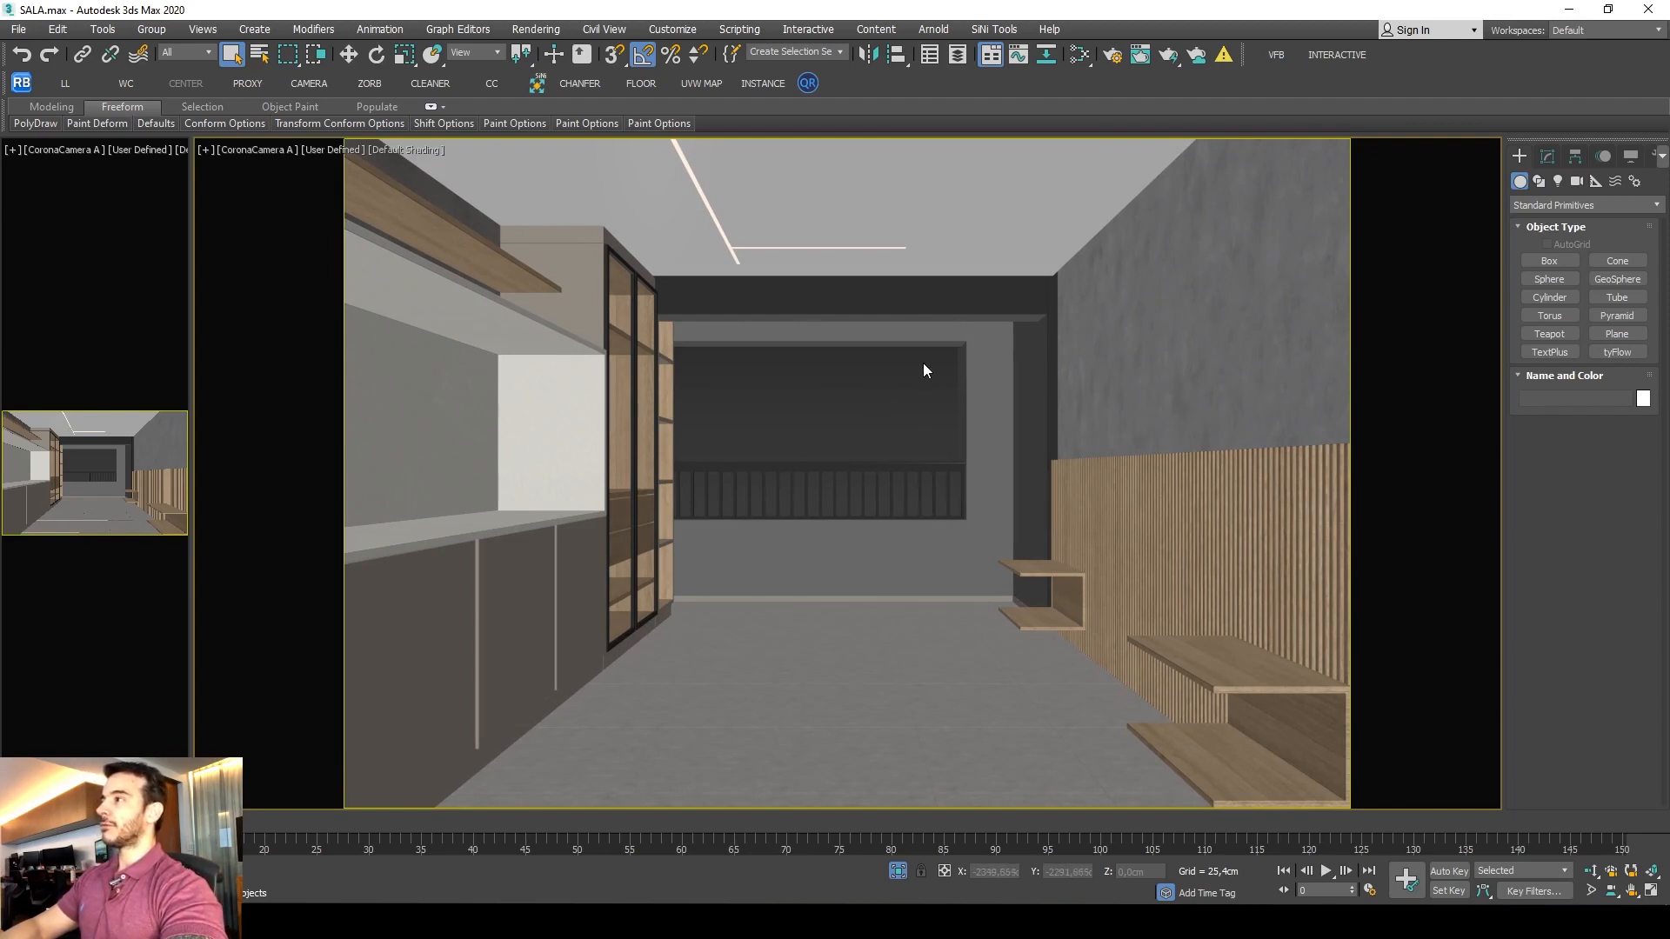
Assign a new CoronaBitmap as the scene's environment map in the Environment and Effects settings.
{"action": "key", "text": "8"}
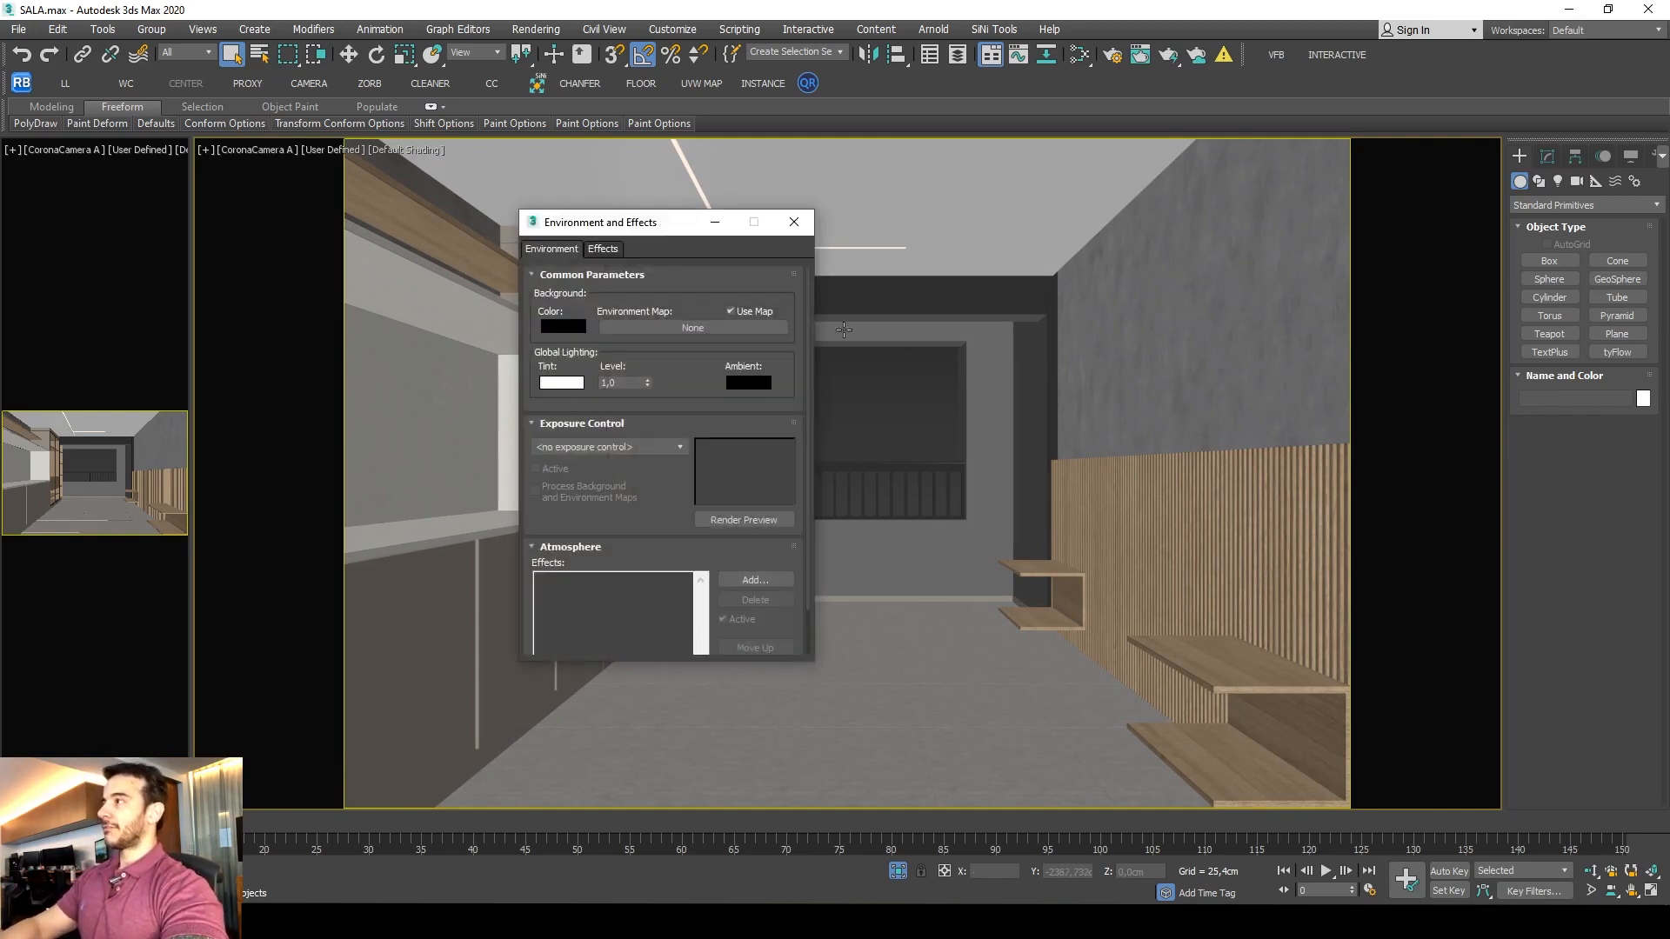
{"action": "left_click_drag", "start_coordinate": [644, 238], "coordinate": [757, 247]}
{"action": "left_click", "coordinate": [800, 335]}
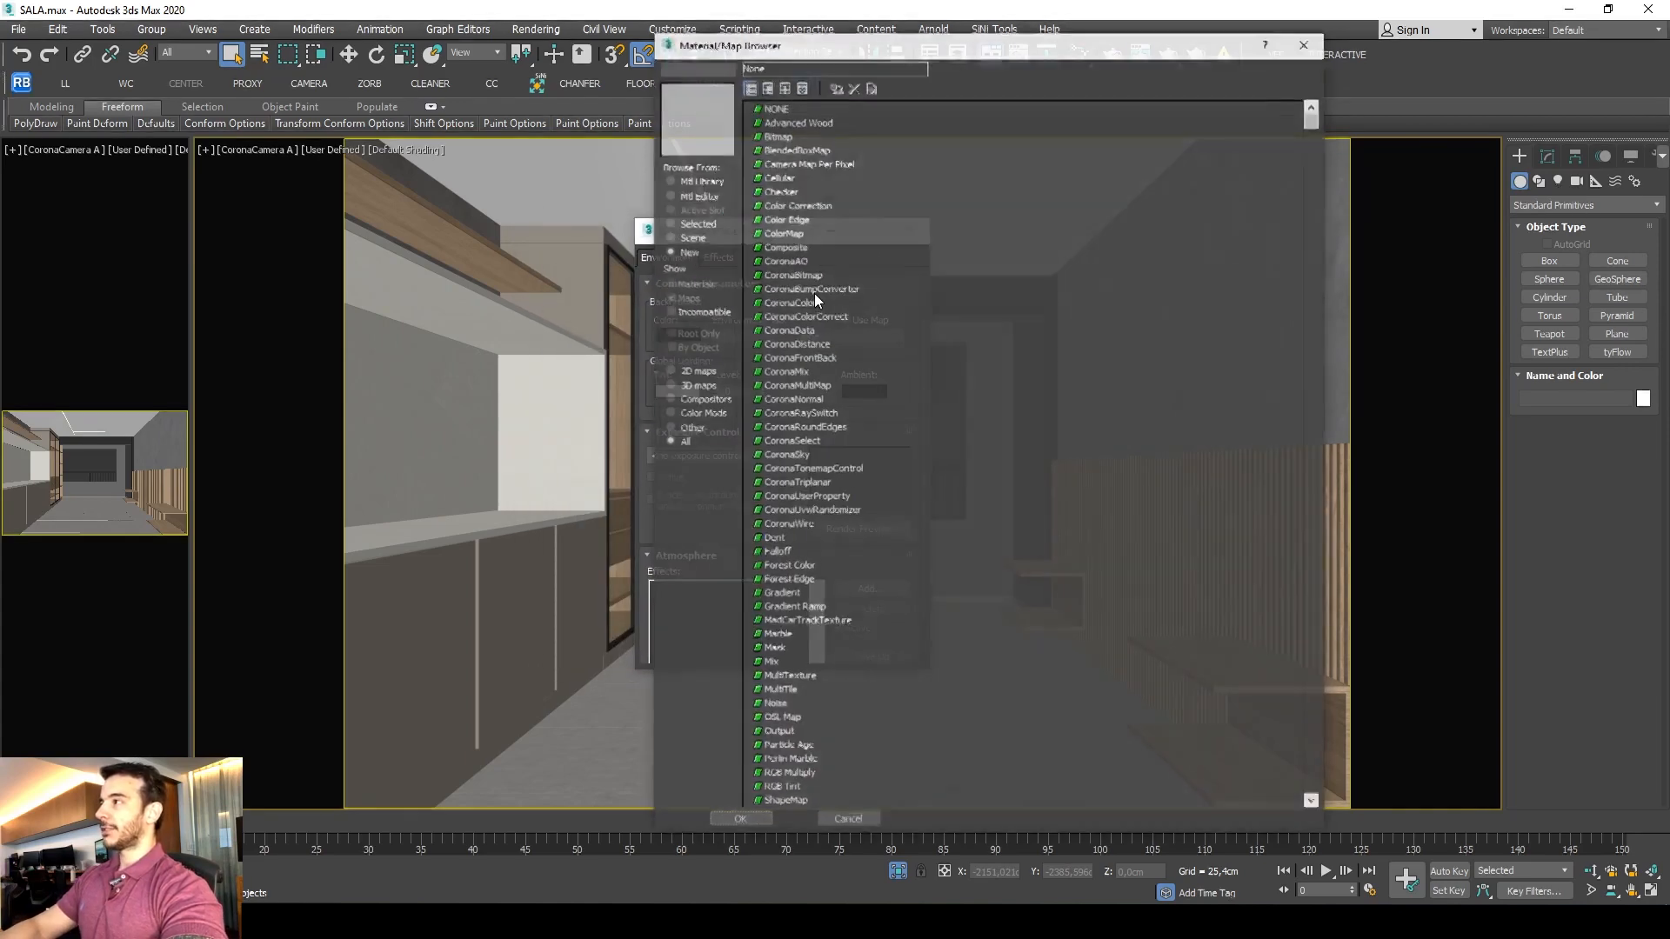
{"action": "double_click", "coordinate": [790, 275]}
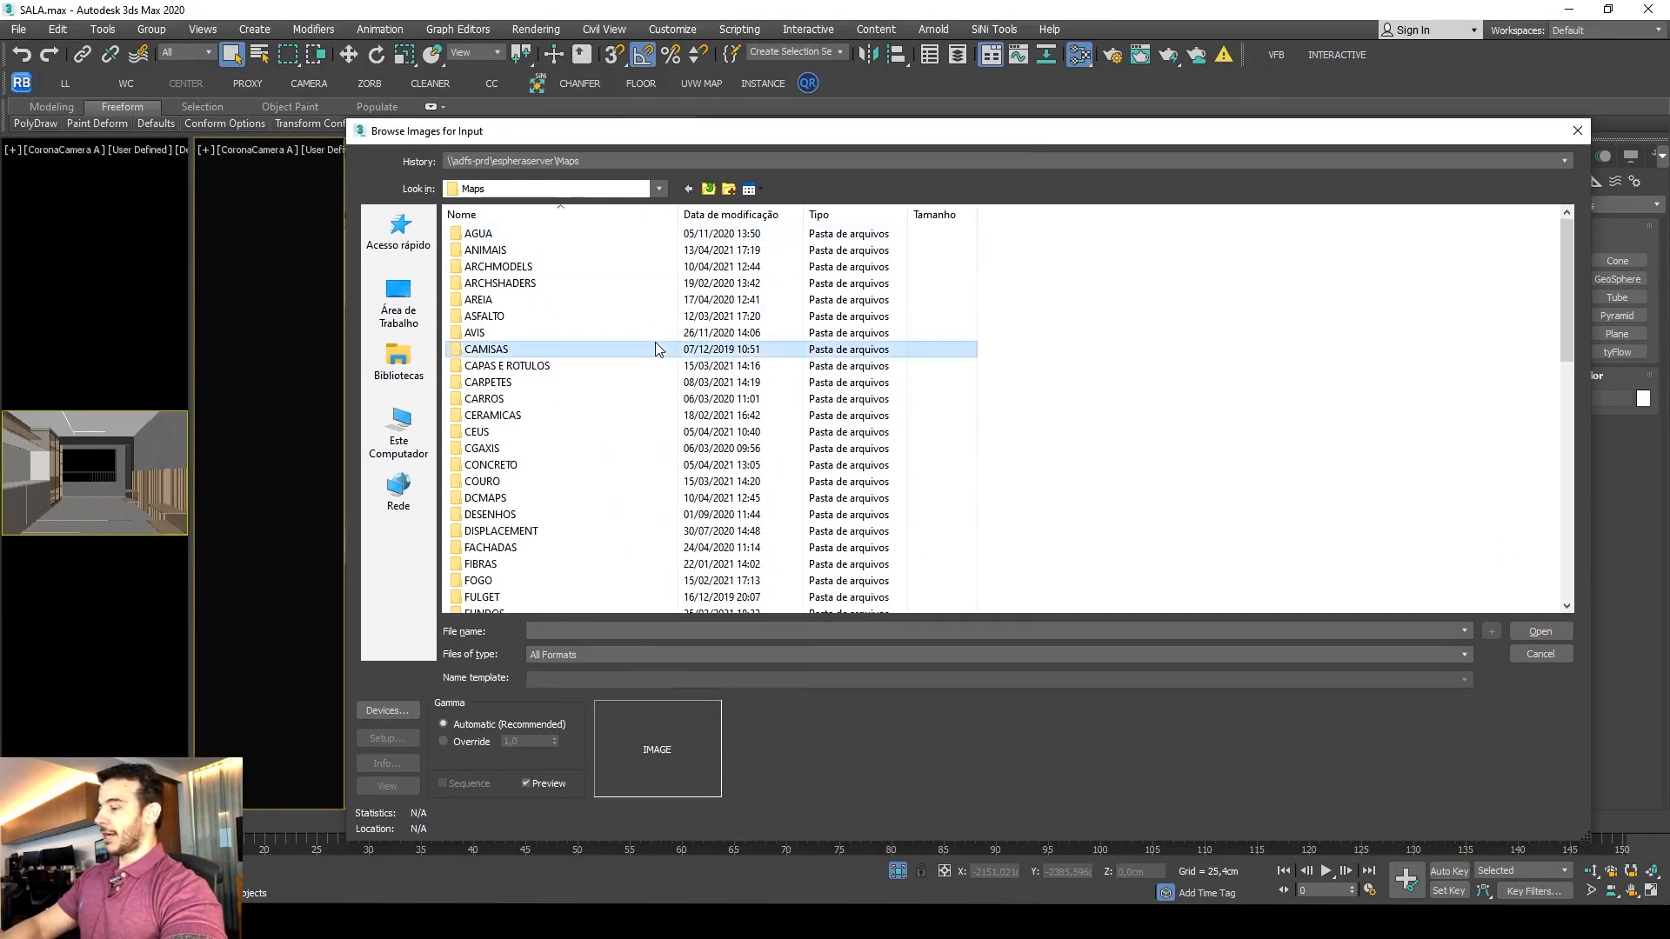
Load 04-16_Sun_C.hdr from the OK folder inside the HDRI maps folder, browsing the files as large thumbnails.
{"action": "scroll", "coordinate": [656, 349], "scroll_direction": "down", "scroll_amount": 9}
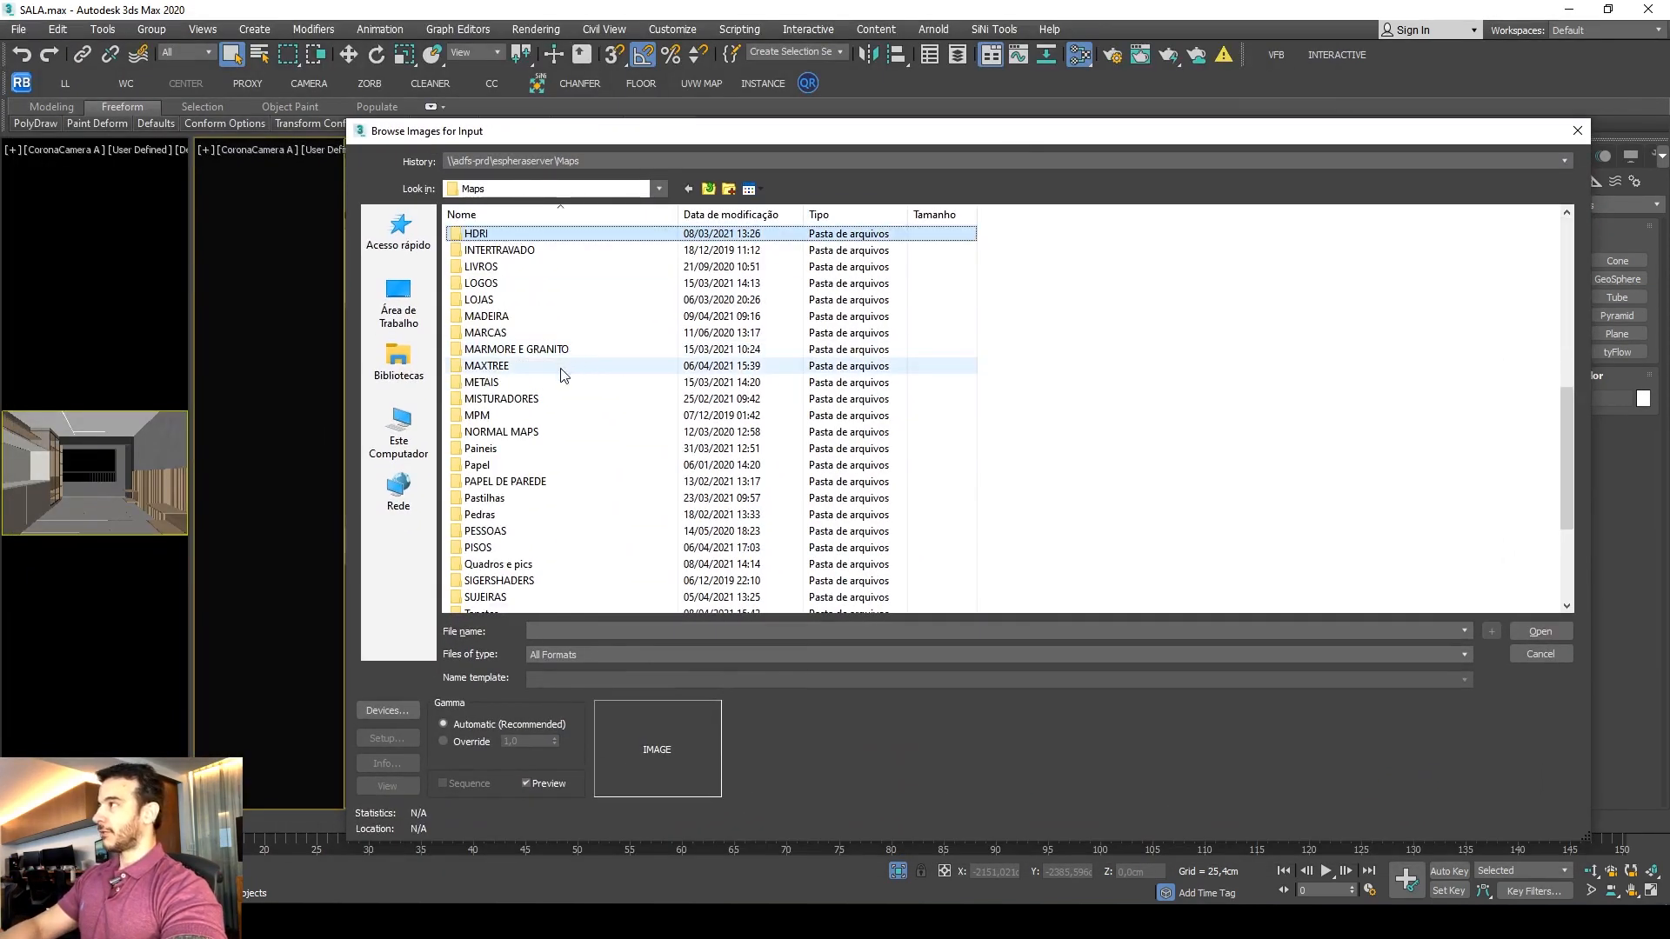
{"action": "double_click", "coordinate": [470, 235]}
{"action": "double_click", "coordinate": [487, 316]}
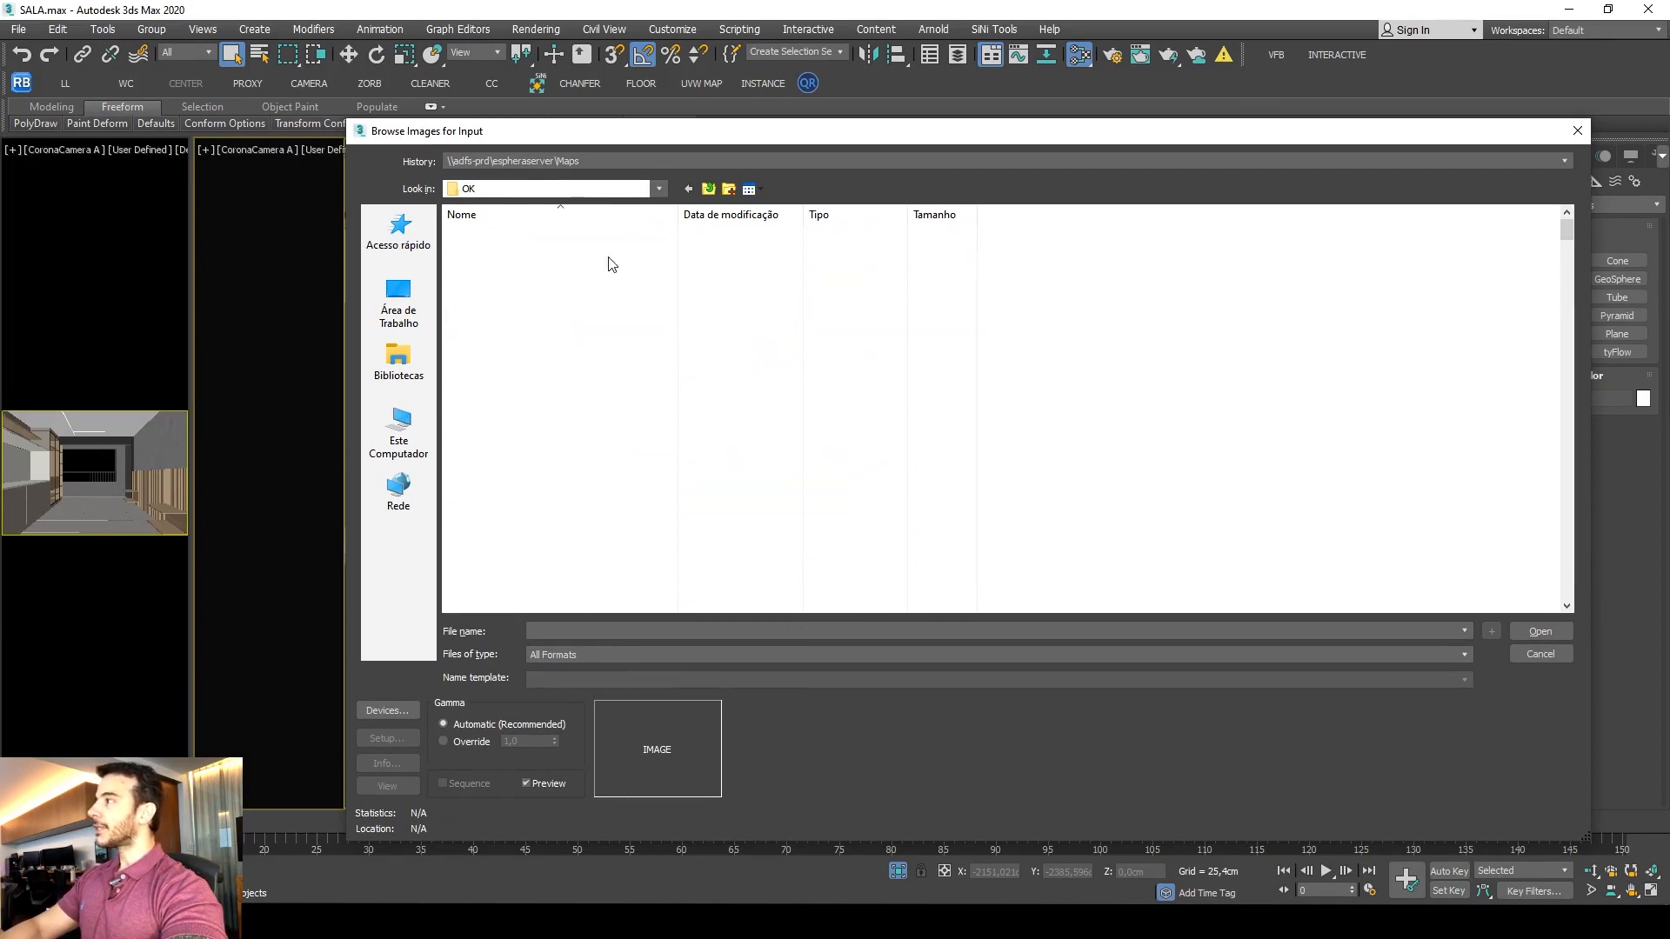
{"action": "left_click", "coordinate": [744, 195]}
{"action": "left_click", "coordinate": [670, 218]}
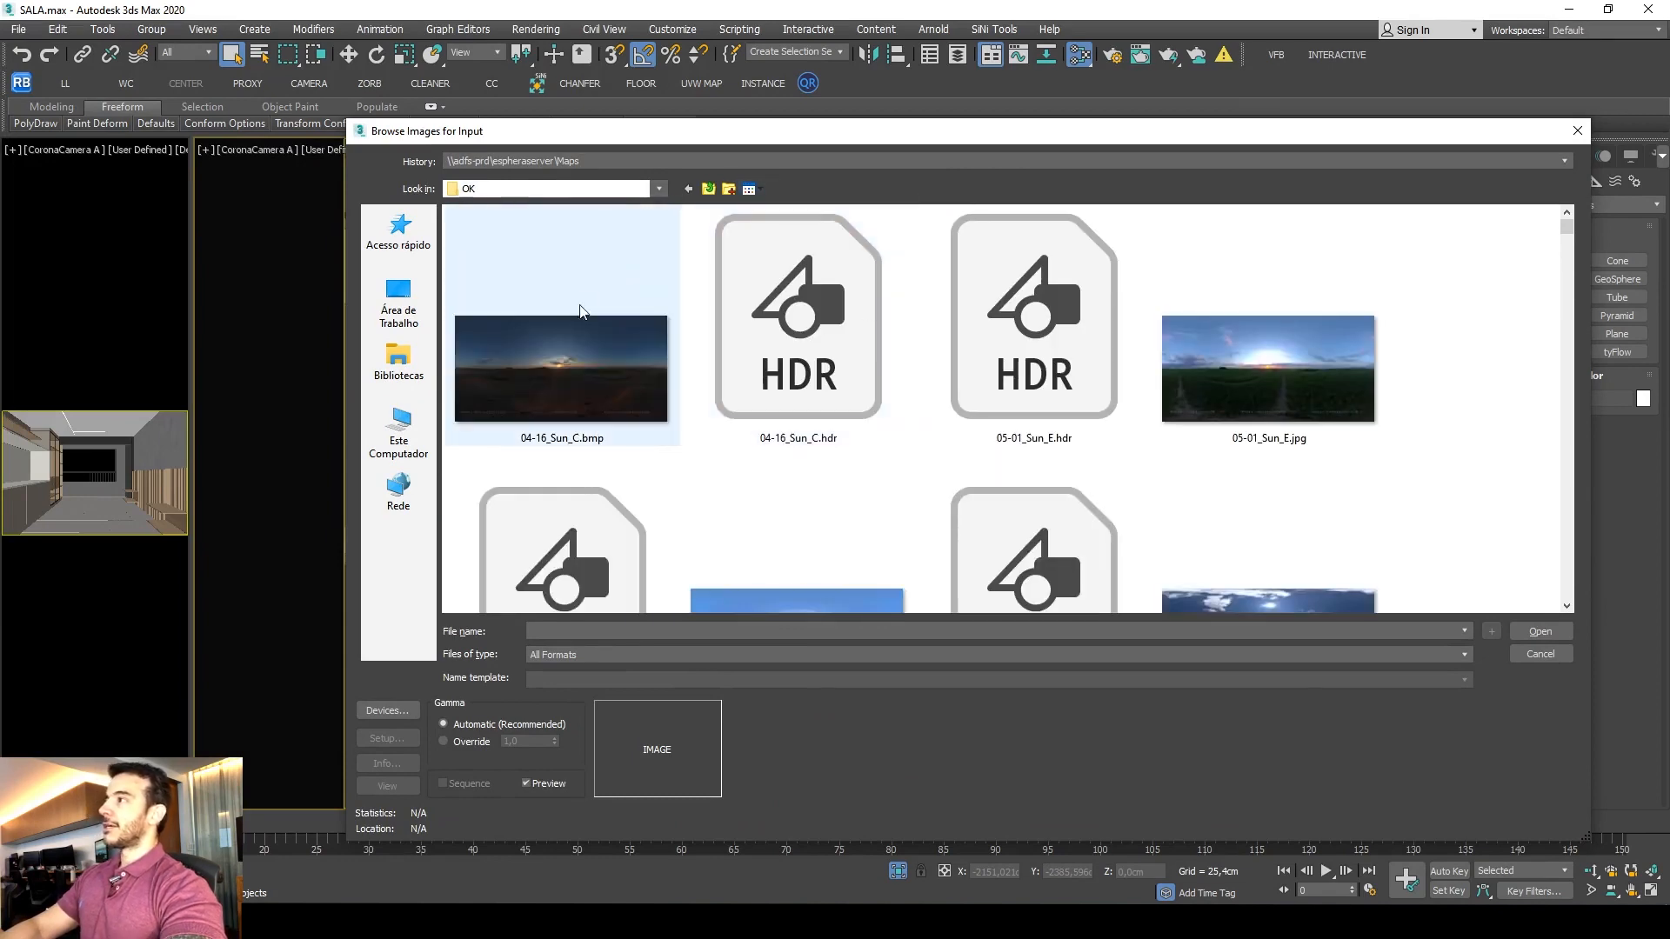
{"action": "double_click", "coordinate": [816, 358]}
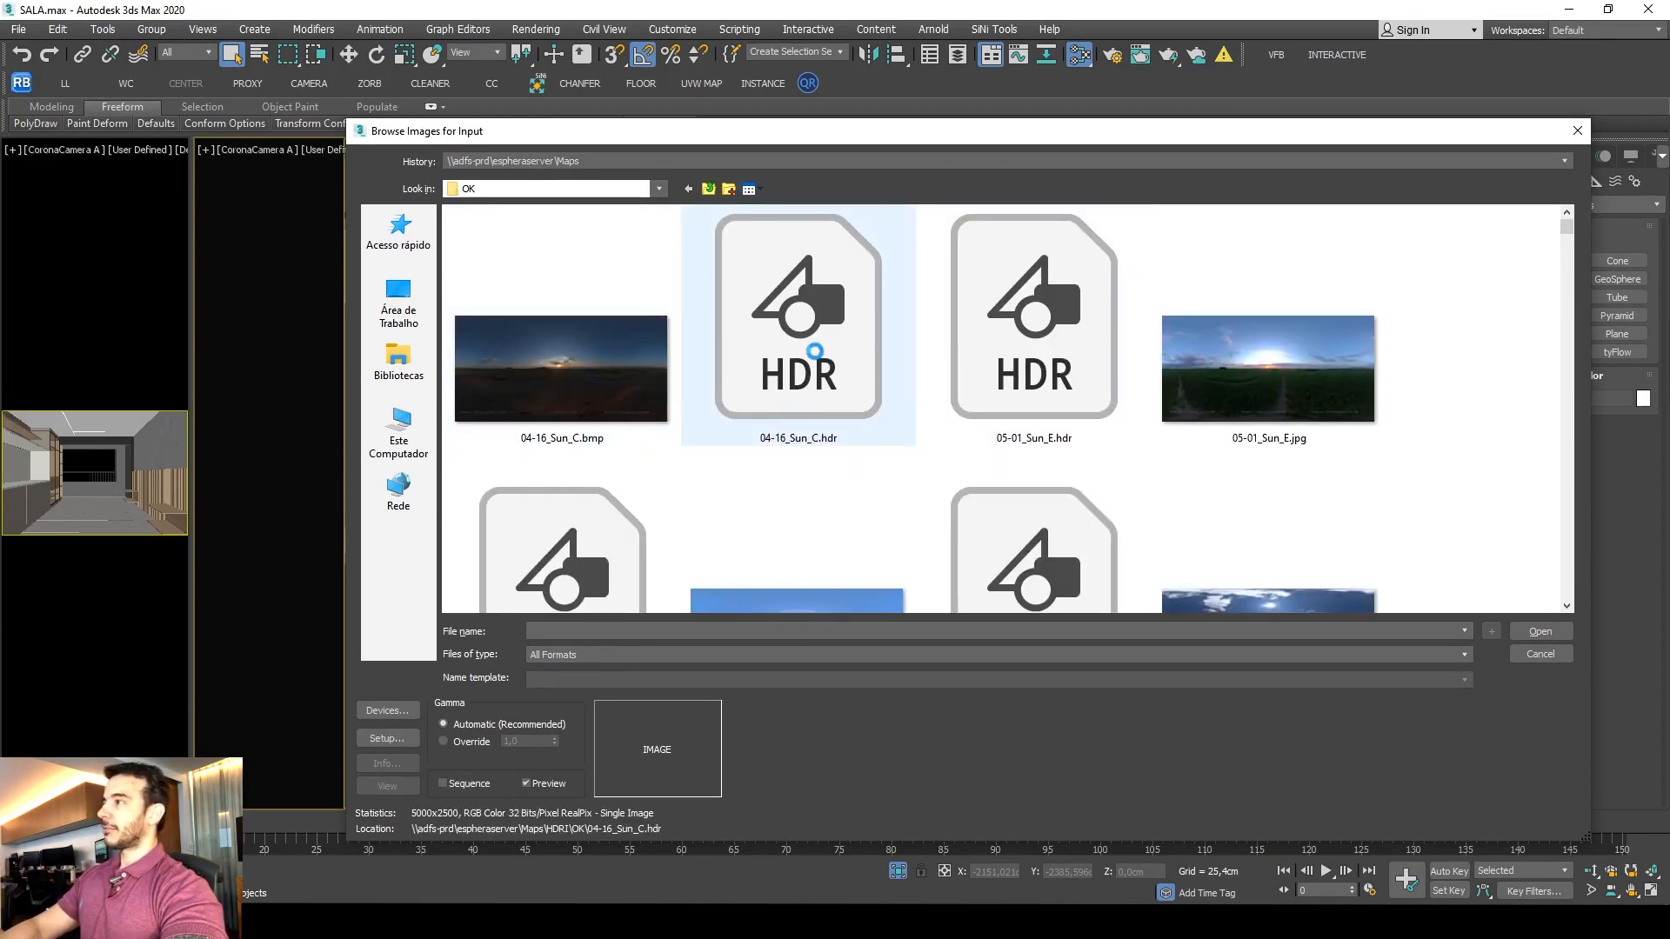
{"action": "left_click", "coordinate": [602, 501]}
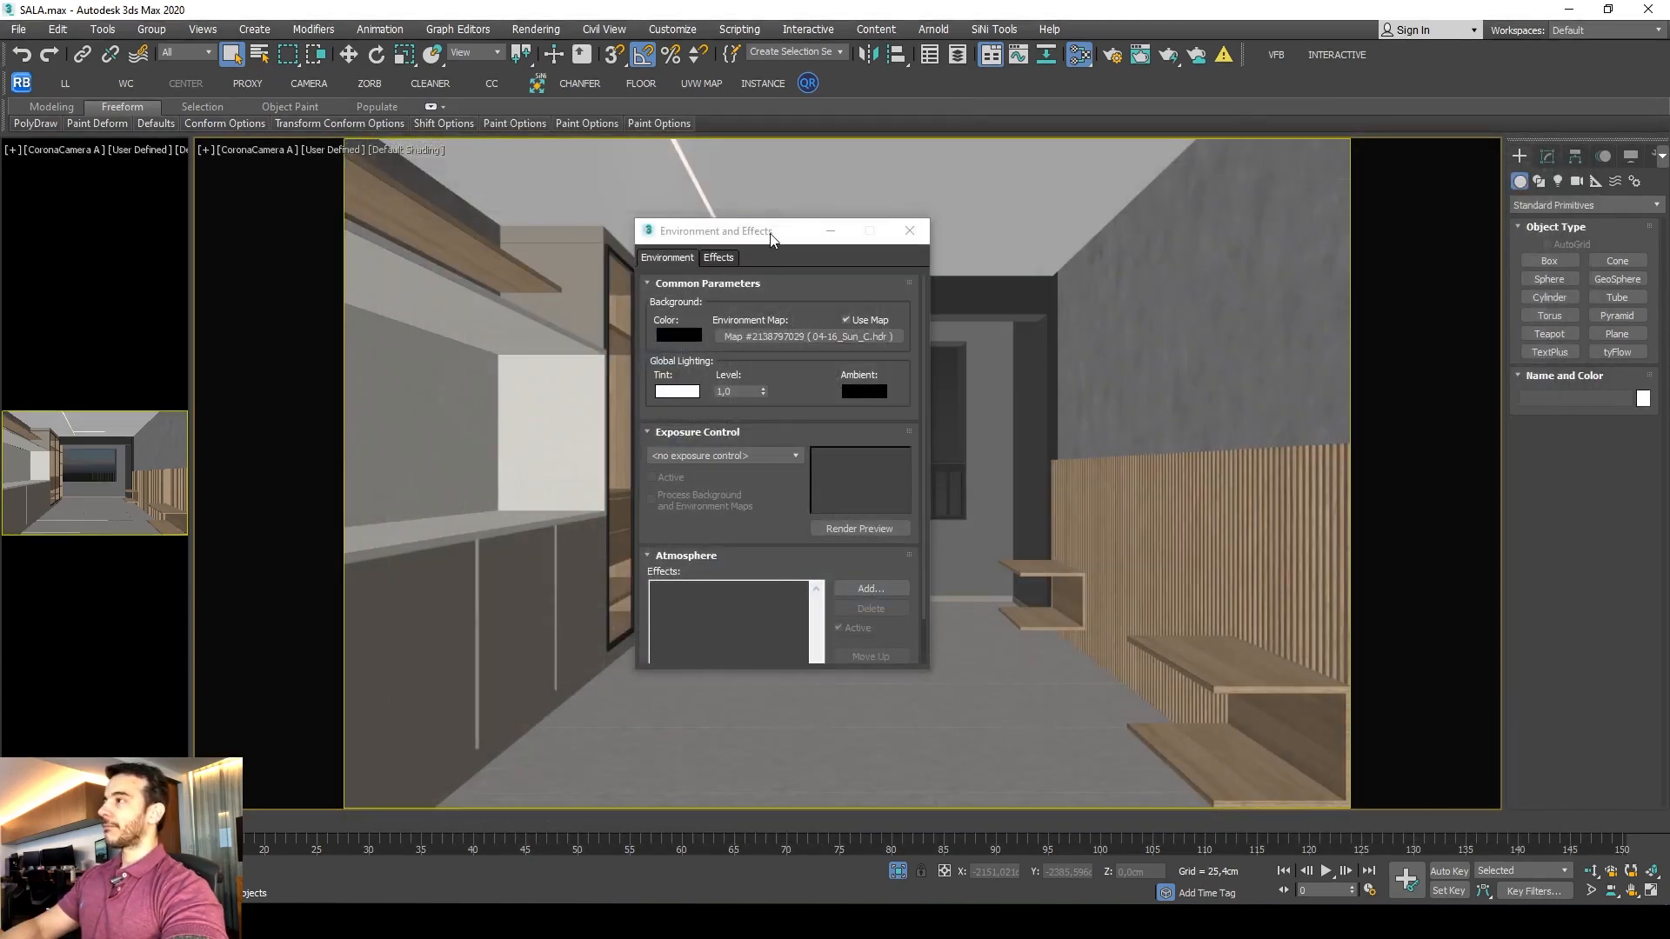
Place the environment map in the Slate Material Editor's node view as an instance.
{"action": "left_click_drag", "start_coordinate": [759, 239], "coordinate": [608, 239]}
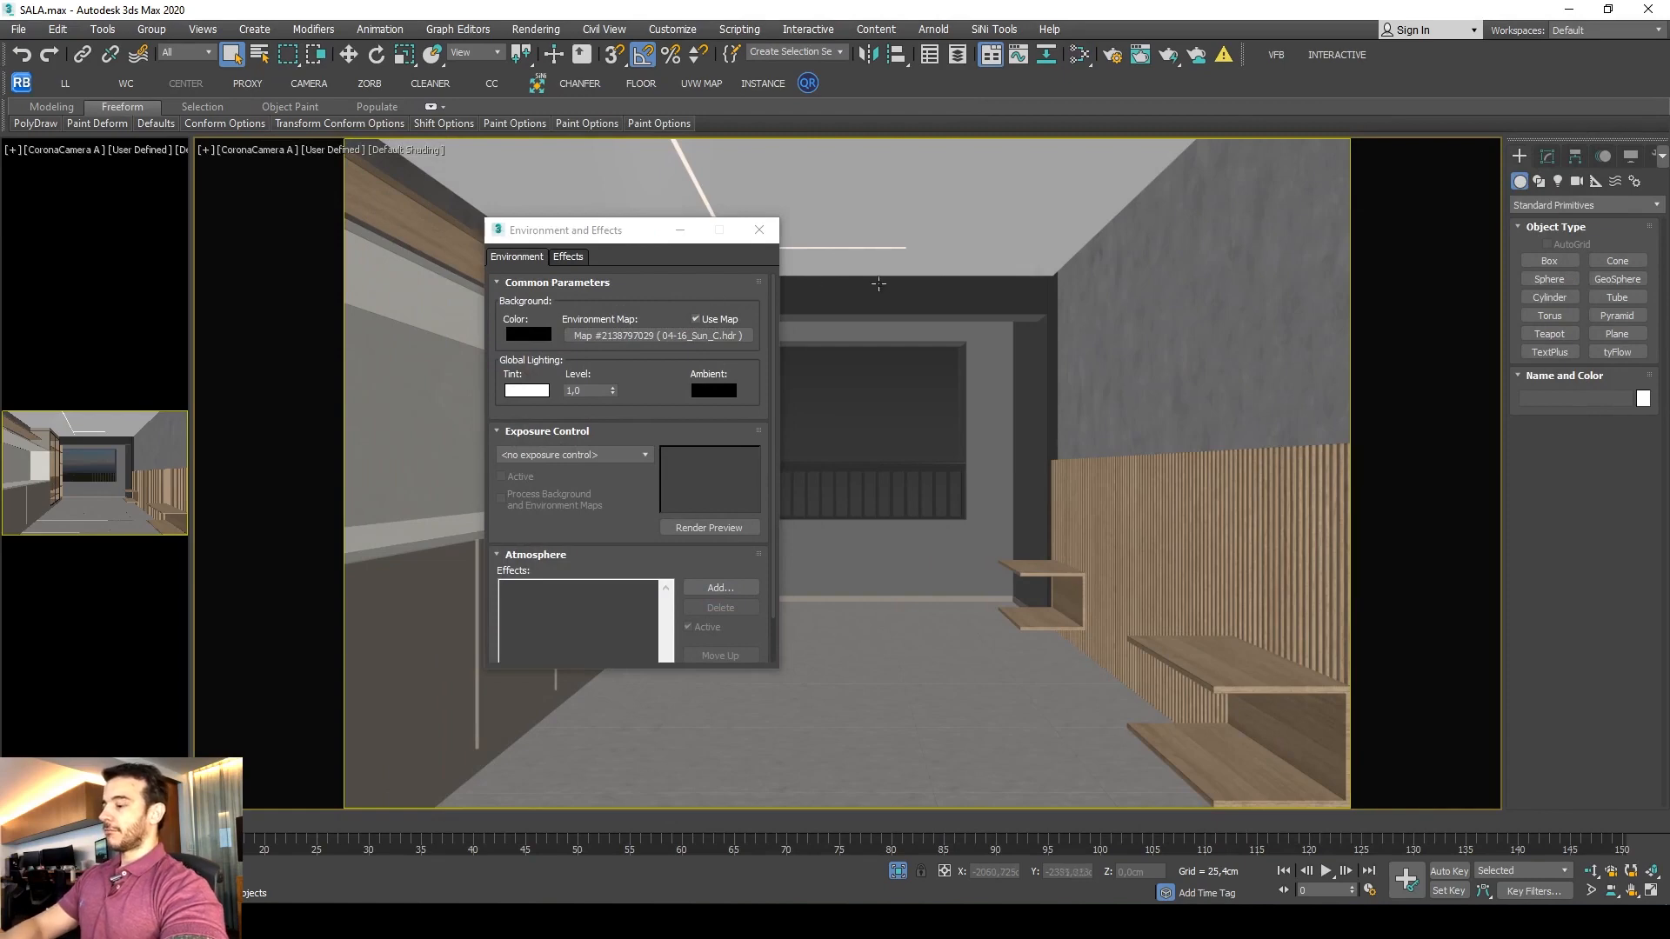
{"action": "key", "text": "m"}
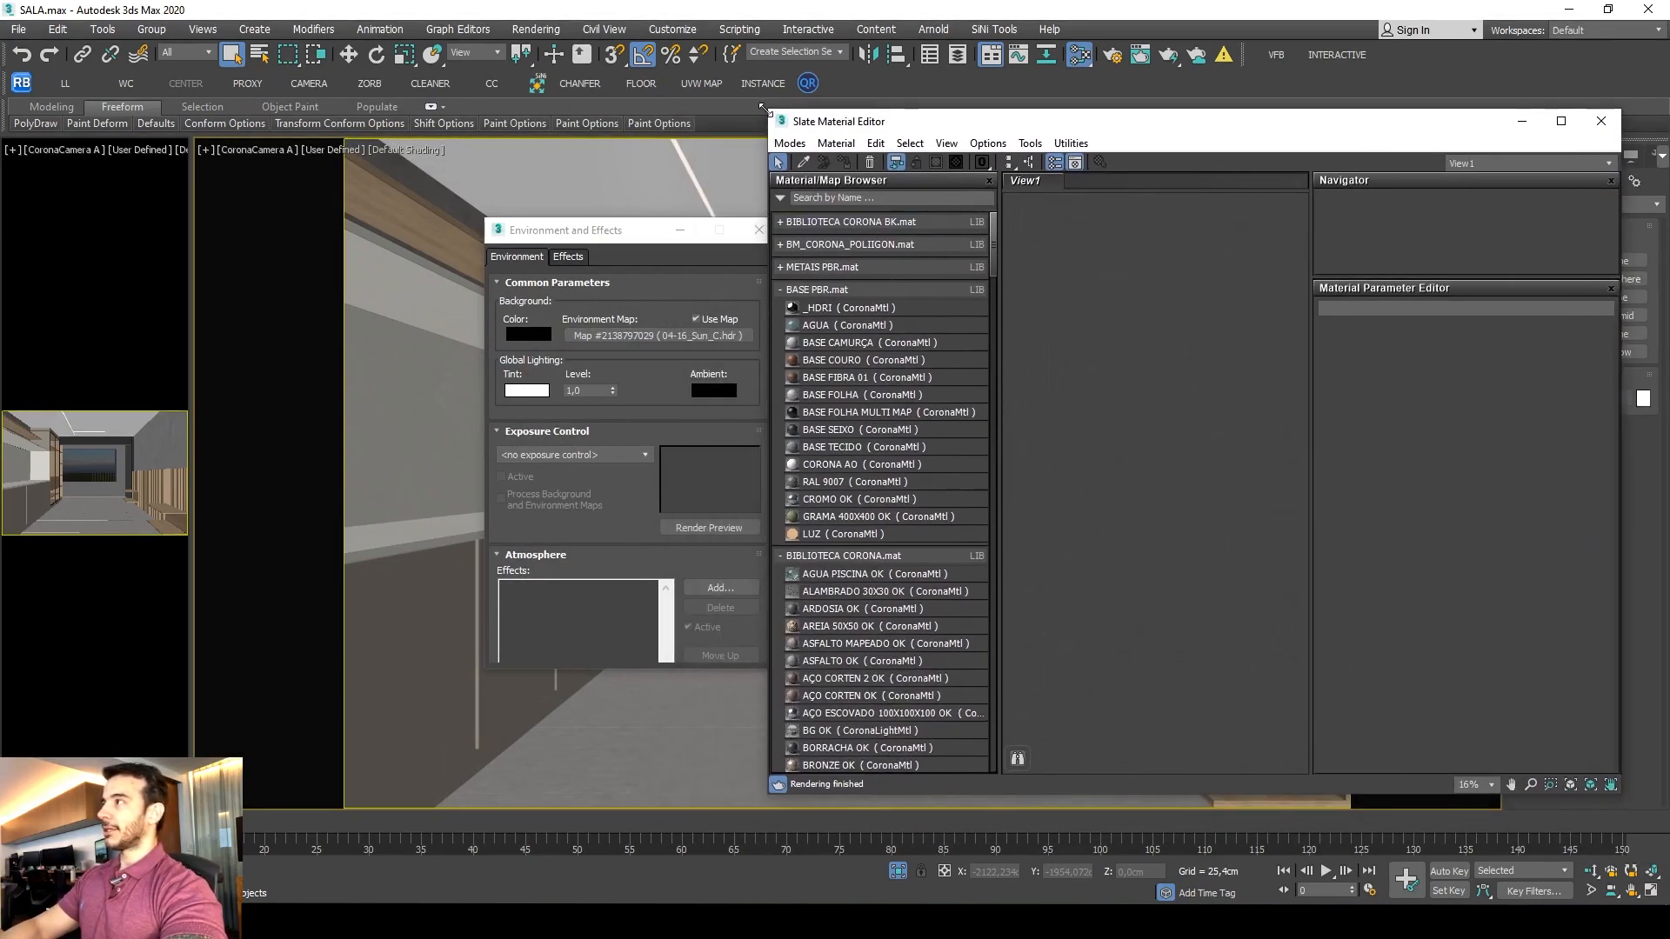
{"action": "left_click_drag", "start_coordinate": [762, 106], "coordinate": [845, 119]}
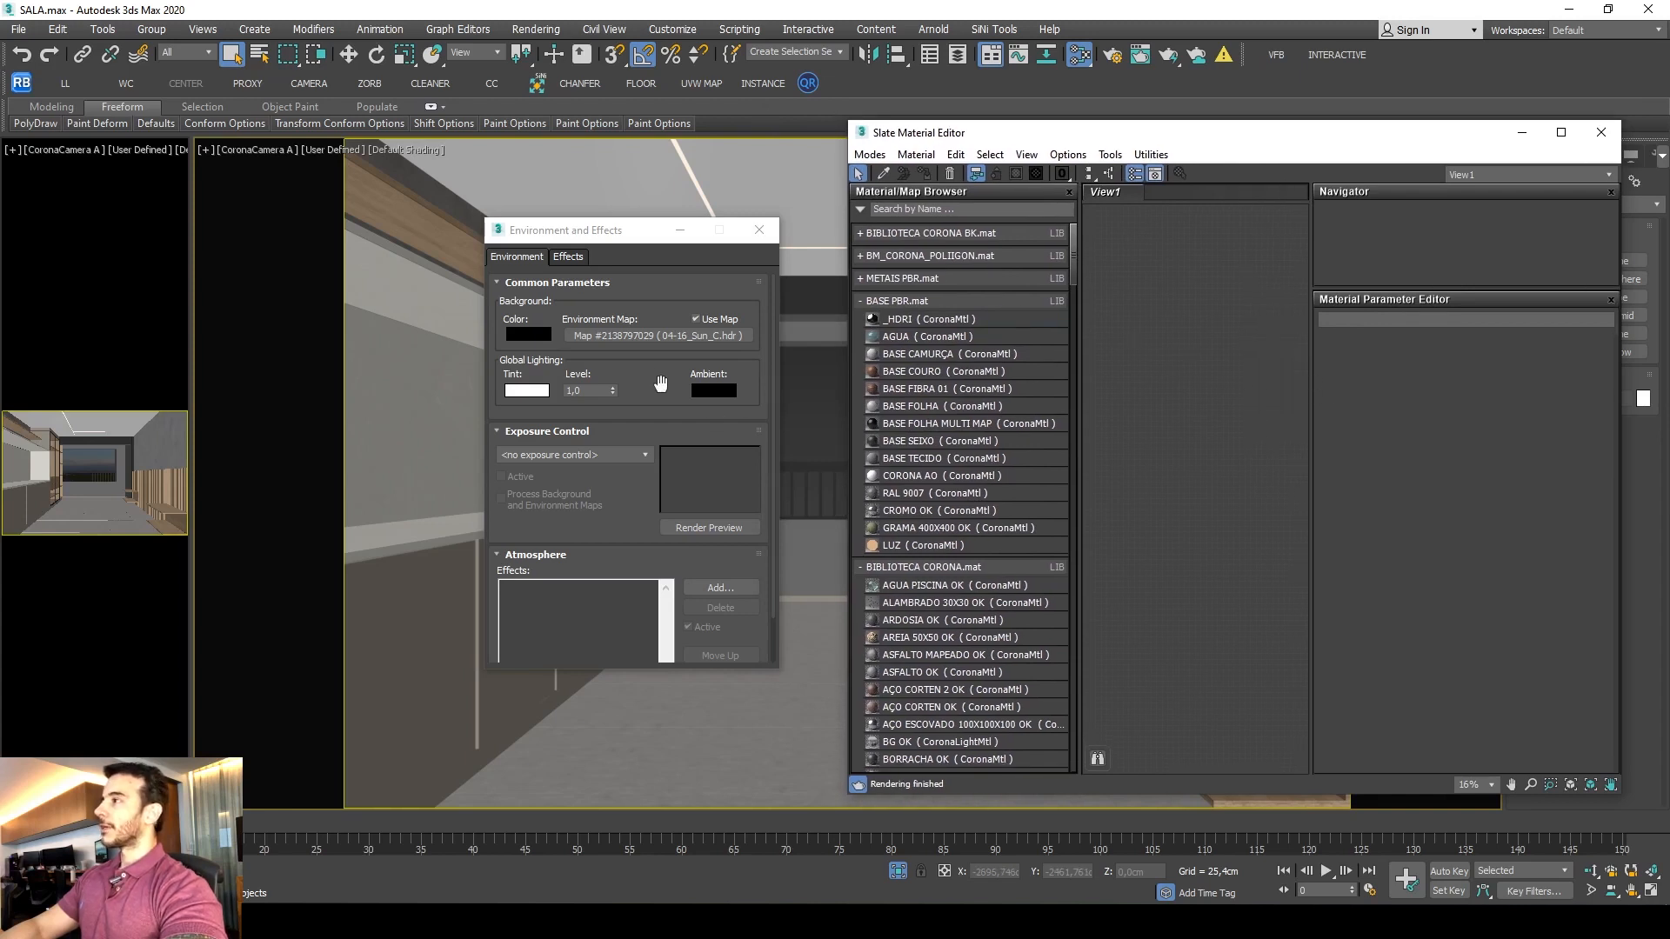
{"action": "left_click_drag", "start_coordinate": [658, 336], "coordinate": [1209, 470]}
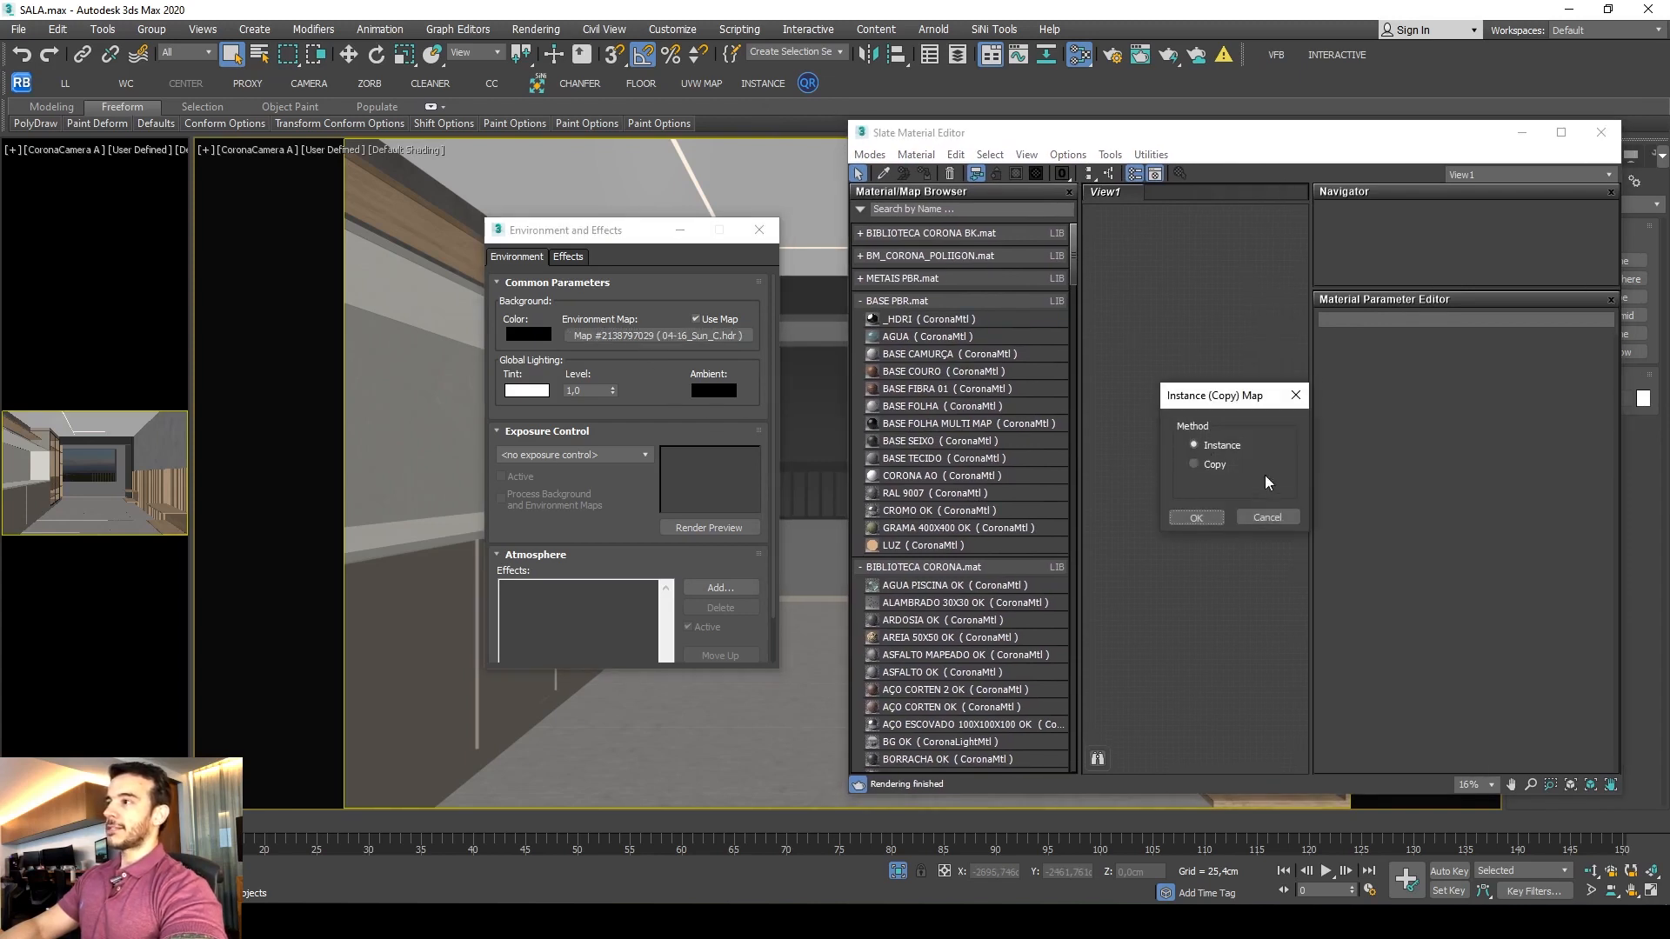
{"action": "left_click", "coordinate": [1198, 517]}
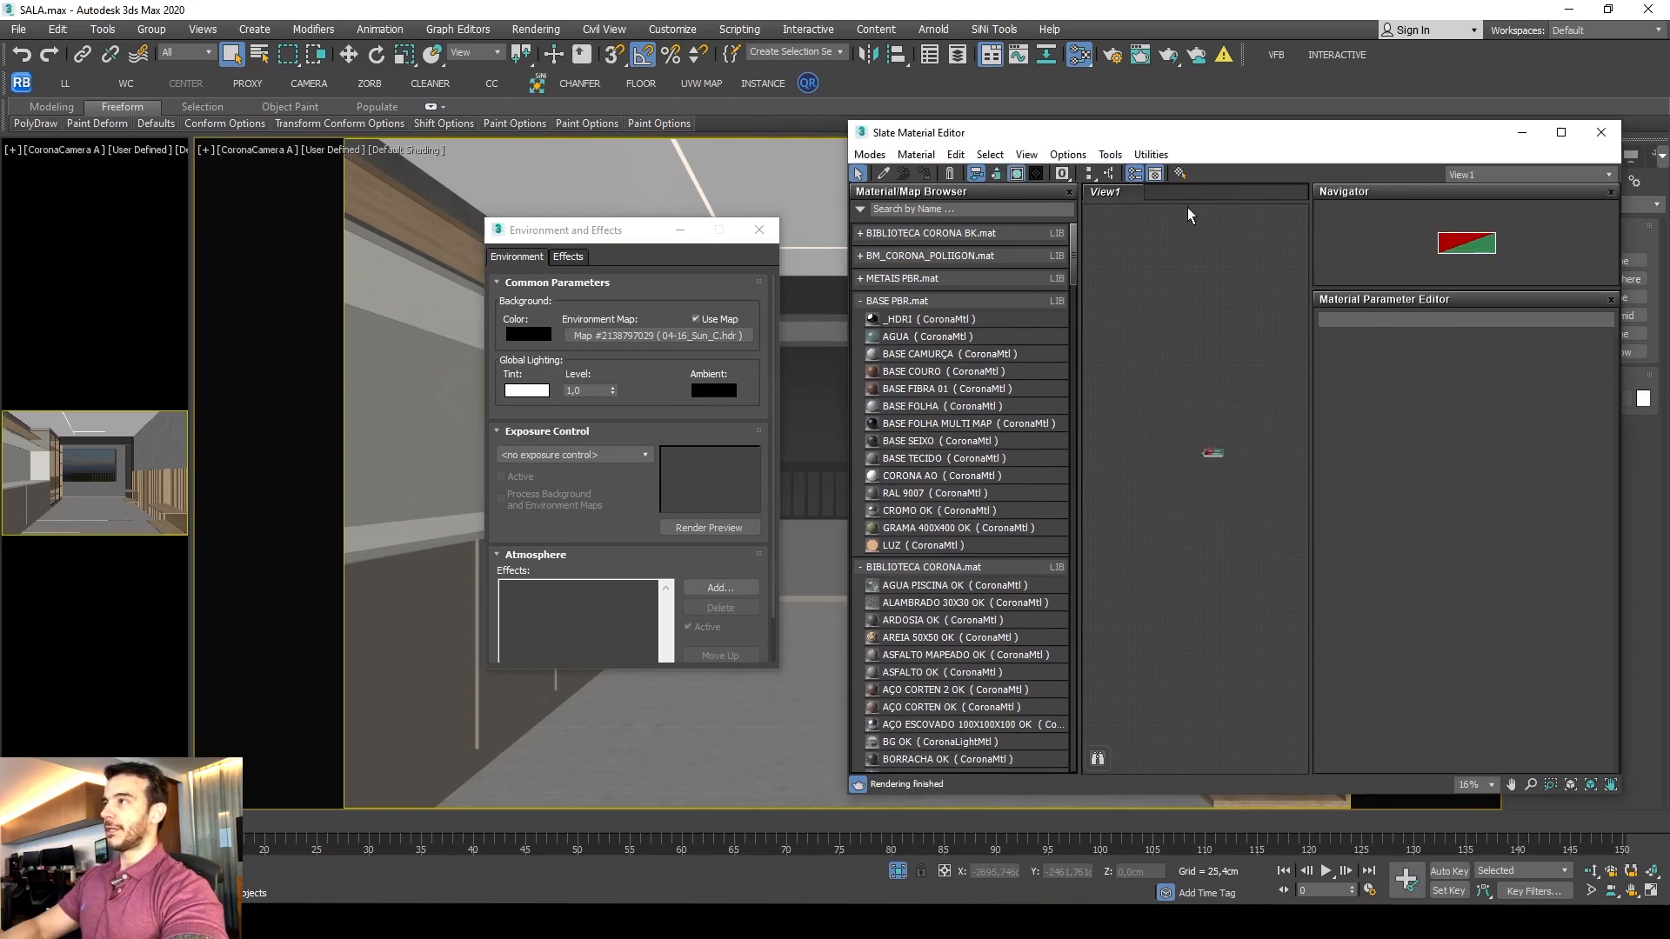
Show the parameters of the environment's CoronaBitmap node and enlarge the material editor slightly.
{"action": "double_click", "coordinate": [1171, 141]}
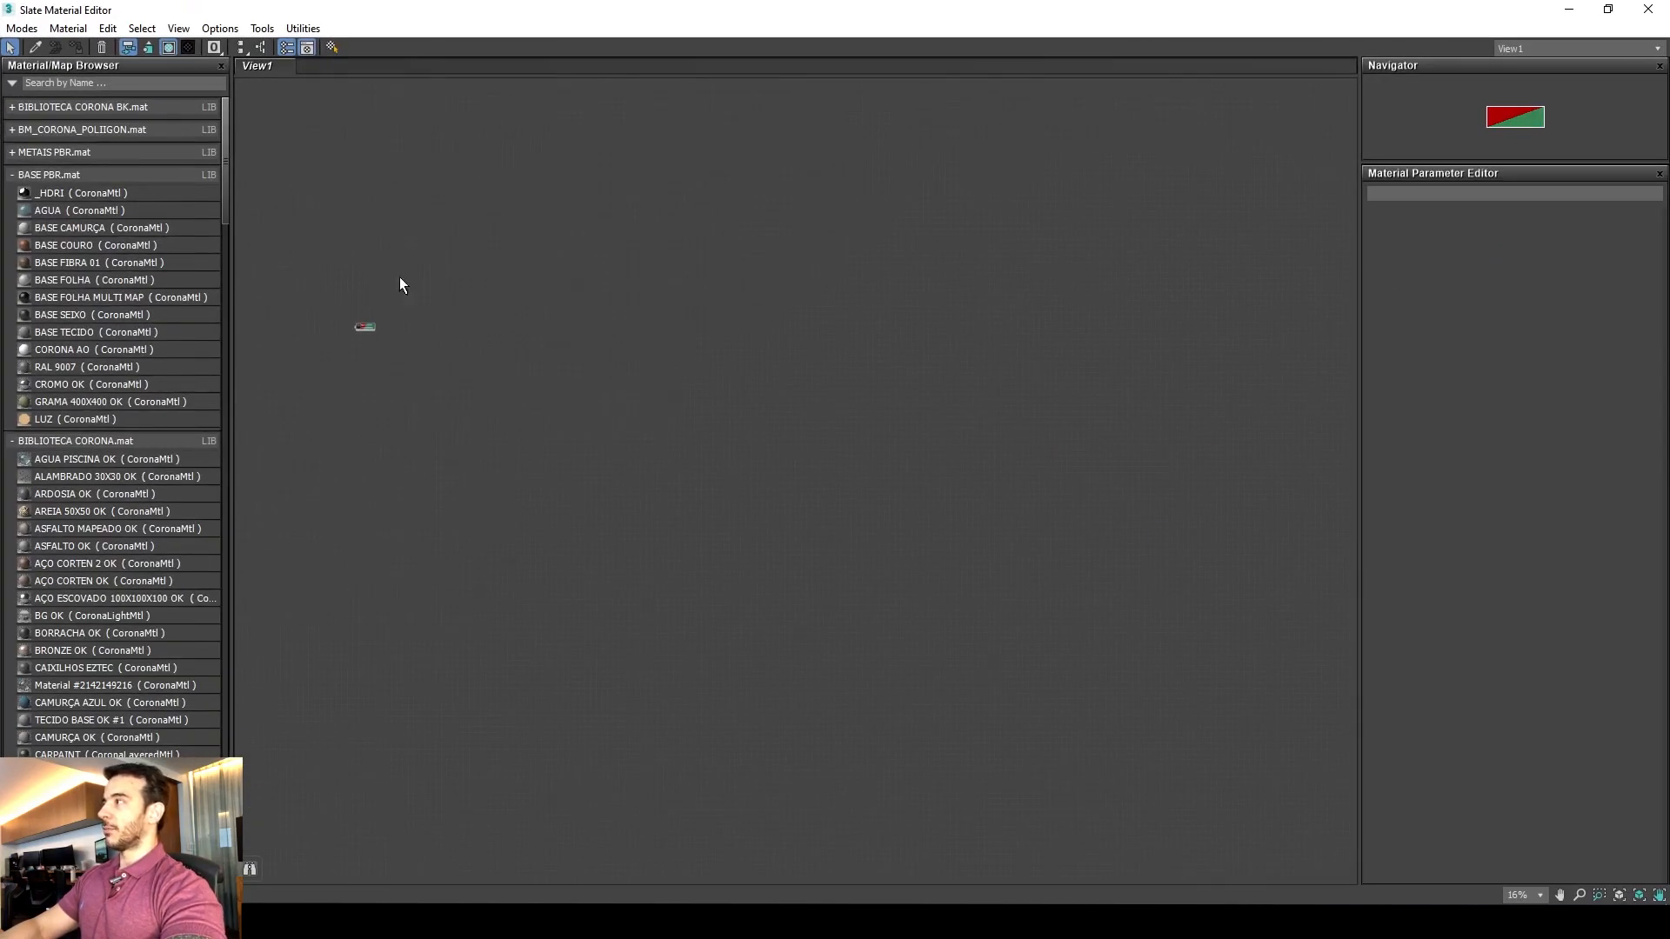
{"action": "double_click", "coordinate": [517, 9]}
{"action": "scroll", "coordinate": [1240, 474], "scroll_direction": "up", "scroll_amount": 5}
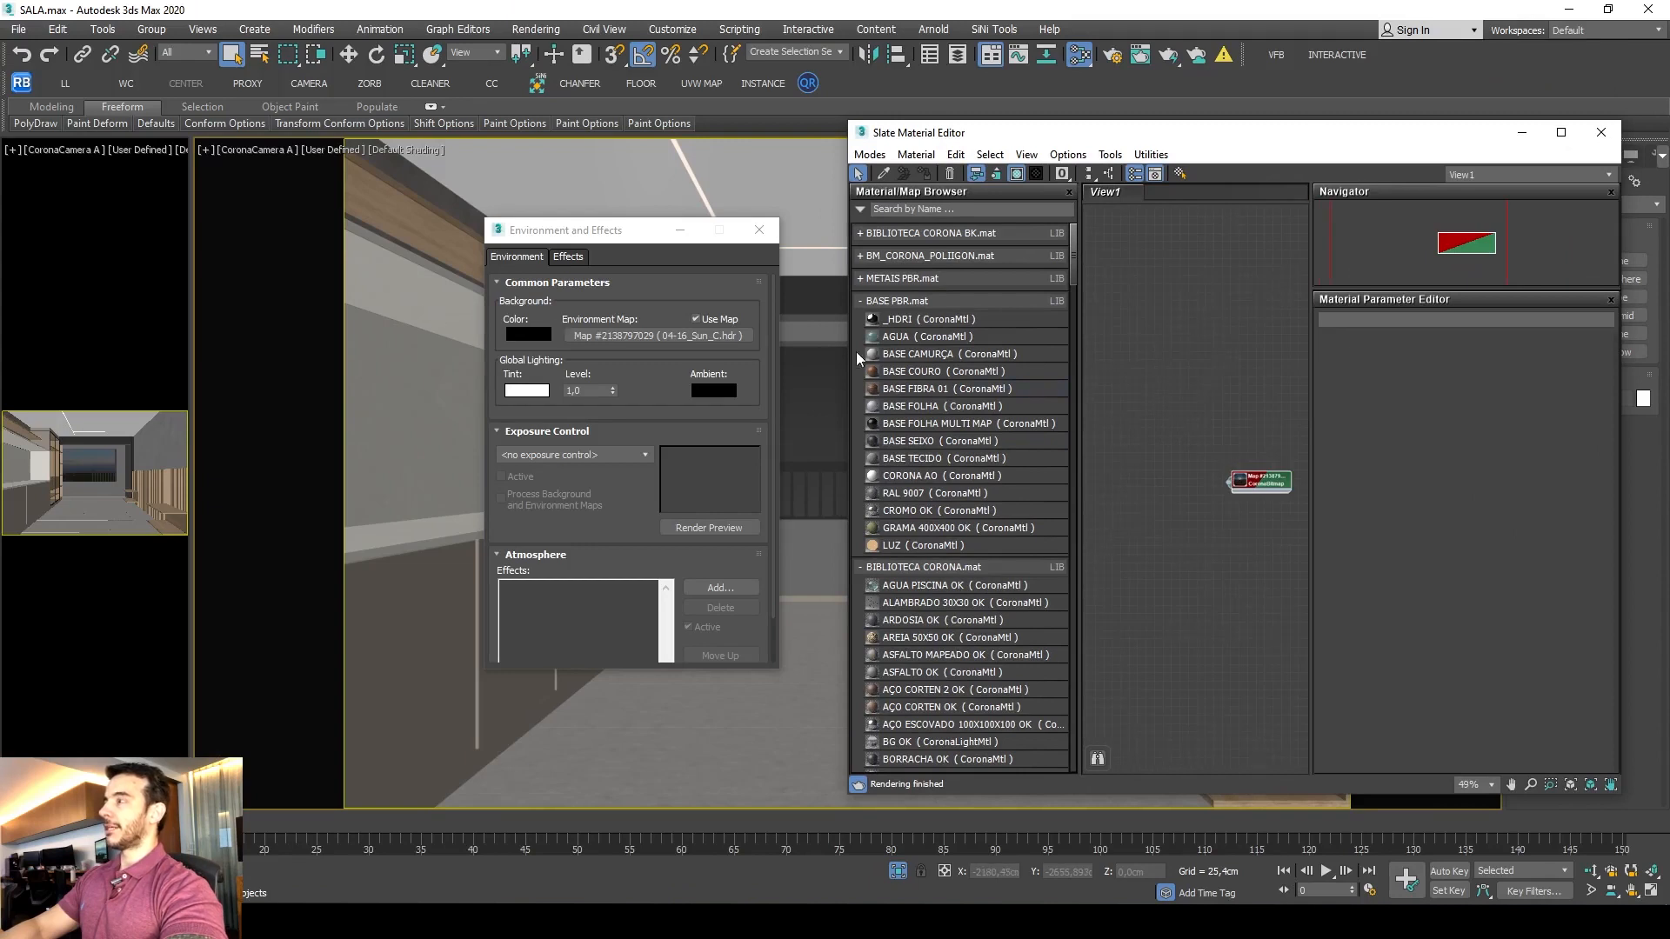
{"action": "scroll", "coordinate": [1242, 486], "scroll_direction": "up", "scroll_amount": 5}
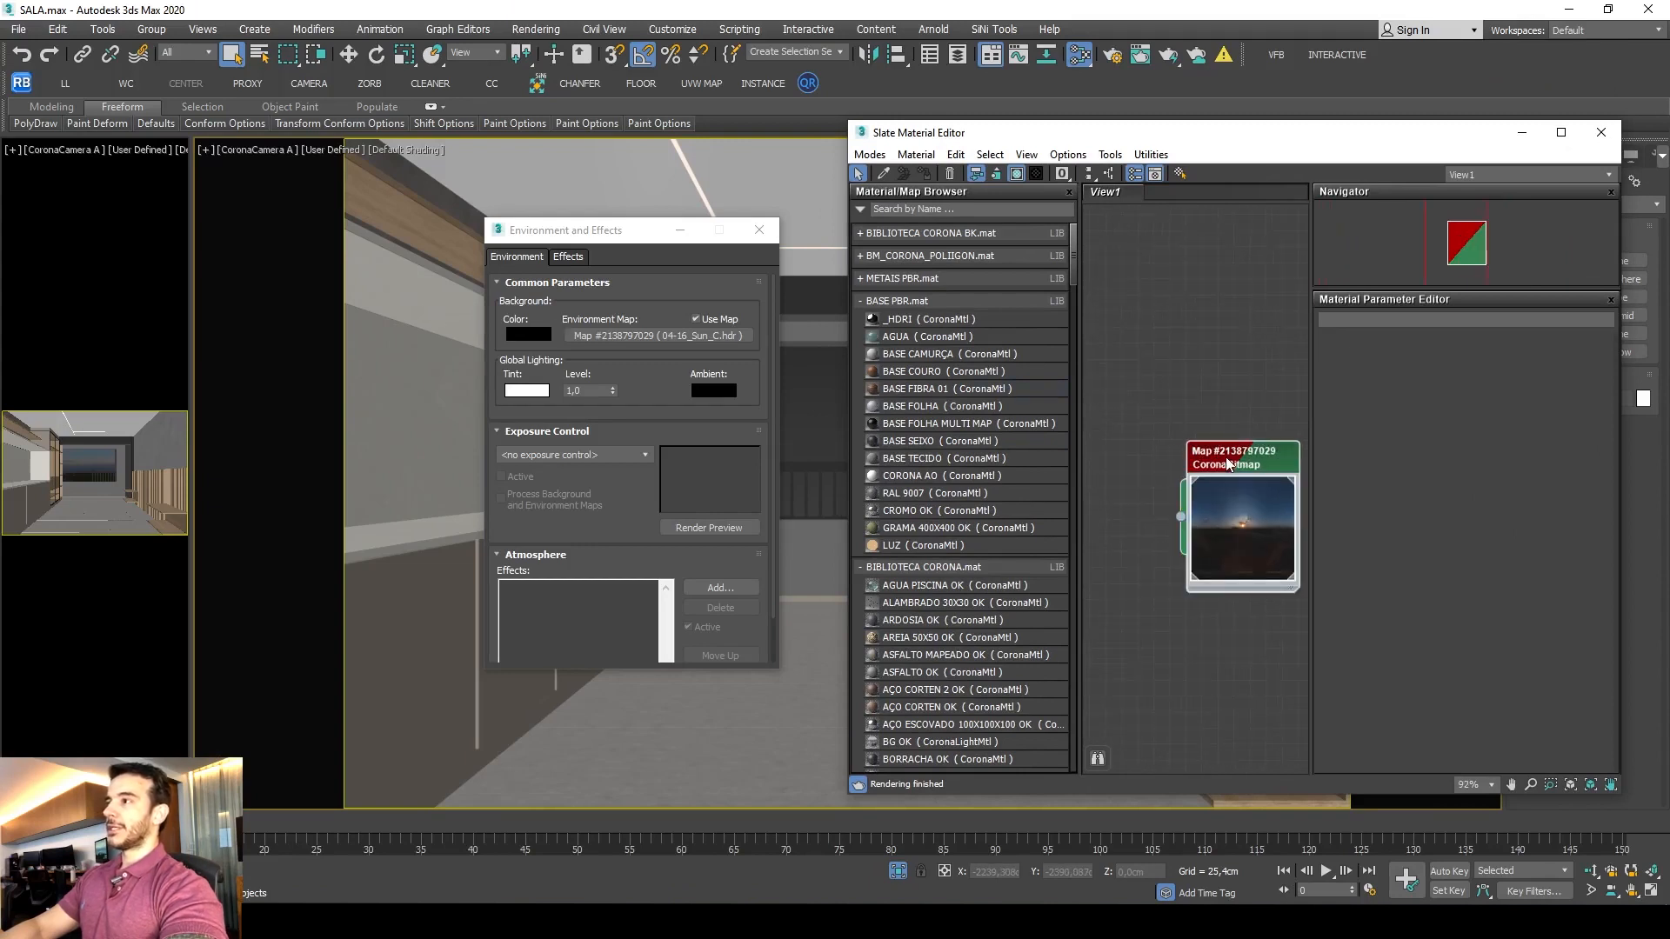
{"action": "double_click", "coordinate": [1228, 466]}
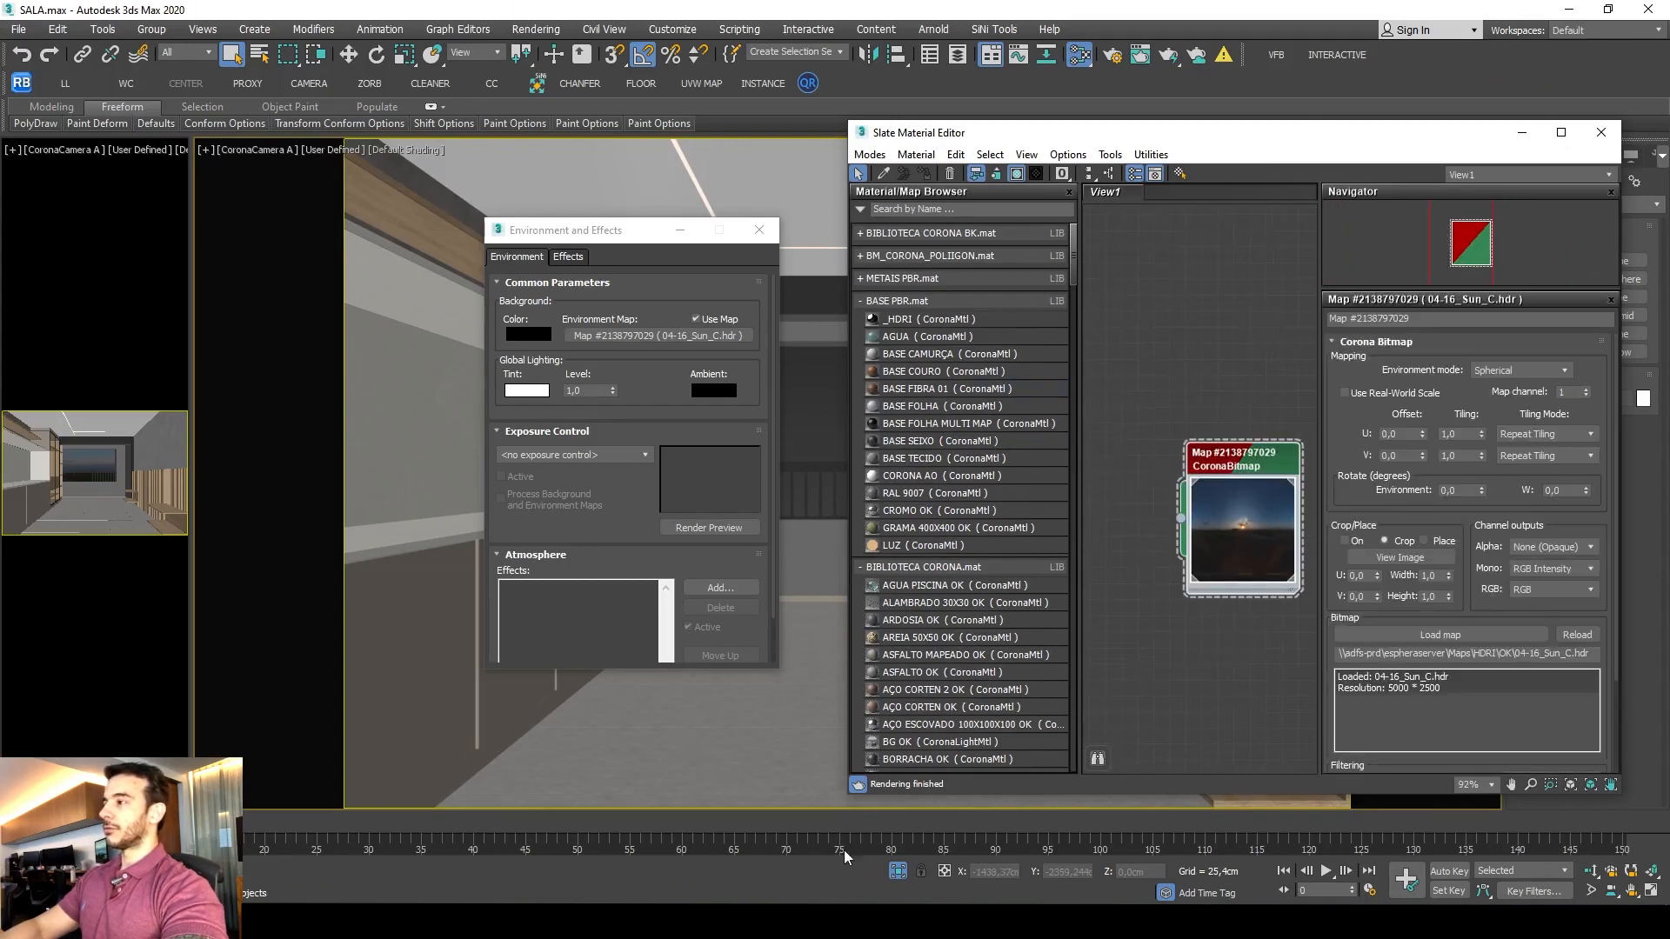
{"action": "left_click_drag", "start_coordinate": [854, 800], "coordinate": [814, 818]}
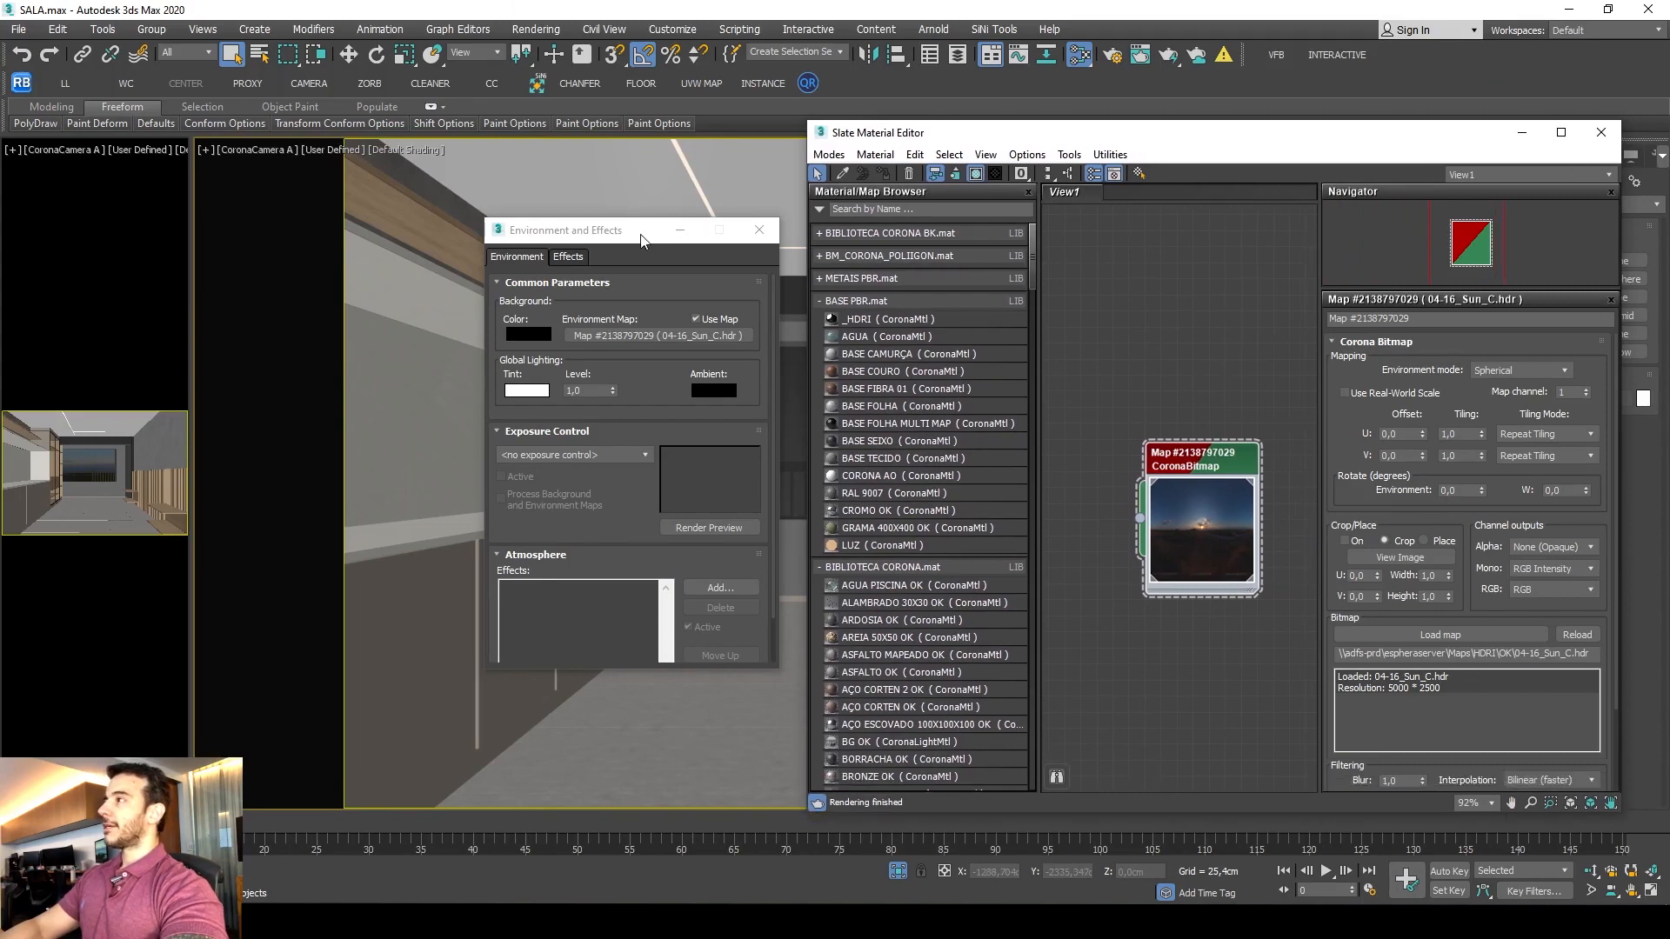
Close the environment settings and configure the viewport background to use the environment background.
{"action": "left_click", "coordinate": [759, 231]}
{"action": "left_click_drag", "start_coordinate": [974, 141], "coordinate": [1294, 133]}
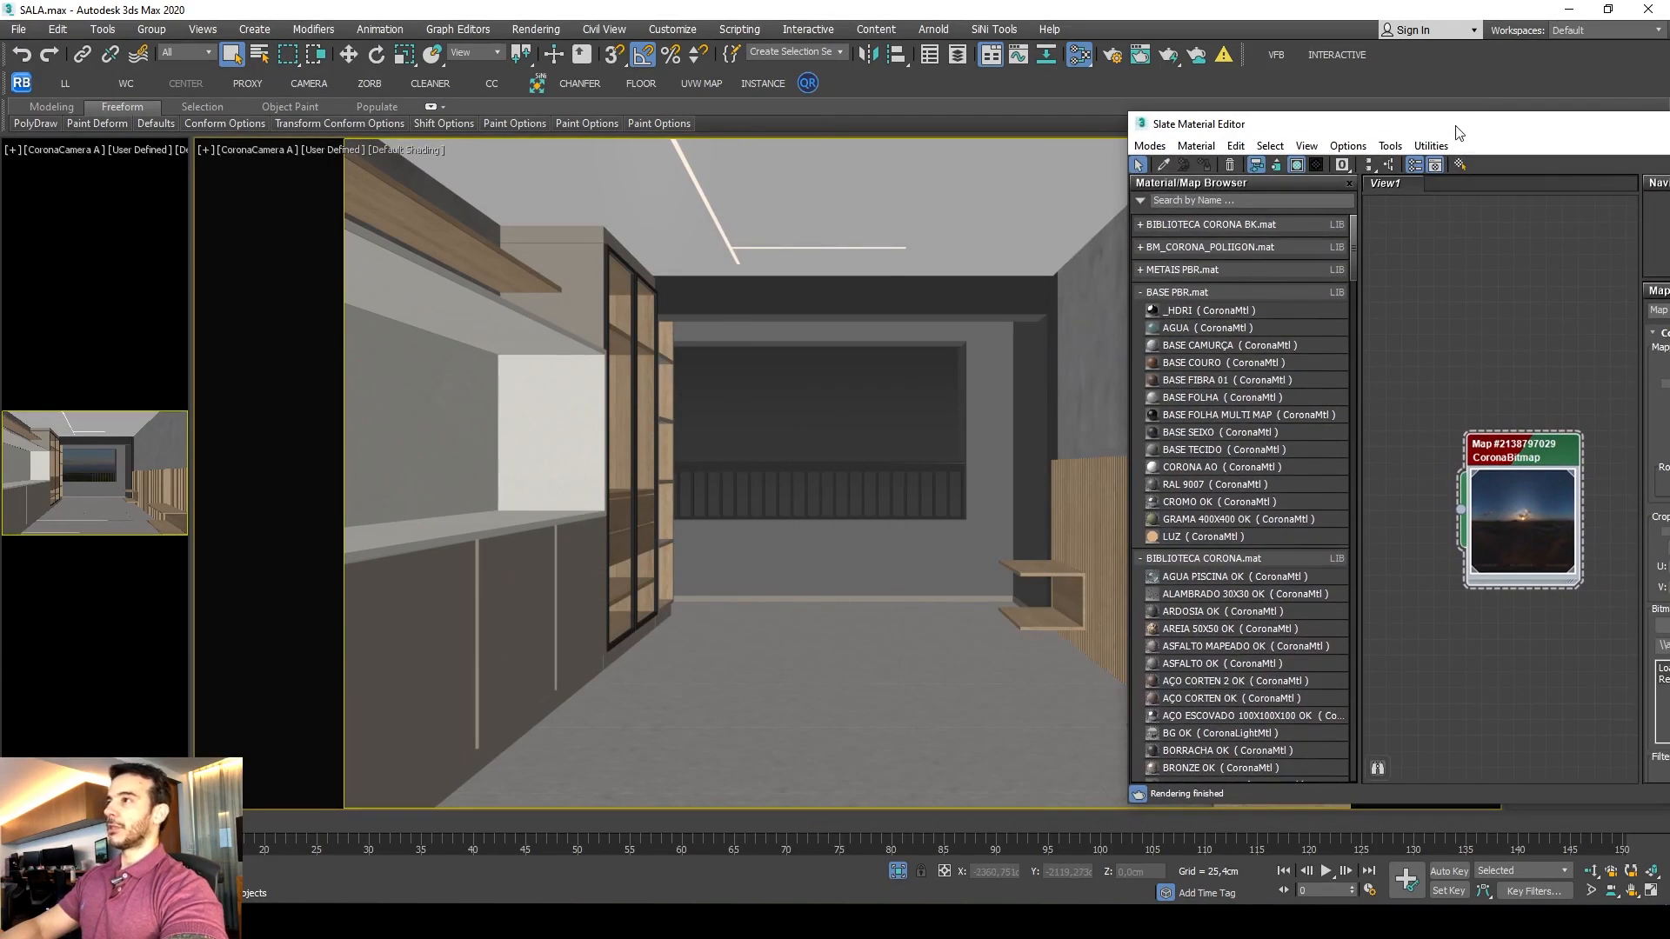
{"action": "left_click_drag", "start_coordinate": [1457, 132], "coordinate": [1201, 136]}
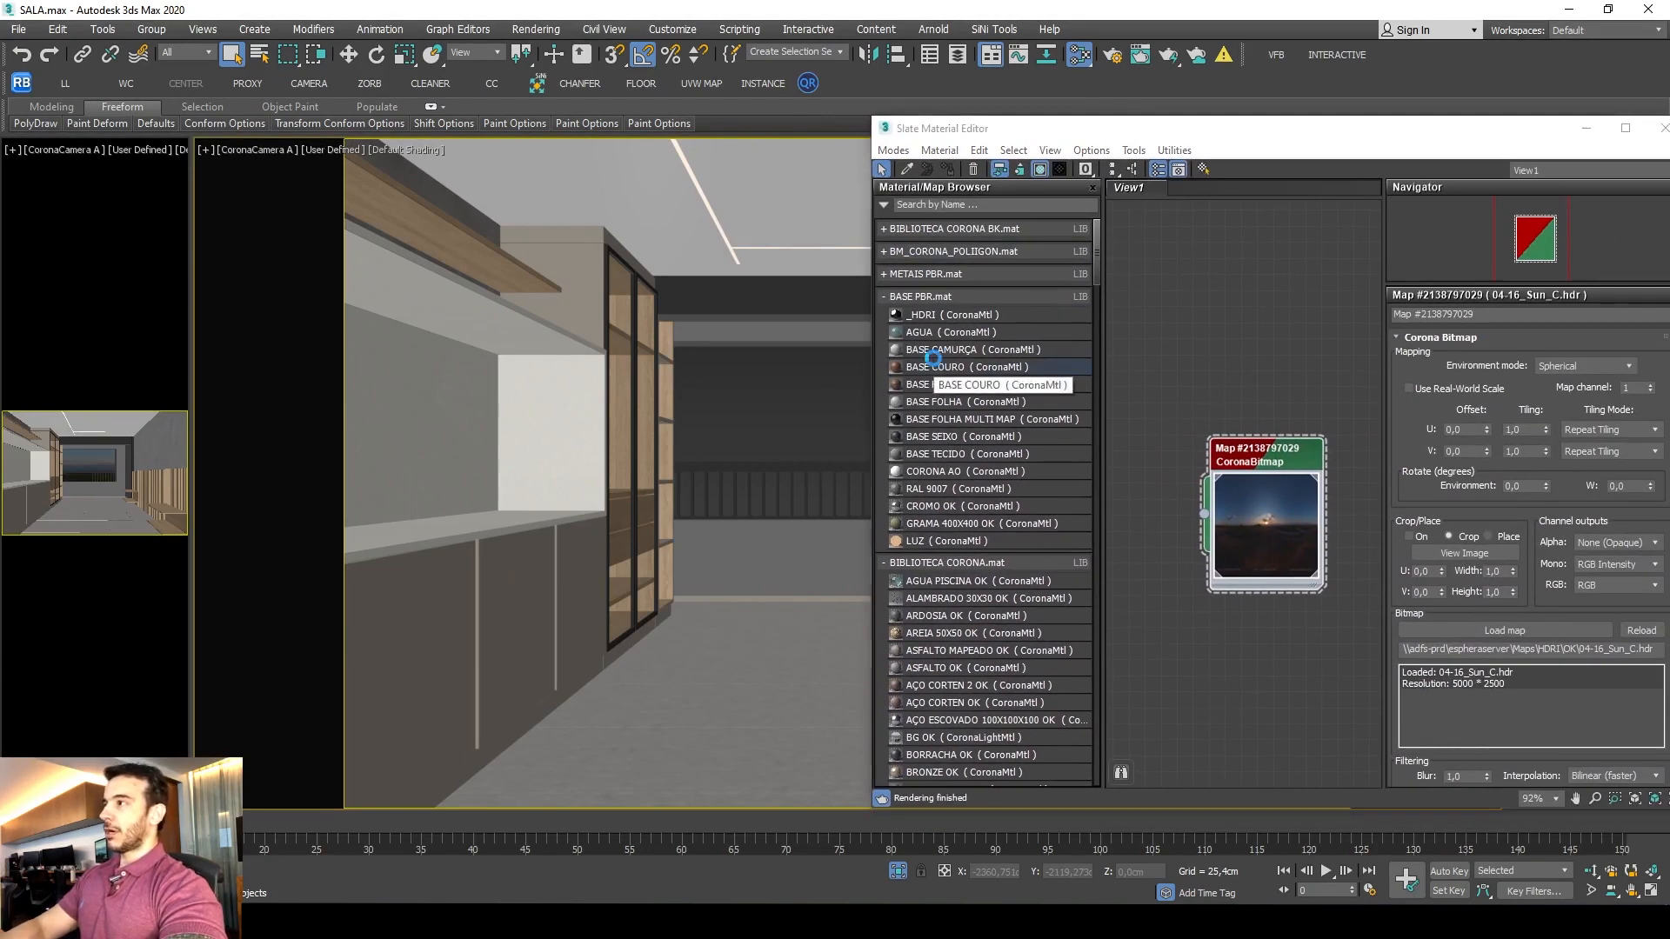
{"action": "key", "text": "alt+b"}
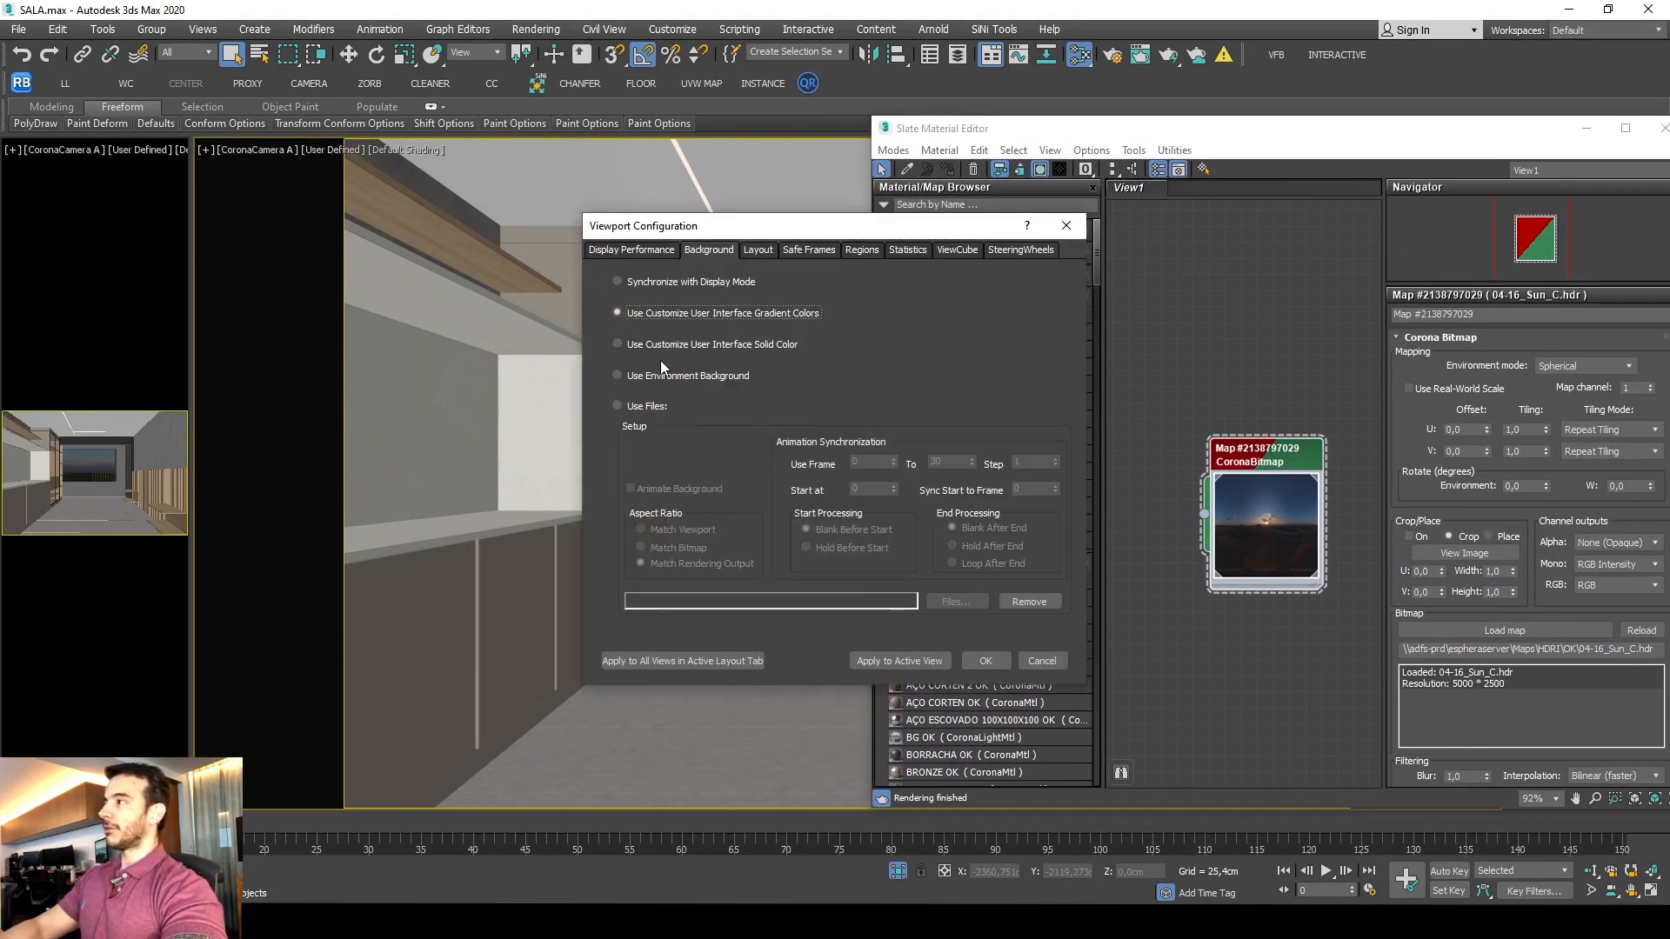
{"action": "left_click", "coordinate": [640, 374]}
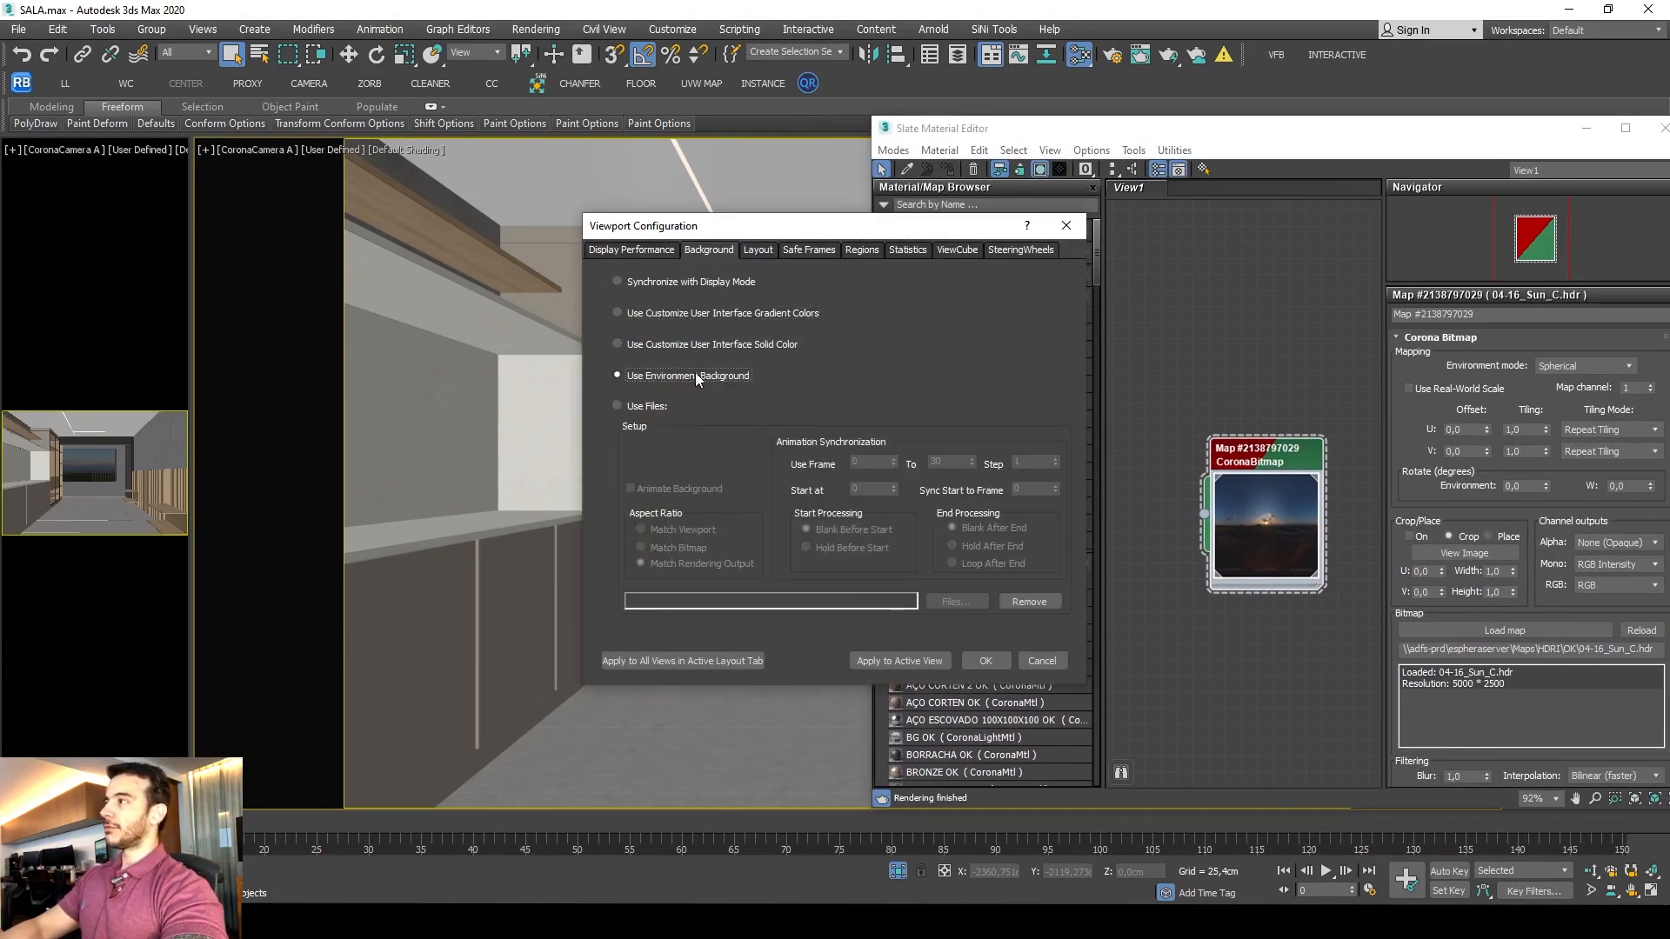
{"action": "left_click", "coordinate": [983, 660]}
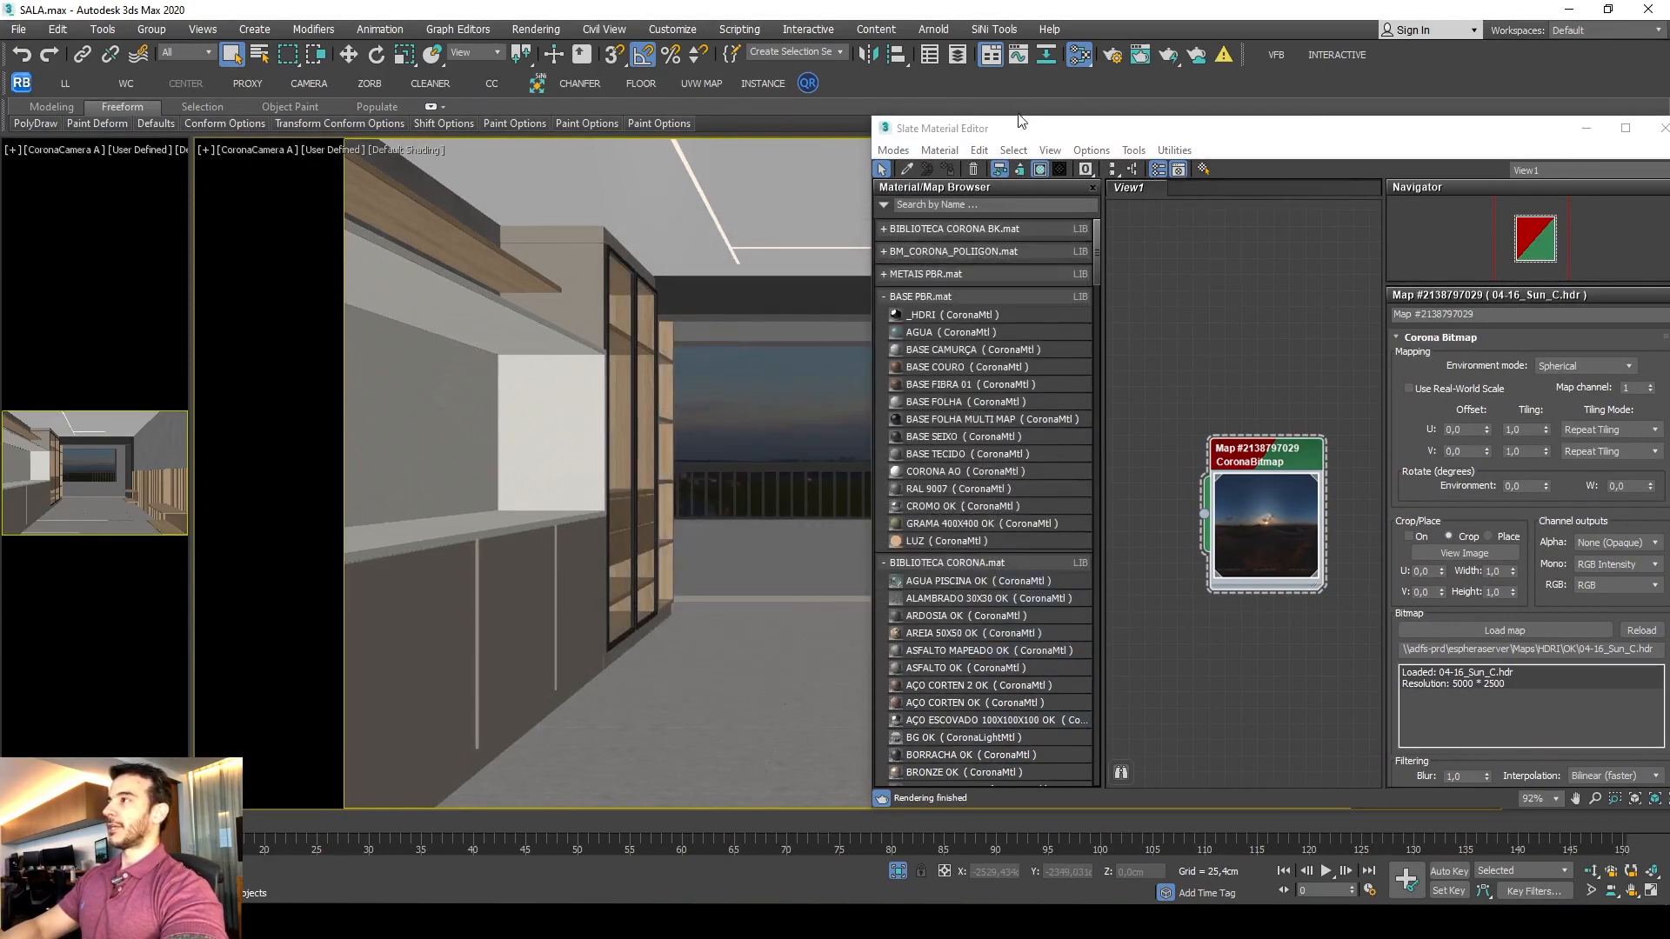
Try an environment rotation of 50 degrees on the HDRI bitmap, then set it to 100 degrees.
{"action": "left_click_drag", "start_coordinate": [1019, 135], "coordinate": [1132, 116]}
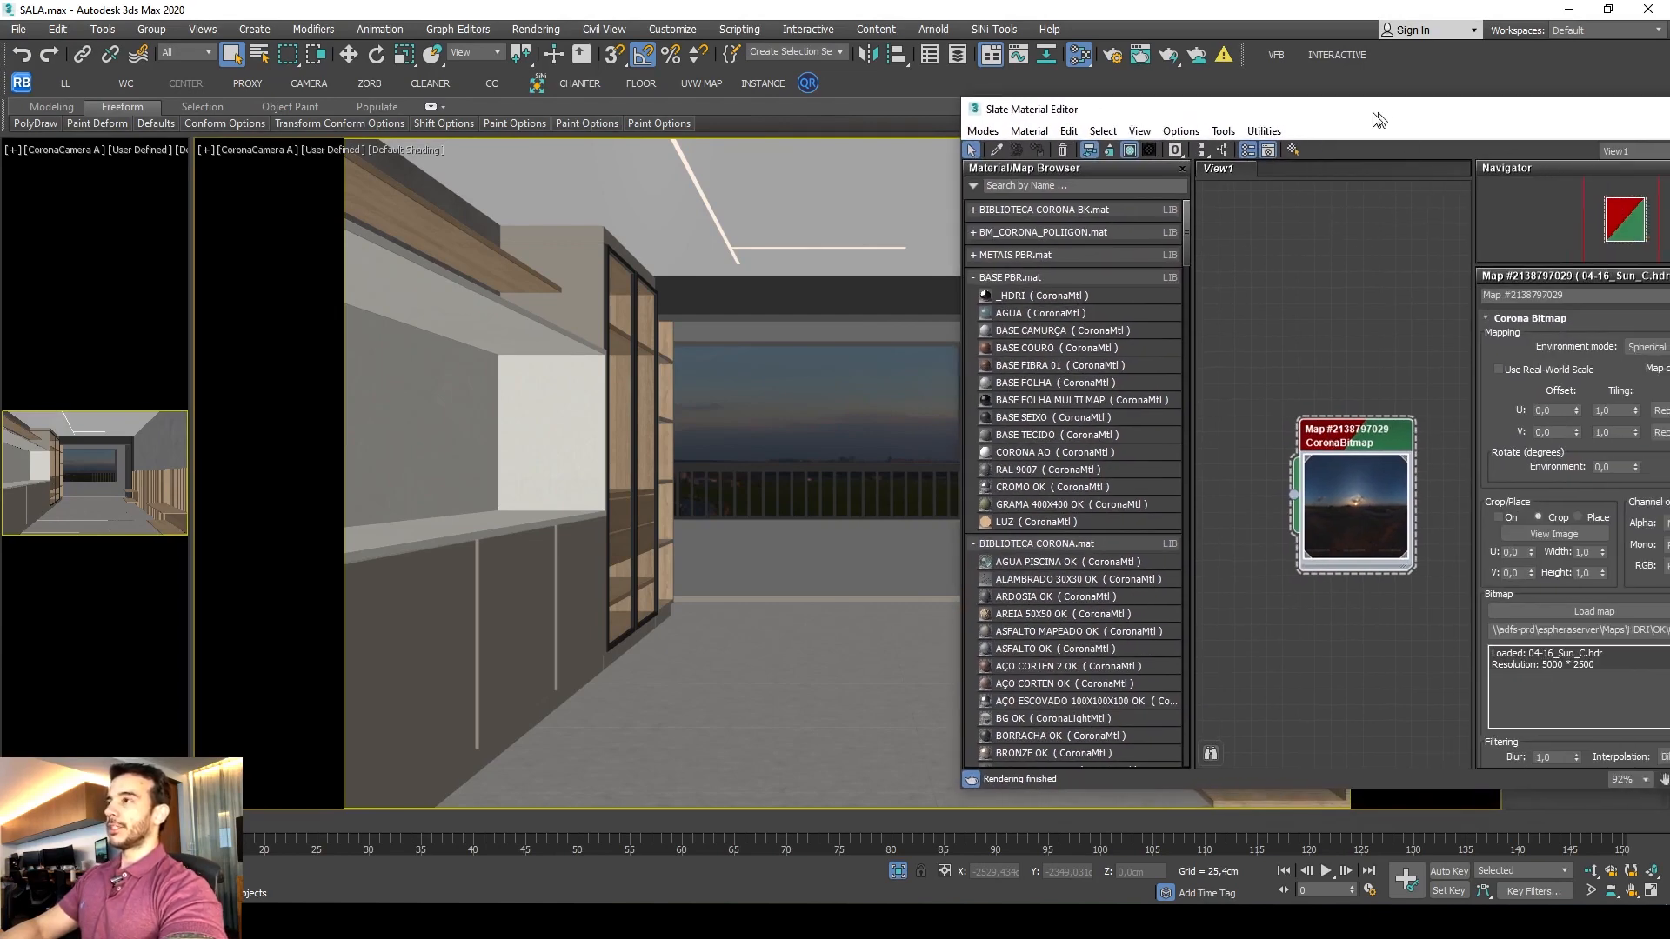
{"action": "left_click_drag", "start_coordinate": [1409, 110], "coordinate": [1360, 109]}
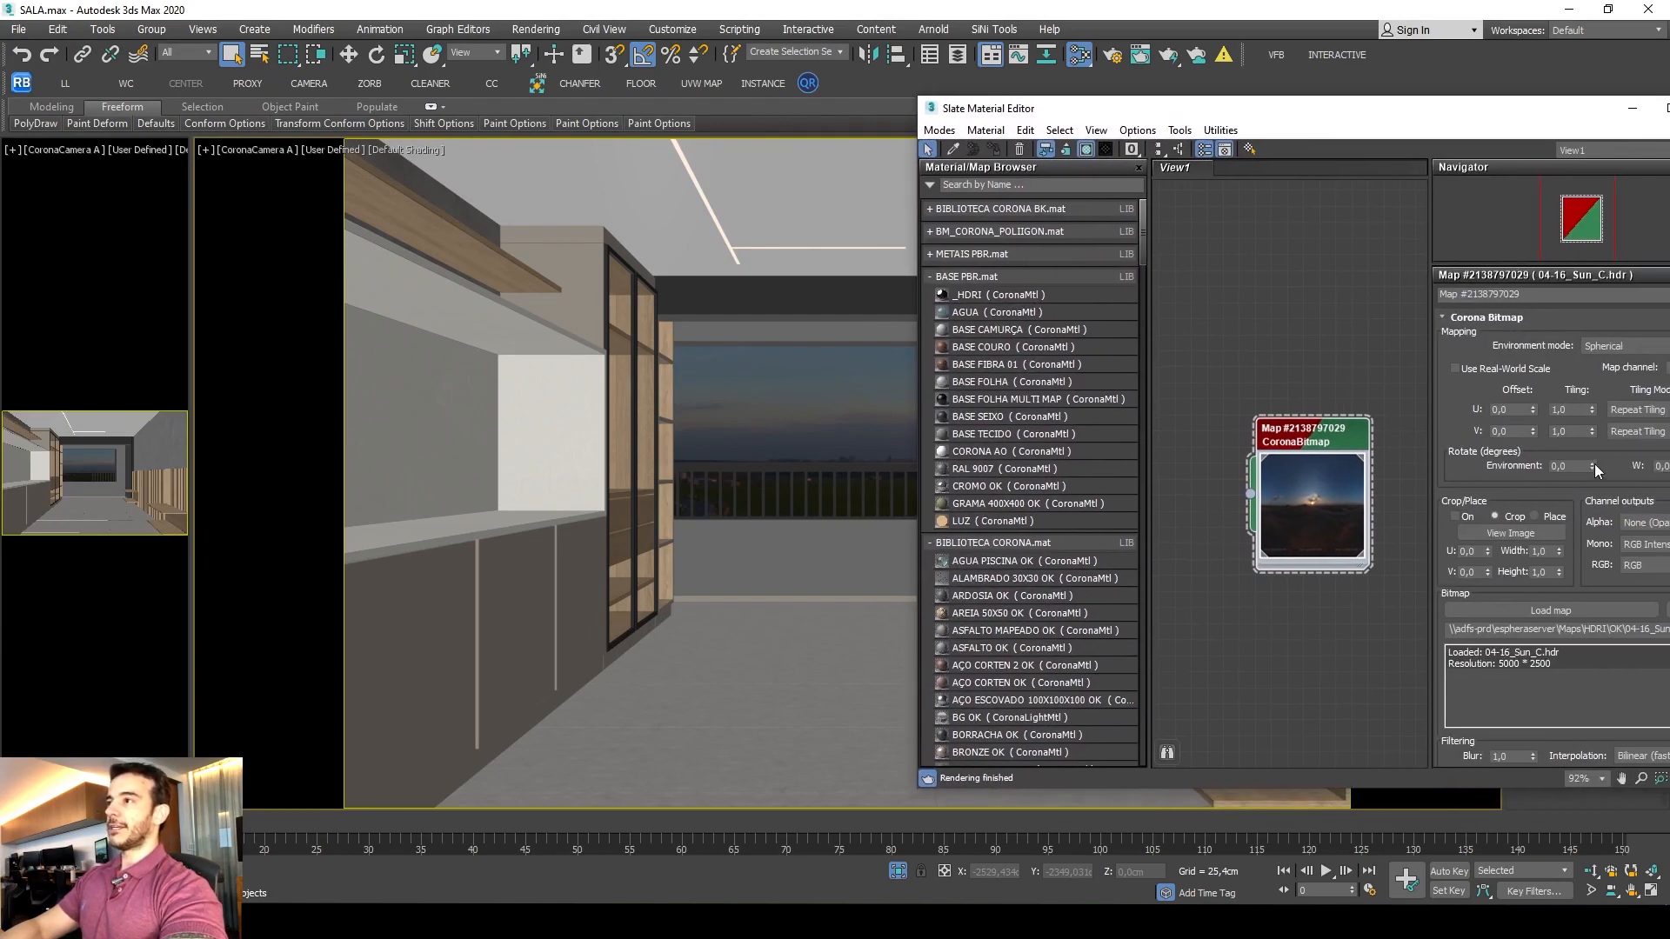
{"action": "mouse_move", "coordinate": [1594, 465]}
{"action": "left_mouse_down"}
{"action": "mouse_move", "coordinate": [1591, 497]}
{"action": "mouse_move", "coordinate": [1589, 425]}
{"action": "mouse_move", "coordinate": [1591, 462]}
{"action": "left_mouse_up"}
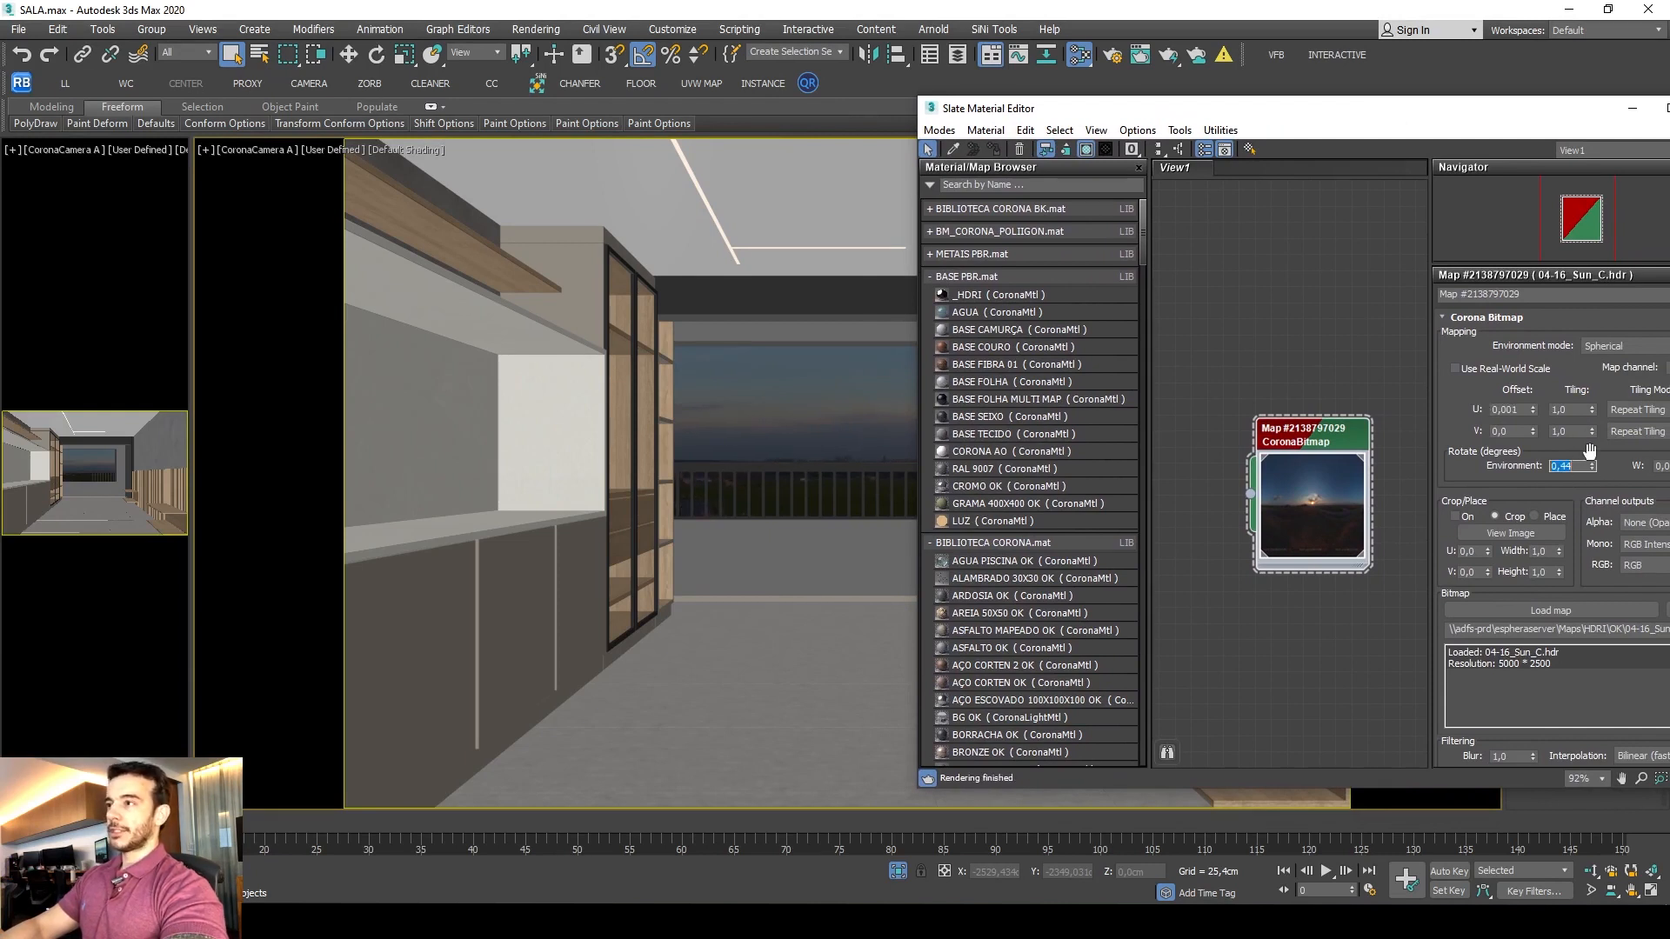
{"action": "type", "text": "50"}
{"action": "key", "text": "Return"}
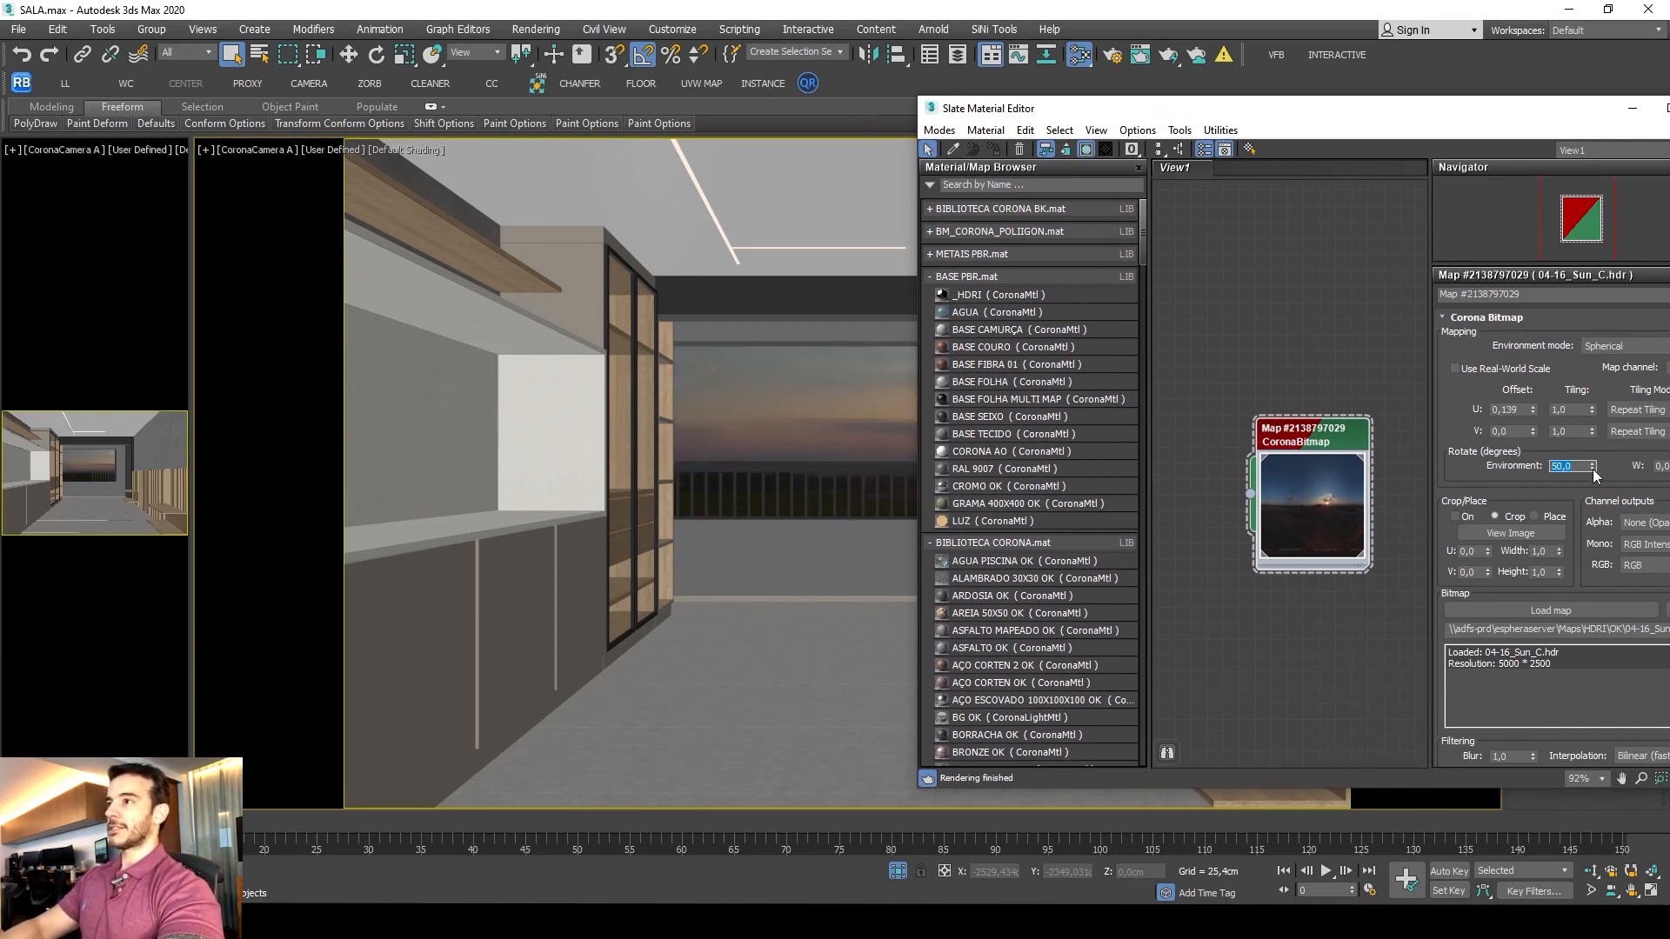
{"action": "type", "text": "100"}
{"action": "key", "text": "Return"}
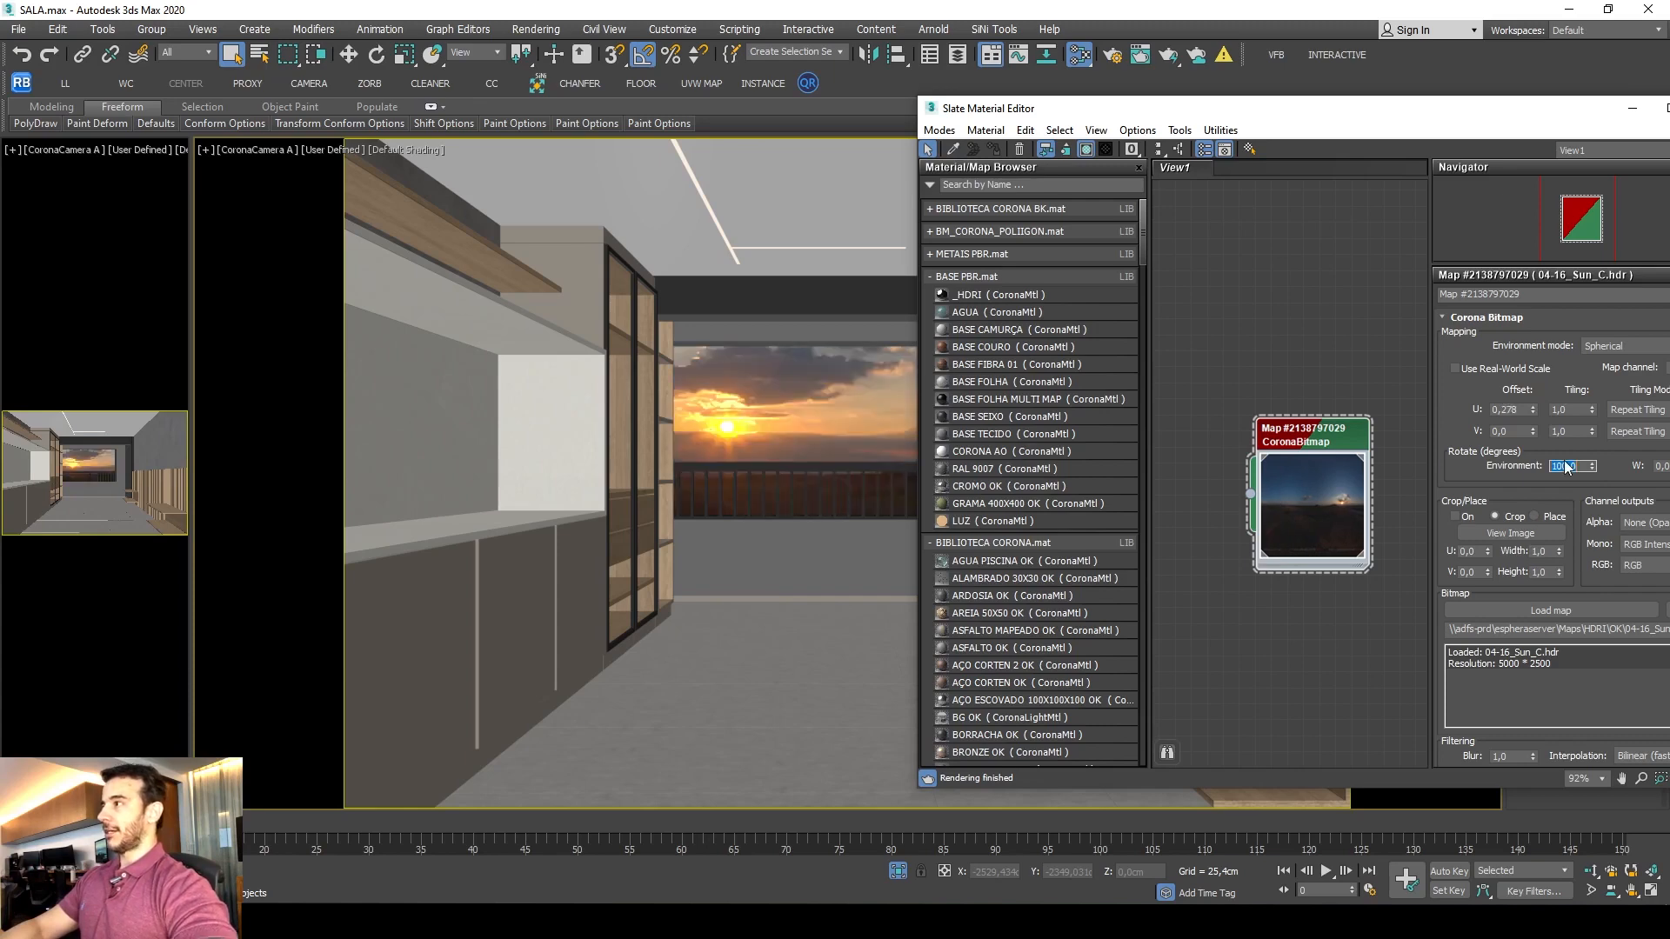
Move the material editor aside and start an interactive Corona render of CoronaCamera A.
{"action": "left_click_drag", "start_coordinate": [1064, 117], "coordinate": [891, 113]}
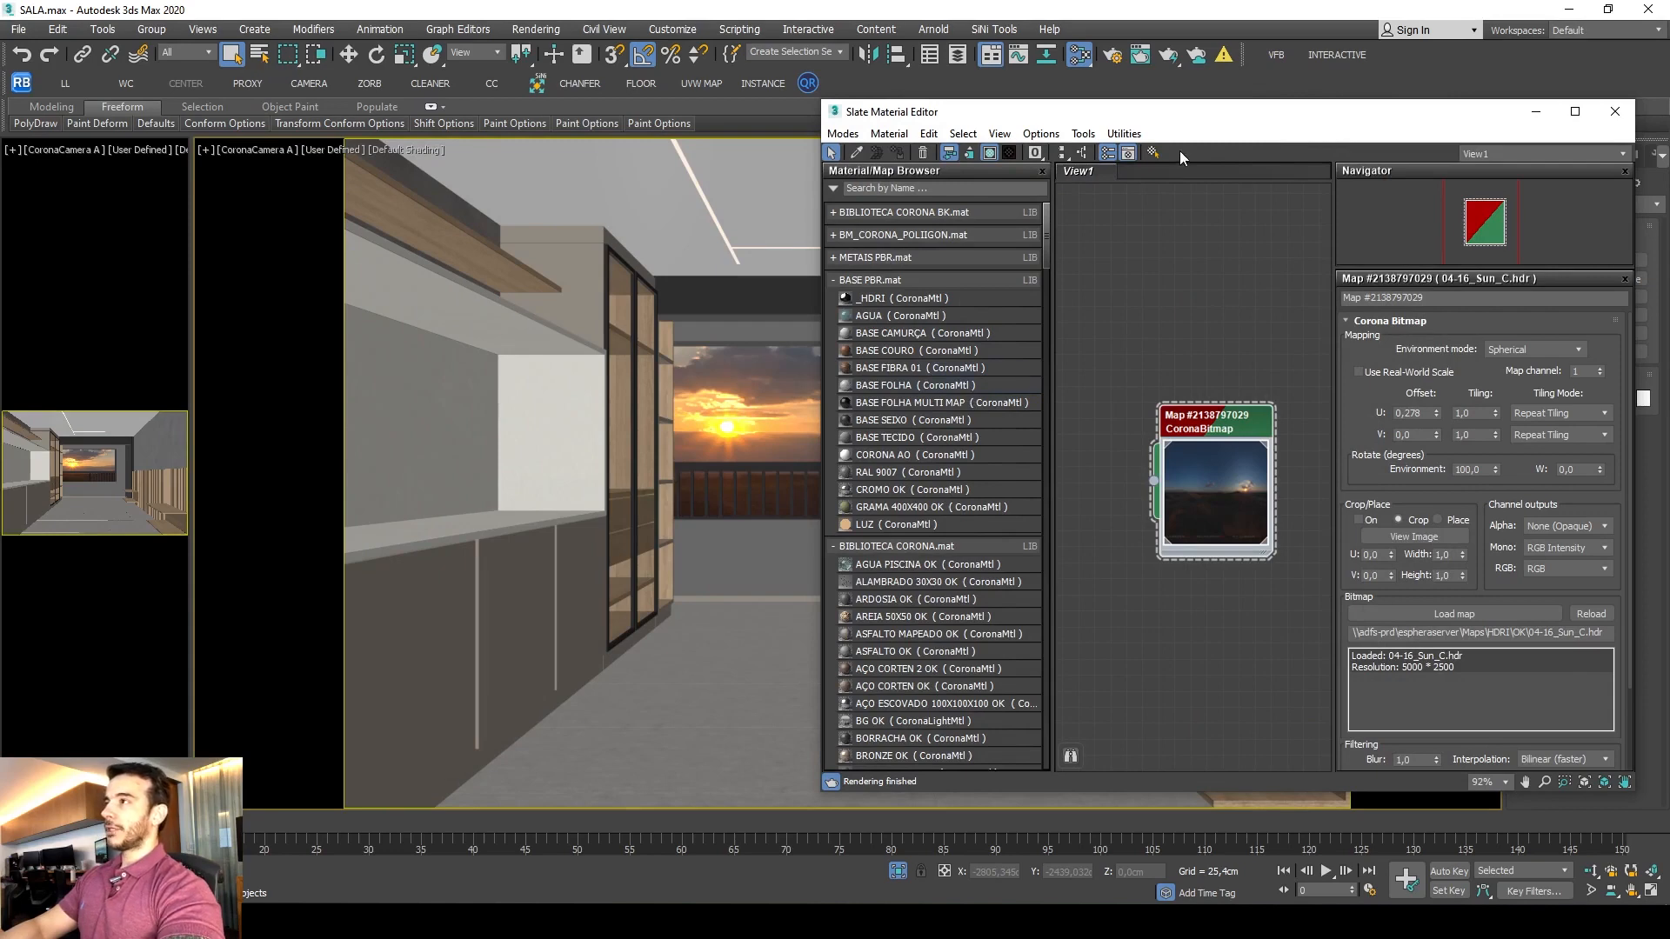
{"action": "left_click_drag", "start_coordinate": [1176, 120], "coordinate": [1368, 140]}
{"action": "left_click", "coordinate": [1321, 56]}
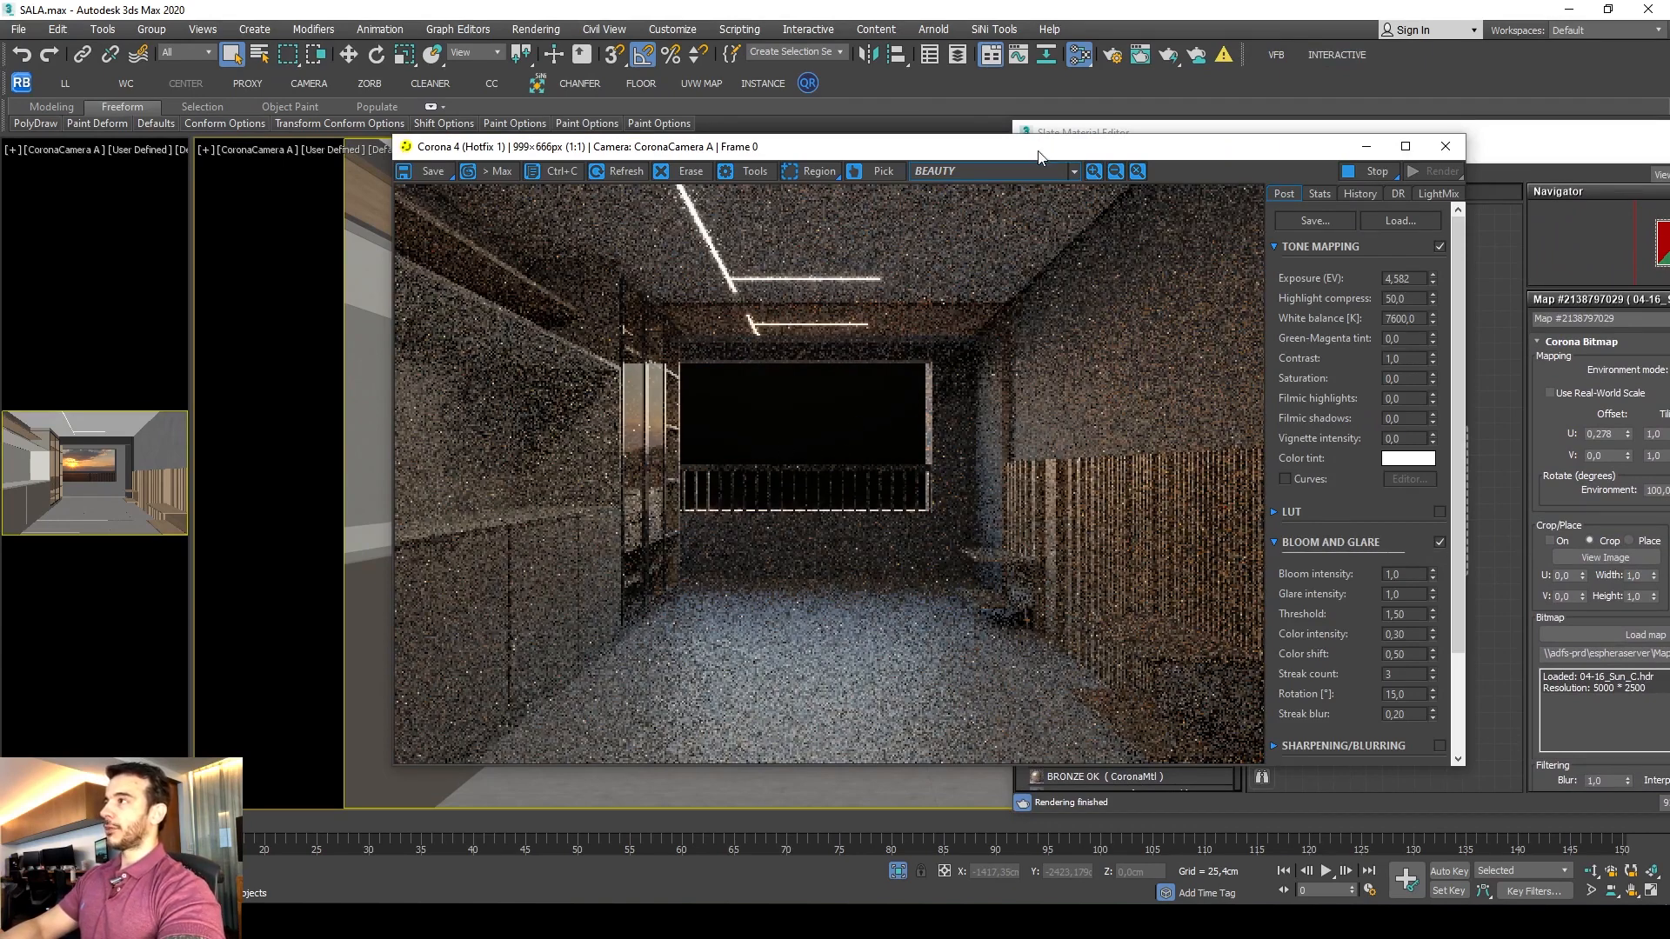
{"action": "left_click_drag", "start_coordinate": [1039, 154], "coordinate": [1036, 148]}
Turn off the direct visibility override in the render setup's scene environment settings and close the setup window.
{"action": "left_click", "coordinate": [1114, 57]}
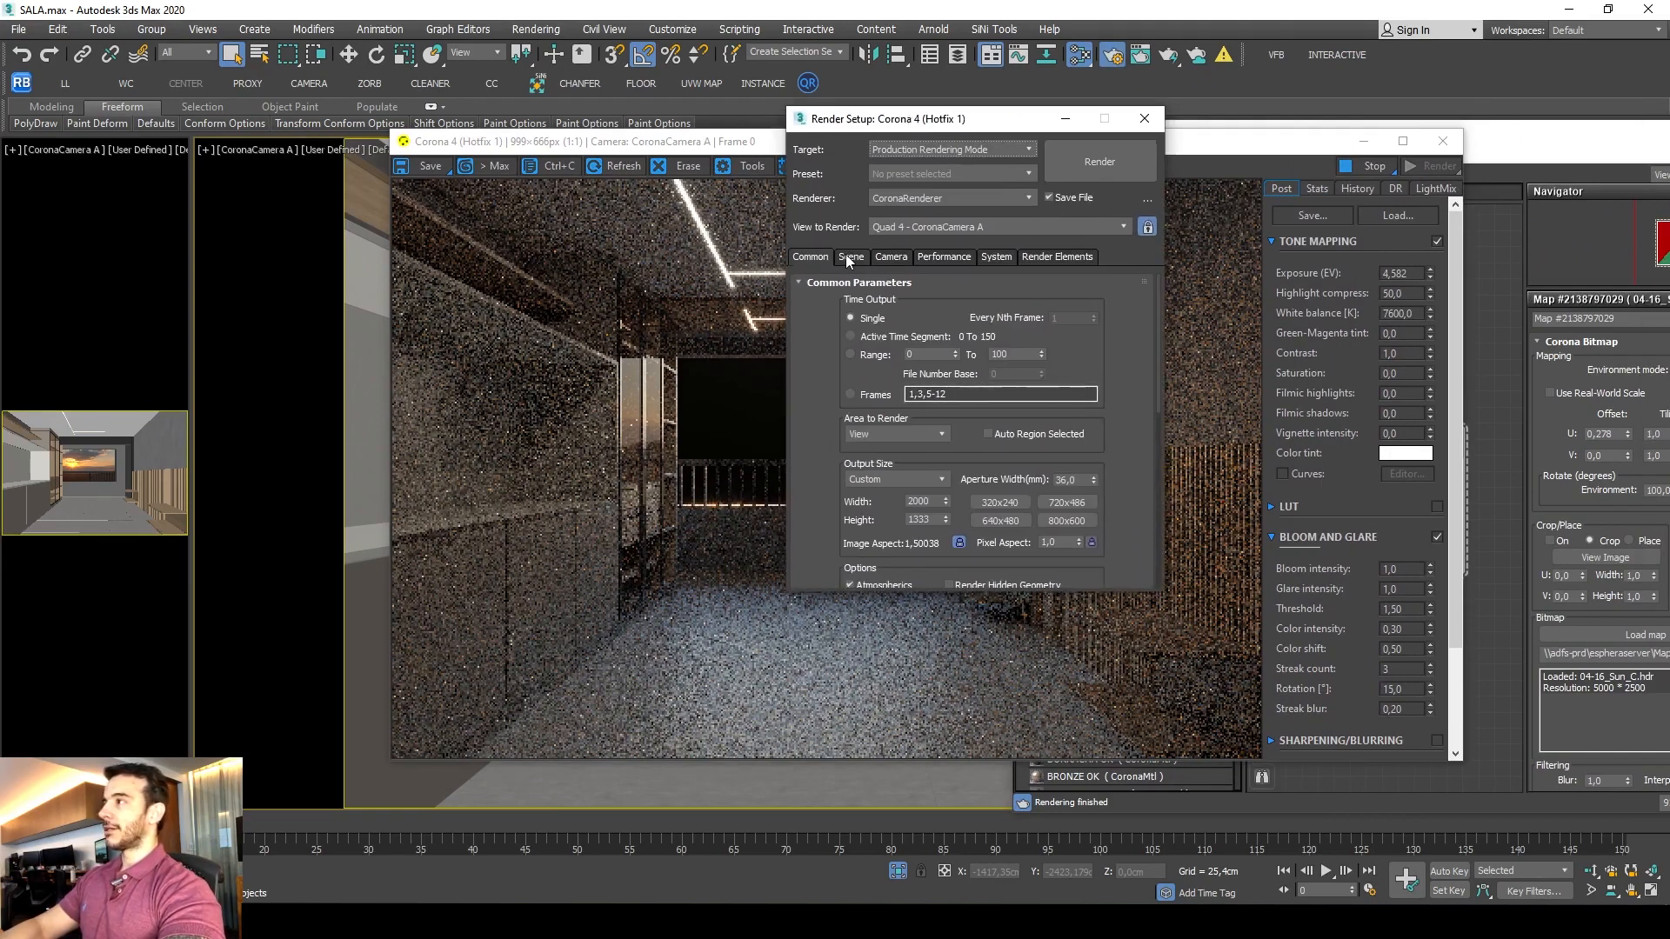
{"action": "left_click", "coordinate": [848, 257]}
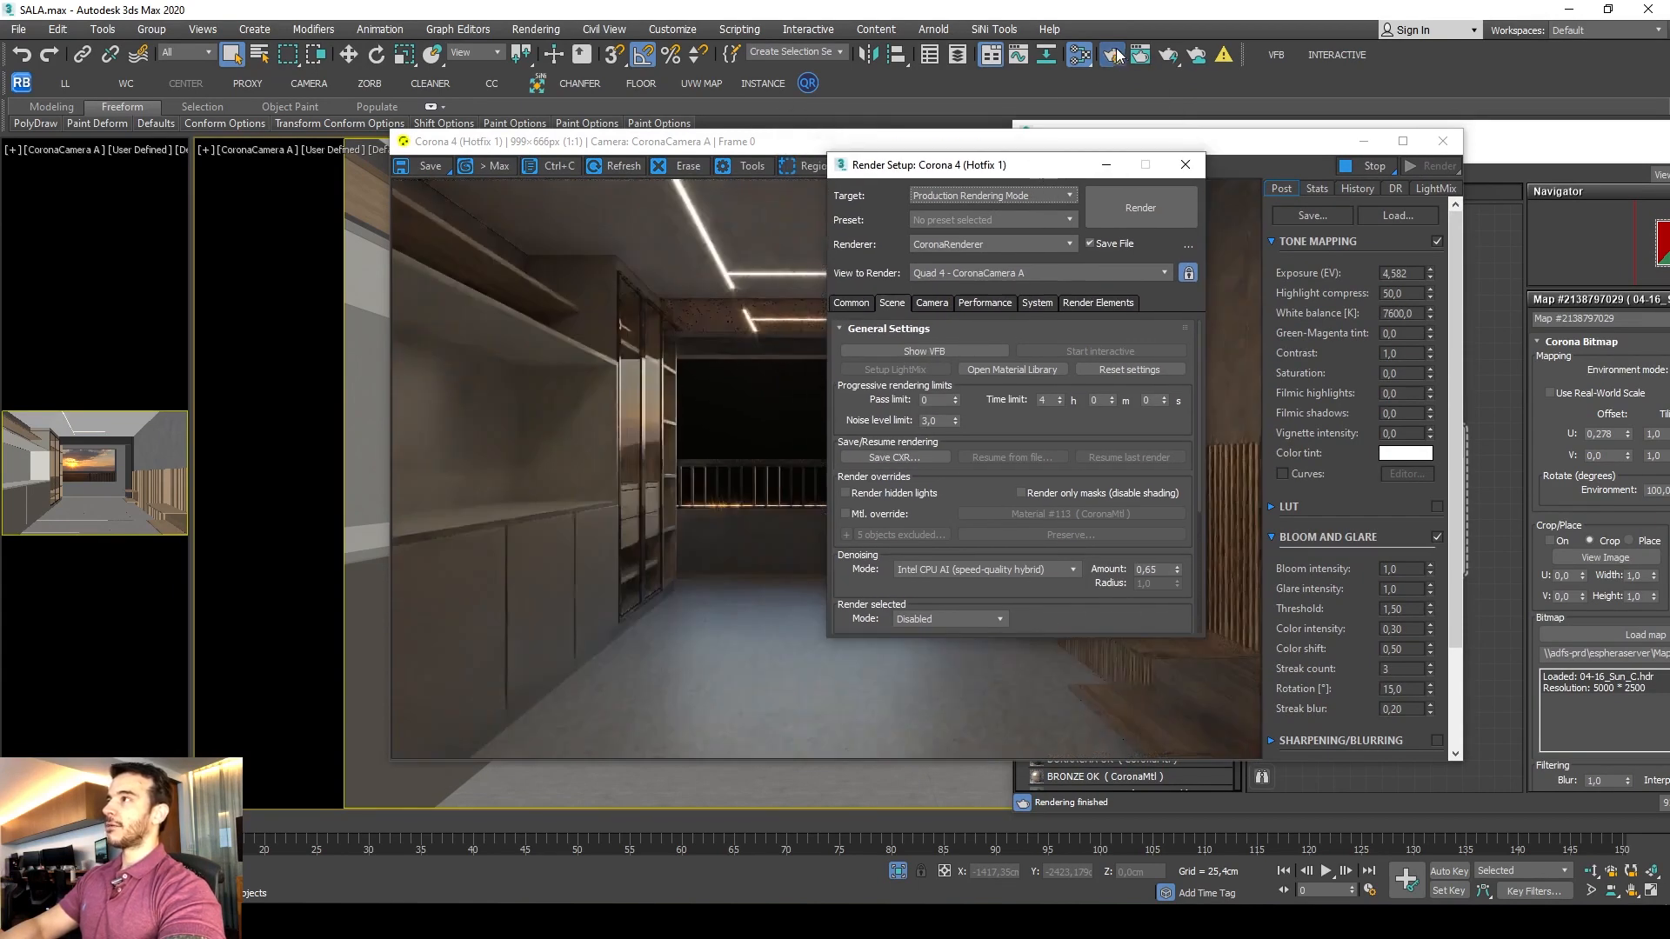
{"action": "left_click_drag", "start_coordinate": [1000, 167], "coordinate": [1002, 128]}
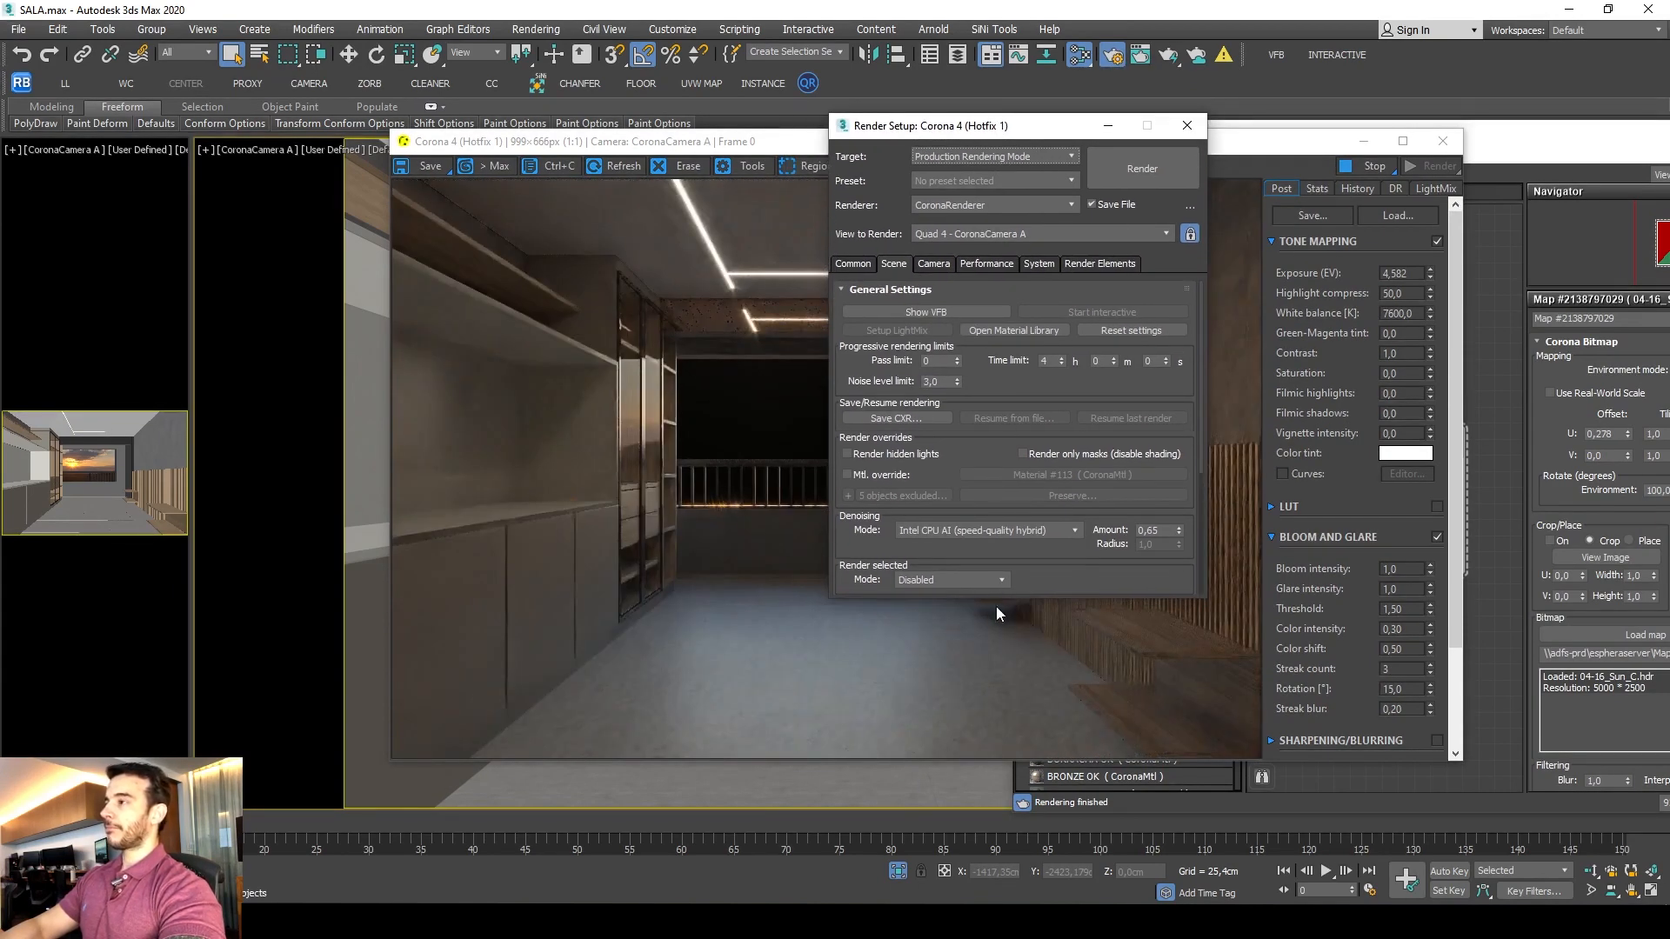
{"action": "scroll", "coordinate": [974, 391], "scroll_direction": "down", "scroll_amount": 3}
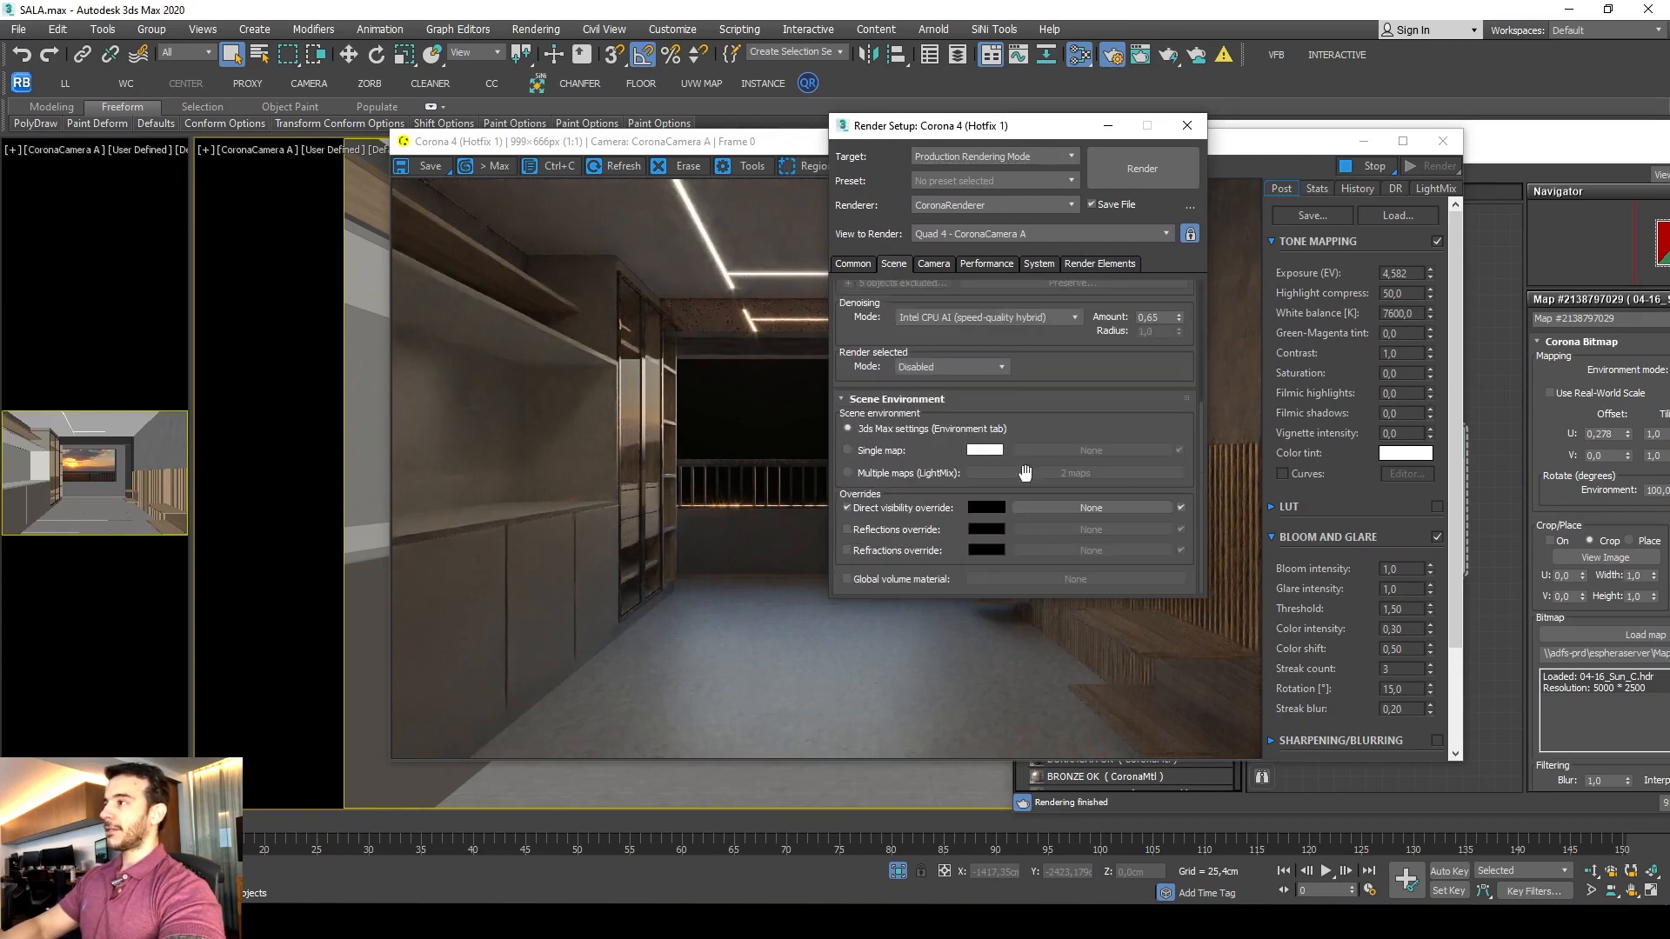
{"action": "left_click_drag", "start_coordinate": [979, 600], "coordinate": [974, 720]}
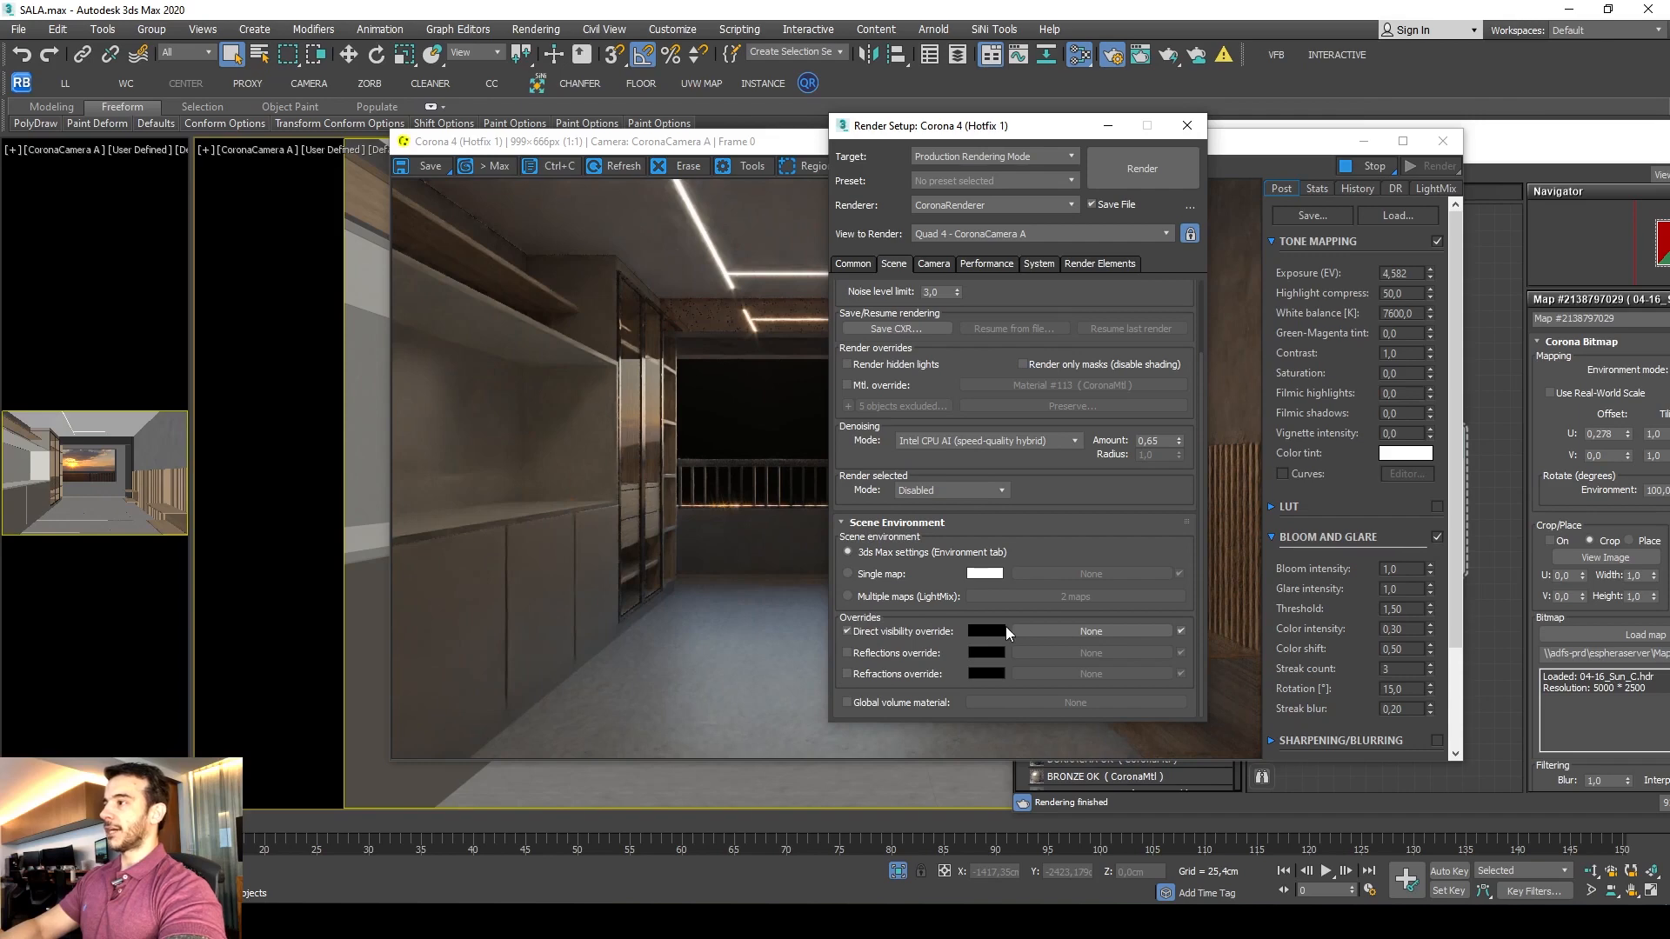
{"action": "left_click", "coordinate": [848, 632]}
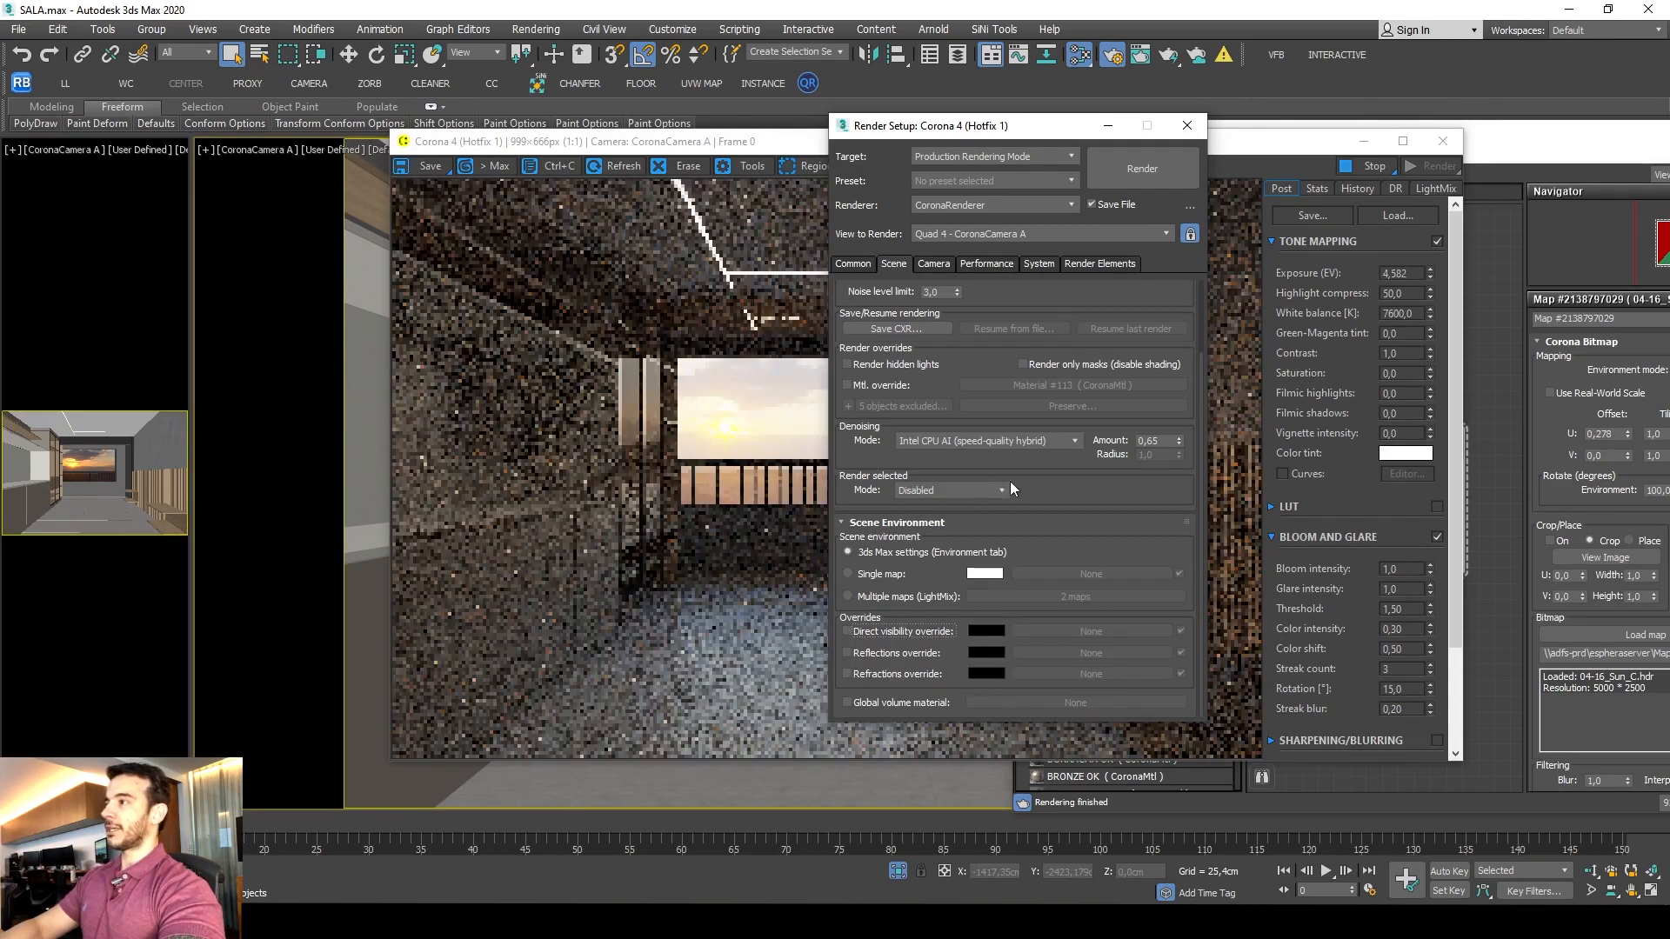
{"action": "left_click_drag", "start_coordinate": [962, 123], "coordinate": [1279, 138]}
{"action": "left_click", "coordinate": [895, 247]}
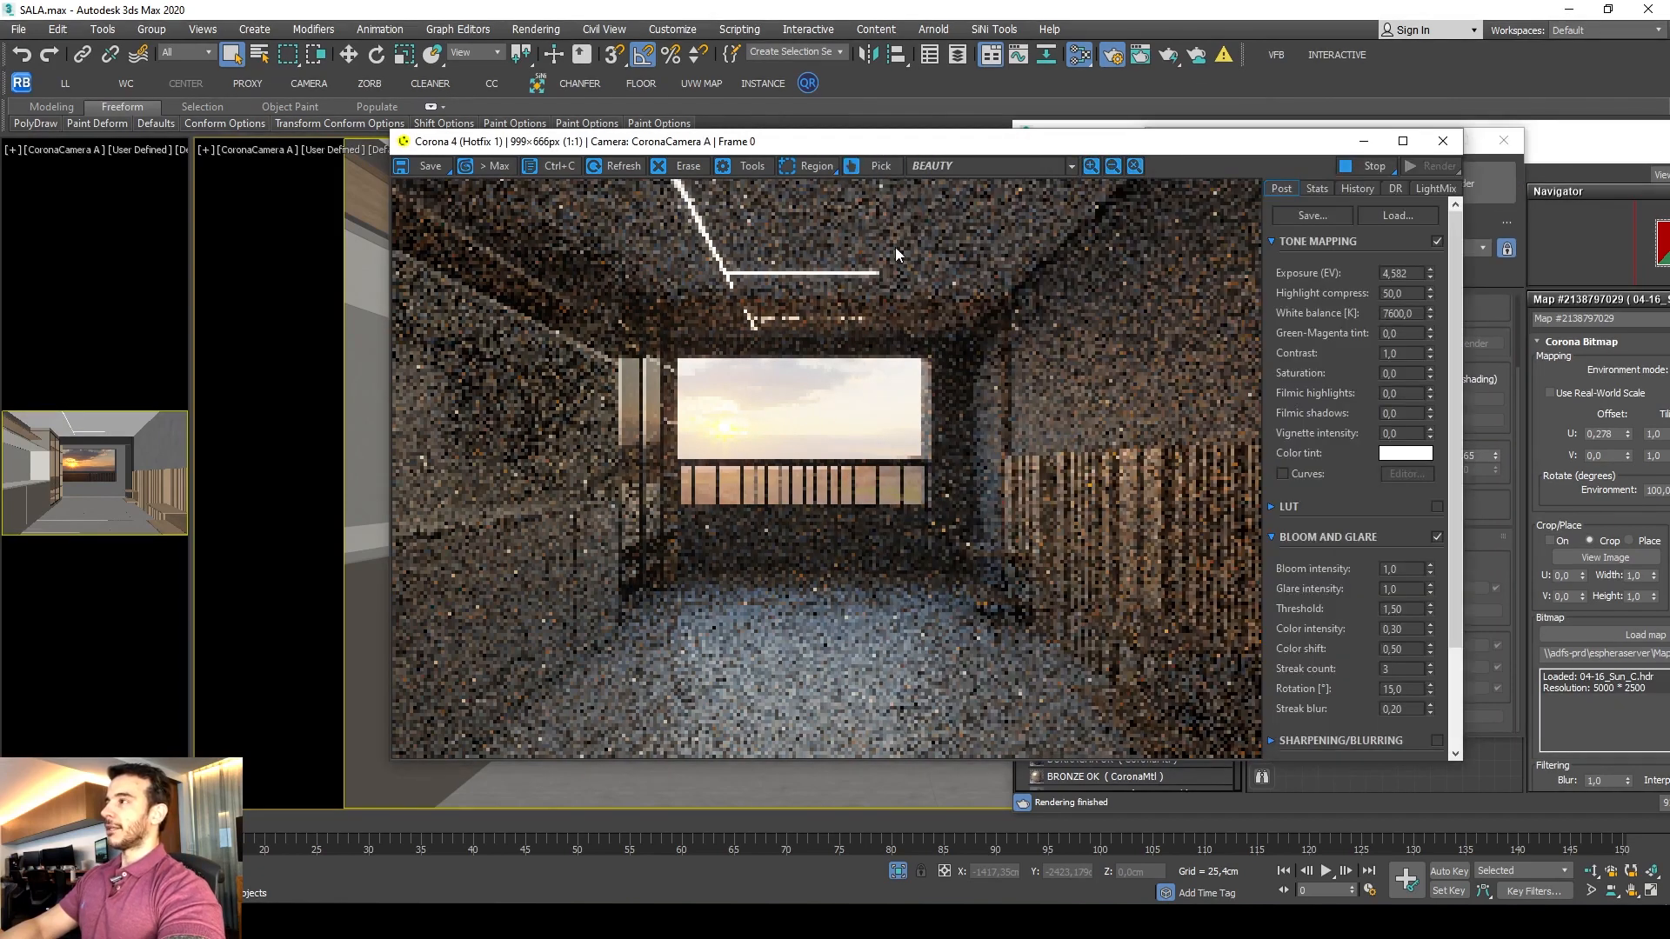
{"action": "left_click_drag", "start_coordinate": [964, 145], "coordinate": [872, 131]}
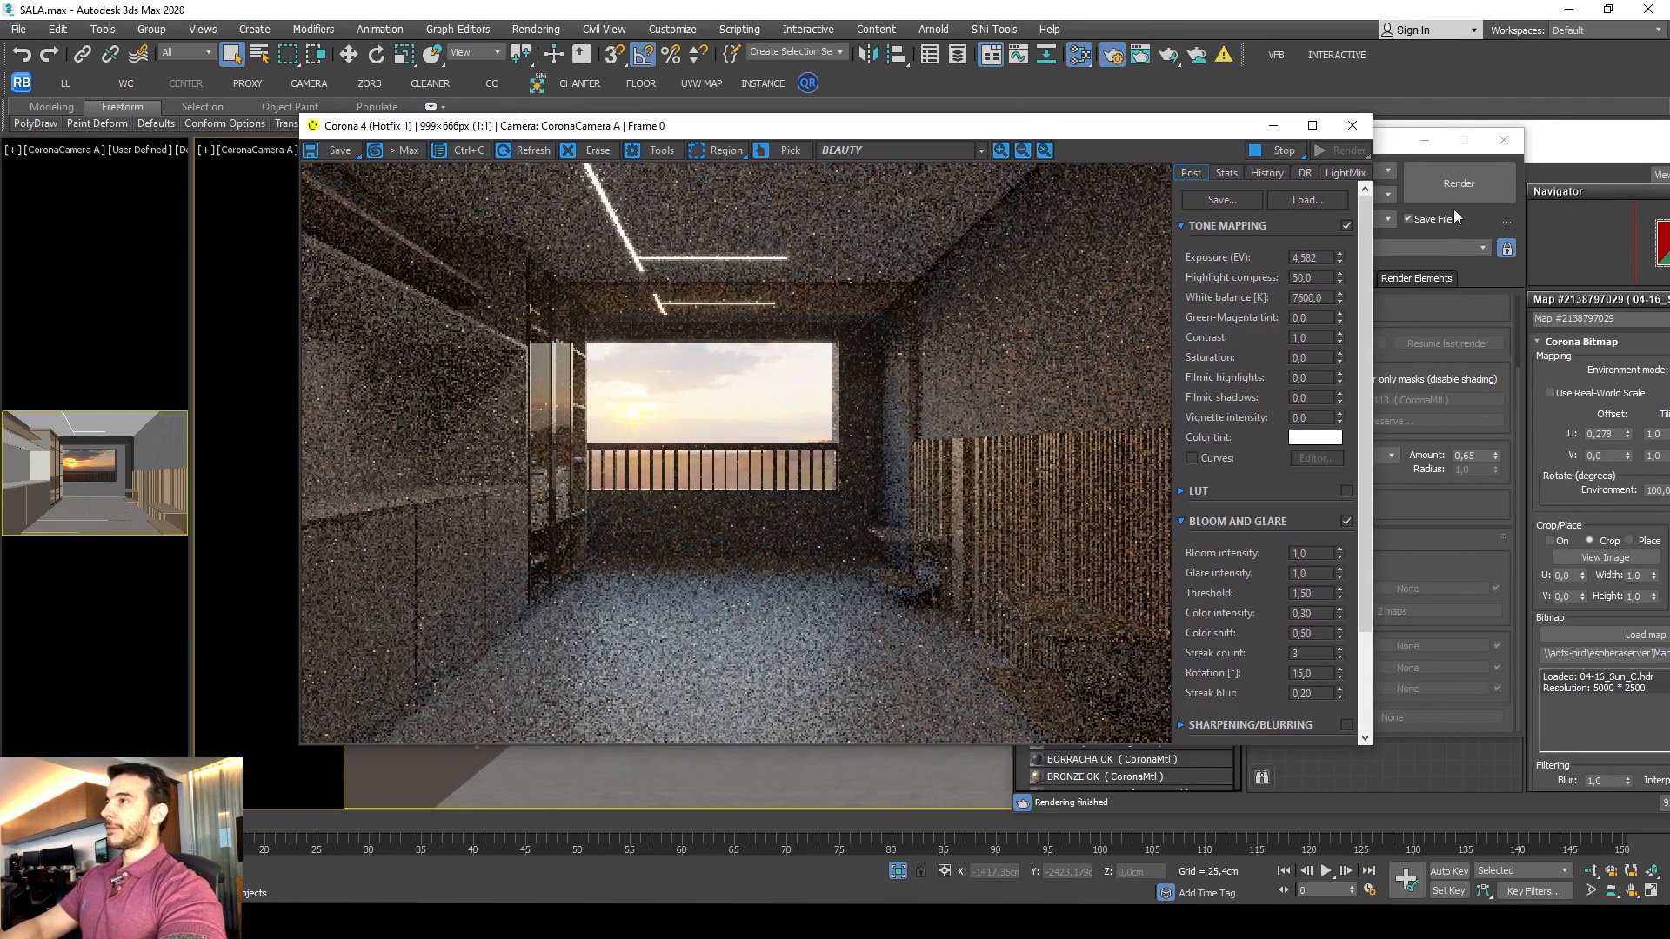
{"action": "left_click", "coordinate": [1503, 141]}
Try an RGB level of 5 in the HDRI bitmap's output settings, then set it back to 1.
{"action": "left_click", "coordinate": [1416, 184]}
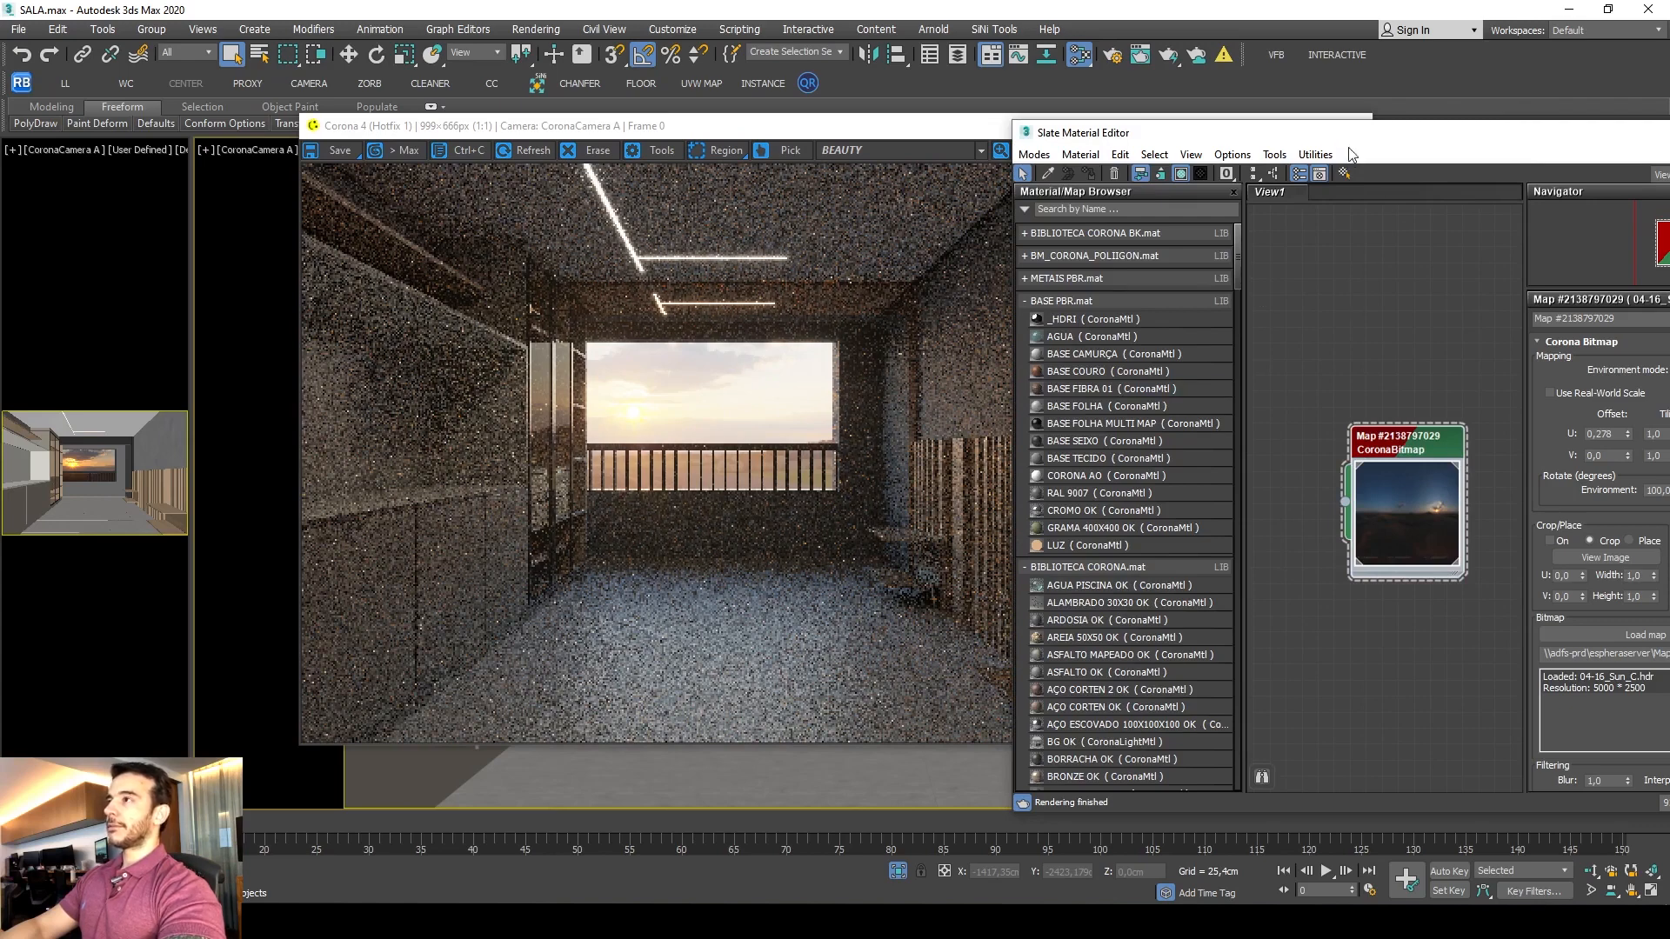
{"action": "left_click_drag", "start_coordinate": [1364, 132], "coordinate": [1166, 96]}
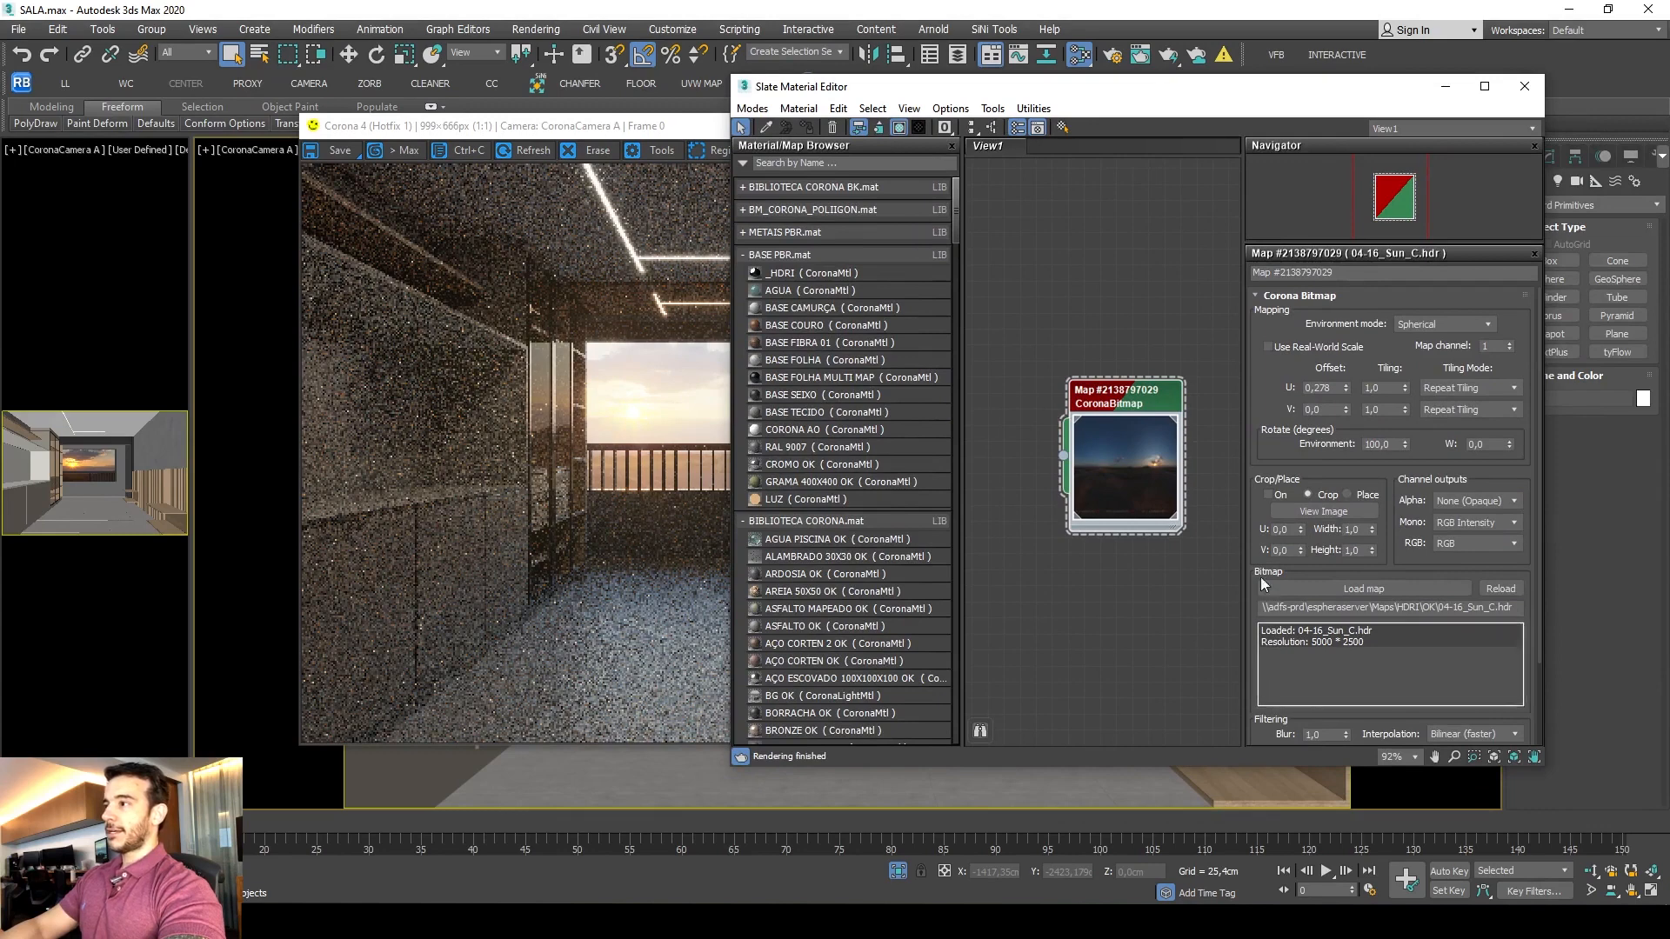
{"action": "scroll", "coordinate": [1260, 577], "scroll_direction": "down", "scroll_amount": 10}
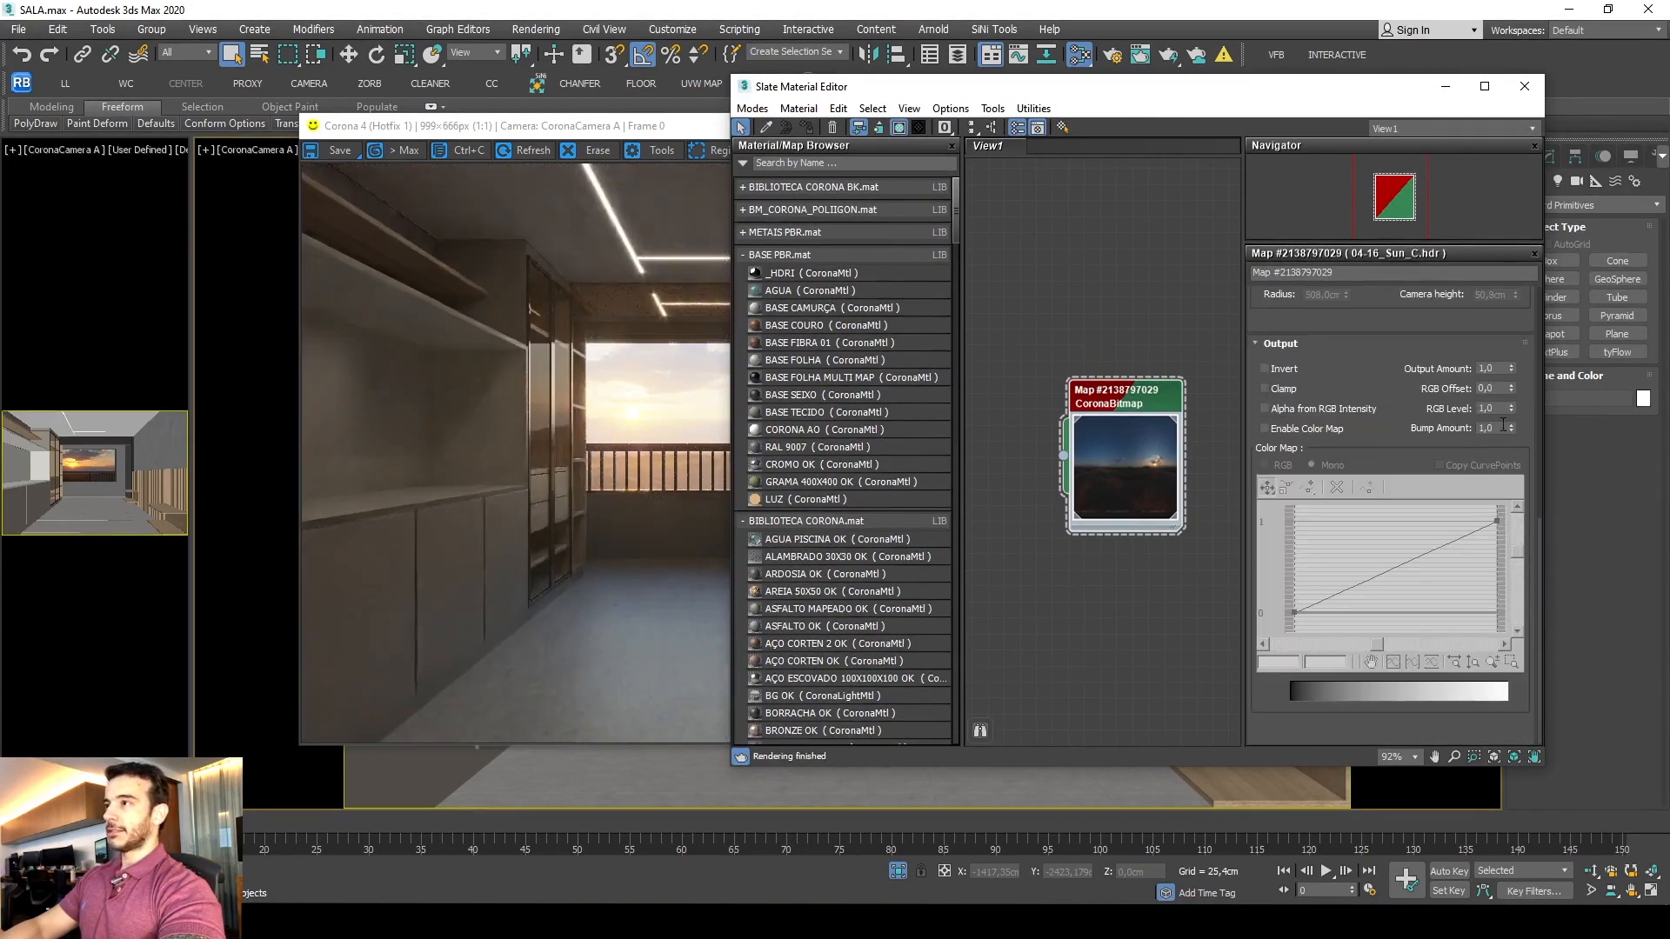
{"action": "double_click", "coordinate": [1488, 408]}
{"action": "type", "text": "5"}
{"action": "key", "text": "Return"}
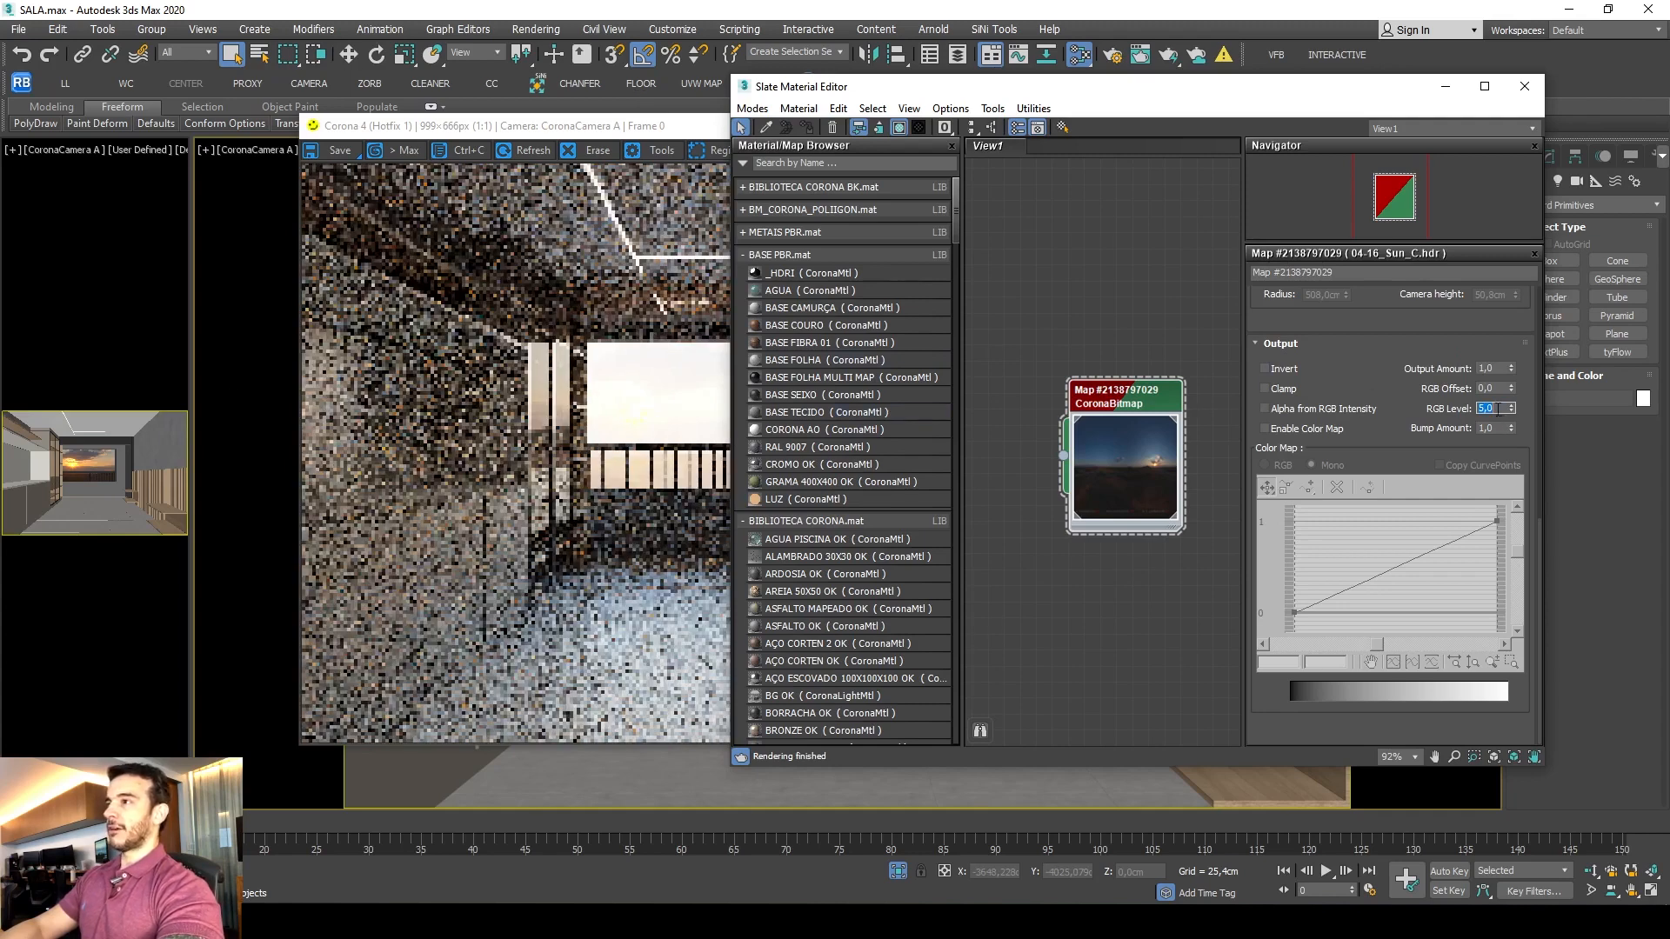
{"action": "type", "text": "1"}
{"action": "key", "text": "Return"}
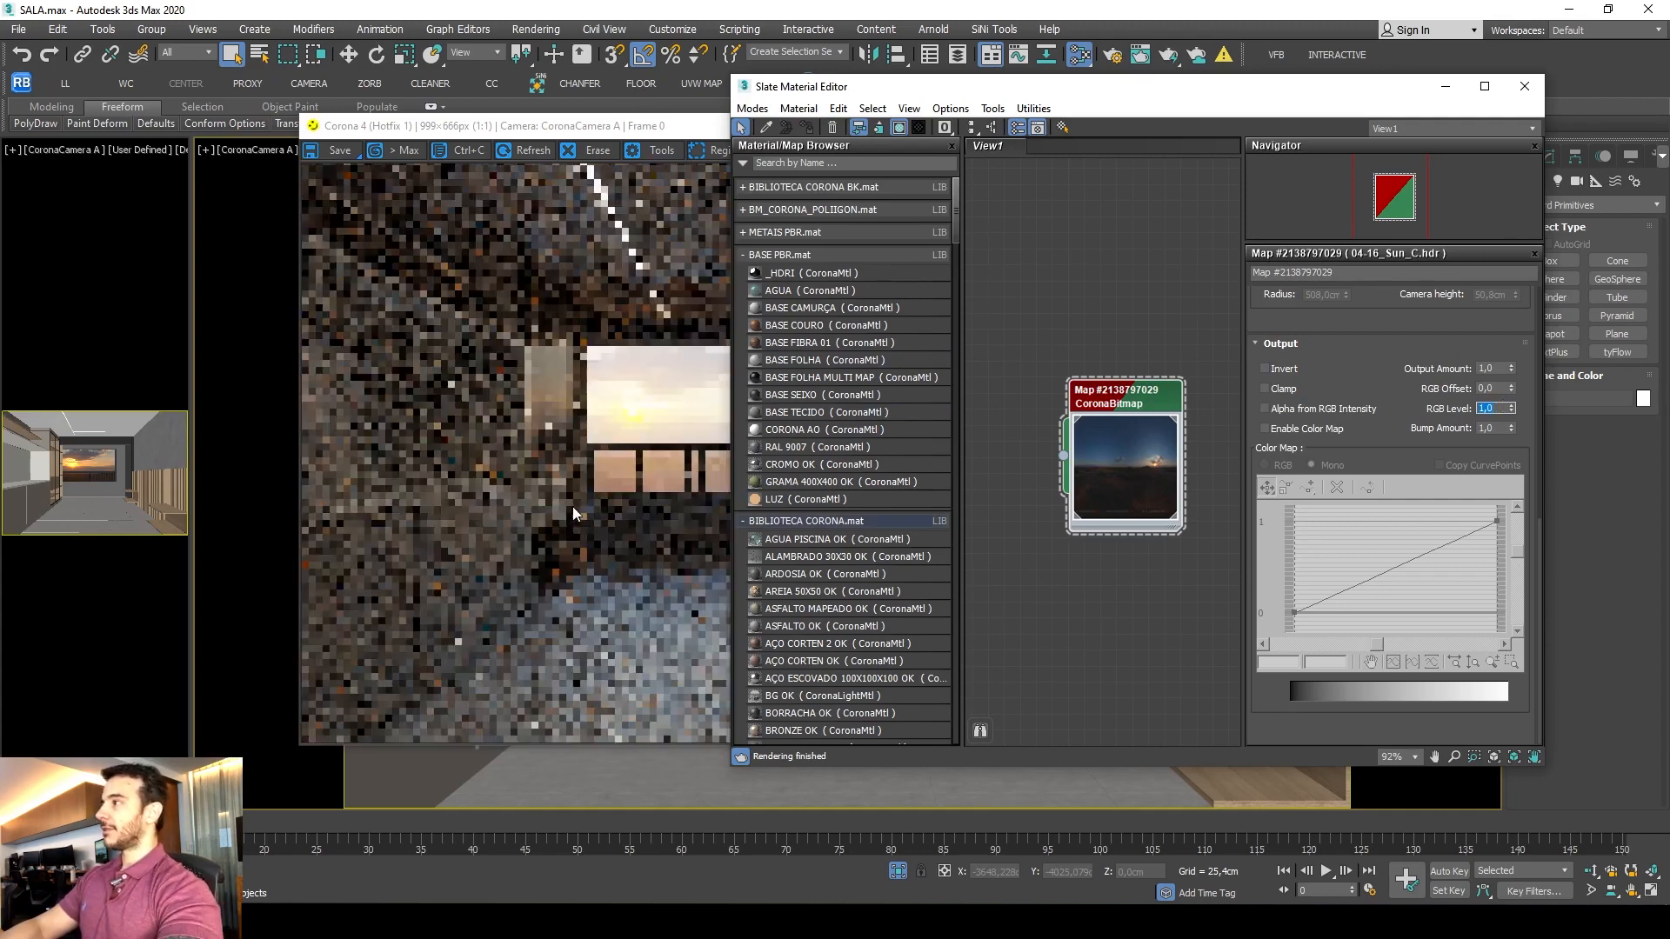
Bring the frame buffer forward and examine the sunset and interior lighting in the interactive render.
{"action": "left_click_drag", "start_coordinate": [520, 130], "coordinate": [440, 134]}
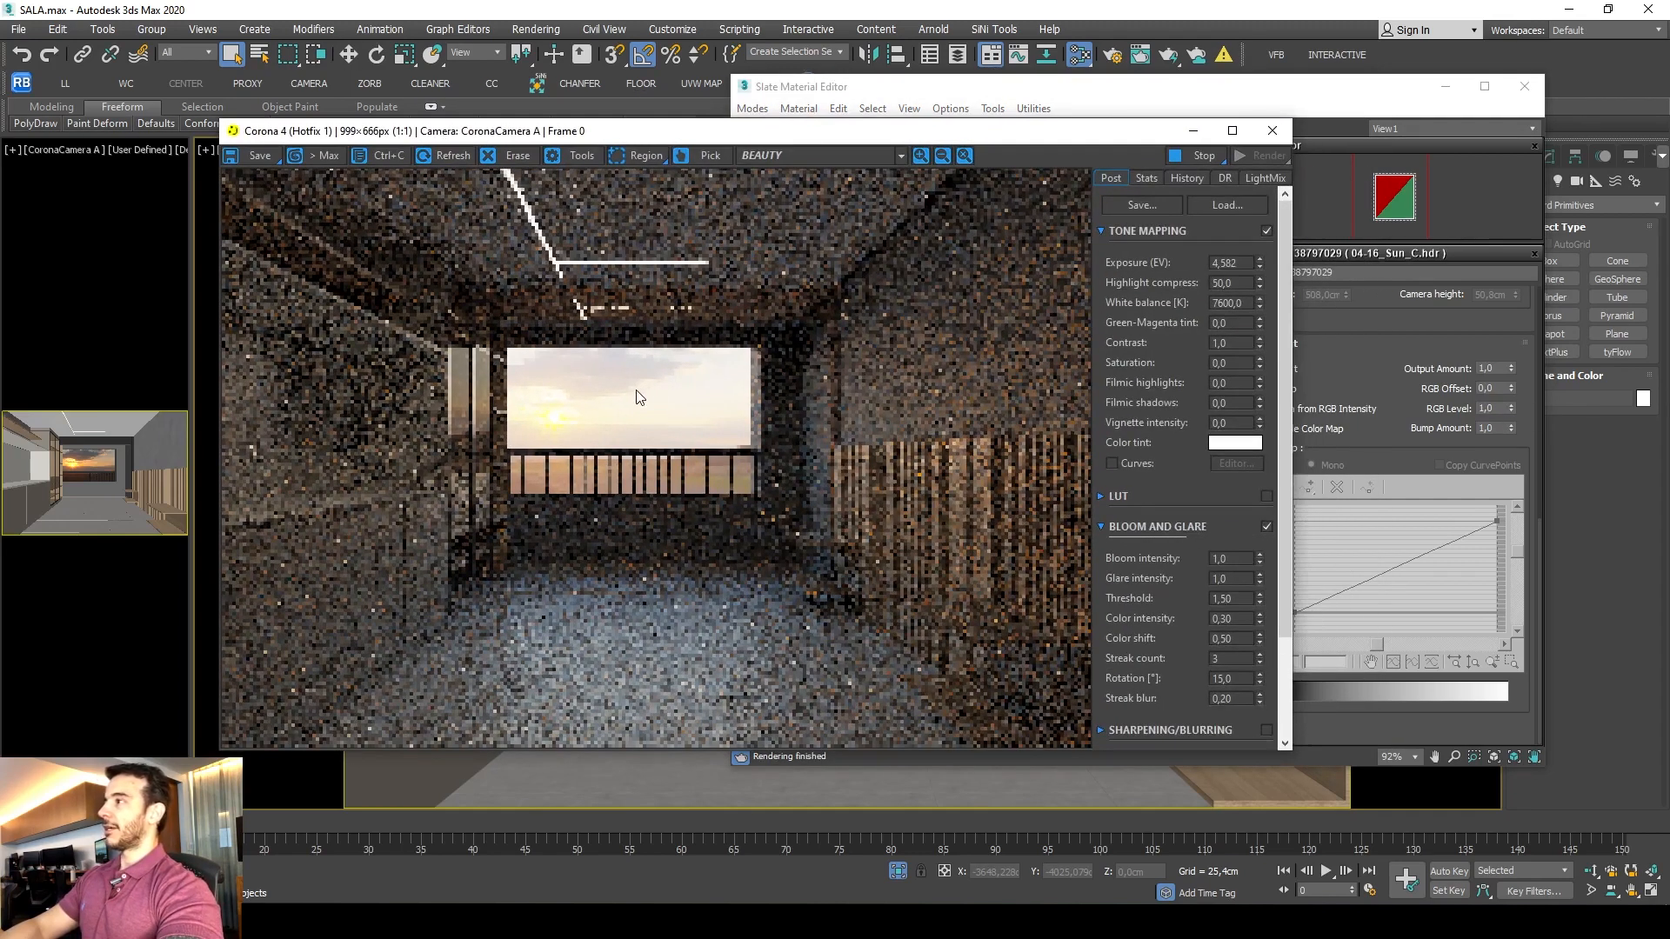
{"action": "left_click_drag", "start_coordinate": [609, 131], "coordinate": [727, 120]}
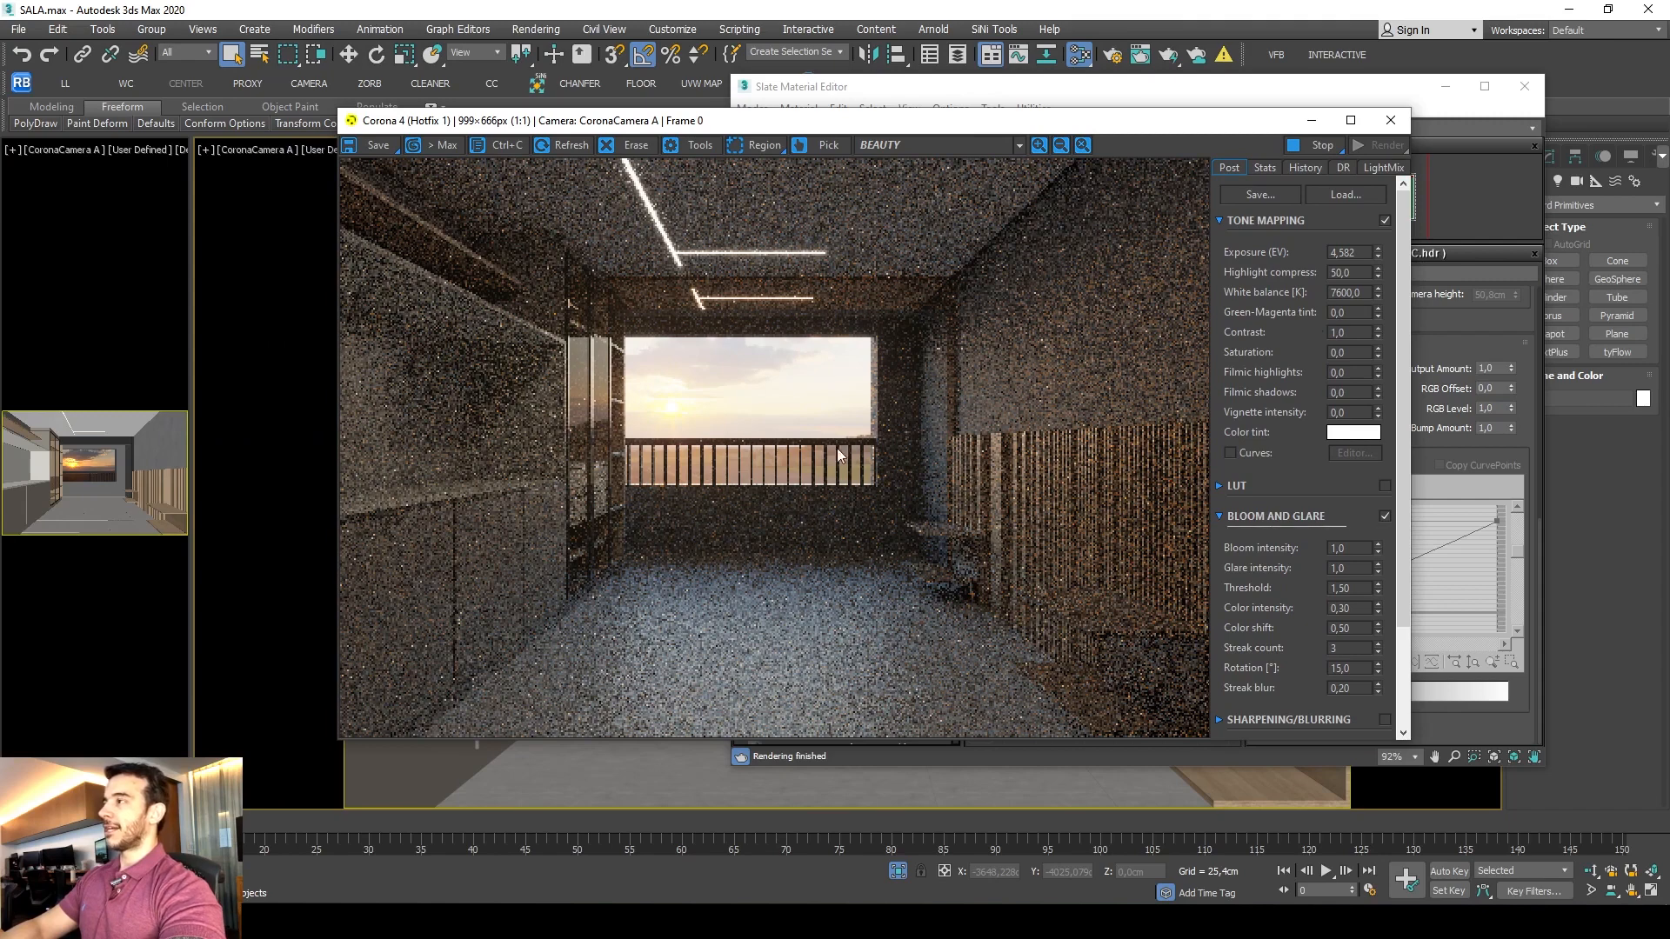
{"action": "left_click_drag", "start_coordinate": [841, 120], "coordinate": [807, 116]}
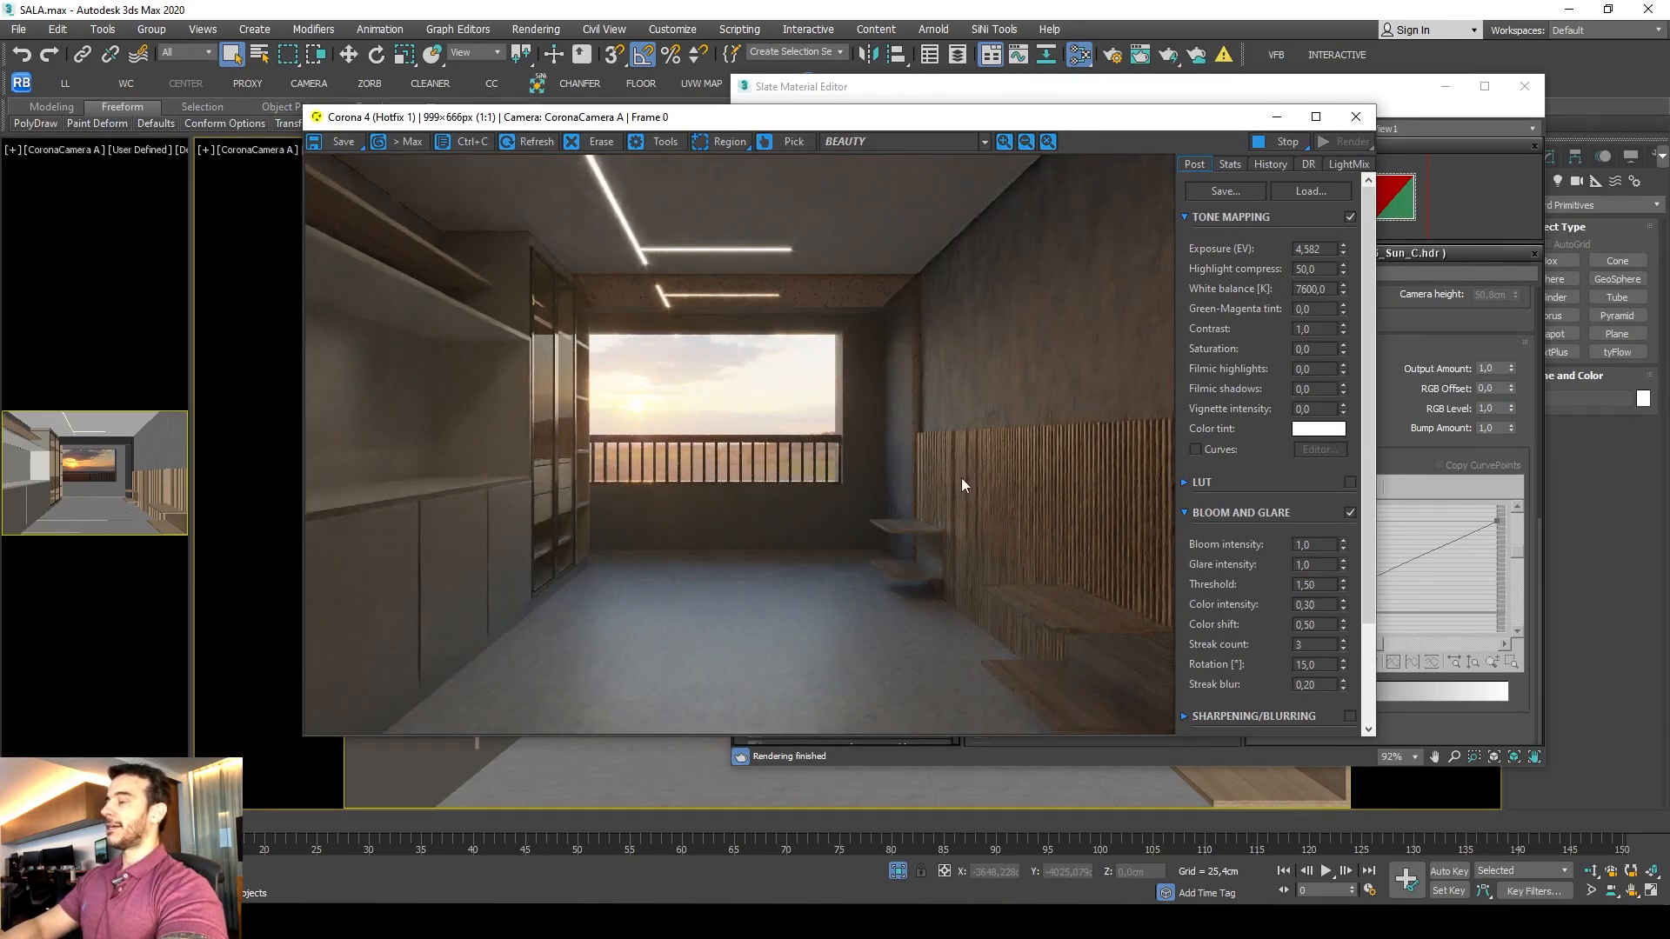
{"action": "left_click_drag", "start_coordinate": [861, 116], "coordinate": [757, 116]}
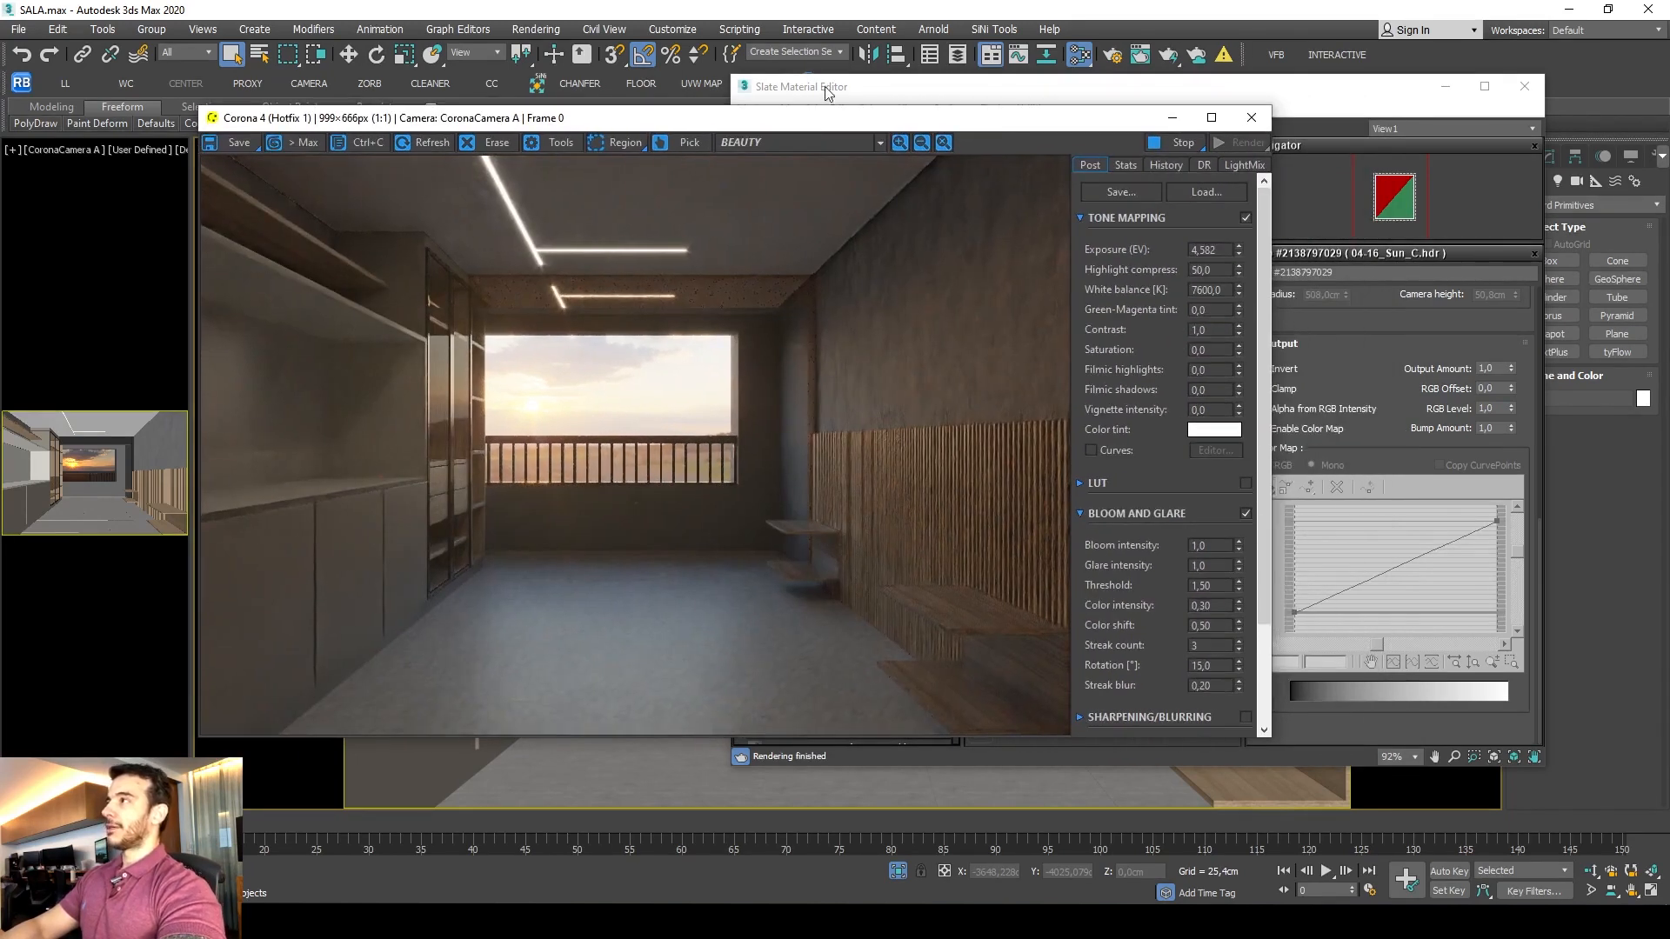
Duplicate the HDRI CoronaBitmap node below the original and show the copy's parameters.
{"action": "left_click", "coordinate": [824, 86]}
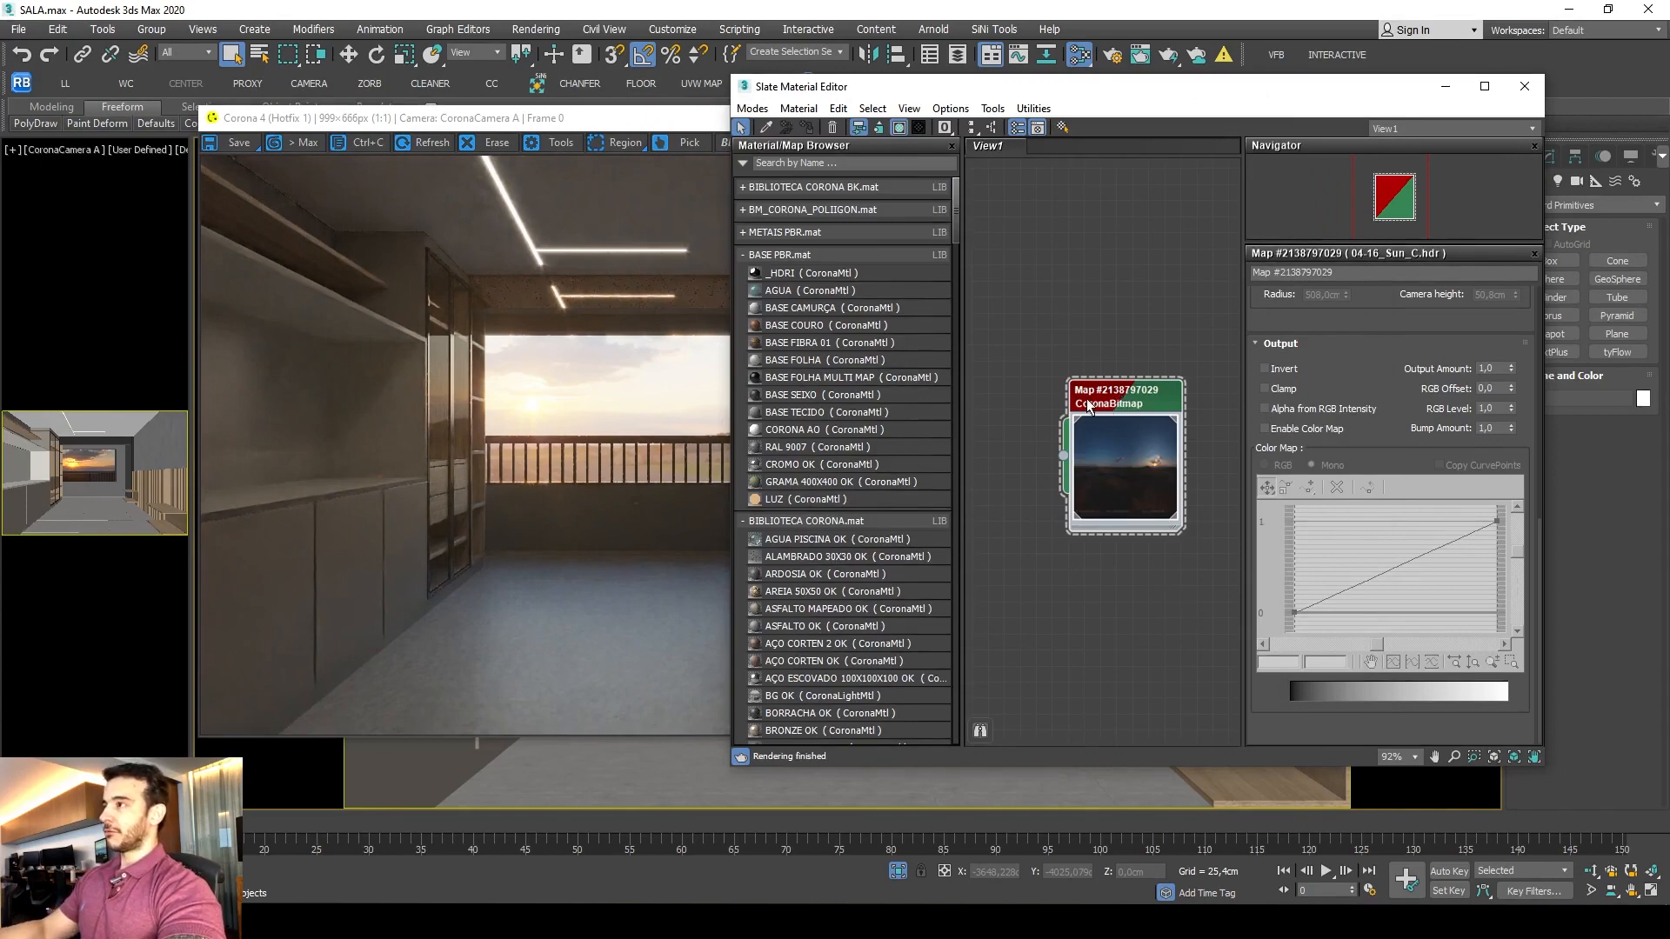
{"action": "left_click_drag", "start_coordinate": [1101, 402], "coordinate": [1103, 607], "text": "shift"}
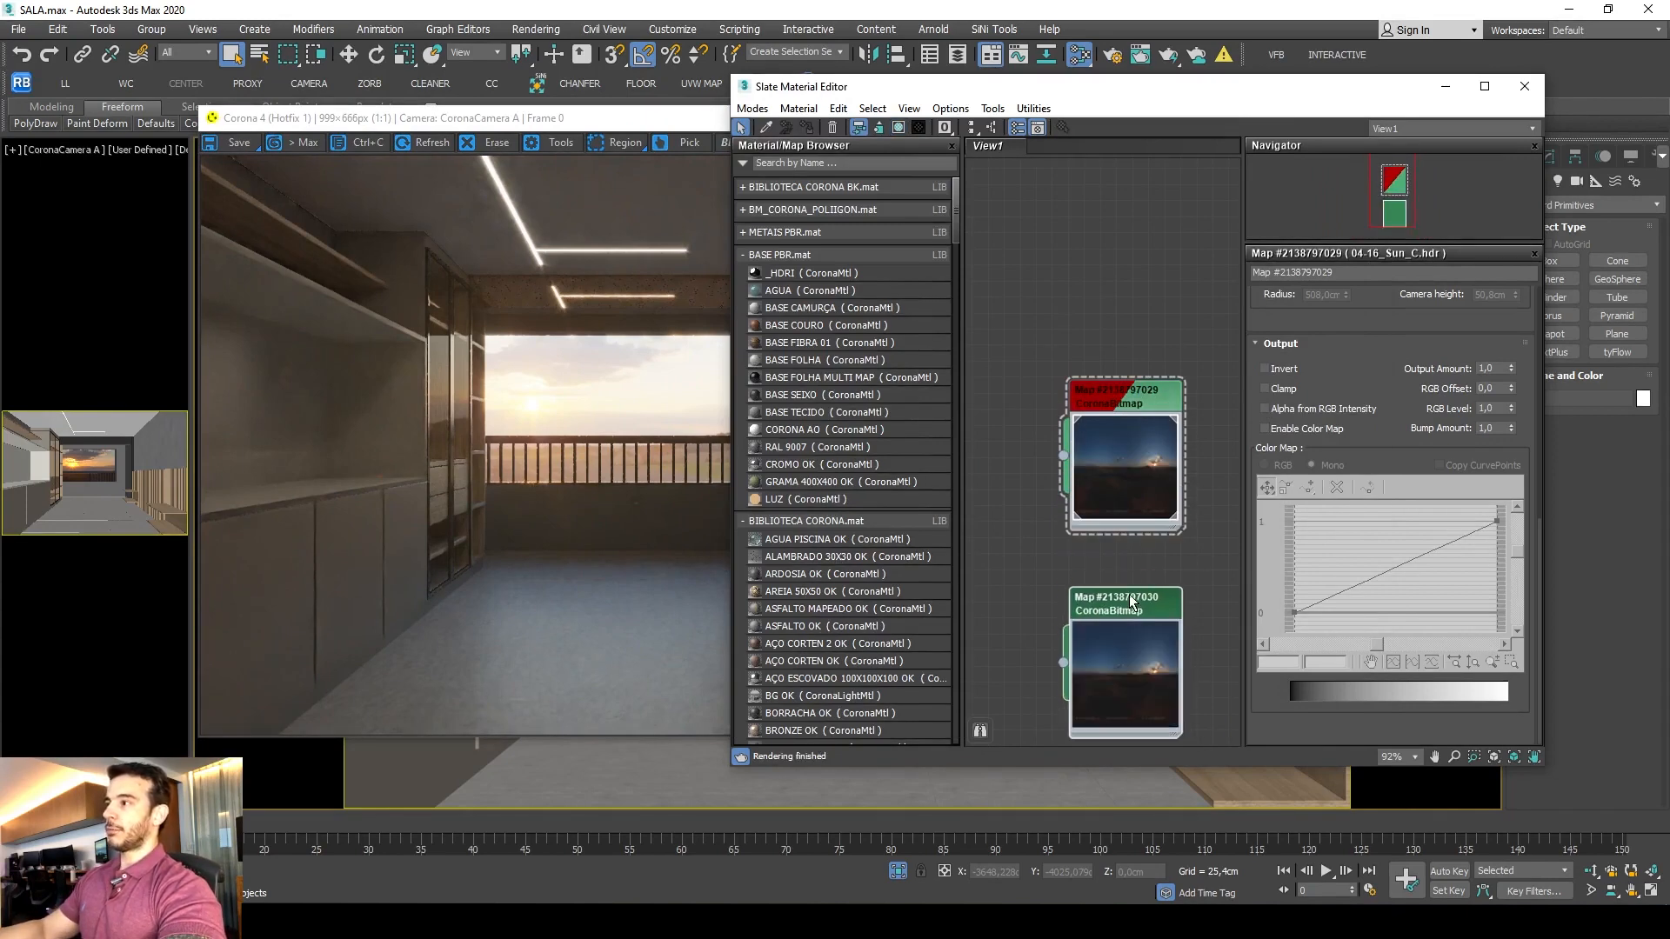
{"action": "double_click", "coordinate": [1125, 601]}
{"action": "left_click_drag", "start_coordinate": [1083, 90], "coordinate": [1177, 123]}
Enable the direct visibility override in the render setup's scene environment settings.
{"action": "left_click", "coordinate": [1114, 55]}
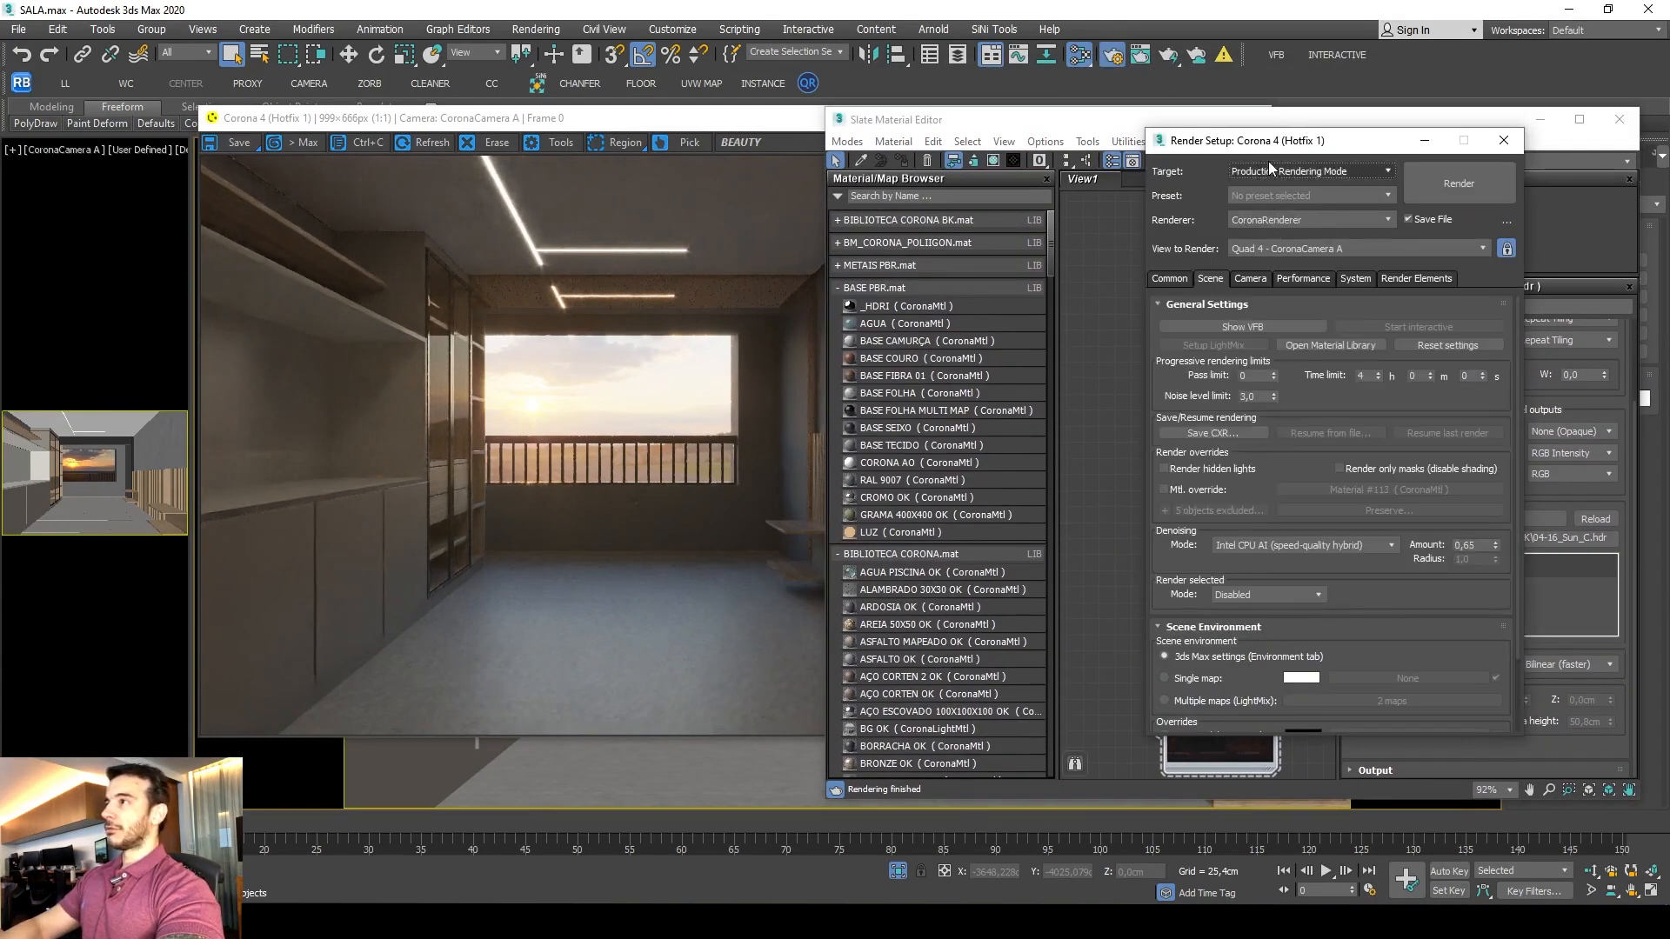
{"action": "left_click_drag", "start_coordinate": [1230, 141], "coordinate": [832, 110]}
{"action": "scroll", "coordinate": [822, 435], "scroll_direction": "down", "scroll_amount": 3}
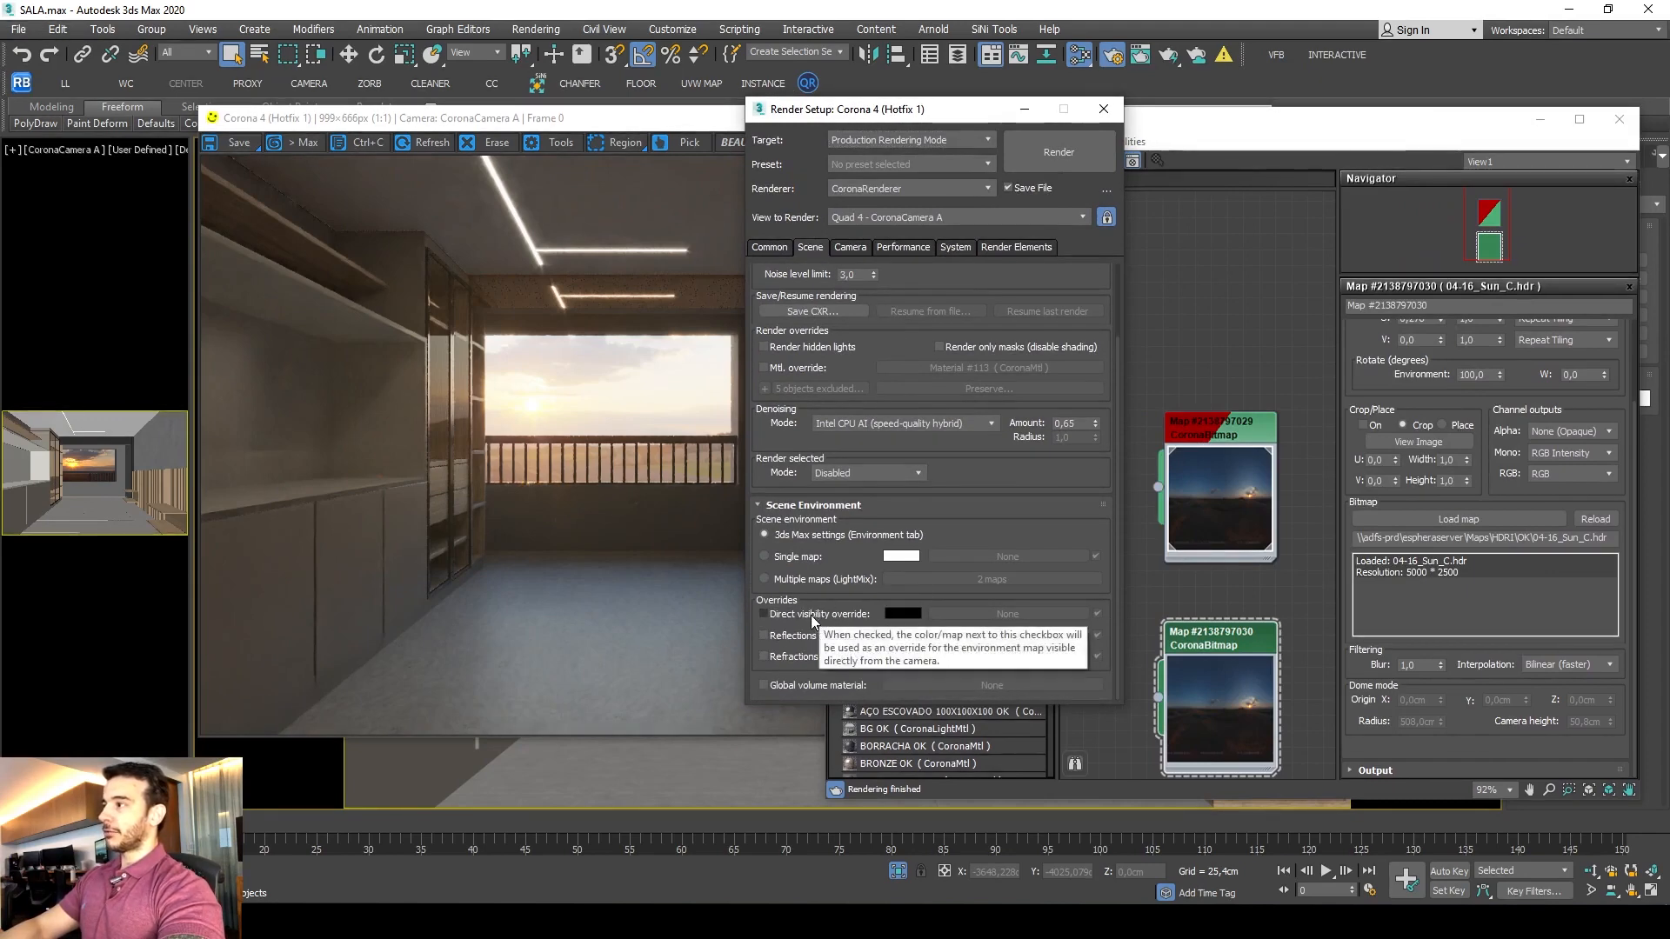
{"action": "left_click", "coordinate": [812, 614]}
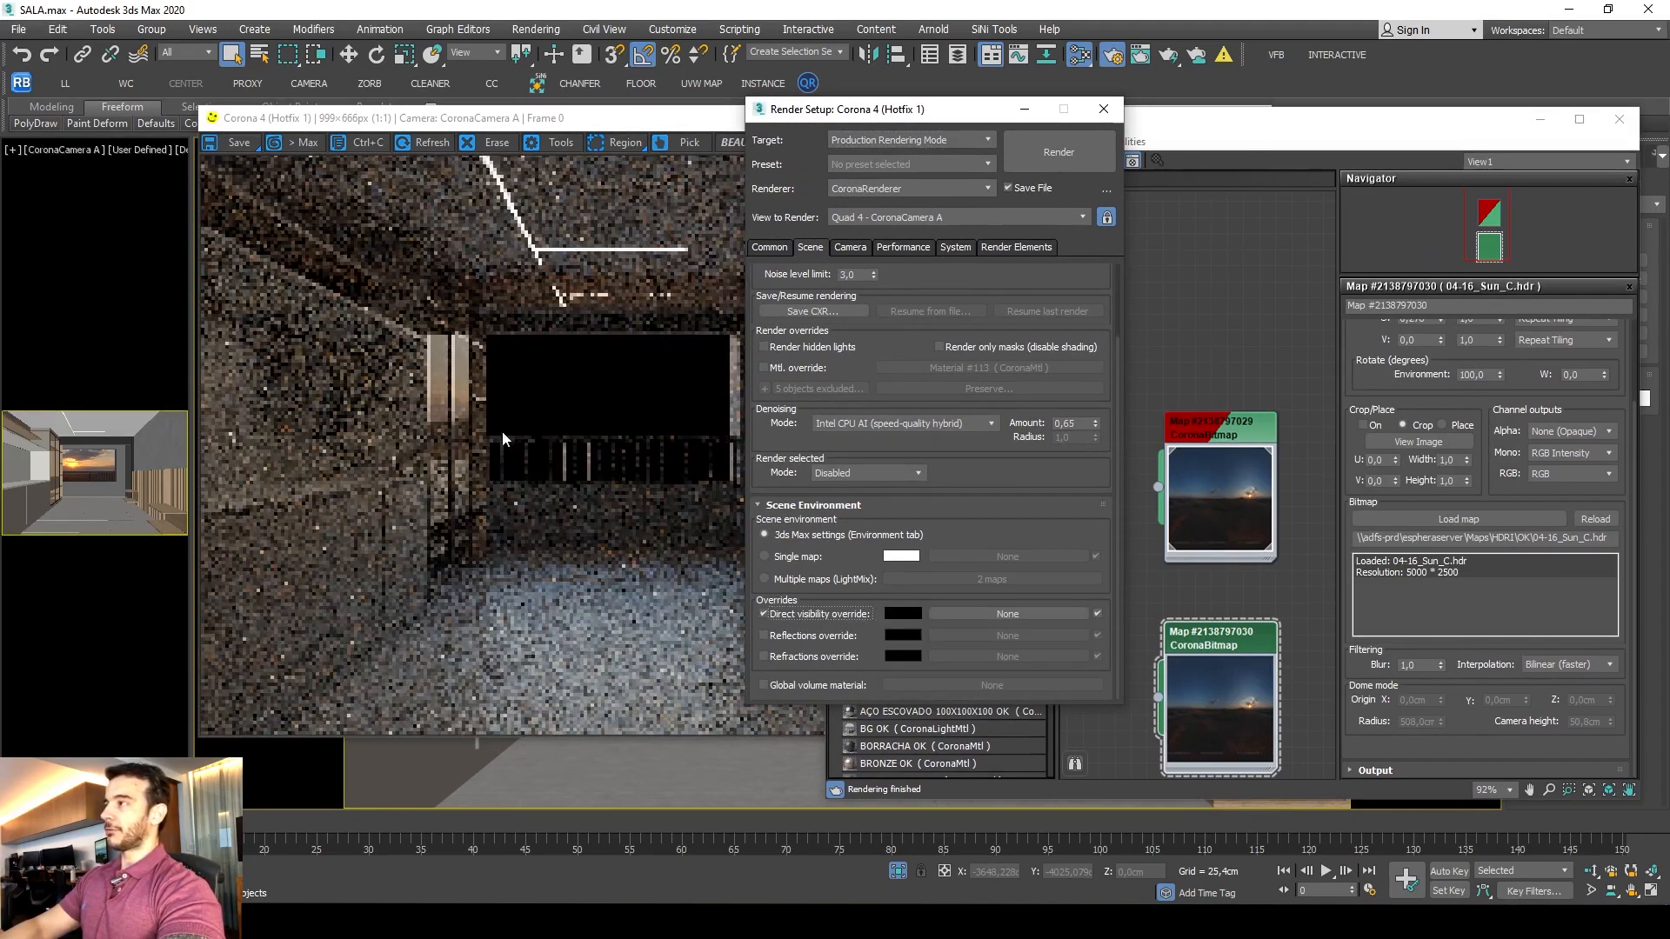
Assign the duplicated HDRI bitmap to the direct visibility override as an instance and close the render setup.
{"action": "left_click_drag", "start_coordinate": [908, 111], "coordinate": [791, 120]}
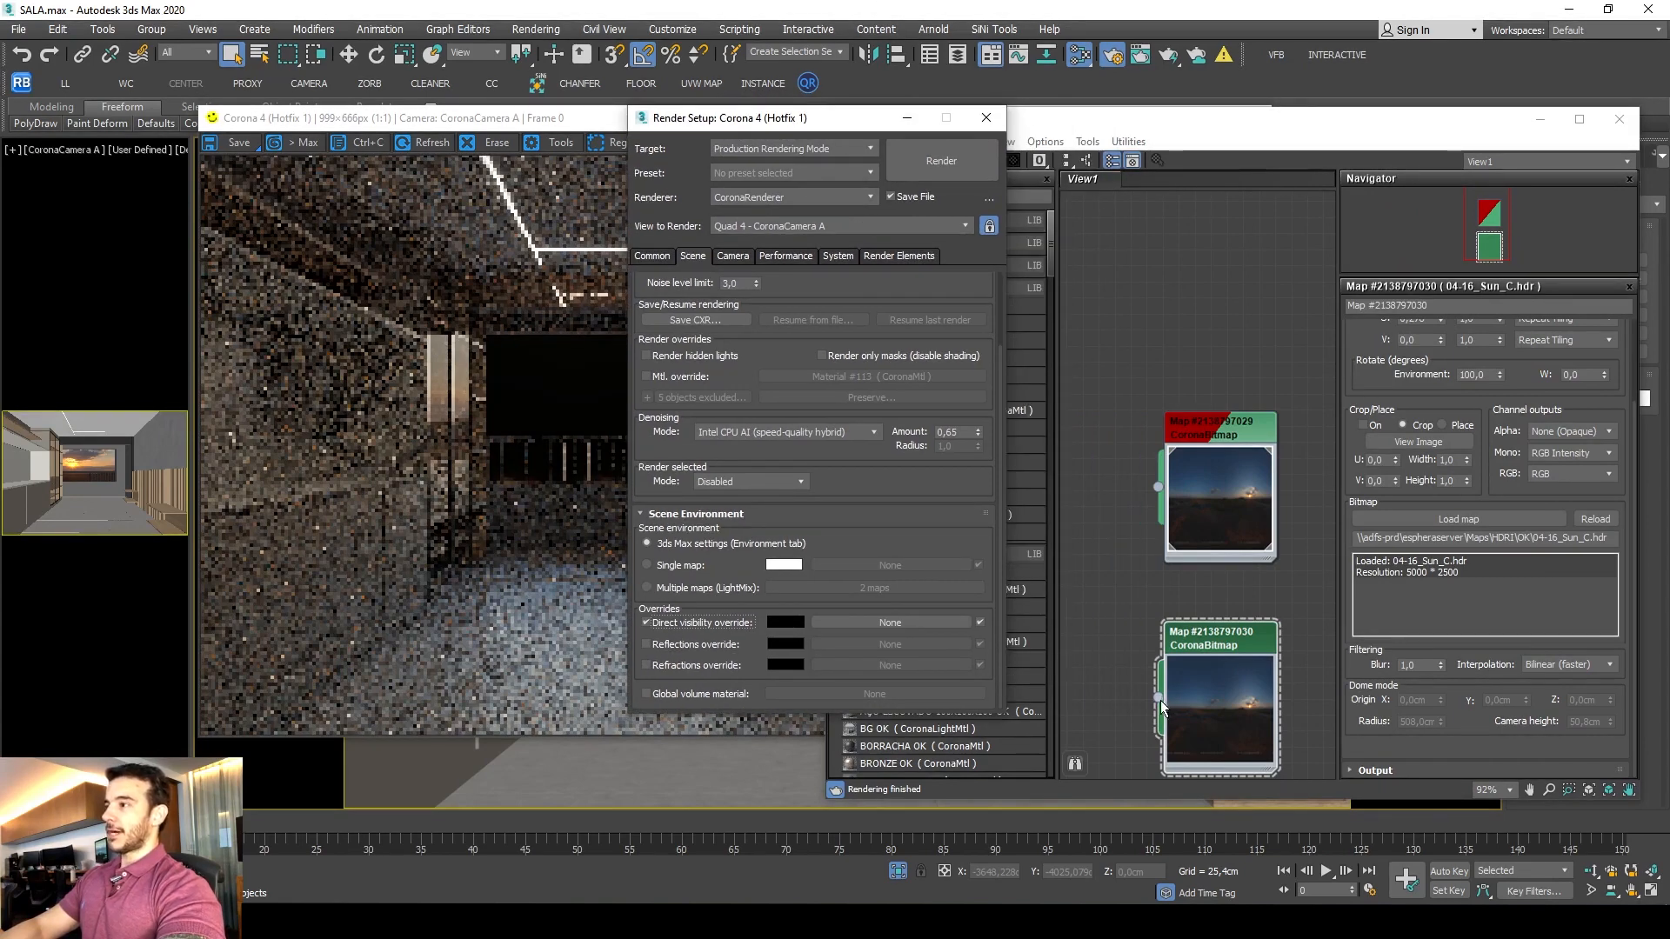
{"action": "left_click_drag", "start_coordinate": [1158, 696], "coordinate": [817, 621]}
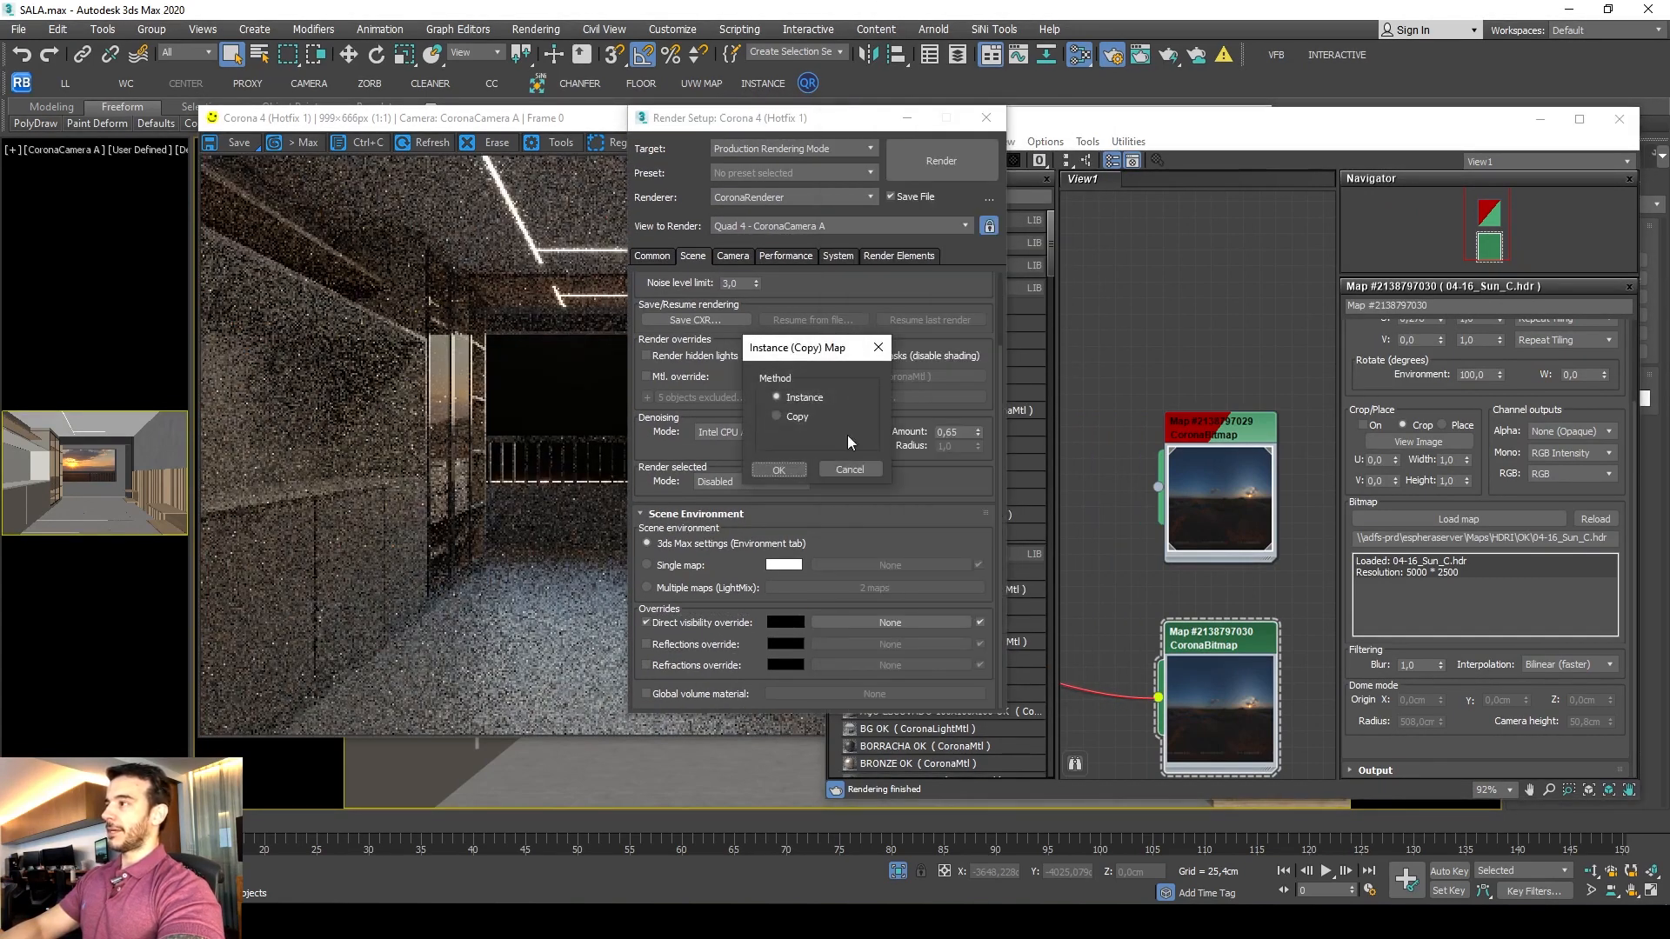
{"action": "left_click", "coordinate": [780, 463]}
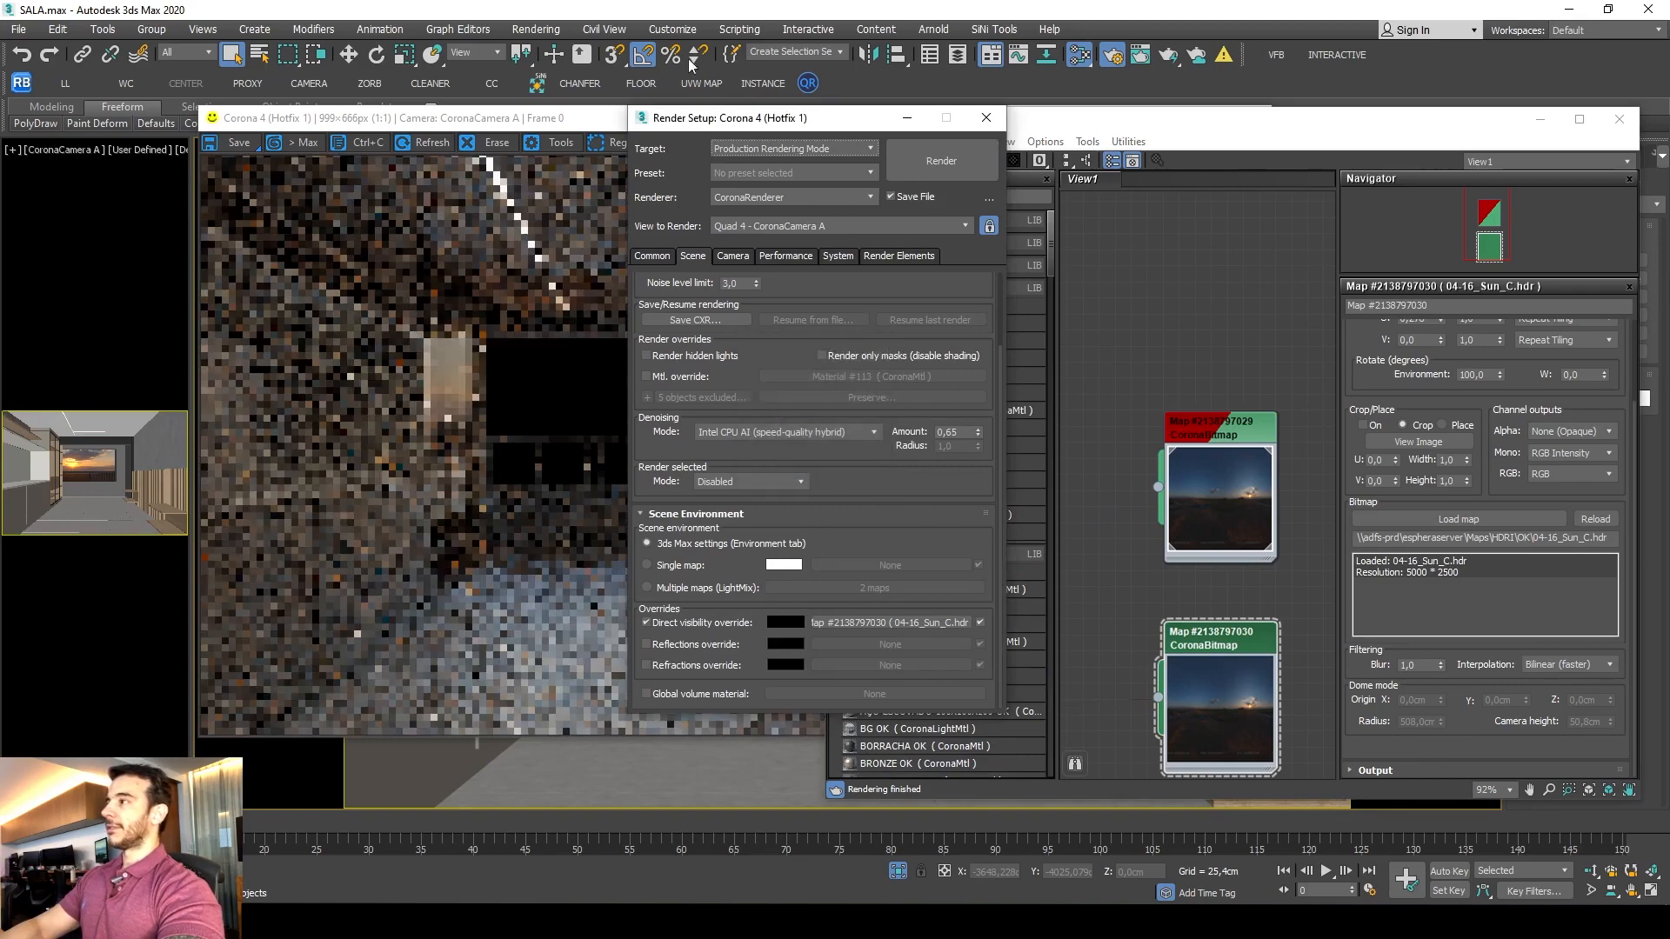
{"action": "left_click", "coordinate": [989, 118]}
Arrange the frame buffer and material editor side by side and select the duplicated HDRI bitmap node.
{"action": "left_click_drag", "start_coordinate": [696, 115], "coordinate": [557, 113]}
{"action": "left_click", "coordinate": [1245, 368]}
{"action": "left_click_drag", "start_coordinate": [1225, 131], "coordinate": [1294, 79]}
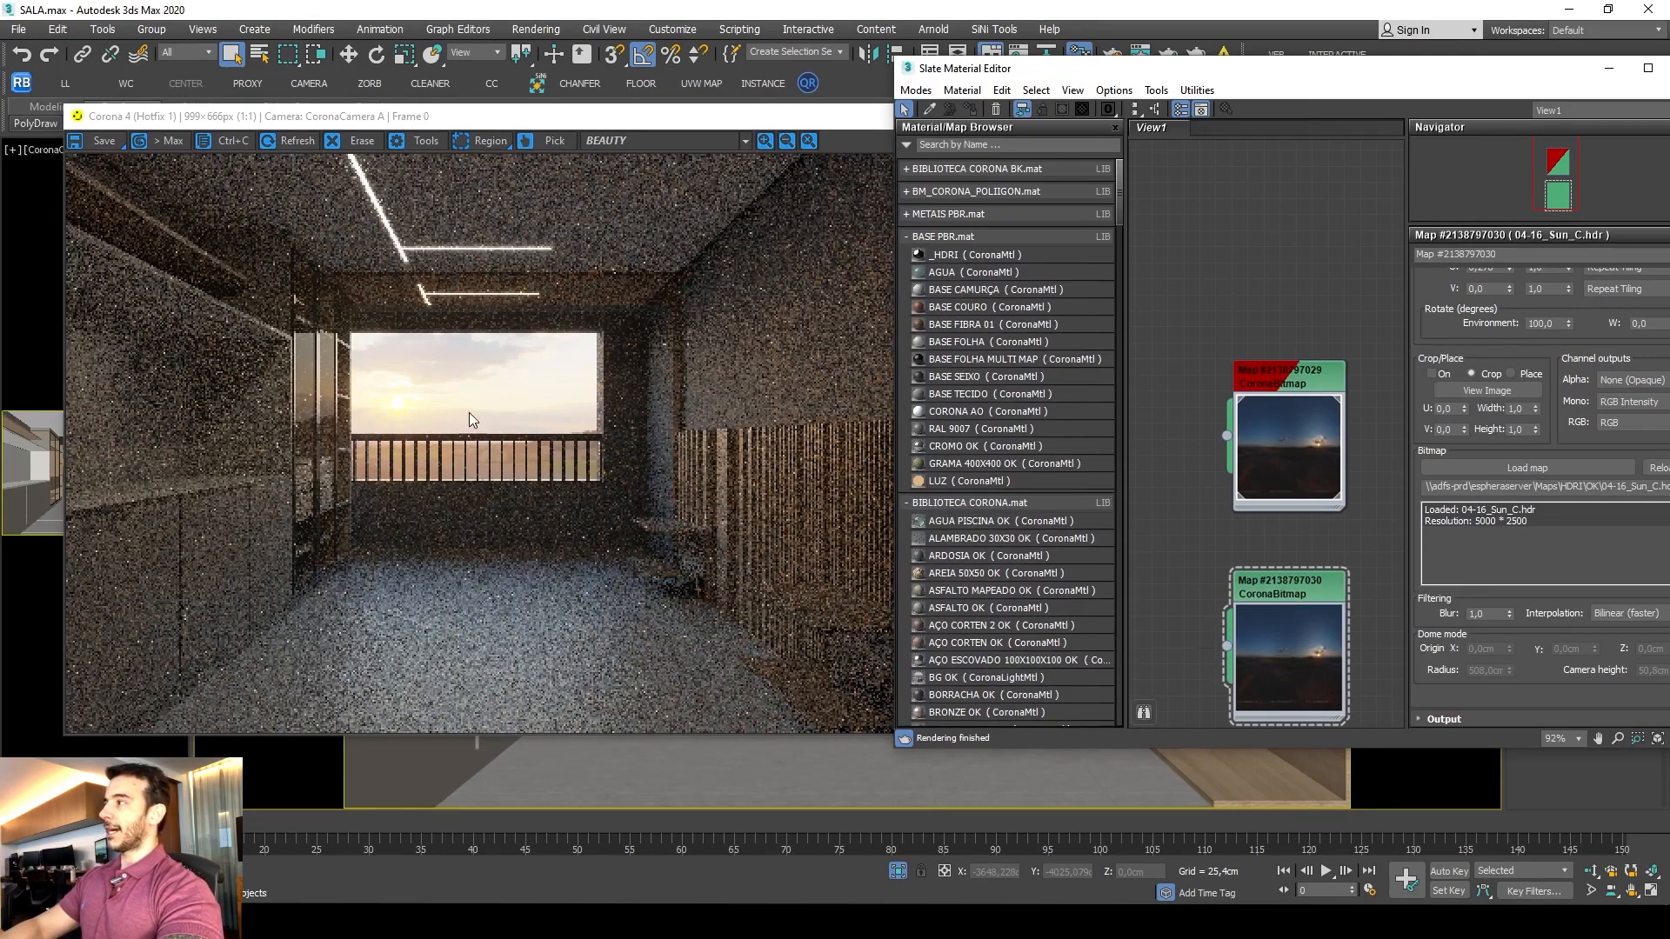
{"action": "left_click", "coordinate": [1276, 594]}
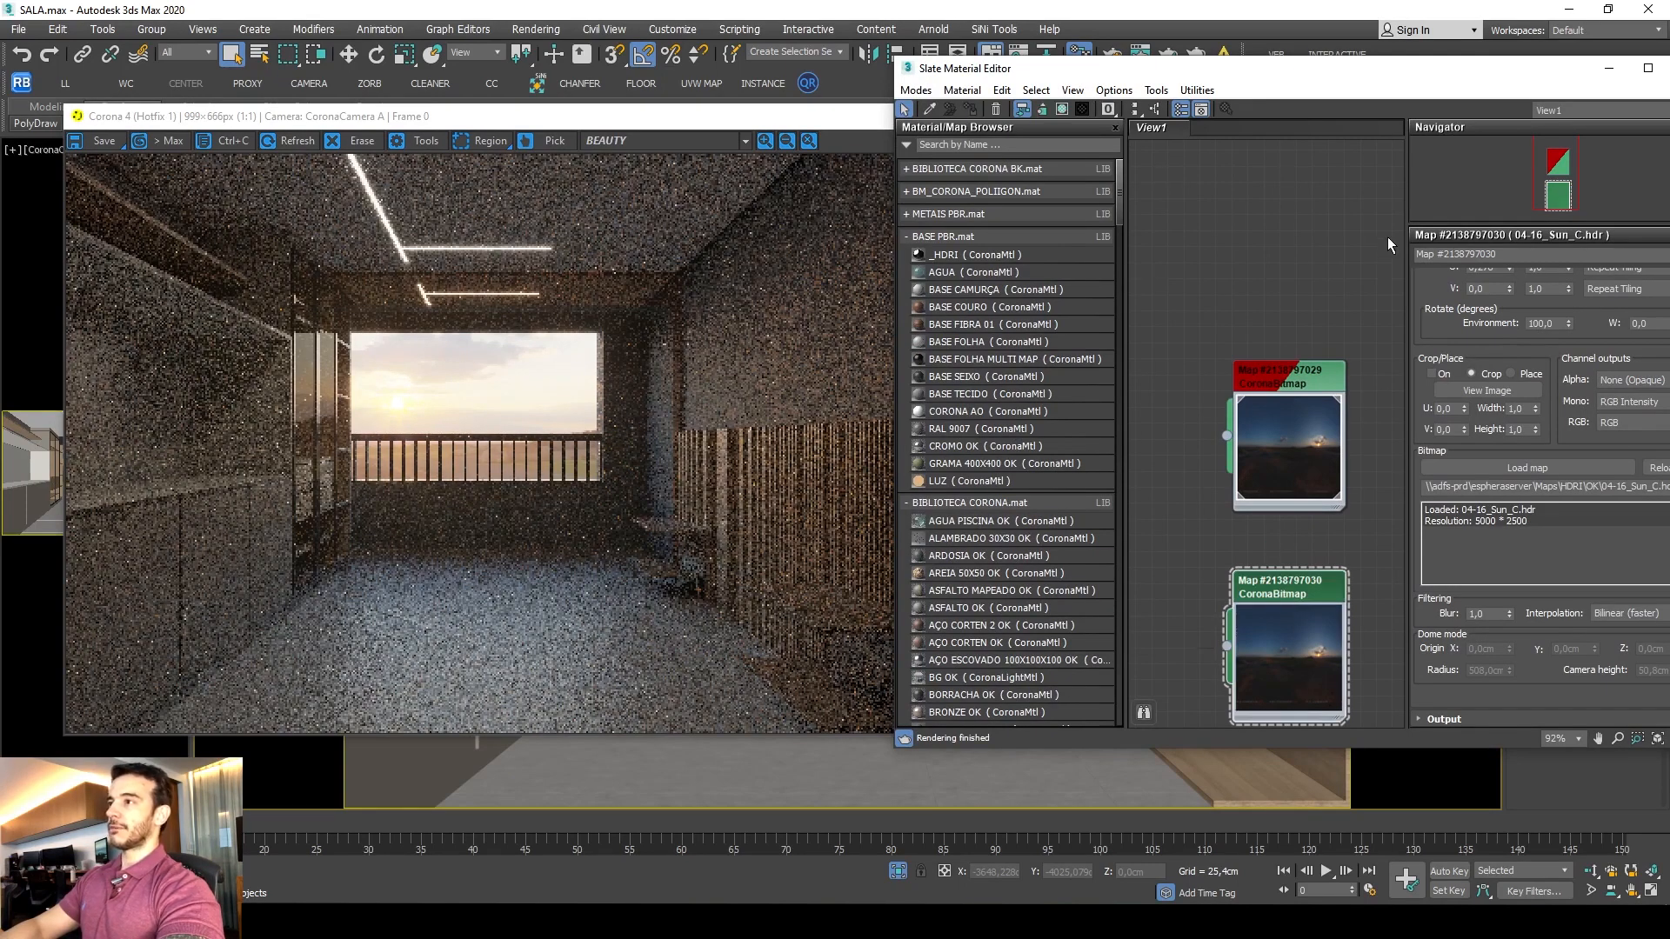
{"action": "left_click_drag", "start_coordinate": [1339, 86], "coordinate": [1269, 70]}
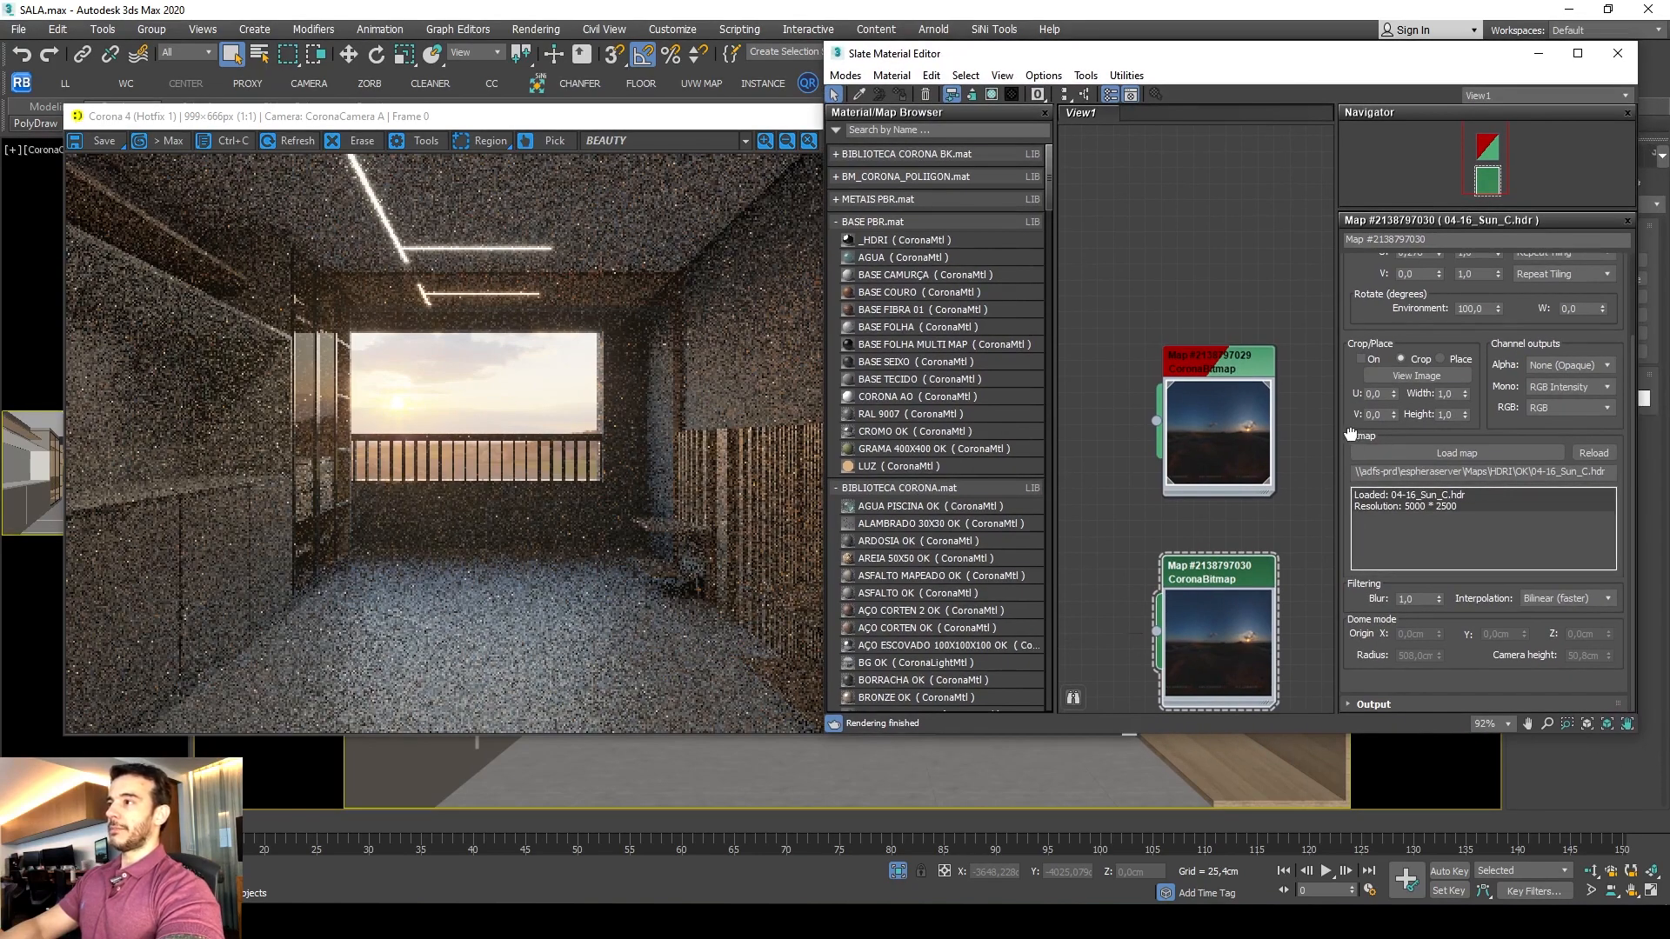
Set the RGB level of the duplicated bitmap's output to 0.2 and bring the interactive render forward to check it.
{"action": "left_click", "coordinate": [1390, 702]}
{"action": "left_click", "coordinate": [1581, 376]}
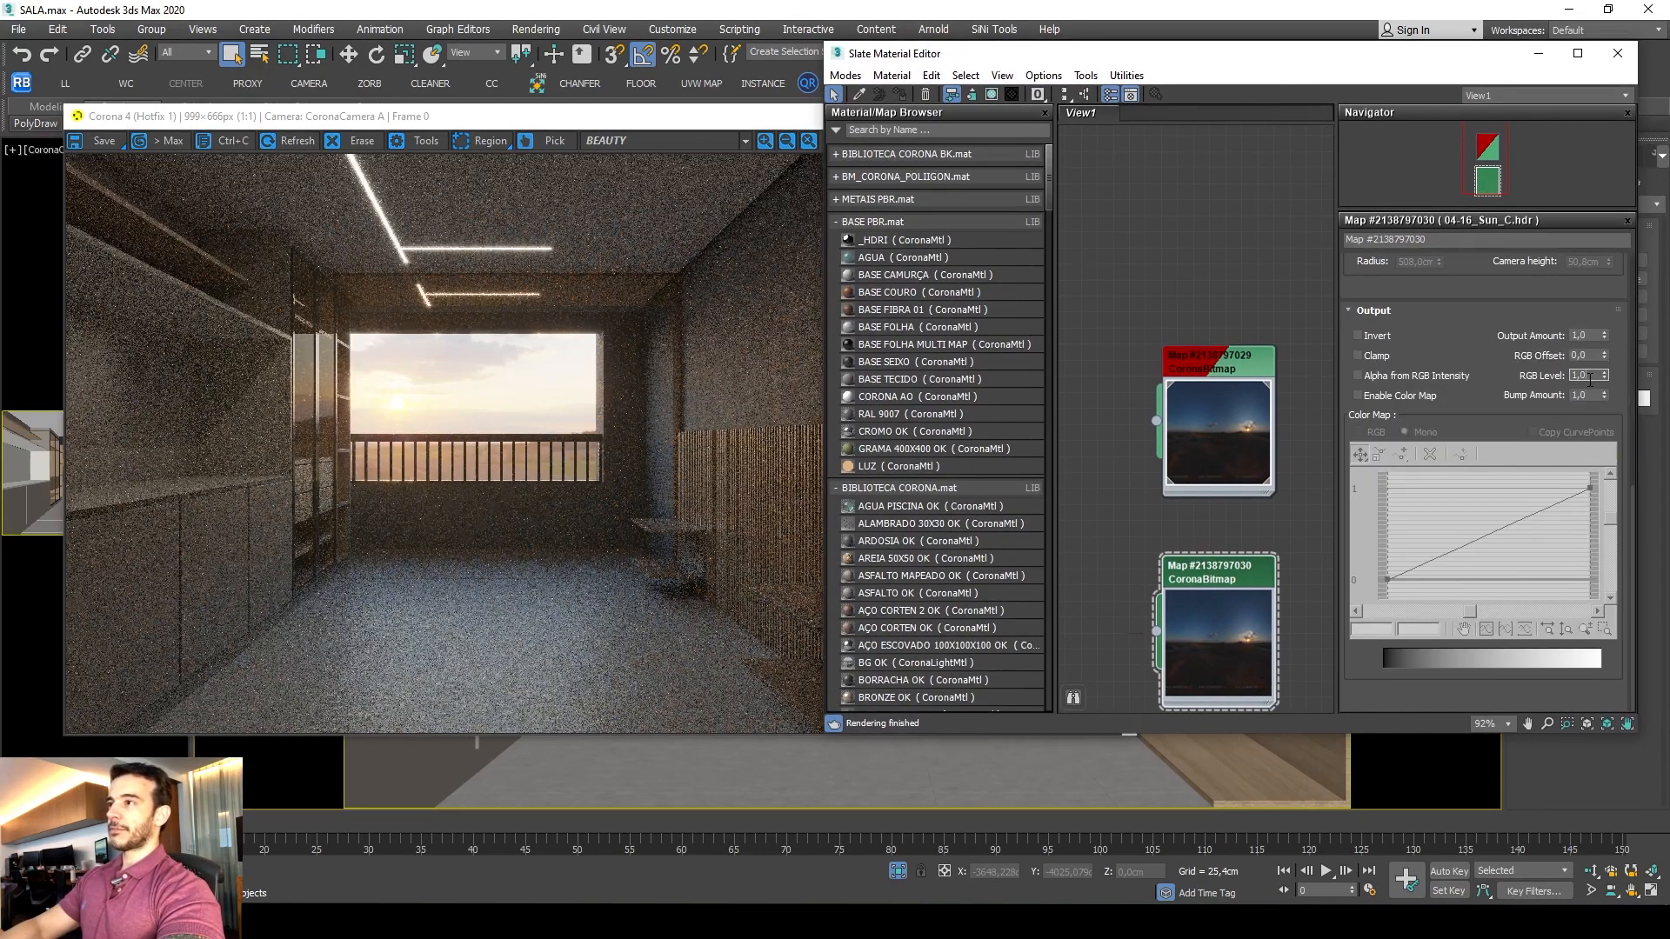
{"action": "type", "text": ",2"}
{"action": "key", "text": "Return"}
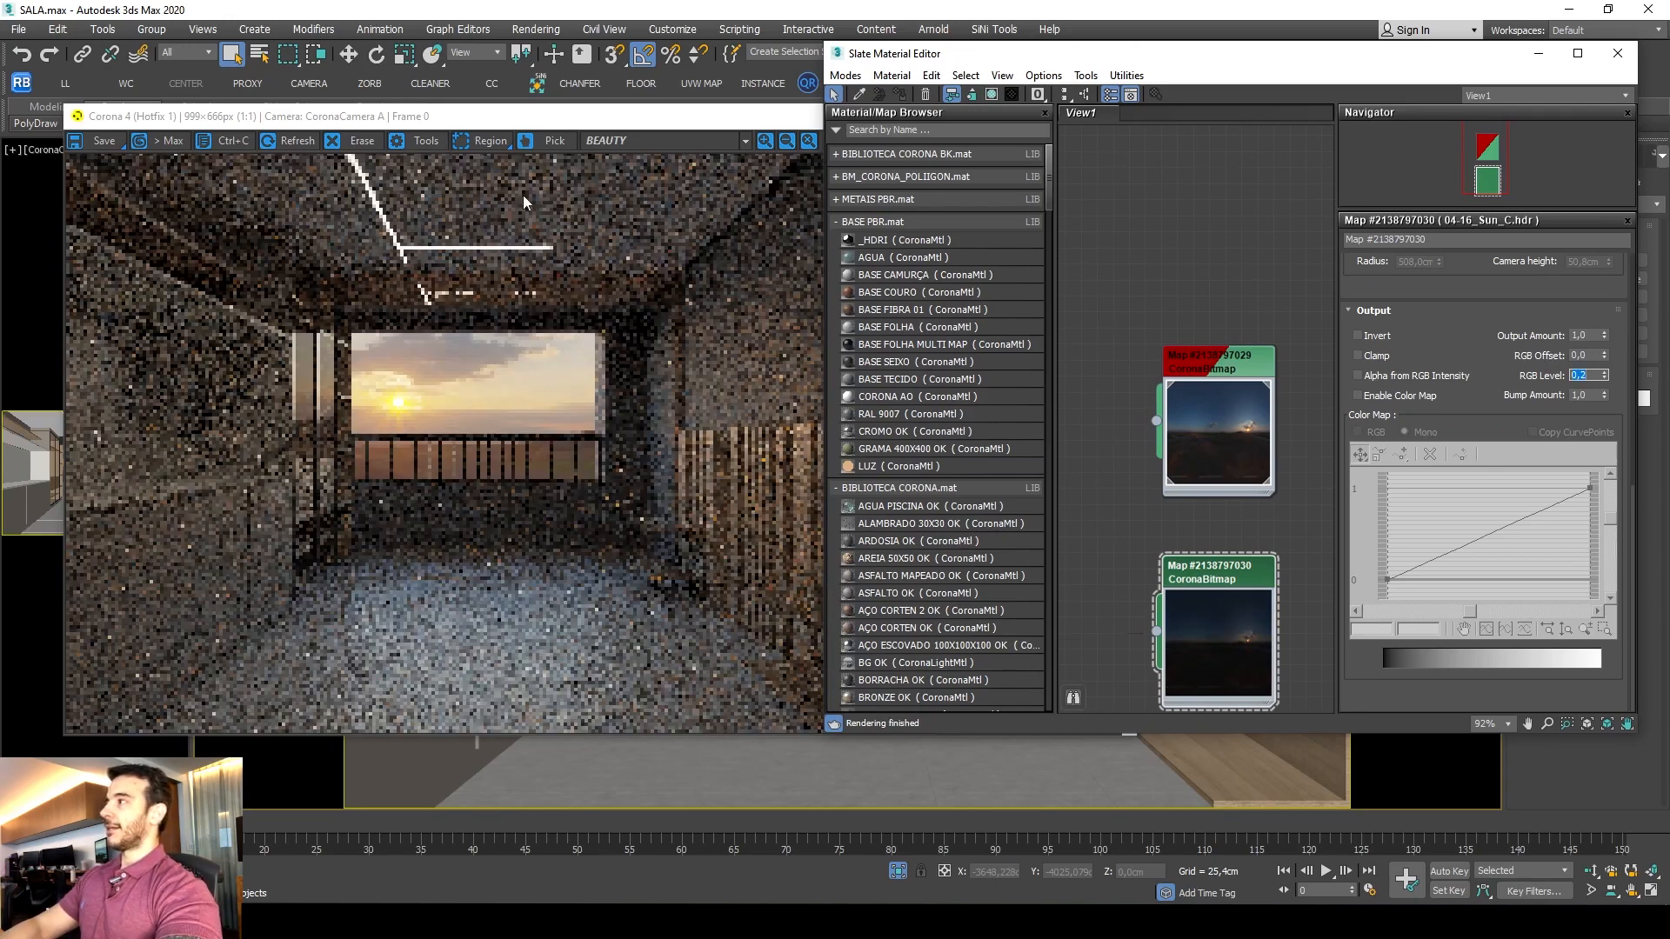
{"action": "left_click", "coordinate": [590, 118]}
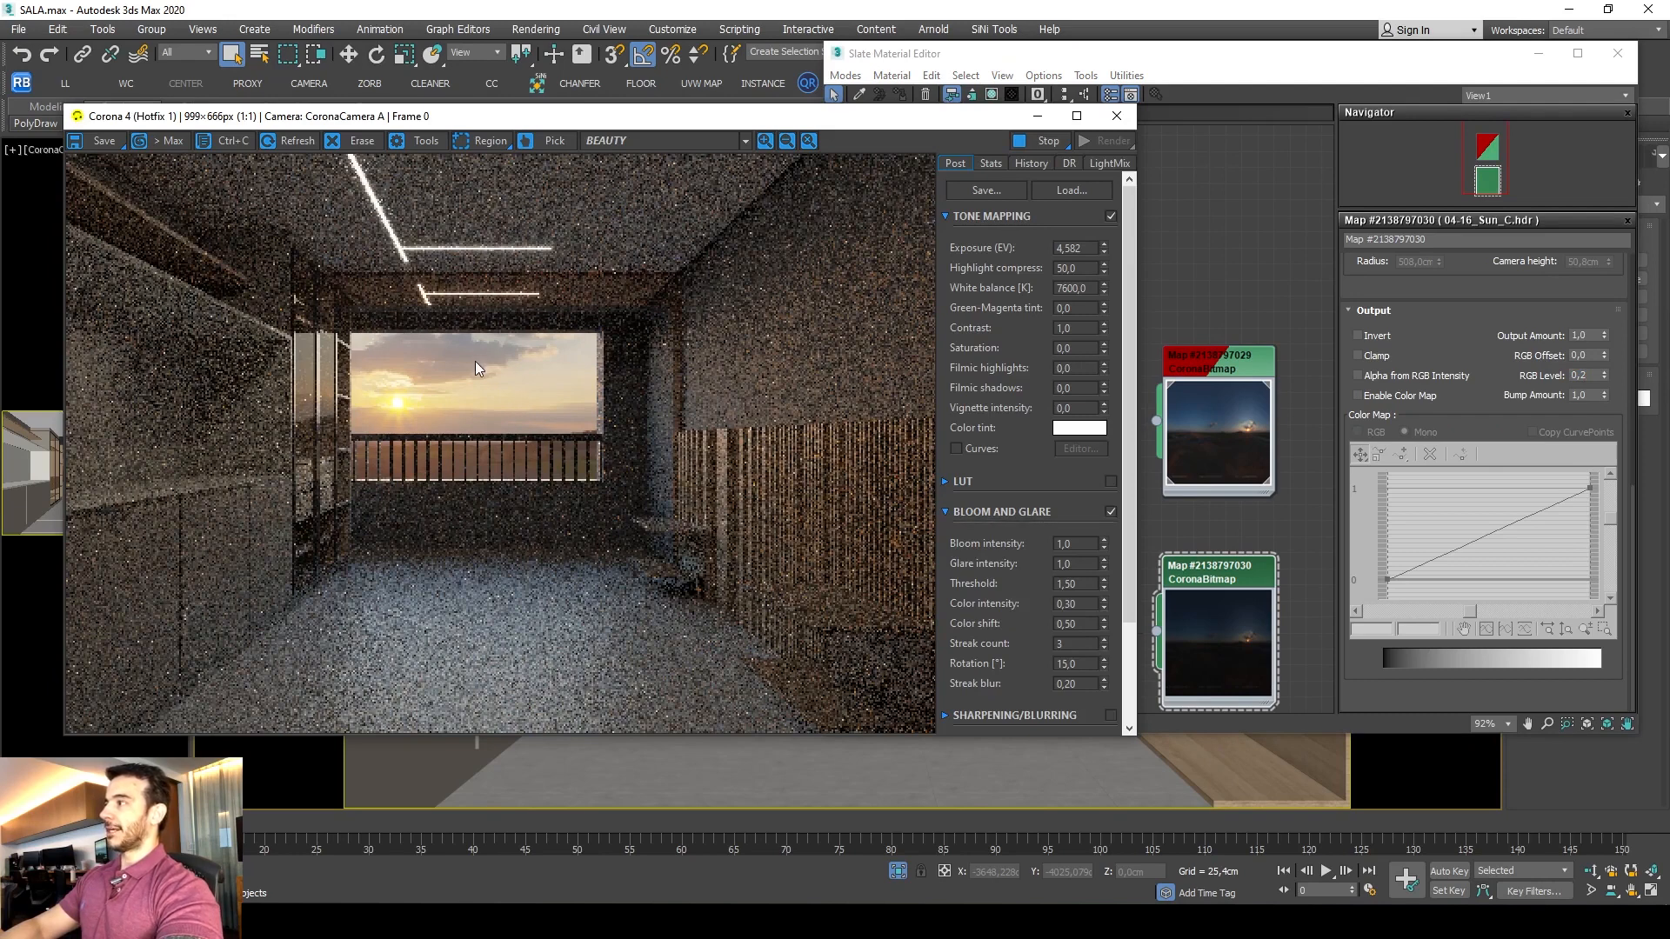
{"action": "left_click_drag", "start_coordinate": [773, 120], "coordinate": [791, 100]}
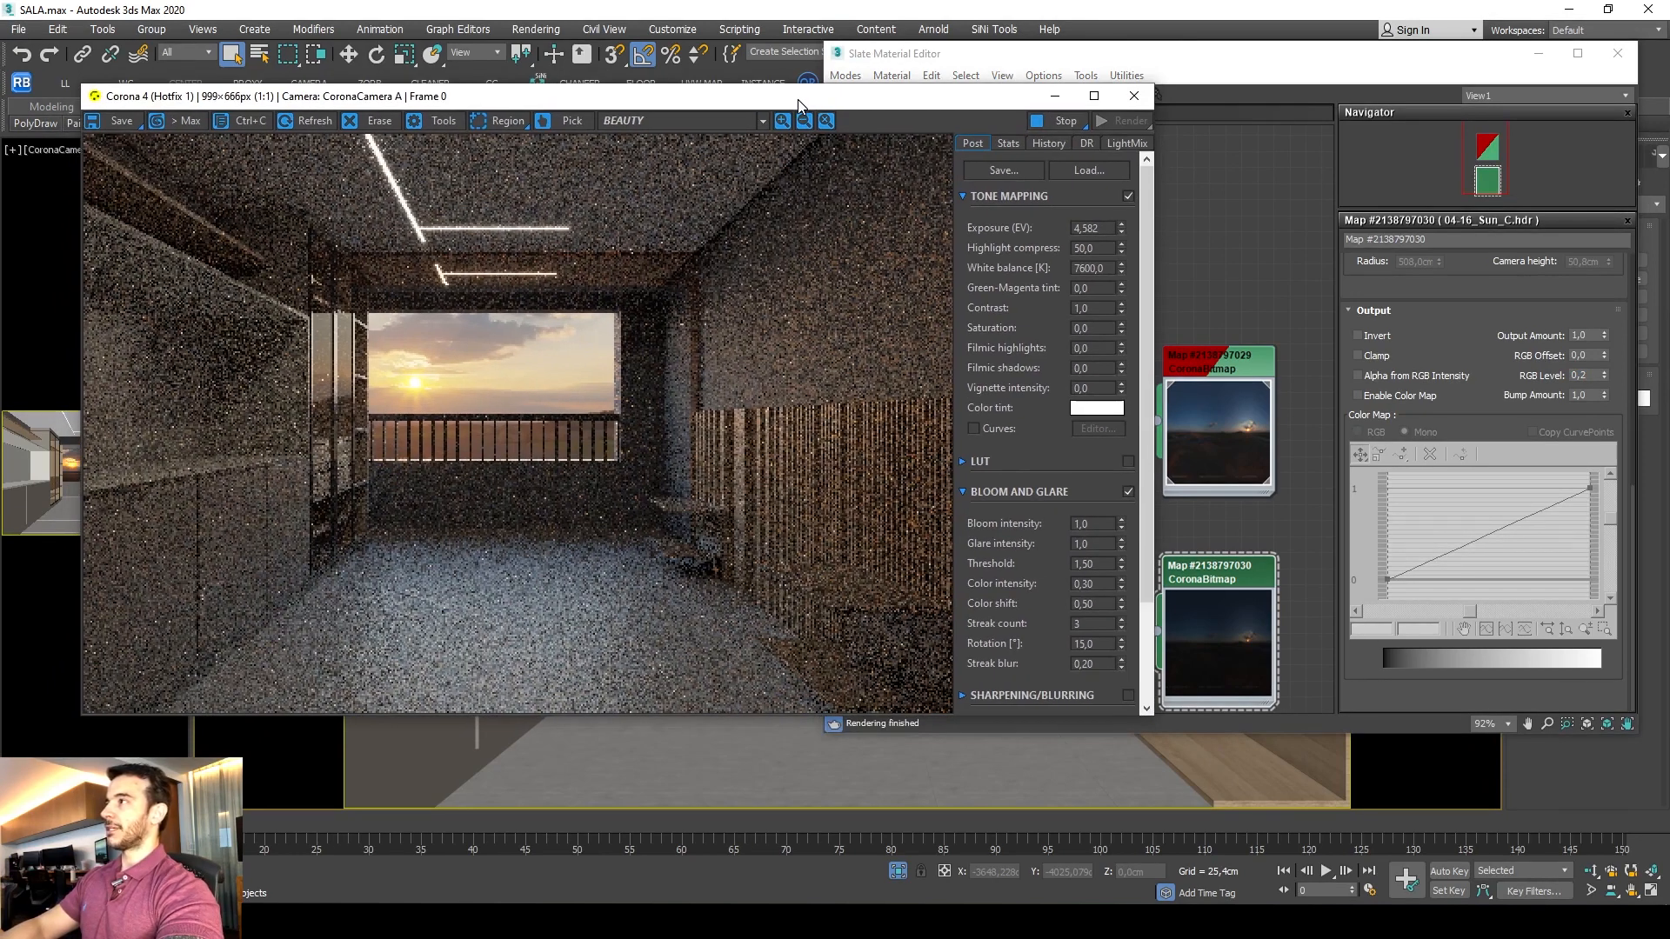
Add a Color Correction map node between the two HDRI bitmap nodes in the material editor.
{"action": "left_click", "coordinate": [1232, 556]}
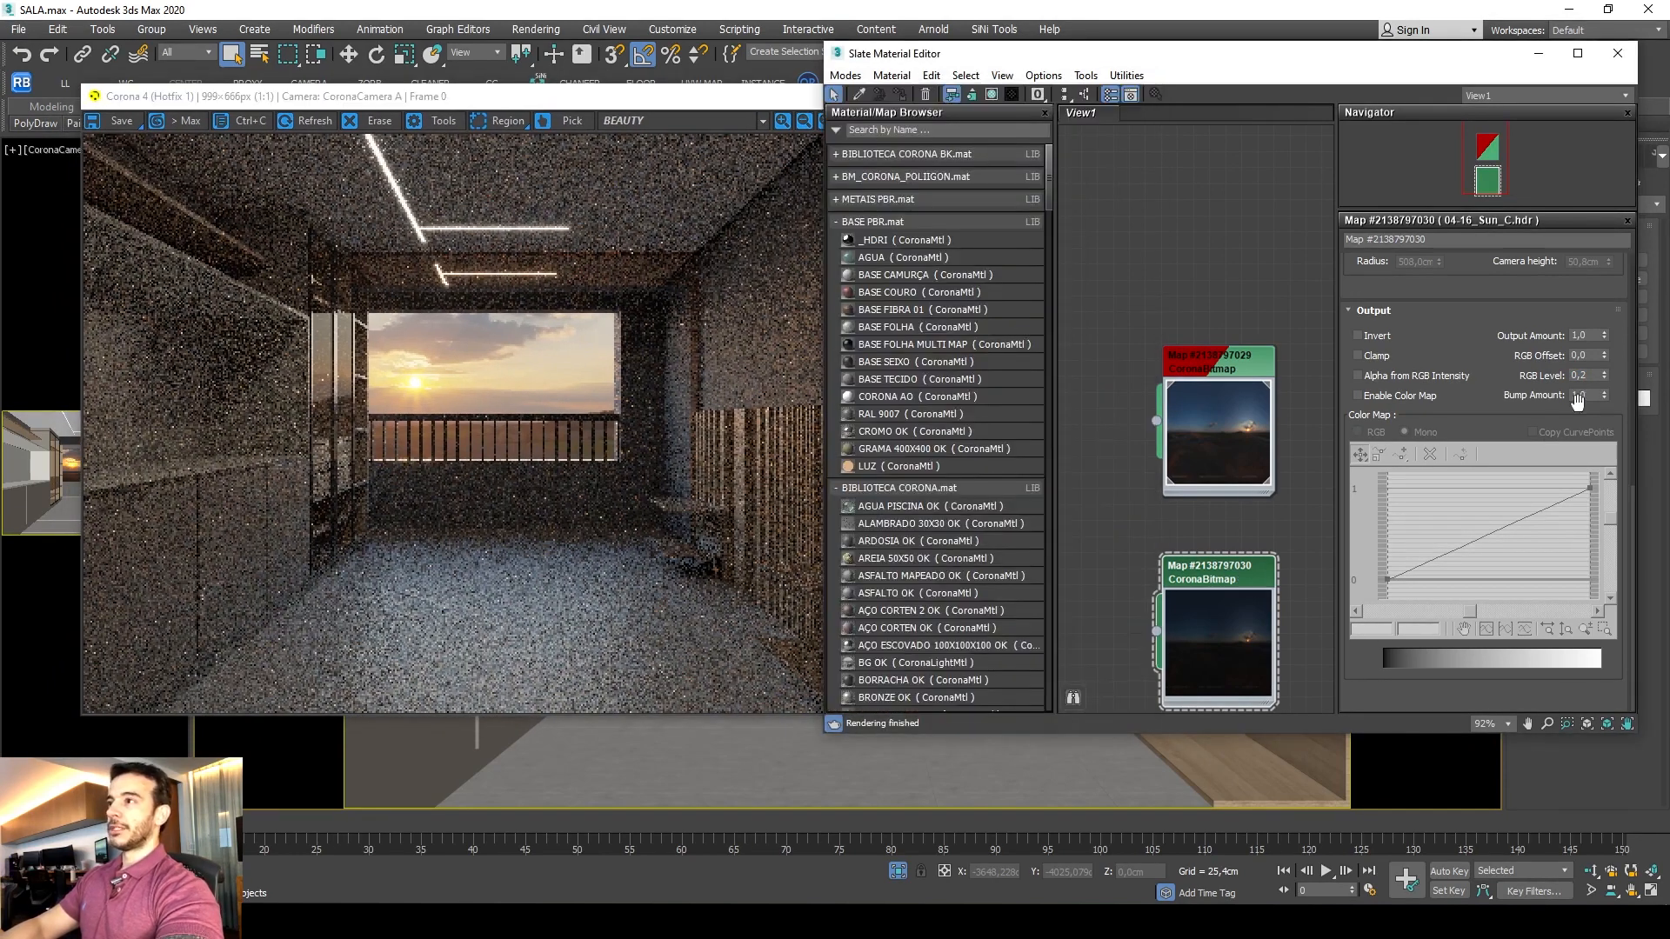
{"action": "right_click", "coordinate": [1097, 490]}
{"action": "mouse_move", "coordinate": [1149, 614]}
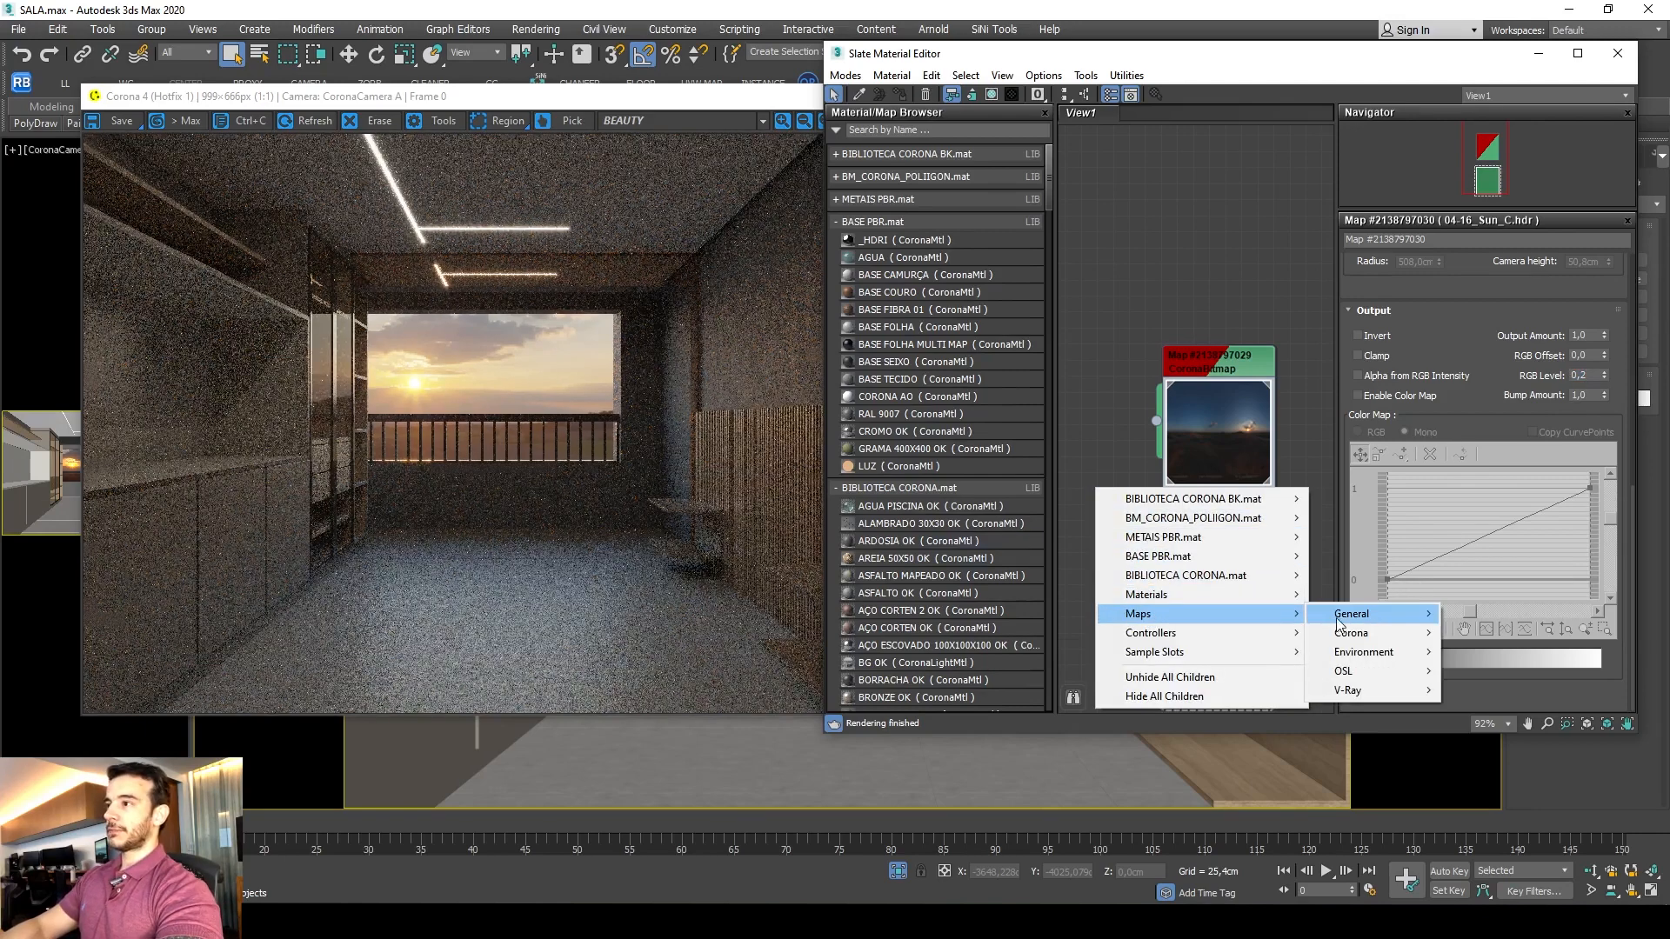
{"action": "mouse_move", "coordinate": [1337, 622]}
{"action": "left_click", "coordinate": [1503, 288]}
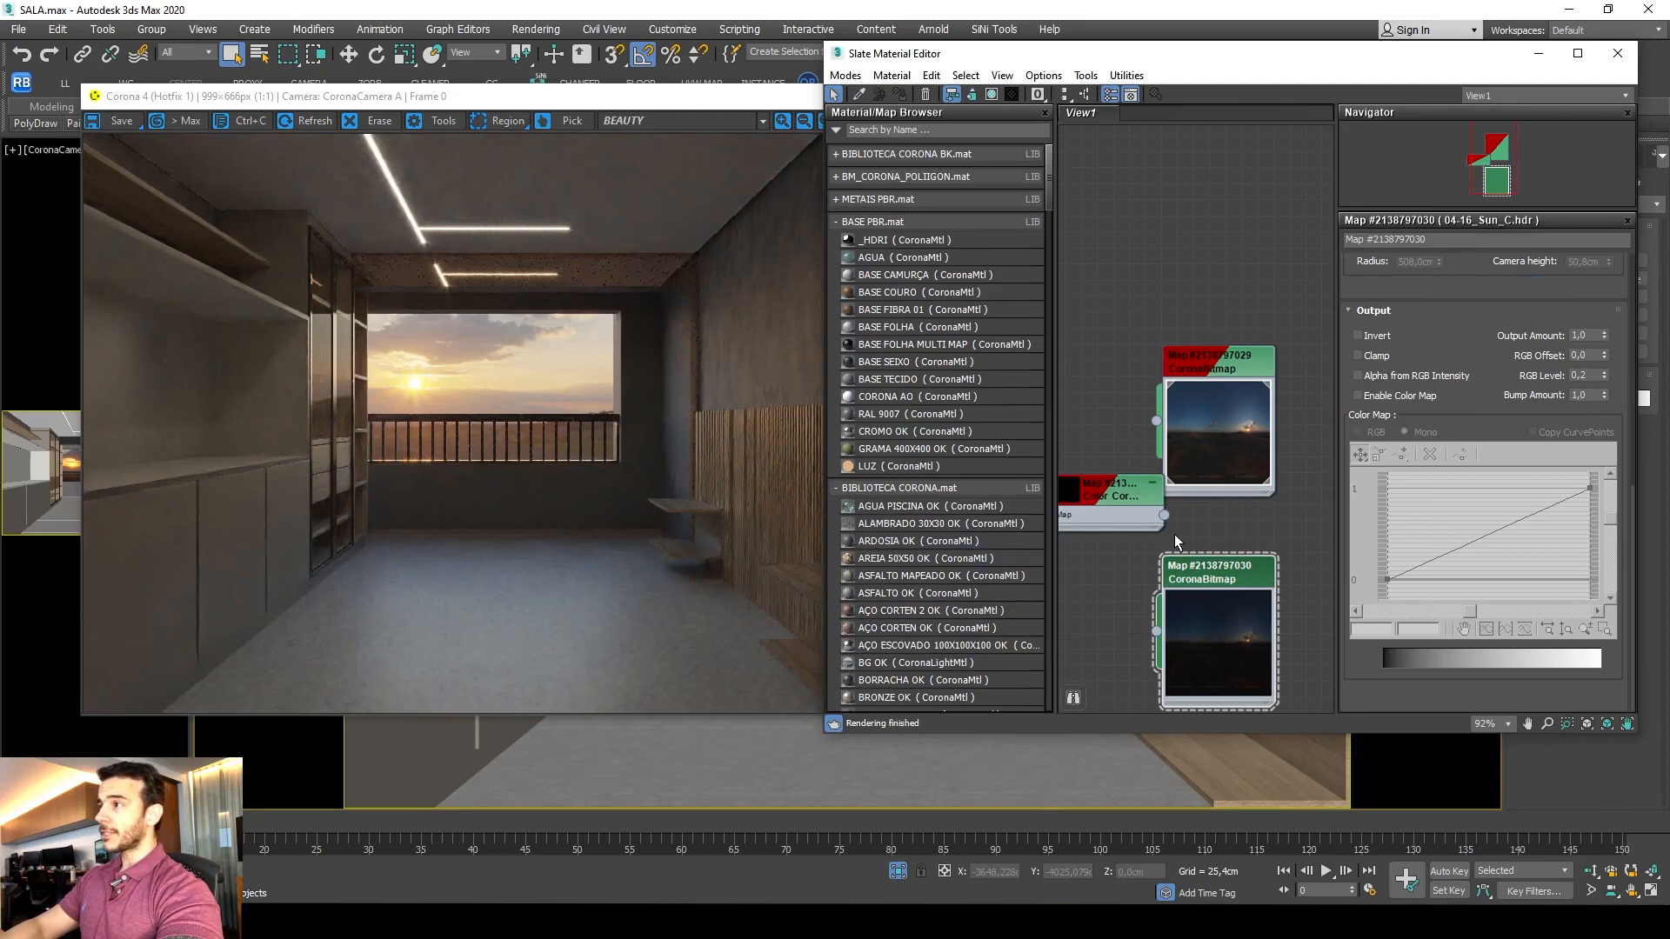
Connect the duplicated HDRI bitmap to the Color Correction map and lower its saturation to about -73.4.
{"action": "left_click_drag", "start_coordinate": [1160, 639], "coordinate": [1225, 607]}
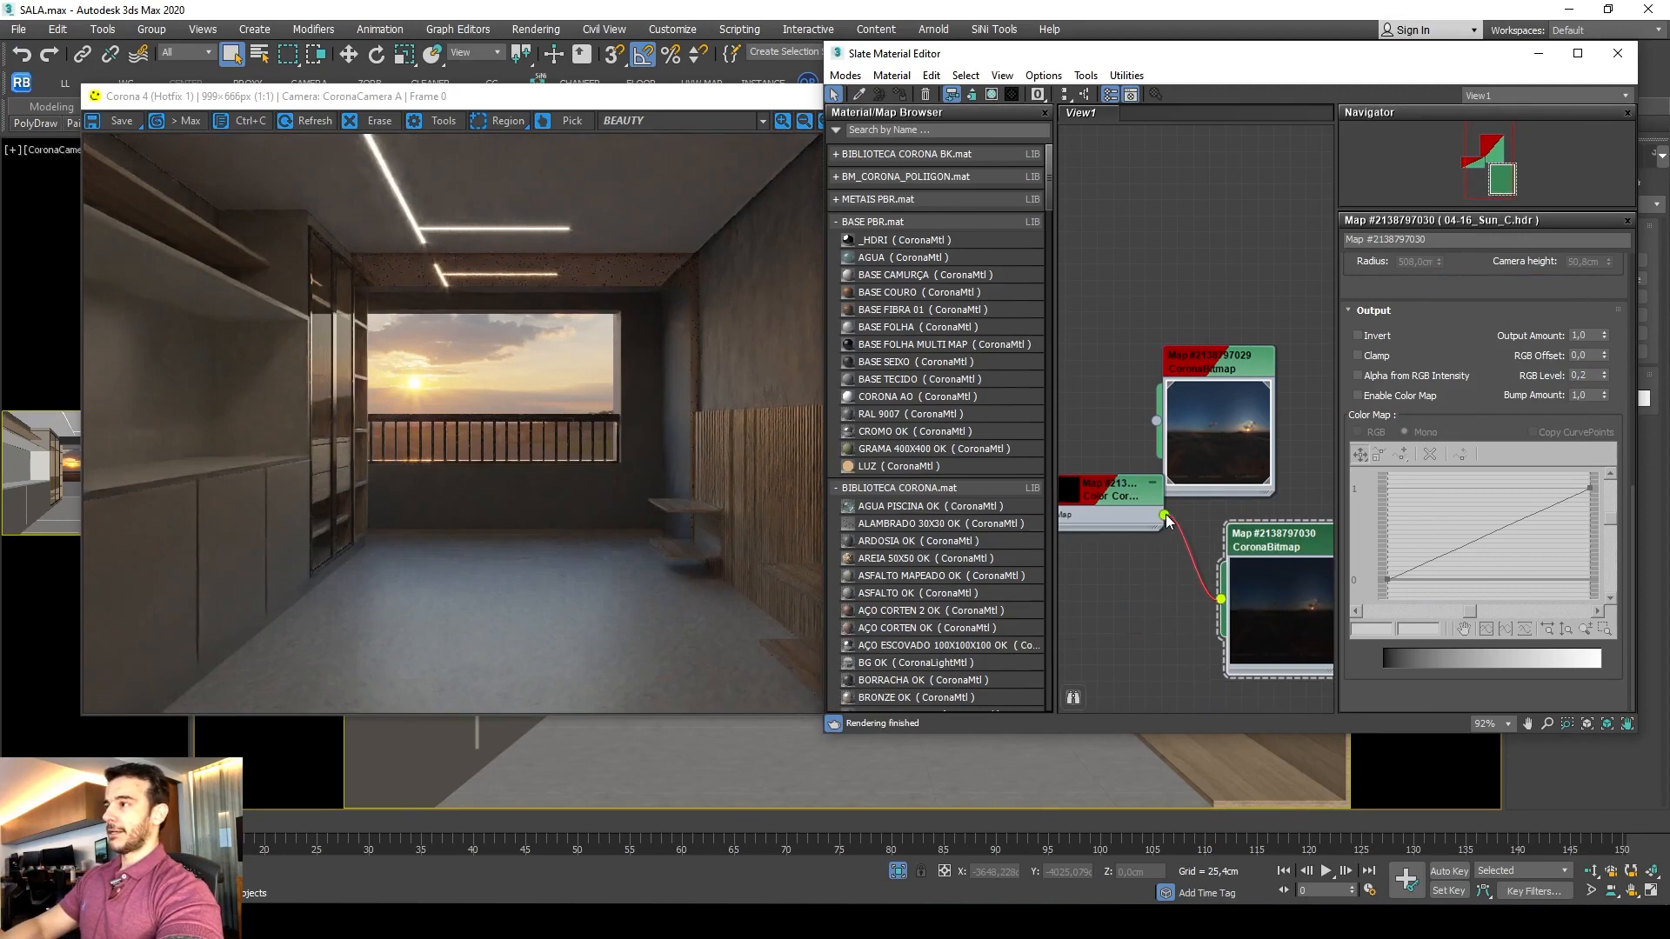
{"action": "double_click", "coordinate": [1122, 498]}
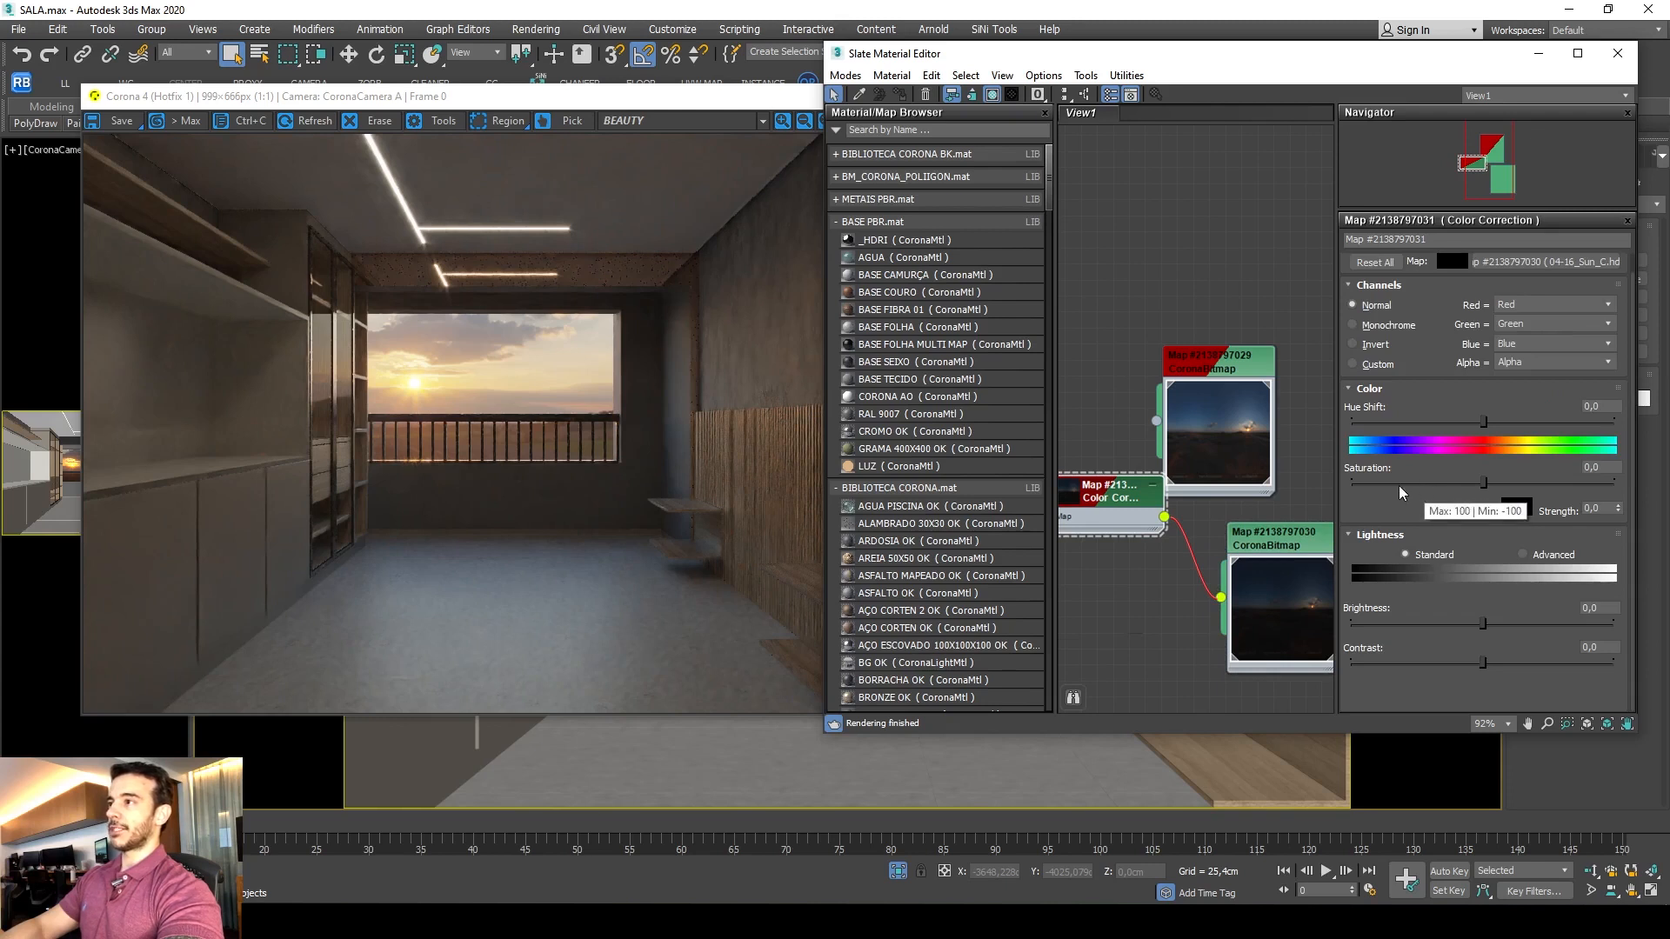
{"action": "left_click", "coordinate": [1400, 484]}
{"action": "double_click", "coordinate": [1075, 504]}
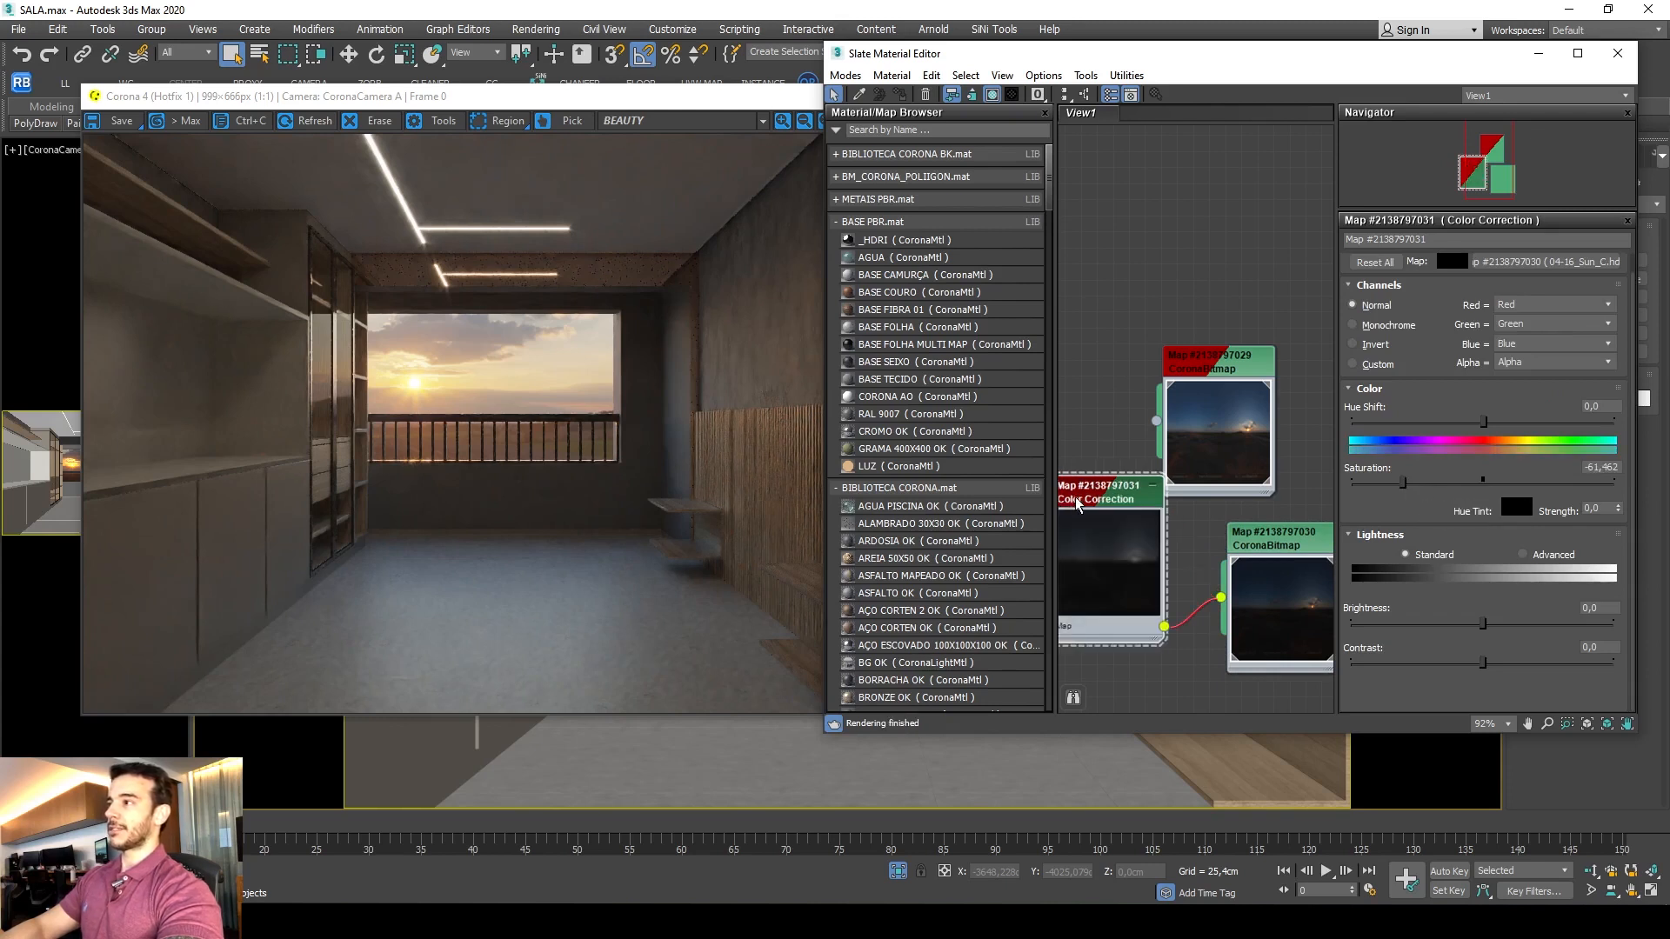
{"action": "left_click", "coordinate": [1388, 486]}
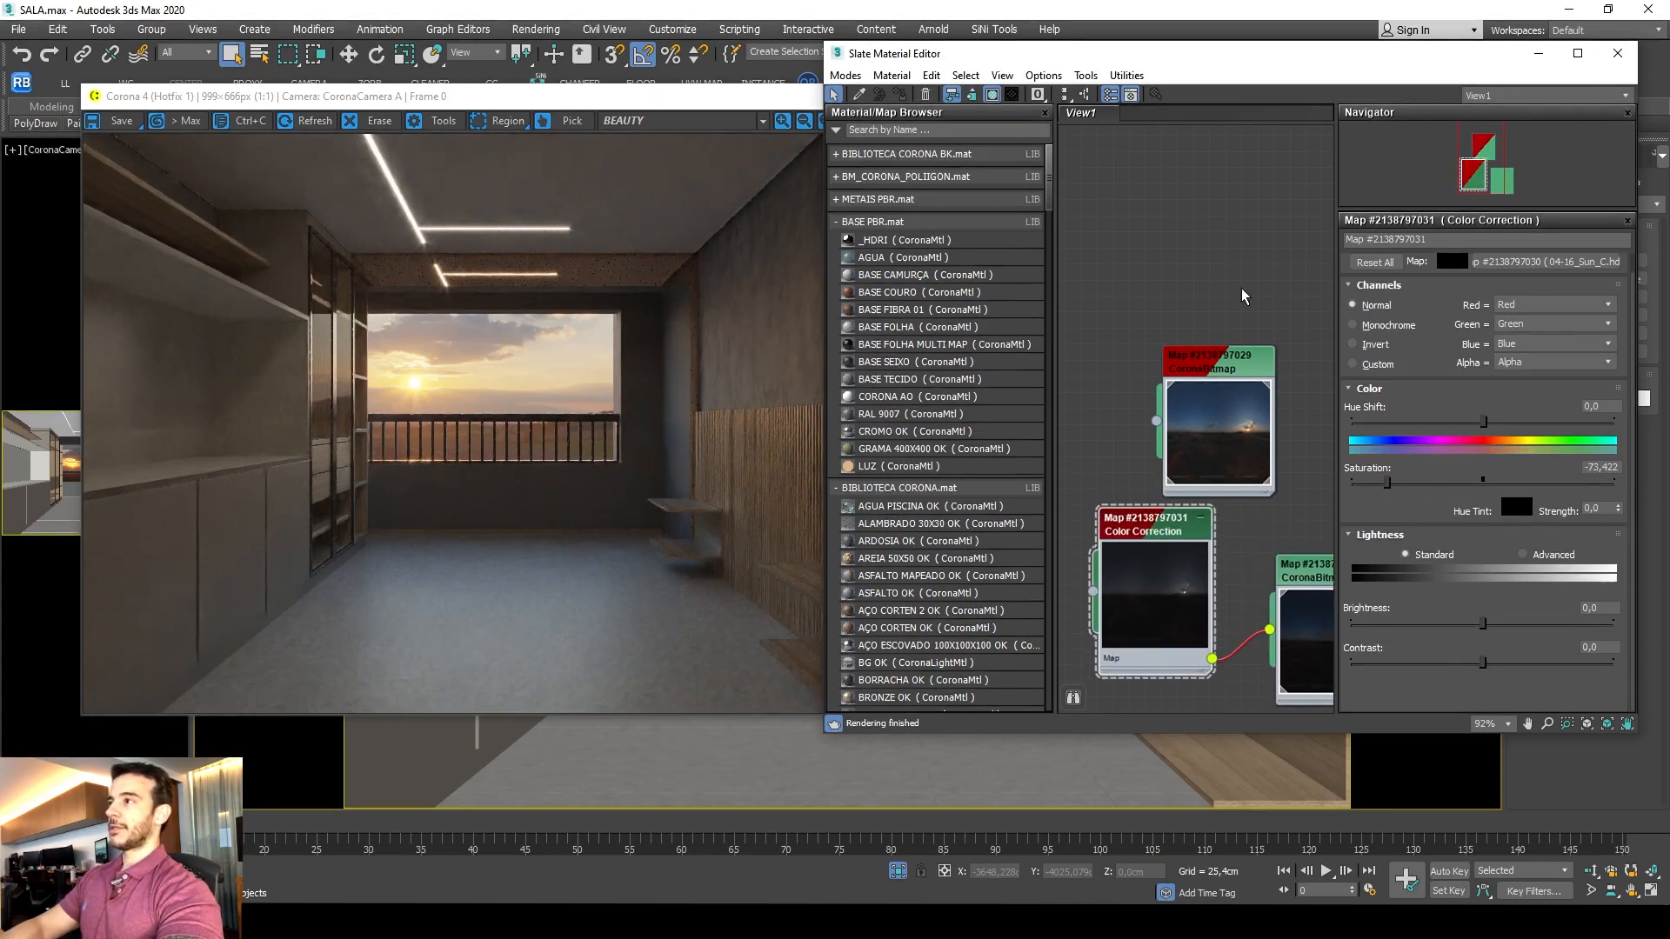
Open the render setup and assign the Color Correction map to the direct visibility override as an instance.
{"action": "left_click_drag", "start_coordinate": [765, 103], "coordinate": [750, 114]}
{"action": "left_click_drag", "start_coordinate": [880, 62], "coordinate": [910, 211]}
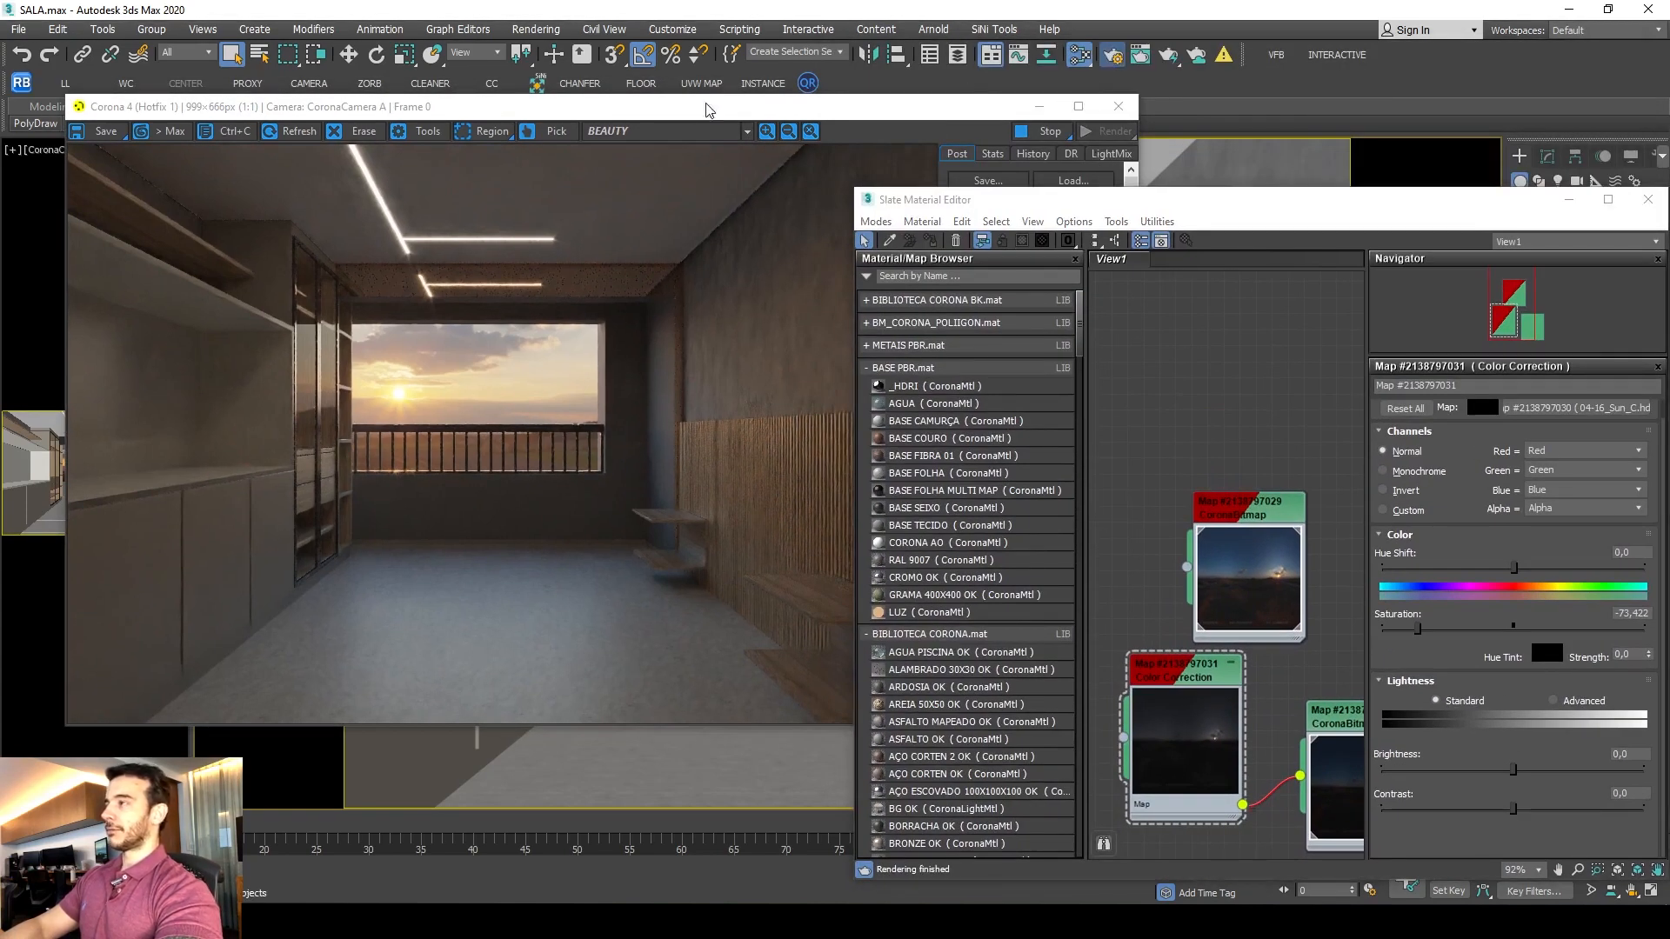
{"action": "key", "text": "F10"}
{"action": "left_click_drag", "start_coordinate": [706, 110], "coordinate": [560, 124]}
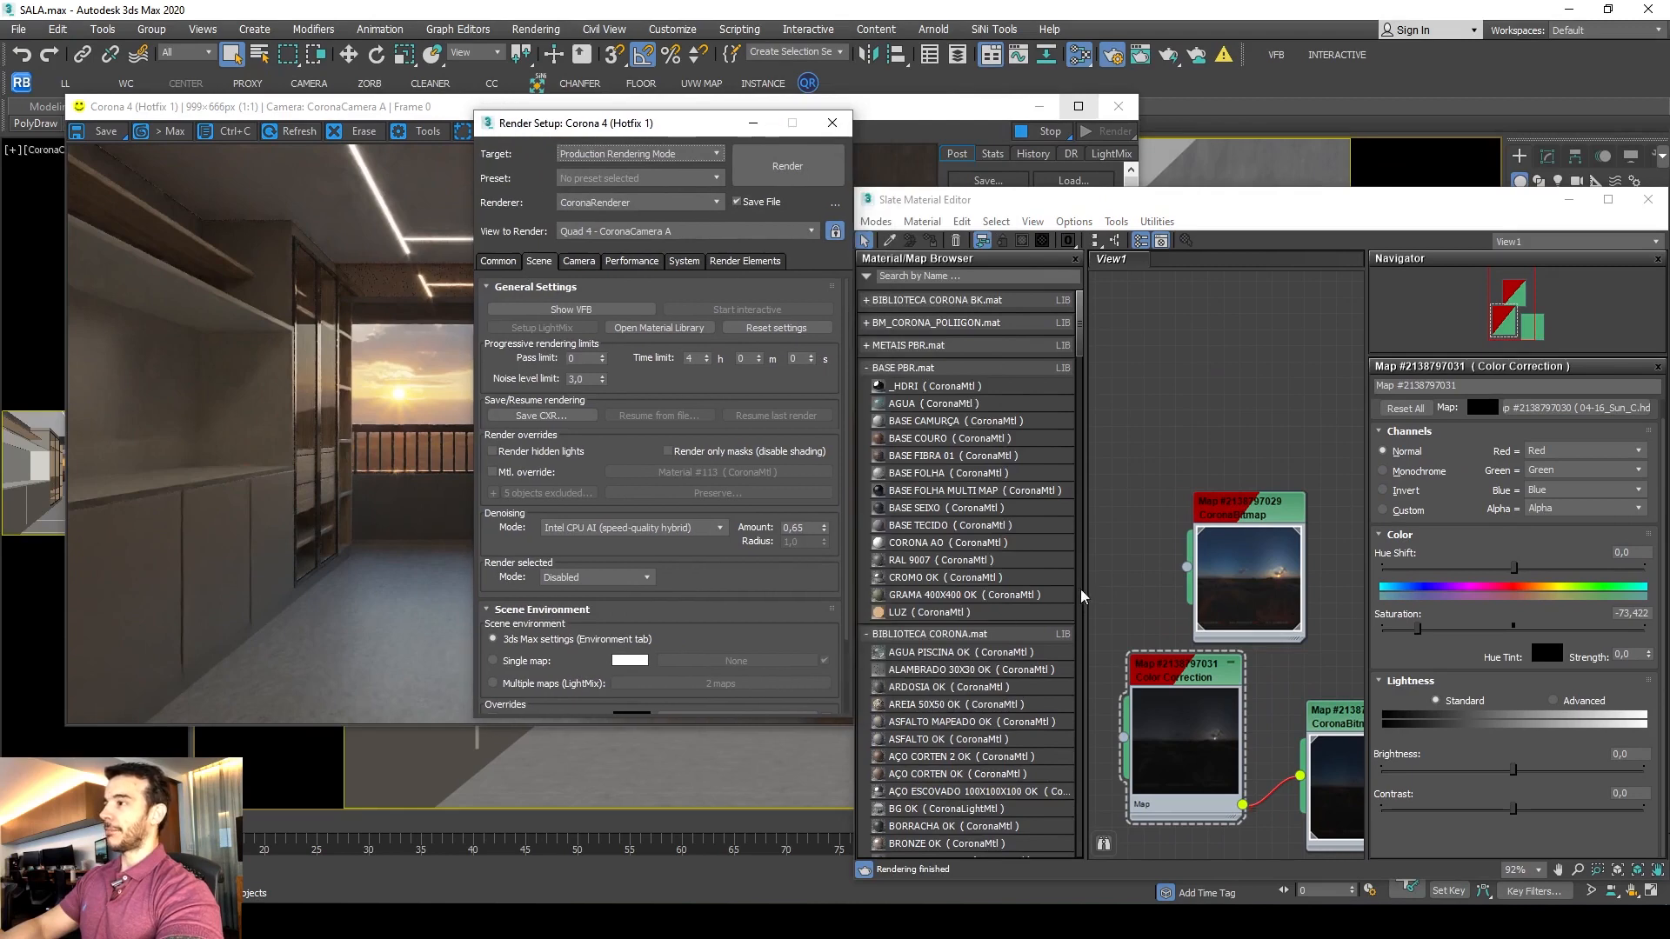
{"action": "scroll", "coordinate": [693, 547], "scroll_direction": "down", "scroll_amount": 2}
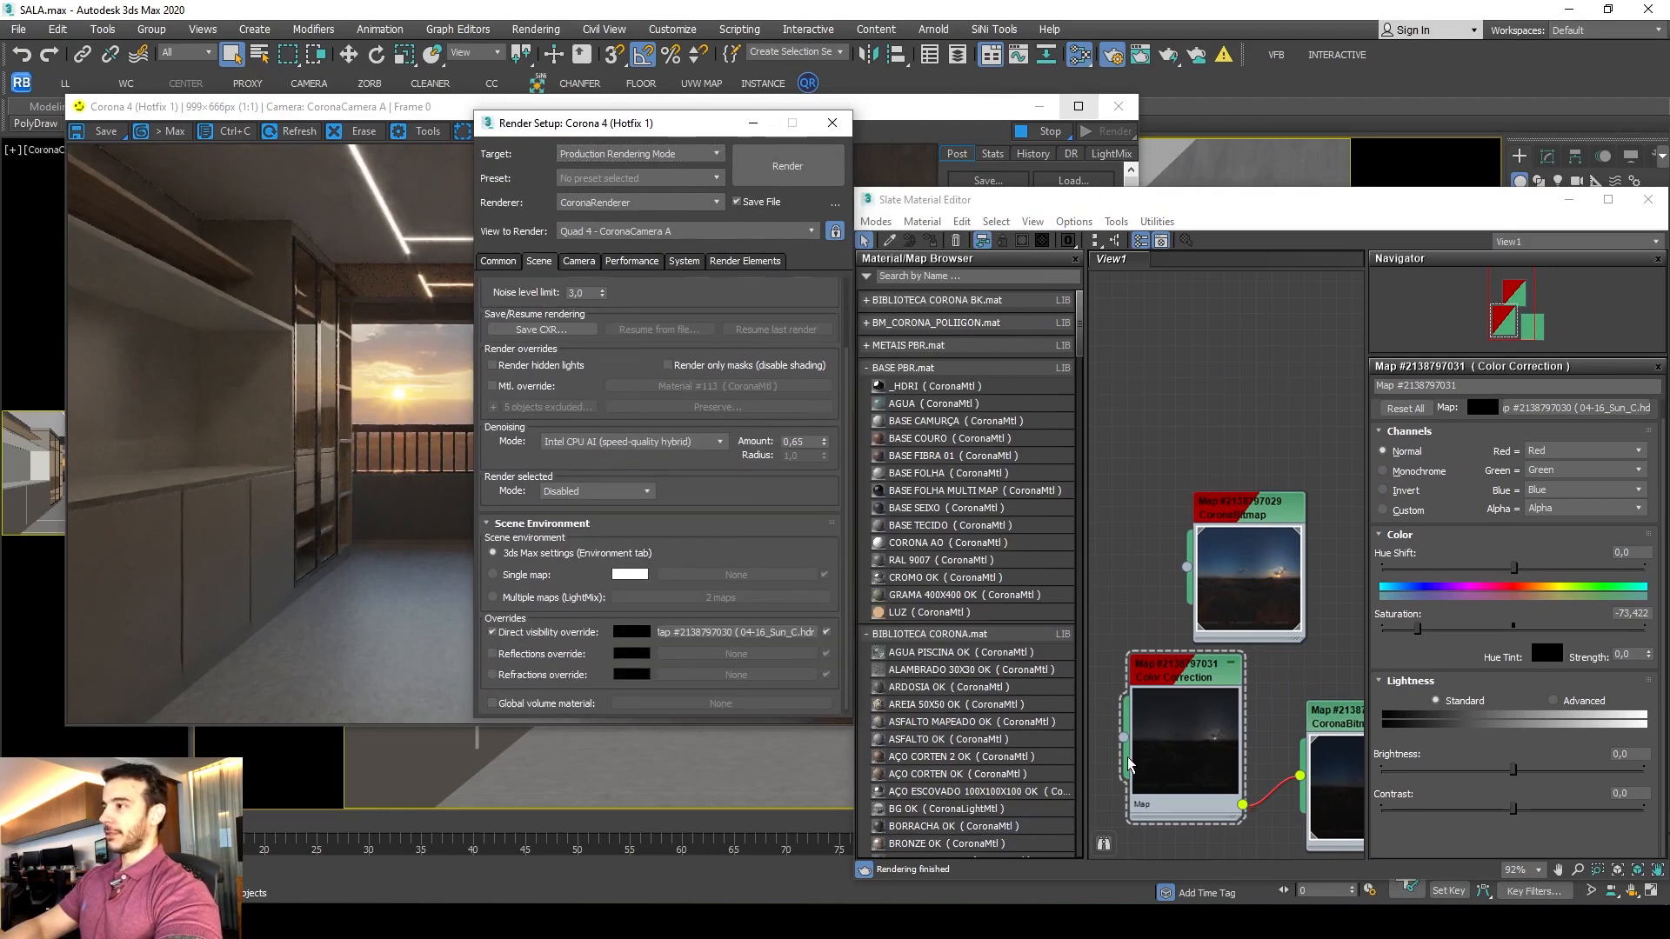
{"action": "left_click_drag", "start_coordinate": [1123, 738], "coordinate": [753, 635]}
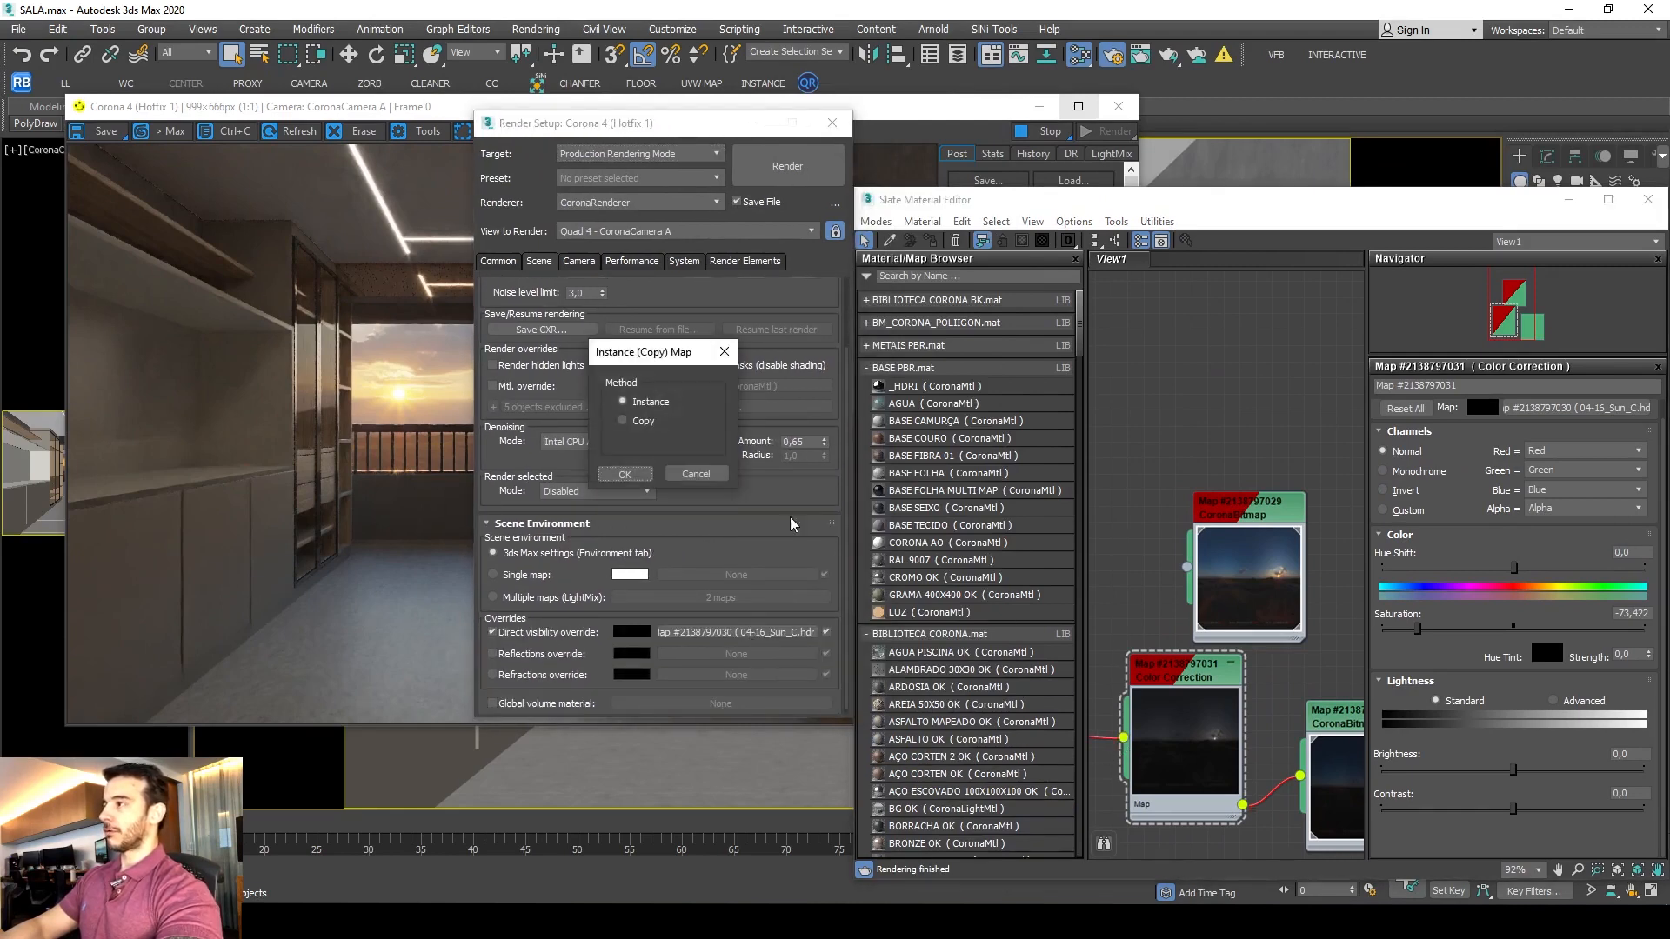
{"action": "left_click", "coordinate": [626, 475]}
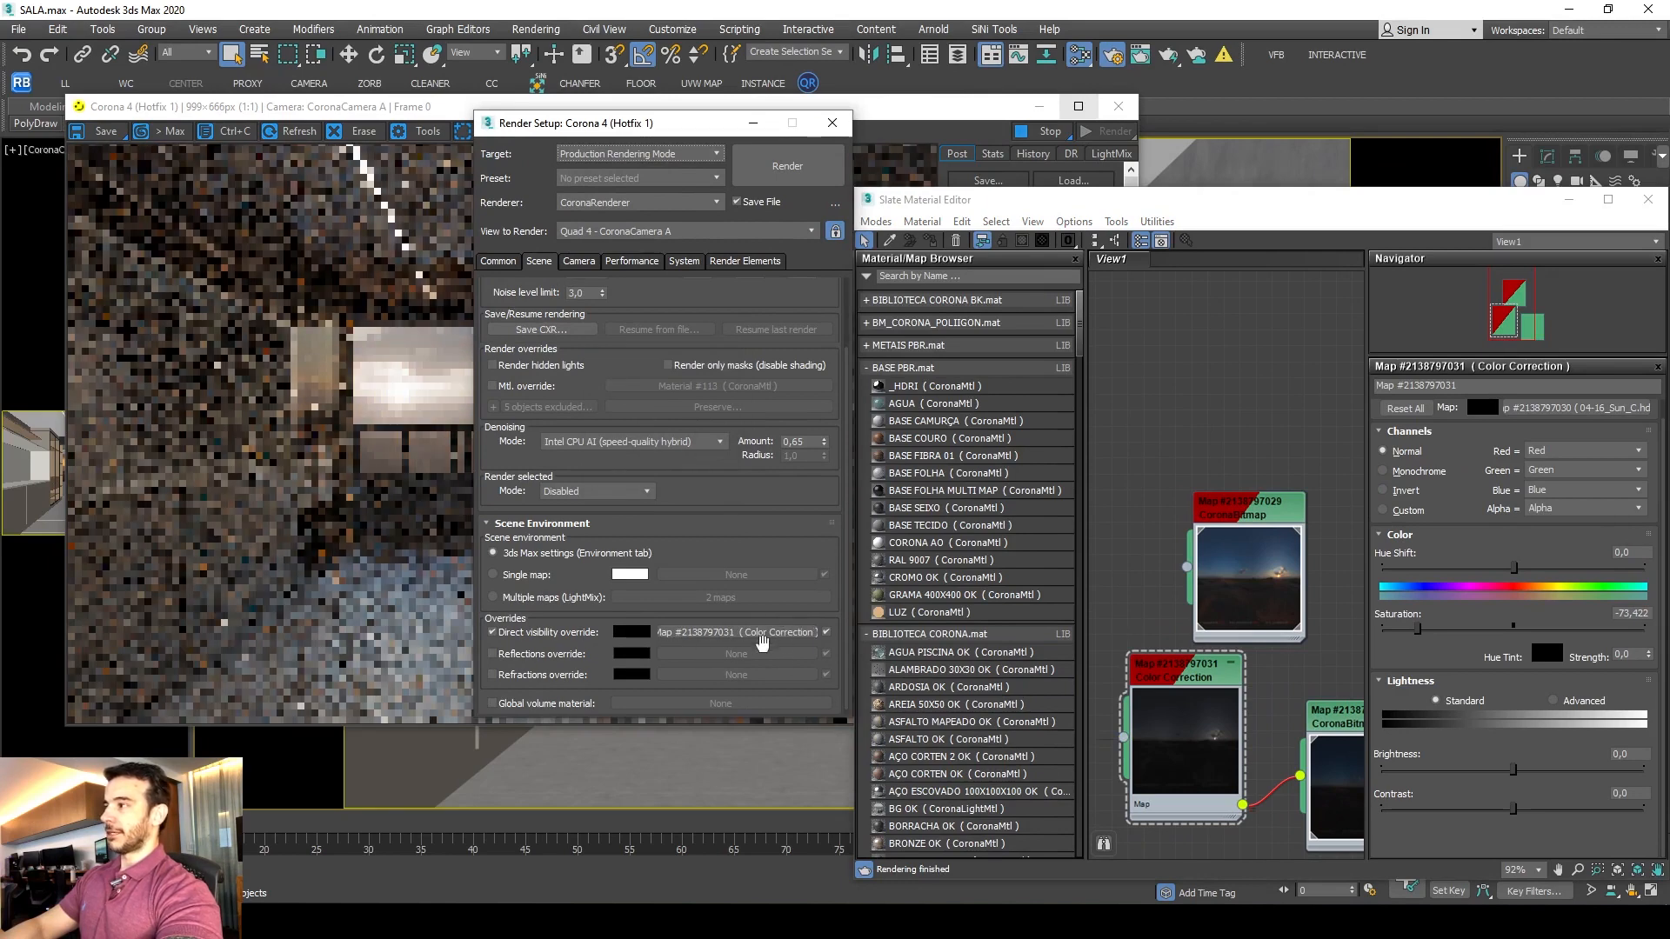
Test the Color Correction saturation at about 92 in the interactive render and return it to about -1.
{"action": "left_click", "coordinate": [346, 111]}
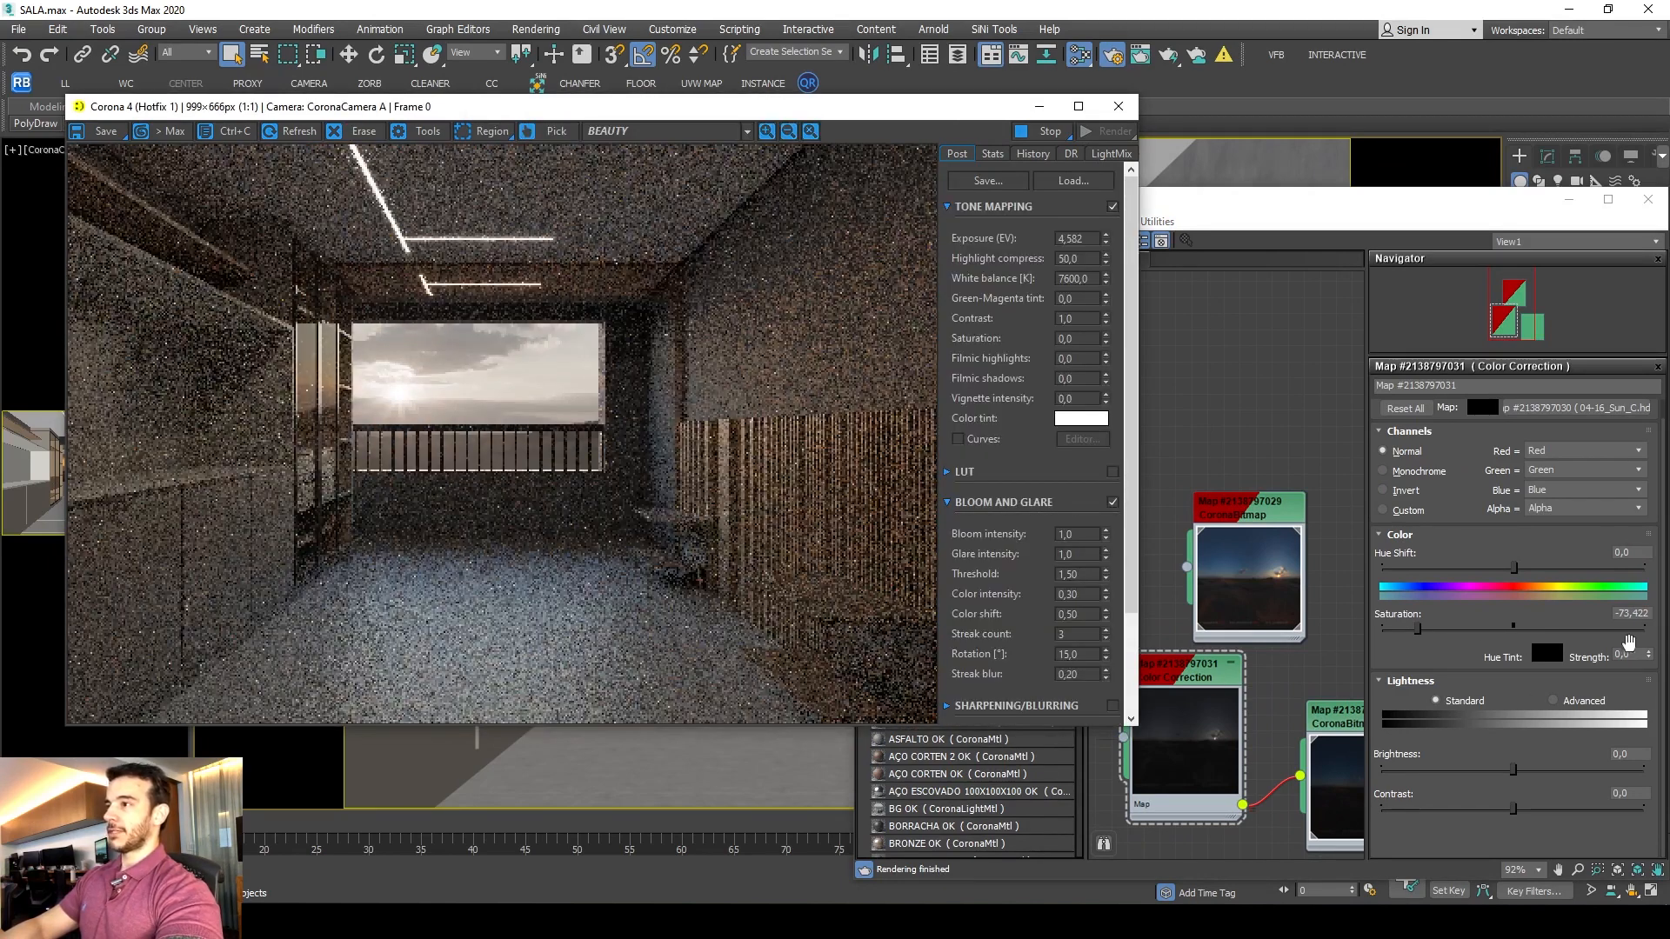
{"action": "left_click", "coordinate": [1635, 629]}
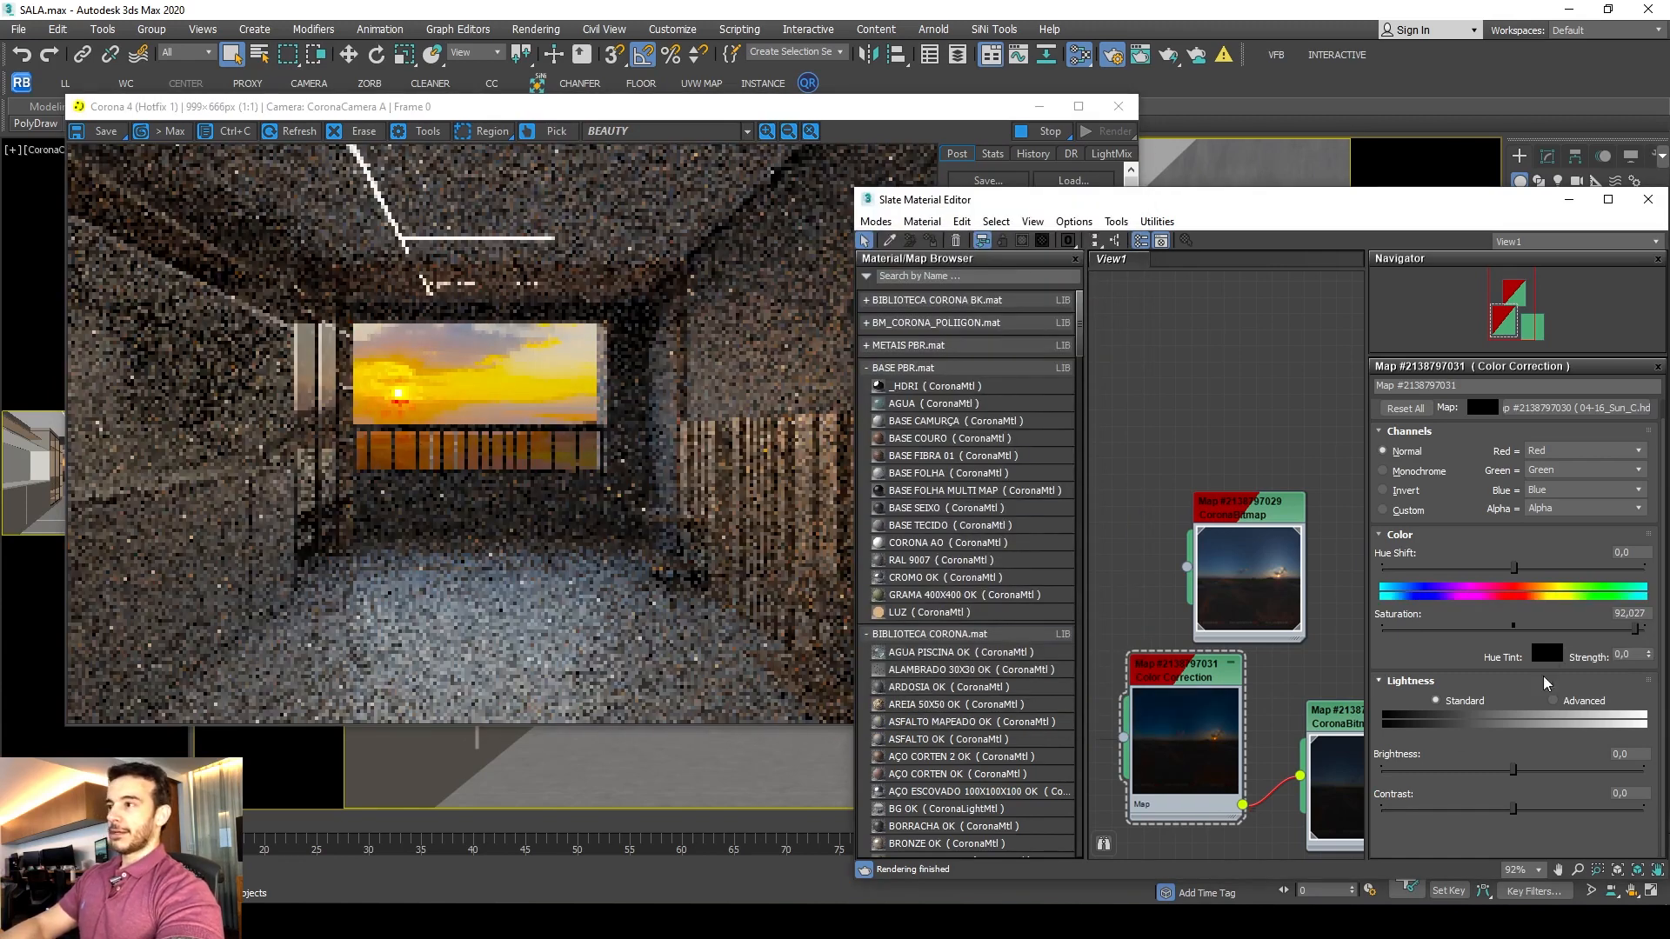
{"action": "left_click", "coordinate": [1515, 629]}
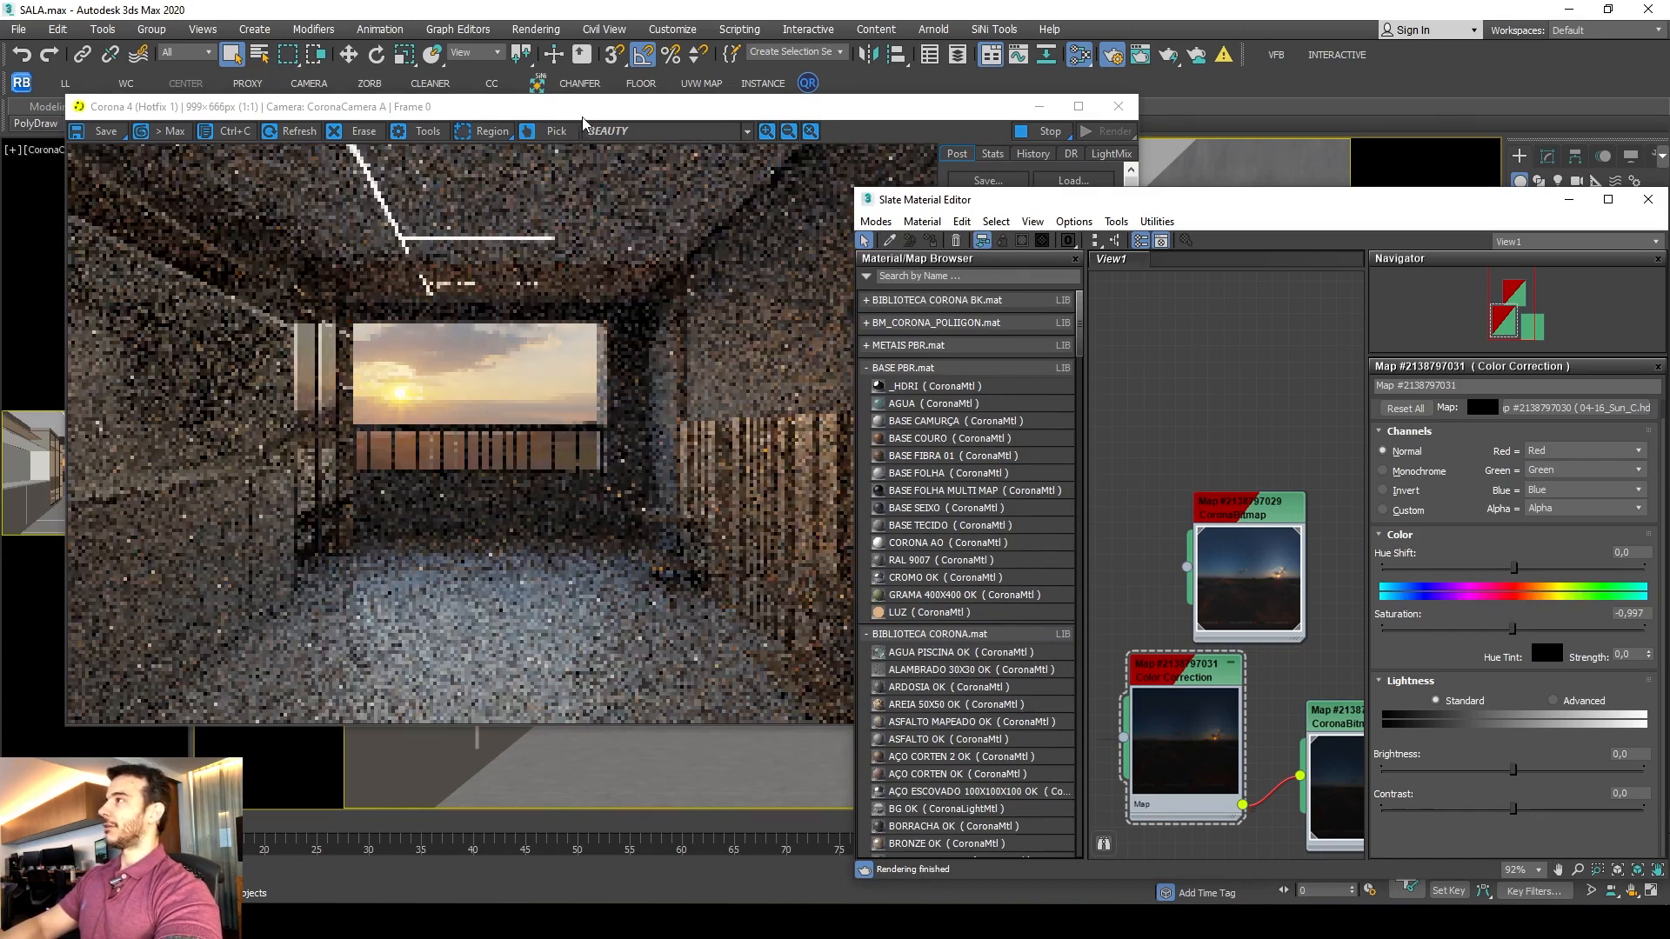
Stop the interactive rendering and close the material editor and the frame buffer.
{"action": "left_click_drag", "start_coordinate": [583, 118], "coordinate": [555, 93]}
{"action": "left_click_drag", "start_coordinate": [1262, 212], "coordinate": [1068, 157]}
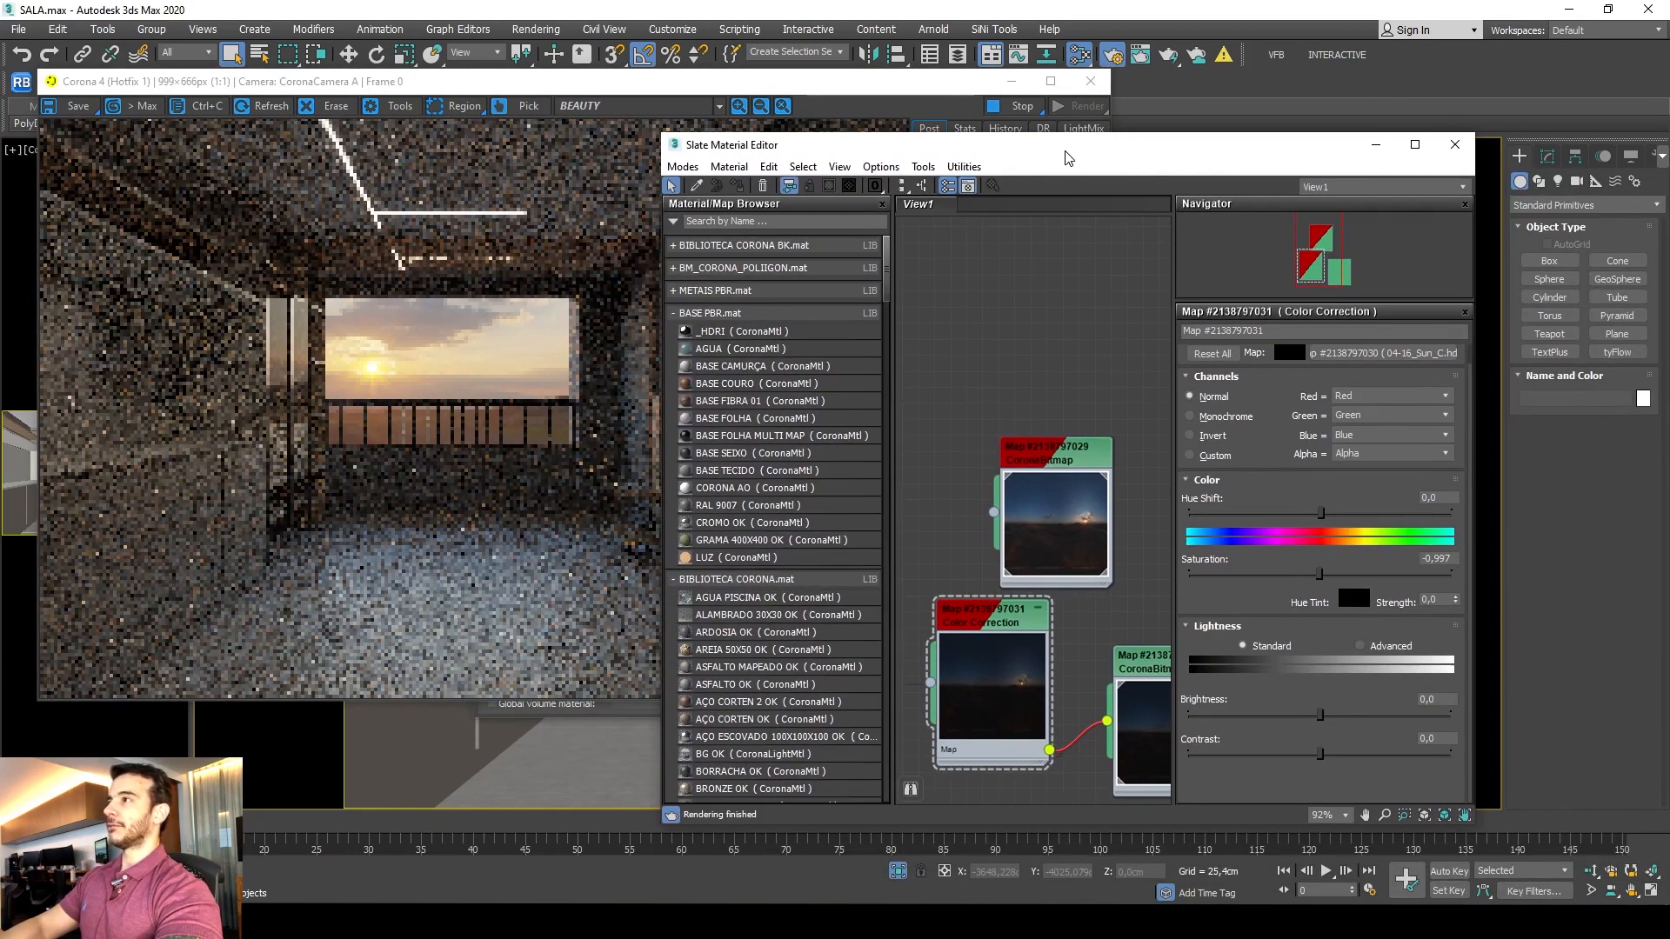
{"action": "left_click", "coordinate": [1023, 109]}
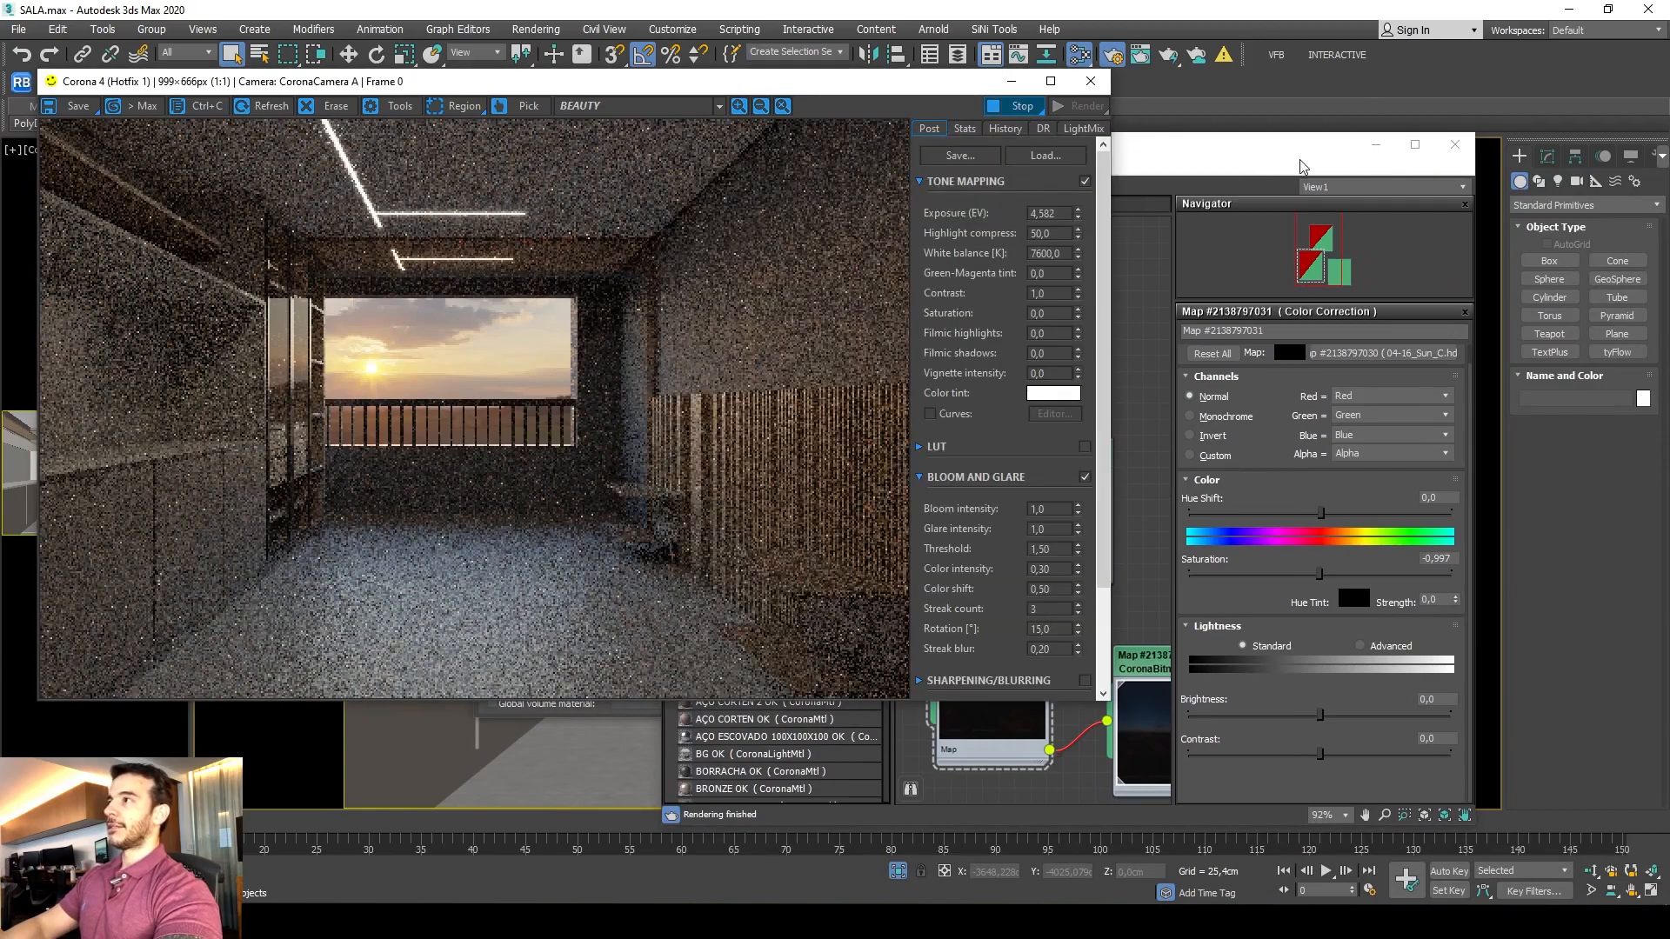
{"action": "left_click", "coordinate": [1189, 169]}
{"action": "scroll", "coordinate": [1027, 356], "scroll_direction": "down", "scroll_amount": 3}
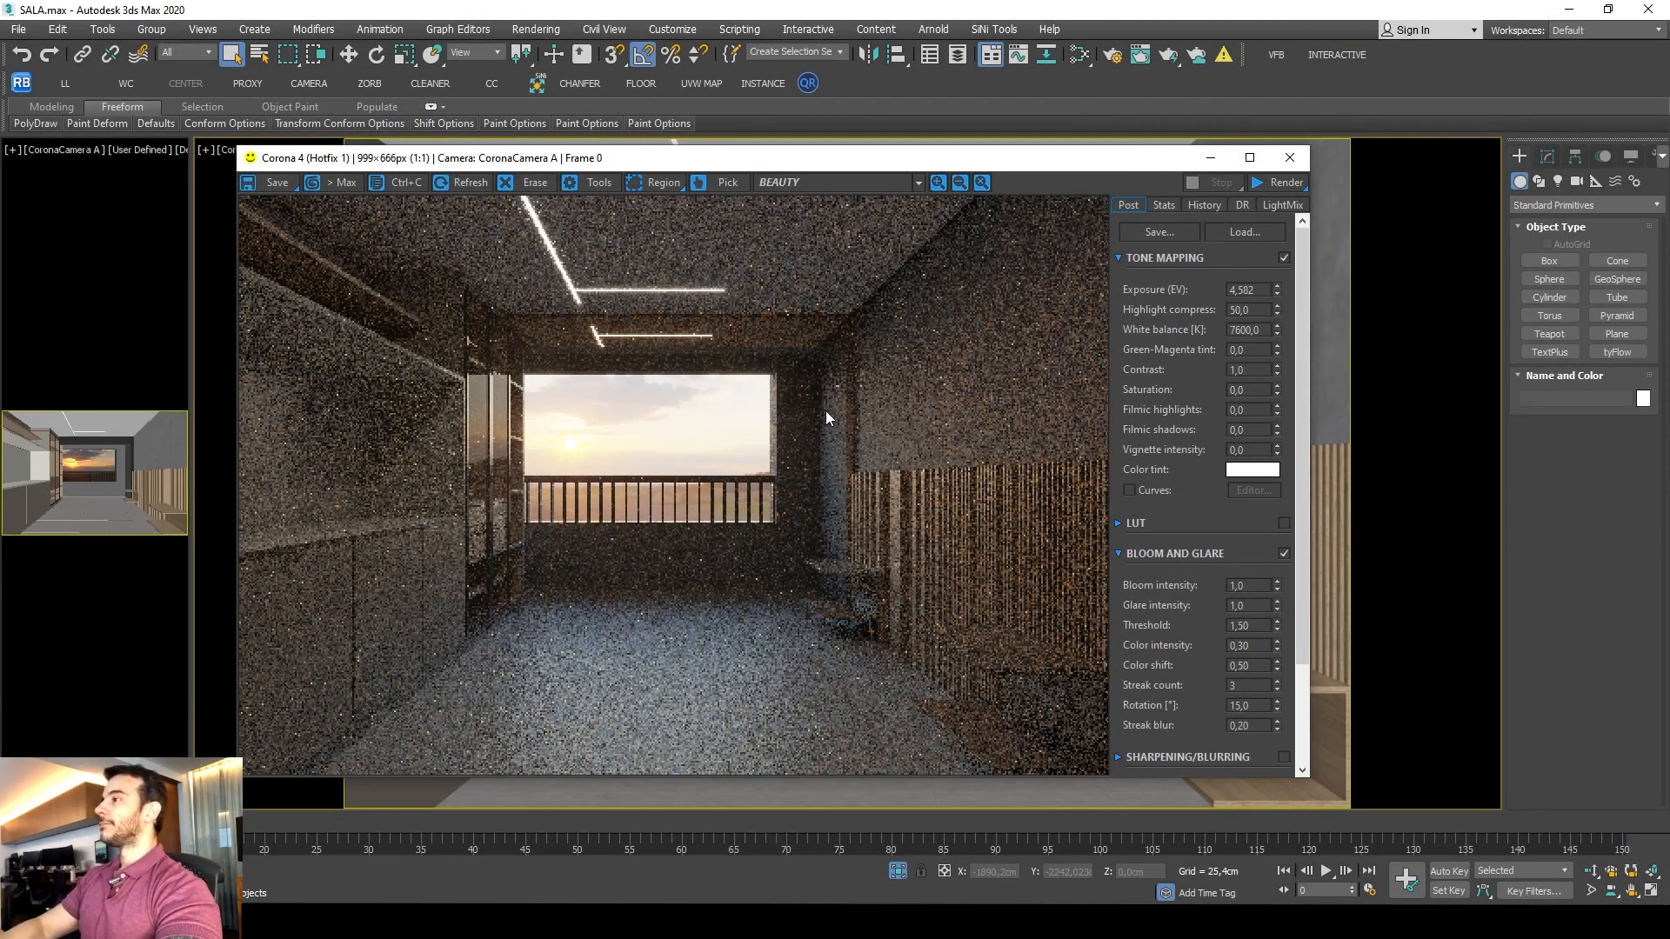
{"action": "left_click", "coordinate": [1288, 158]}
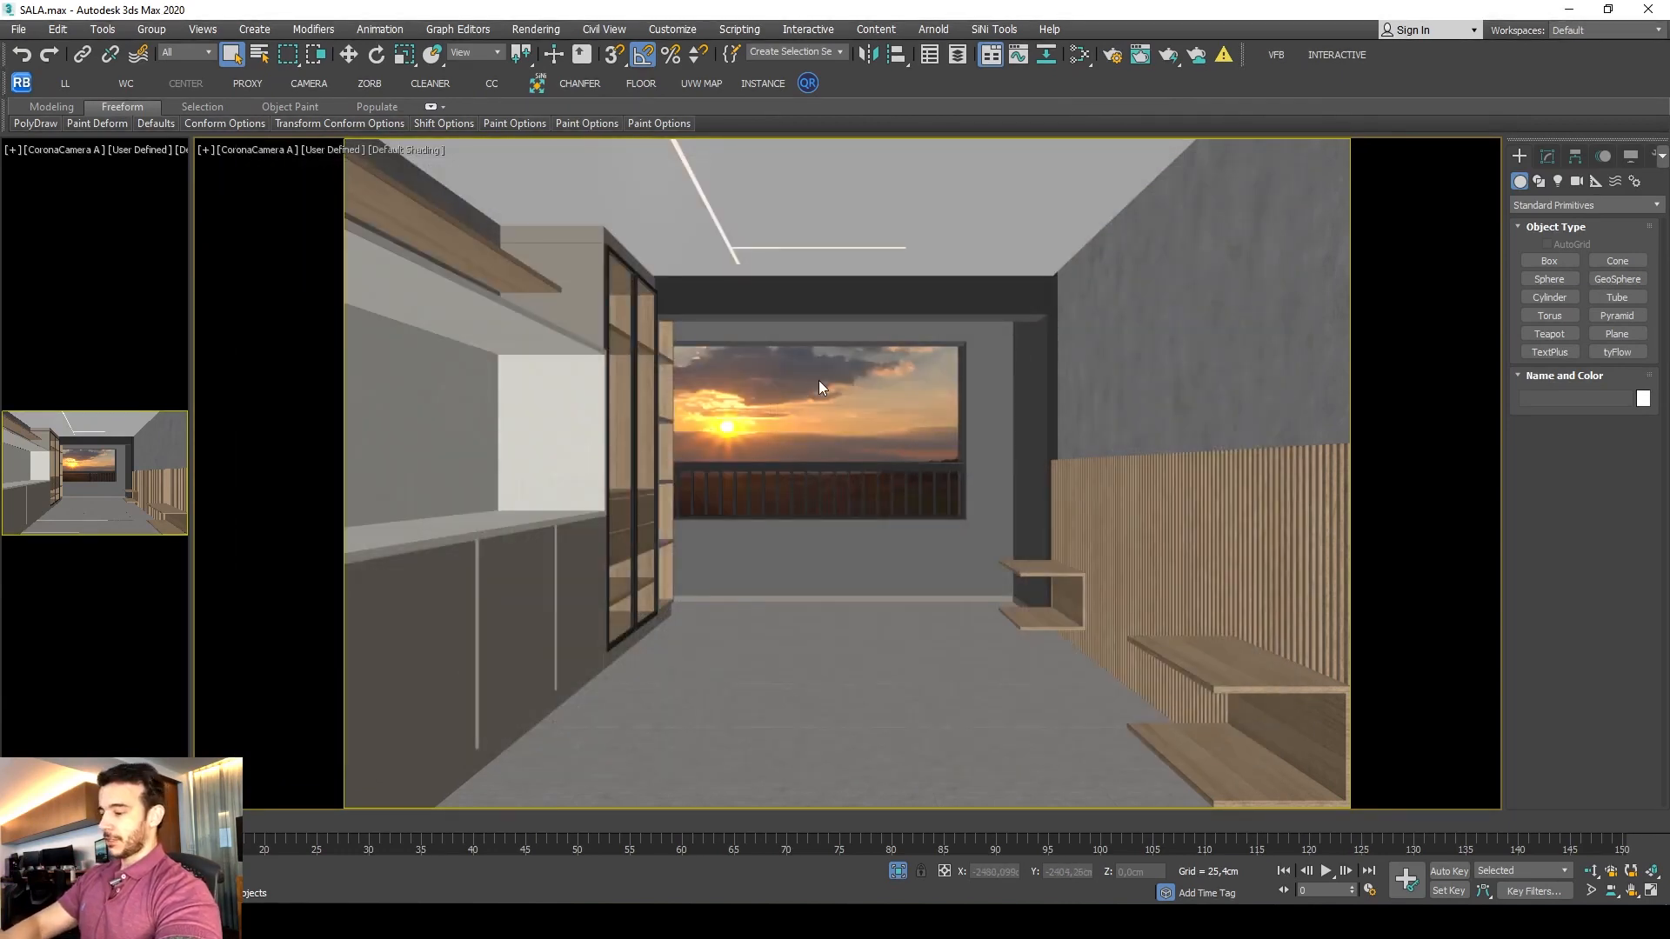
Set the camera viewport background to Use Customize User Interface Gradient Colors.
{"action": "key", "text": "alt+b"}
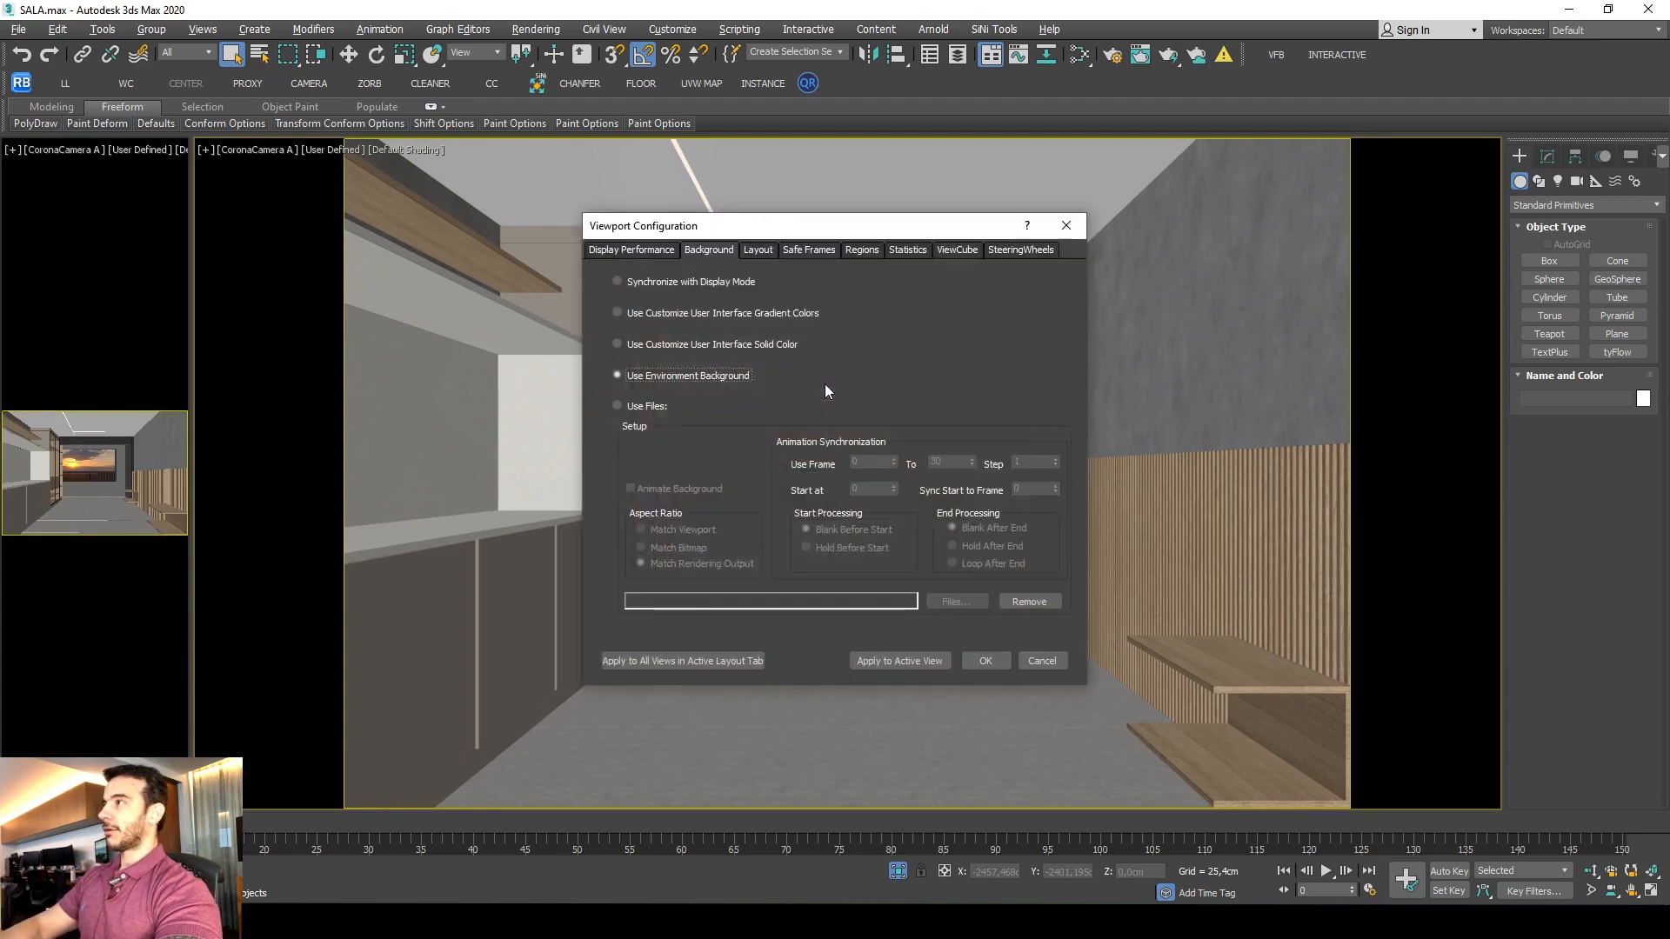
{"action": "left_click_drag", "start_coordinate": [835, 212], "coordinate": [868, 187]}
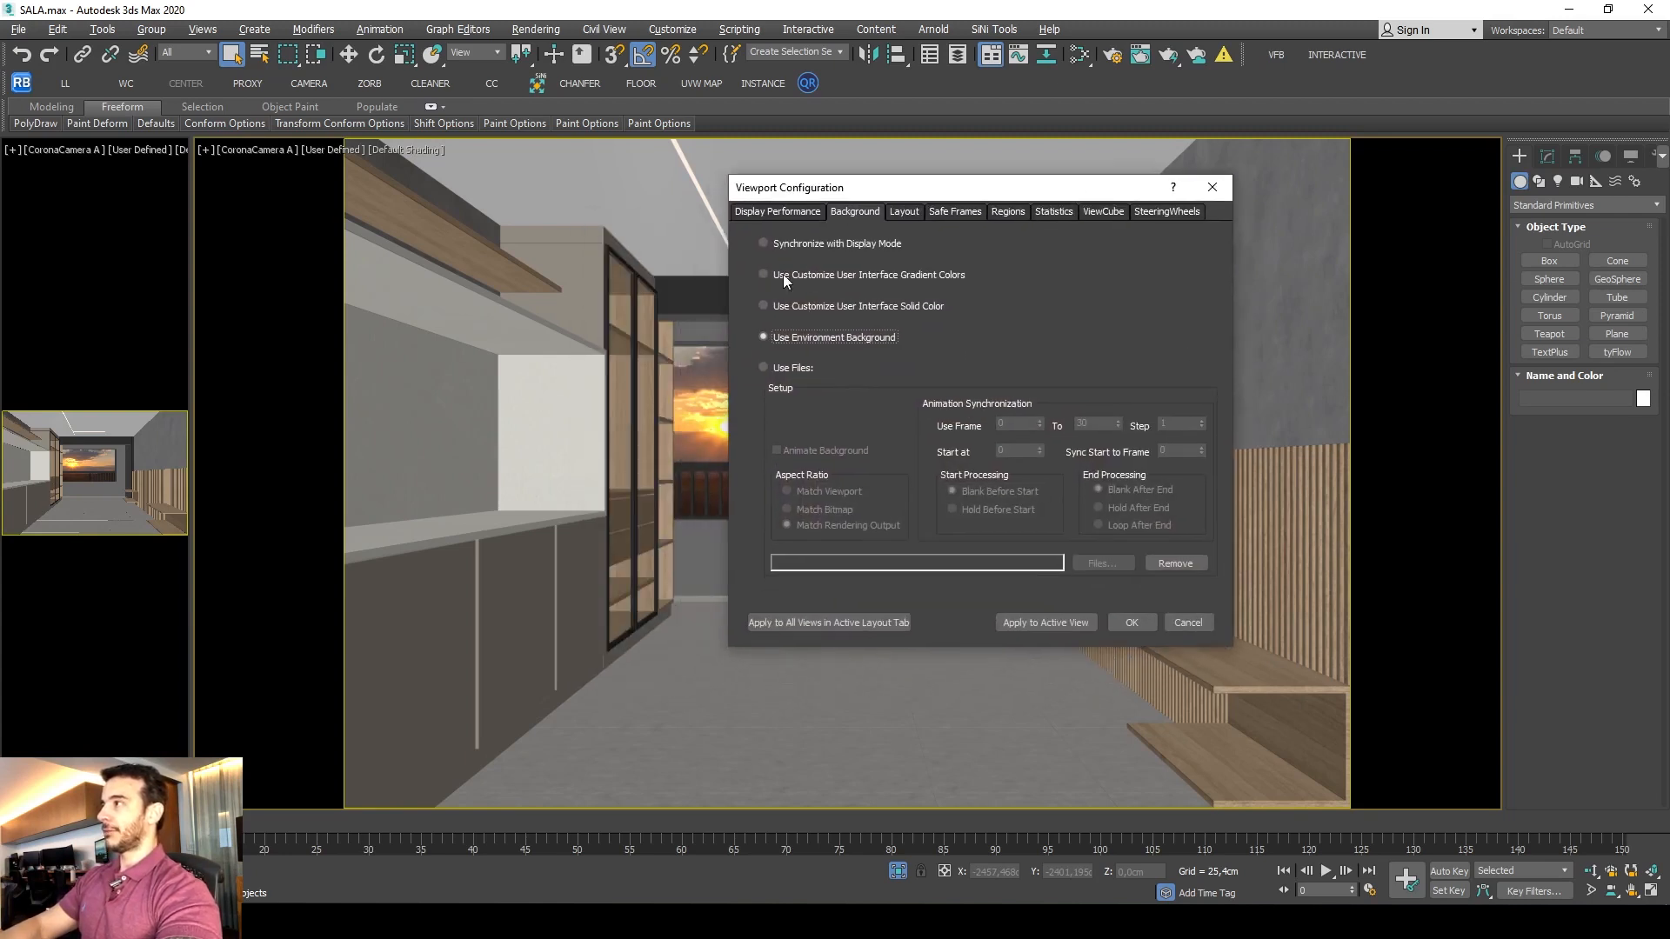
{"action": "left_click", "coordinate": [776, 276]}
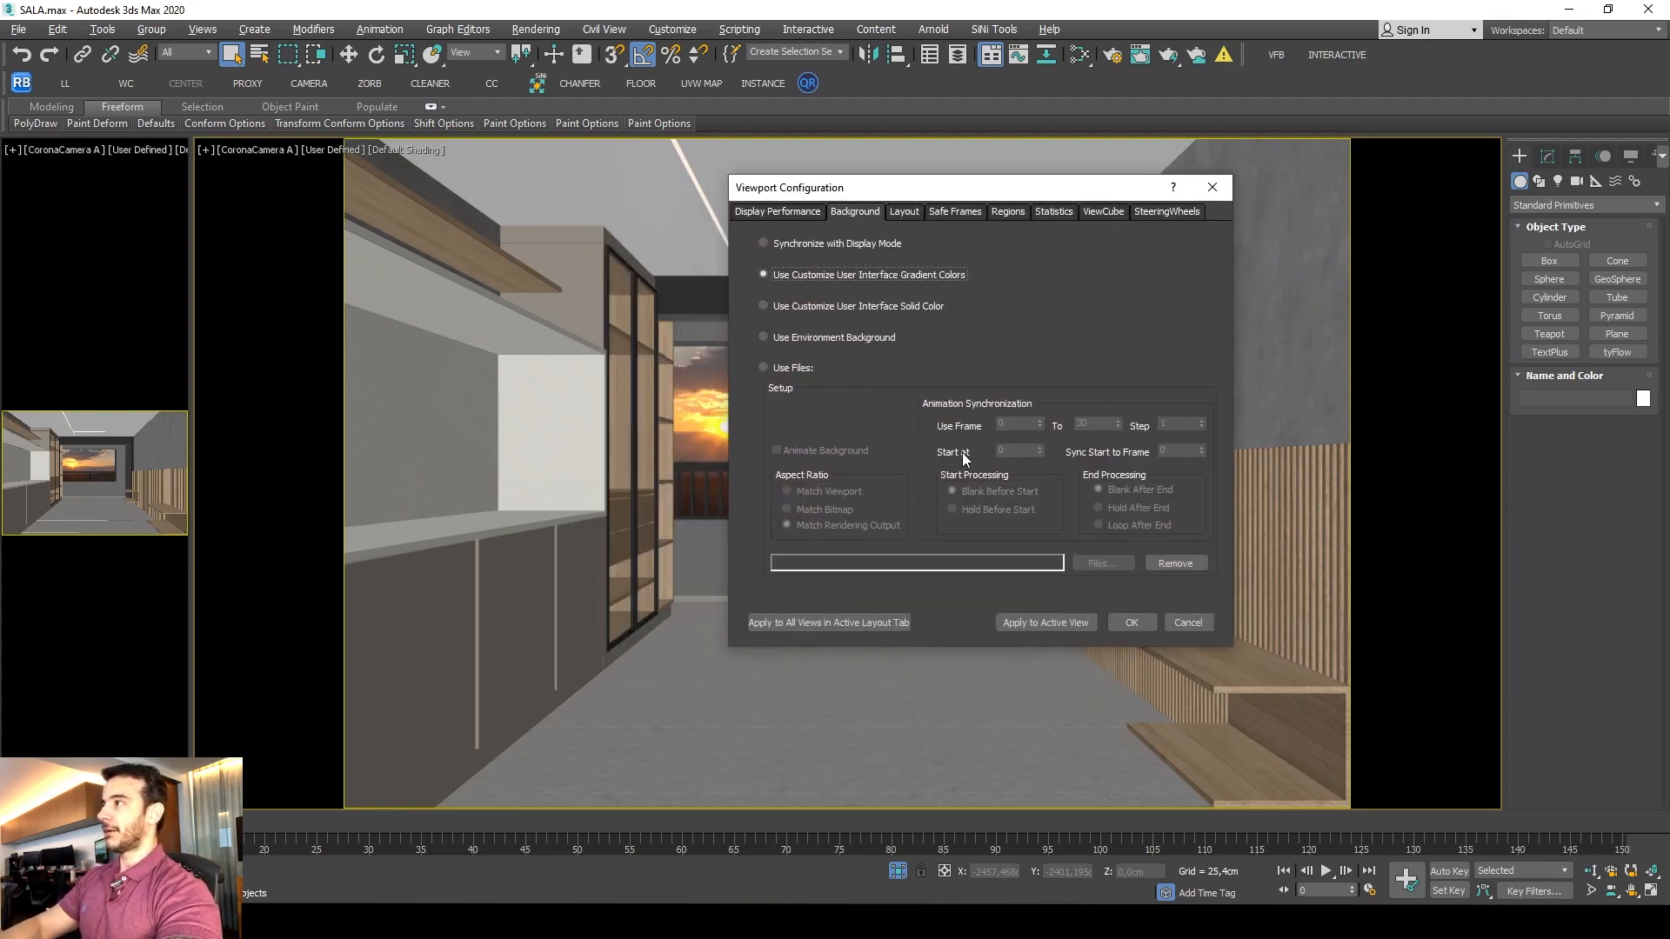
{"action": "left_click", "coordinate": [1131, 623]}
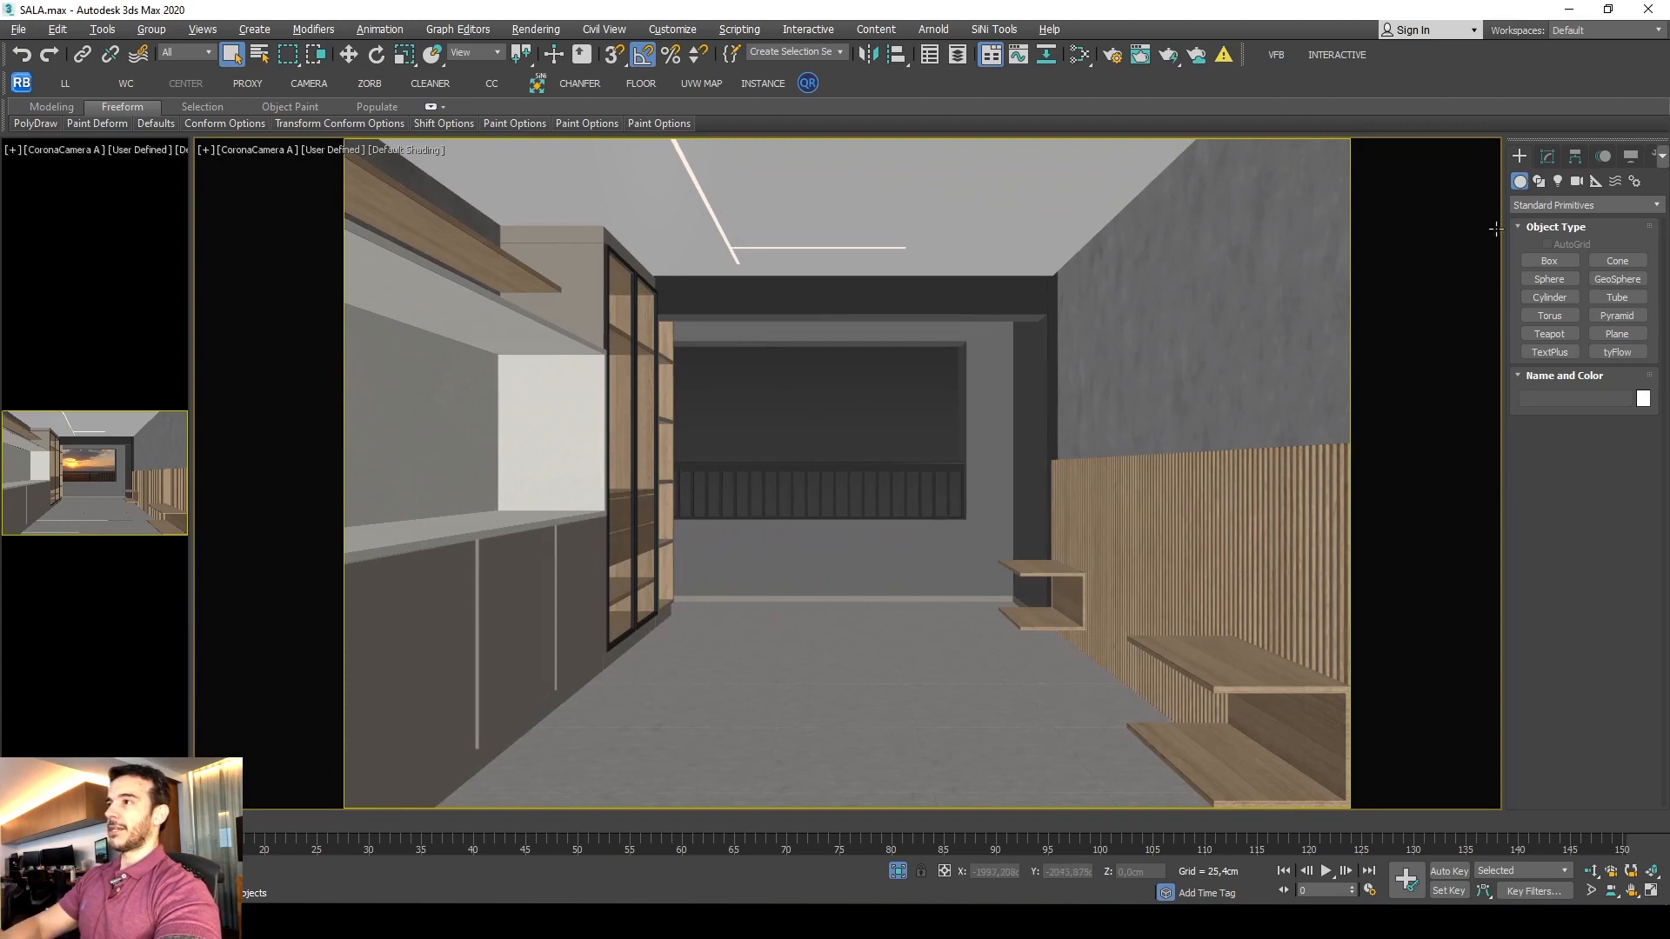
Draw a plane about 2875 by 1084 cm outside the window end of the room in the wireframe top view.
{"action": "left_click", "coordinate": [1548, 261]}
{"action": "key", "text": "t"}
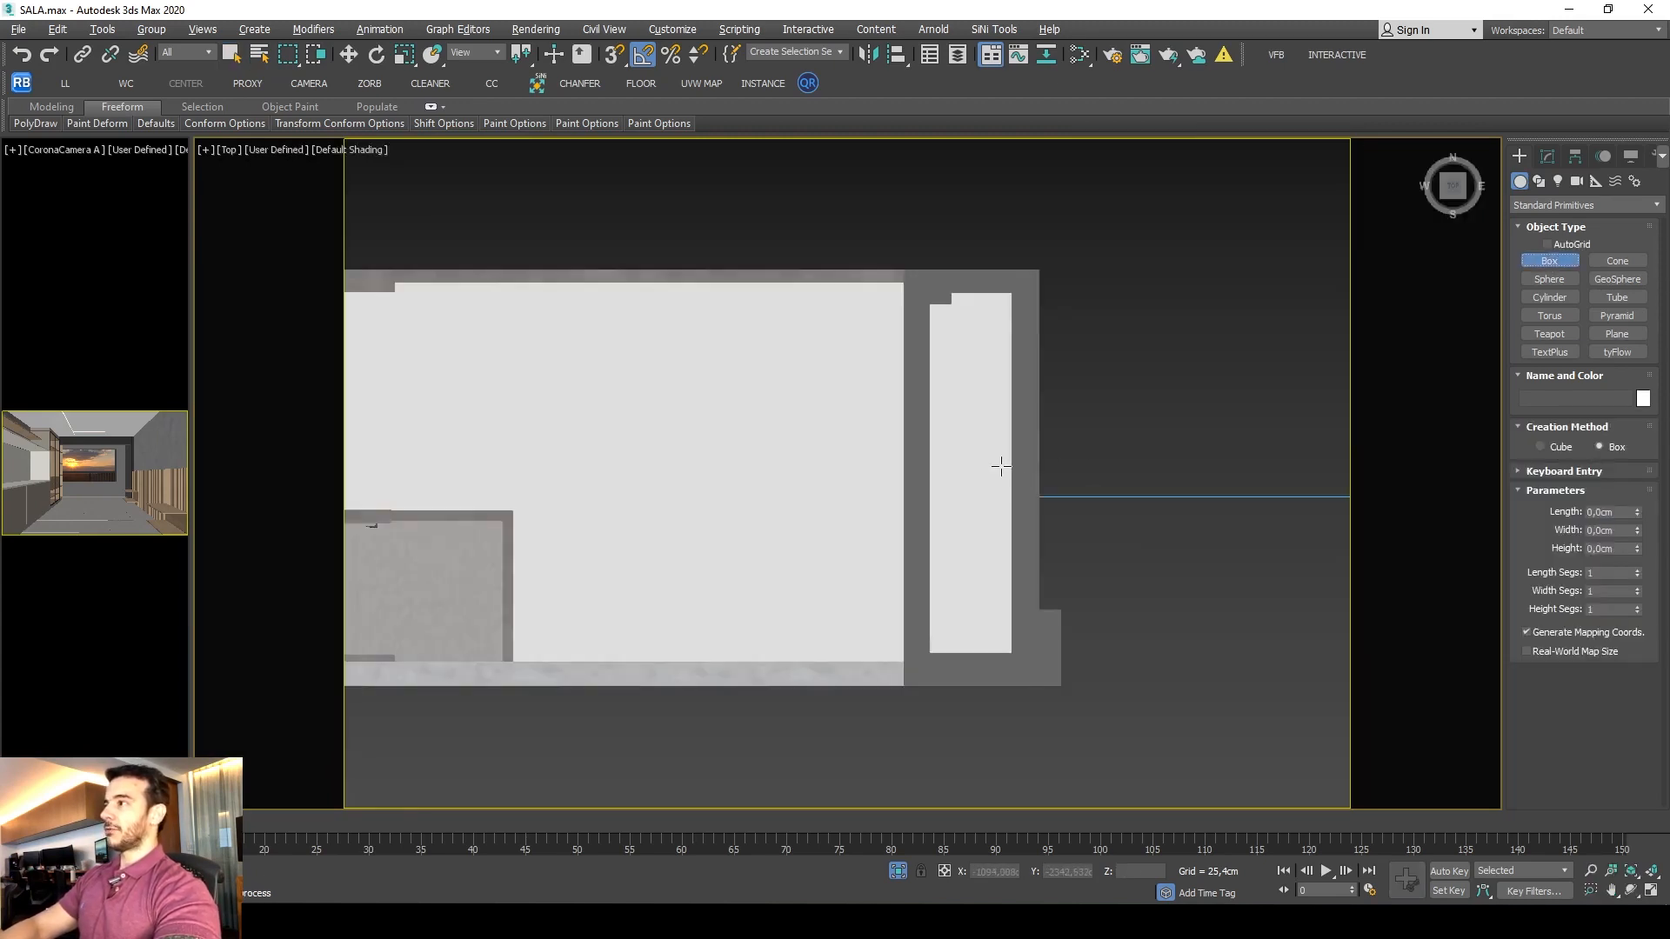
{"action": "key", "text": "F3"}
{"action": "scroll", "coordinate": [850, 389], "scroll_direction": "down", "scroll_amount": 10}
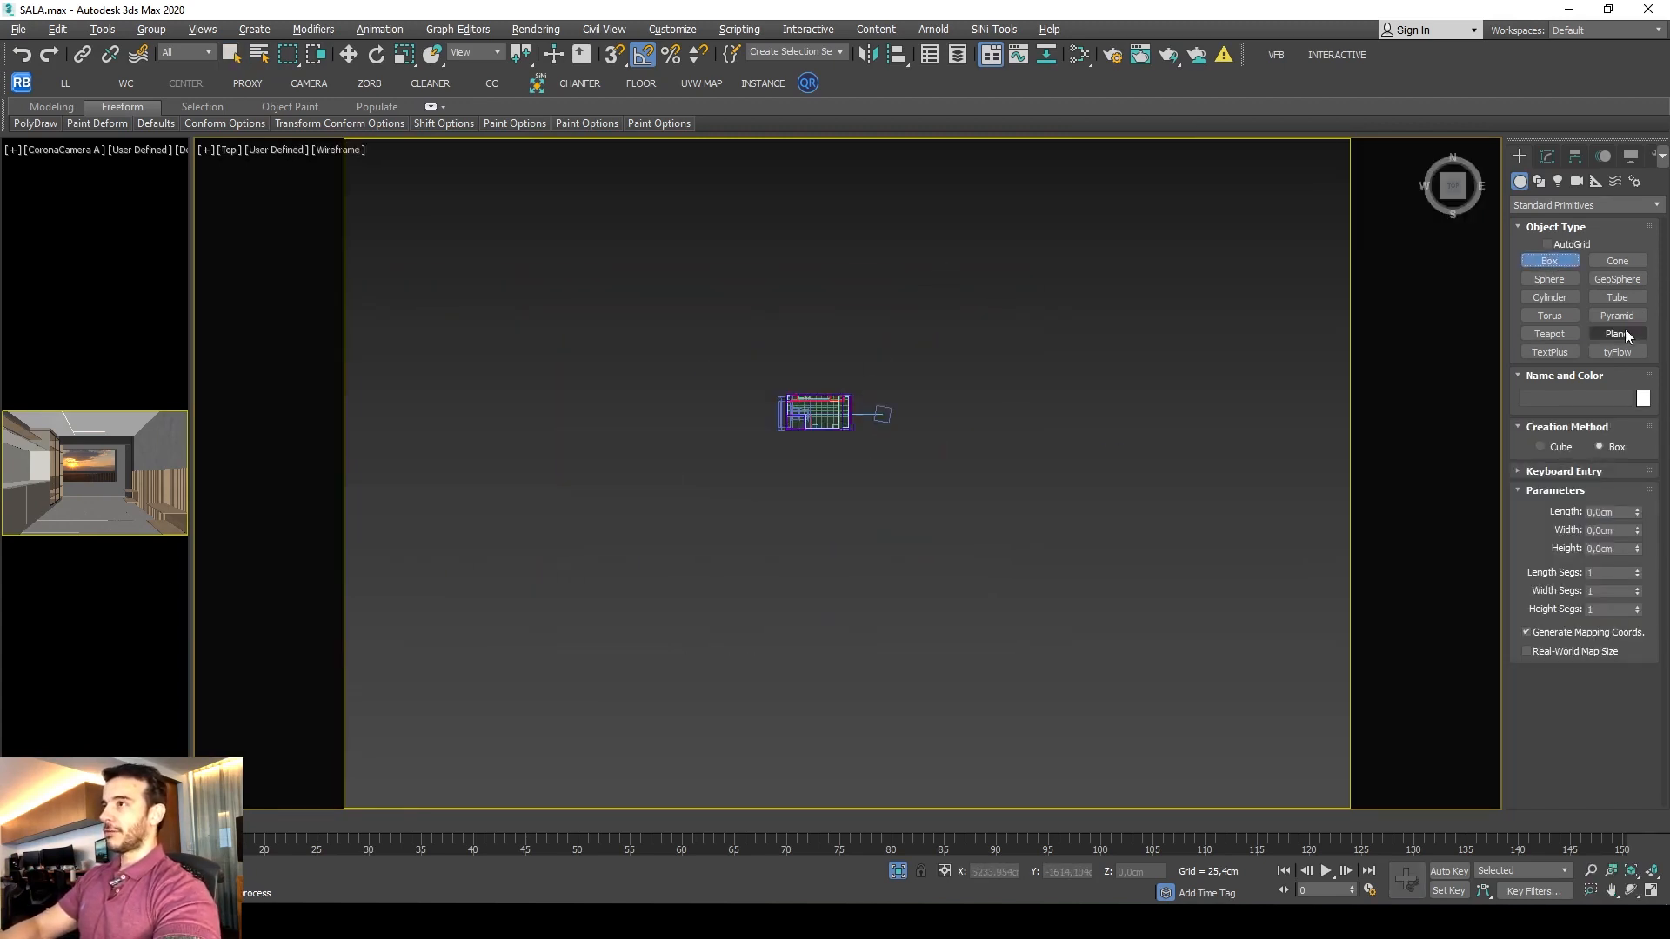
{"action": "left_click", "coordinate": [1615, 335]}
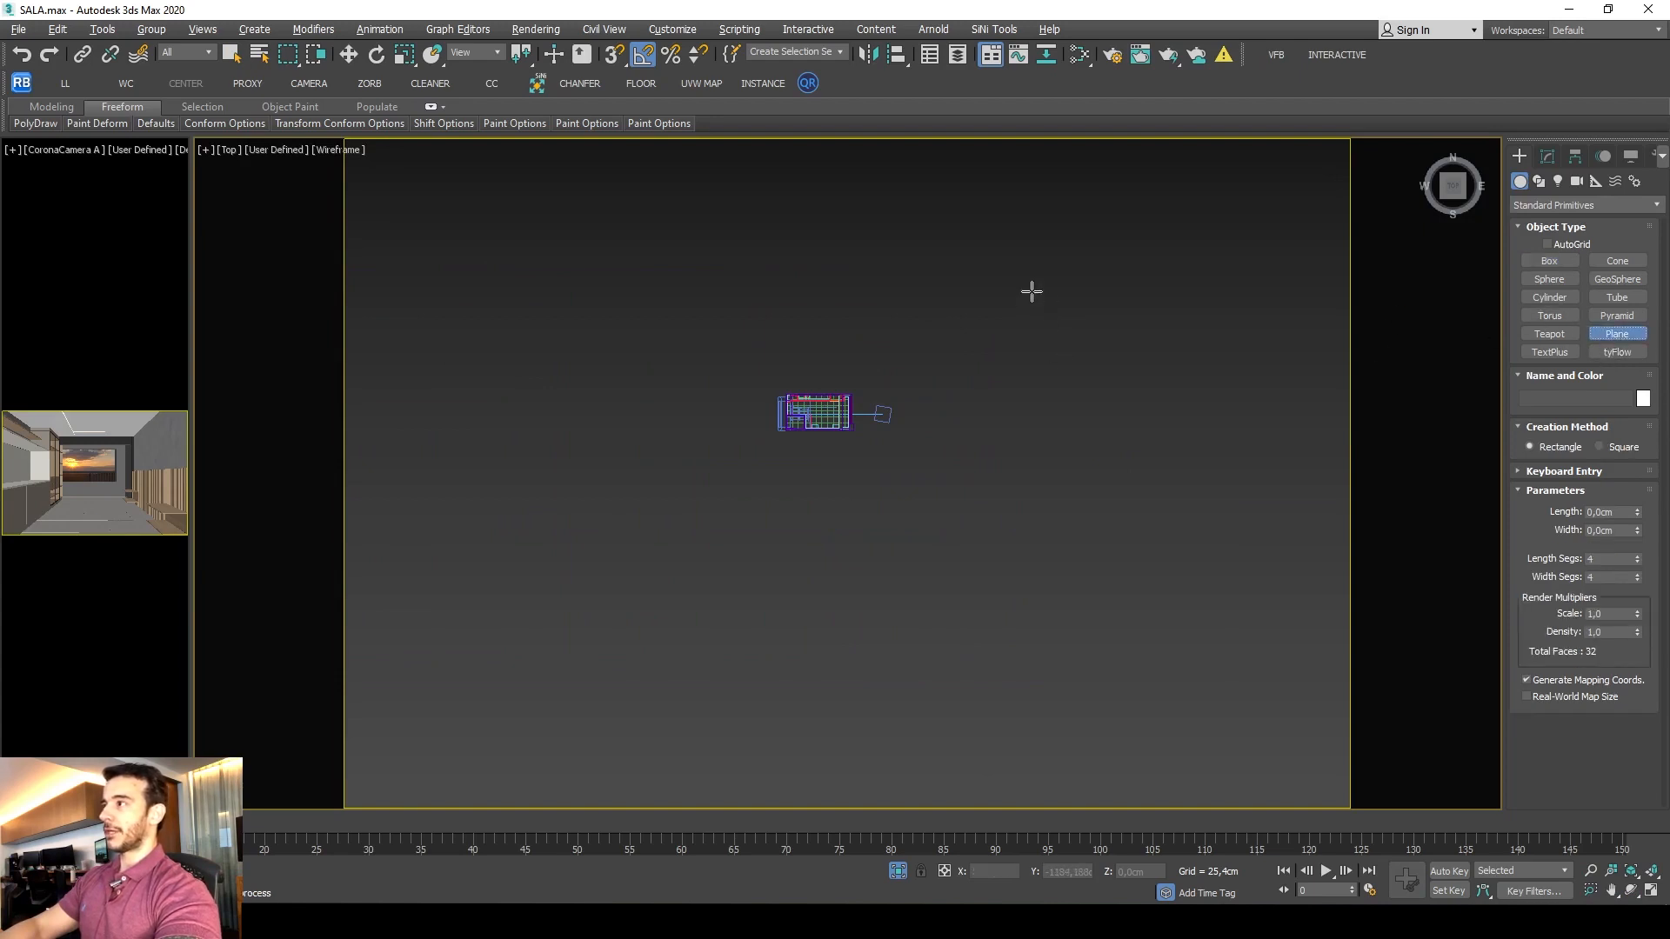
{"action": "left_click_drag", "start_coordinate": [1028, 283], "coordinate": [923, 566]}
Rotate the plane -90° about Y so it stands upright and position it facing the window end of the room.
{"action": "key", "text": "e"}
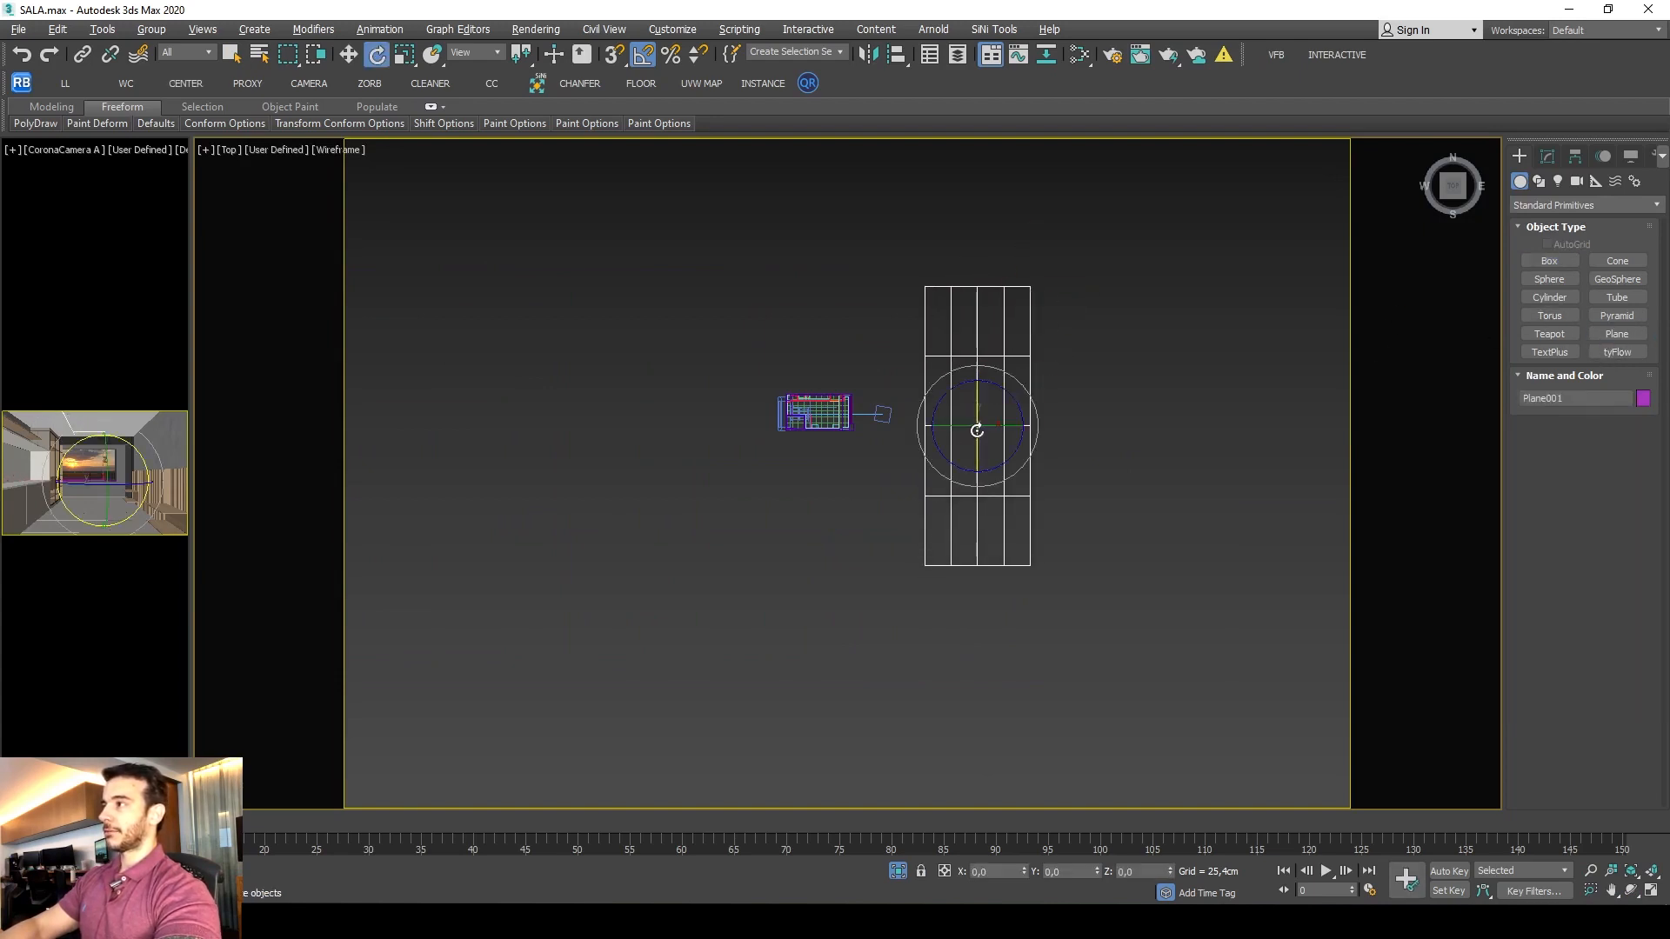
{"action": "left_click_drag", "start_coordinate": [996, 423], "coordinate": [886, 394]}
{"action": "key", "text": "w"}
{"action": "scroll", "coordinate": [852, 417], "scroll_direction": "up", "scroll_amount": 6}
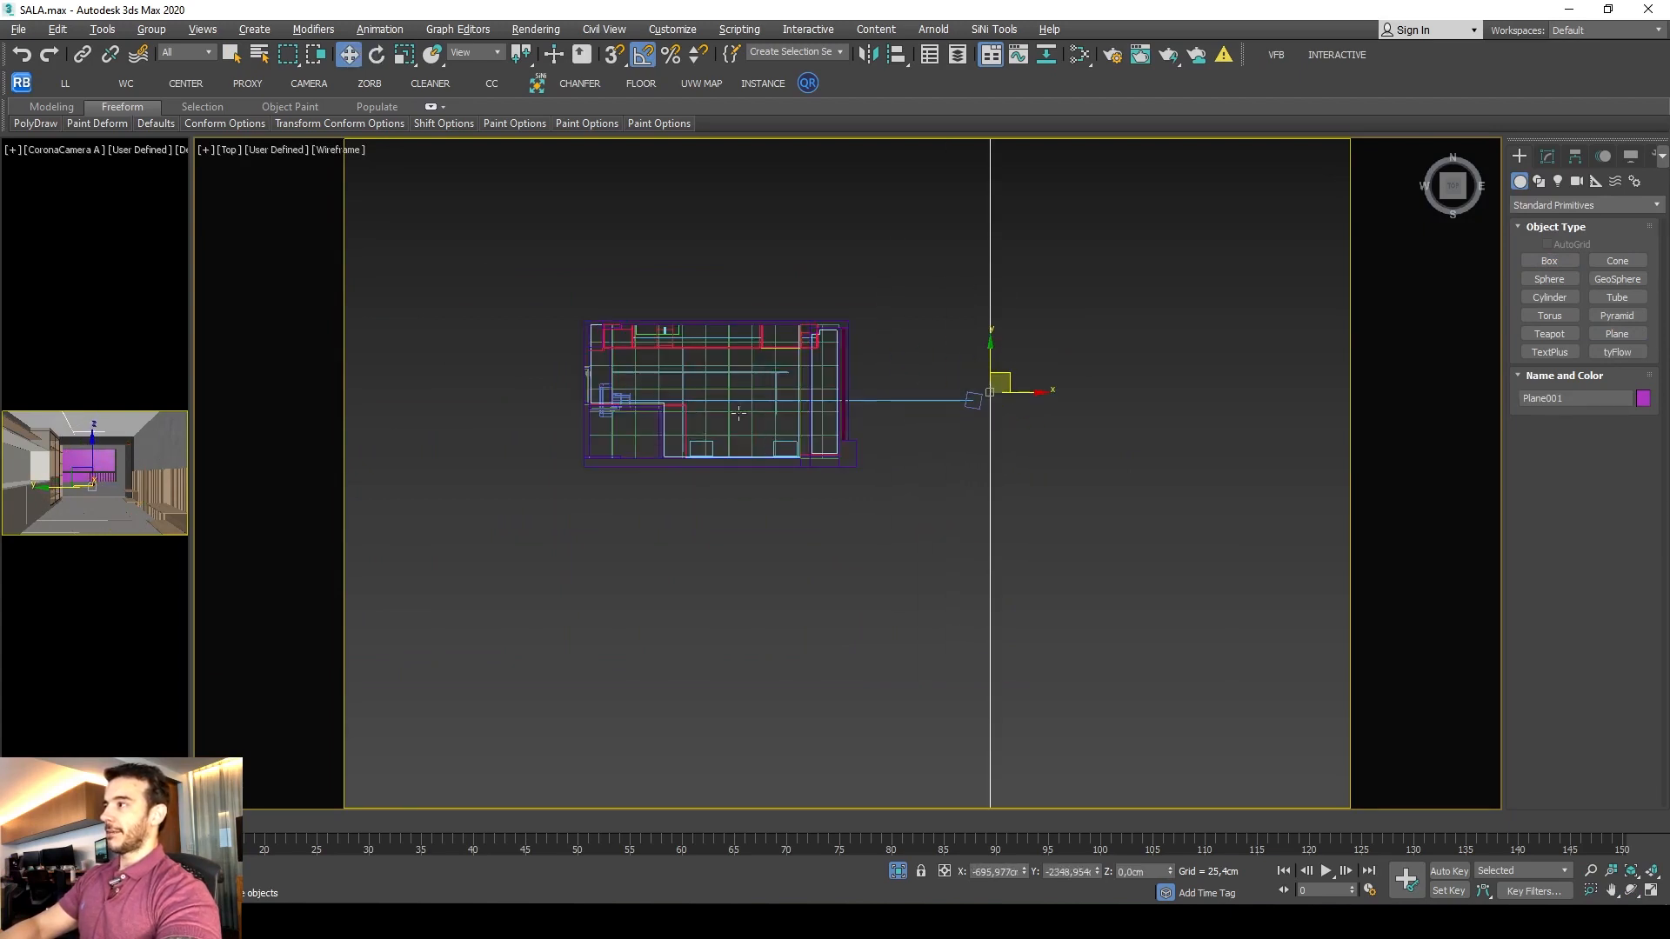
{"action": "scroll", "coordinate": [833, 411], "scroll_direction": "down", "scroll_amount": 5}
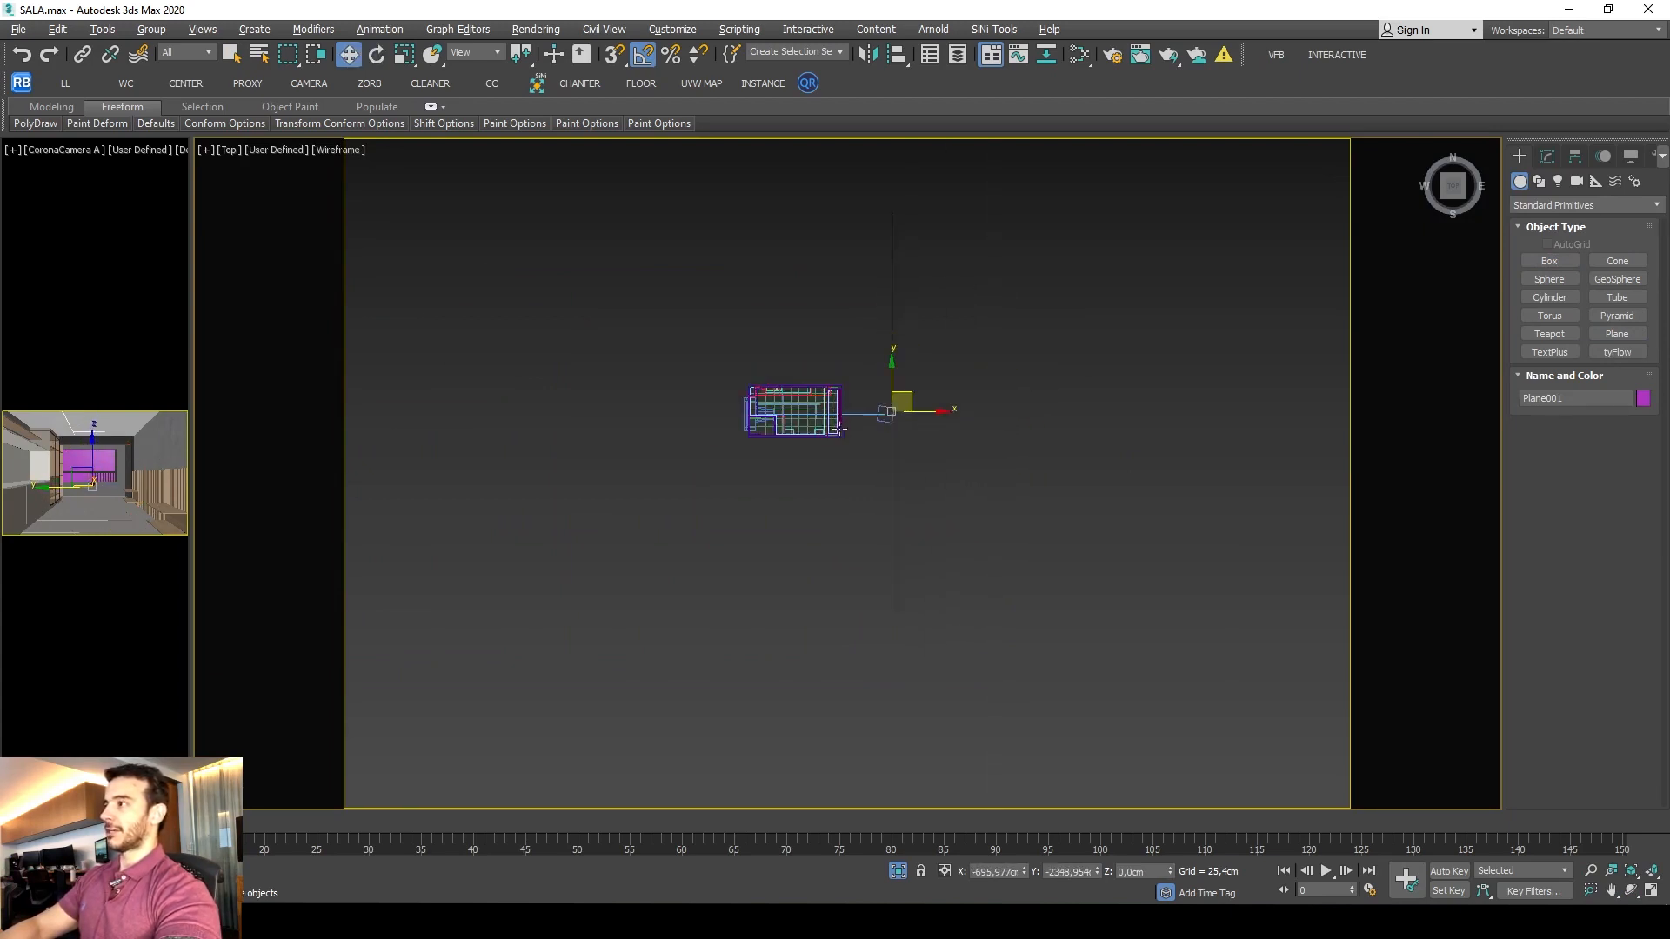
{"action": "middle_click_drag", "start_coordinate": [933, 402], "coordinate": [954, 489]}
{"action": "mouse_move", "coordinate": [928, 472]}
{"action": "left_mouse_down"}
{"action": "mouse_move", "coordinate": [972, 445]}
{"action": "mouse_move", "coordinate": [943, 400]}
{"action": "mouse_move", "coordinate": [966, 446]}
{"action": "mouse_move", "coordinate": [938, 472]}
{"action": "left_mouse_up"}
{"action": "key", "text": "e"}
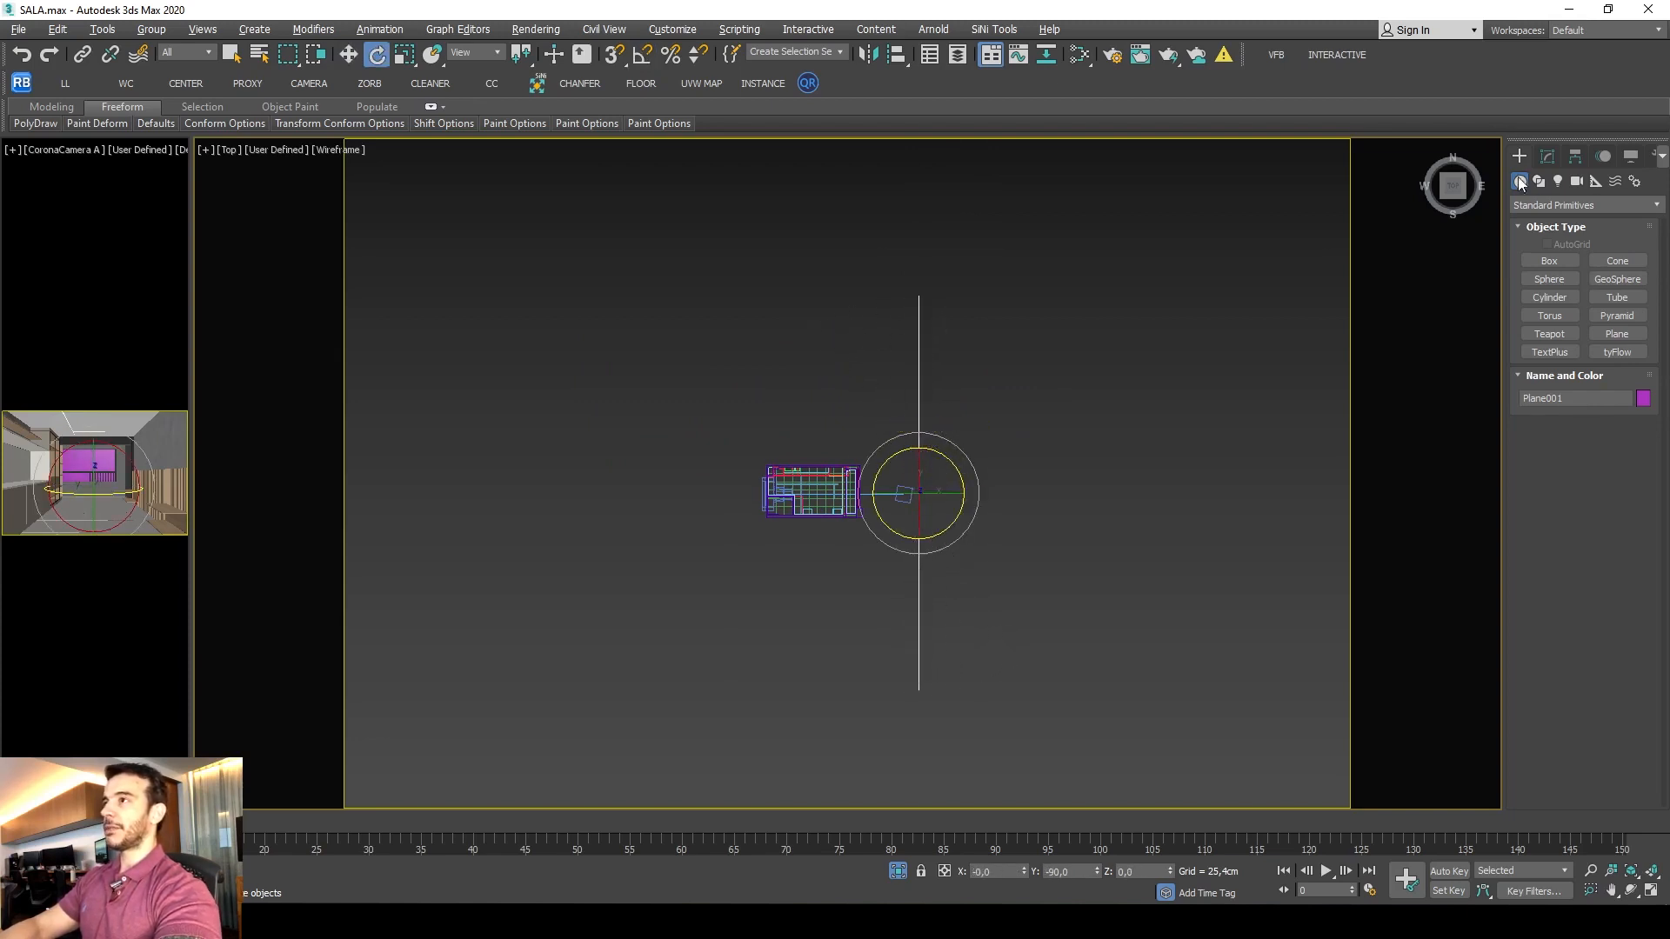
Reduce the plane to one length and one width segment and resize it to about 1782.5 by 1387.2 cm.
{"action": "left_click", "coordinate": [1546, 156]}
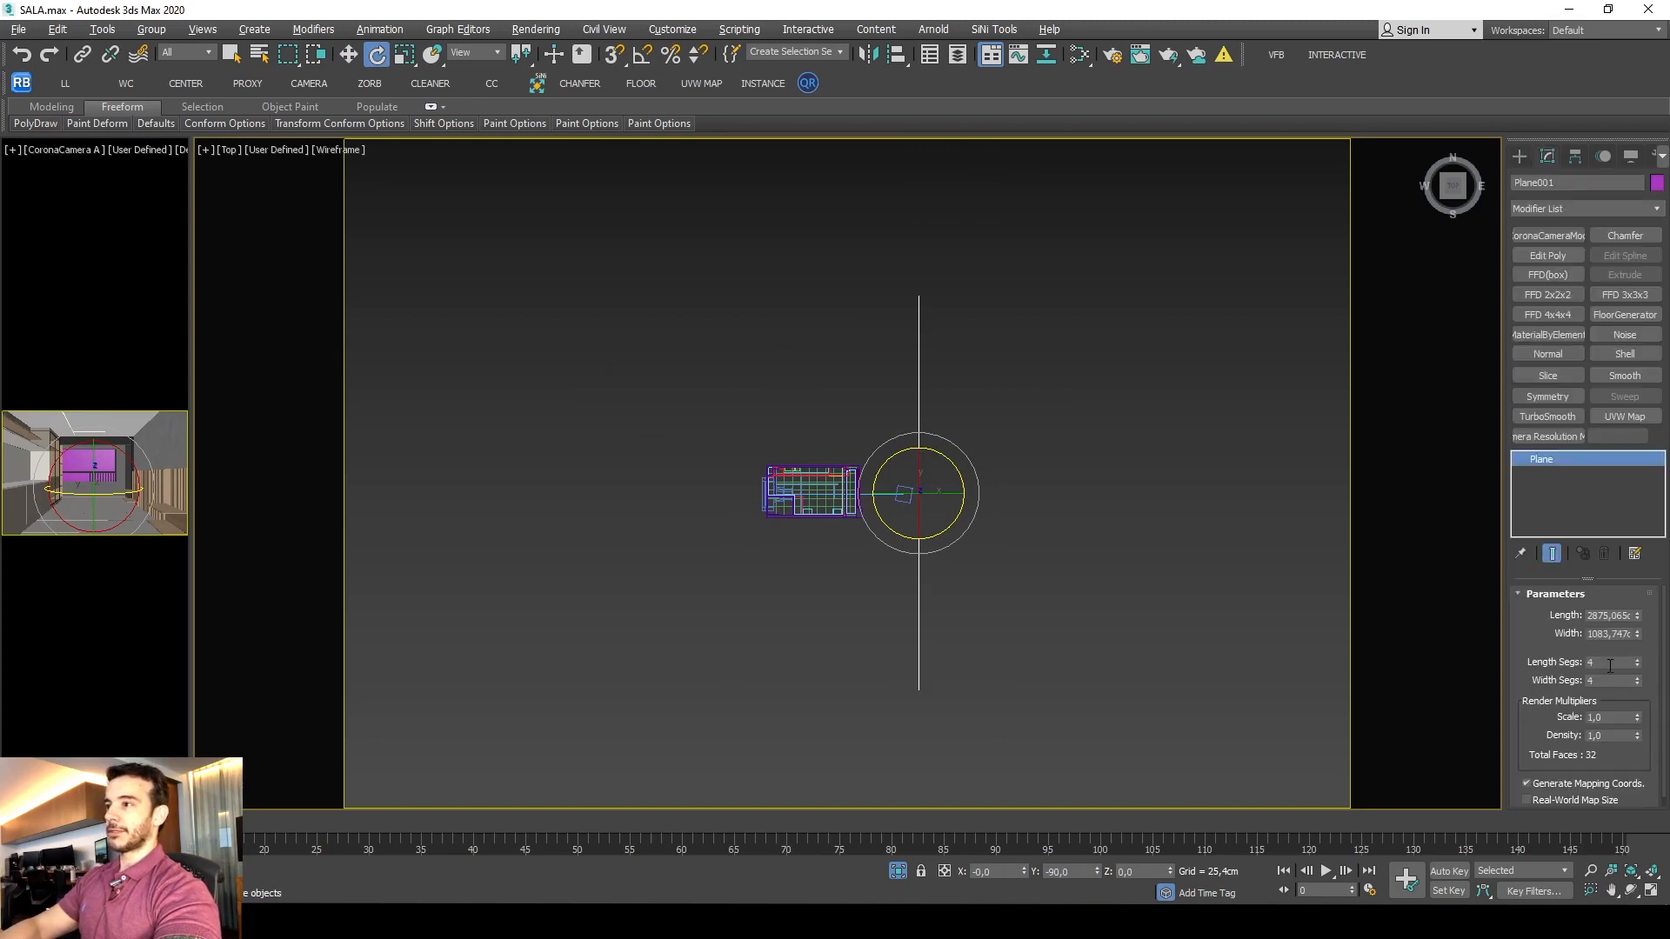
{"action": "type", "text": "1"}
{"action": "key", "text": "Tab"}
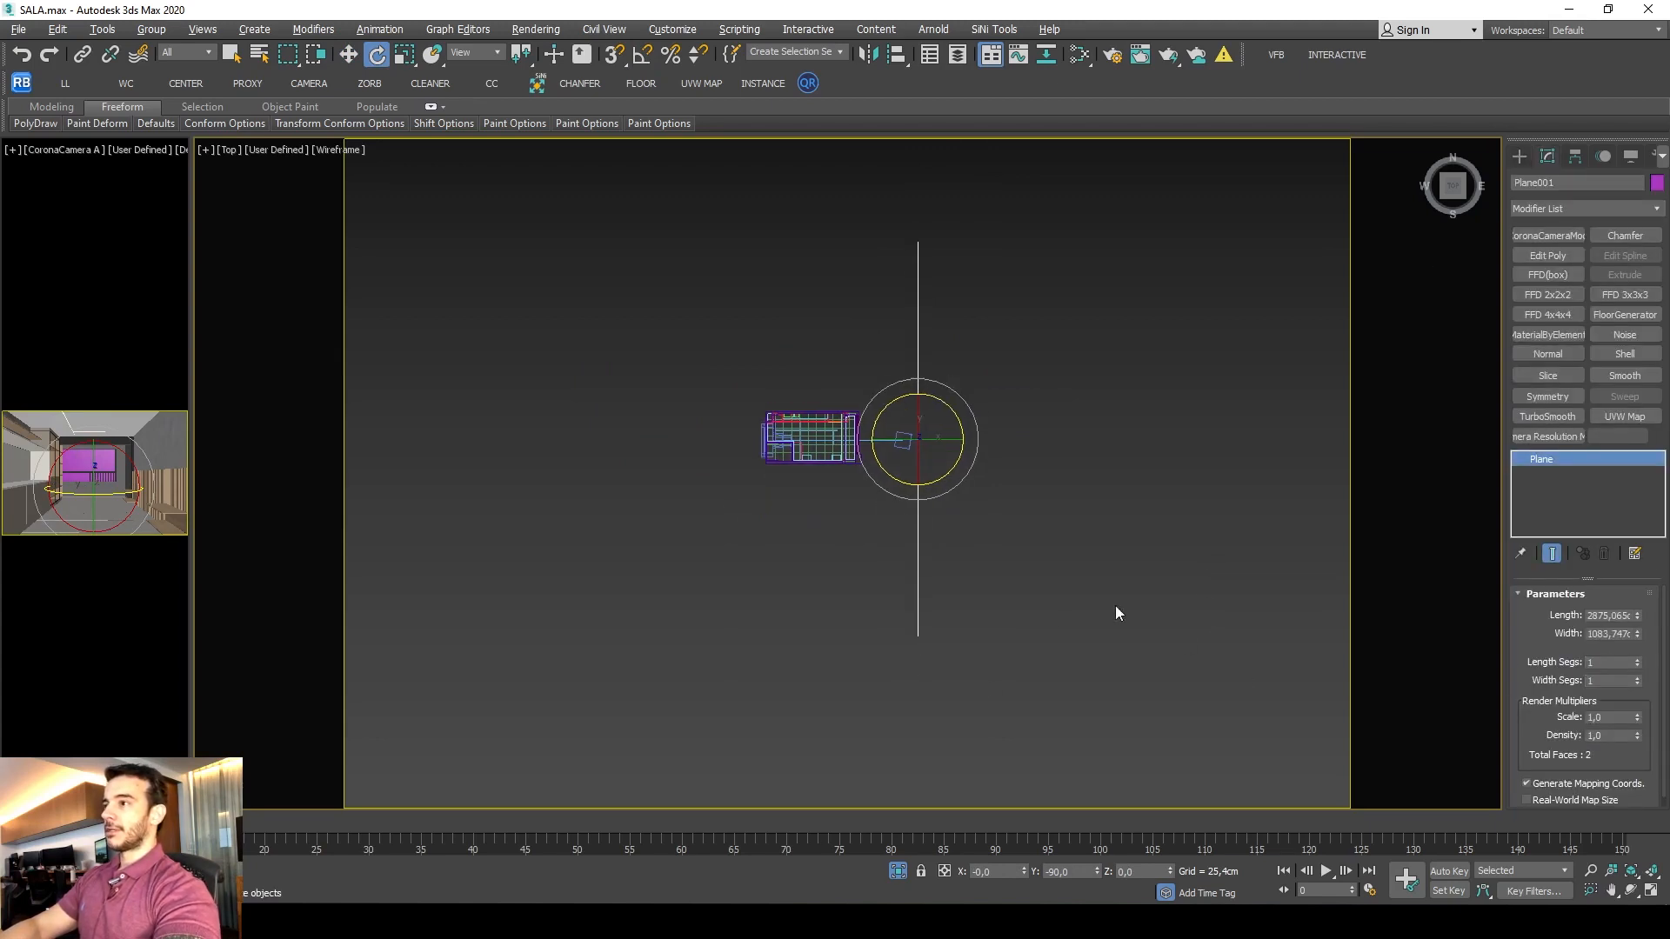
{"action": "middle_click_drag", "start_coordinate": [1114, 608], "coordinate": [1387, 628], "text": "alt"}
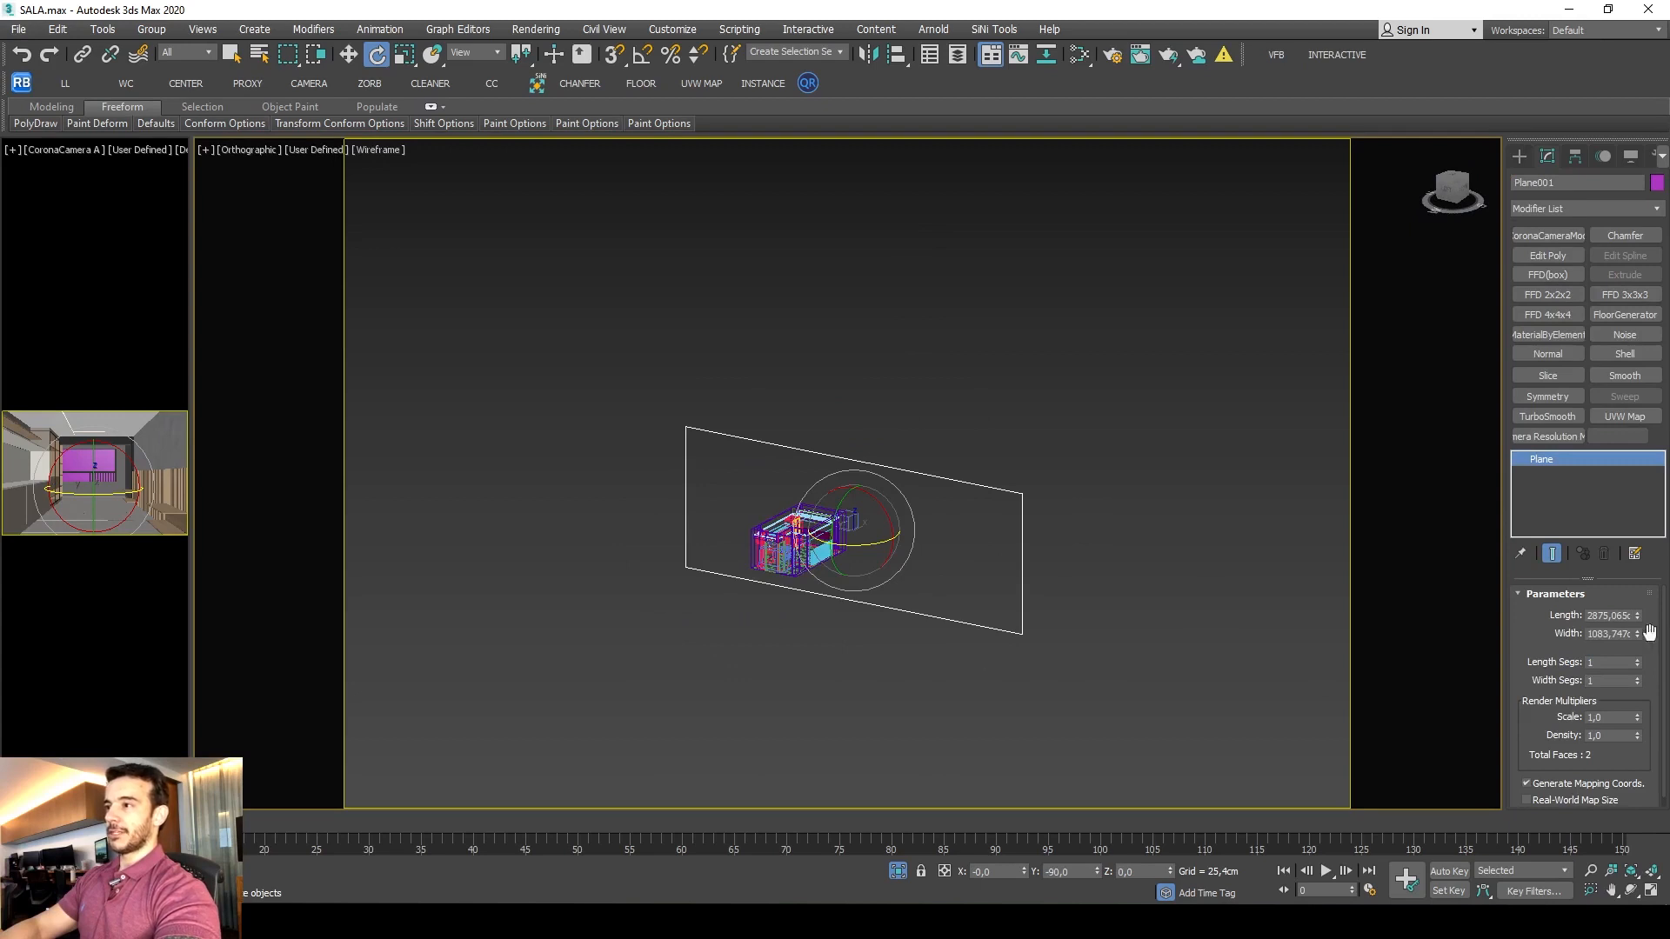
{"action": "mouse_move", "coordinate": [1636, 635]}
{"action": "left_mouse_down"}
{"action": "mouse_move", "coordinate": [1638, 620]}
{"action": "mouse_move", "coordinate": [1639, 650]}
{"action": "left_mouse_up"}
Move the plane farther away from the window along X and return to the shaded camera view.
{"action": "key", "text": "t"}
{"action": "key", "text": "w"}
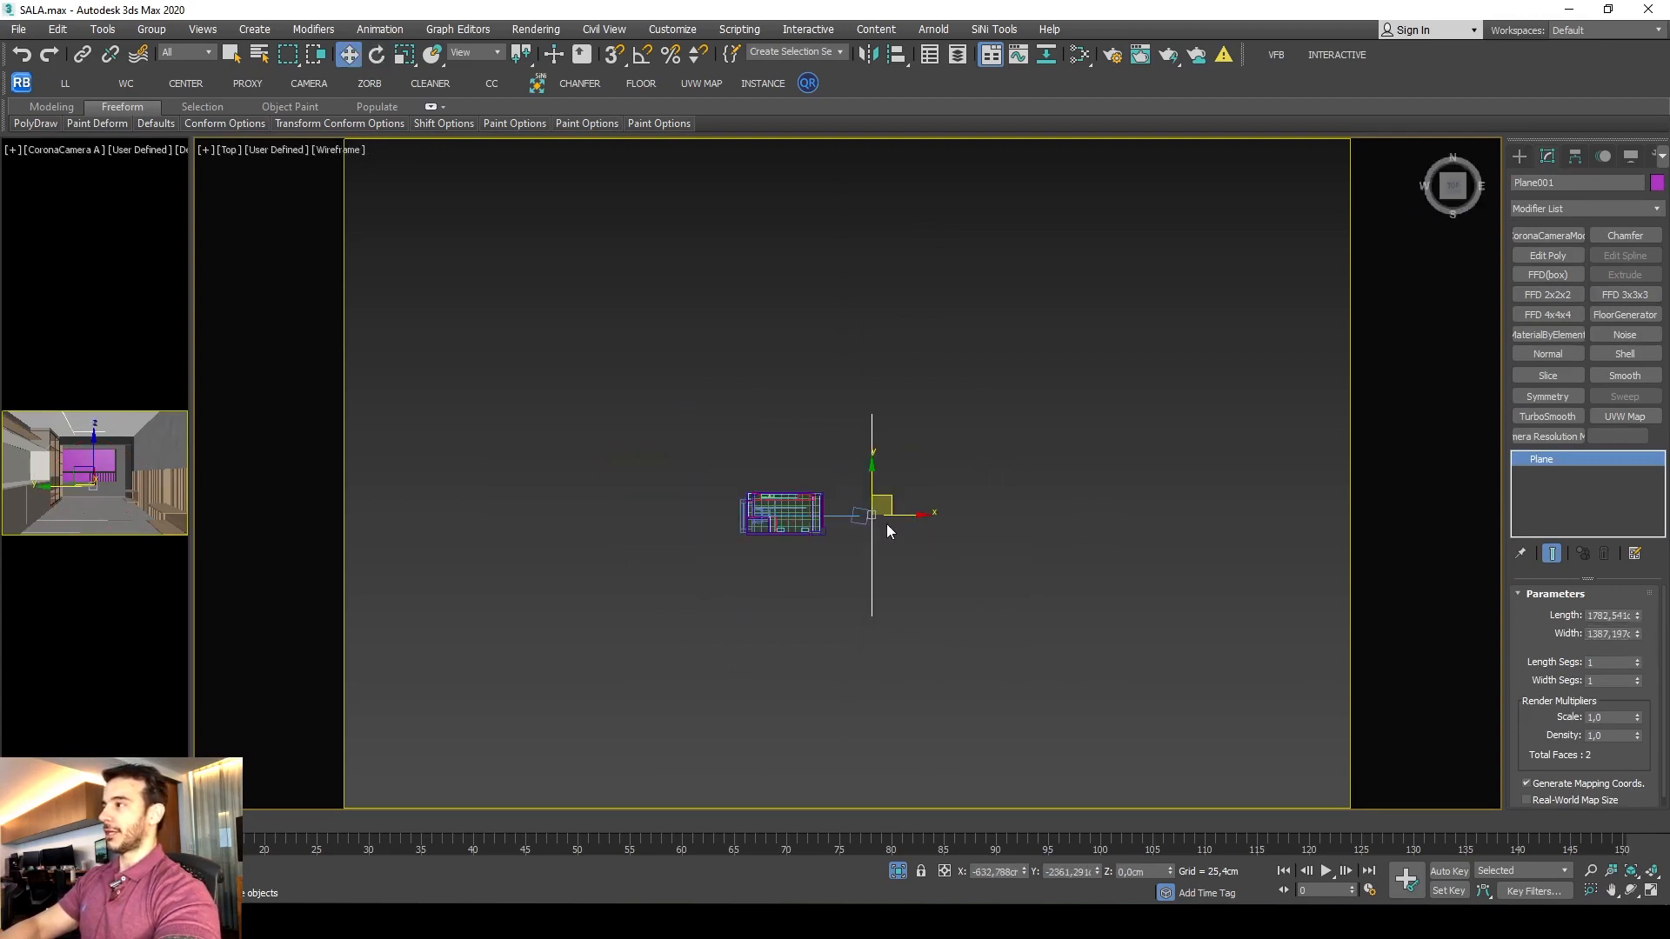
{"action": "left_click_drag", "start_coordinate": [931, 516], "coordinate": [972, 517]}
{"action": "middle_click_drag", "start_coordinate": [834, 525], "coordinate": [827, 562]}
{"action": "key", "text": "c"}
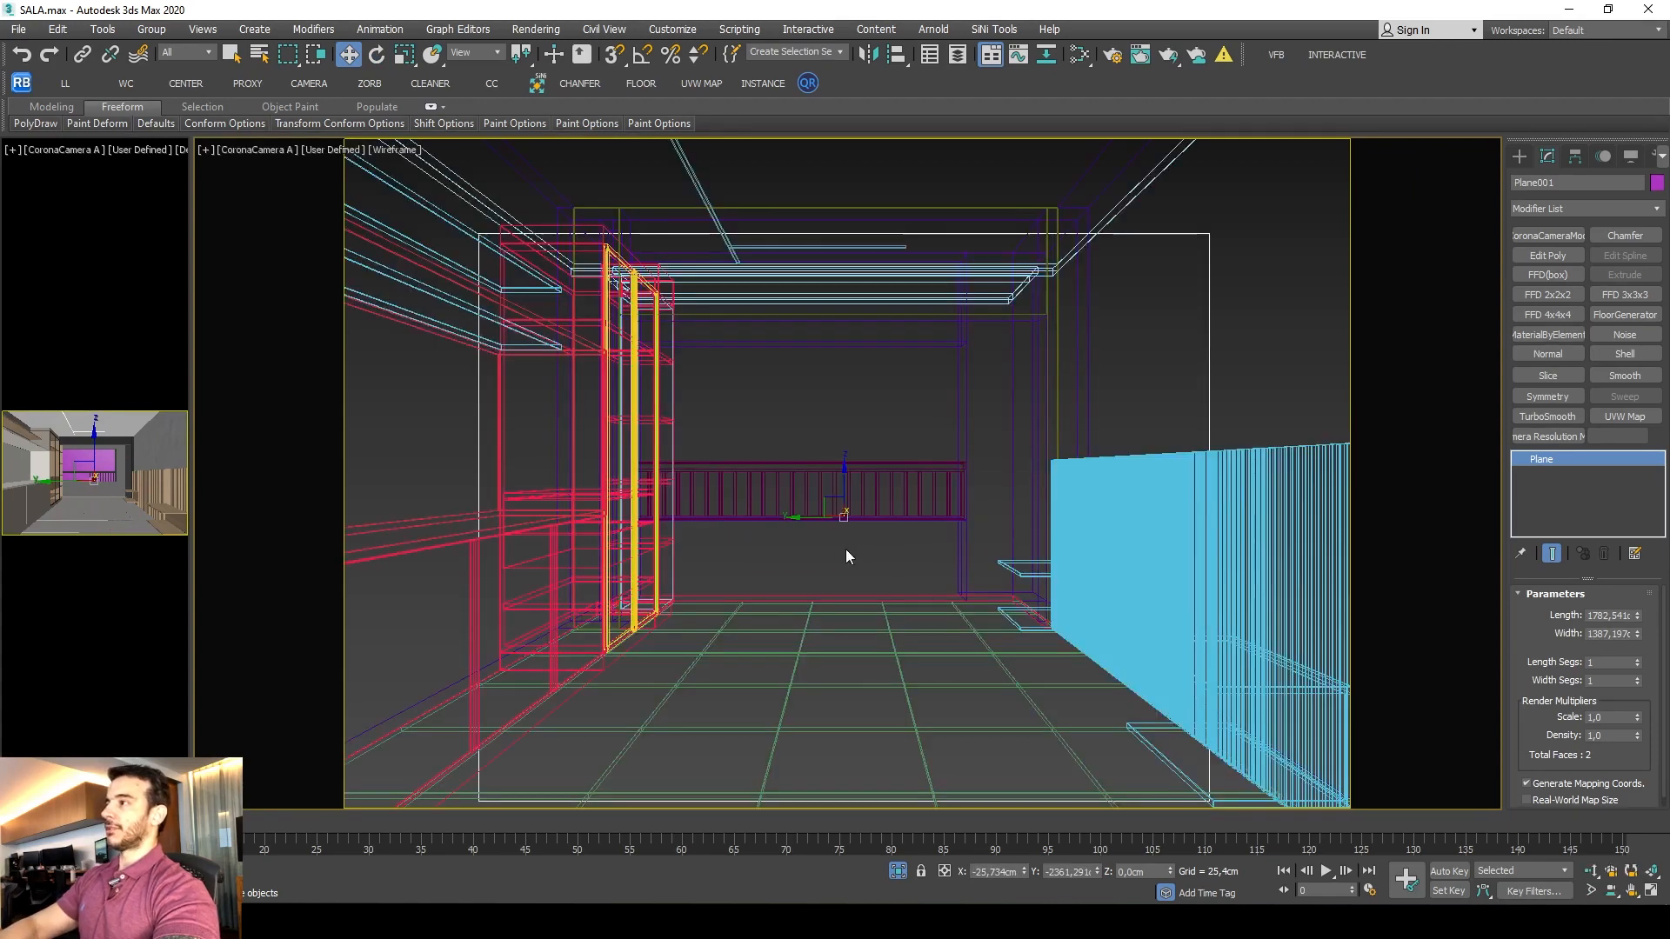
{"action": "key", "text": "F3"}
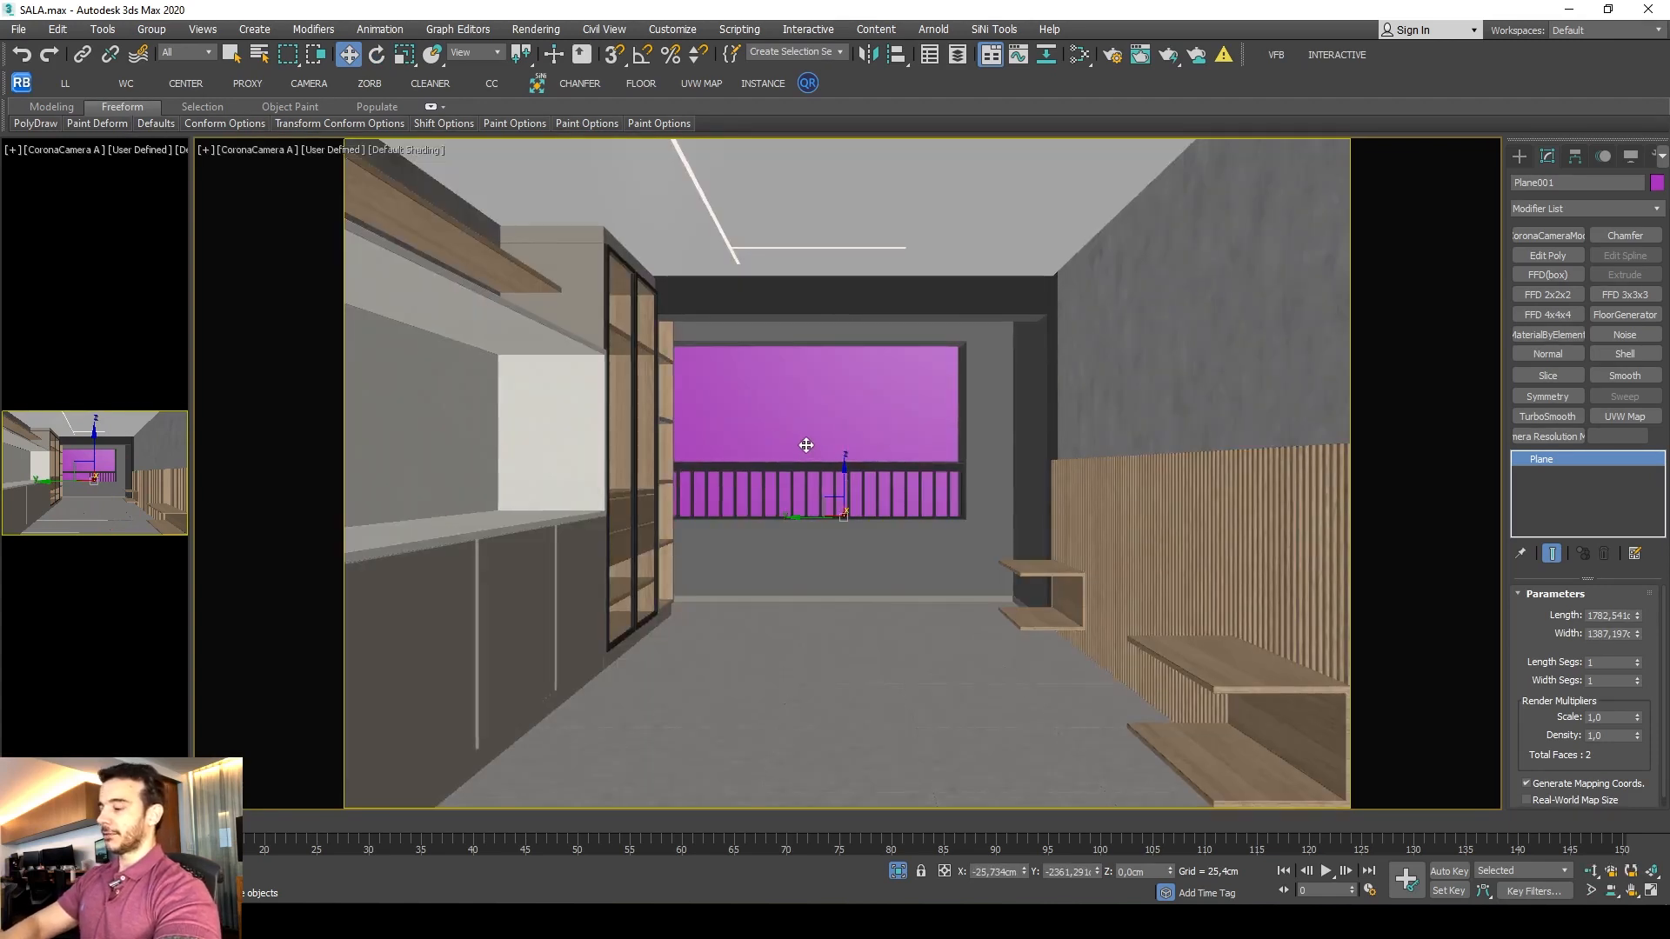
Create a CoronaLightMtl in the Slate Material Editor and disable its Emit Light option.
{"action": "key", "text": "m"}
{"action": "right_click", "coordinate": [1010, 321]}
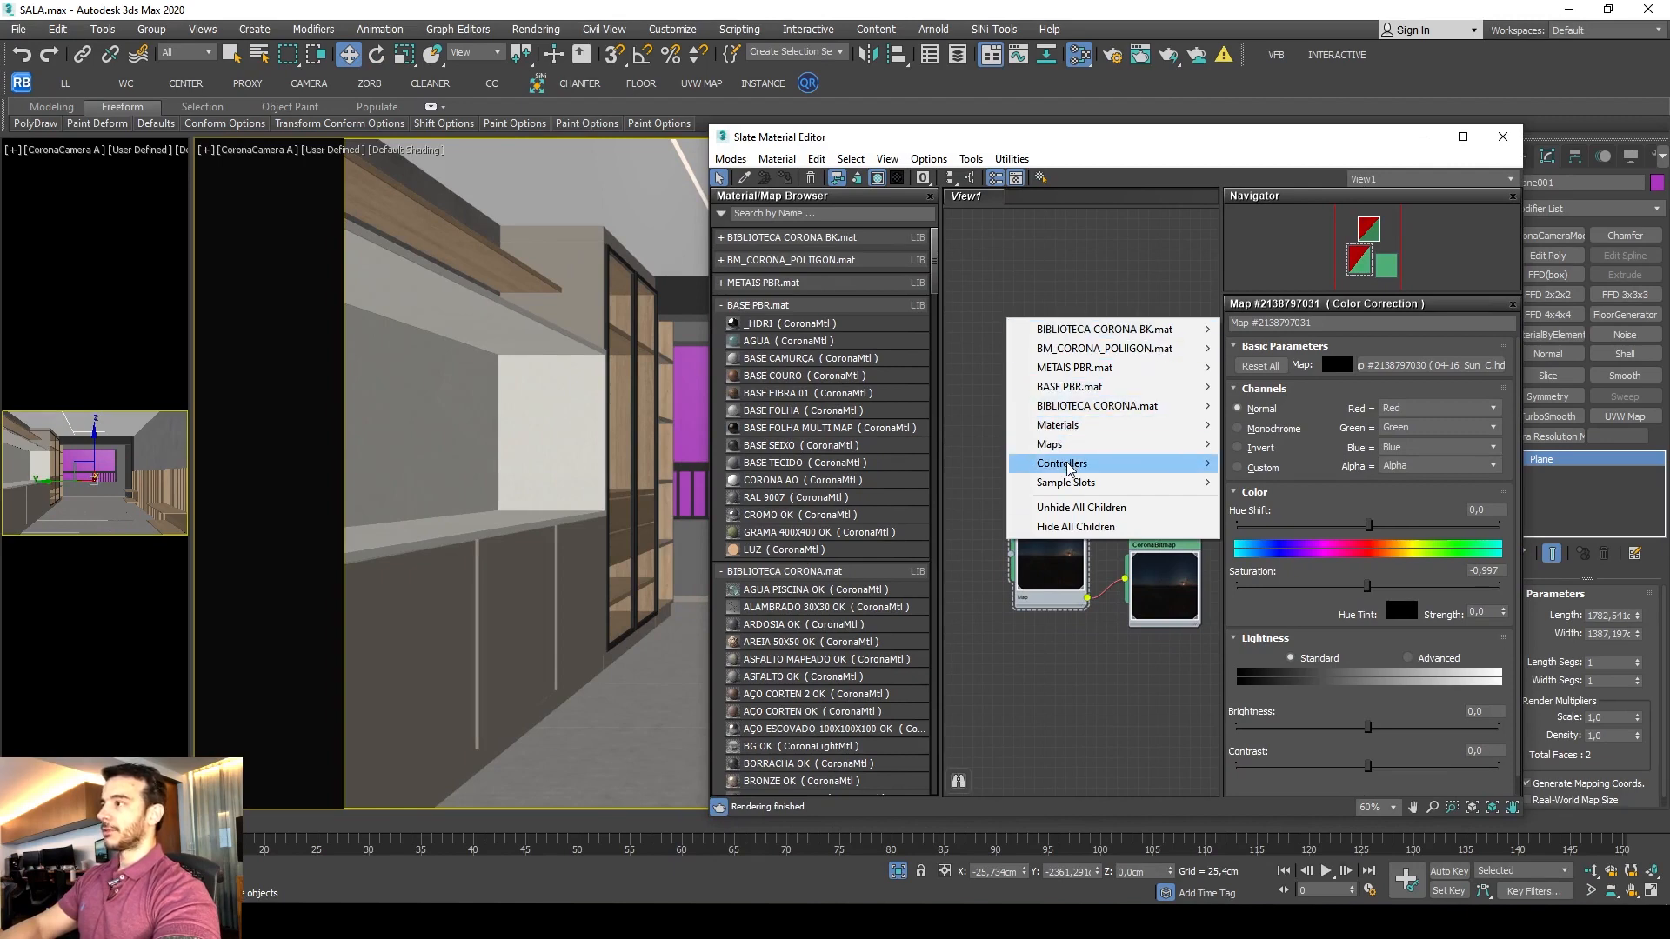
{"action": "mouse_move", "coordinate": [1070, 429]}
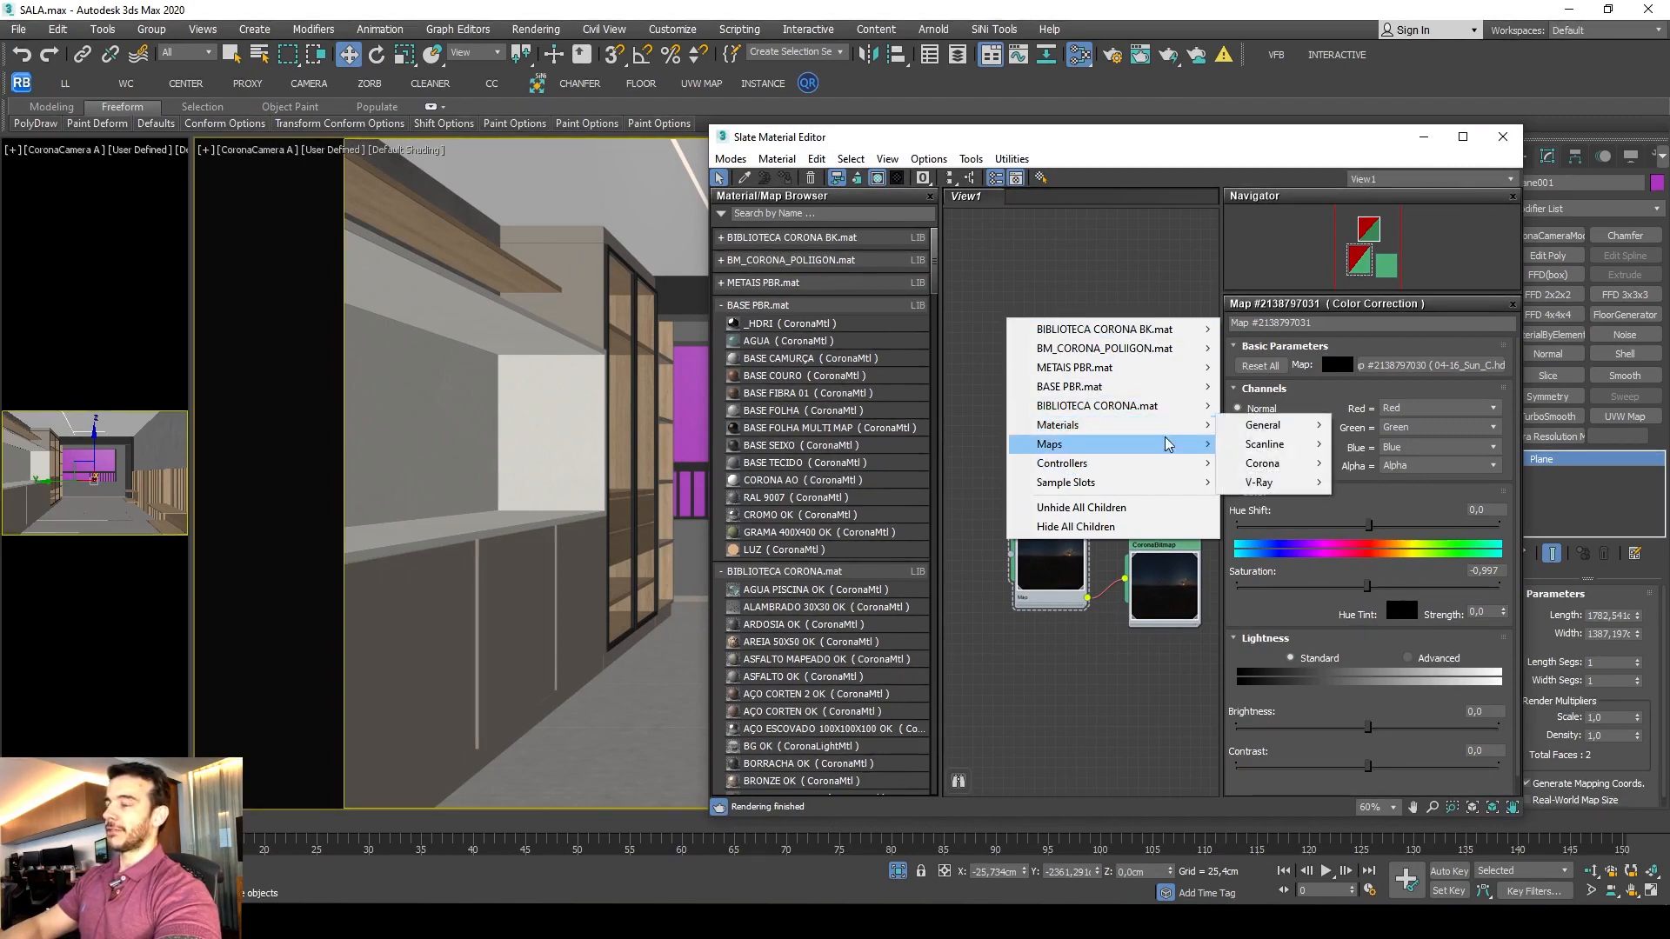
{"action": "mouse_move", "coordinate": [1261, 465]}
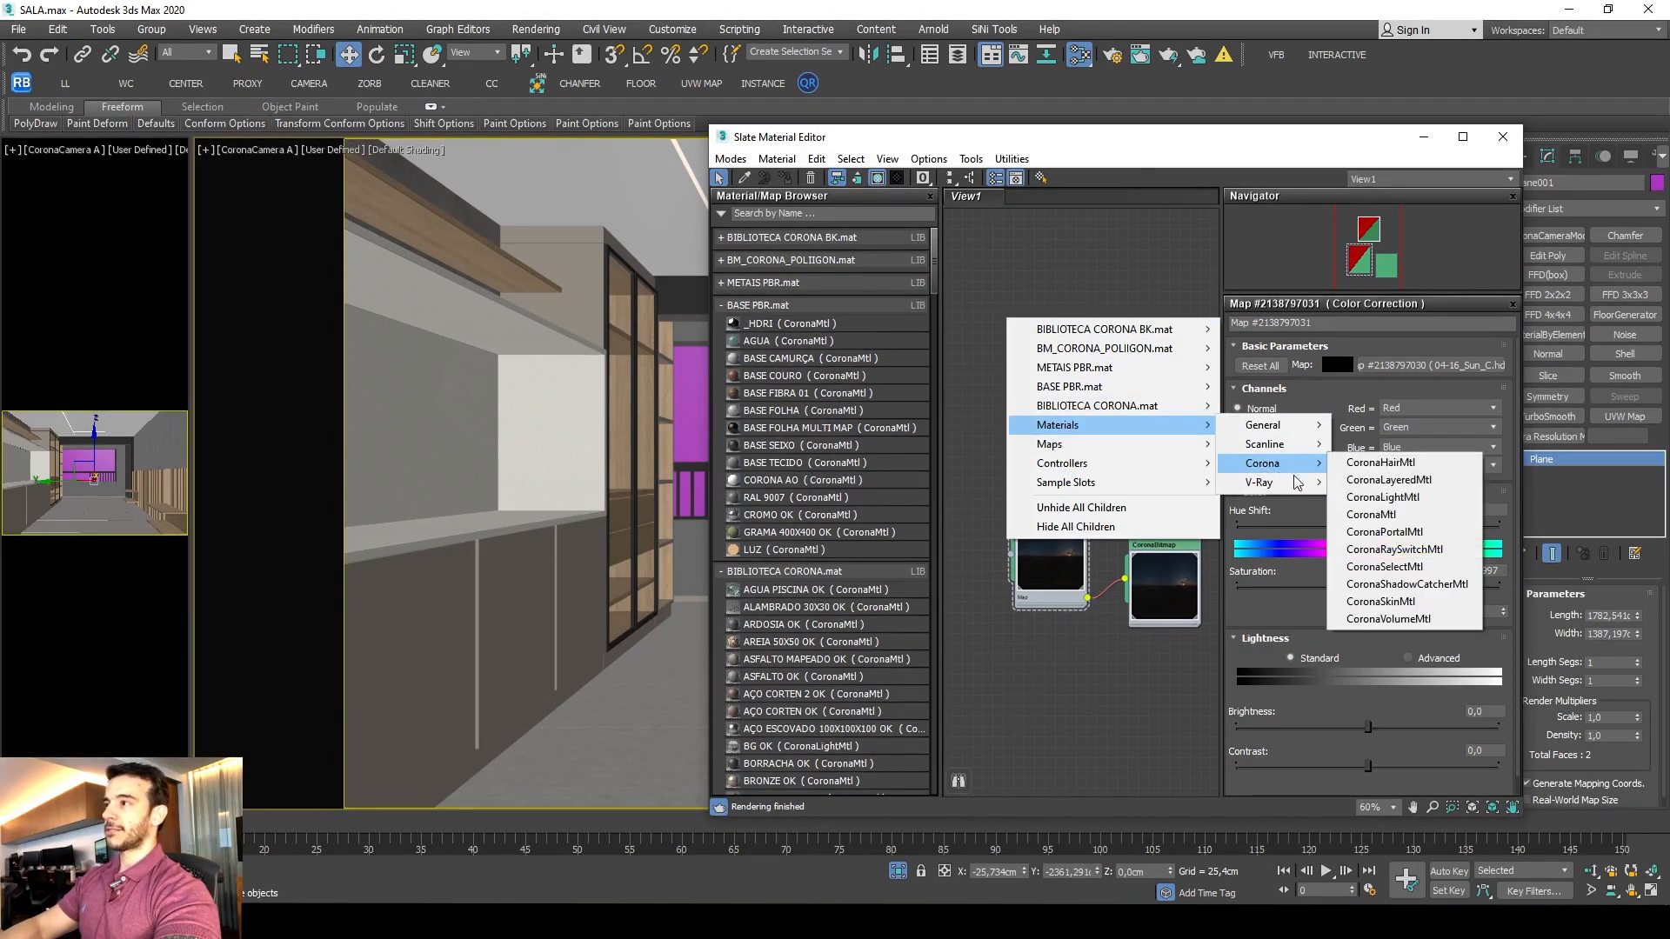
{"action": "left_click", "coordinate": [1388, 497]}
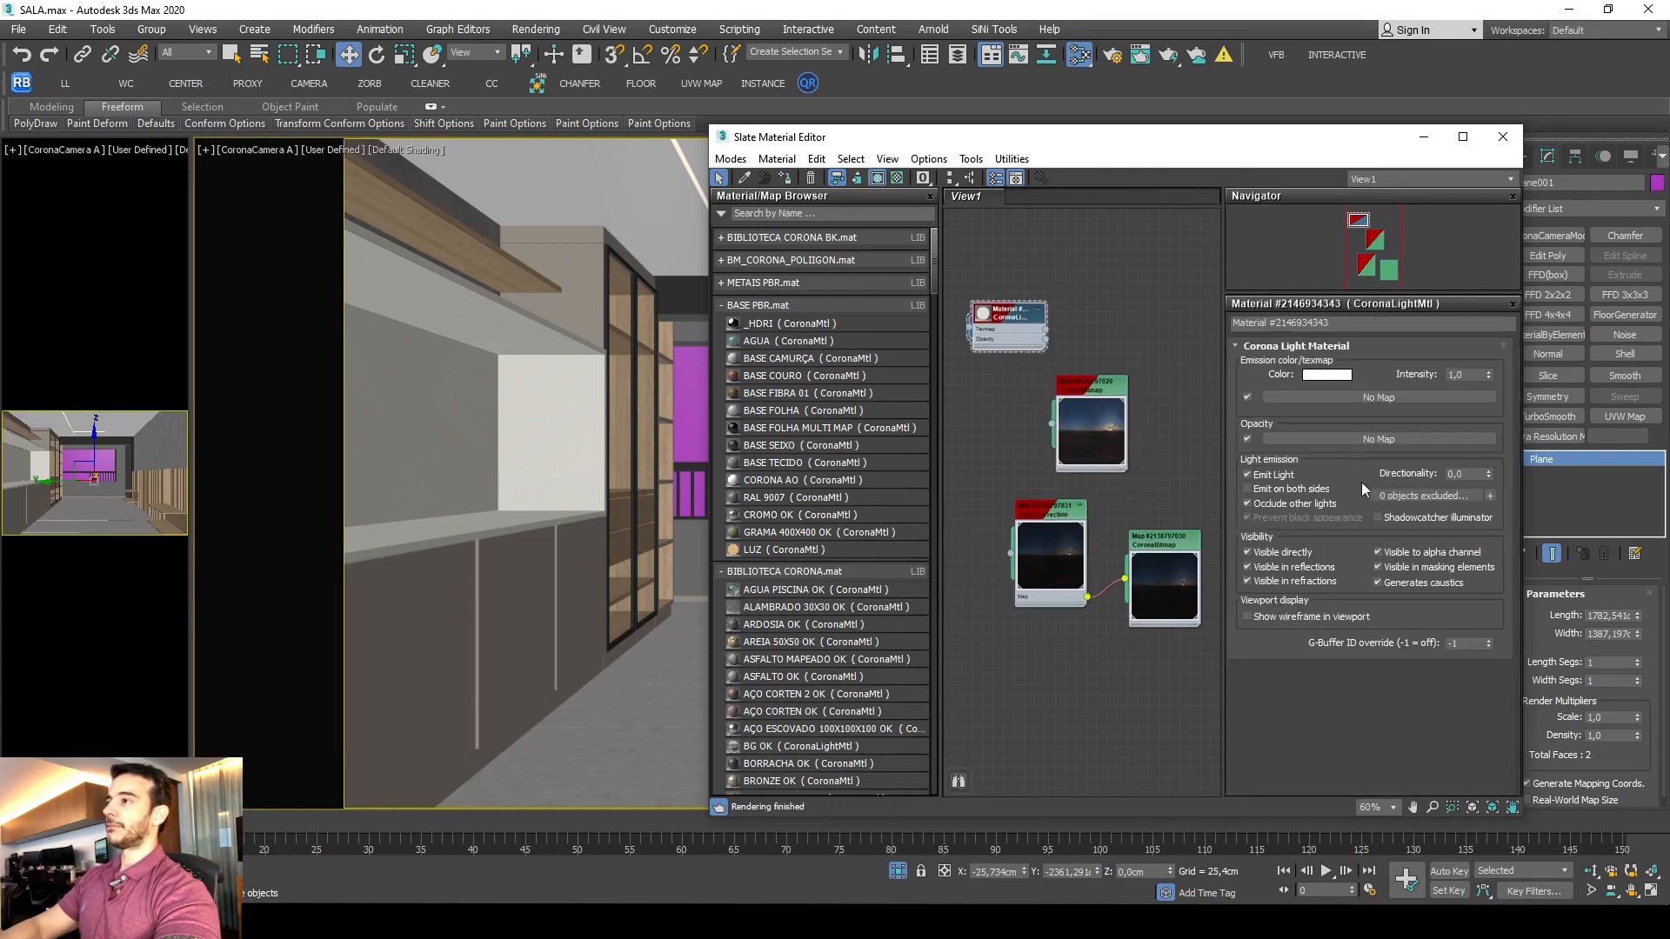
{"action": "left_click", "coordinate": [1272, 477]}
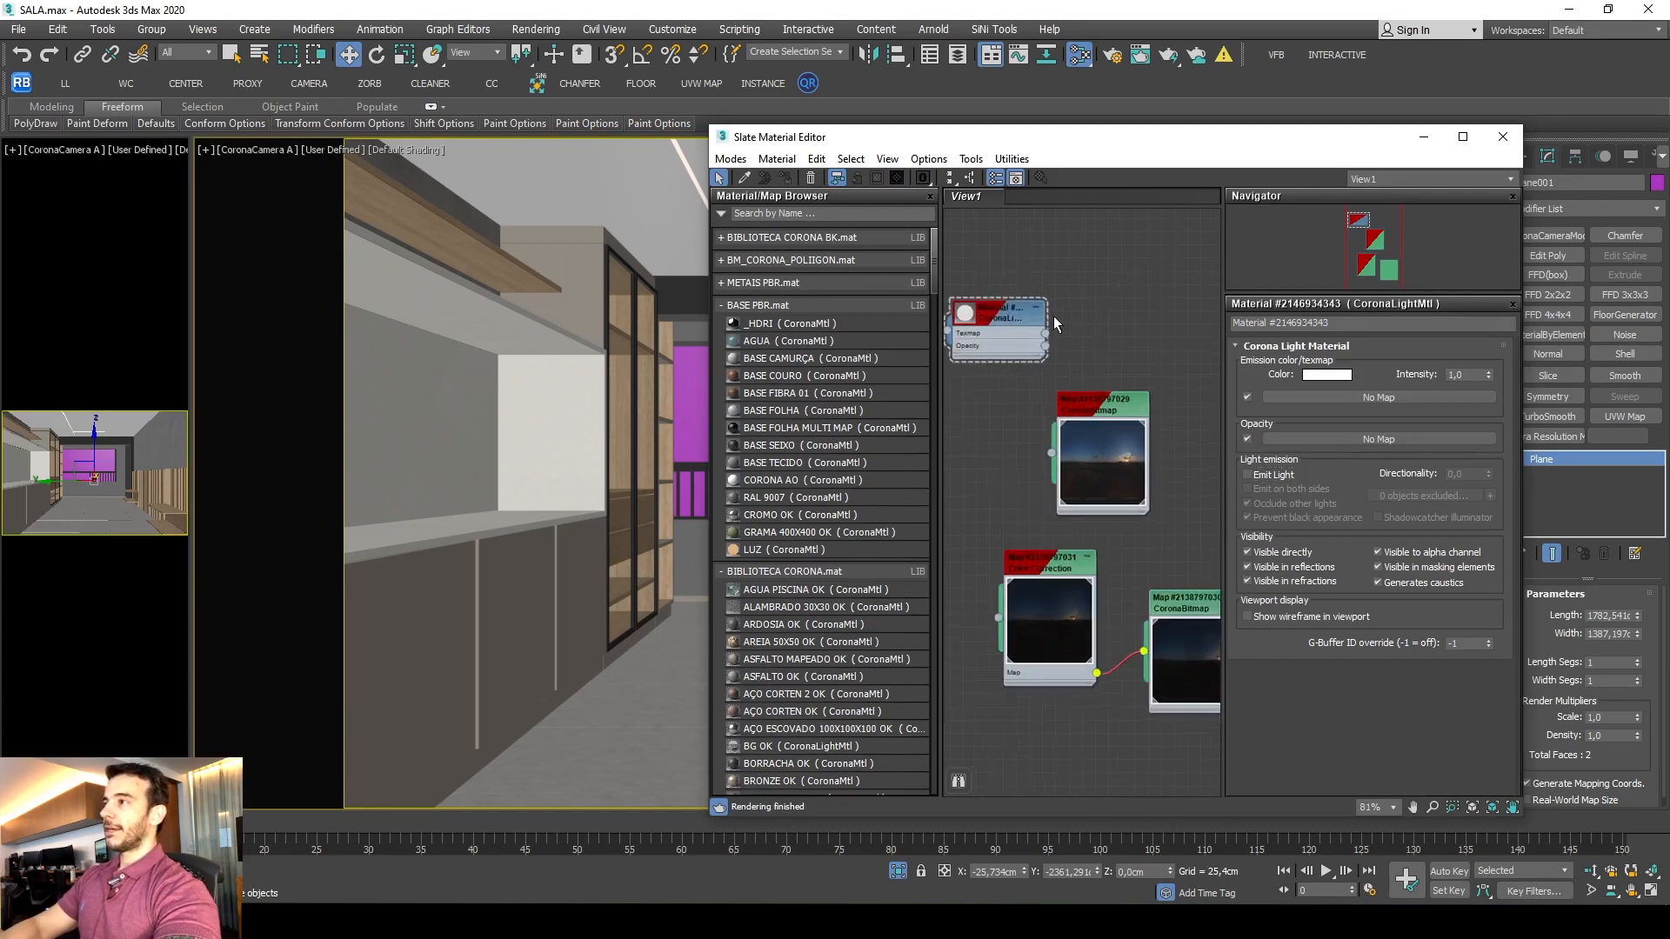
Load BACKGROUND SUNSET .jpg from the FUNDOS\SUNSET folder as a Bitmap in the light material's emission texmap.
{"action": "left_click", "coordinate": [1431, 398]}
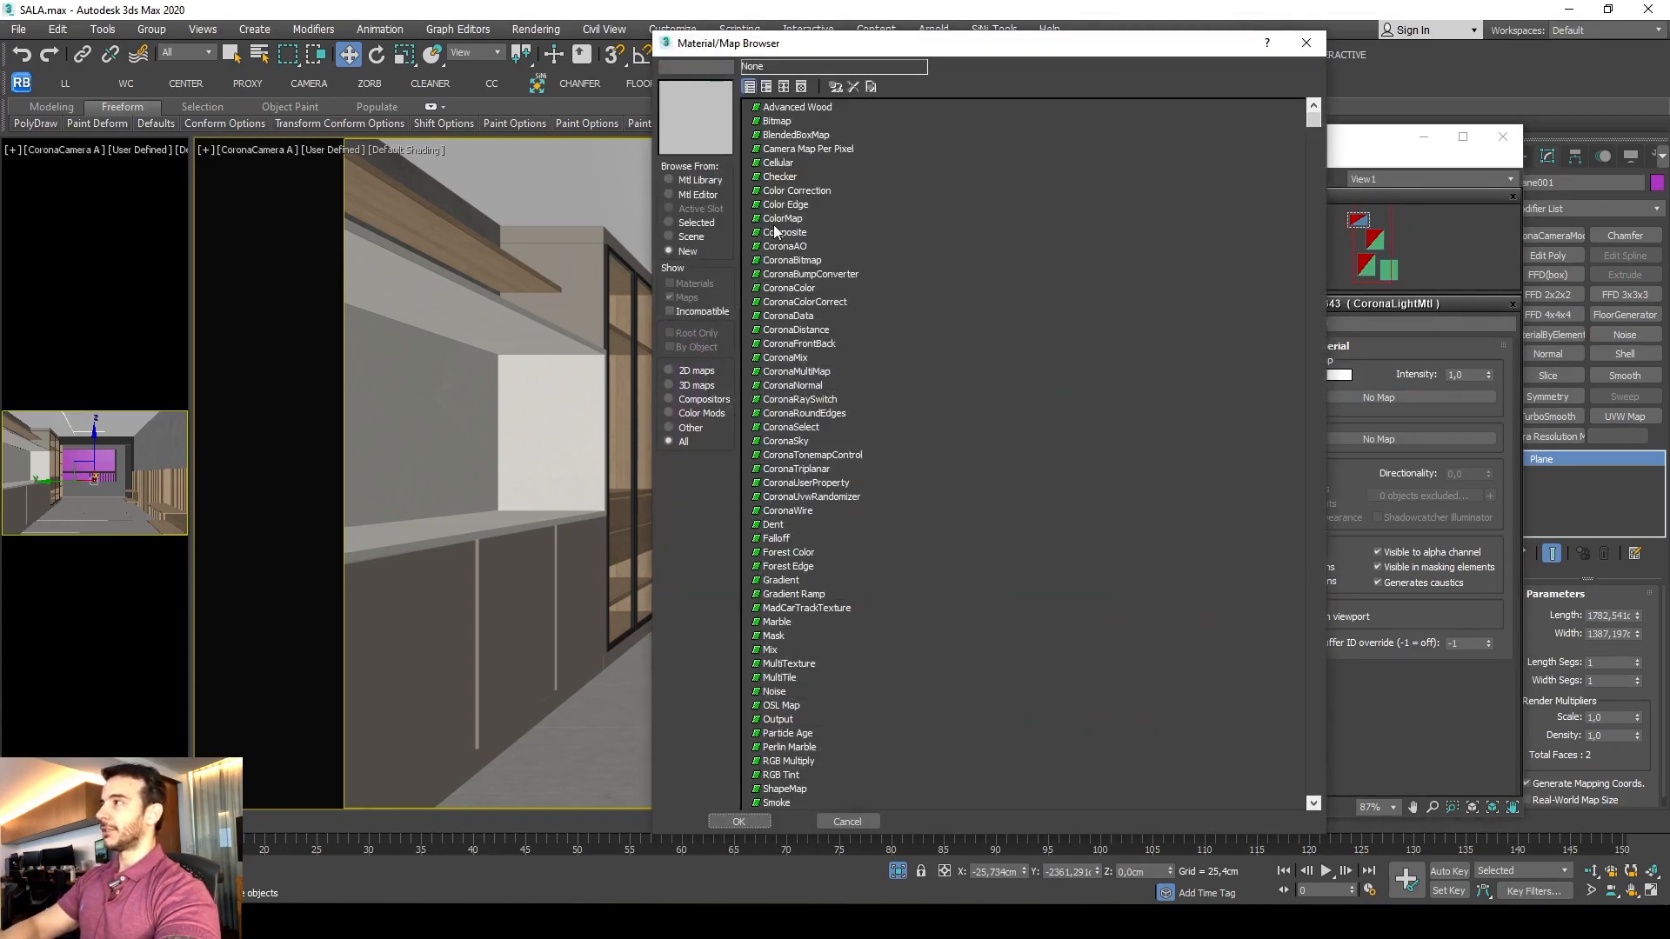
{"action": "double_click", "coordinate": [777, 122]}
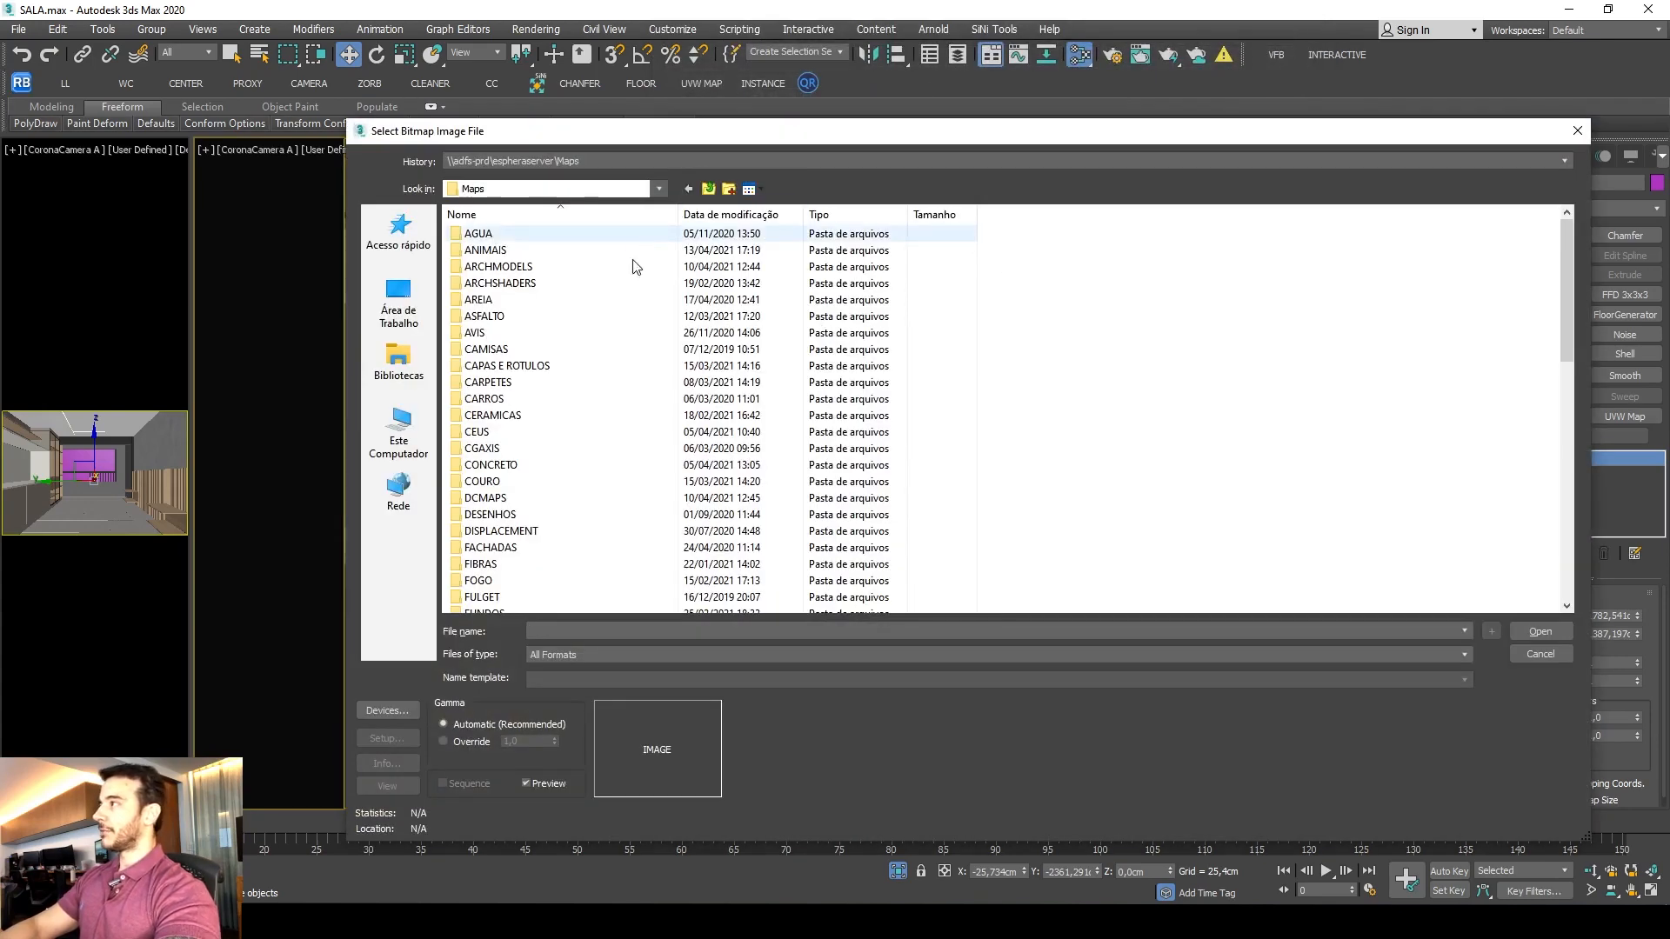
{"action": "left_click", "coordinate": [661, 372]}
{"action": "type", "text": "fun"}
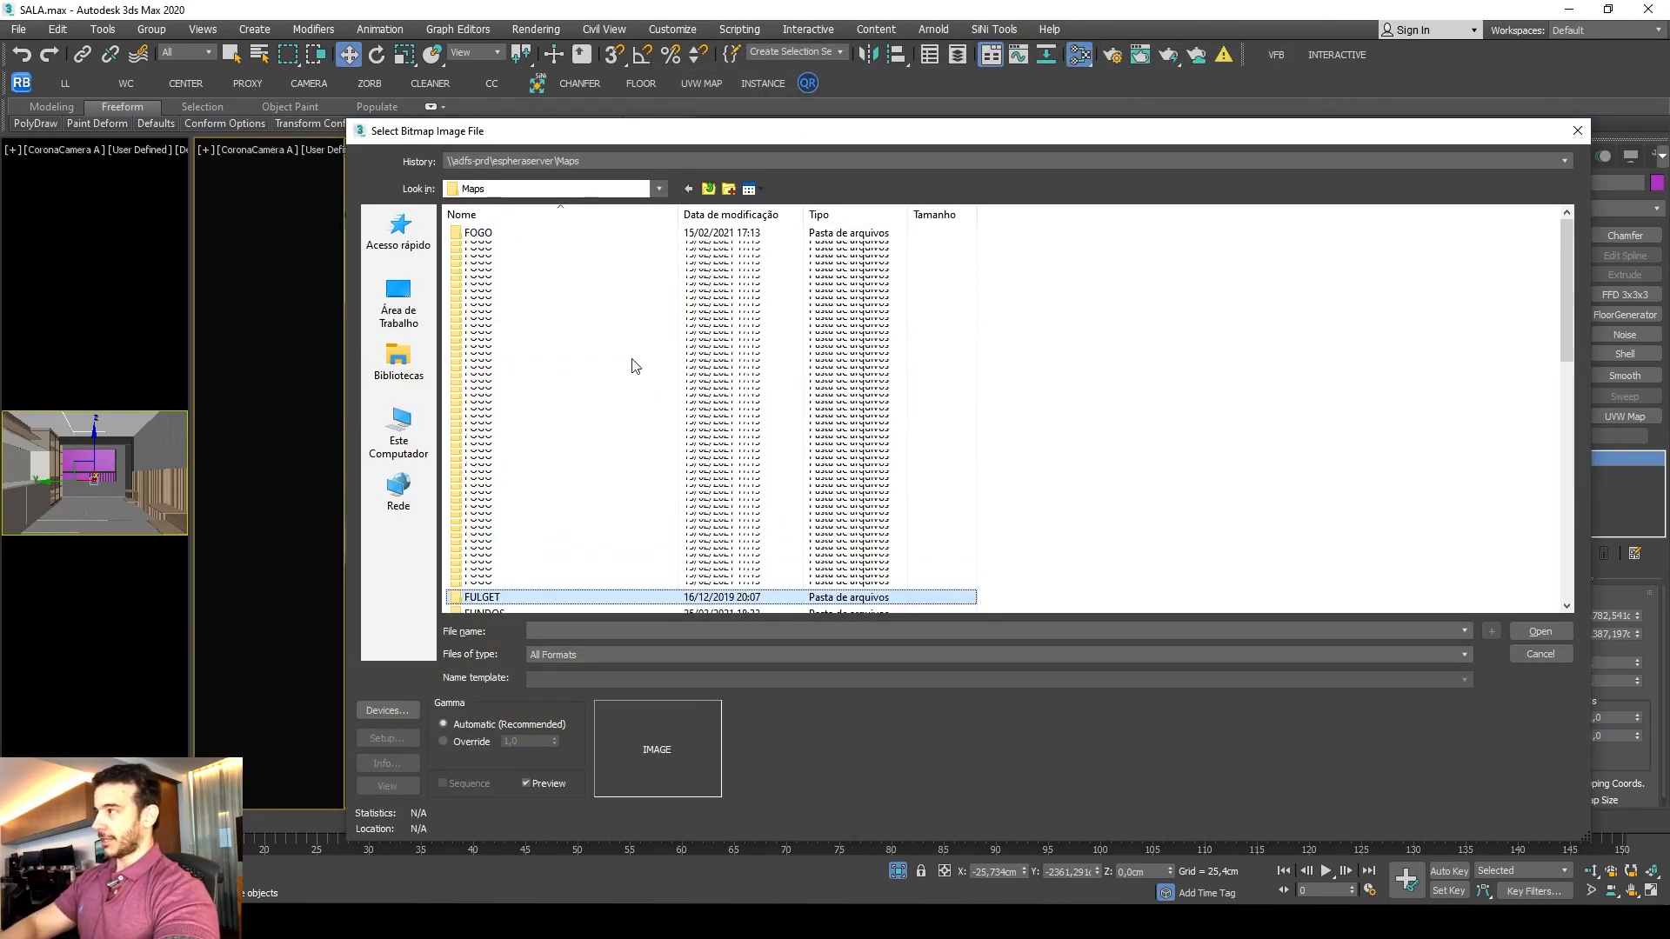
{"action": "double_click", "coordinate": [500, 235]}
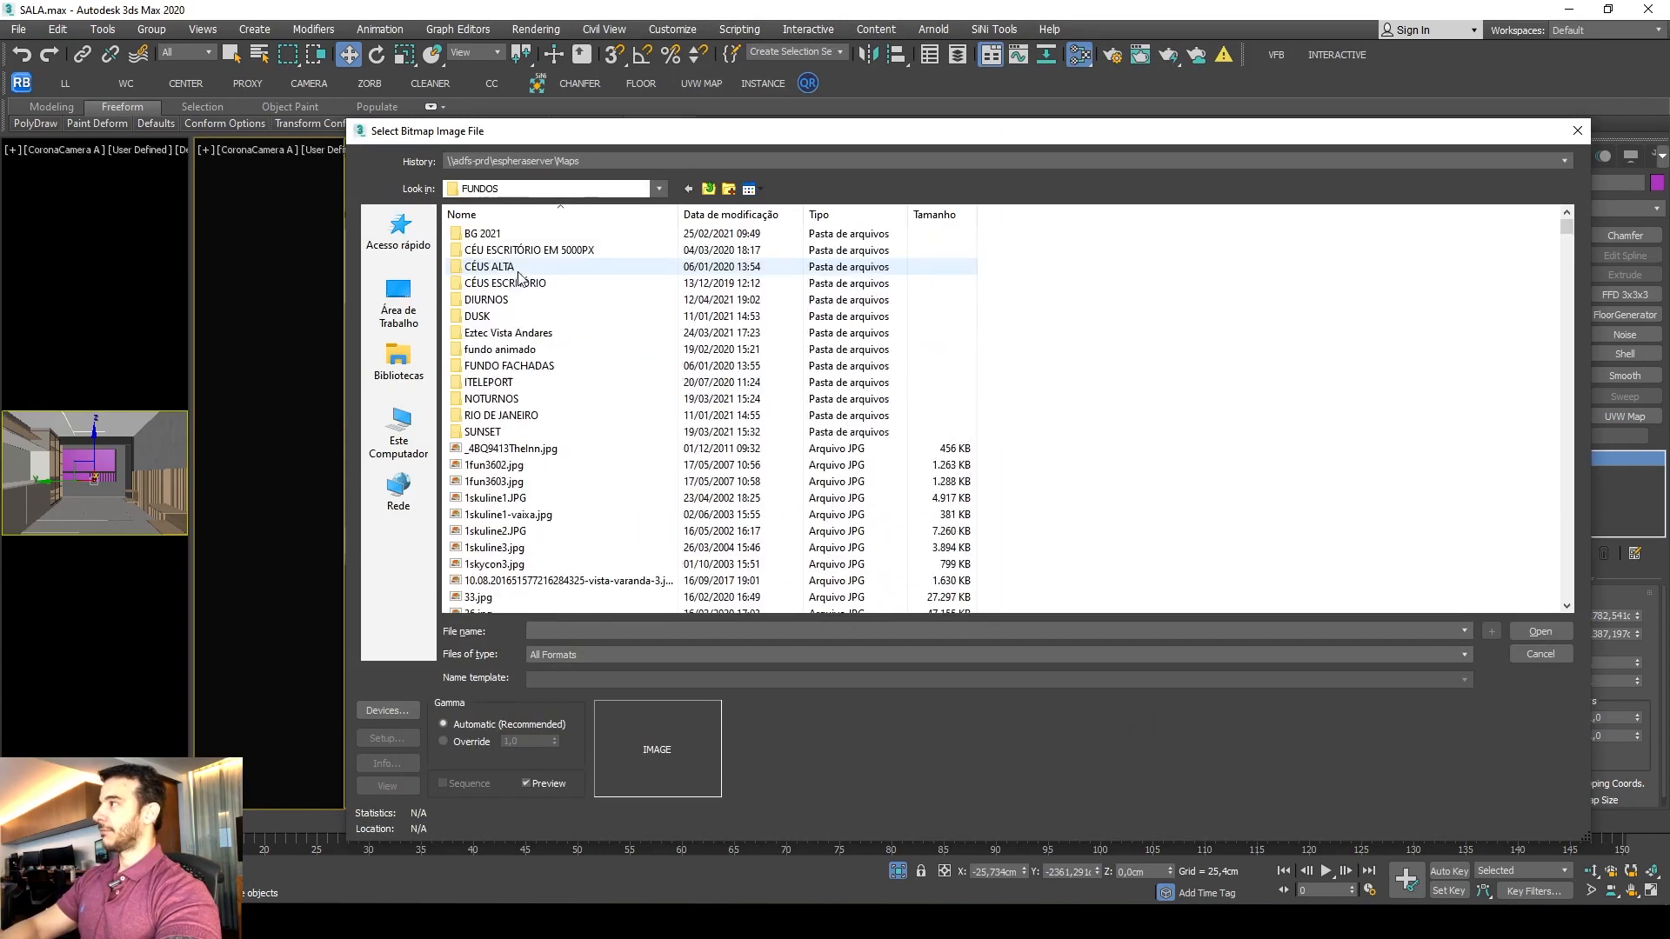
{"action": "double_click", "coordinate": [487, 431]}
{"action": "left_click", "coordinate": [750, 189]}
{"action": "left_click", "coordinate": [706, 213]}
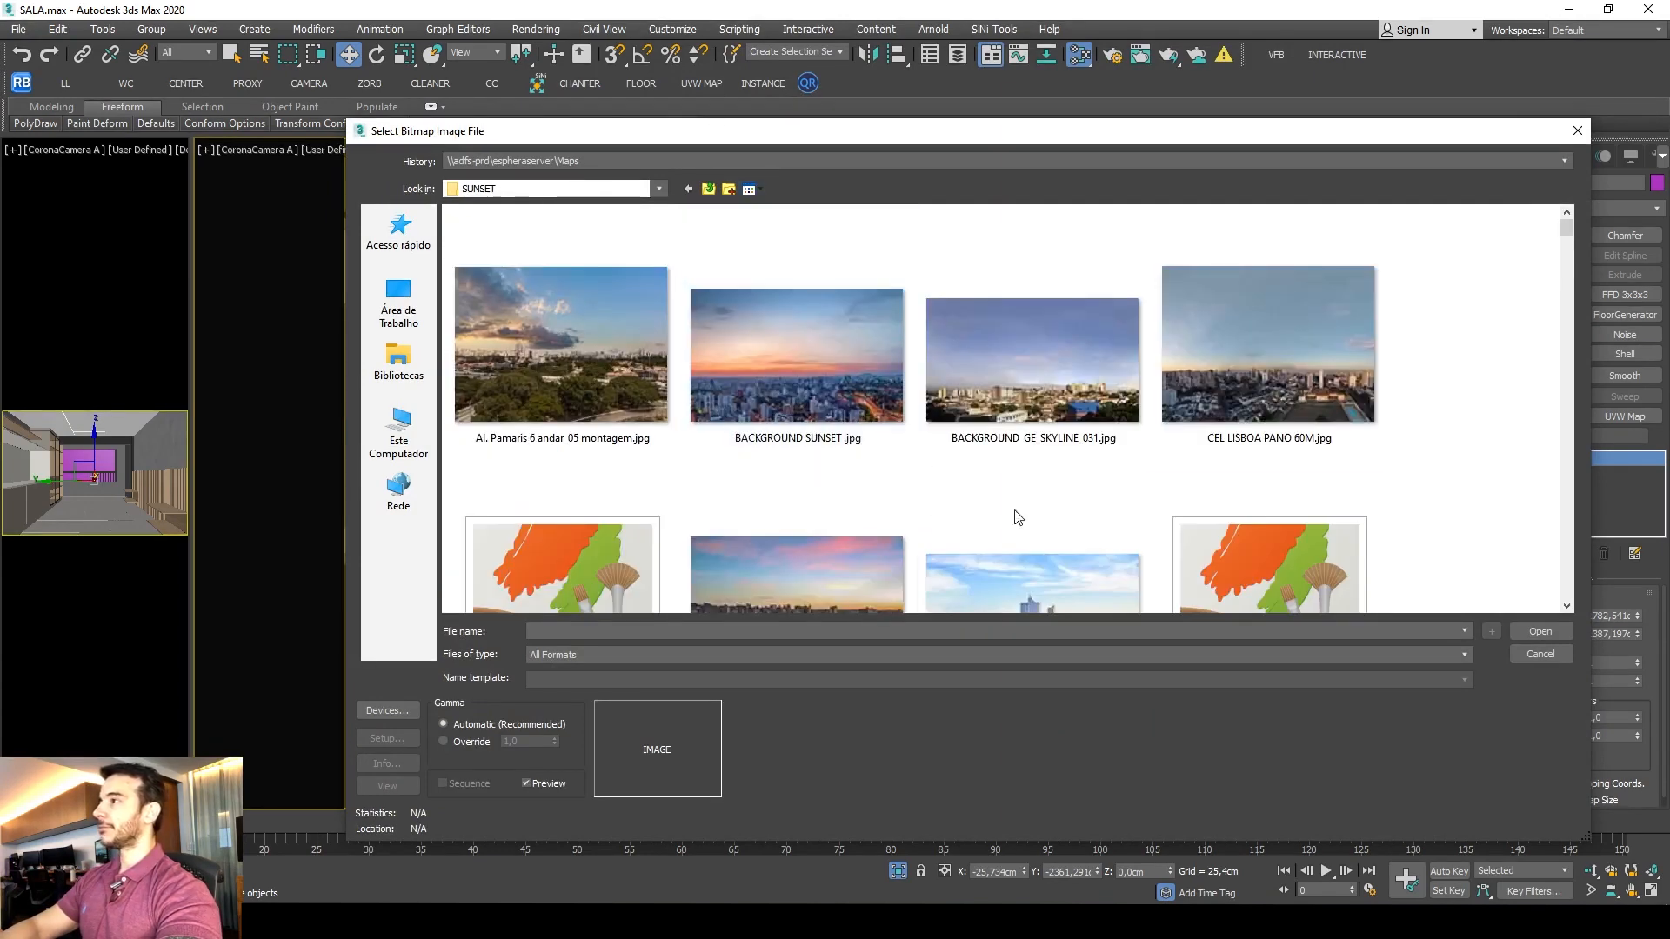
{"action": "double_click", "coordinate": [815, 348]}
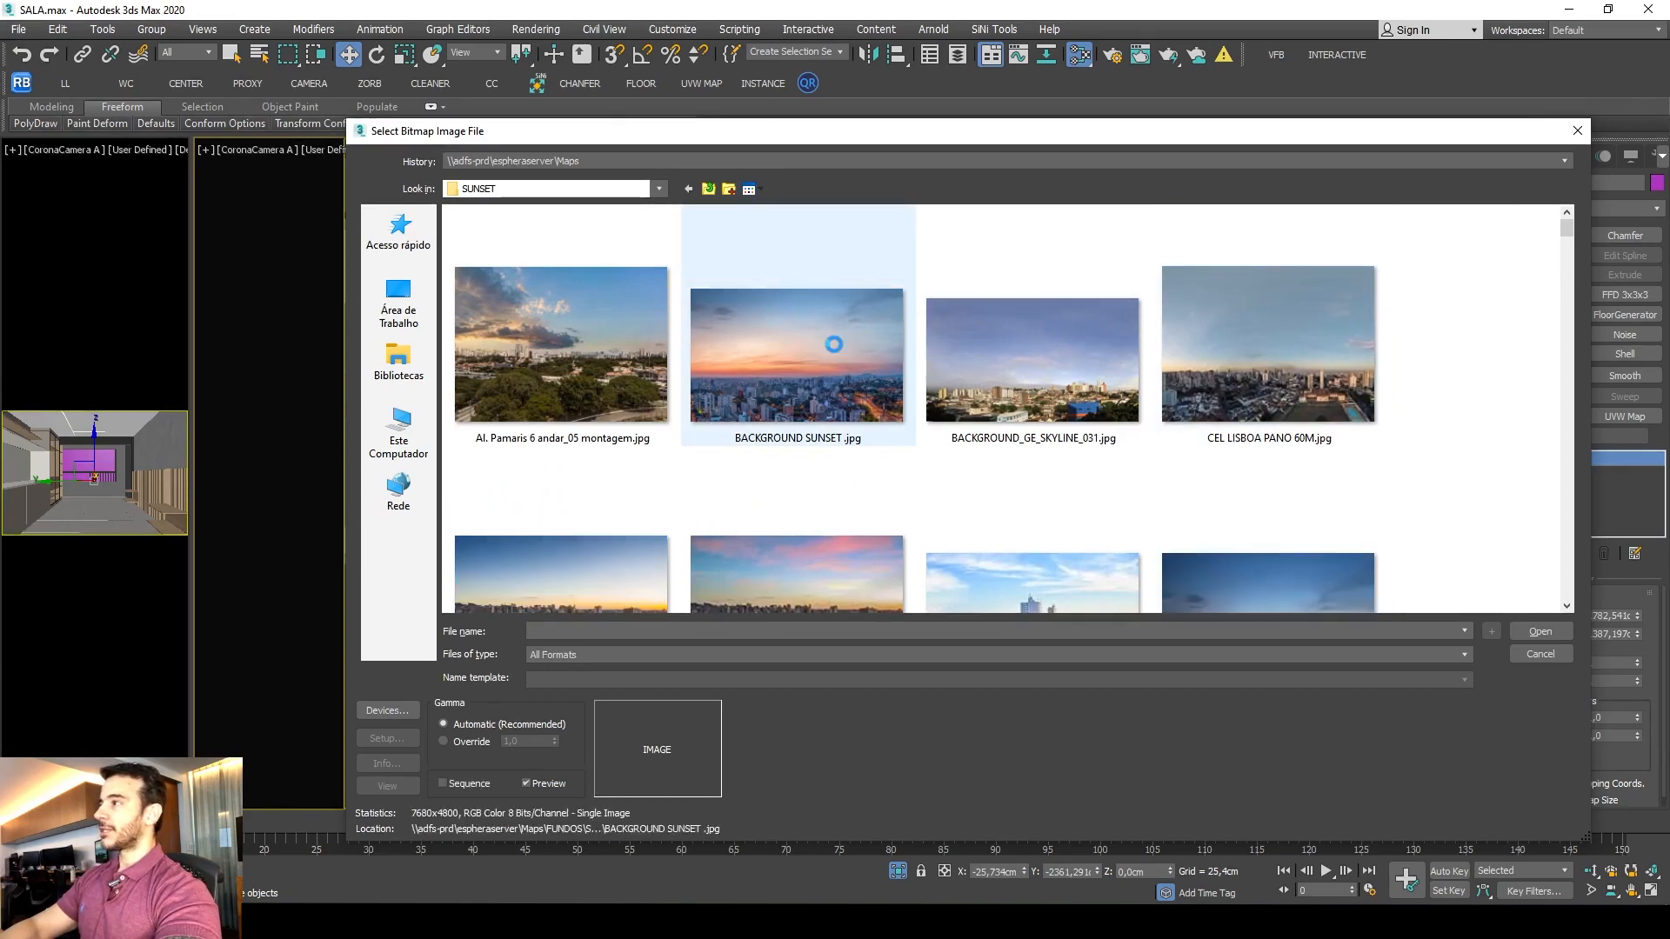
Assign the CoronaLightMtl with the sunset bitmap to the selected background plane.
{"action": "double_click", "coordinate": [1142, 327]}
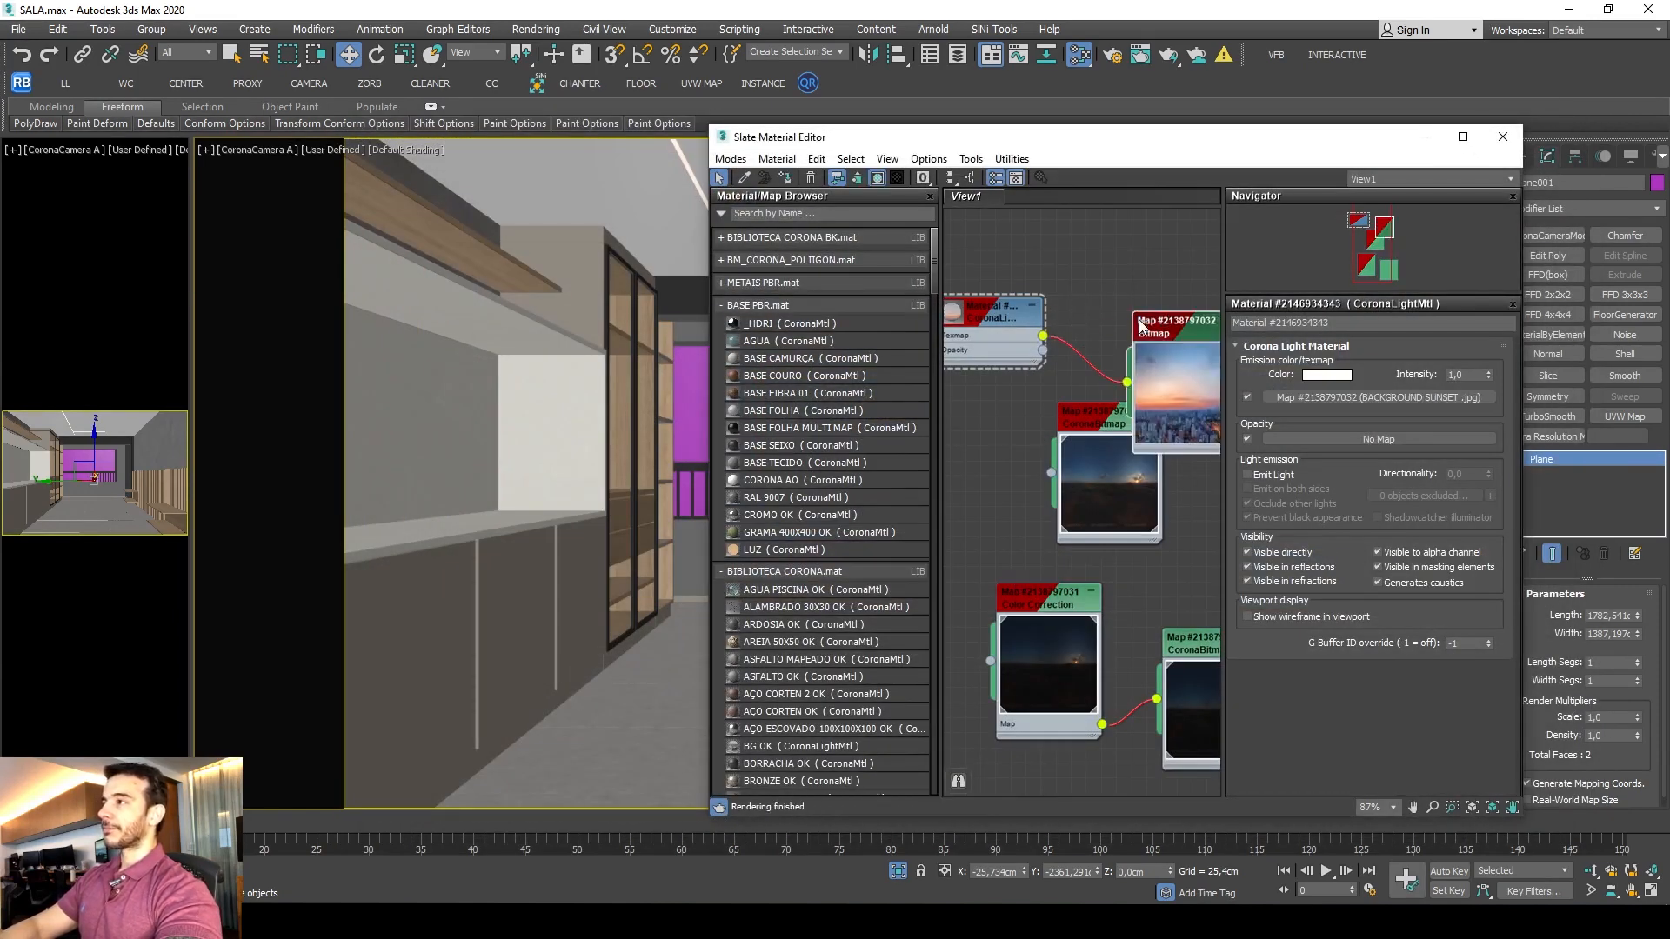
{"action": "left_click_drag", "start_coordinate": [1072, 137], "coordinate": [1310, 147]}
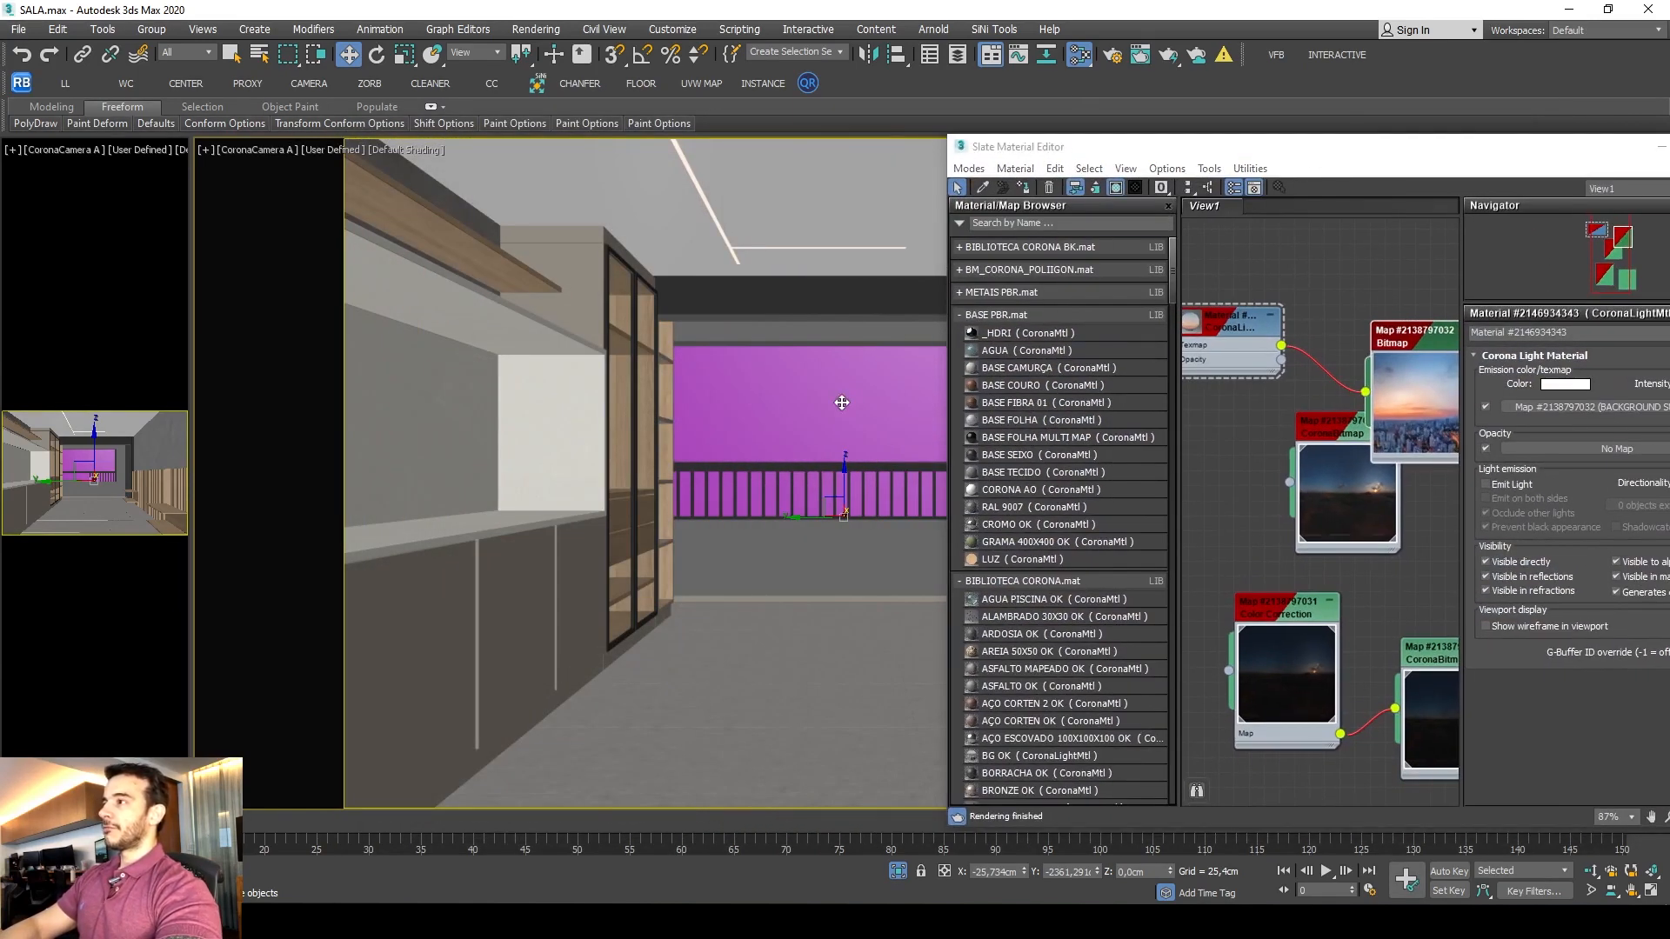
{"action": "left_click_drag", "start_coordinate": [1223, 334], "coordinate": [1250, 366]}
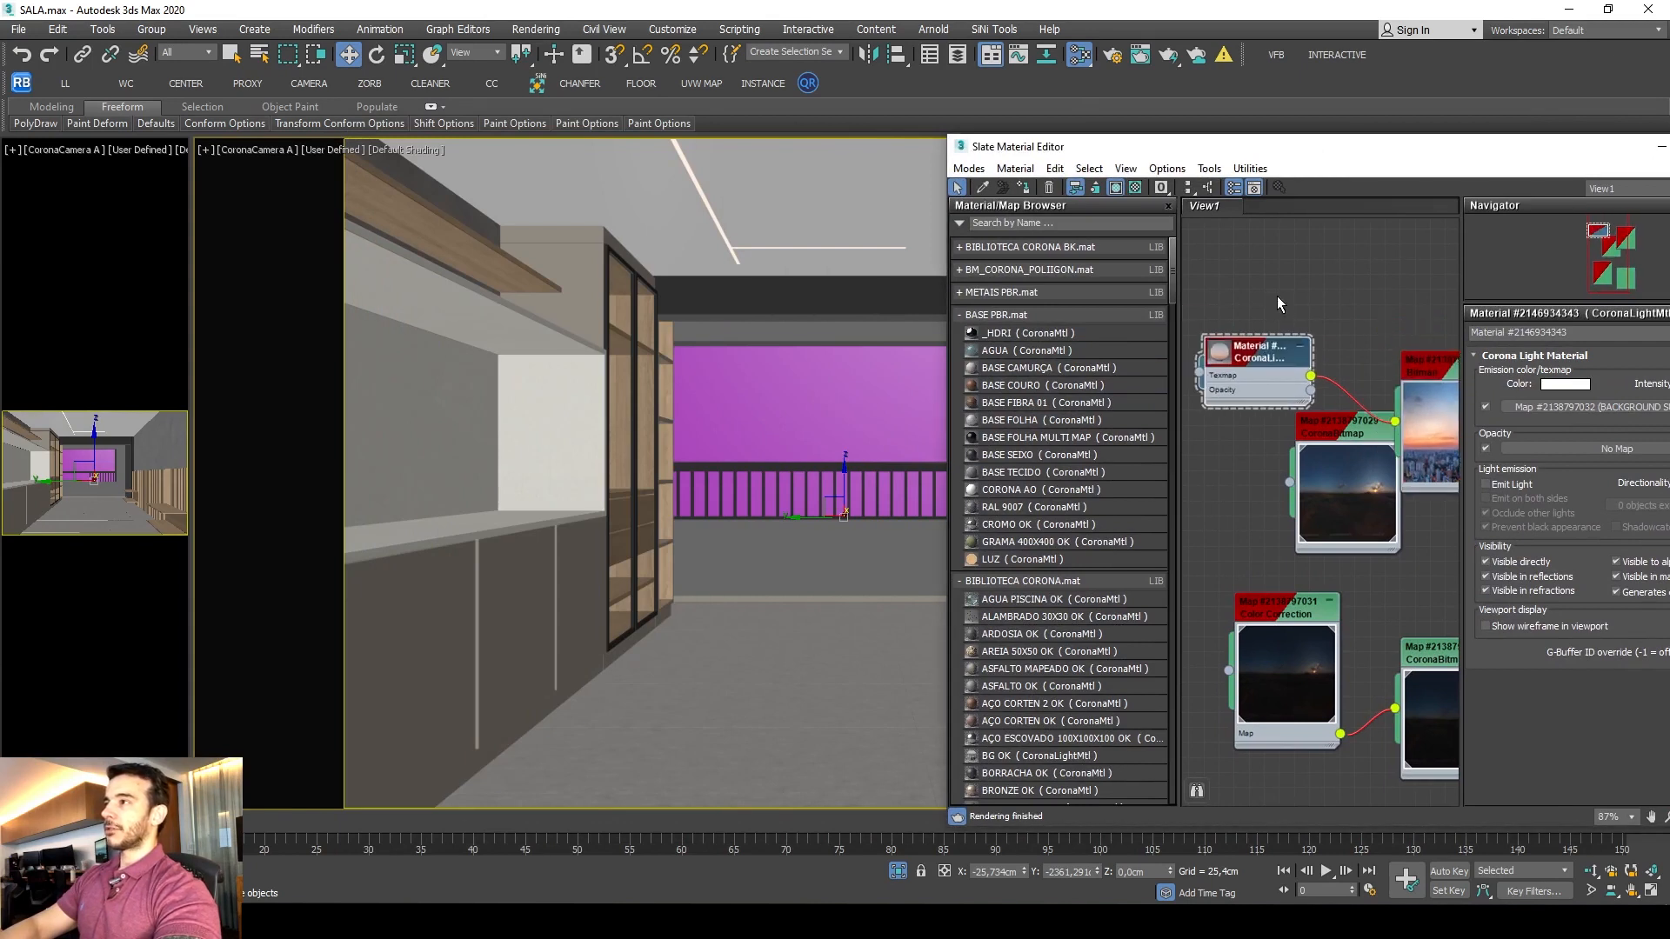
{"action": "left_click", "coordinate": [1024, 191]}
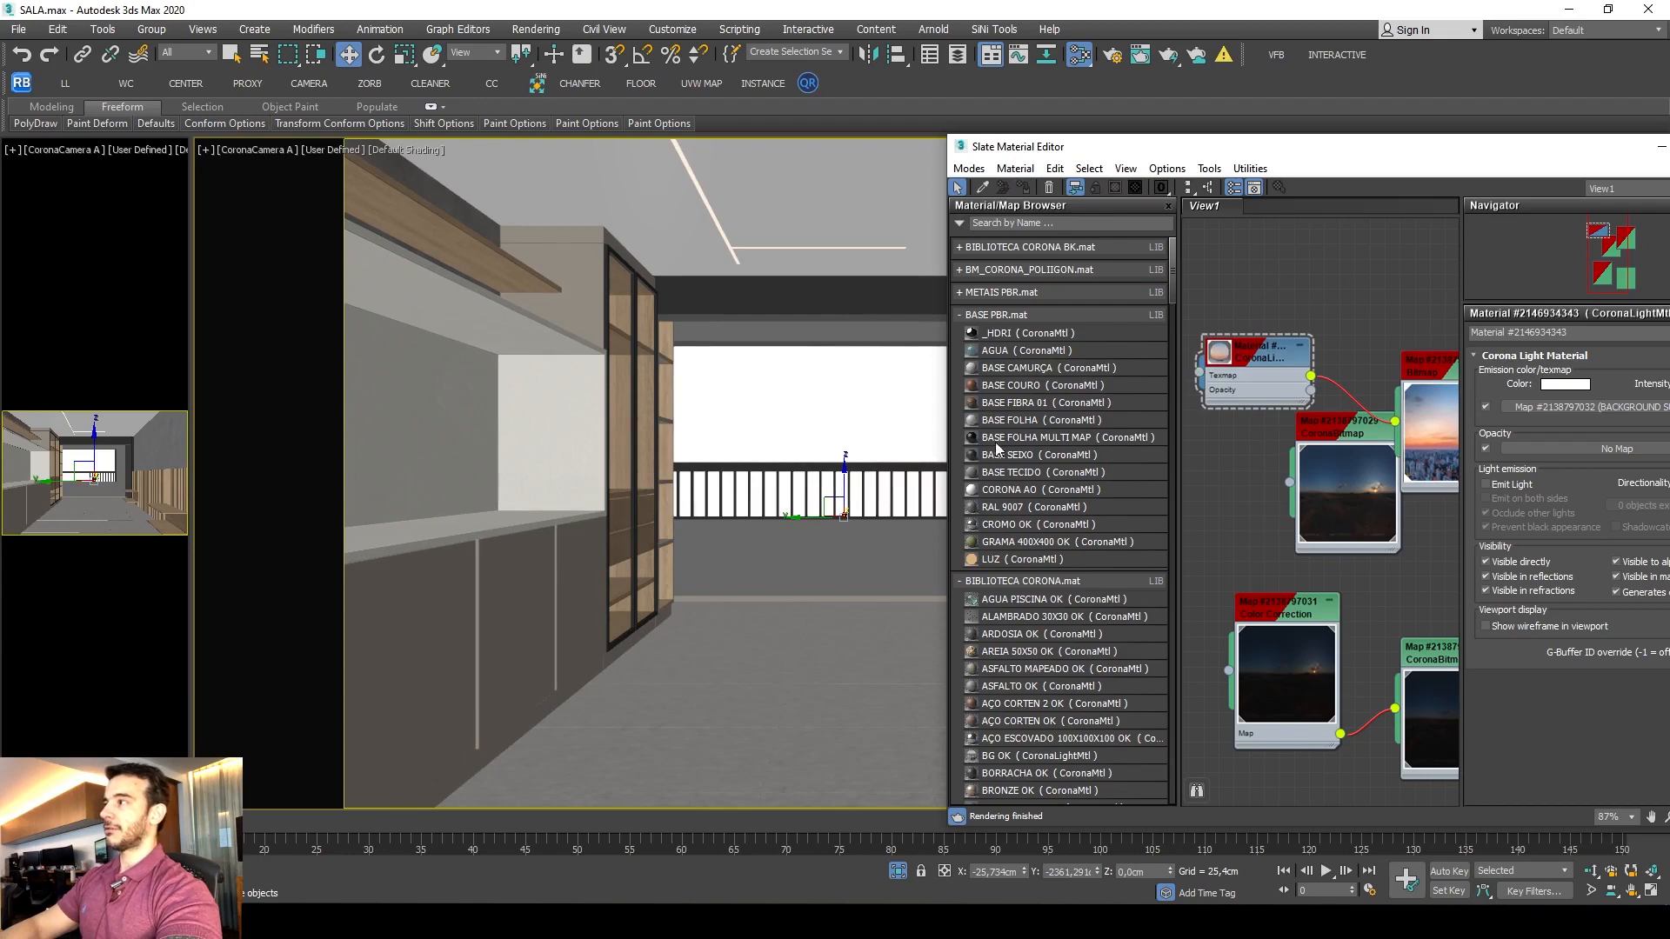
{"action": "left_click_drag", "start_coordinate": [1337, 156], "coordinate": [1263, 120]}
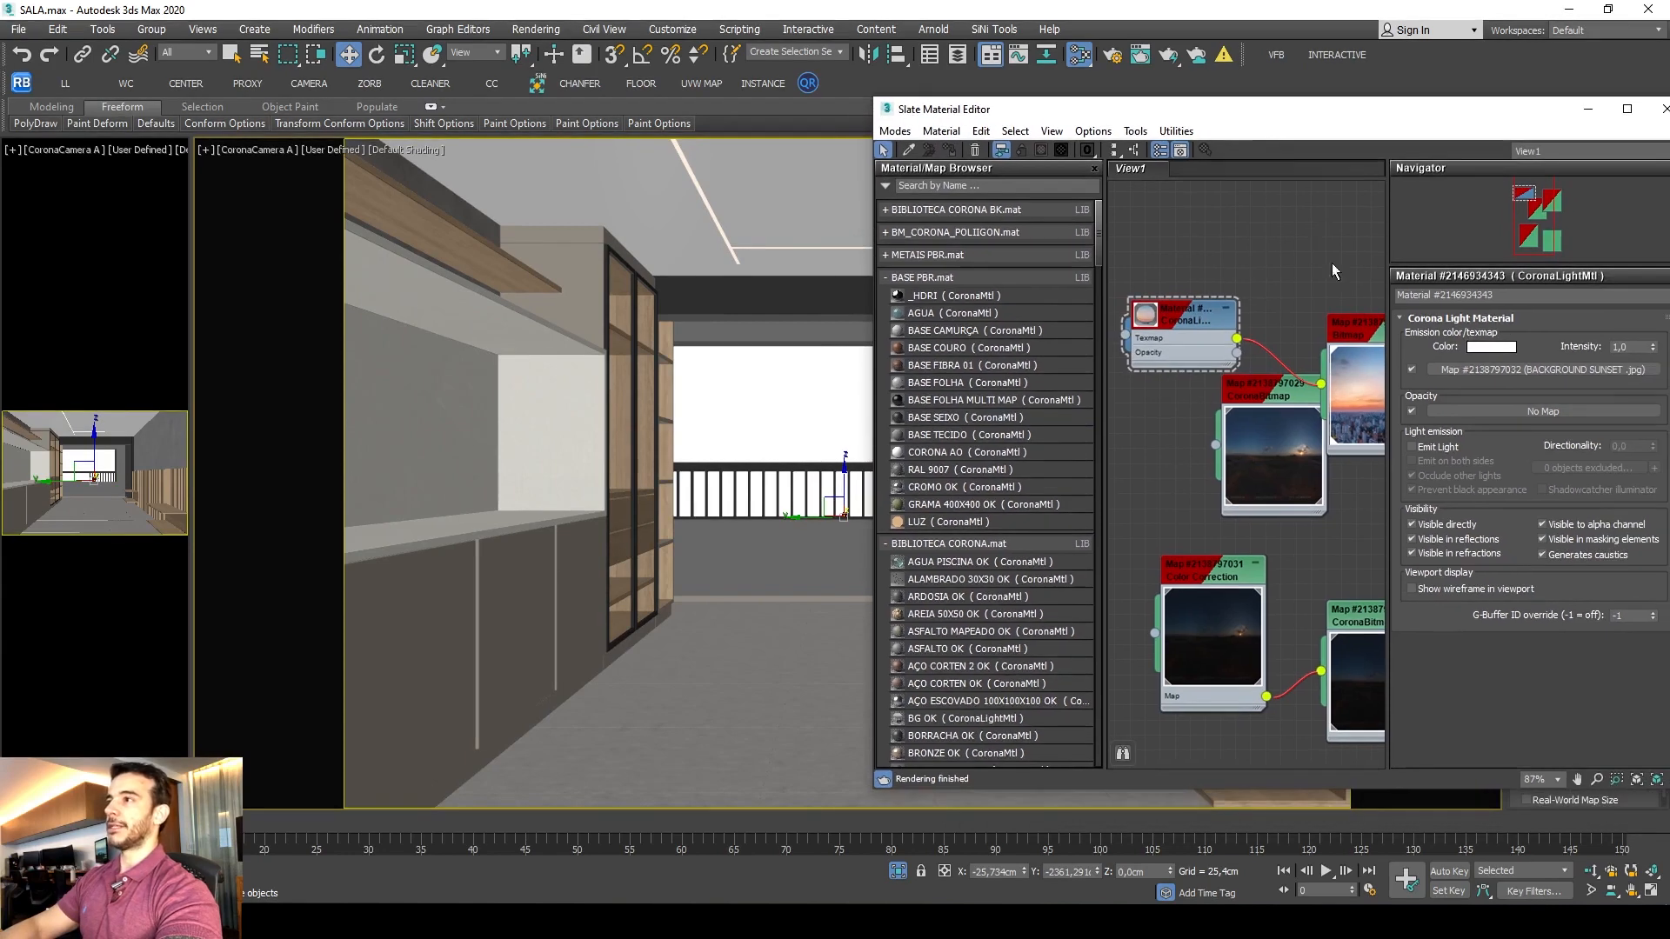
Set the light material's emission color to black.
{"action": "left_click", "coordinate": [1491, 347]}
{"action": "left_click_drag", "start_coordinate": [587, 200], "coordinate": [529, 204]}
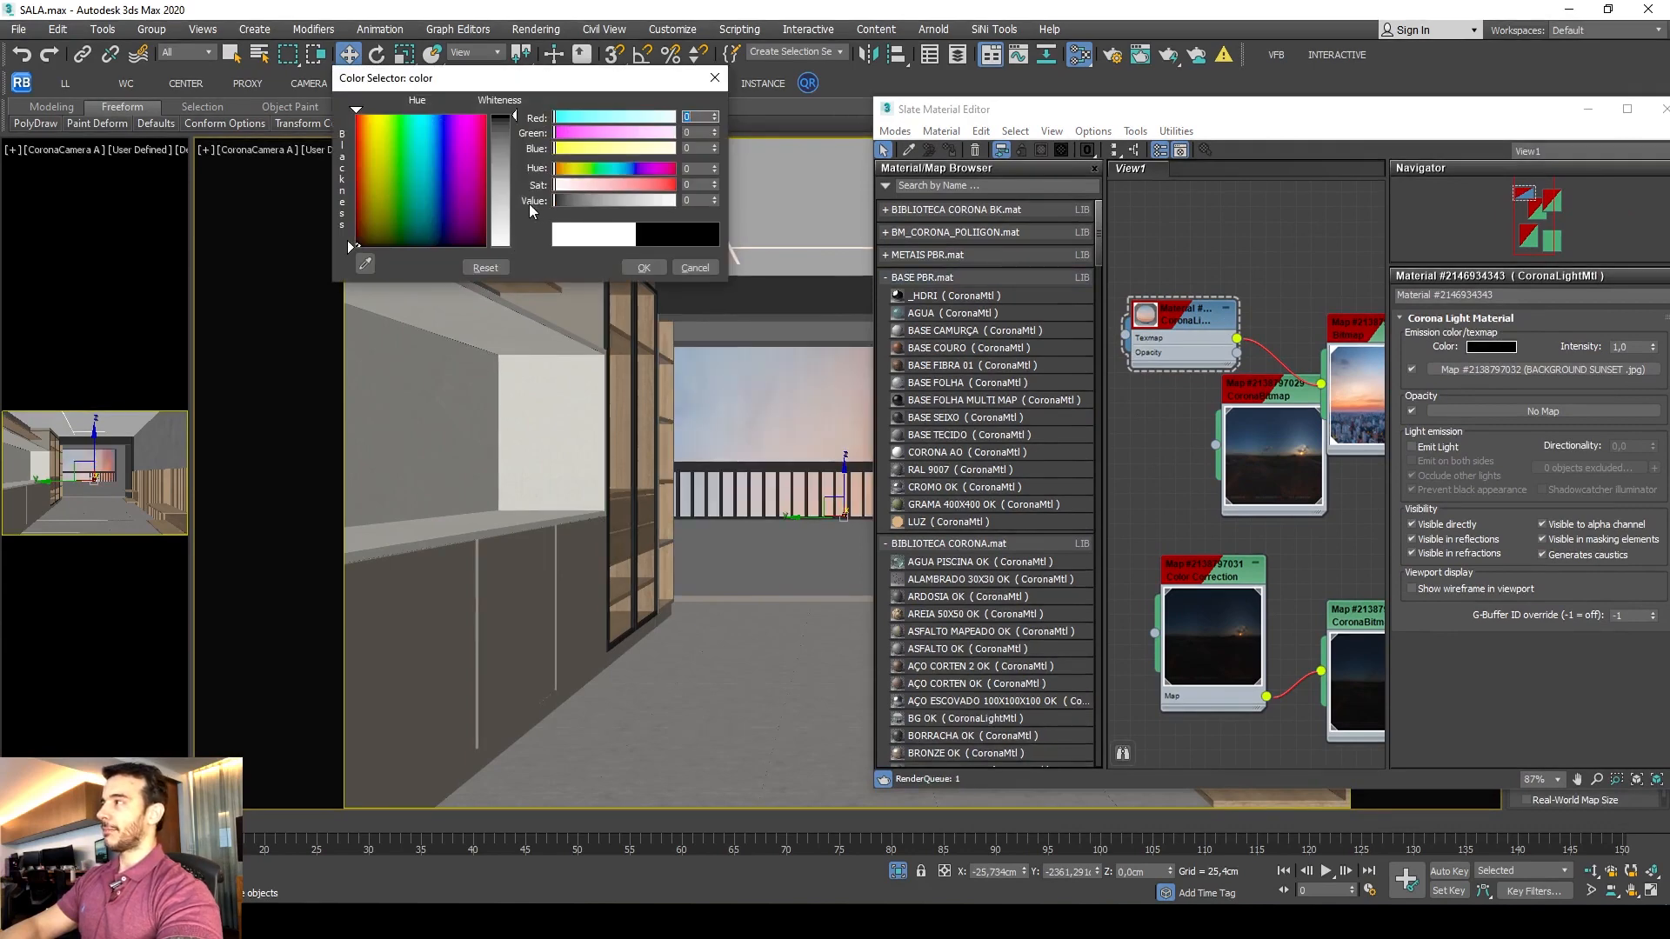
{"action": "left_click", "coordinate": [642, 267]}
Isolate the background plane and rotate it 90° about X with angle snap so the city image stands upright.
{"action": "left_click_drag", "start_coordinate": [1057, 123], "coordinate": [1383, 146]}
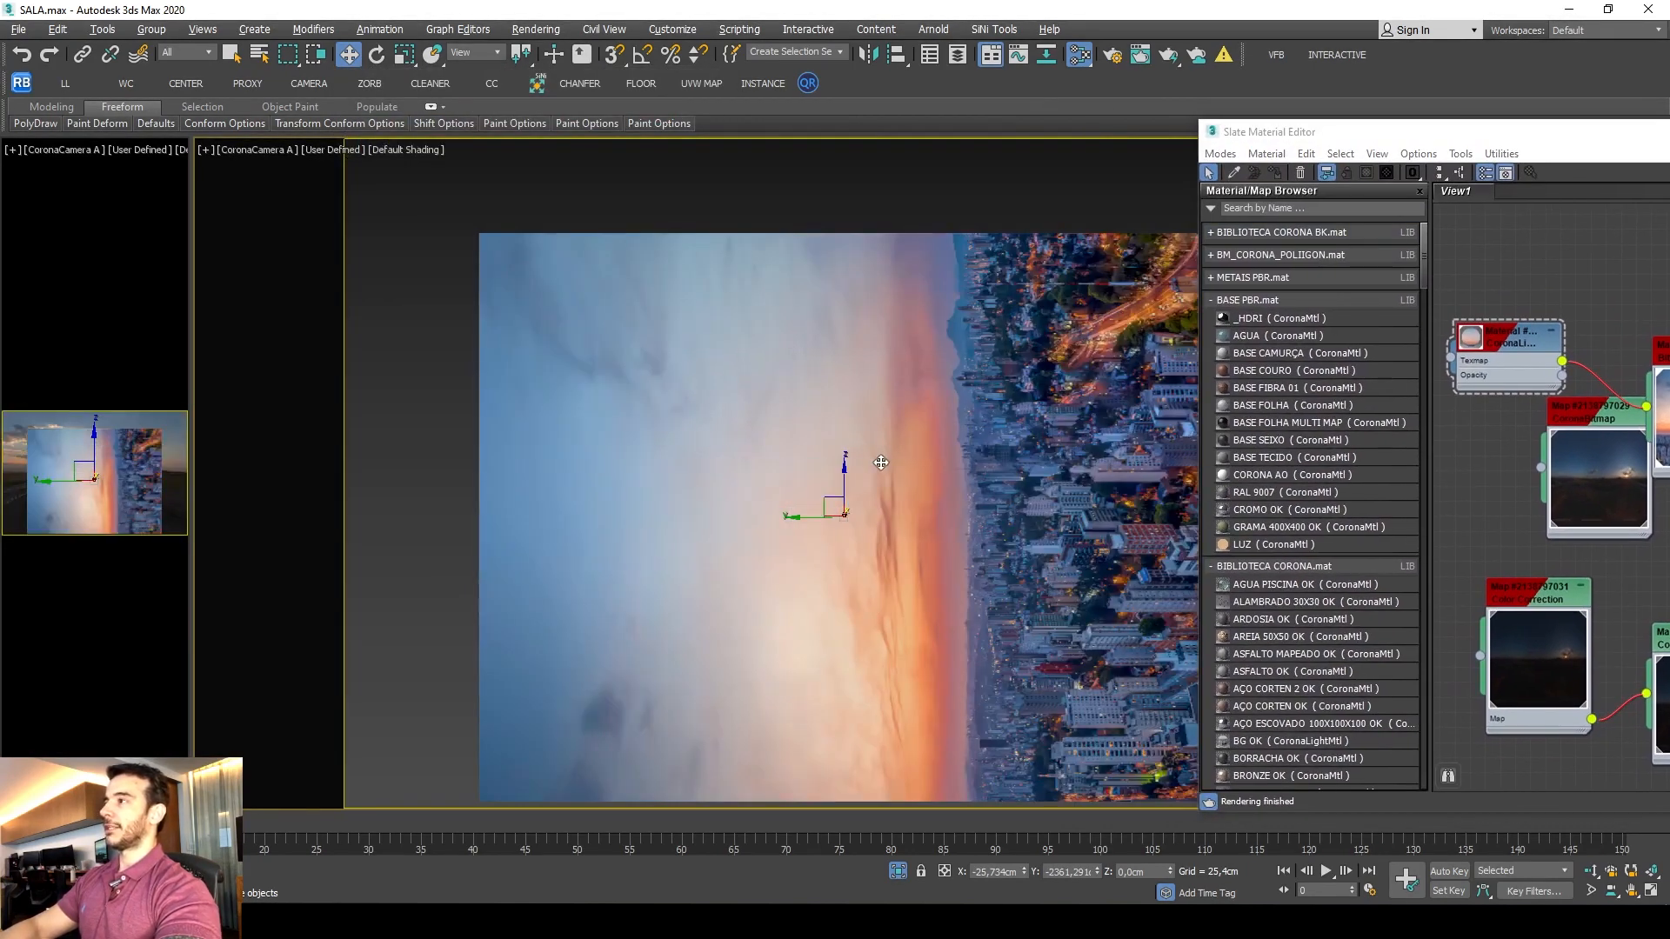
{"action": "key", "text": "t"}
{"action": "middle_click_drag", "start_coordinate": [841, 508], "coordinate": [967, 360], "text": "alt"}
{"action": "key", "text": "z"}
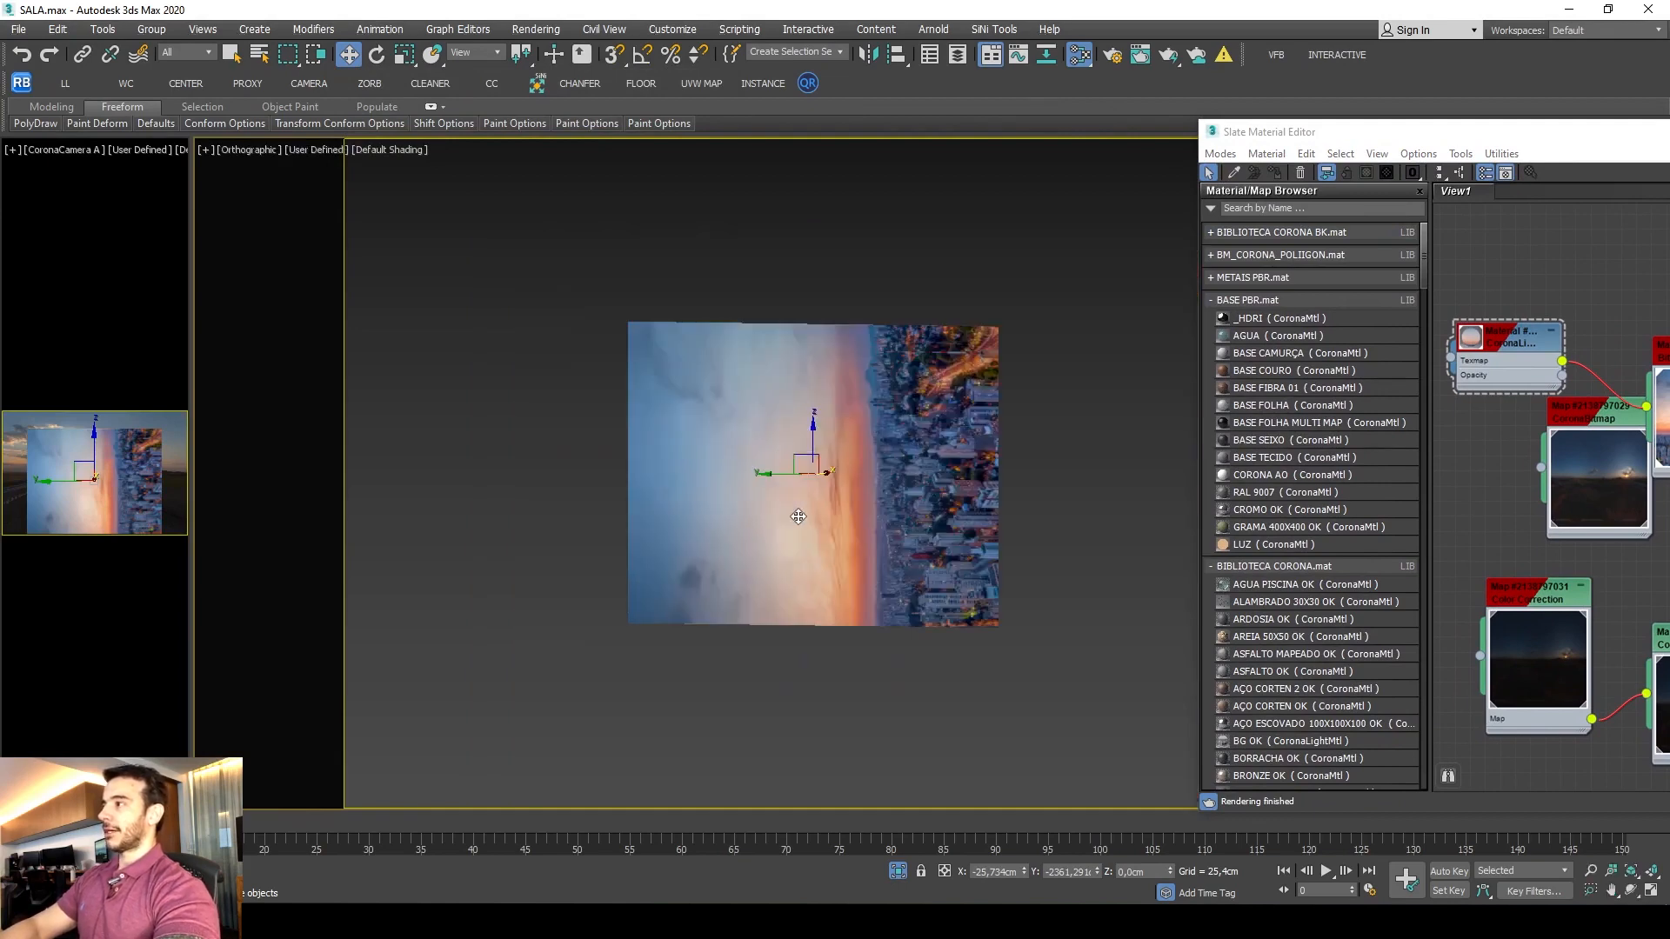
{"action": "key", "text": "e"}
{"action": "key", "text": "a"}
{"action": "left_click_drag", "start_coordinate": [837, 435], "coordinate": [847, 445]}
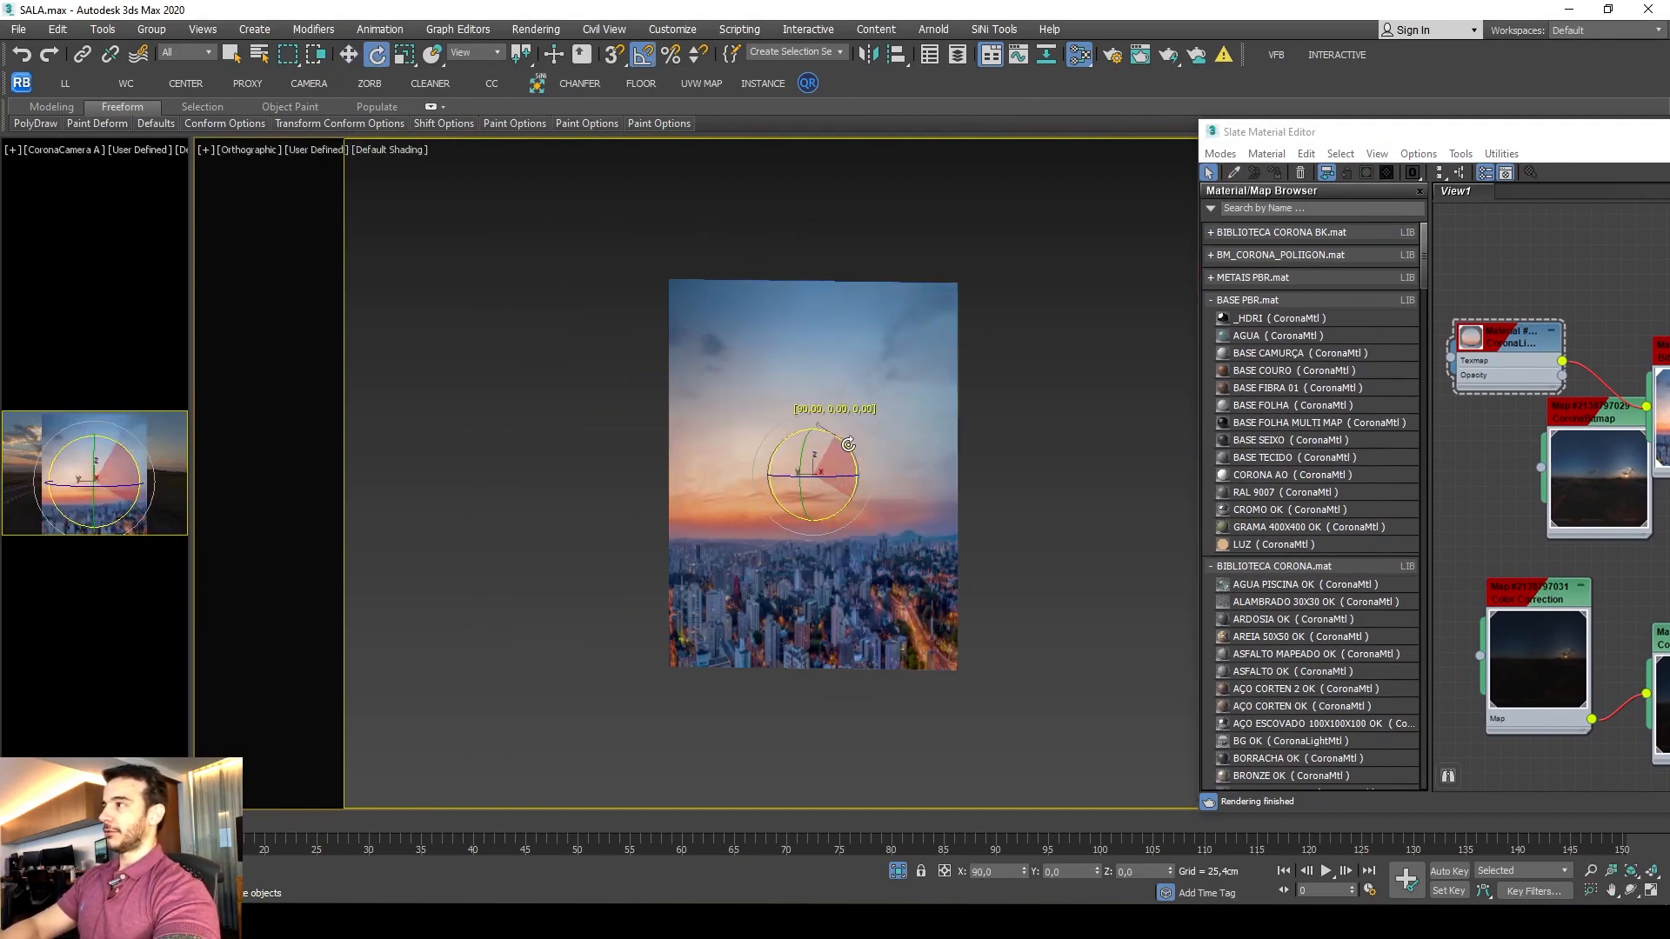
Show the whole room in the camera view, raise the plane about 473.5 cm along Z, and isolate it again.
{"action": "key", "text": "w"}
{"action": "key", "text": "c"}
{"action": "left_click_drag", "start_coordinate": [1374, 132], "coordinate": [1641, 142]}
{"action": "right_click", "coordinate": [995, 403]}
{"action": "left_click", "coordinate": [1026, 336]}
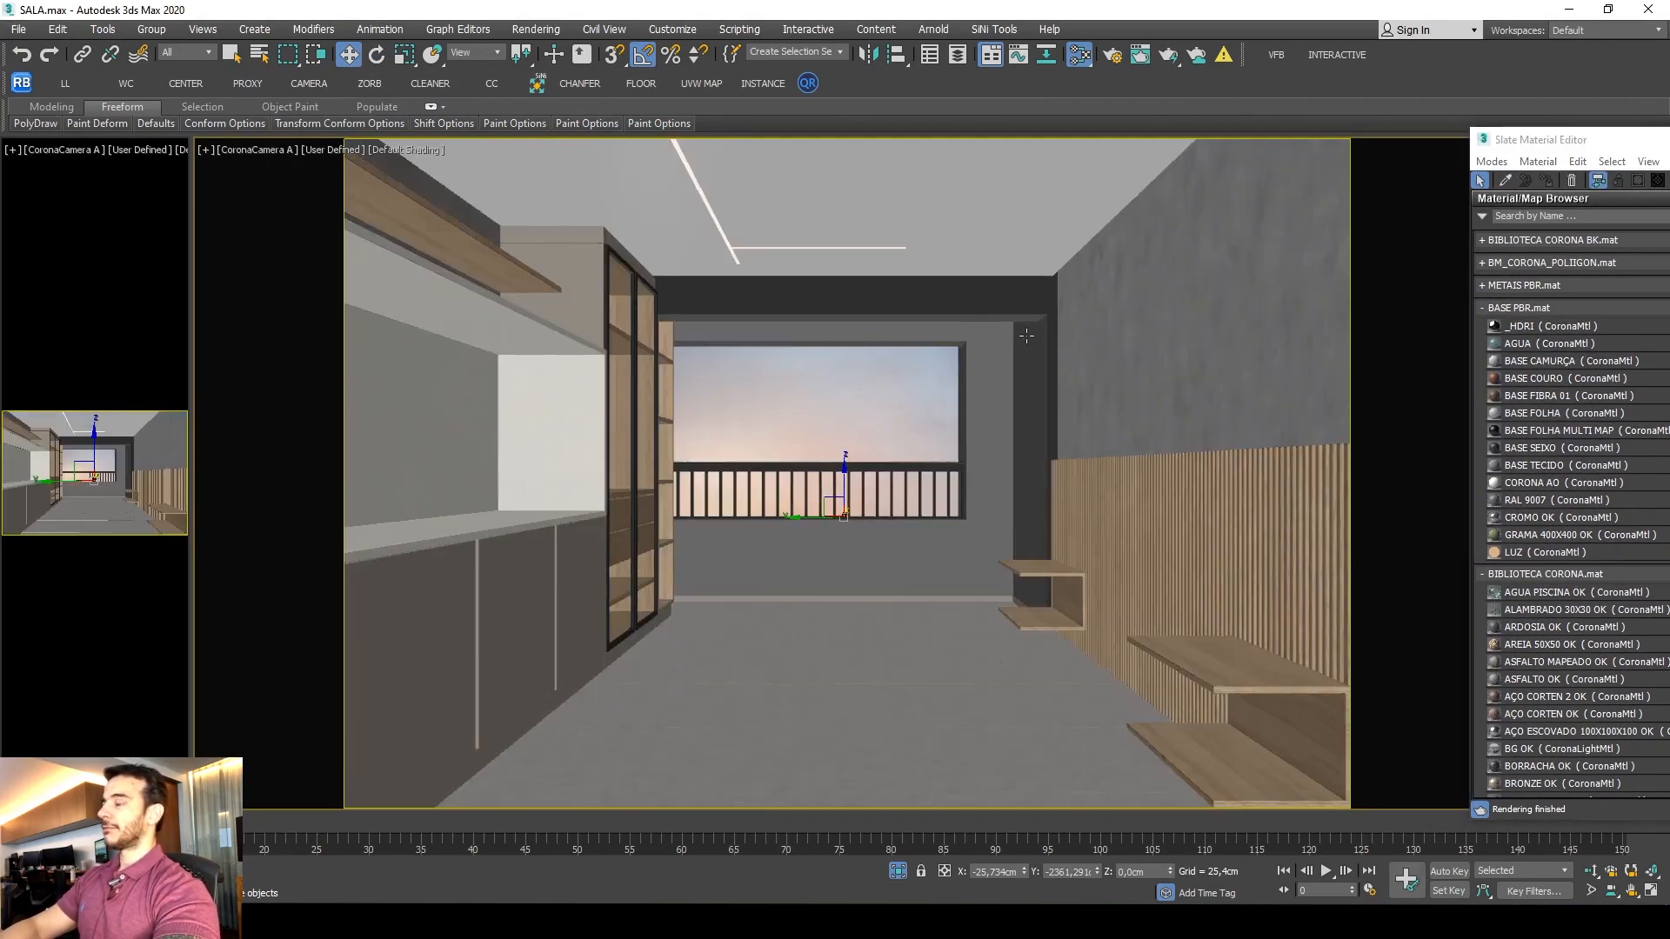
{"action": "left_click_drag", "start_coordinate": [856, 472], "coordinate": [839, 286]}
{"action": "key", "text": "alt+q"}
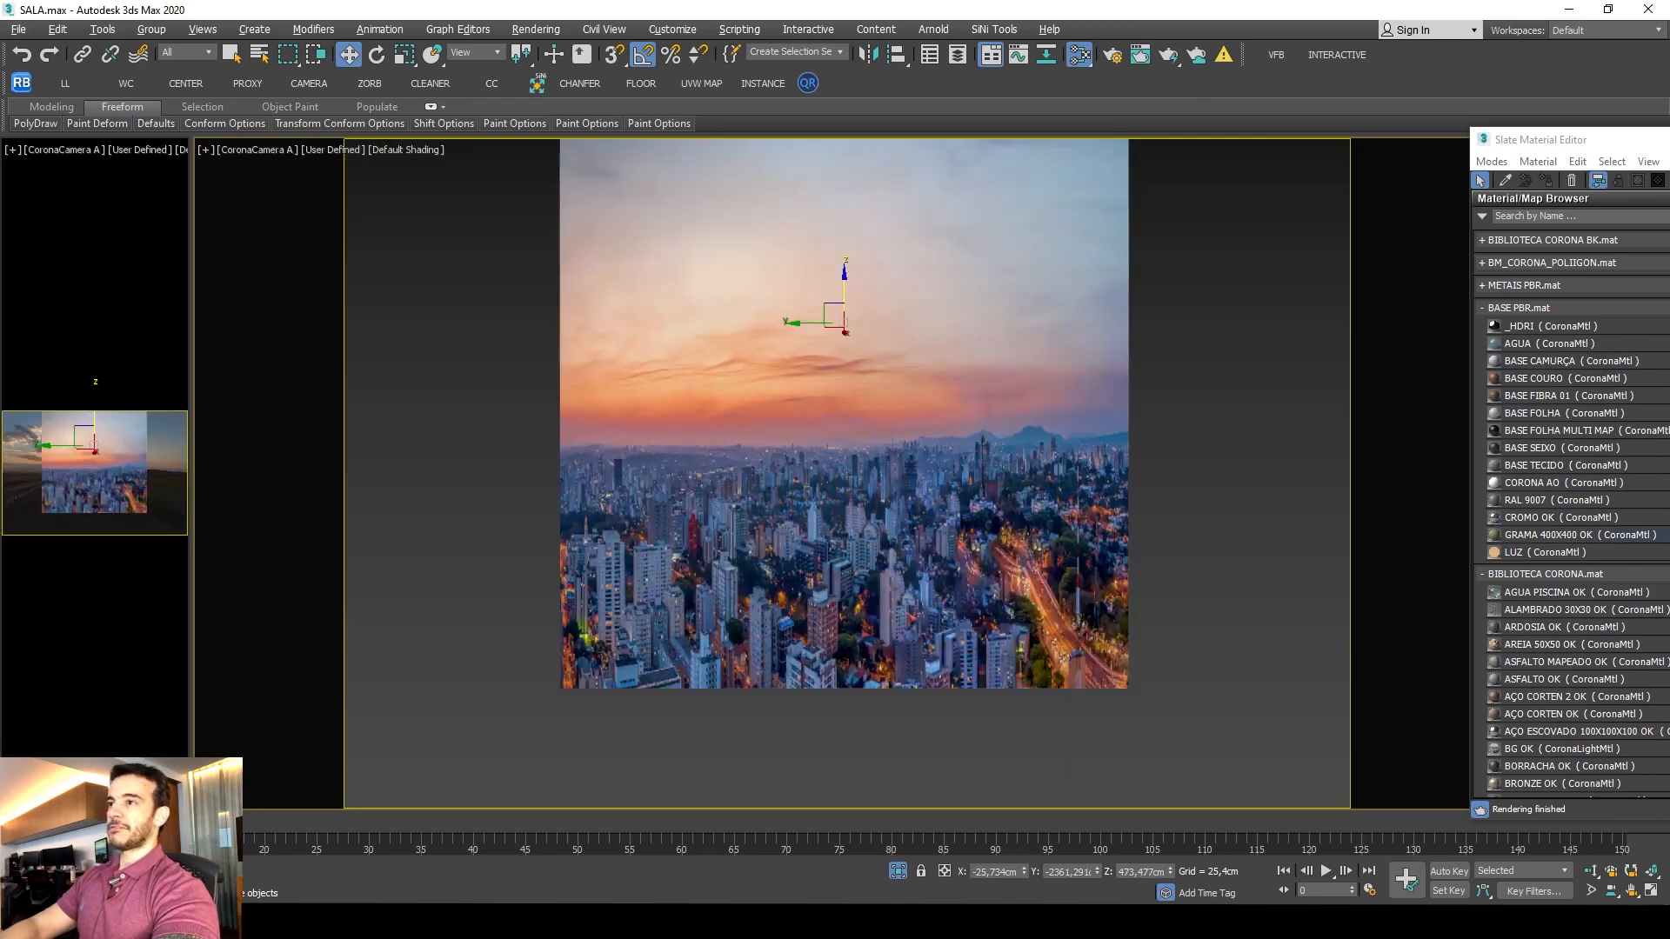
View the bitmap's full source image for its proportions and widen the plane to about 2269.7 cm.
{"action": "left_click_drag", "start_coordinate": [1669, 140], "coordinate": [891, 93]}
{"action": "left_click_drag", "start_coordinate": [1068, 318], "coordinate": [994, 228]}
{"action": "double_click", "coordinate": [996, 233]}
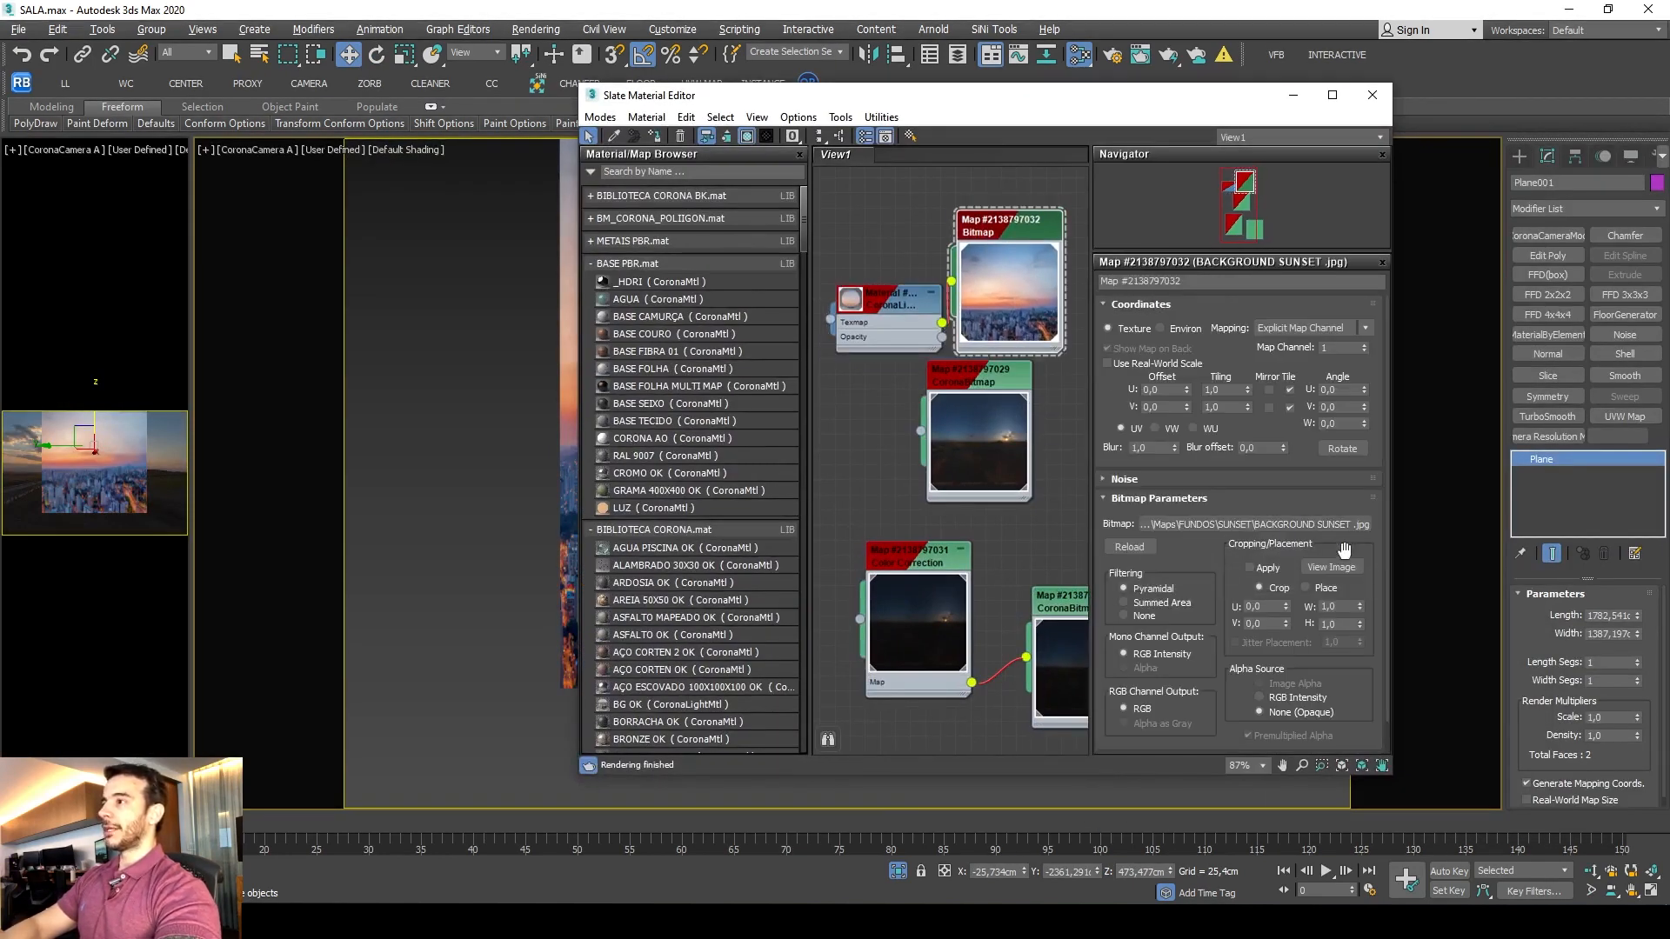
{"action": "left_click", "coordinate": [1339, 567]}
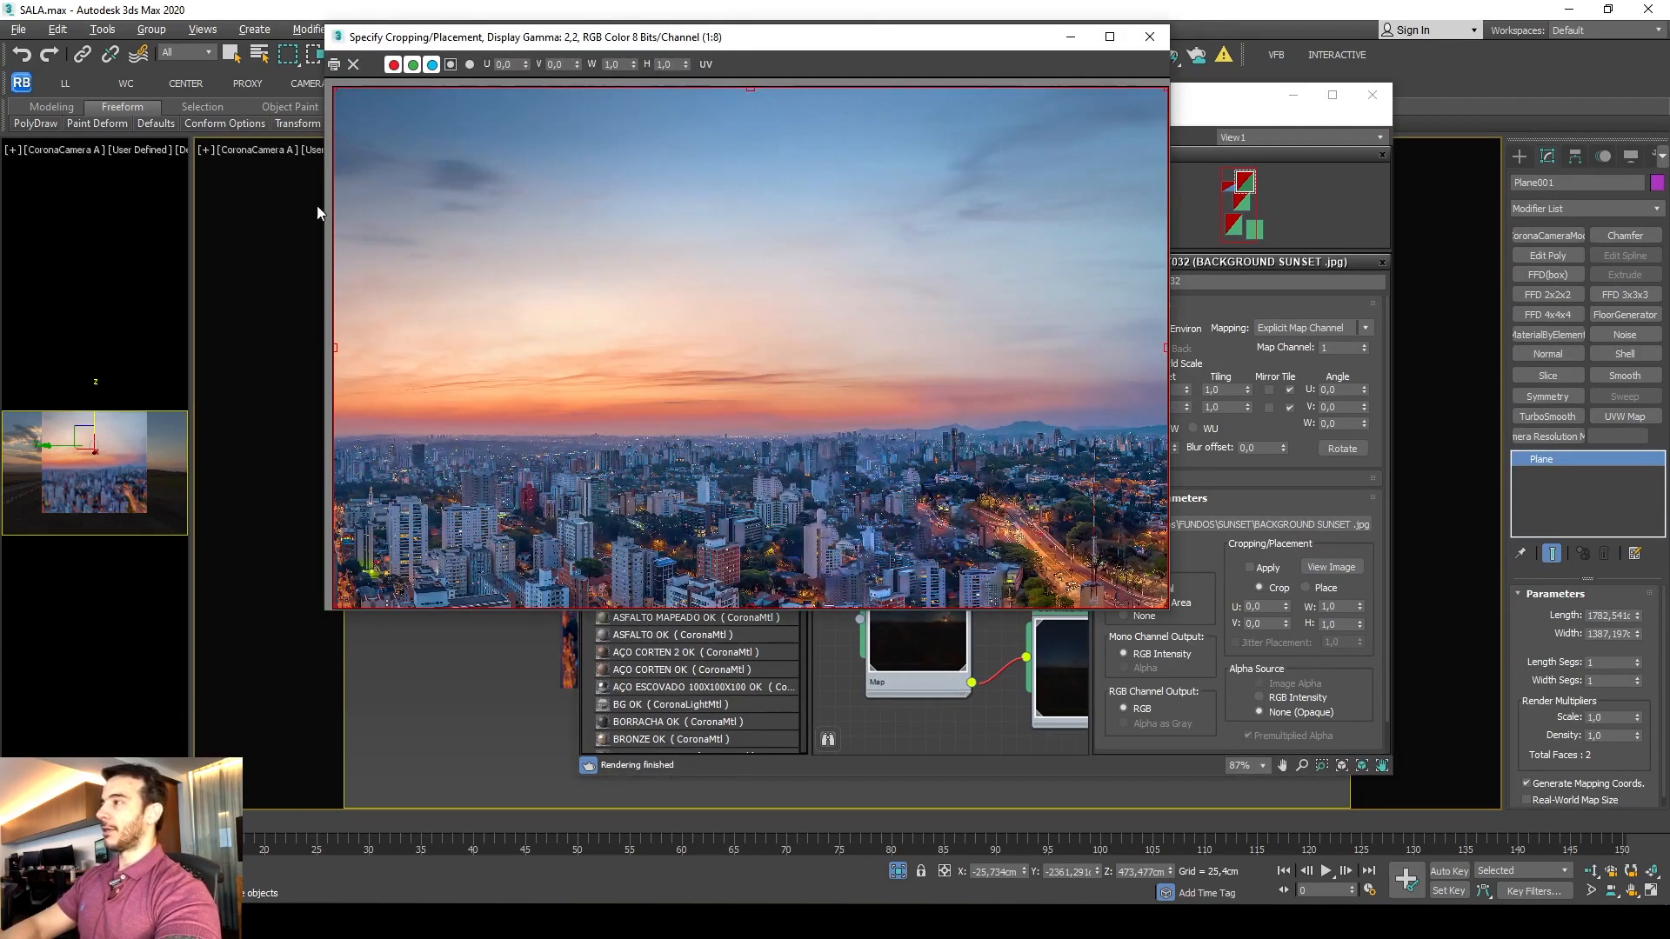
{"action": "left_click_drag", "start_coordinate": [998, 40], "coordinate": [1041, 70]}
{"action": "left_click", "coordinate": [1191, 65]}
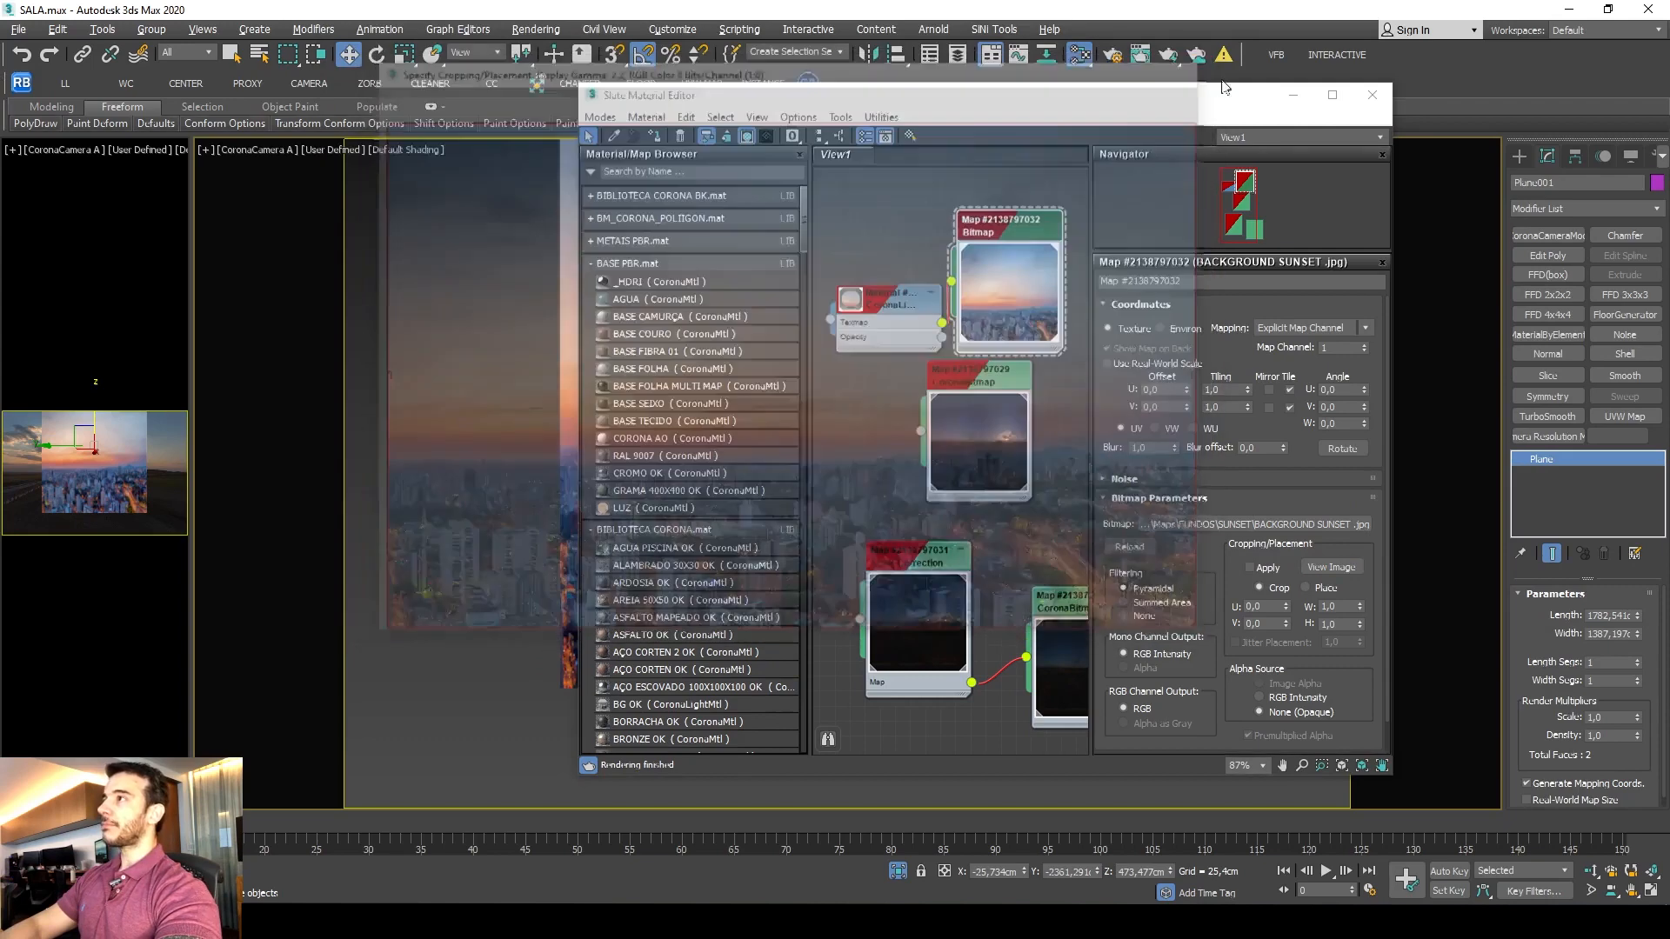
{"action": "left_click", "coordinate": [1373, 95]}
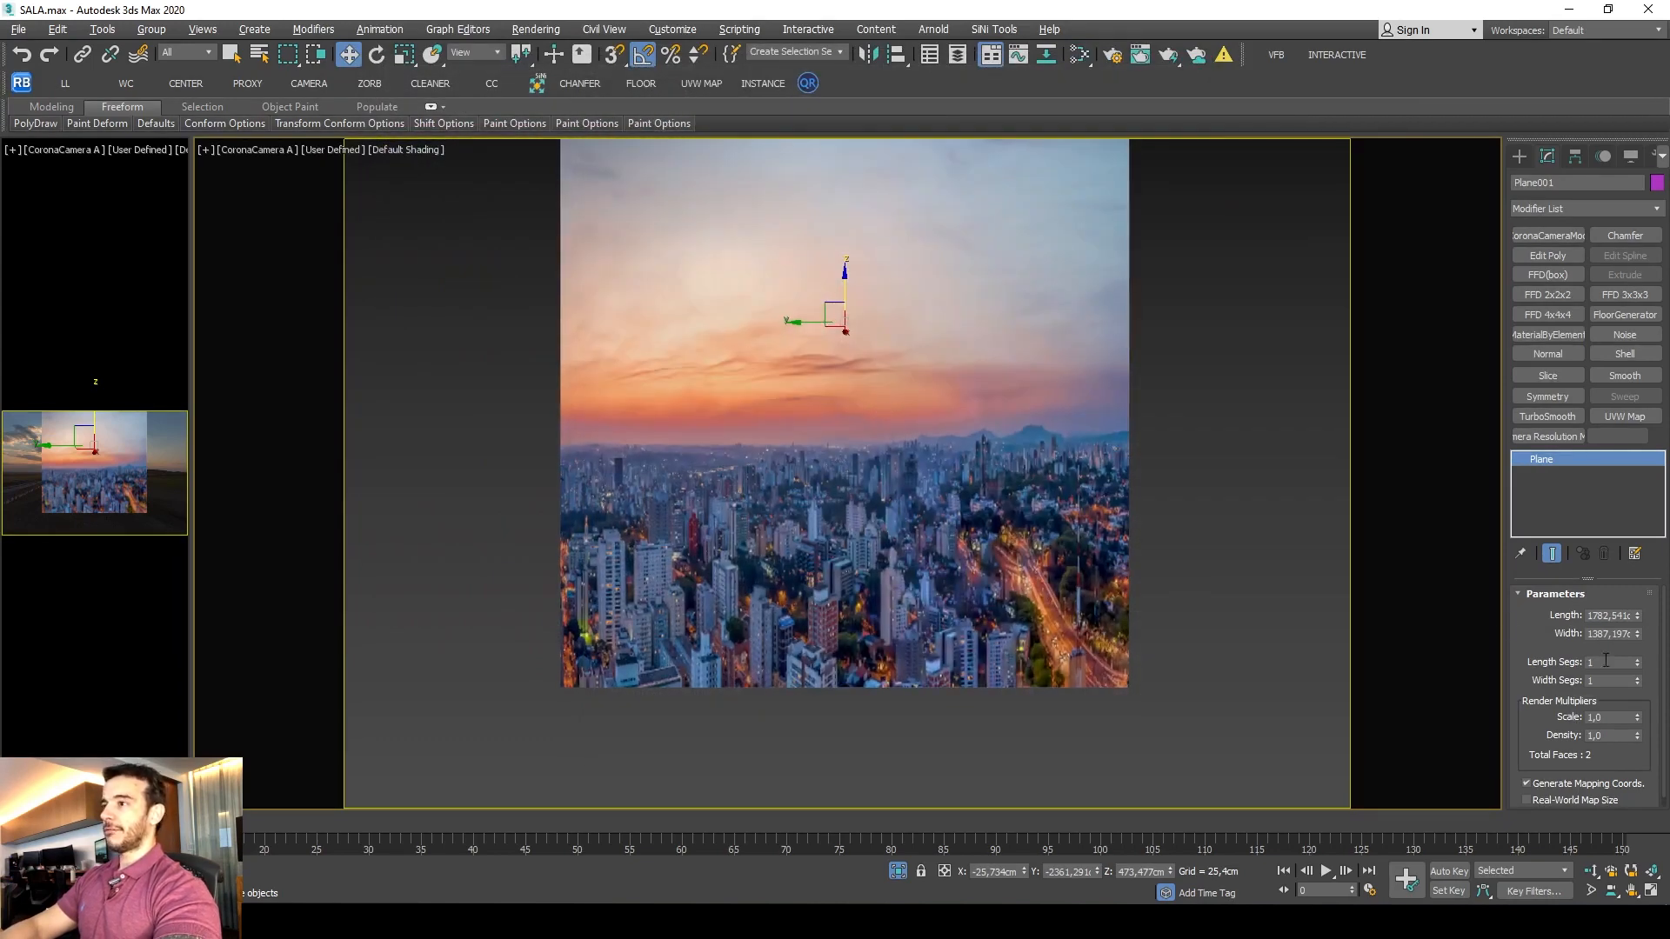
{"action": "left_click_drag", "start_coordinate": [1637, 633], "coordinate": [1641, 582]}
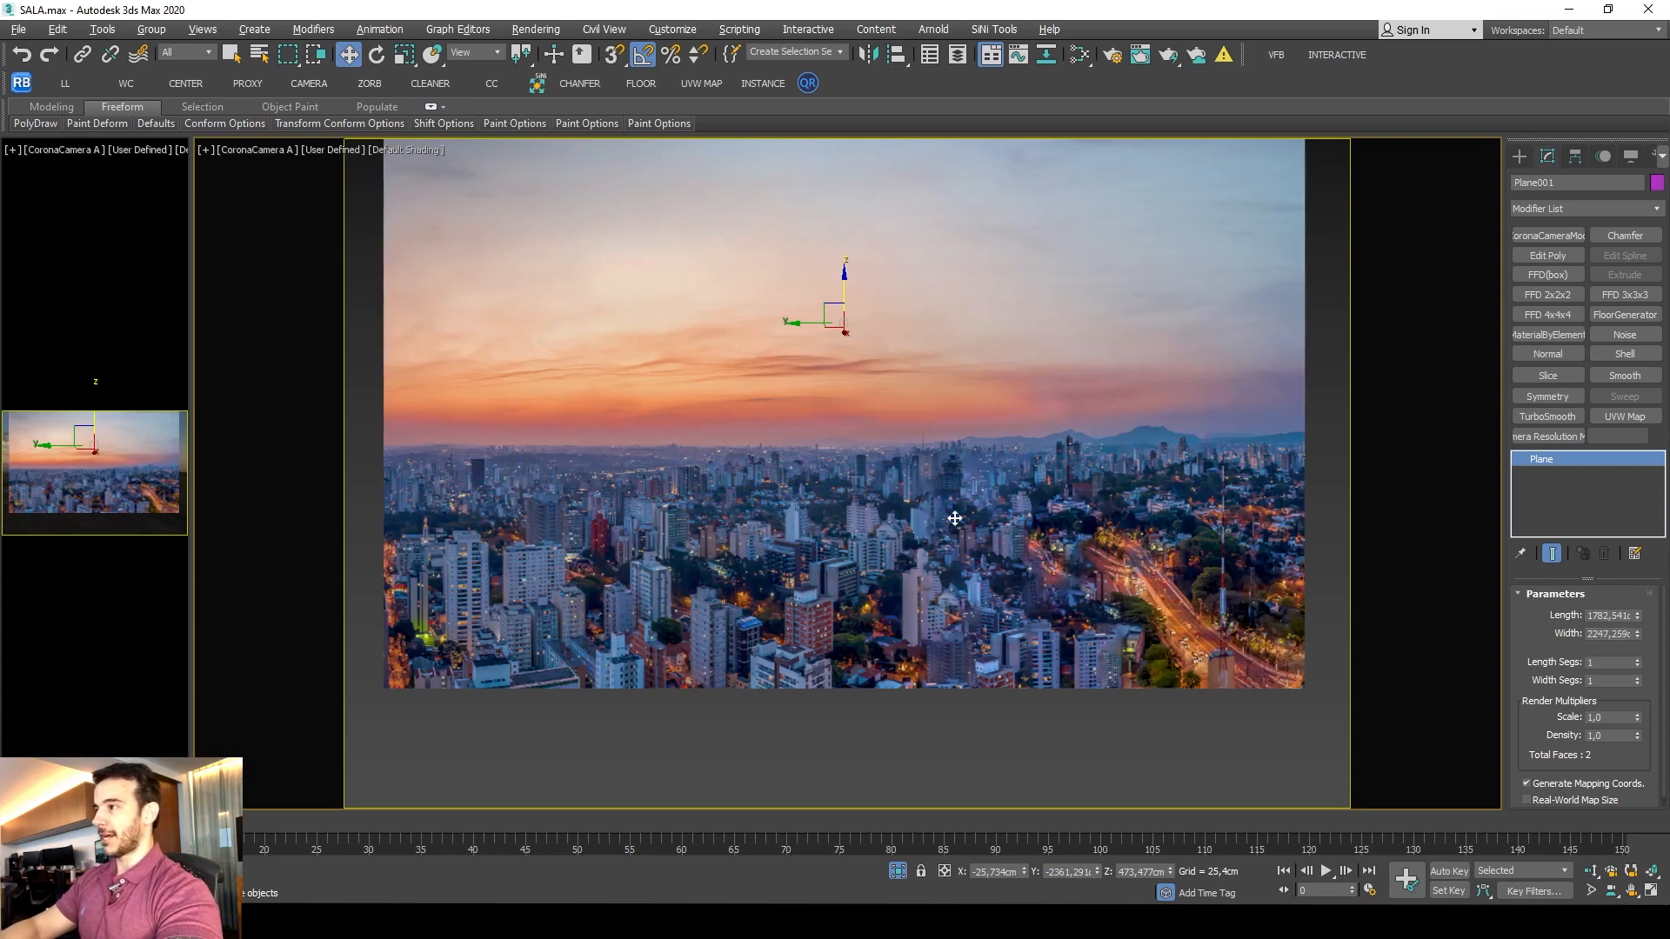
{"action": "left_click_drag", "start_coordinate": [1641, 642], "coordinate": [1642, 640]}
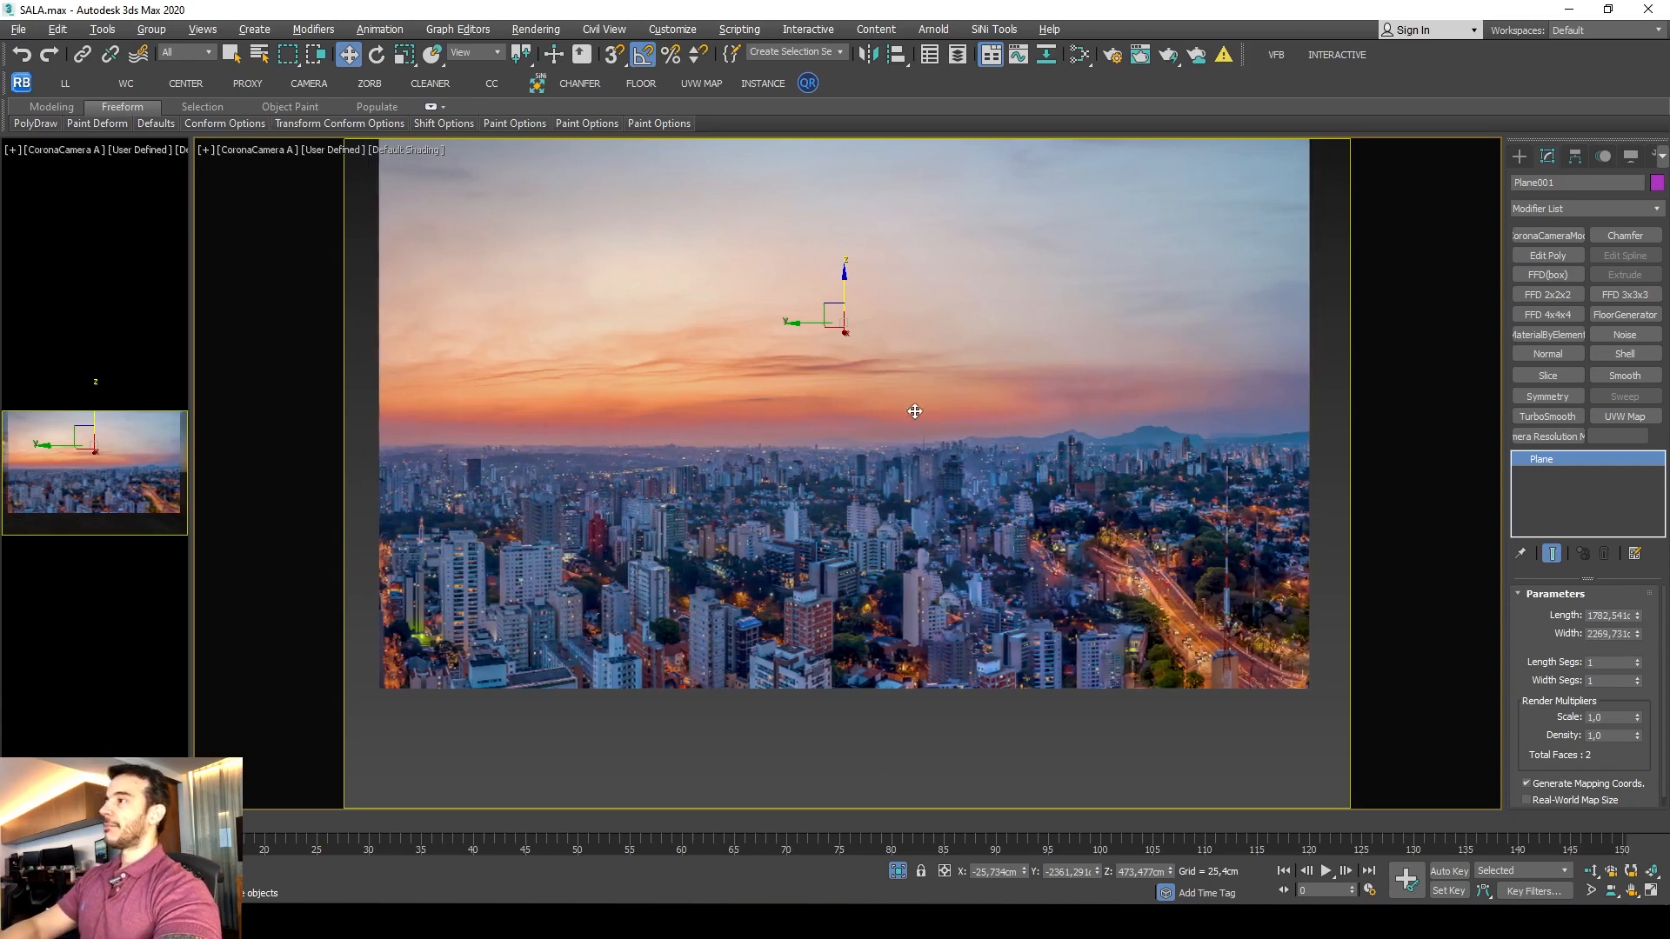
Look up the pixel dimensions of BACKGROUND SUNSET .jpg in its file properties from the bitmap file browser.
{"action": "key", "text": "m"}
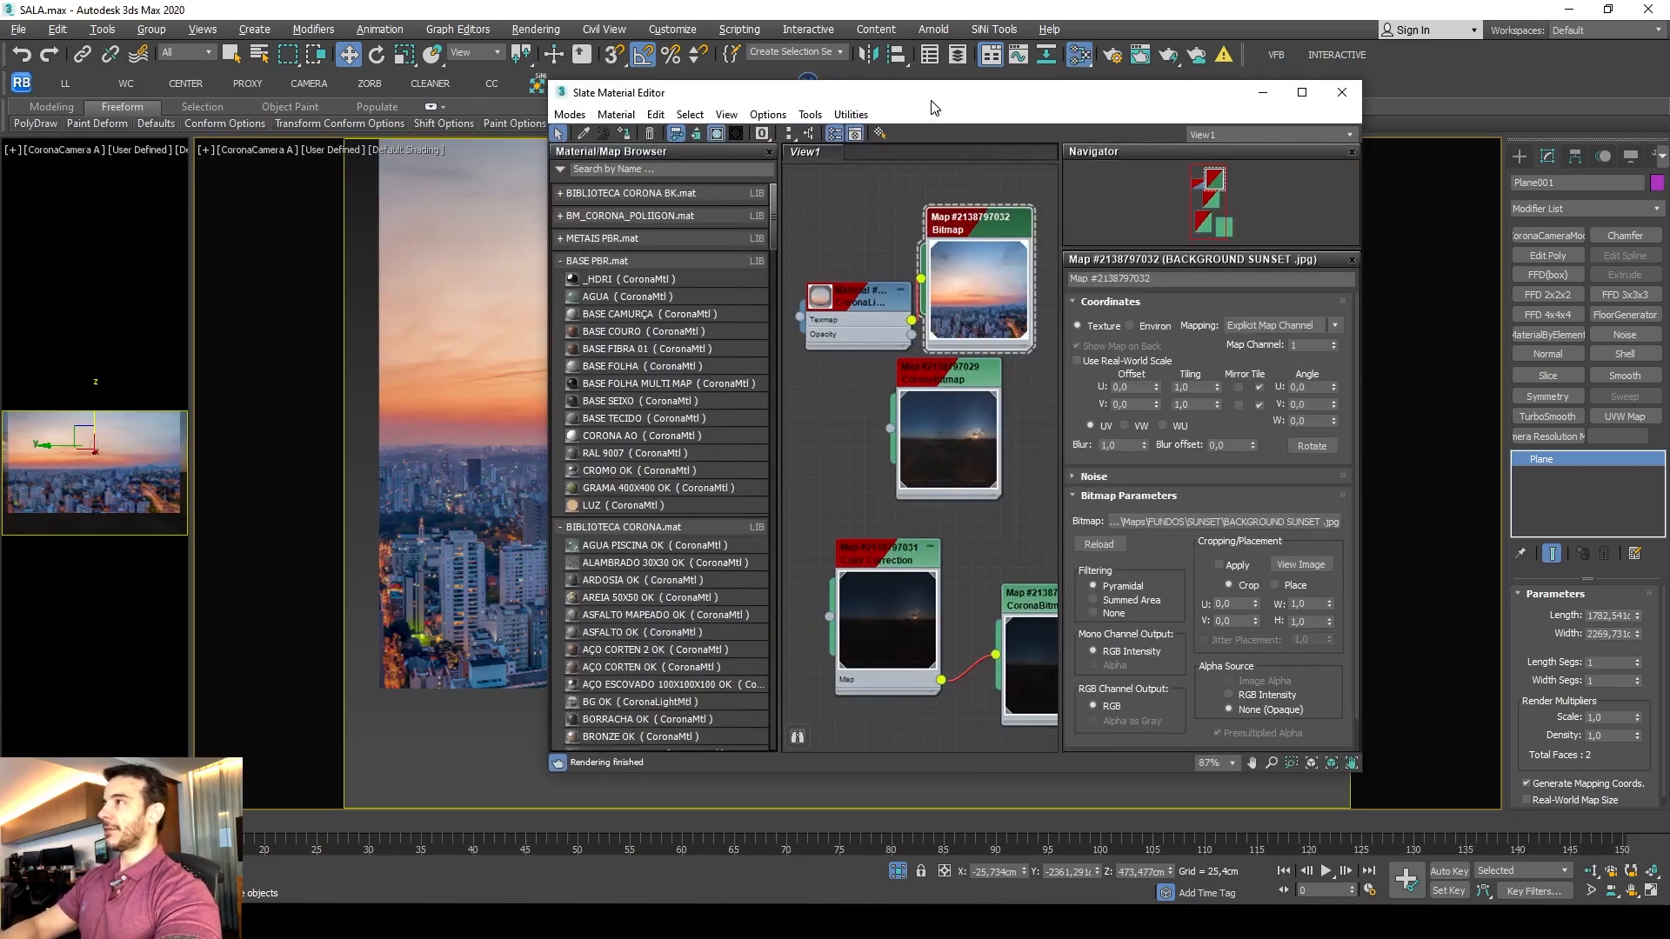
{"action": "left_click_drag", "start_coordinate": [934, 108], "coordinate": [926, 108]}
{"action": "left_click", "coordinate": [1189, 523]}
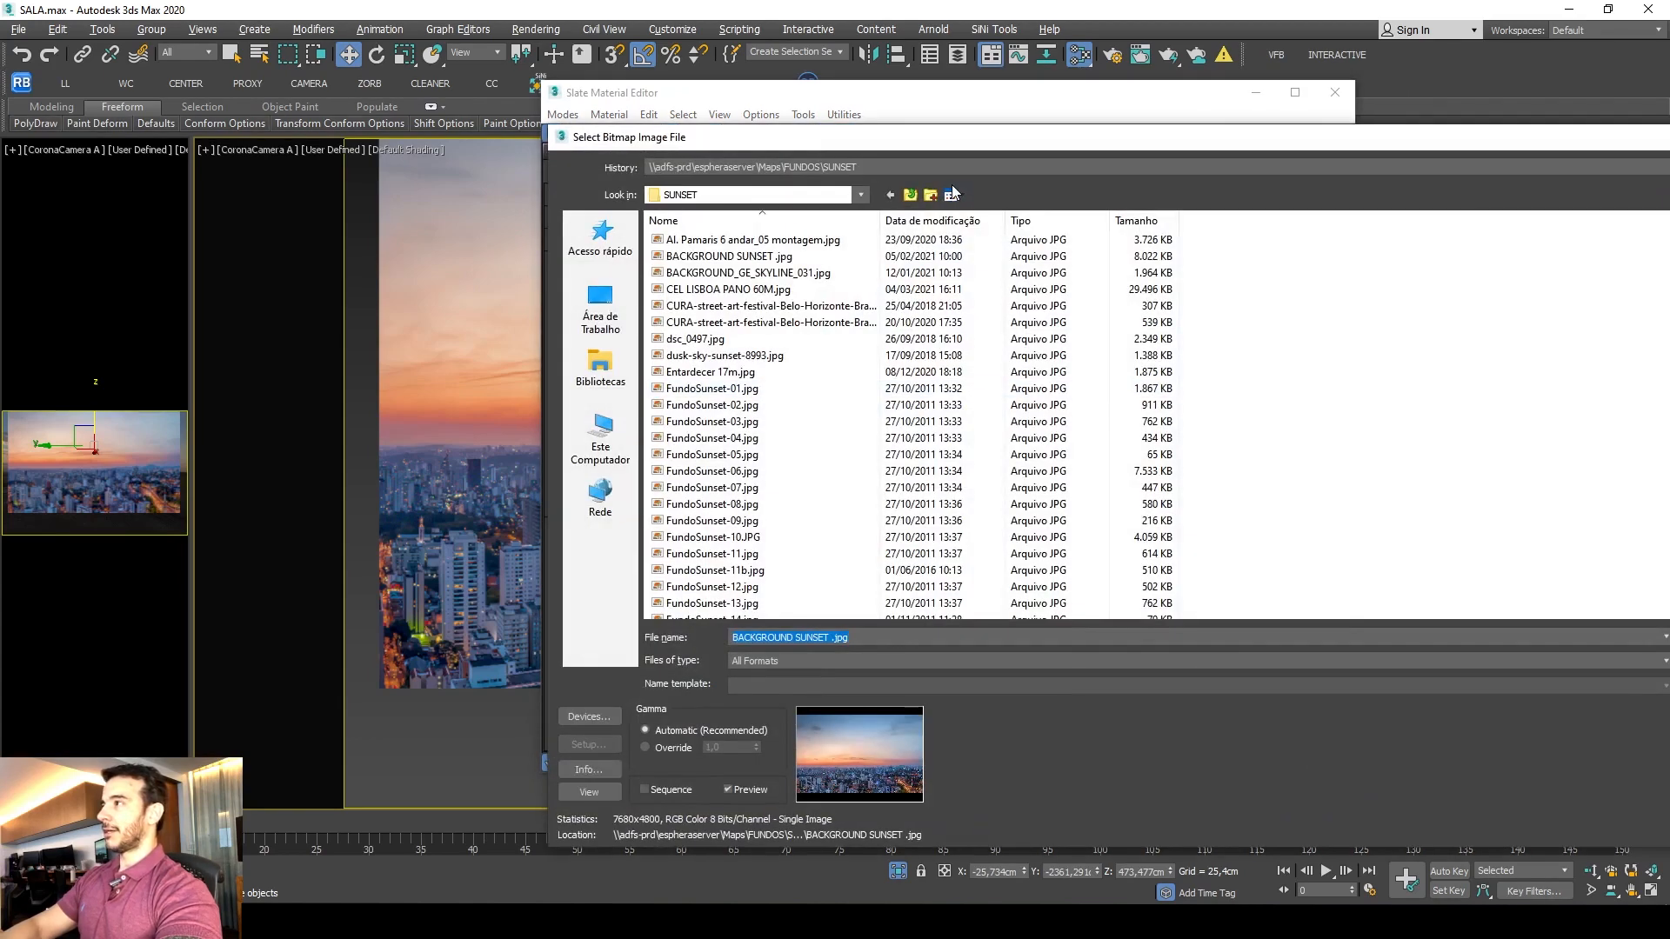
{"action": "left_click", "coordinate": [953, 194]}
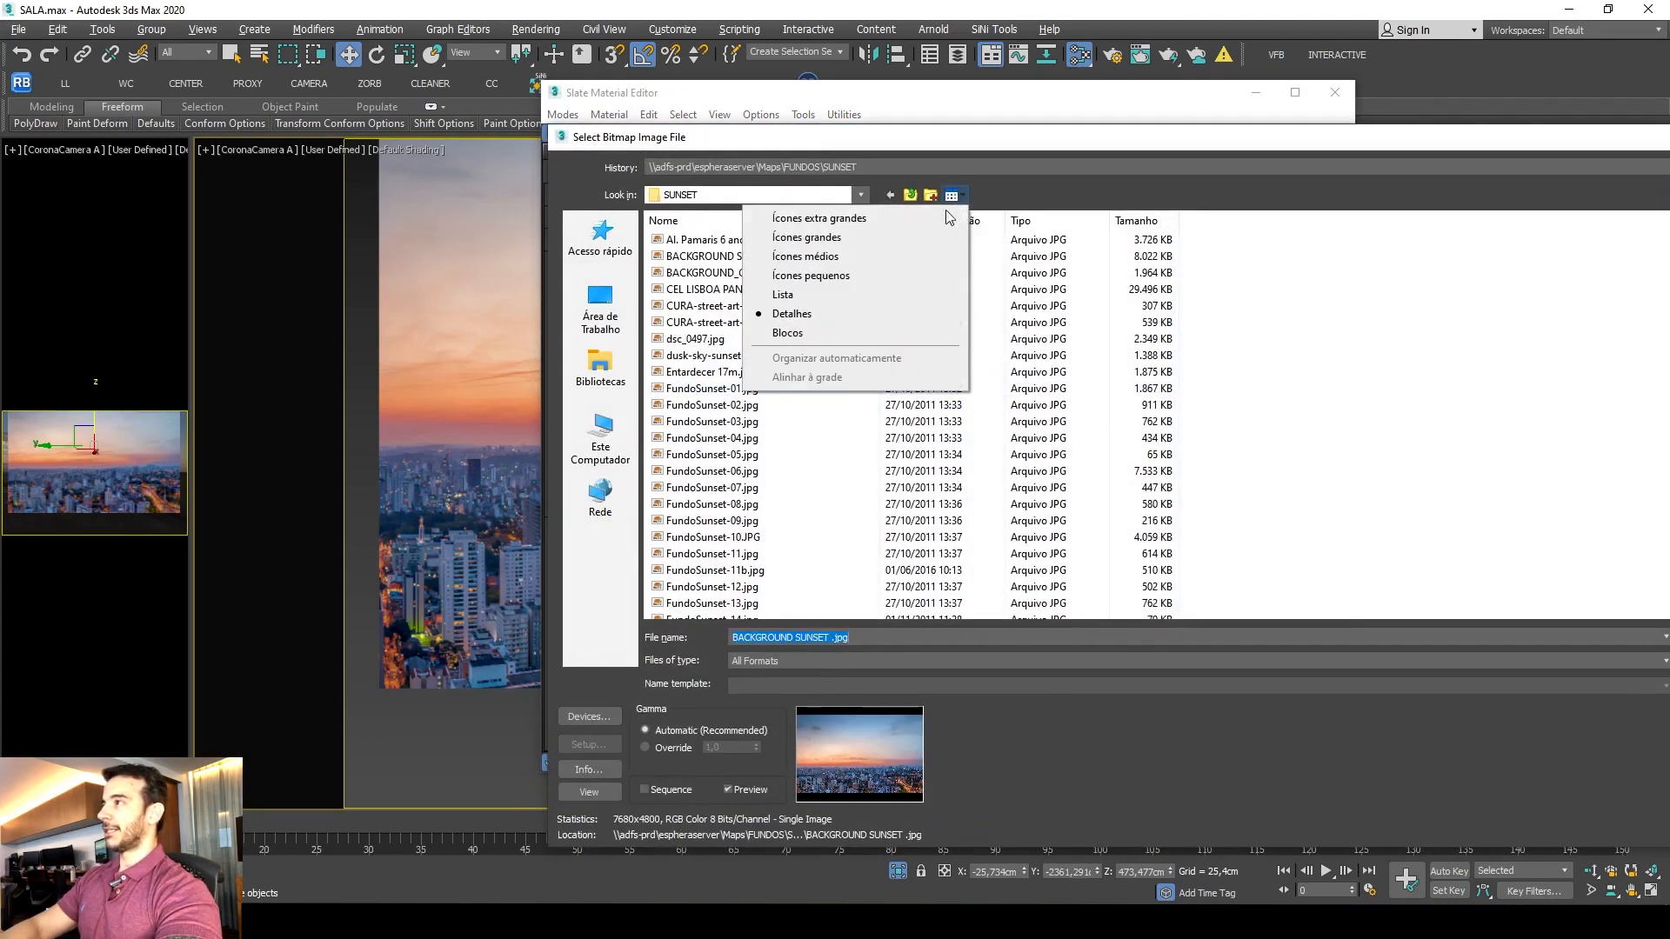
{"action": "left_click", "coordinate": [823, 219]}
{"action": "right_click", "coordinate": [1004, 379]}
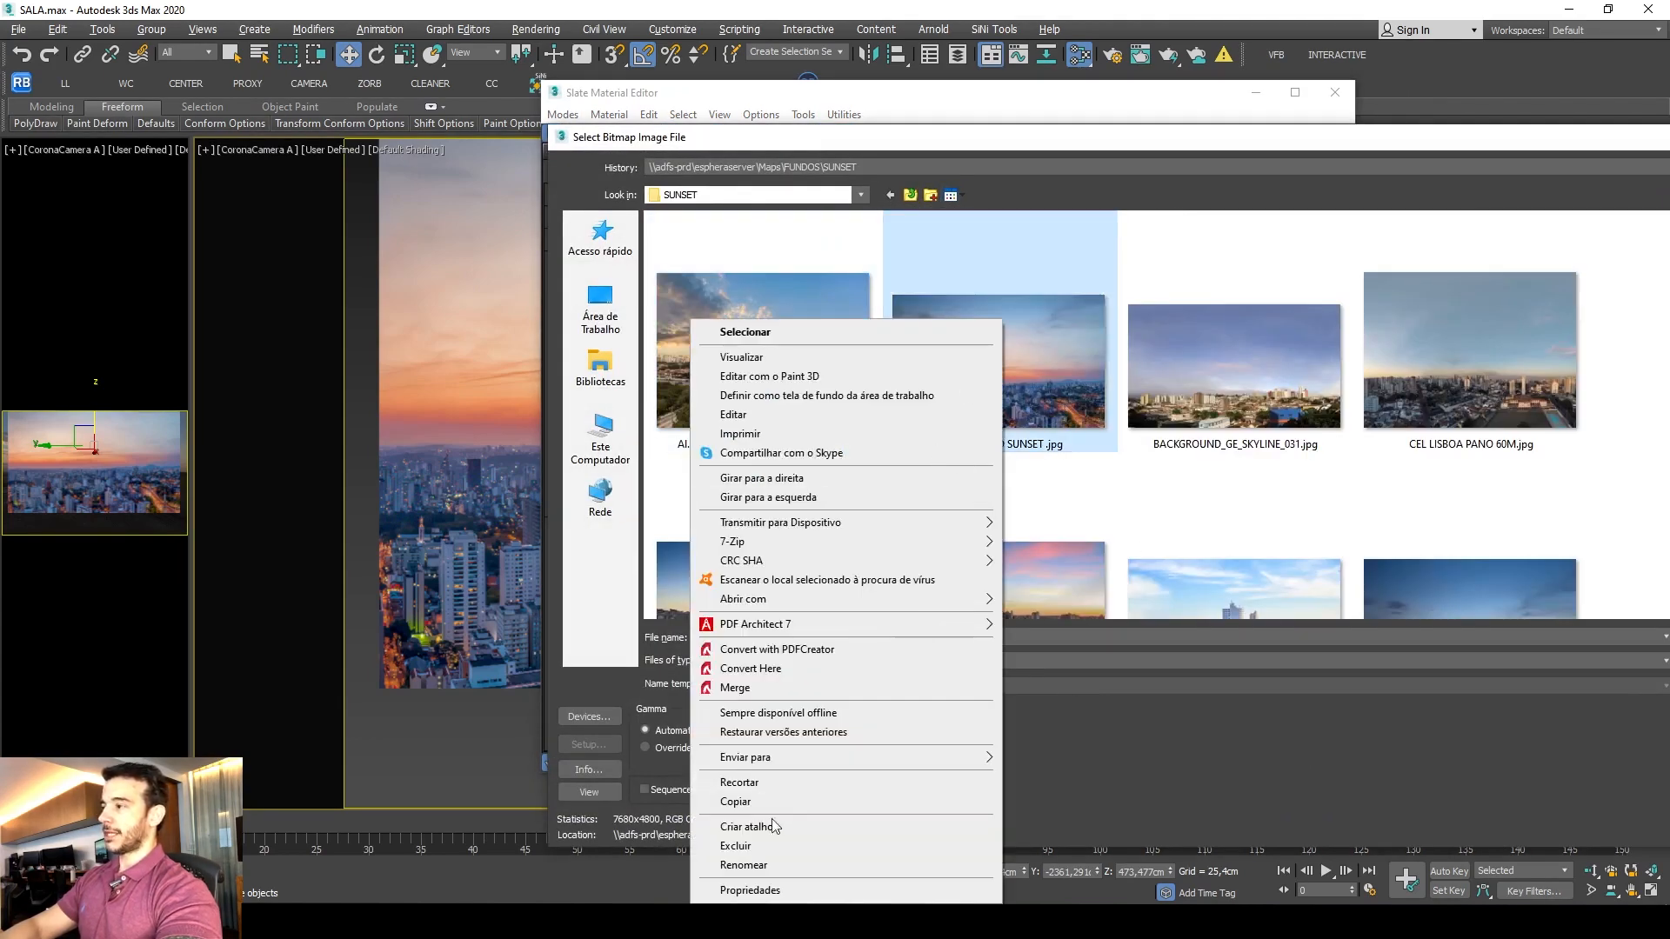
{"action": "left_click", "coordinate": [753, 889]}
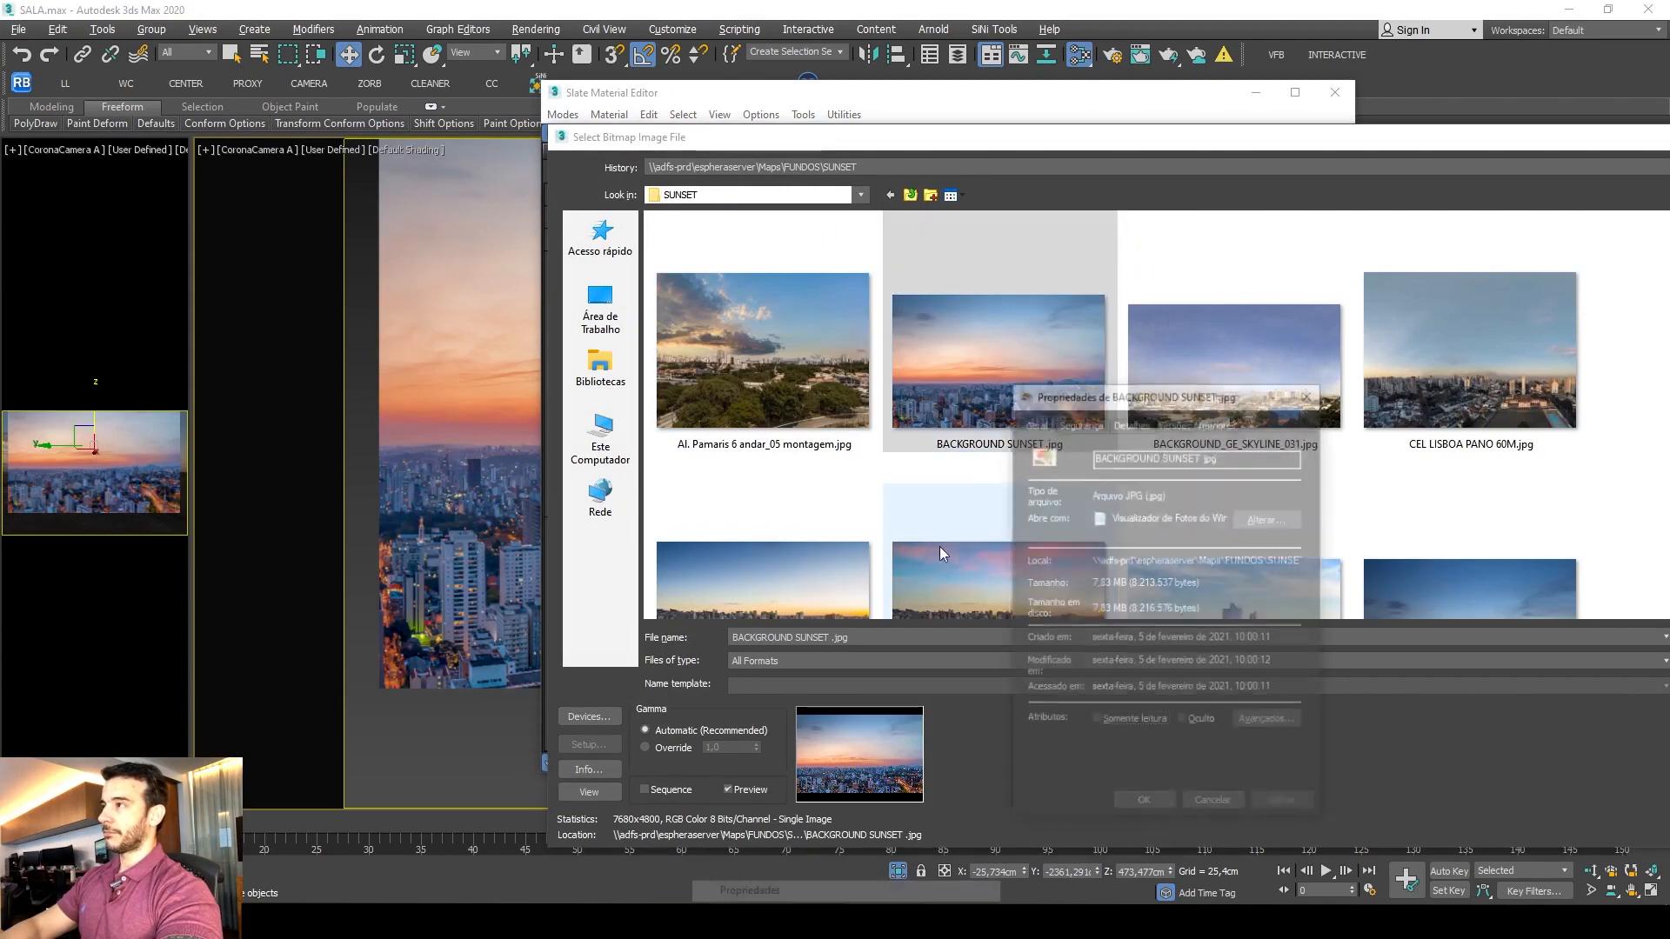
{"action": "left_click", "coordinate": [1130, 422]}
{"action": "left_click", "coordinate": [1209, 704]}
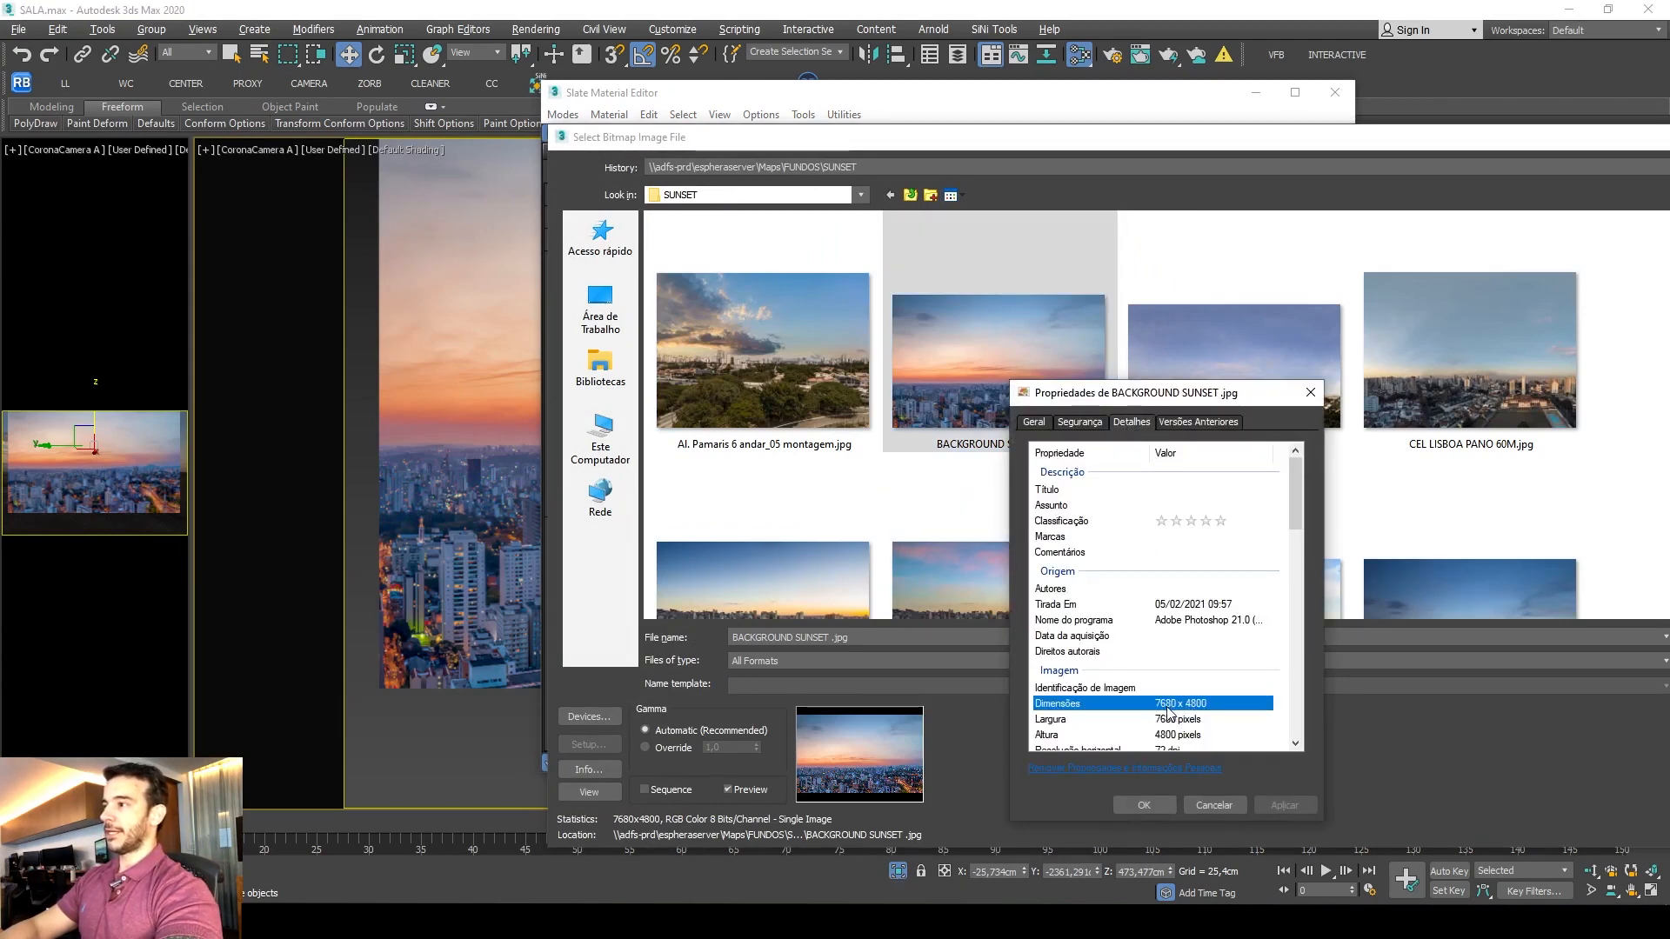
{"action": "left_click", "coordinate": [1311, 392]}
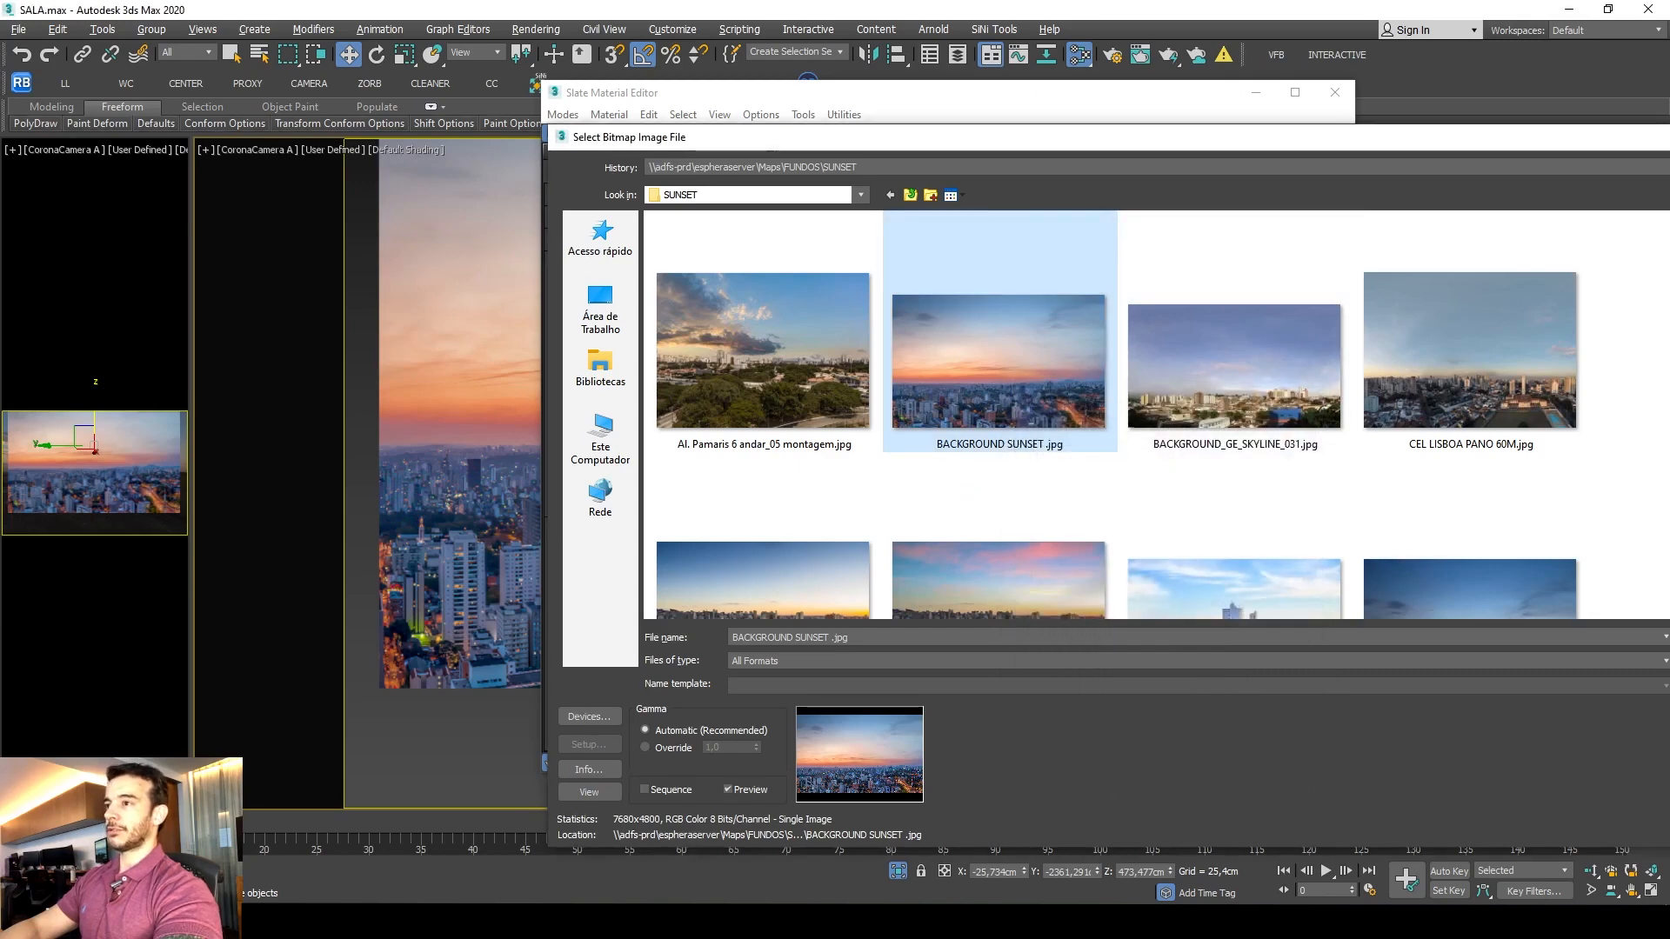
Close the bitmap browser, set the background plane's width to 7640 cm and length to 4800 cm, and close the material editor.
{"action": "key", "text": "Return"}
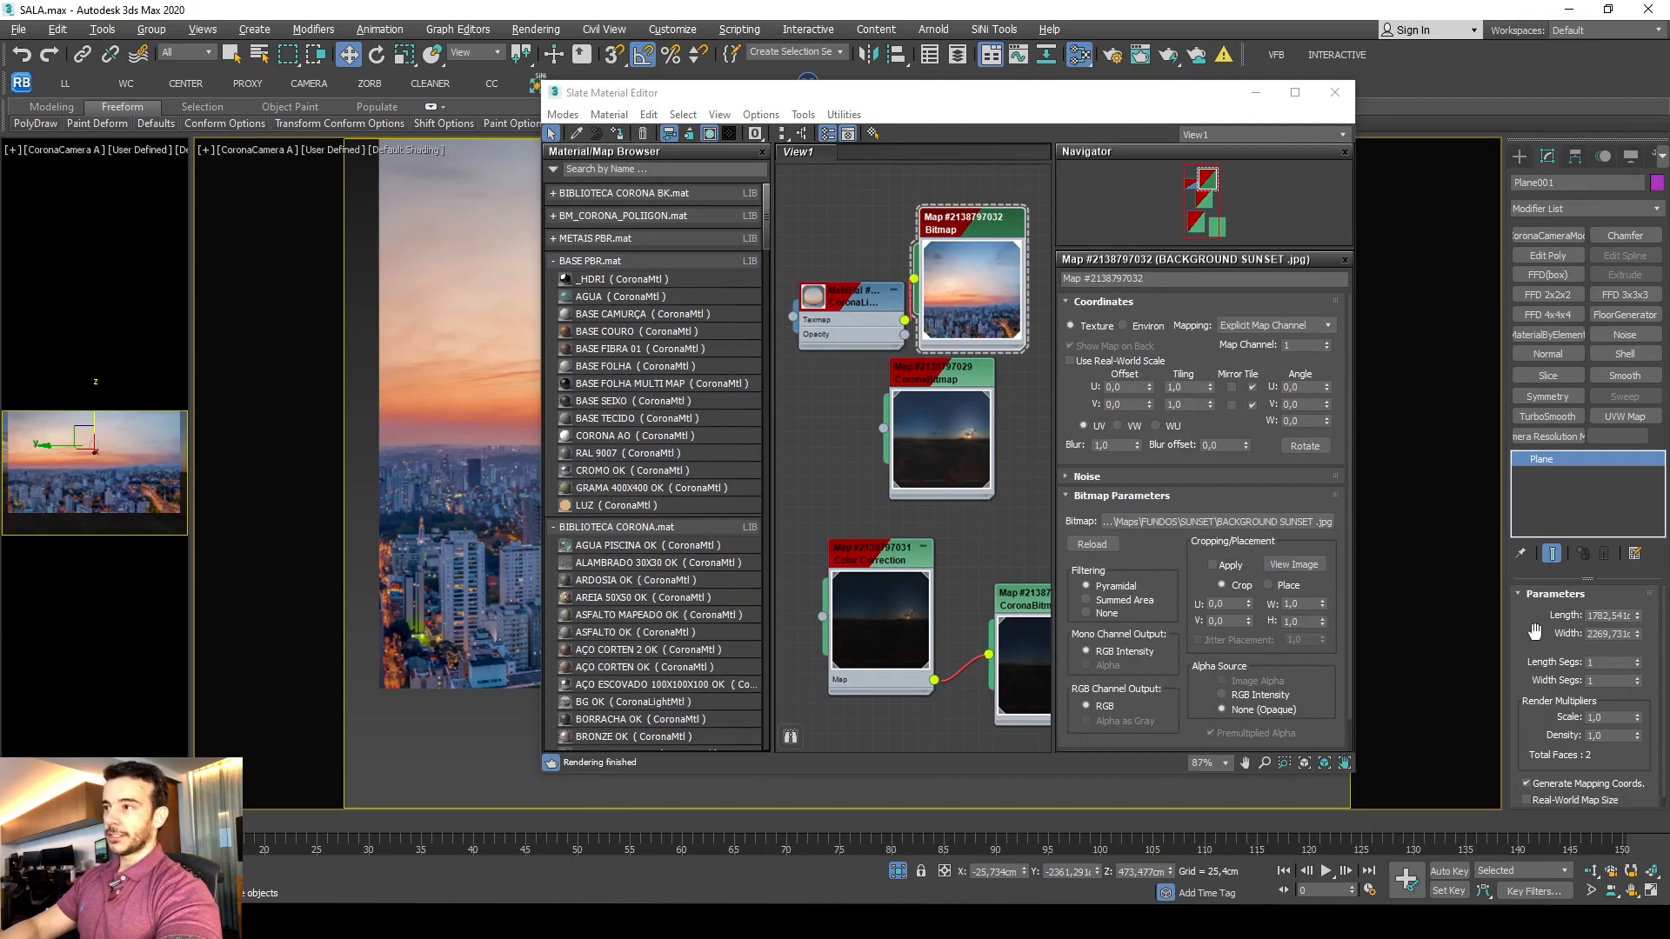
{"action": "double_click", "coordinate": [1622, 616]}
{"action": "double_click", "coordinate": [1618, 632]}
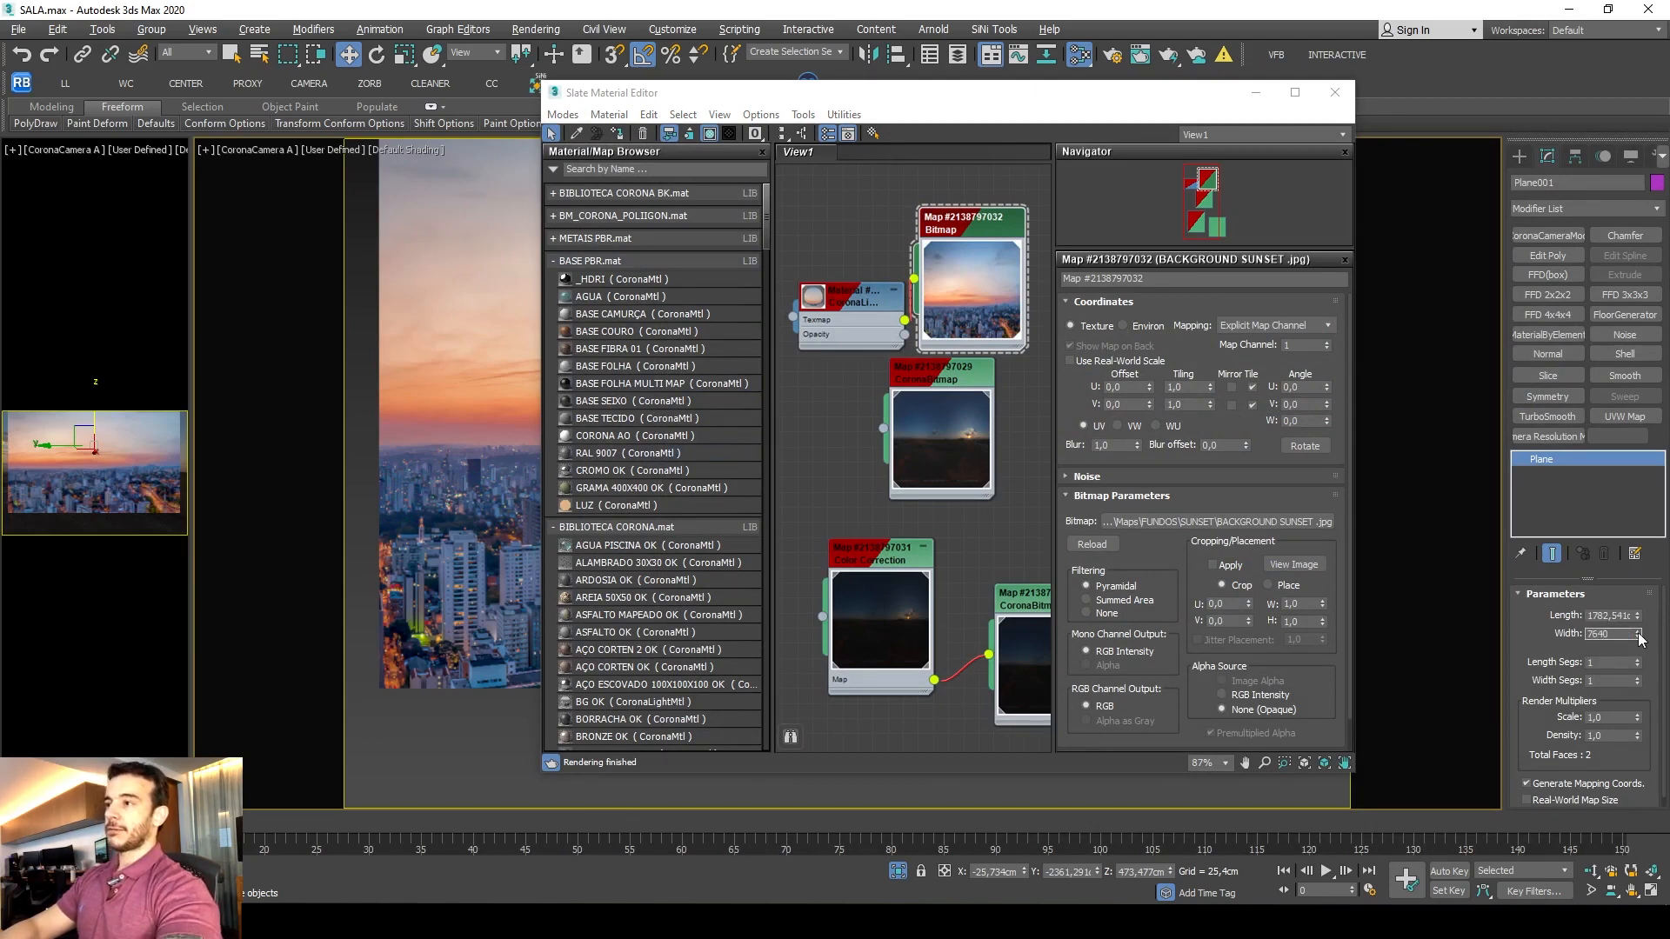
{"action": "type", "text": "7640"}
{"action": "double_click", "coordinate": [1603, 615]}
{"action": "type", "text": "480"}
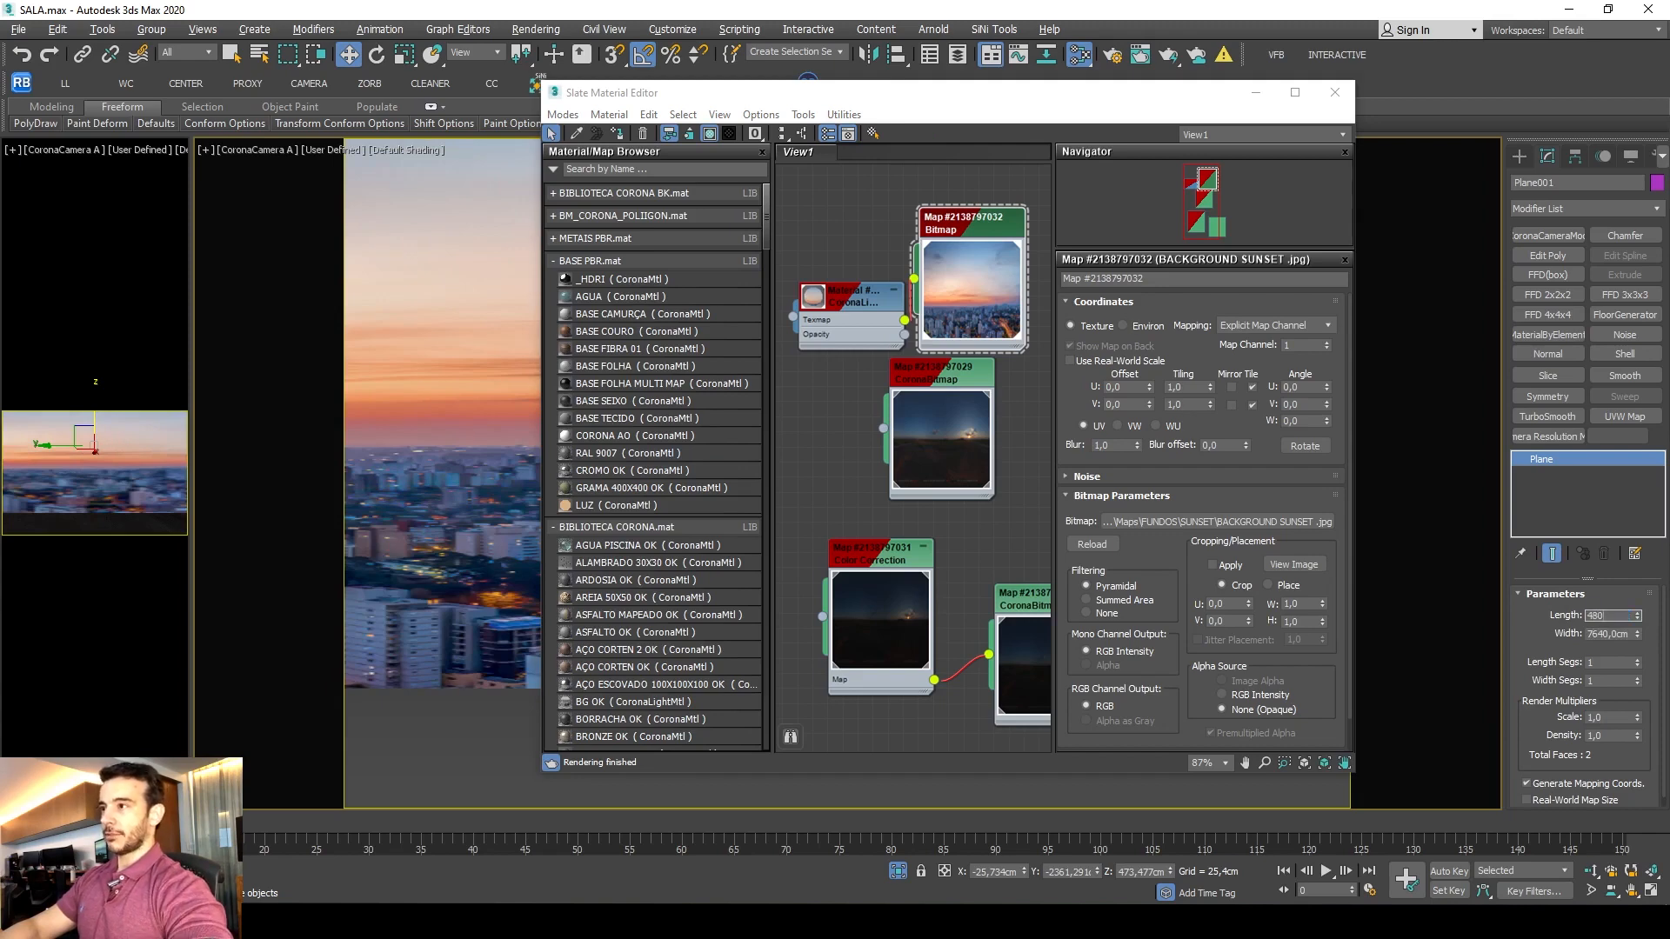
{"action": "type", "text": "0"}
{"action": "key", "text": "Return"}
{"action": "left_click", "coordinate": [1335, 93]}
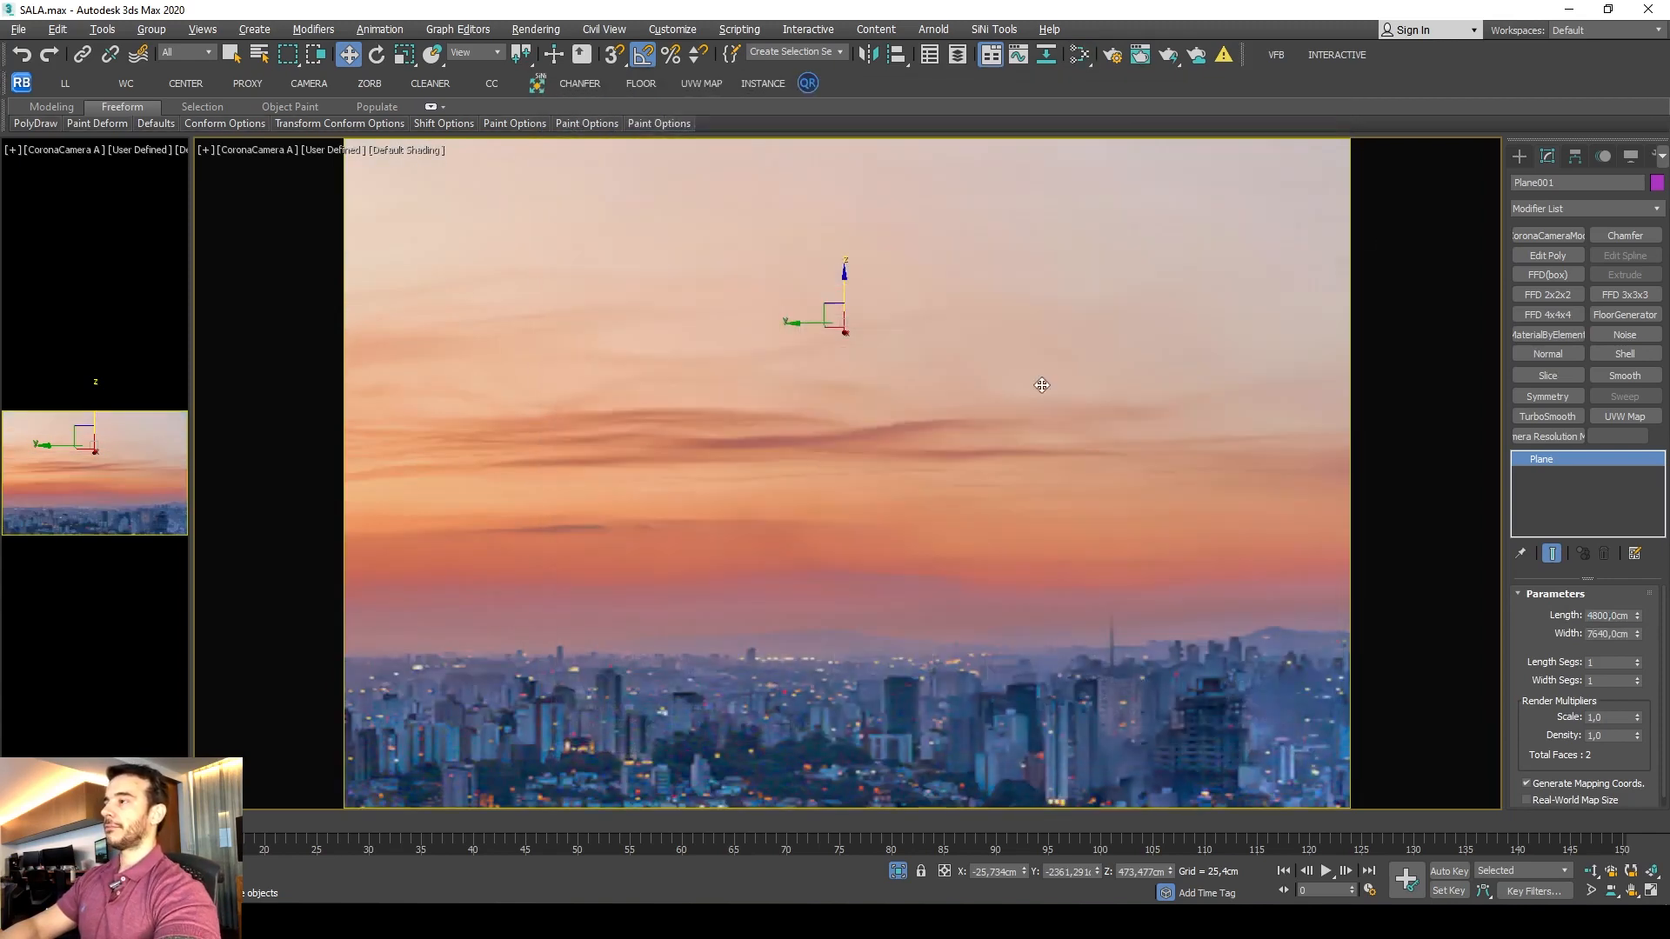
Show the whole room from above in wireframe and move the plane about 5800 cm along X, away from the camera.
{"action": "key", "text": "t"}
{"action": "middle_click_drag", "start_coordinate": [843, 481], "coordinate": [991, 369], "text": "alt"}
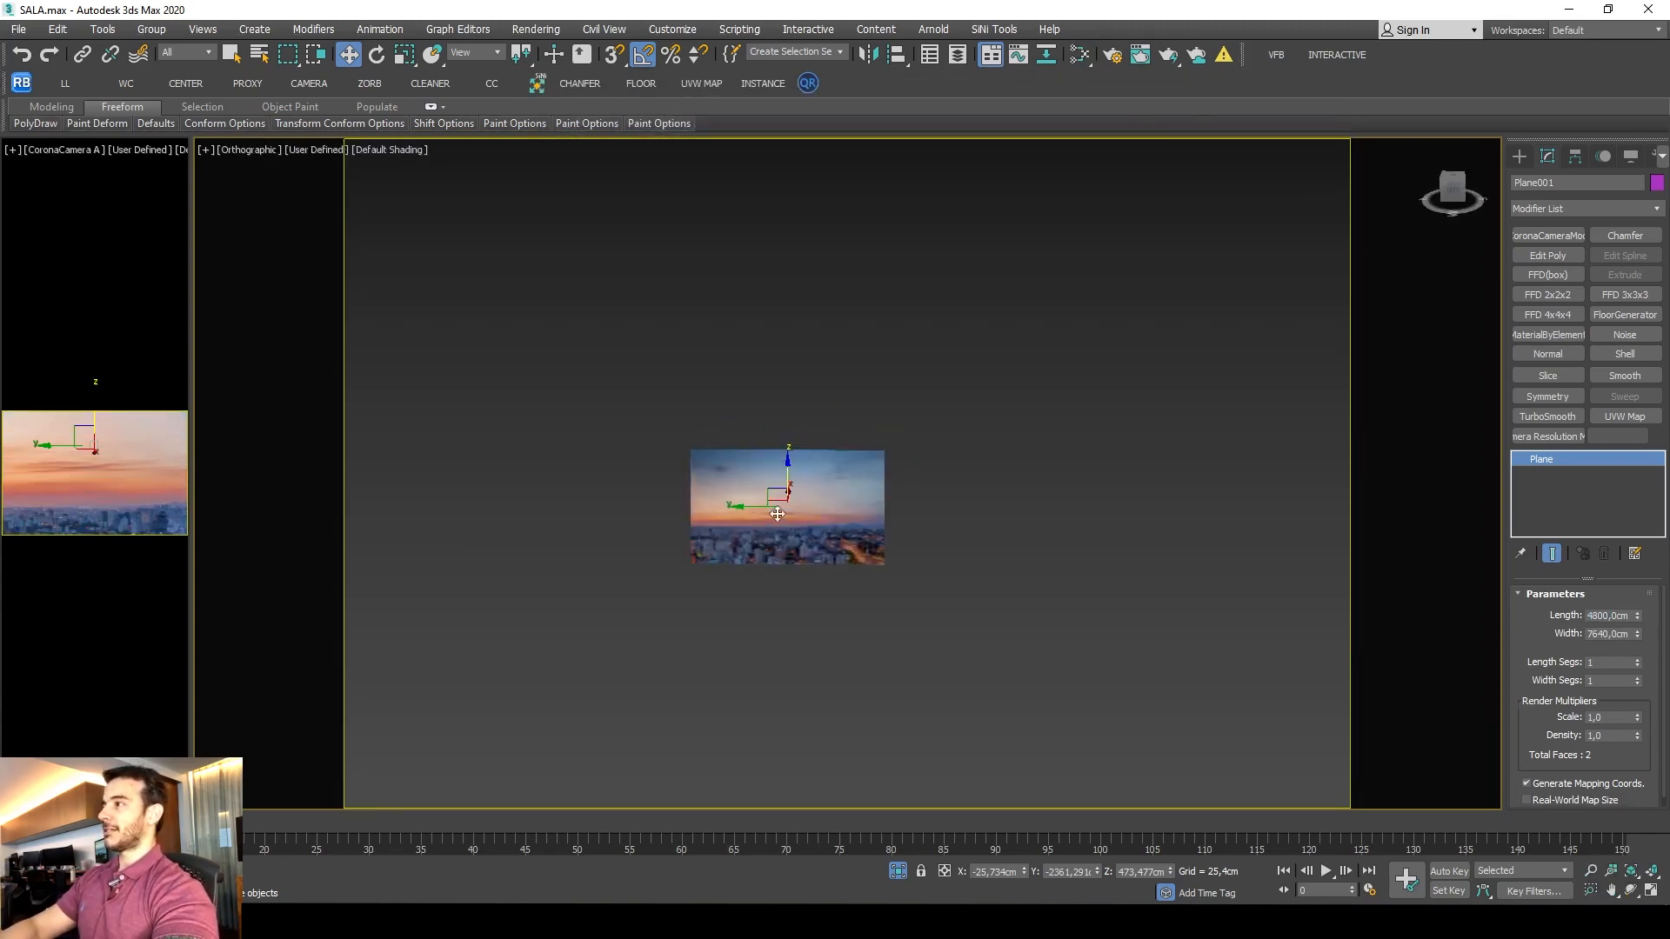
{"action": "scroll", "coordinate": [709, 527], "scroll_direction": "up", "scroll_amount": 2}
{"action": "scroll", "coordinate": [765, 505], "scroll_direction": "up", "scroll_amount": 1}
{"action": "middle_click_drag", "start_coordinate": [953, 531], "coordinate": [999, 552], "text": "alt"}
{"action": "key", "text": "t"}
{"action": "right_click", "coordinate": [1001, 557]}
{"action": "left_click", "coordinate": [1016, 468]}
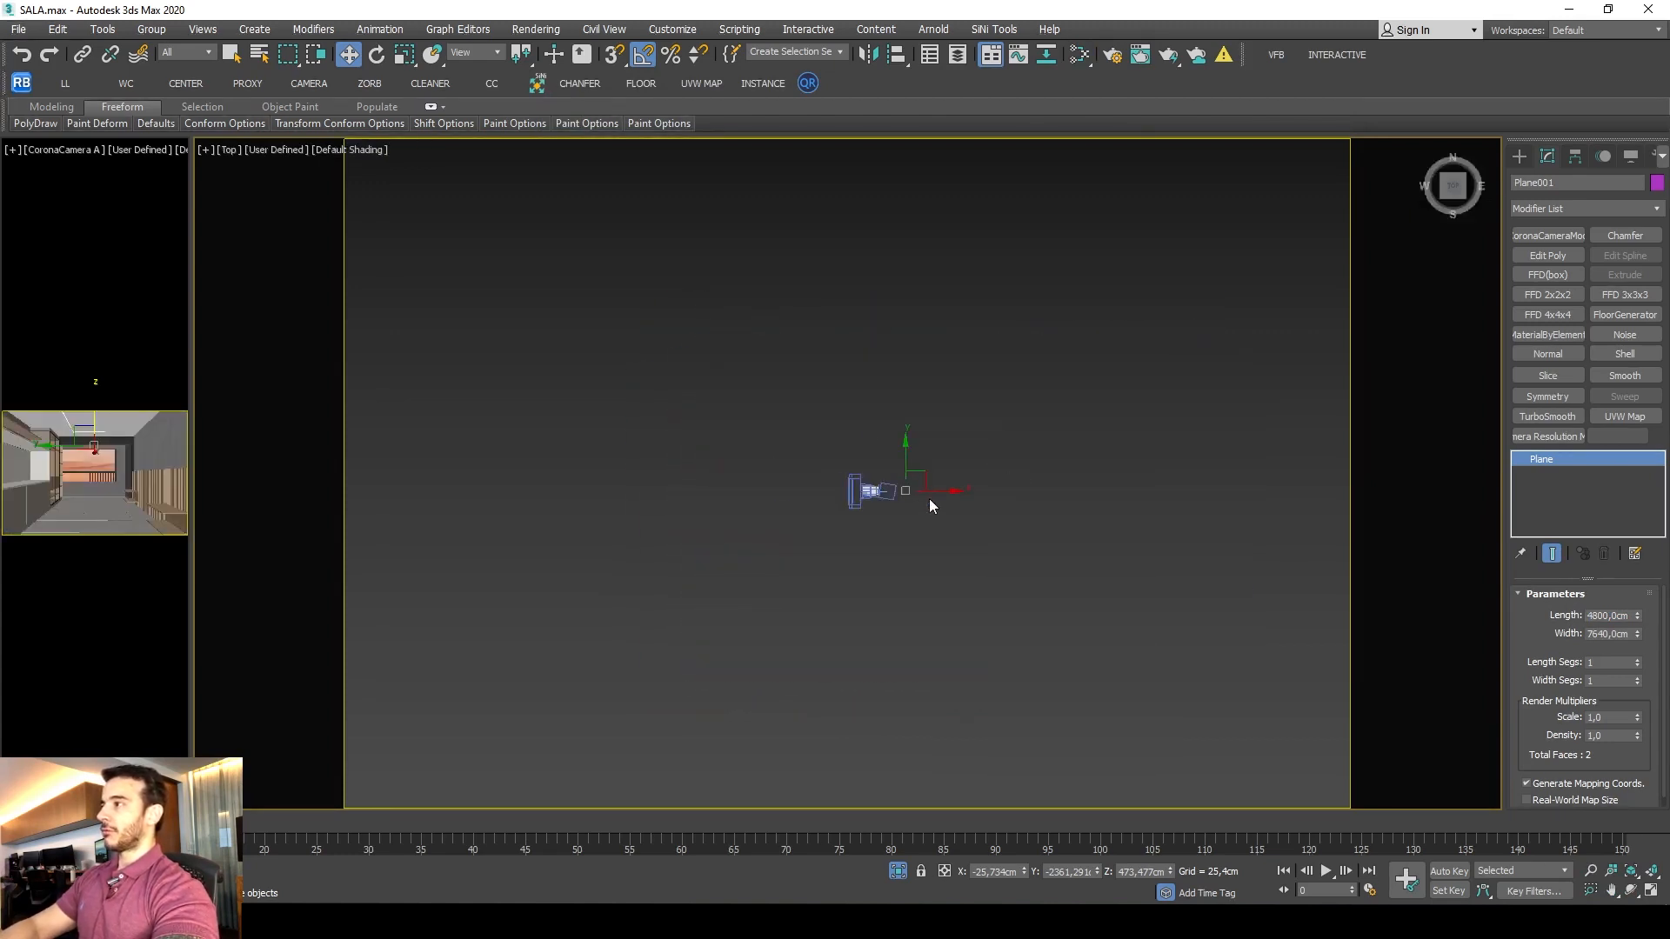
{"action": "key", "text": "F3"}
{"action": "left_click_drag", "start_coordinate": [930, 489], "coordinate": [1083, 492]}
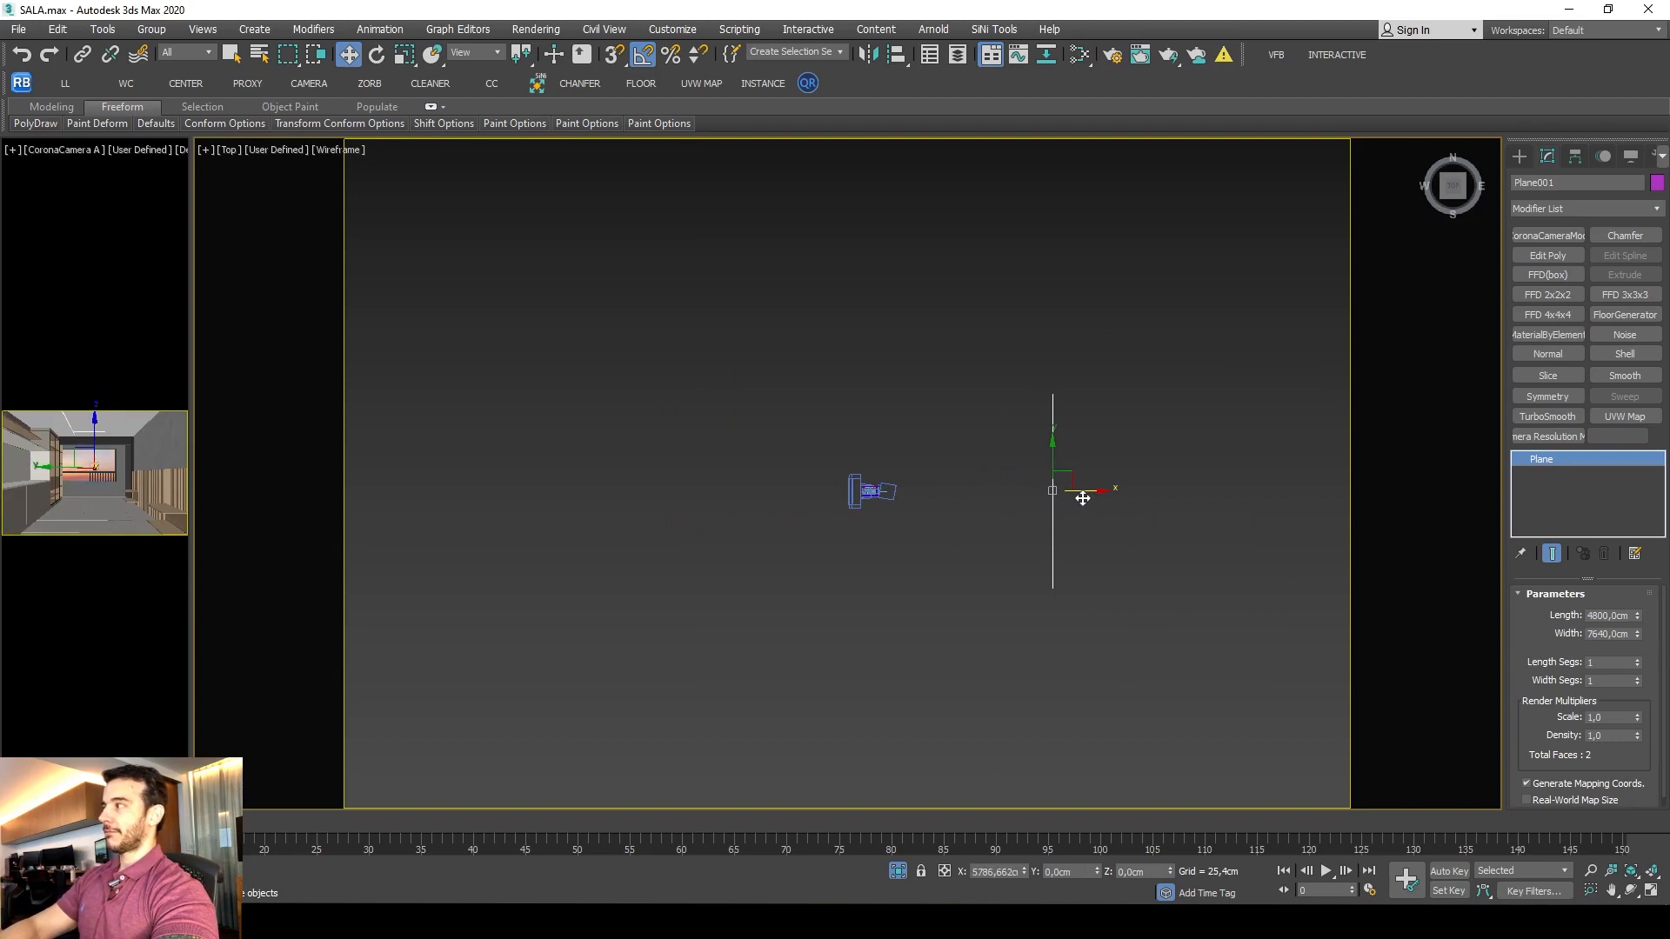
Return to the shaded camera view and shift the plane about 135 cm along Y and 580 cm up along Z.
{"action": "key", "text": "c"}
{"action": "key", "text": "F3"}
{"action": "left_click_drag", "start_coordinate": [826, 436], "coordinate": [821, 366]}
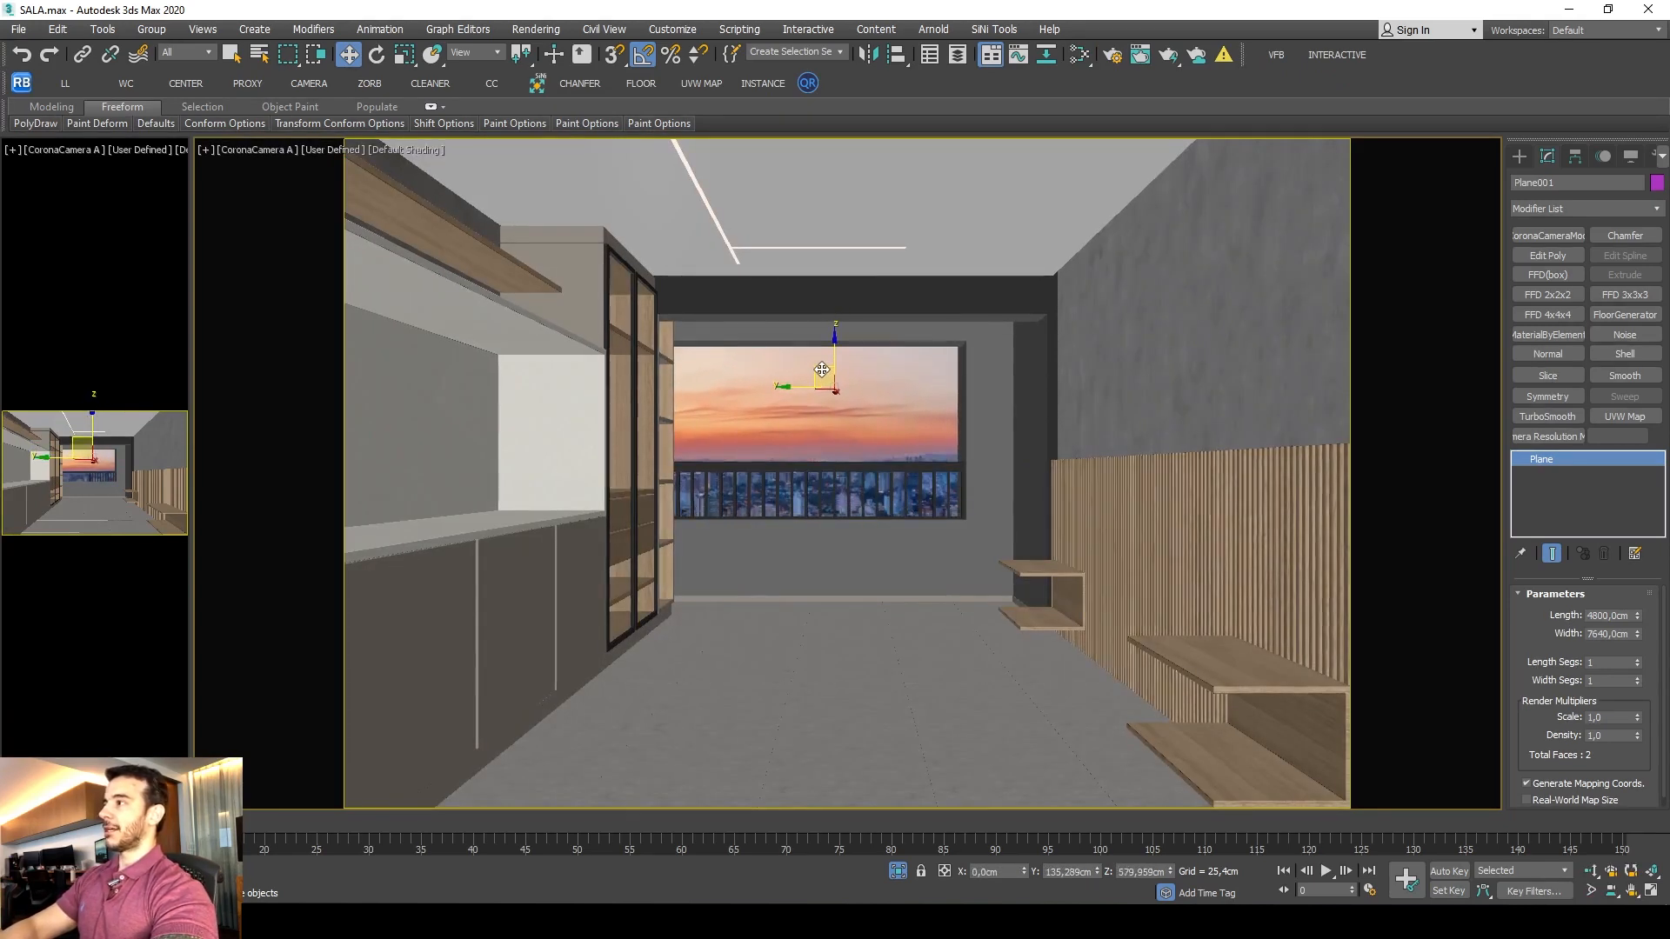
Turn on the horizon line of CoronaCamera A in wireframe display and hide all geometry.
{"action": "key", "text": "F3"}
{"action": "left_click", "coordinate": [898, 418]}
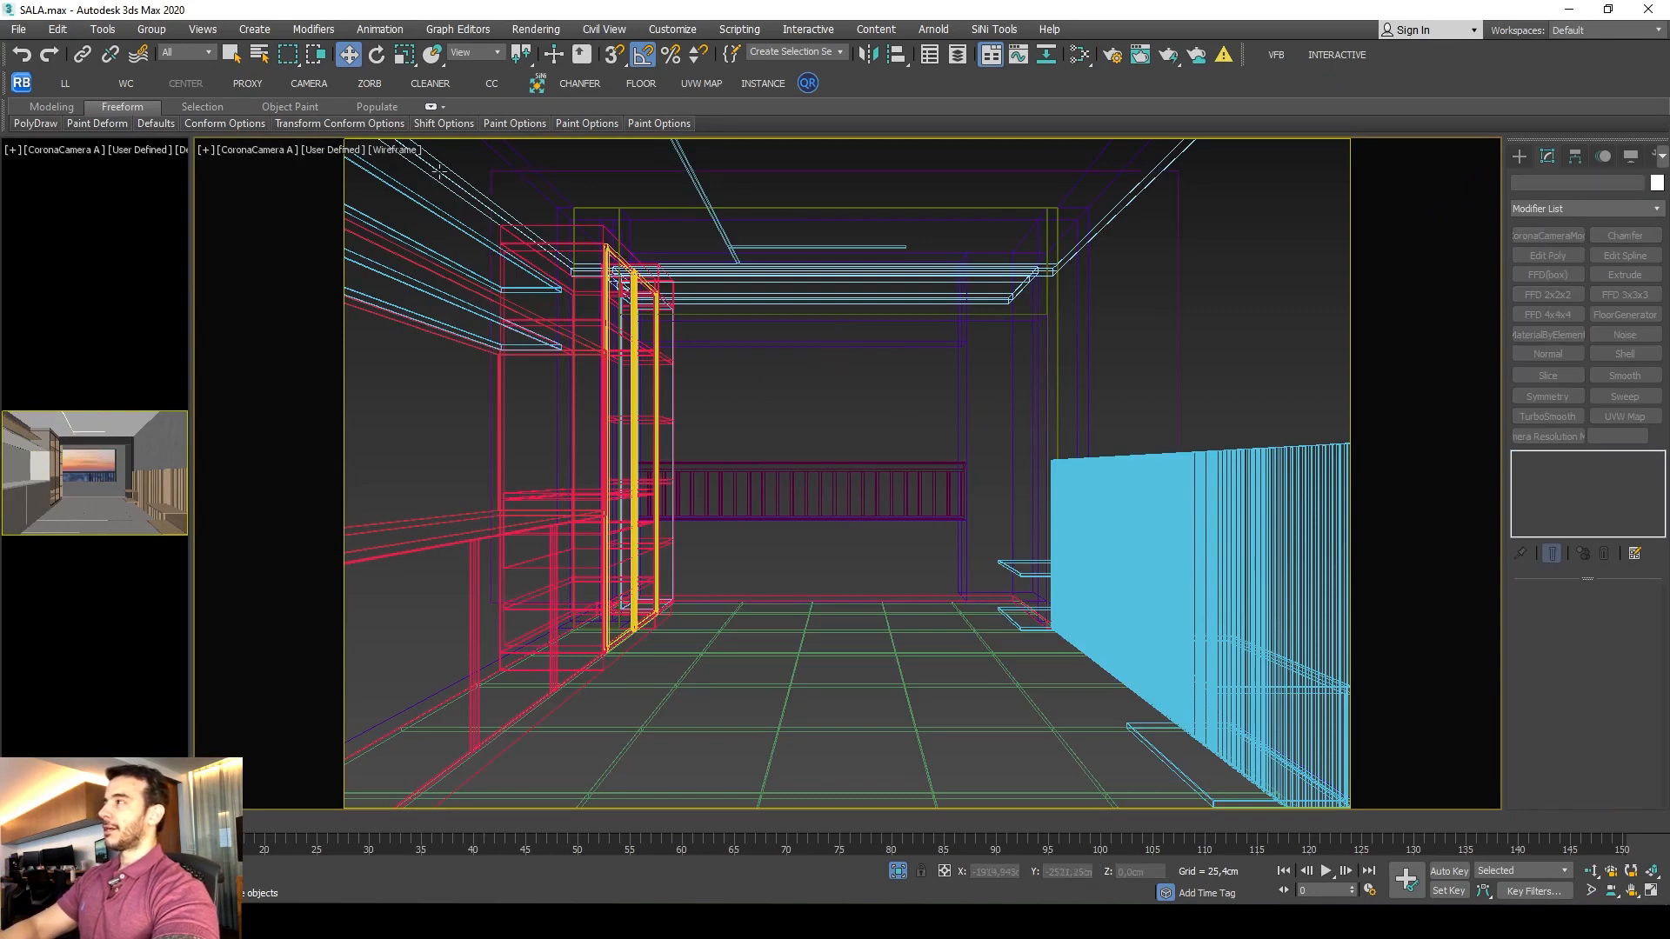
{"action": "left_click", "coordinate": [322, 82]}
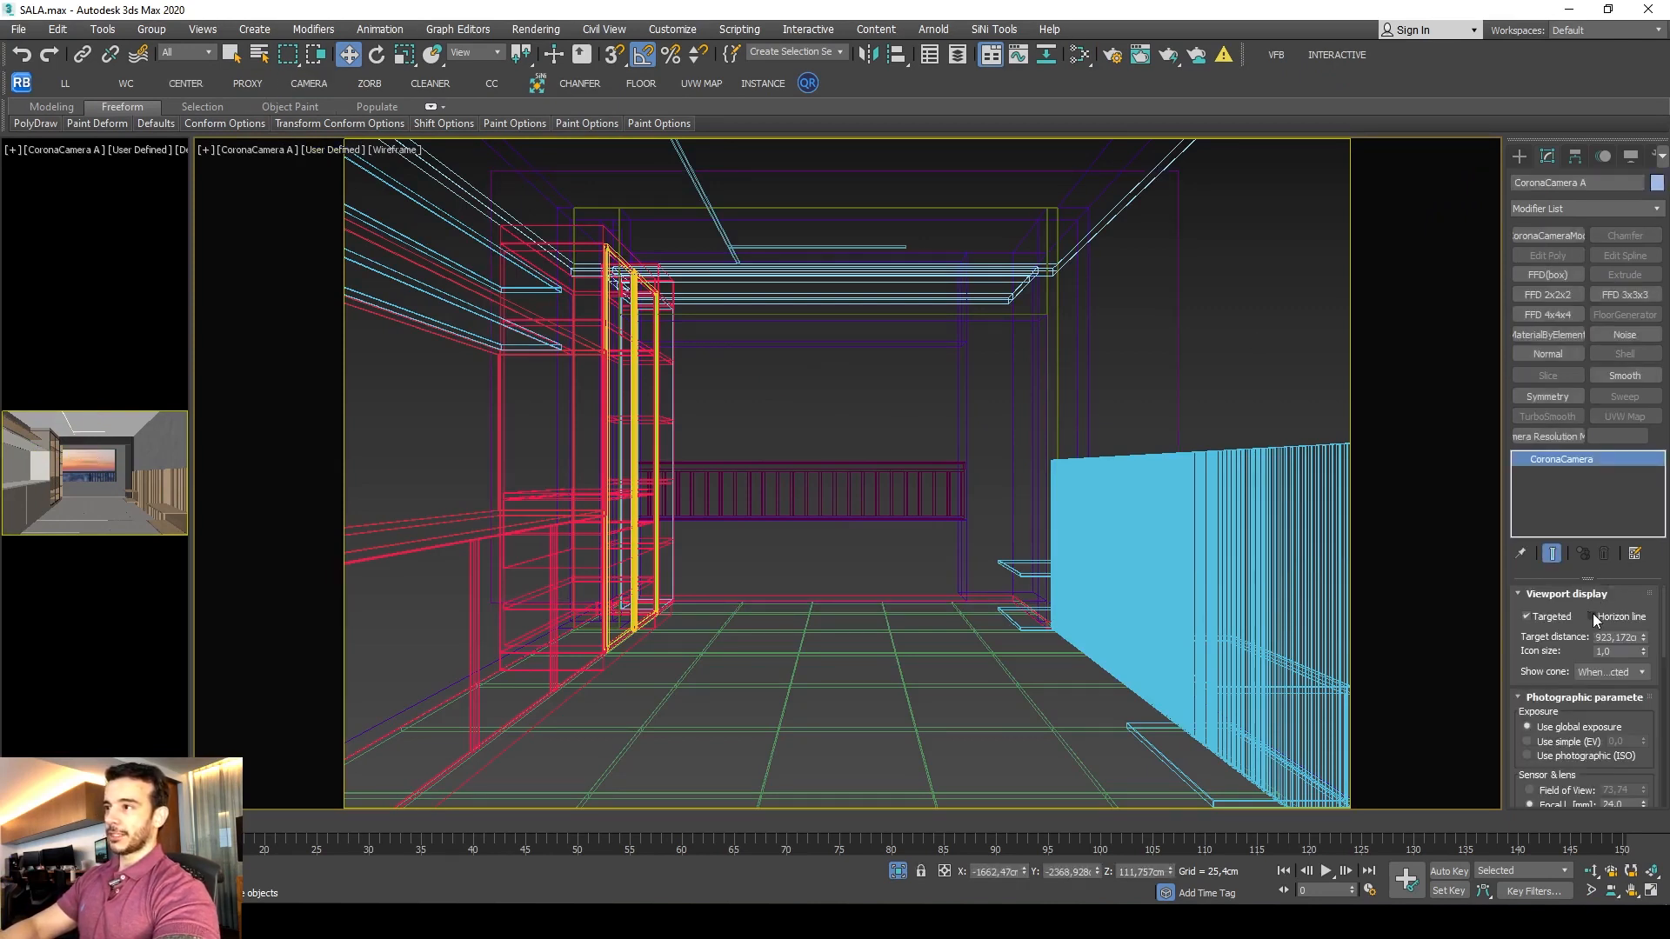
{"action": "left_click", "coordinate": [1592, 616]}
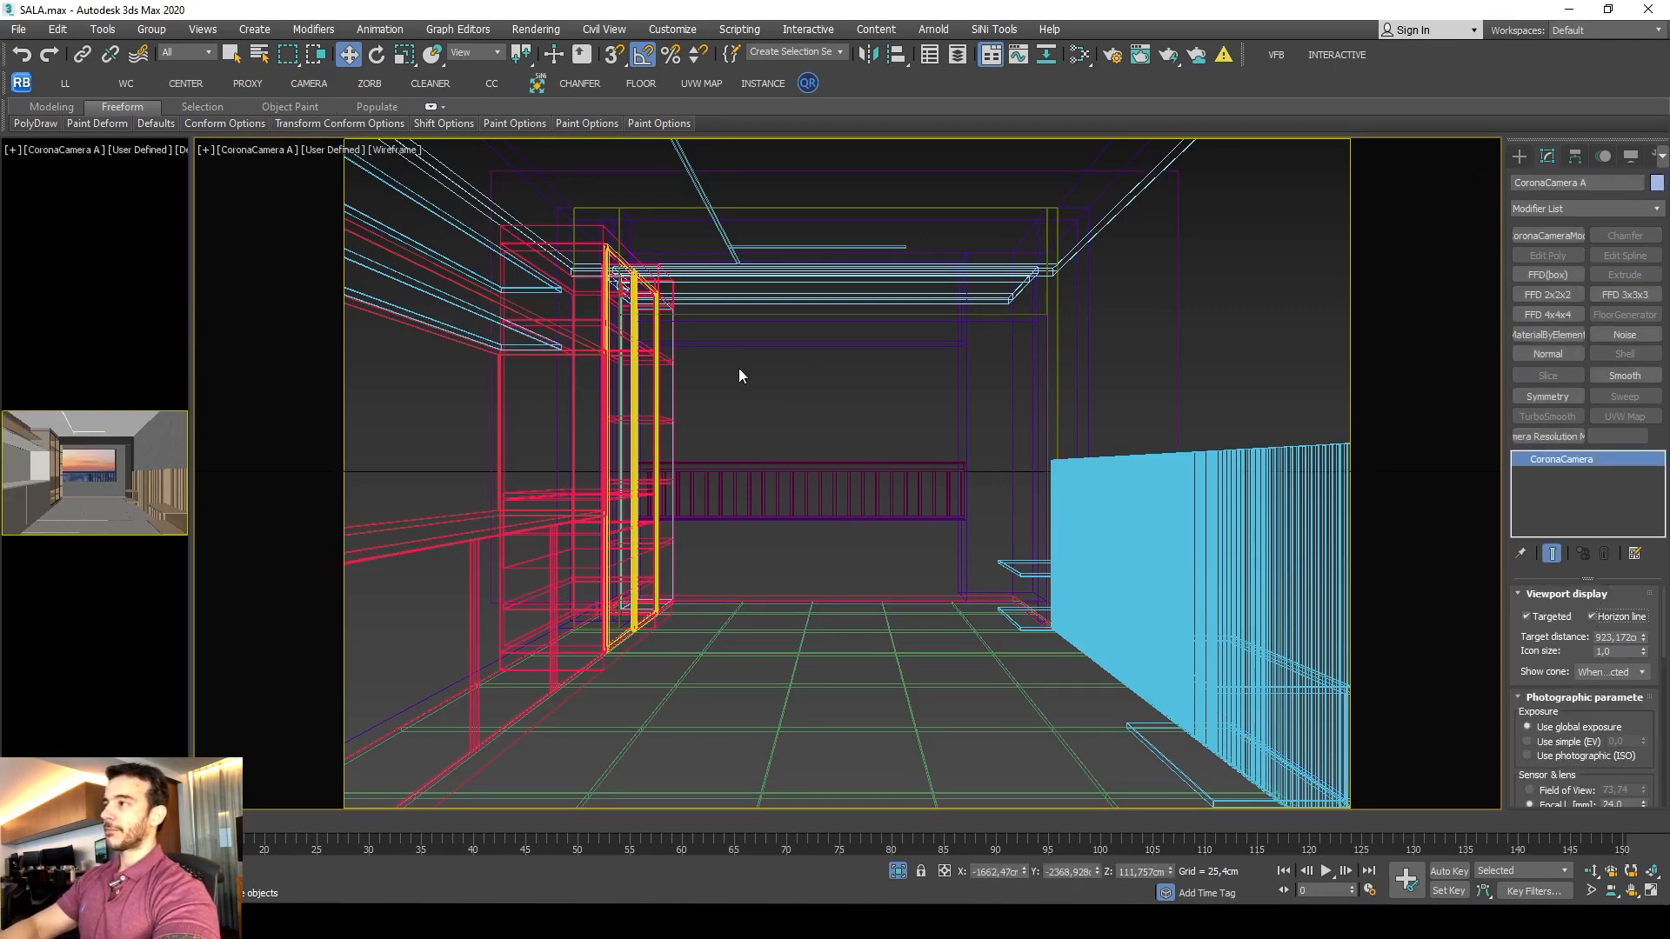
{"action": "key", "text": "shift+g"}
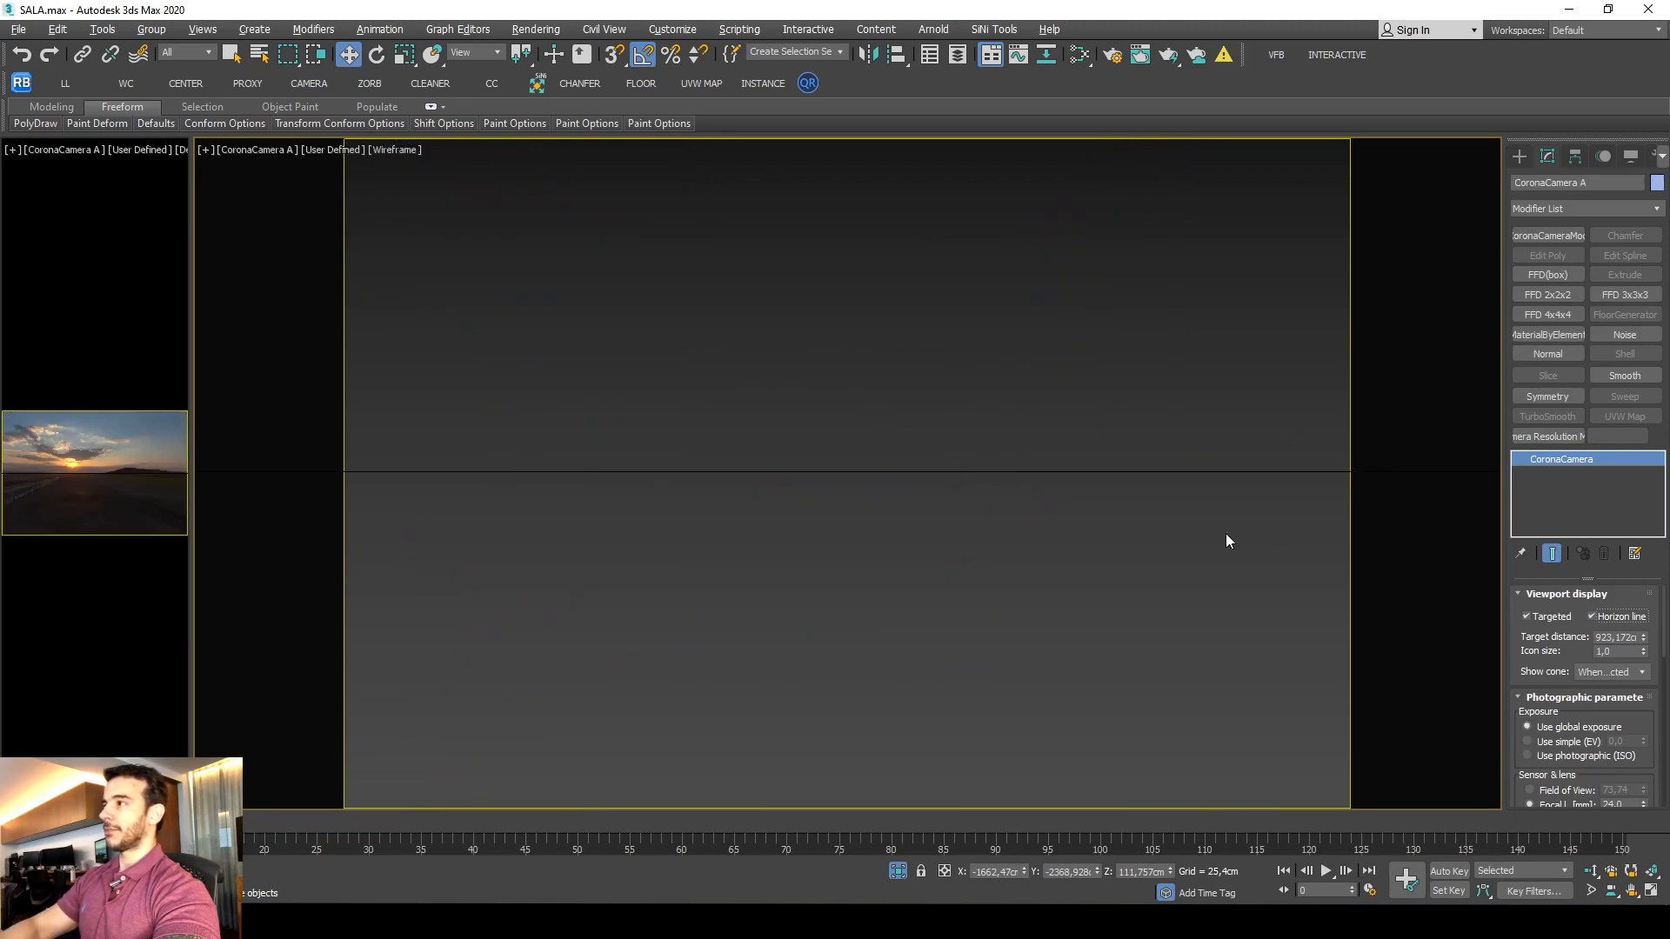
{"action": "left_click", "coordinate": [1596, 616]}
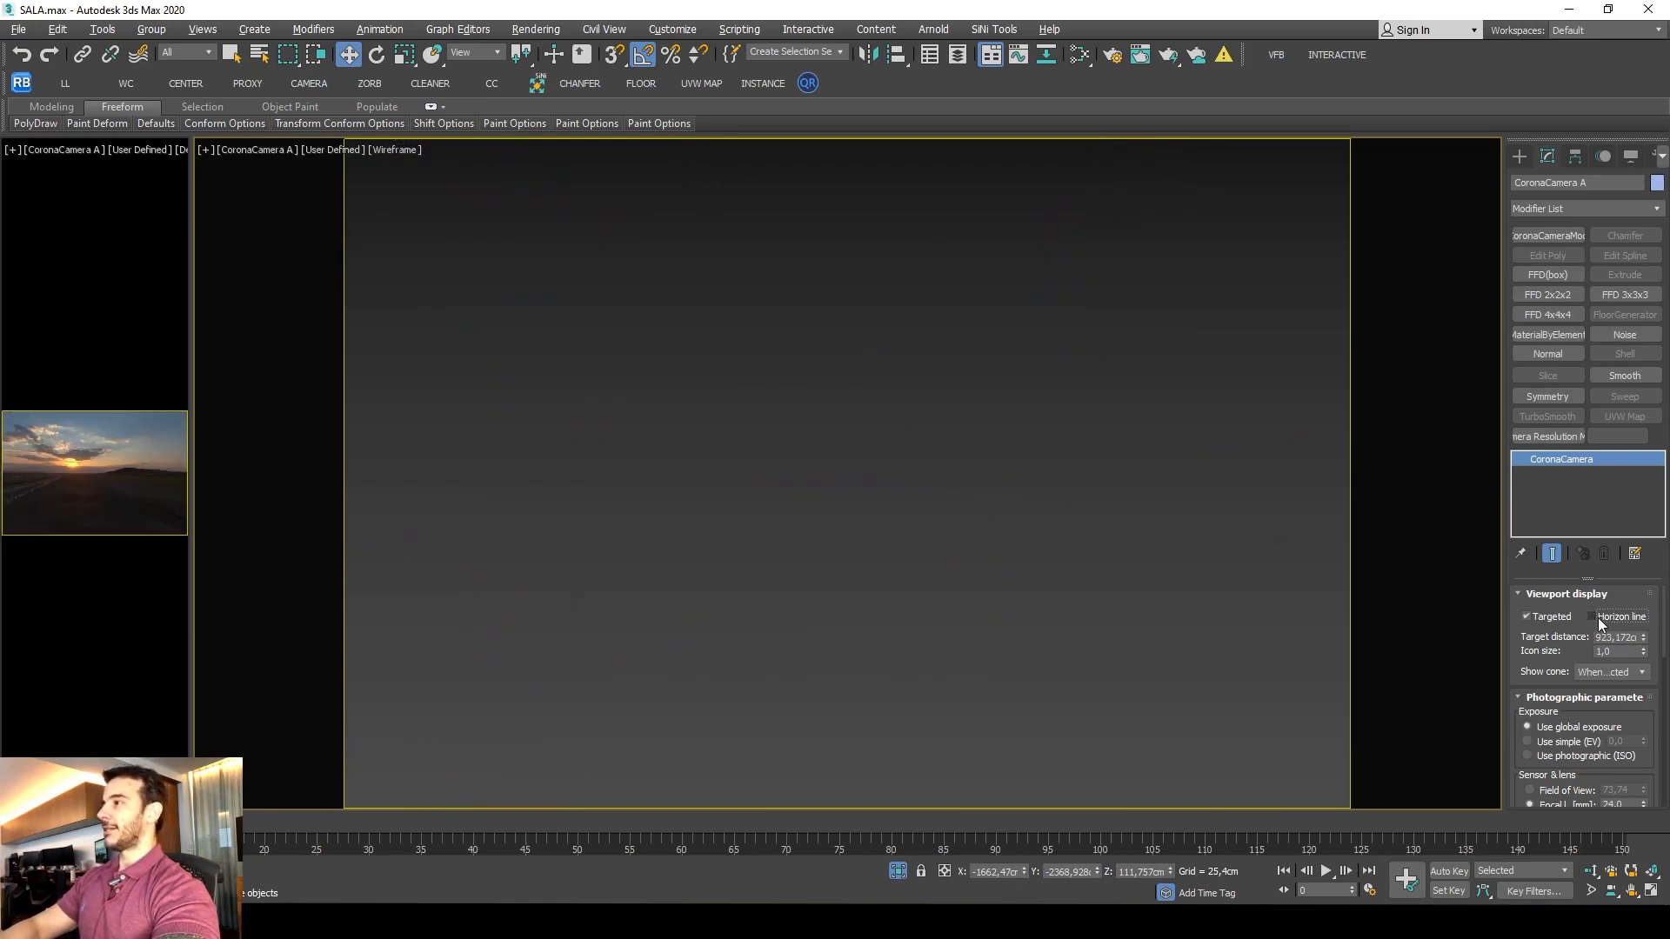
{"action": "left_click", "coordinate": [1596, 617]}
Unhide only Plane001 by searching for it by name among the hidden objects.
{"action": "right_click", "coordinate": [896, 441]}
{"action": "left_click", "coordinate": [925, 339]}
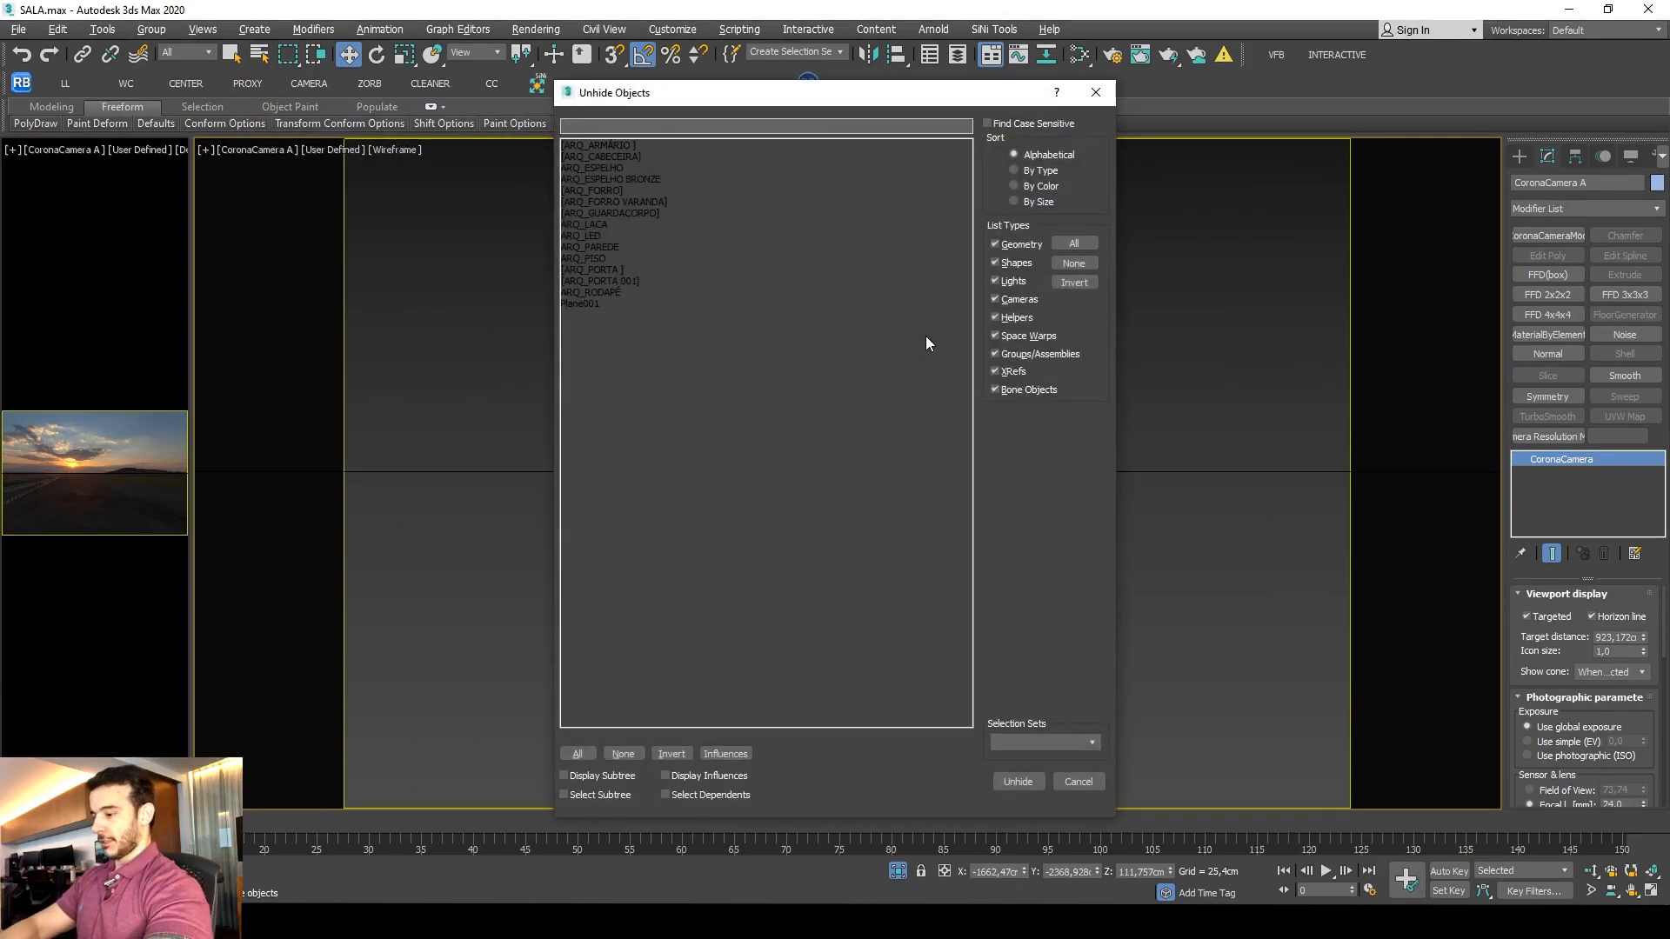
{"action": "type", "text": "pla"}
{"action": "key", "text": "Return"}
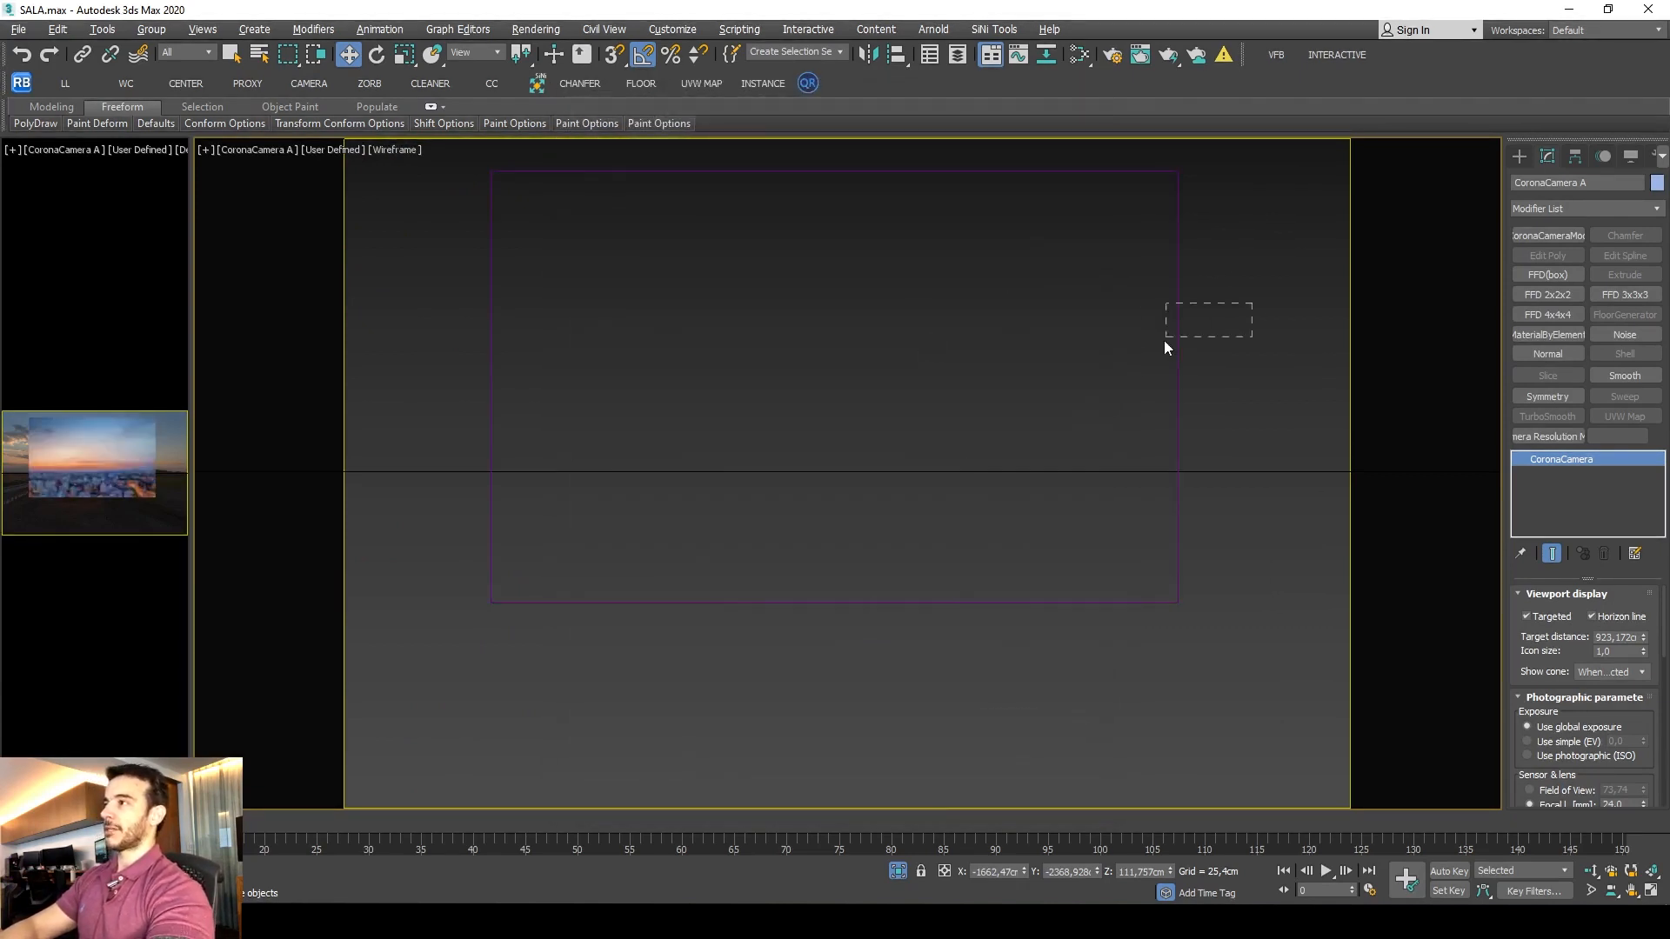
Lower the shaded plane to about Z 916.3 cm to match the city's horizon to the camera's horizon line, and unhide the room.
{"action": "left_click_drag", "start_coordinate": [1165, 341], "coordinate": [1163, 343]}
{"action": "key", "text": "F3"}
{"action": "left_click_drag", "start_coordinate": [833, 350], "coordinate": [832, 368]}
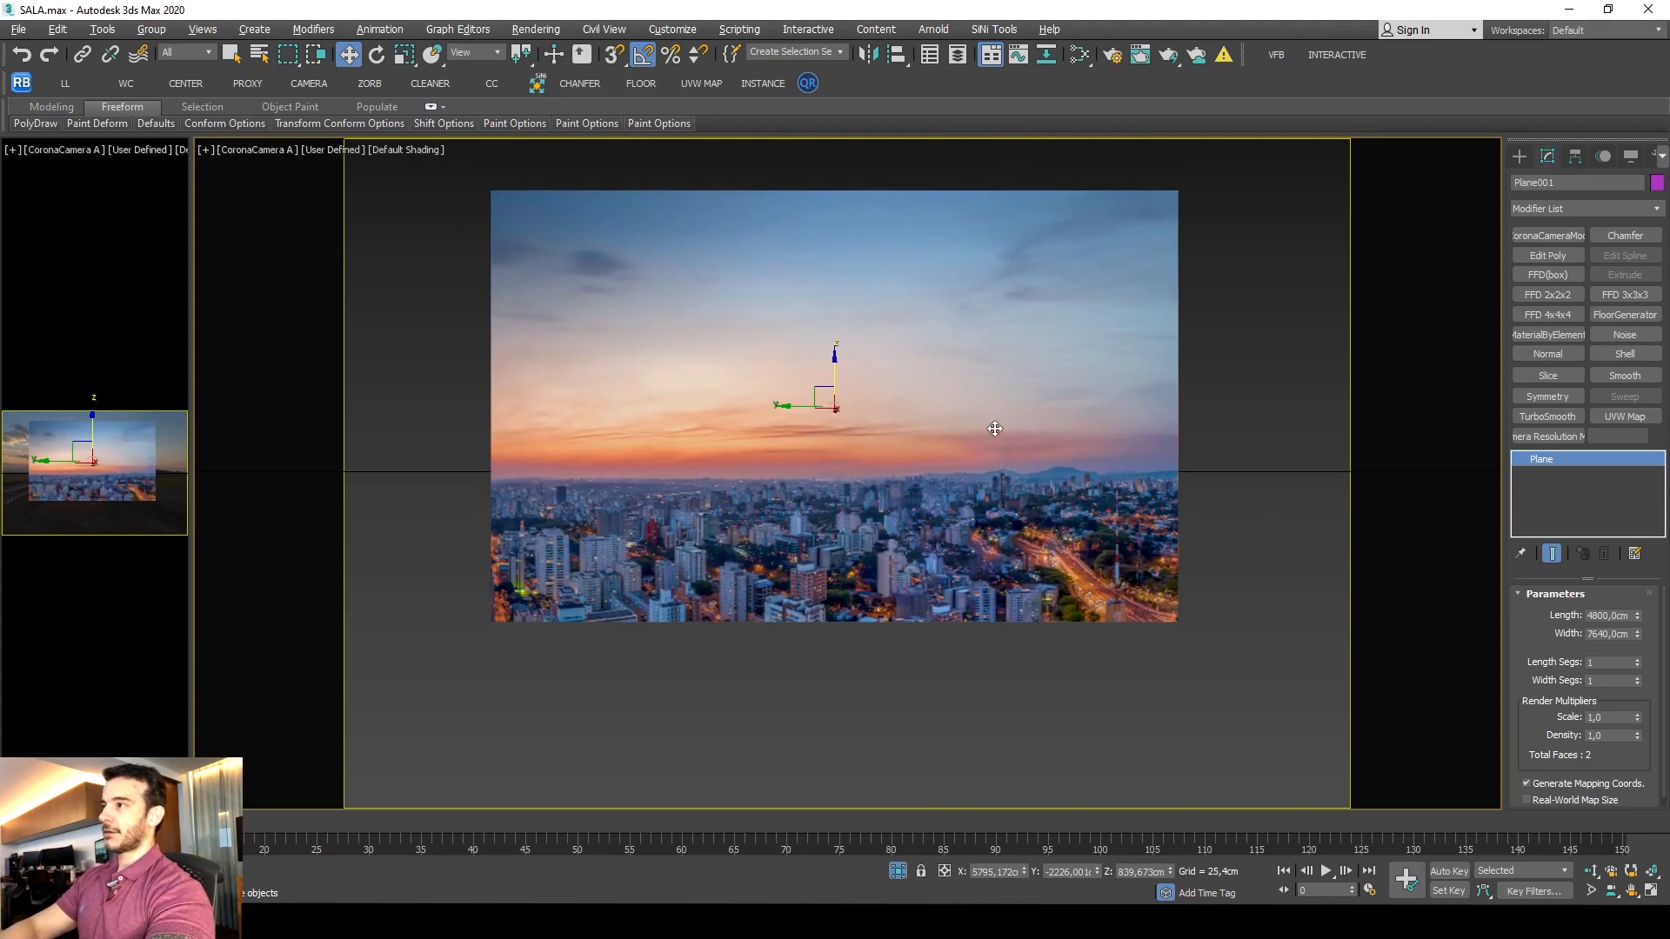
{"action": "left_click_drag", "start_coordinate": [833, 374], "coordinate": [835, 367]}
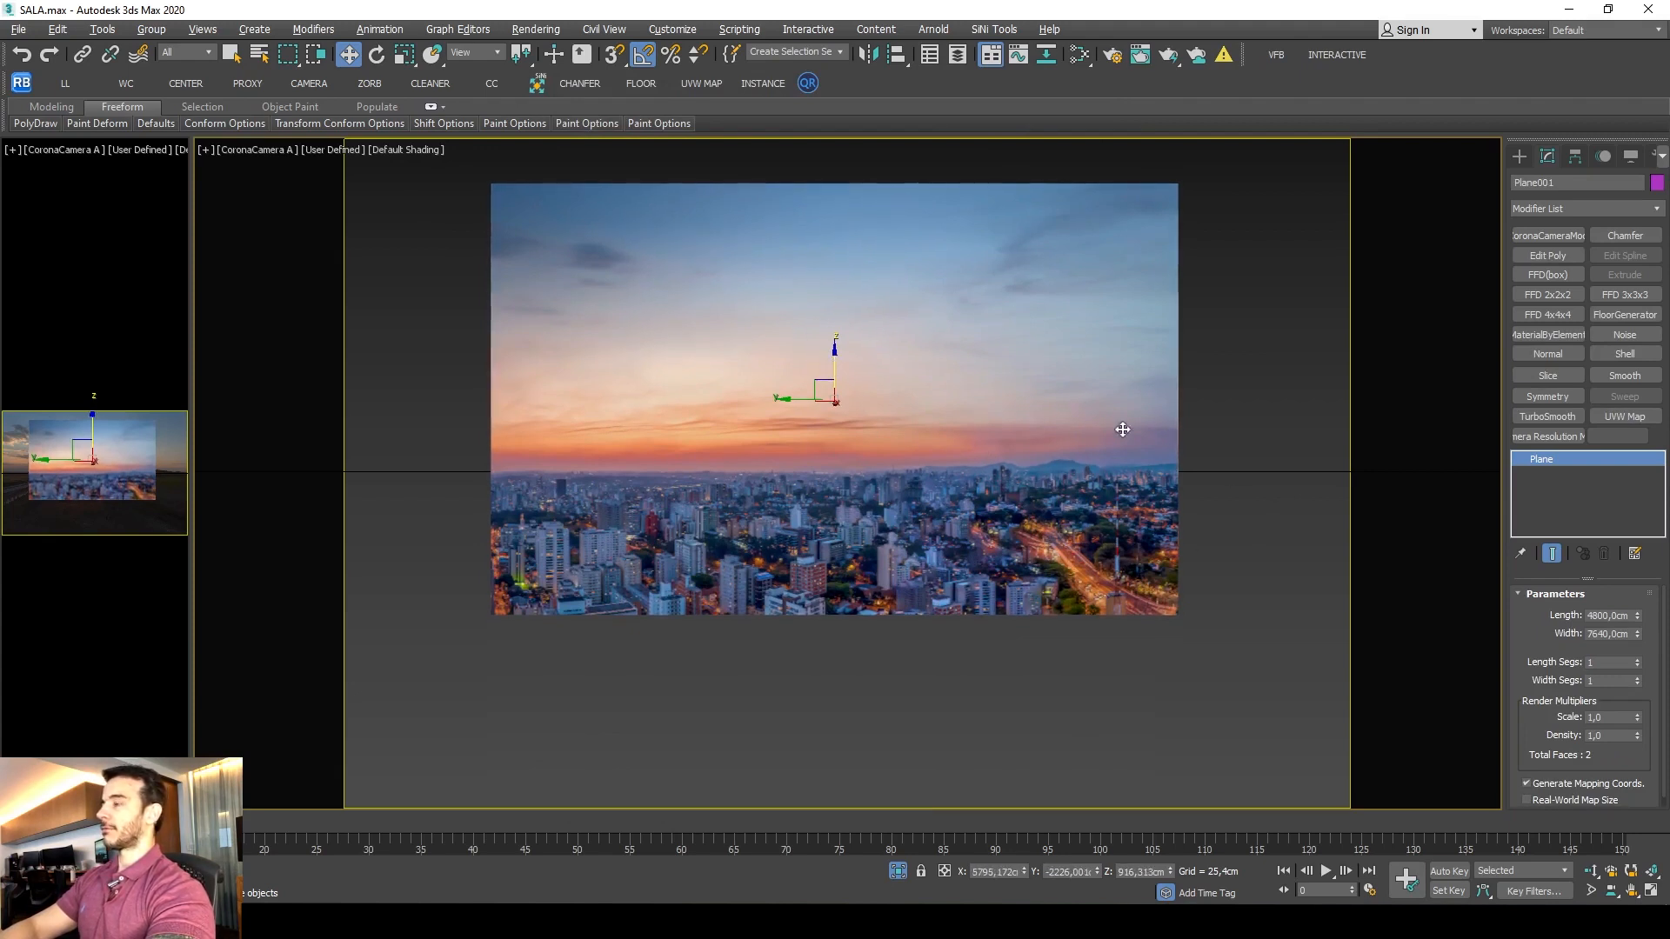
{"action": "right_click", "coordinate": [1081, 409]}
{"action": "left_click", "coordinate": [1108, 323]}
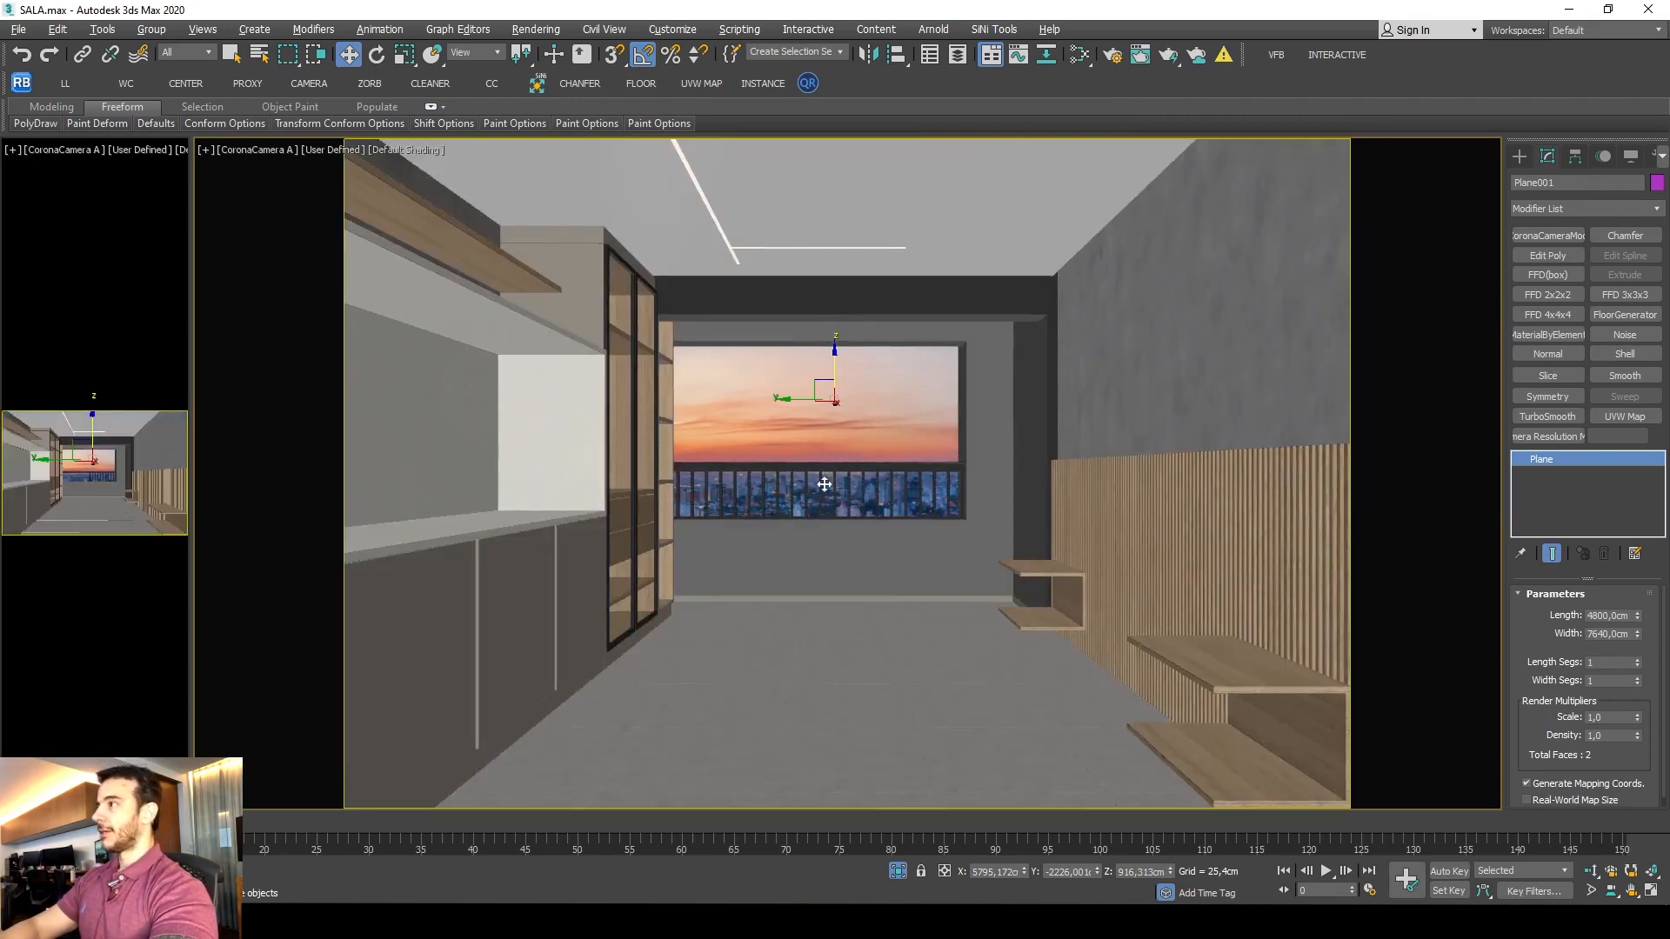
Try shifting the plane about 1432 cm sideways along Y, and undo the move.
{"action": "left_click_drag", "start_coordinate": [782, 398], "coordinate": [933, 400]}
{"action": "key", "text": "ctrl+z"}
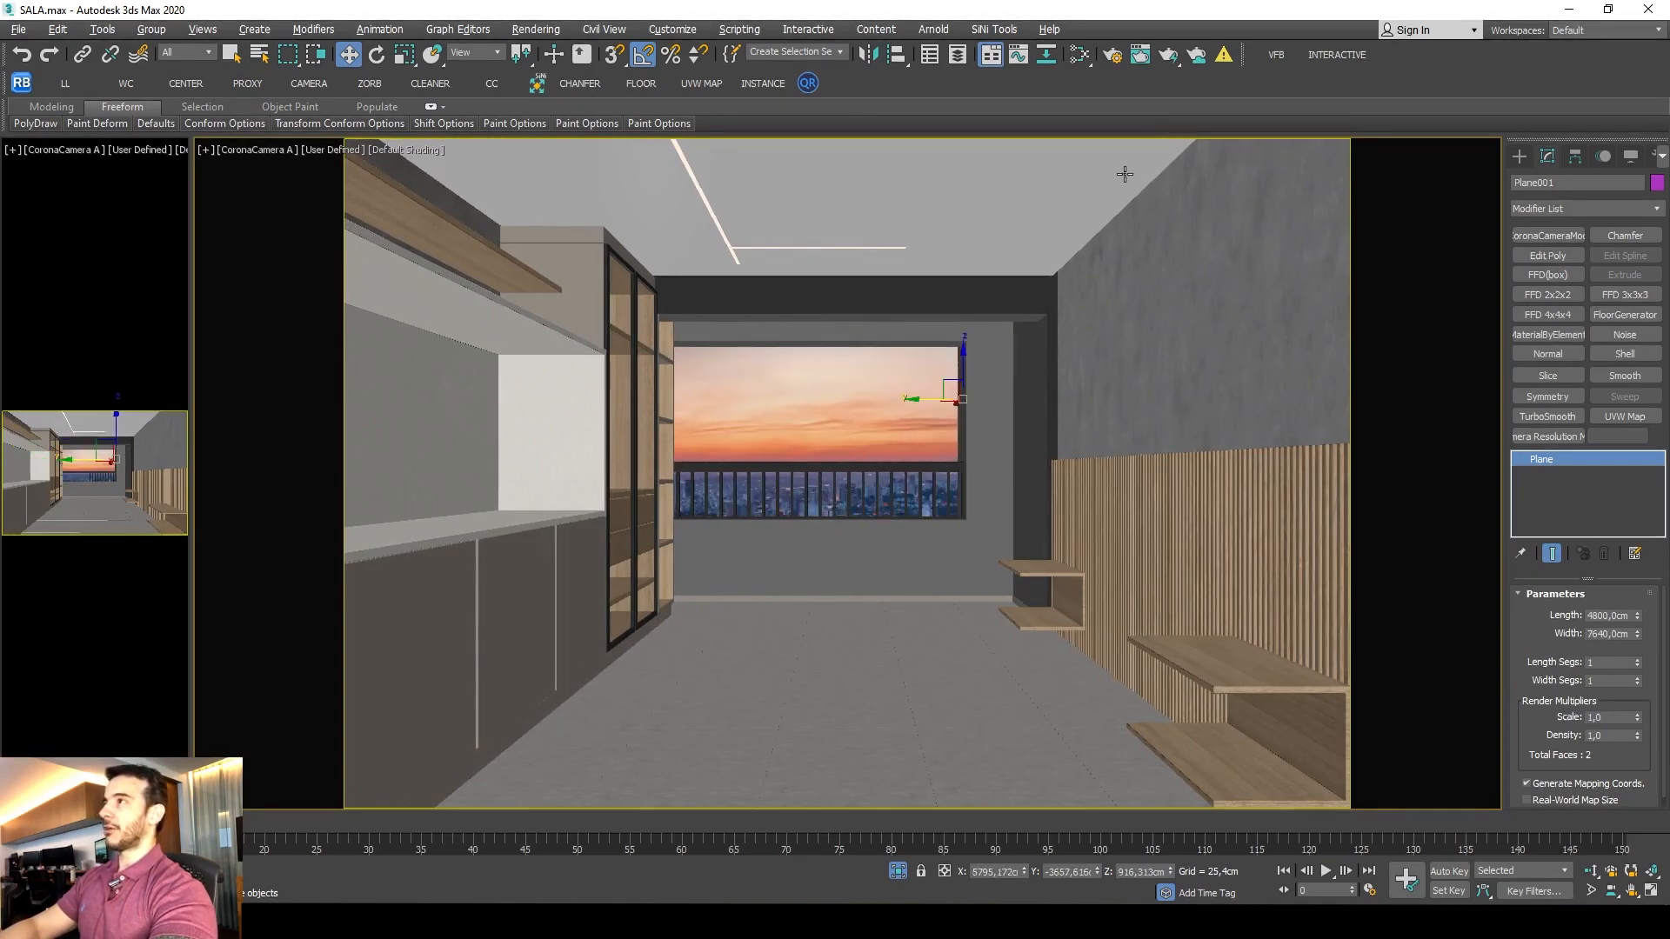
{"action": "key", "text": "ctrl+z"}
Try different U offsets on the BACKGROUND SUNSET .jpg bitmap, reset the offset to 0, and close the material editor.
{"action": "key", "text": "m"}
{"action": "left_click_drag", "start_coordinate": [1086, 148], "coordinate": [1479, 117]}
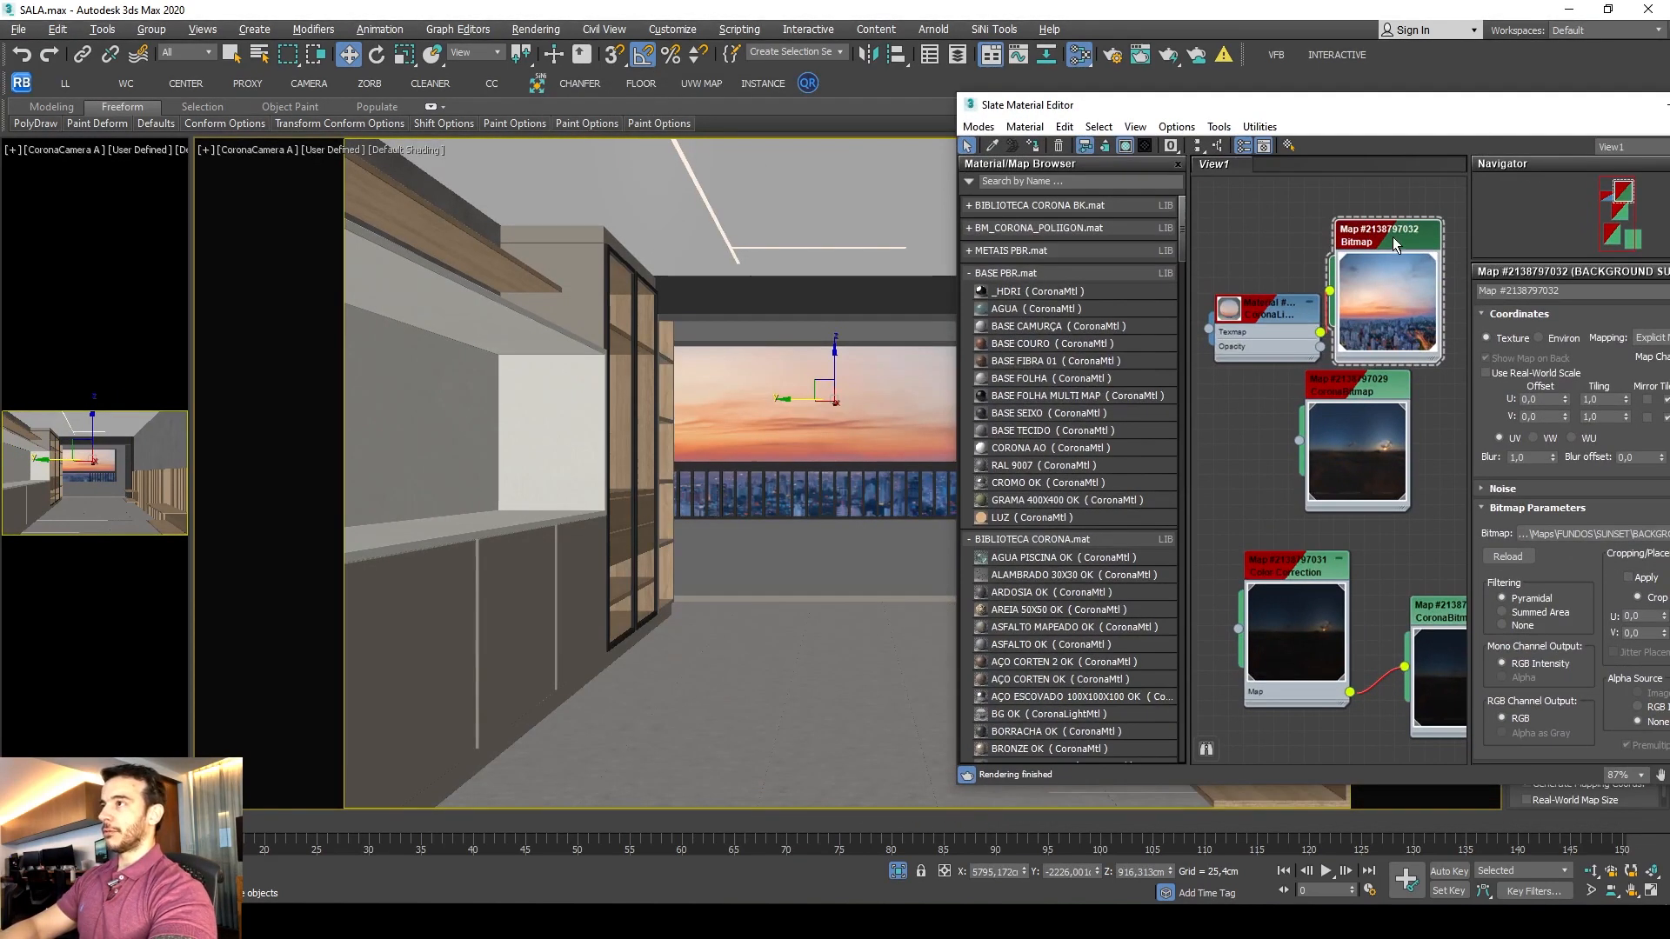
{"action": "double_click", "coordinate": [1528, 399]}
{"action": "key", "text": "Return"}
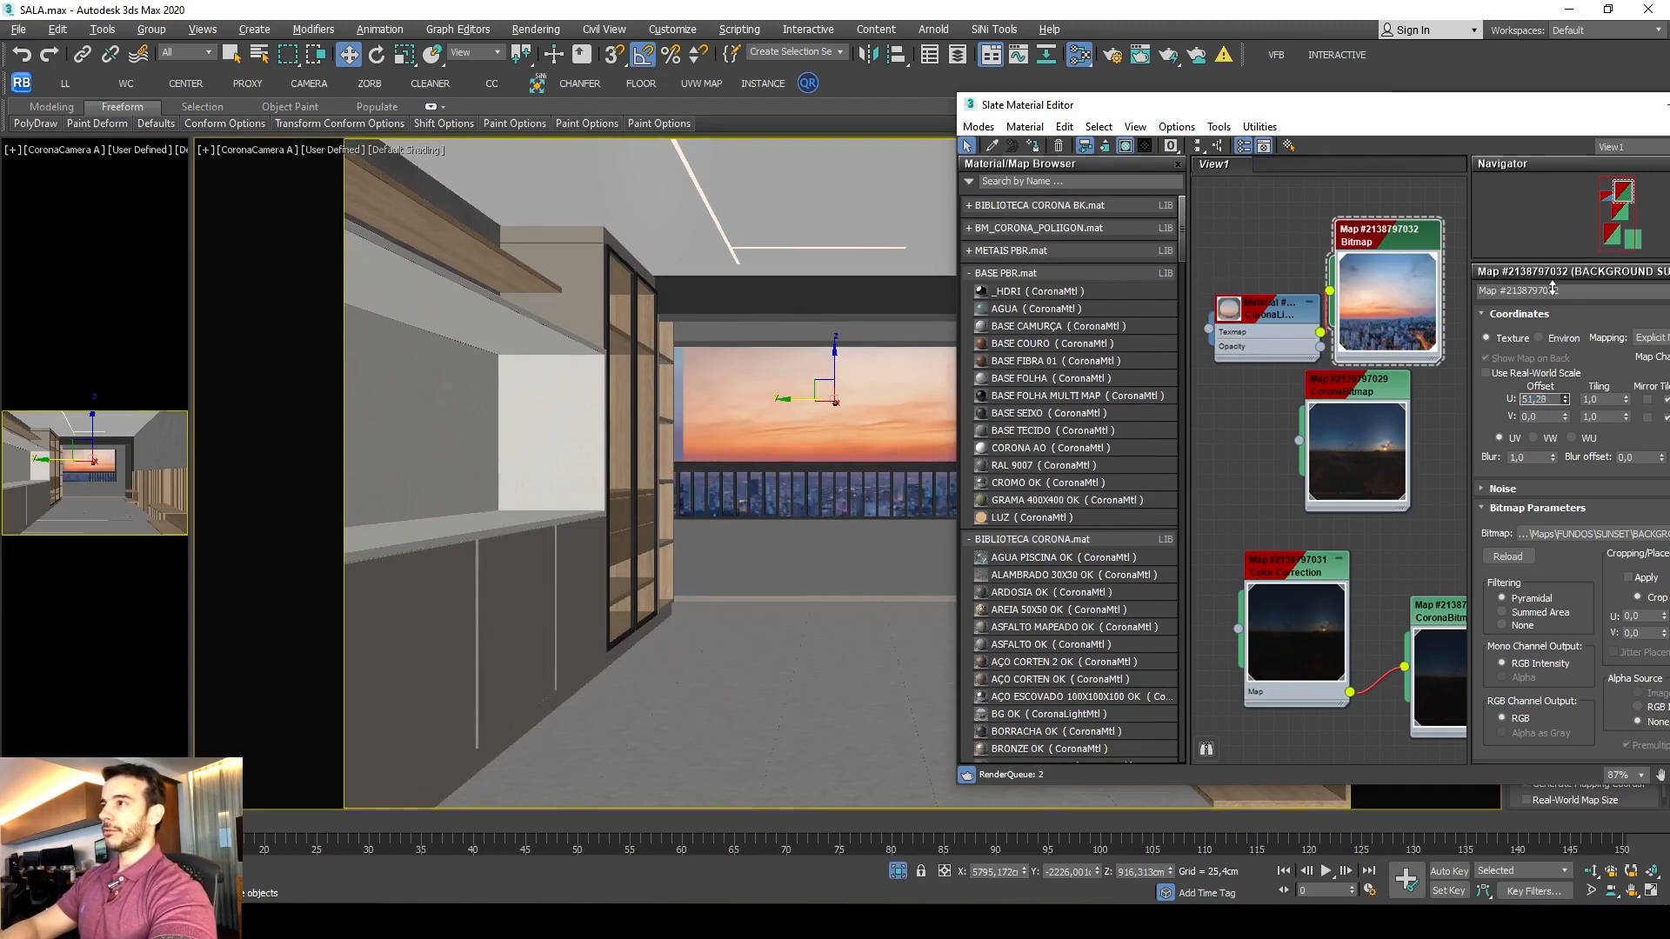
{"action": "left_click_drag", "start_coordinate": [1564, 396], "coordinate": [1565, 409]}
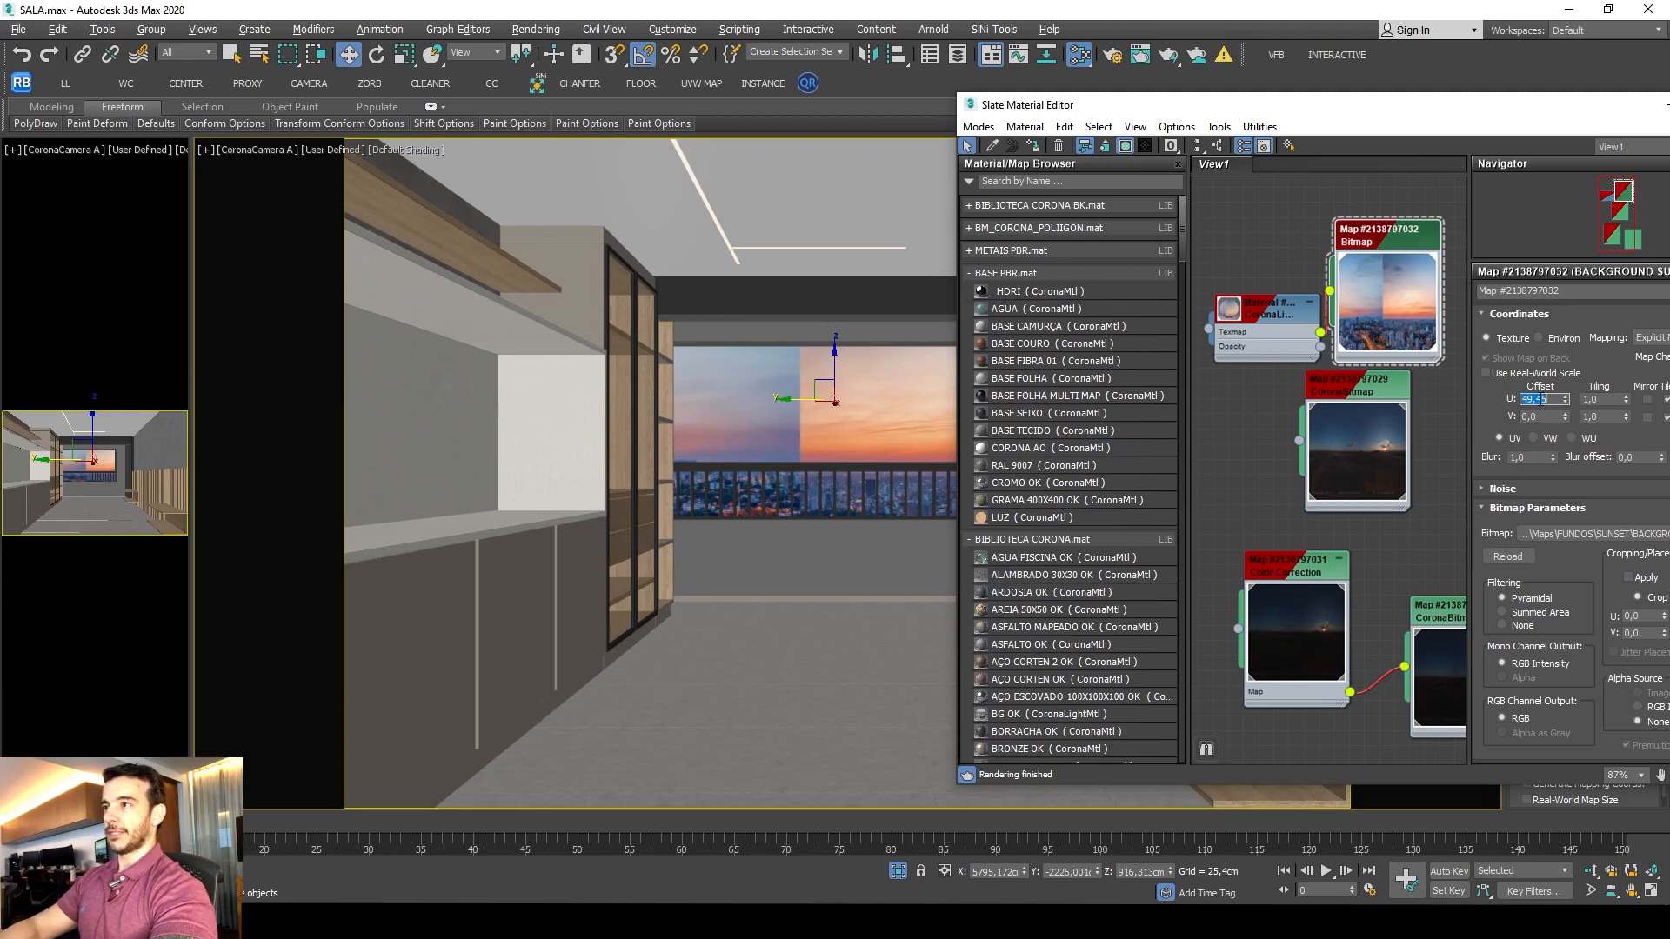
{"action": "type", "text": "0"}
{"action": "key", "text": "Return"}
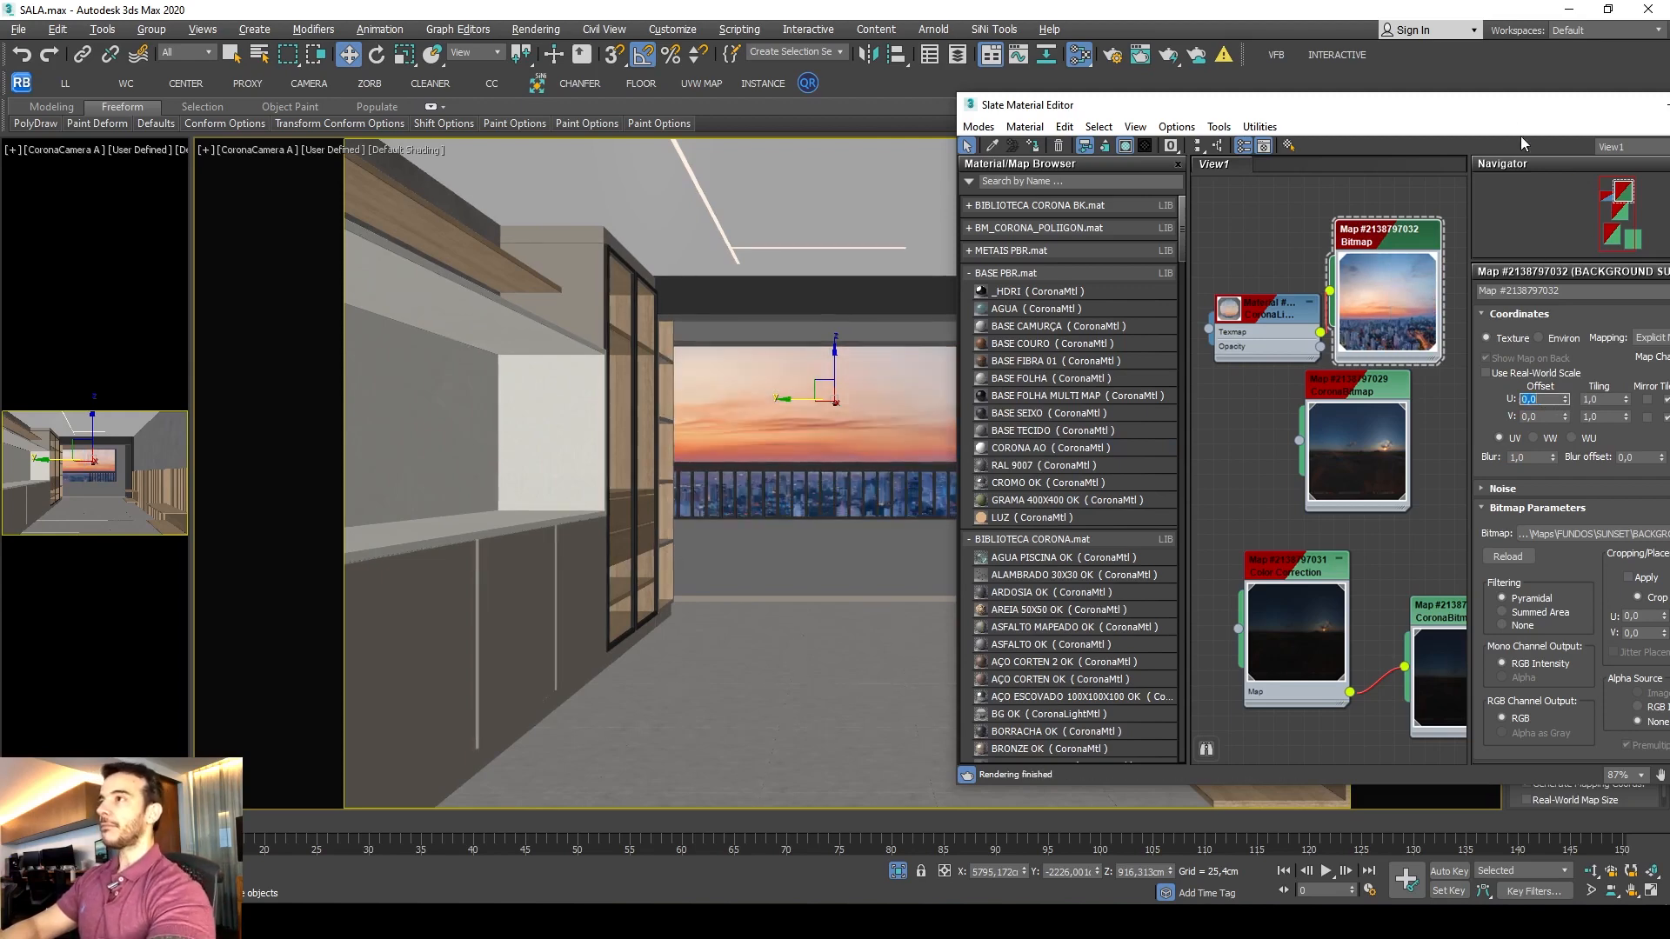
{"action": "left_click", "coordinate": [1669, 104]}
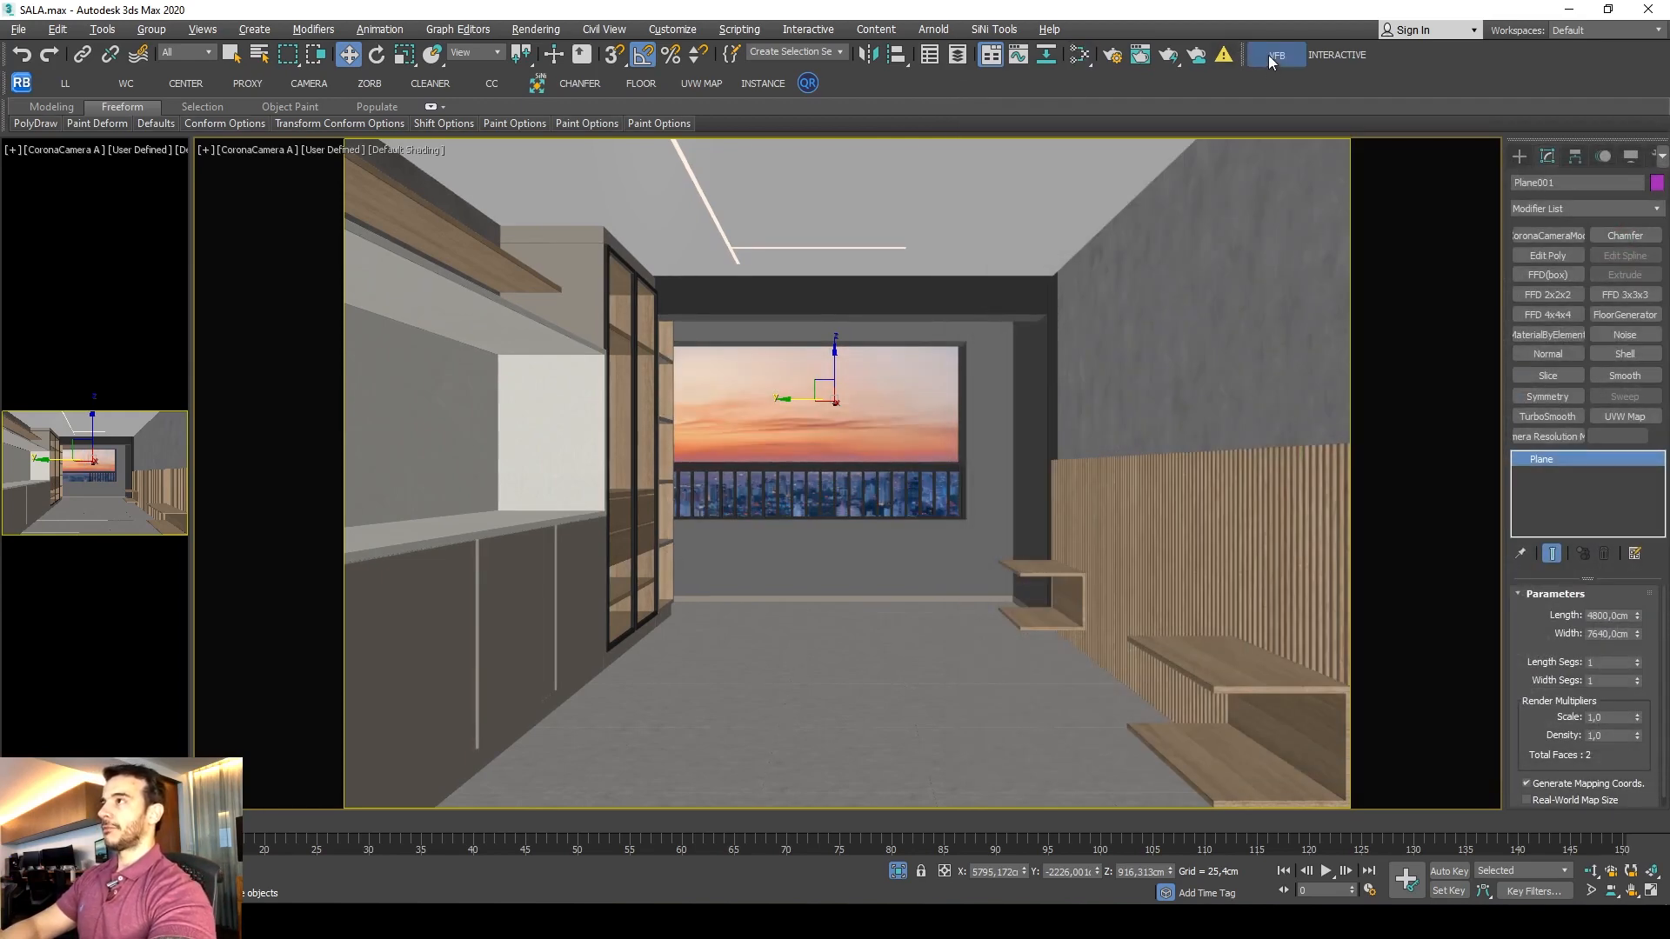
Open the Corona frame buffer and start an interactive render of the camera view.
{"action": "left_click", "coordinate": [1268, 55]}
{"action": "left_click", "coordinate": [1334, 56]}
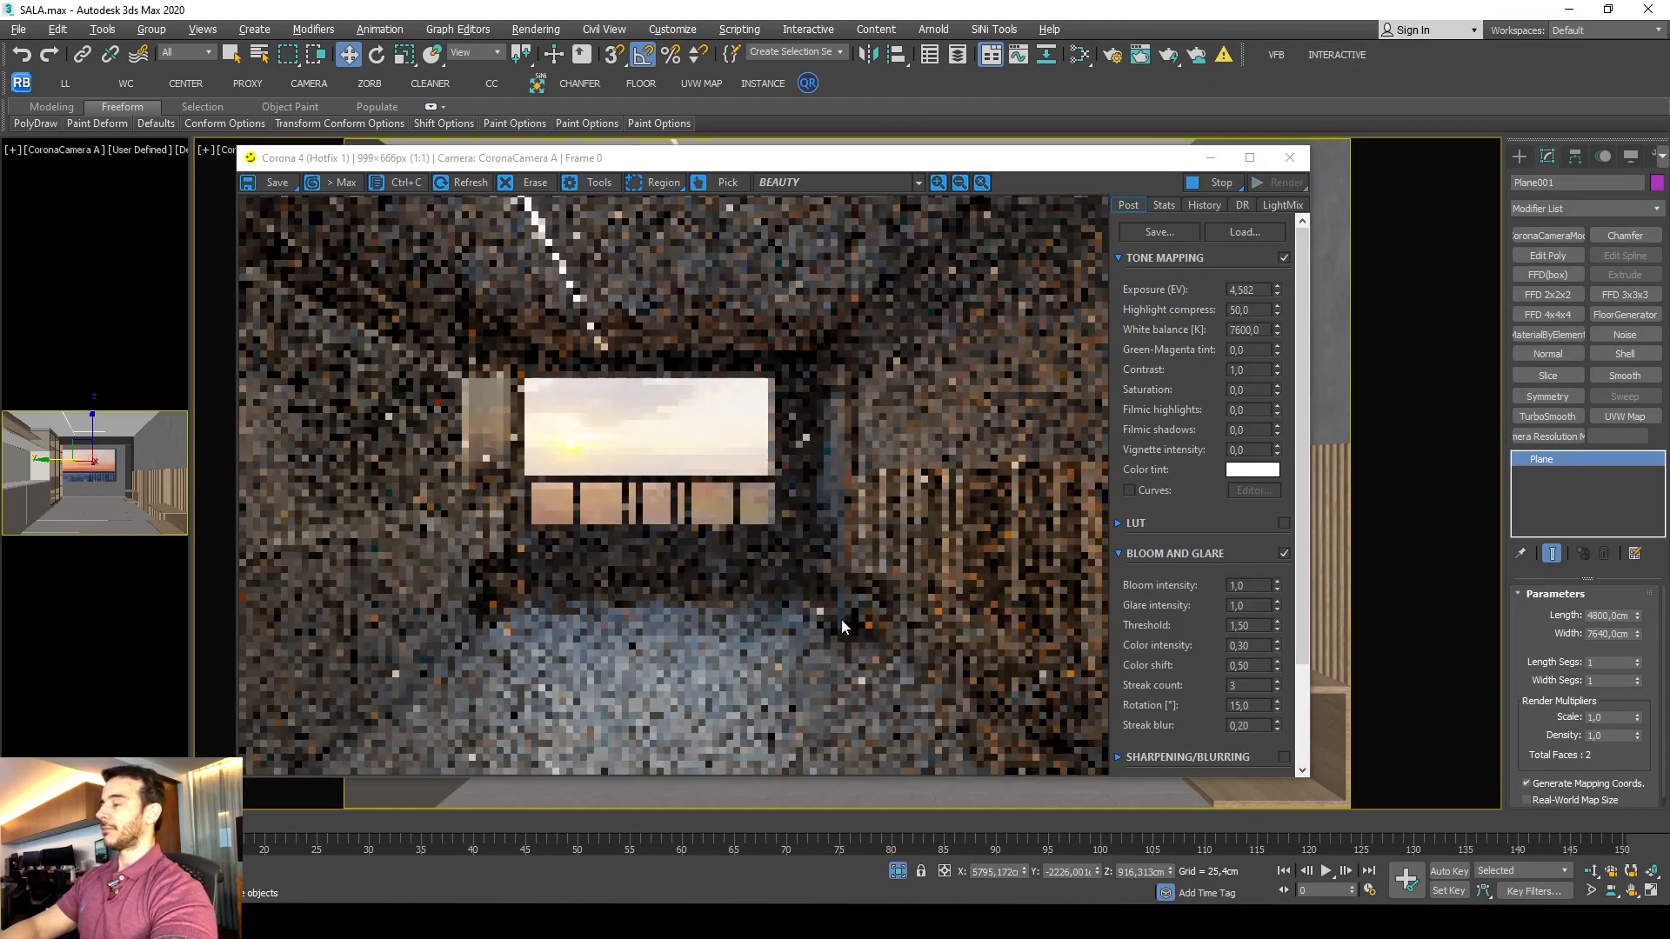
{"action": "left_click_drag", "start_coordinate": [594, 169], "coordinate": [718, 149]}
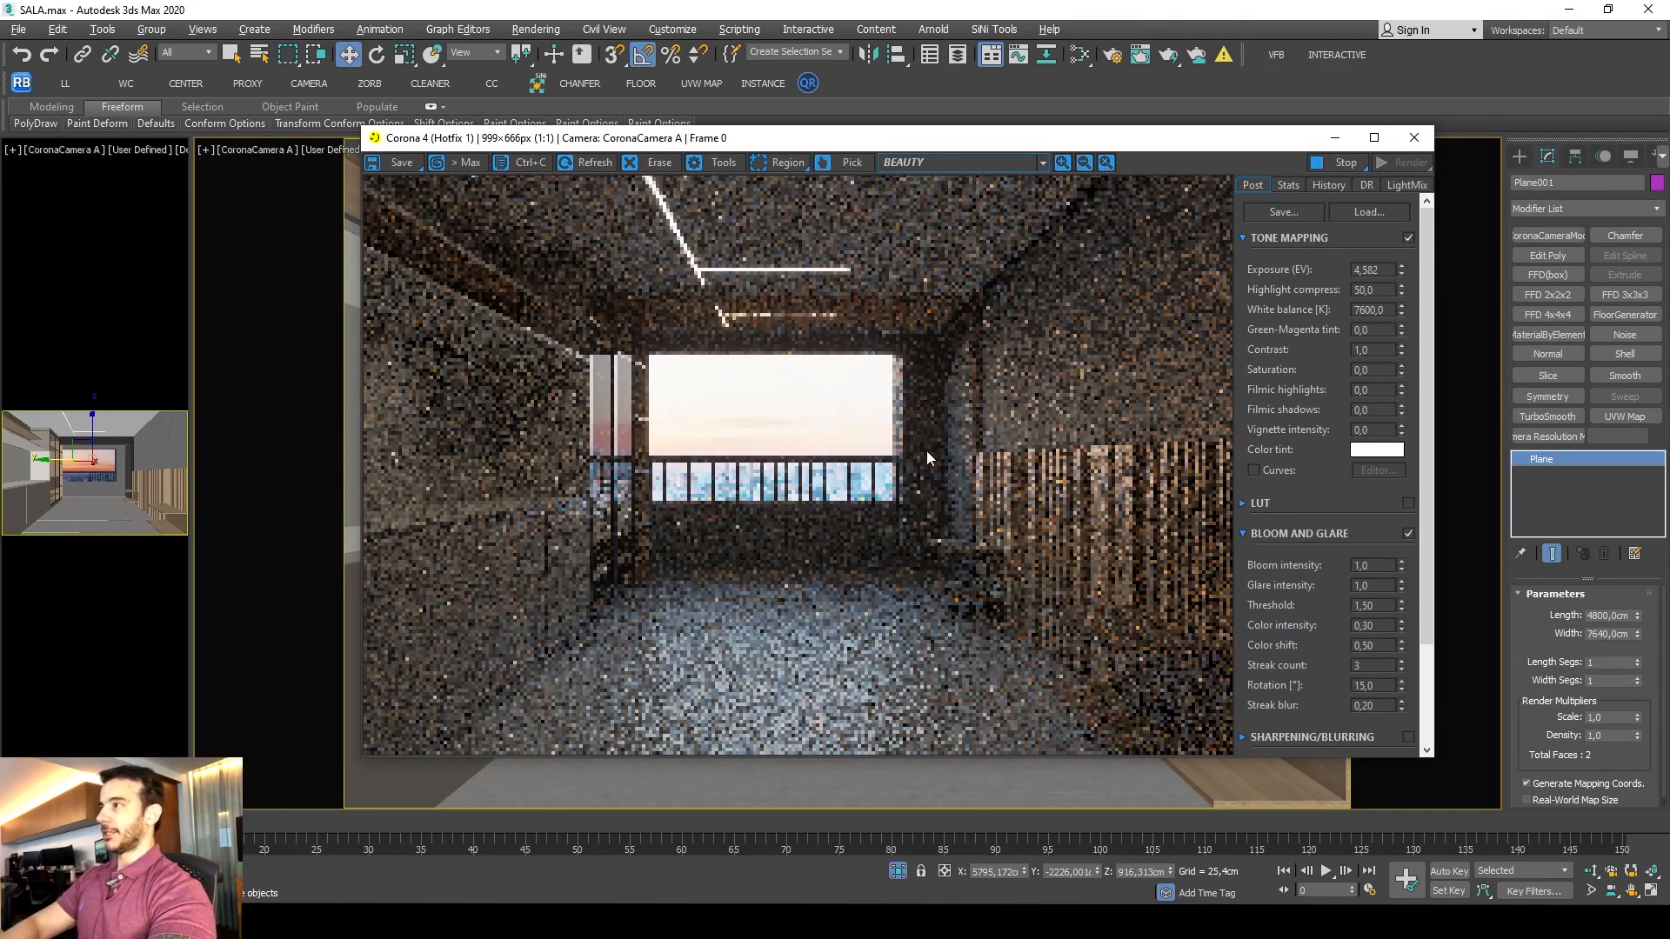
{"action": "left_click_drag", "start_coordinate": [1040, 139], "coordinate": [809, 148]}
Try an intensity of 0,25 on the background's CoronaLightMtl and lower it to 0,1.
{"action": "key", "text": "m"}
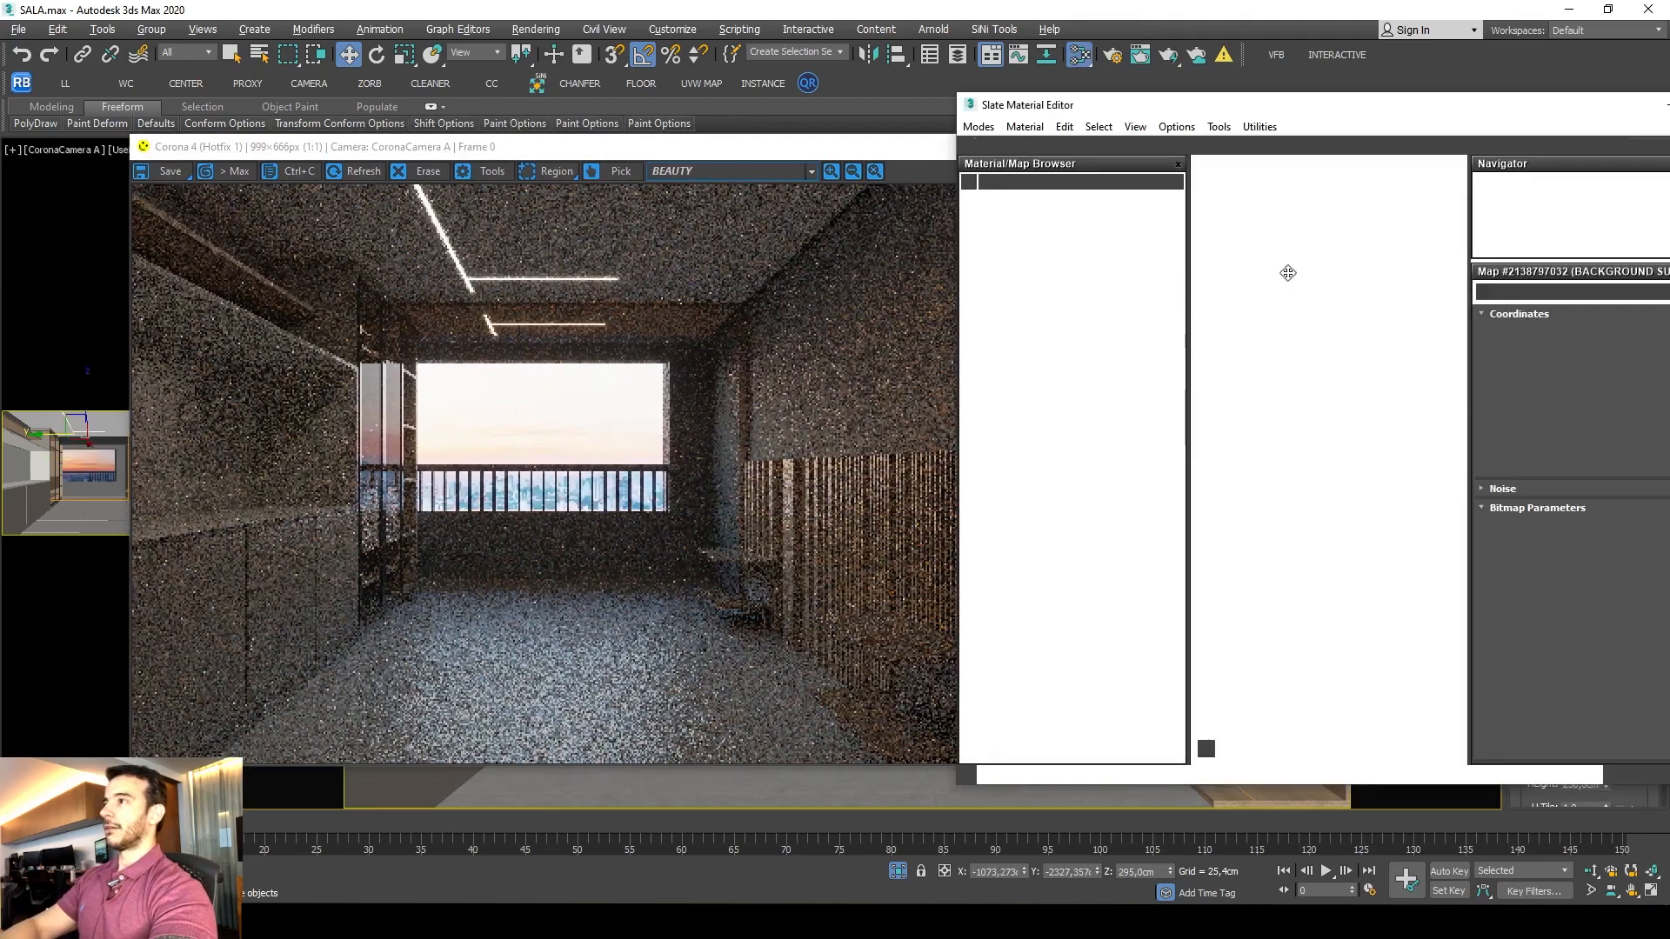
{"action": "double_click", "coordinate": [1259, 316]}
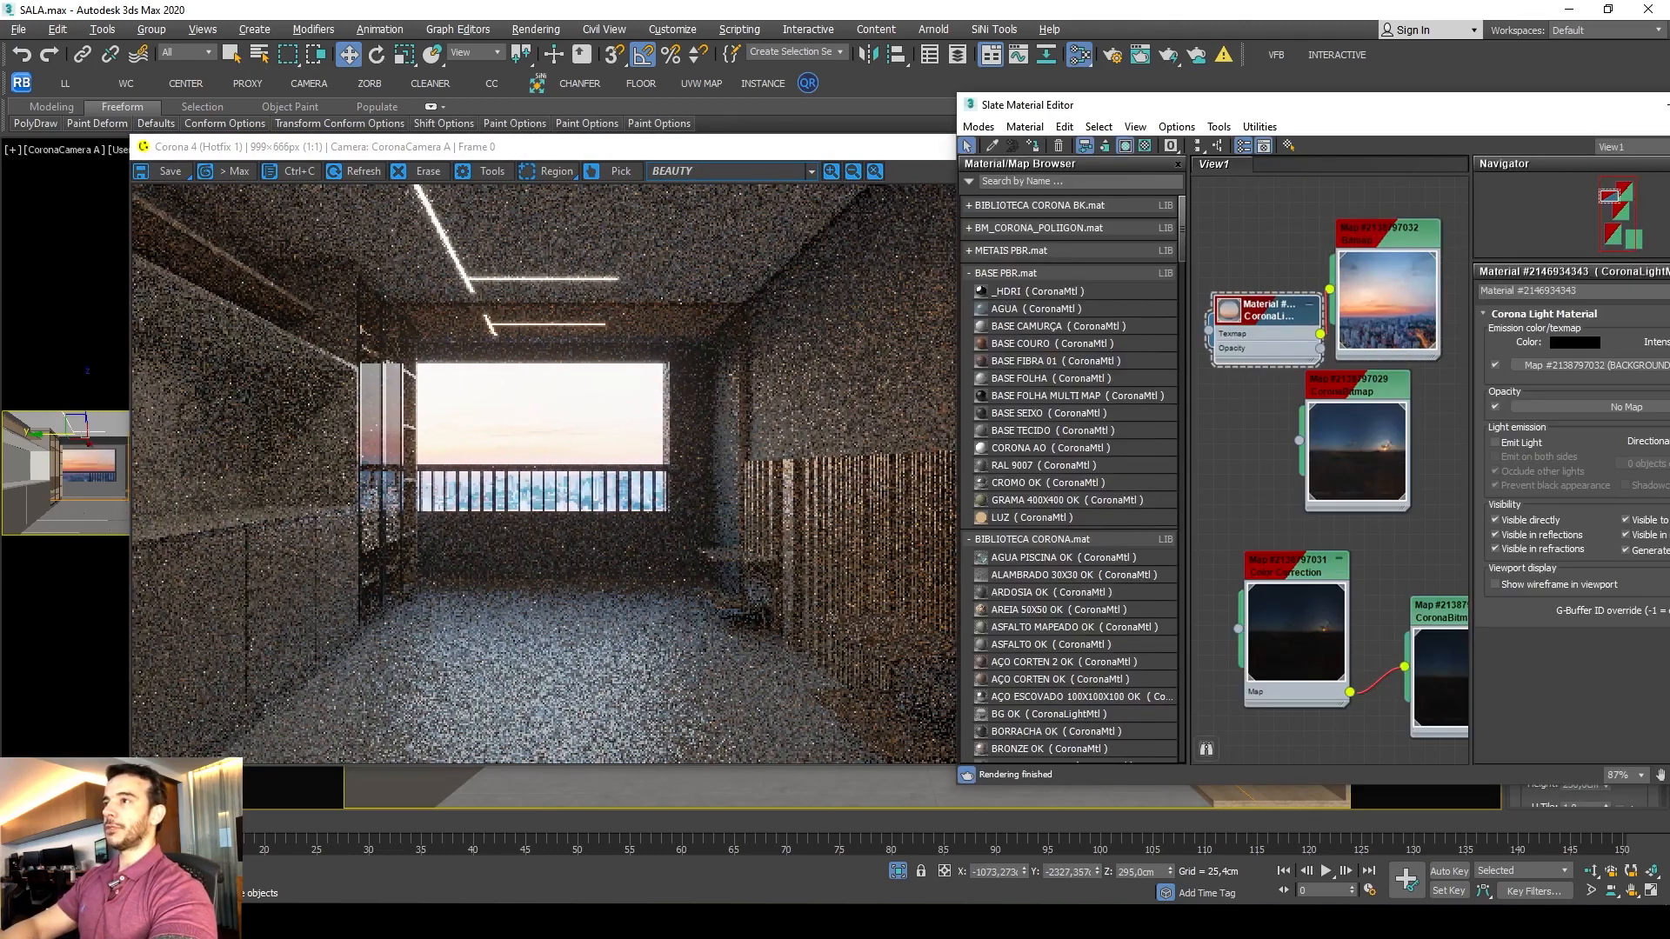
{"action": "left_click_drag", "start_coordinate": [1402, 107], "coordinate": [1299, 102]}
{"action": "left_click", "coordinate": [1614, 336]}
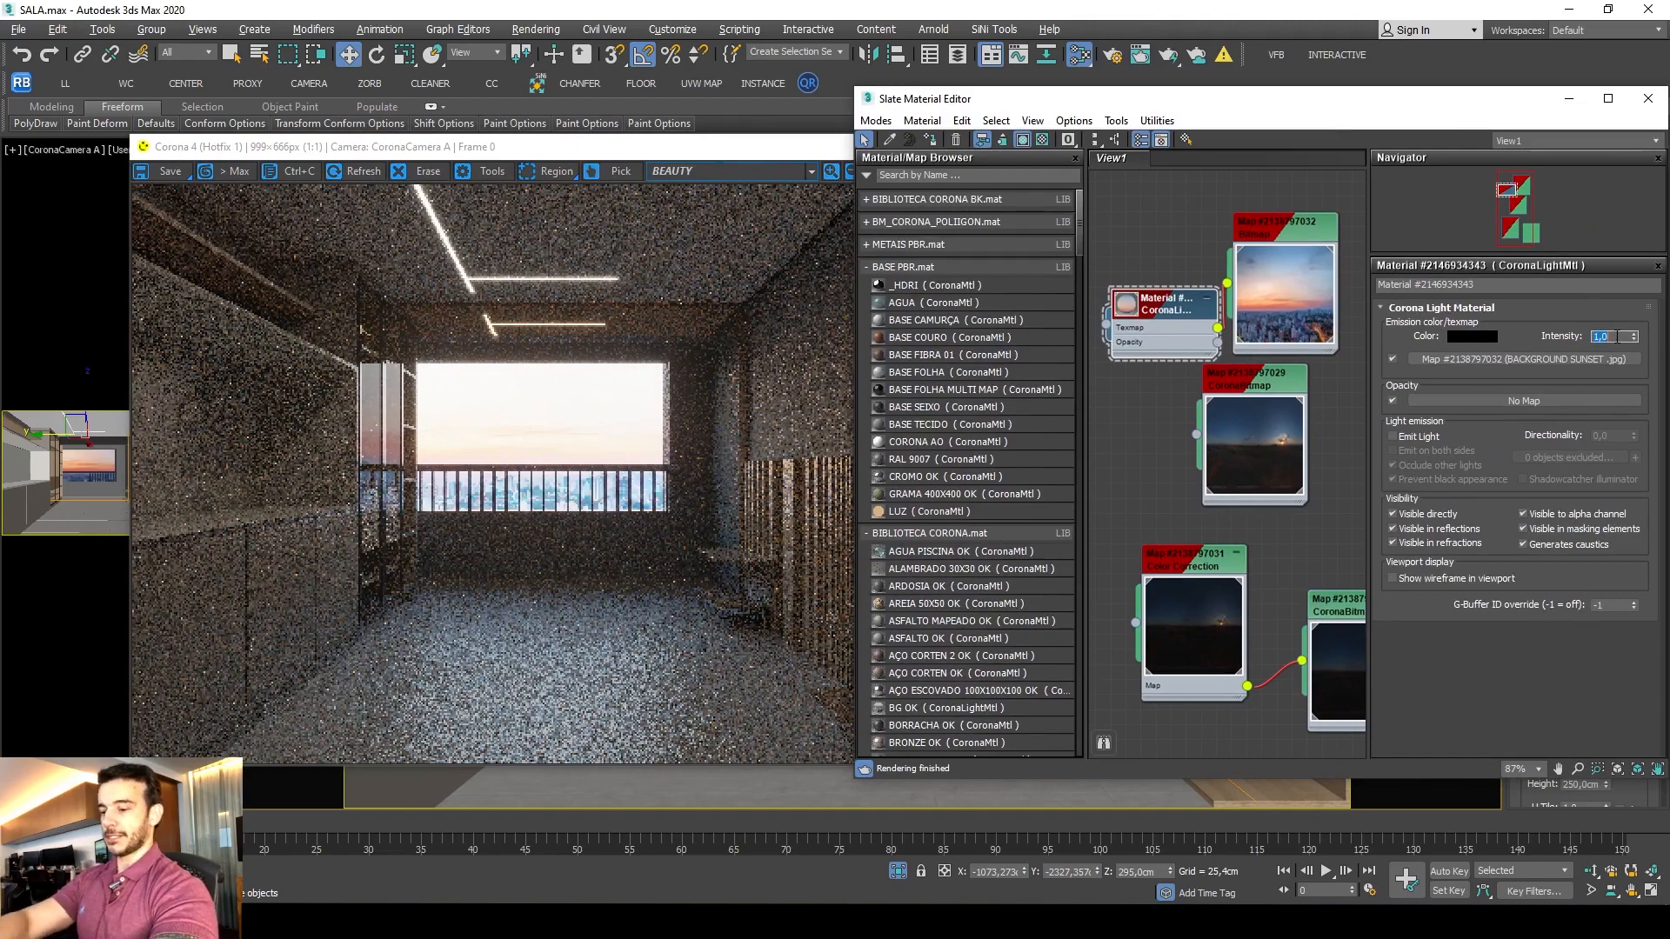
{"action": "type", "text": "0,25"}
{"action": "key", "text": "Return"}
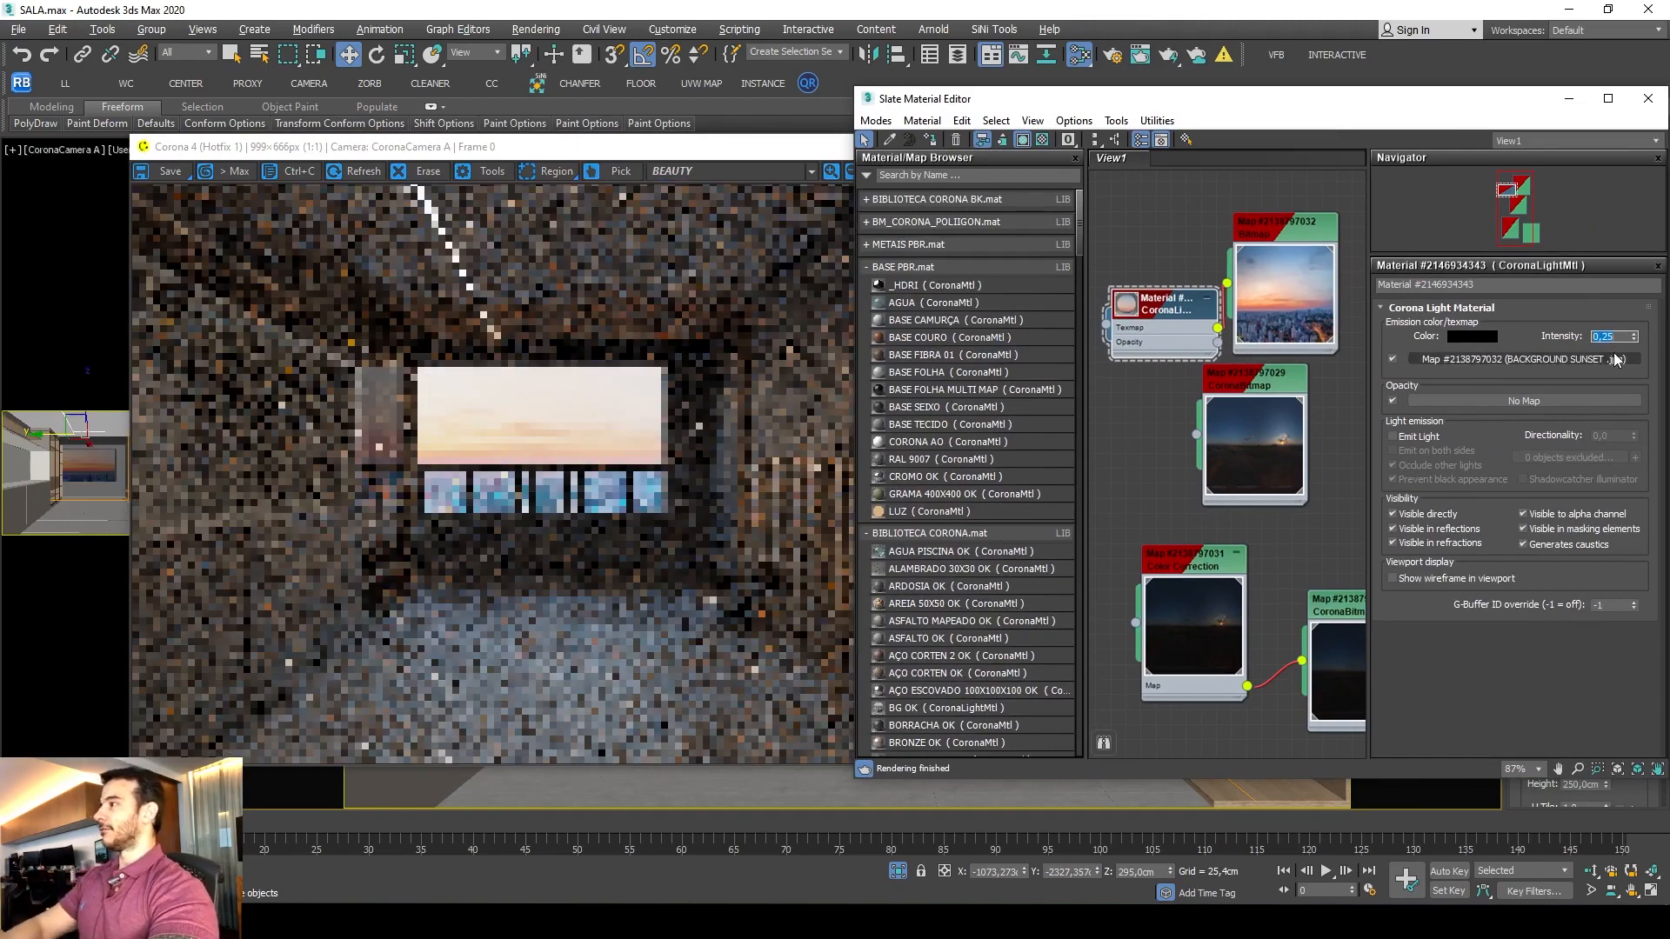
{"action": "type", "text": "0,1"}
{"action": "key", "text": "Return"}
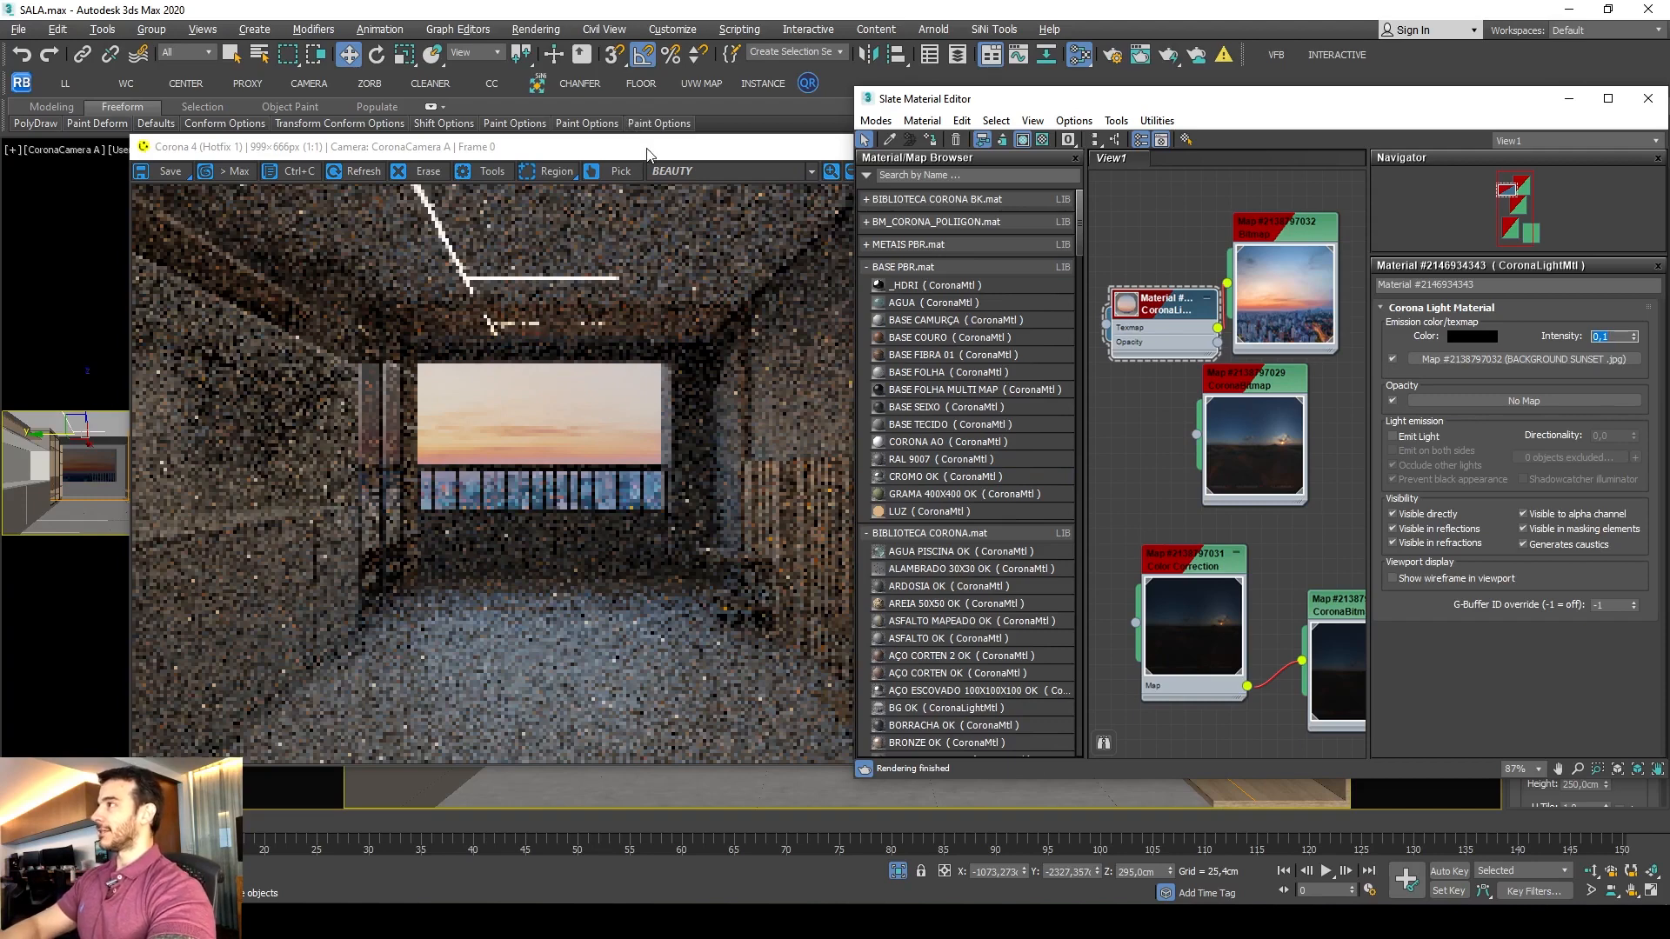
Examine the city view through the window in the interactive render and close the material editor.
{"action": "left_click_drag", "start_coordinate": [644, 146], "coordinate": [713, 126]}
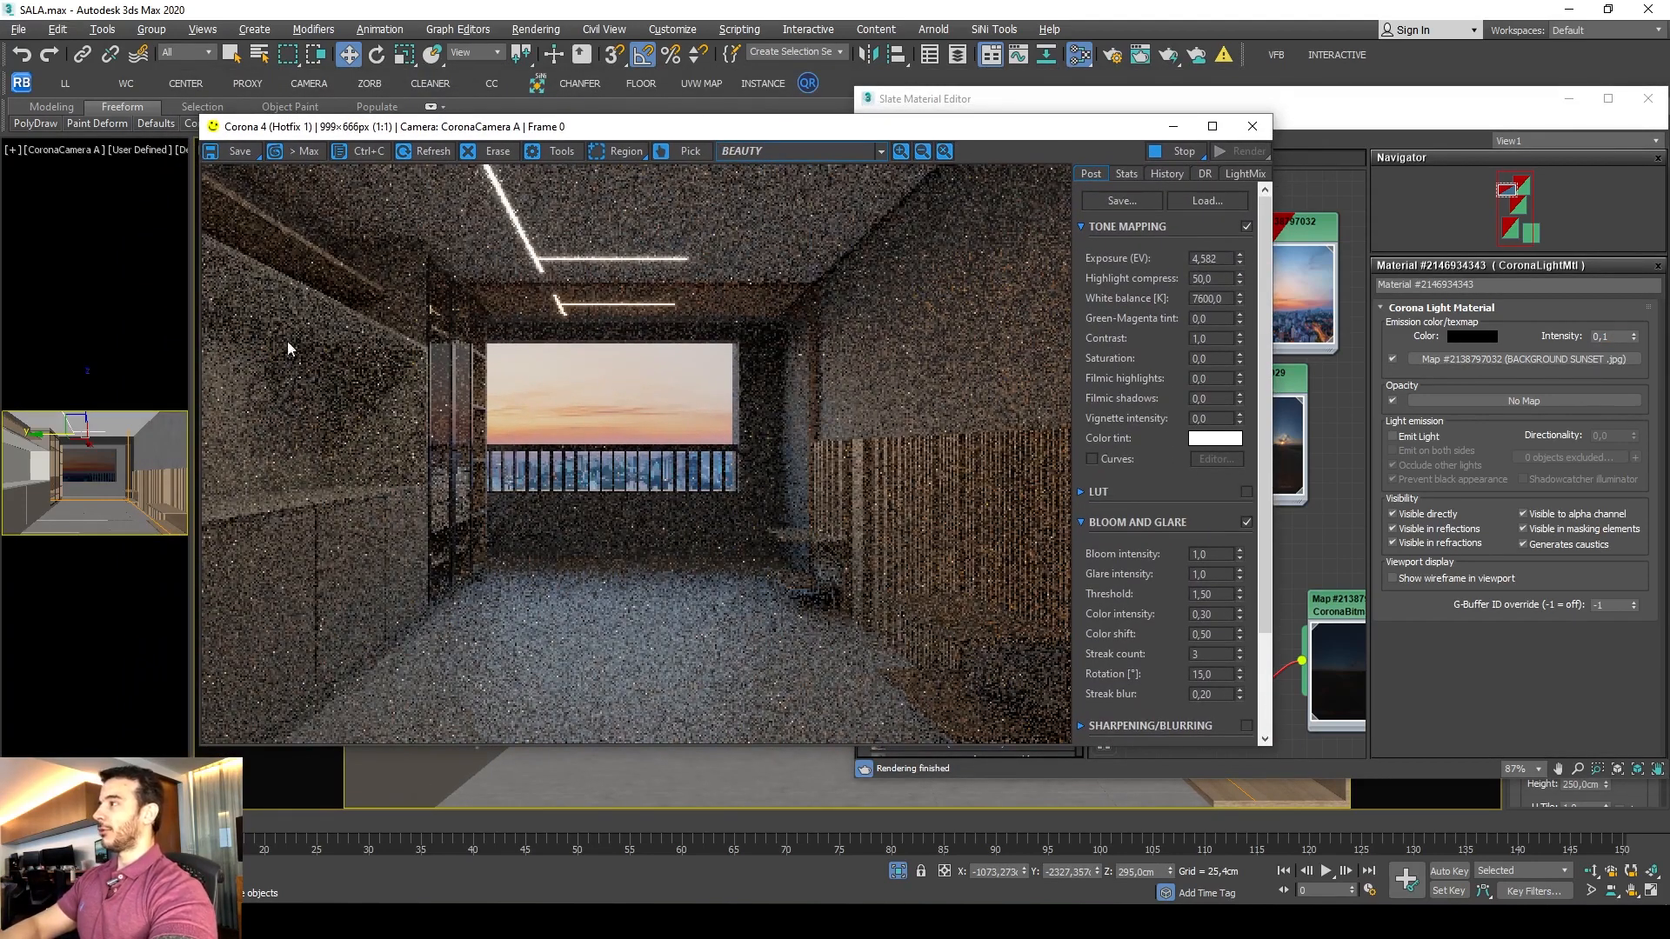
{"action": "left_click_drag", "start_coordinate": [435, 133], "coordinate": [458, 145]}
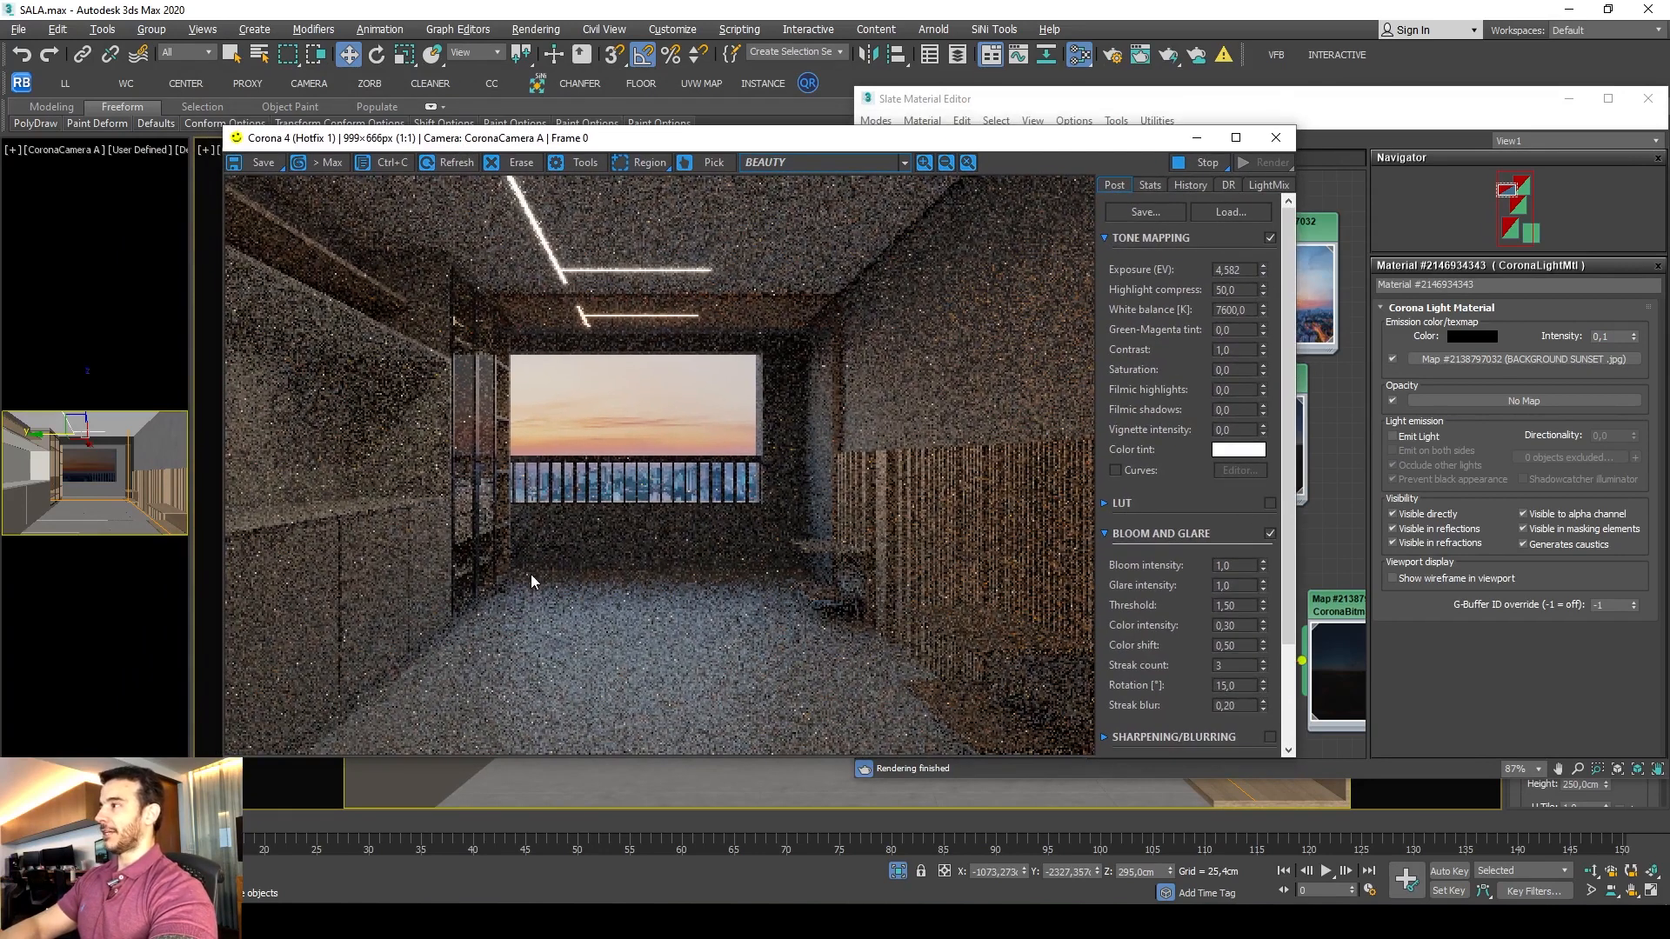
{"action": "left_click_drag", "start_coordinate": [787, 150], "coordinate": [813, 153]}
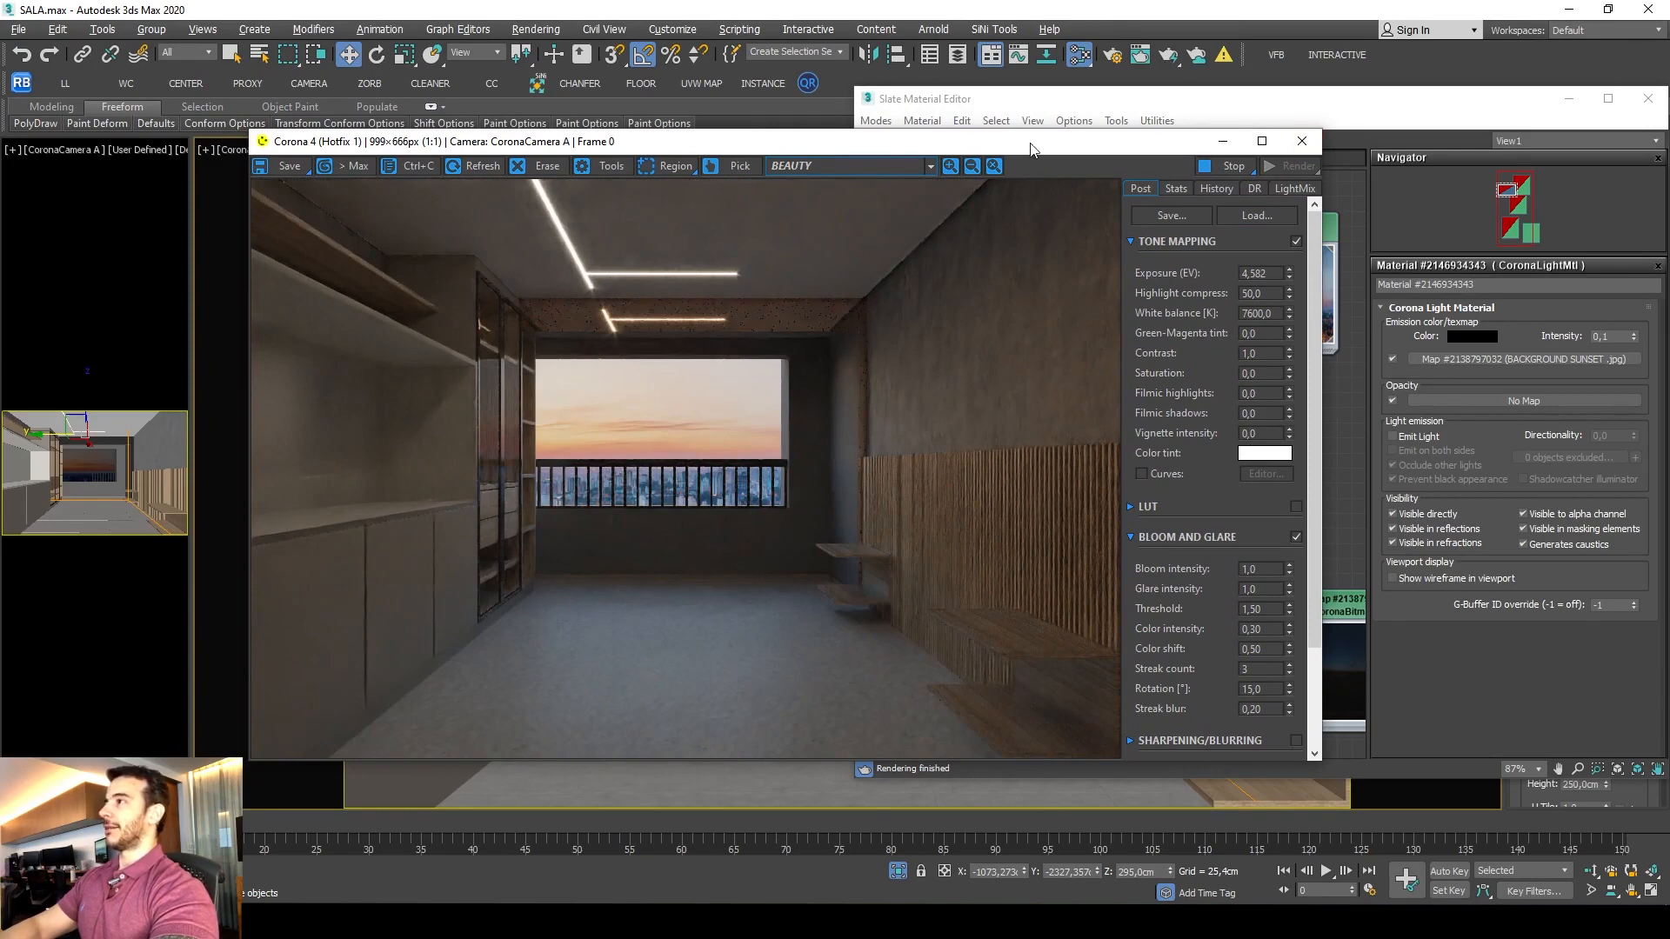
{"action": "left_click", "coordinate": [1381, 148]}
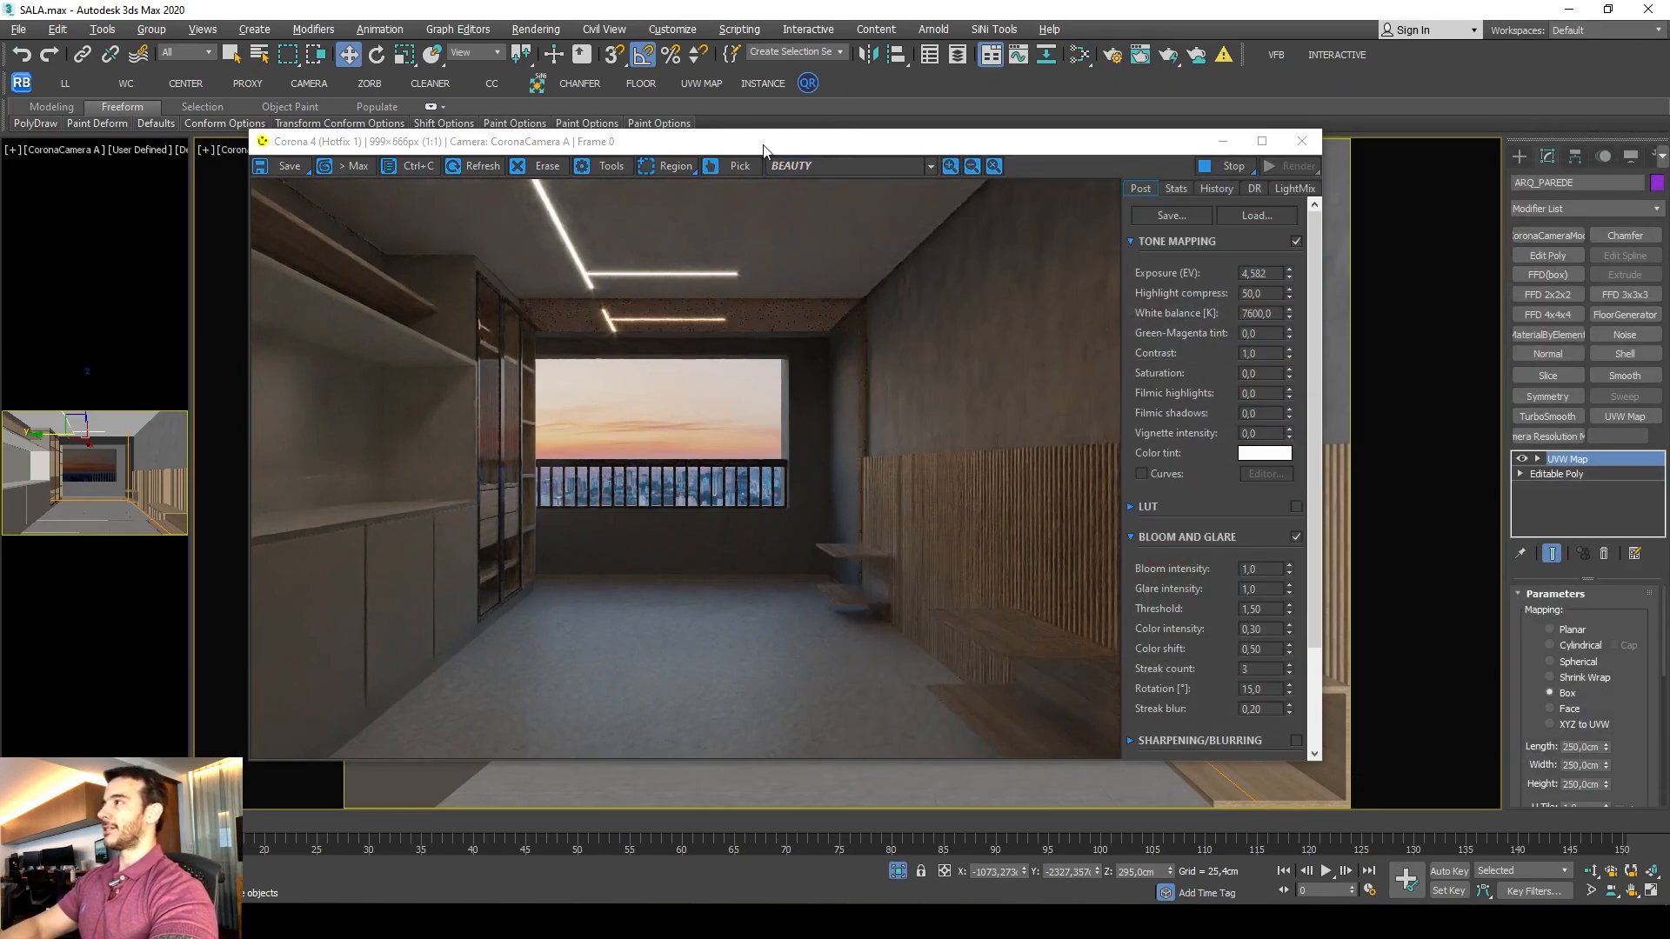
Uncover the camera view and sample the cabinet doors' VIDRO NORMAL OK material into the material editor for editing.
{"action": "left_click_drag", "start_coordinate": [765, 146], "coordinate": [1583, 183]}
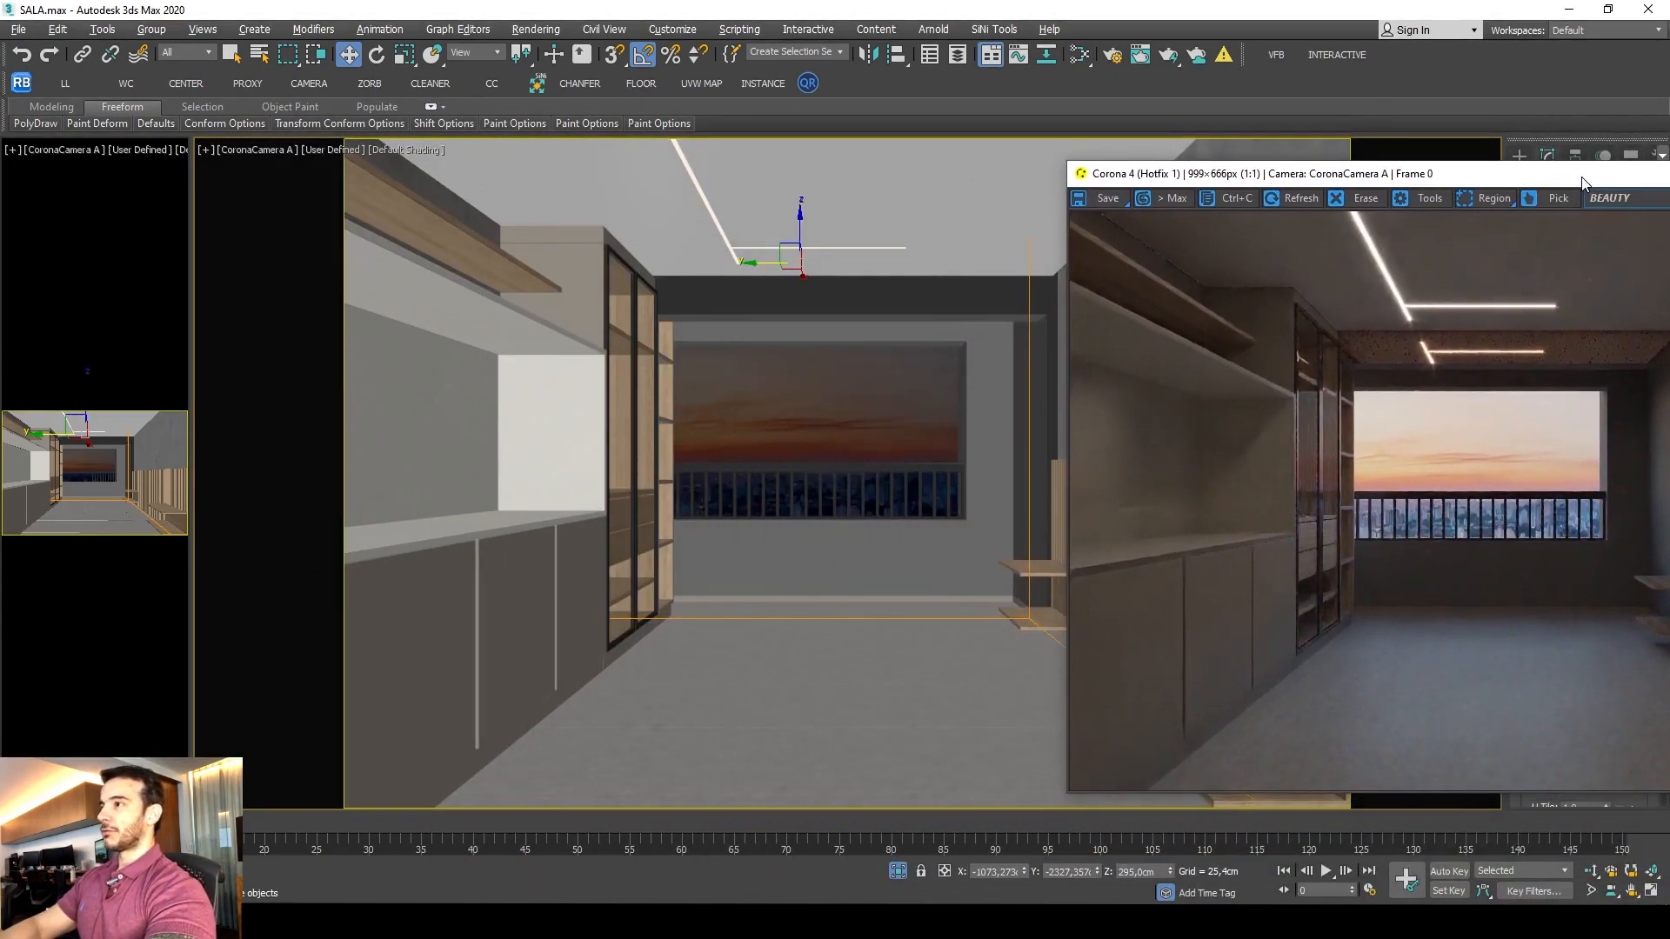
{"action": "left_click", "coordinate": [875, 402]}
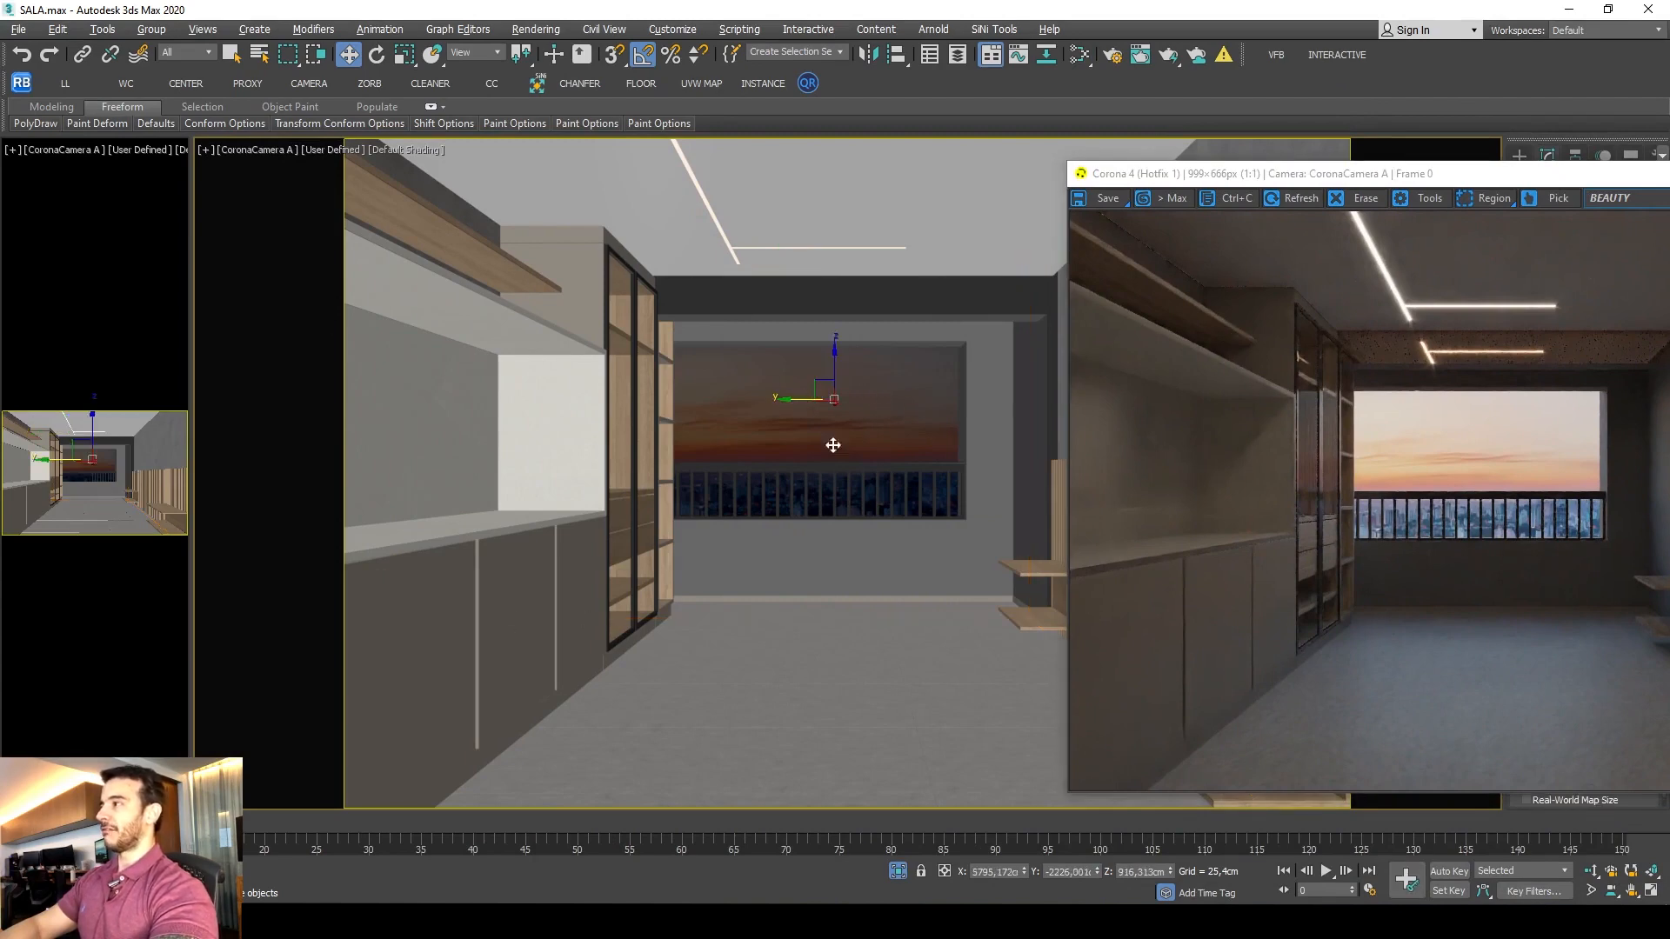
{"action": "left_click", "coordinate": [1079, 55]}
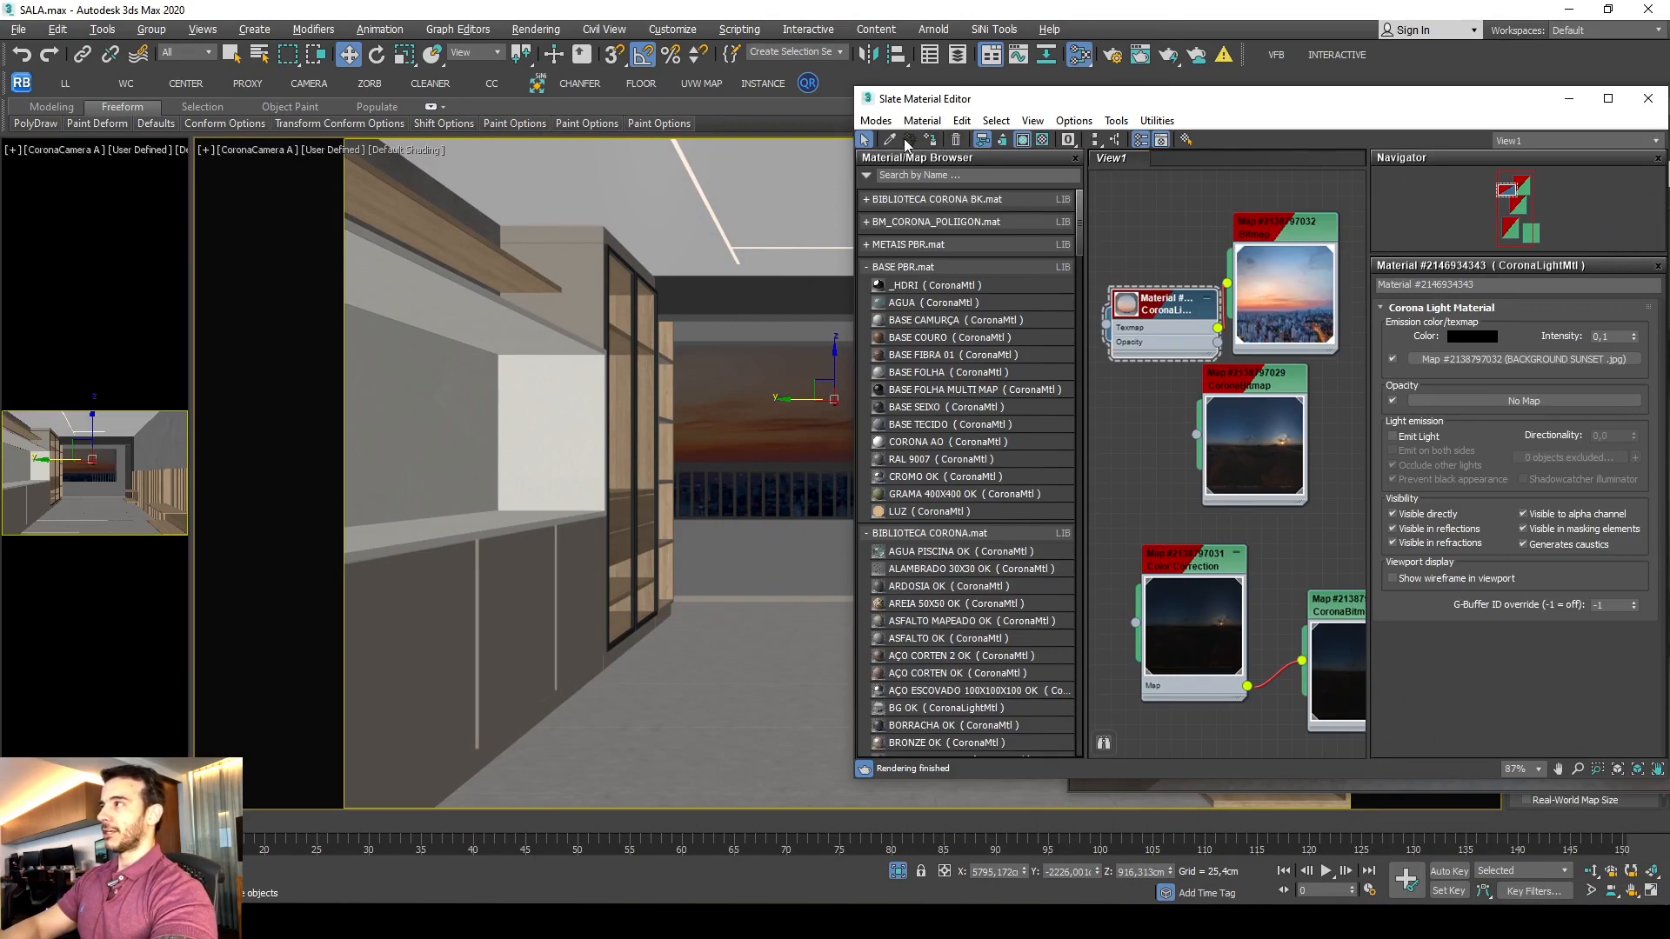
{"action": "left_click", "coordinate": [889, 140]}
{"action": "left_click", "coordinate": [623, 401]}
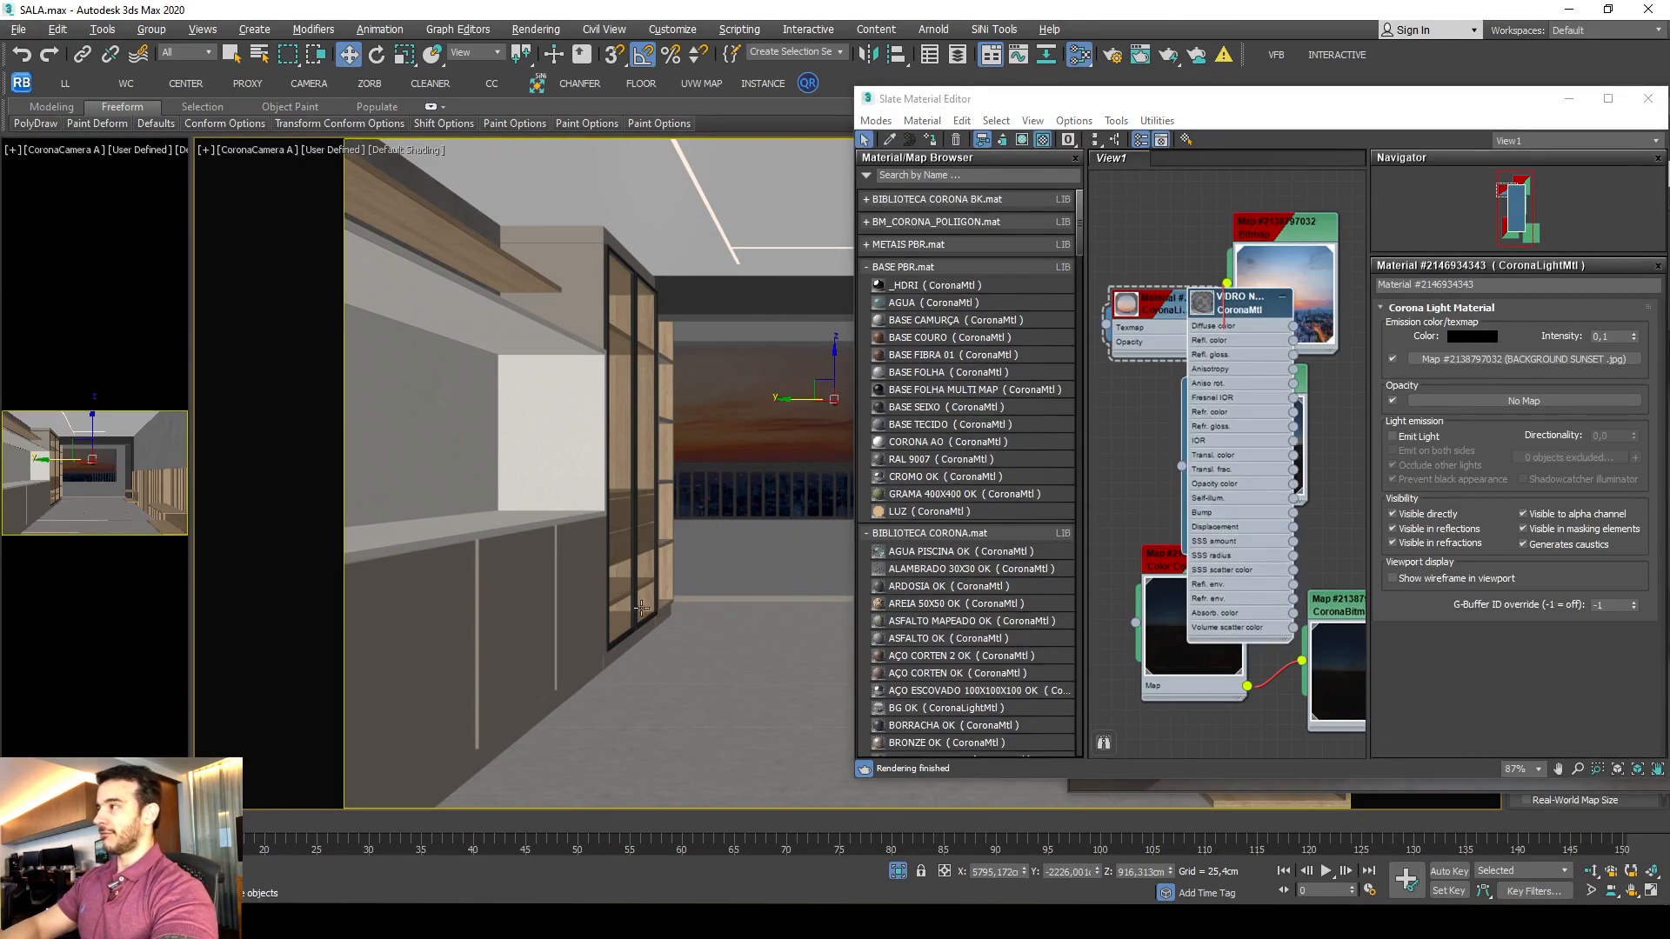
{"action": "double_click", "coordinate": [1244, 342]}
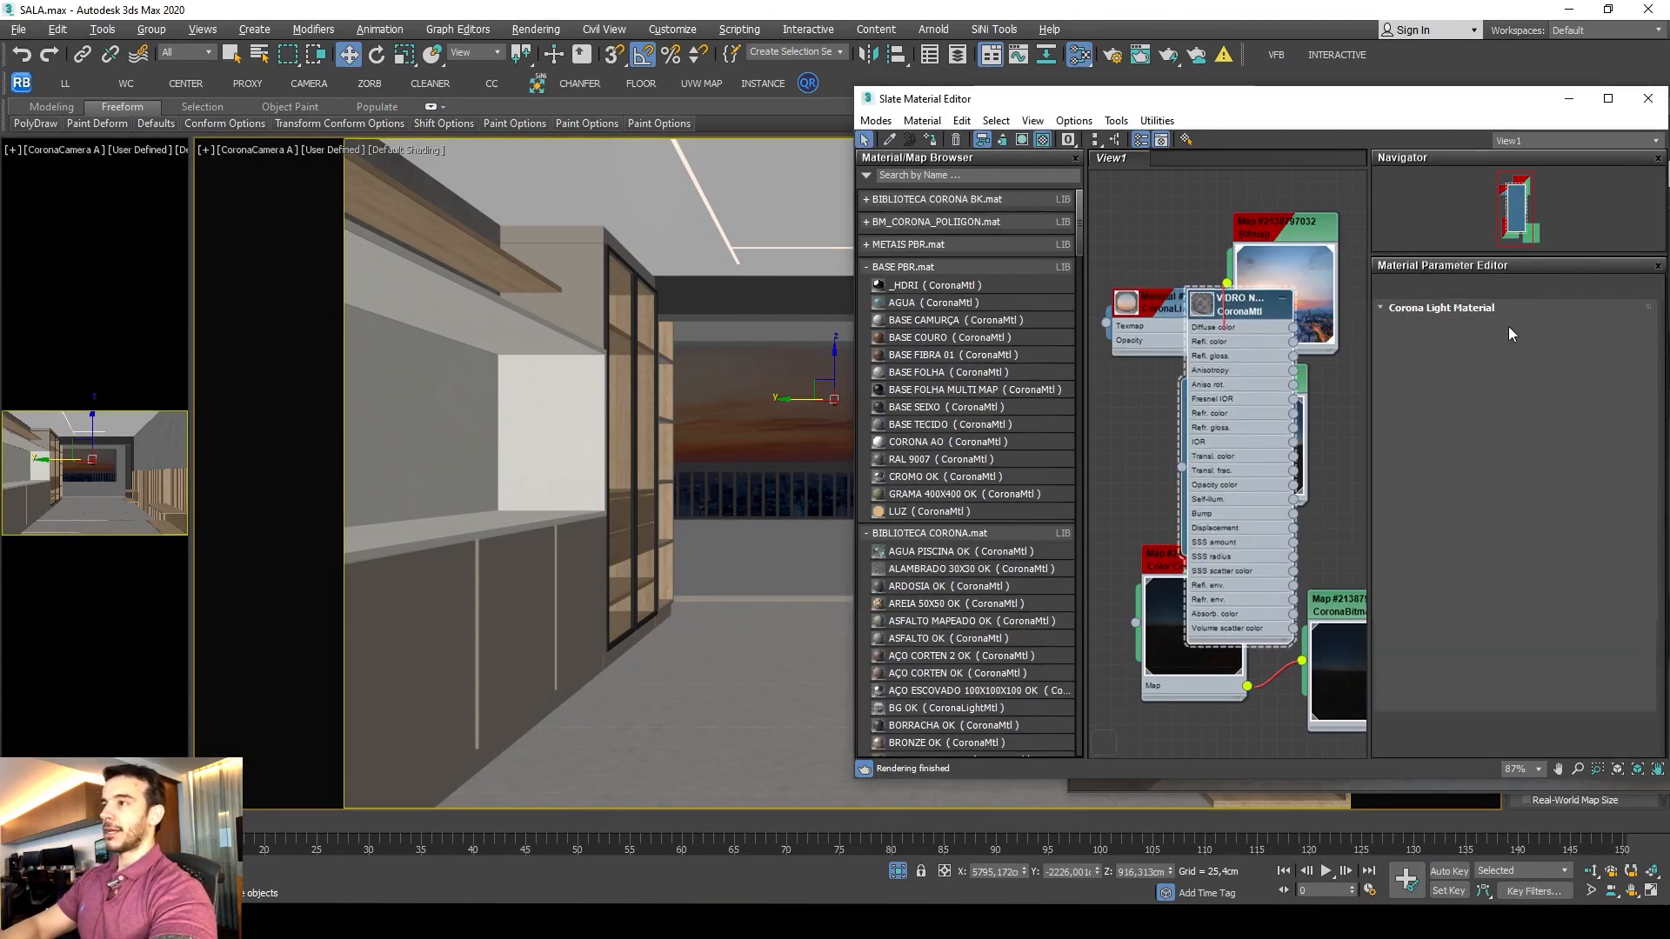
Set the VIDRO NORMAL OK material's Fresnel IOR to 5 and its refraction level to 0.
{"action": "left_click_drag", "start_coordinate": [1483, 416], "coordinate": [1490, 376]}
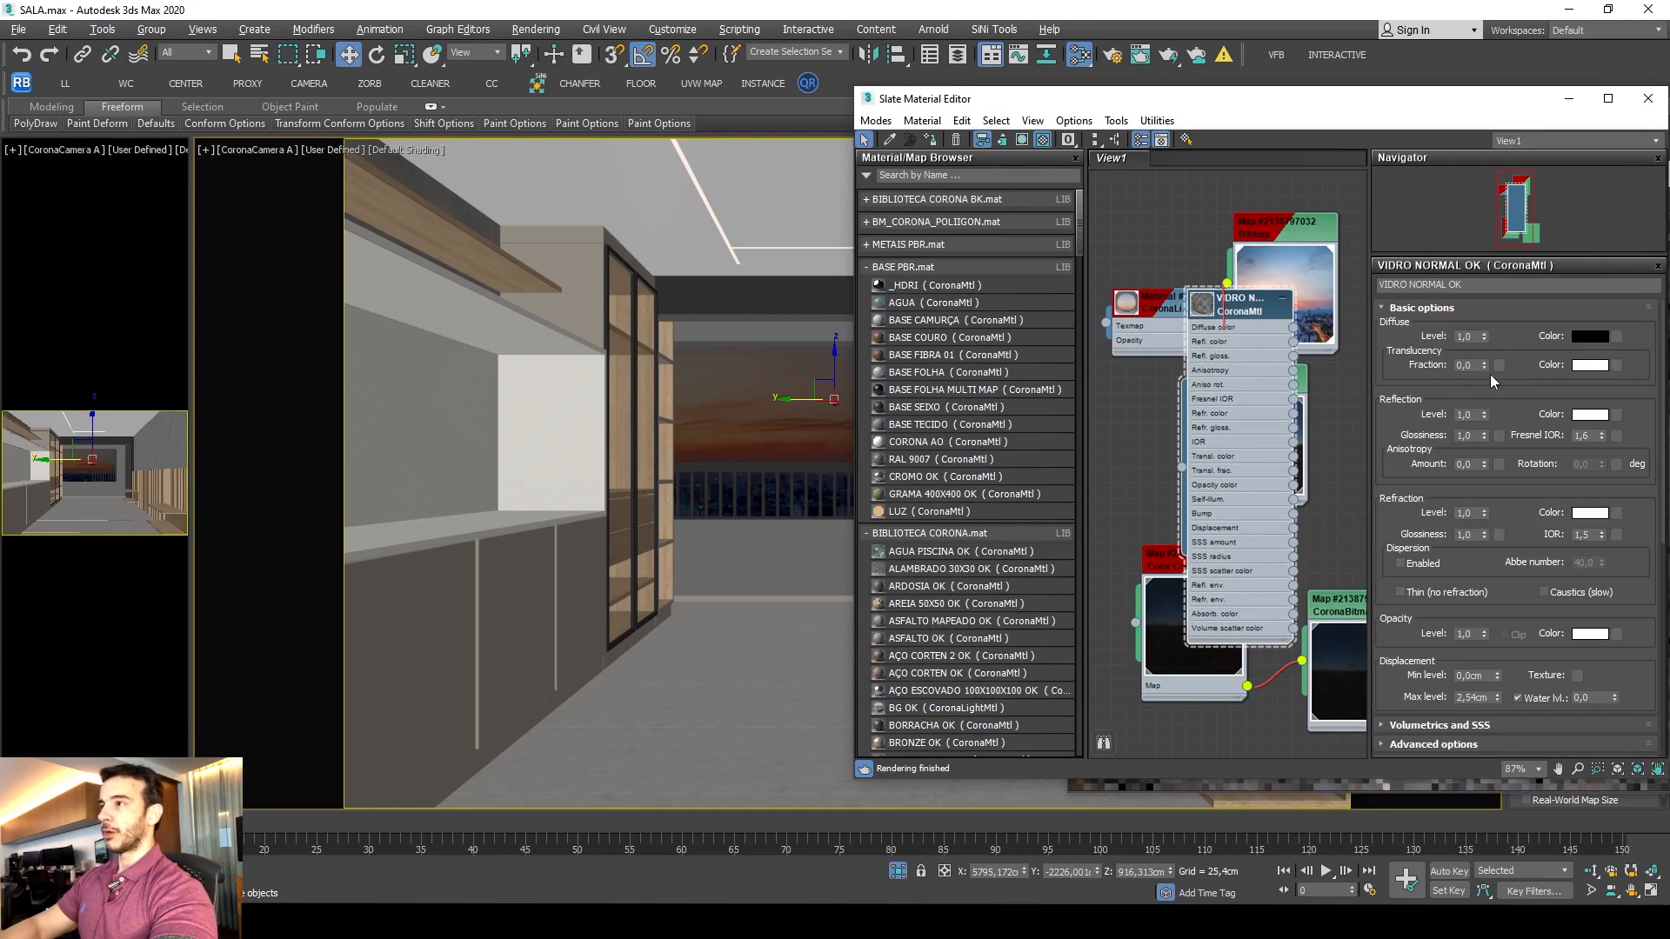
{"action": "left_click_drag", "start_coordinate": [1393, 107], "coordinate": [1211, 110]}
{"action": "double_click", "coordinate": [1399, 438]}
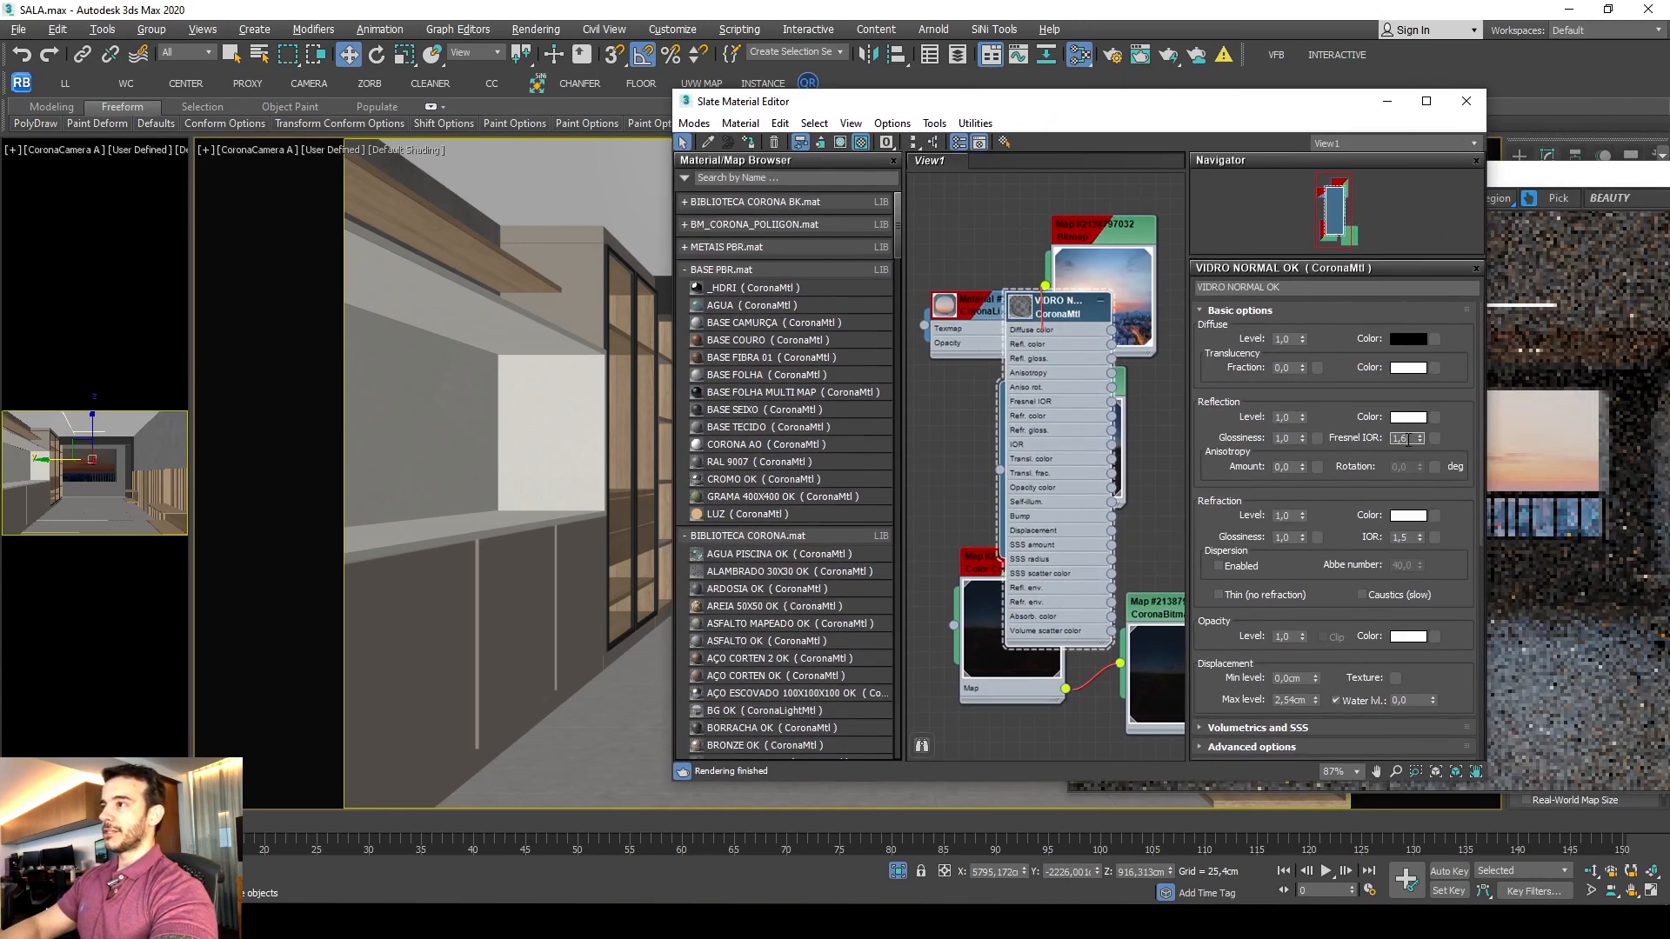
{"action": "type", "text": "5"}
{"action": "key", "text": "Return"}
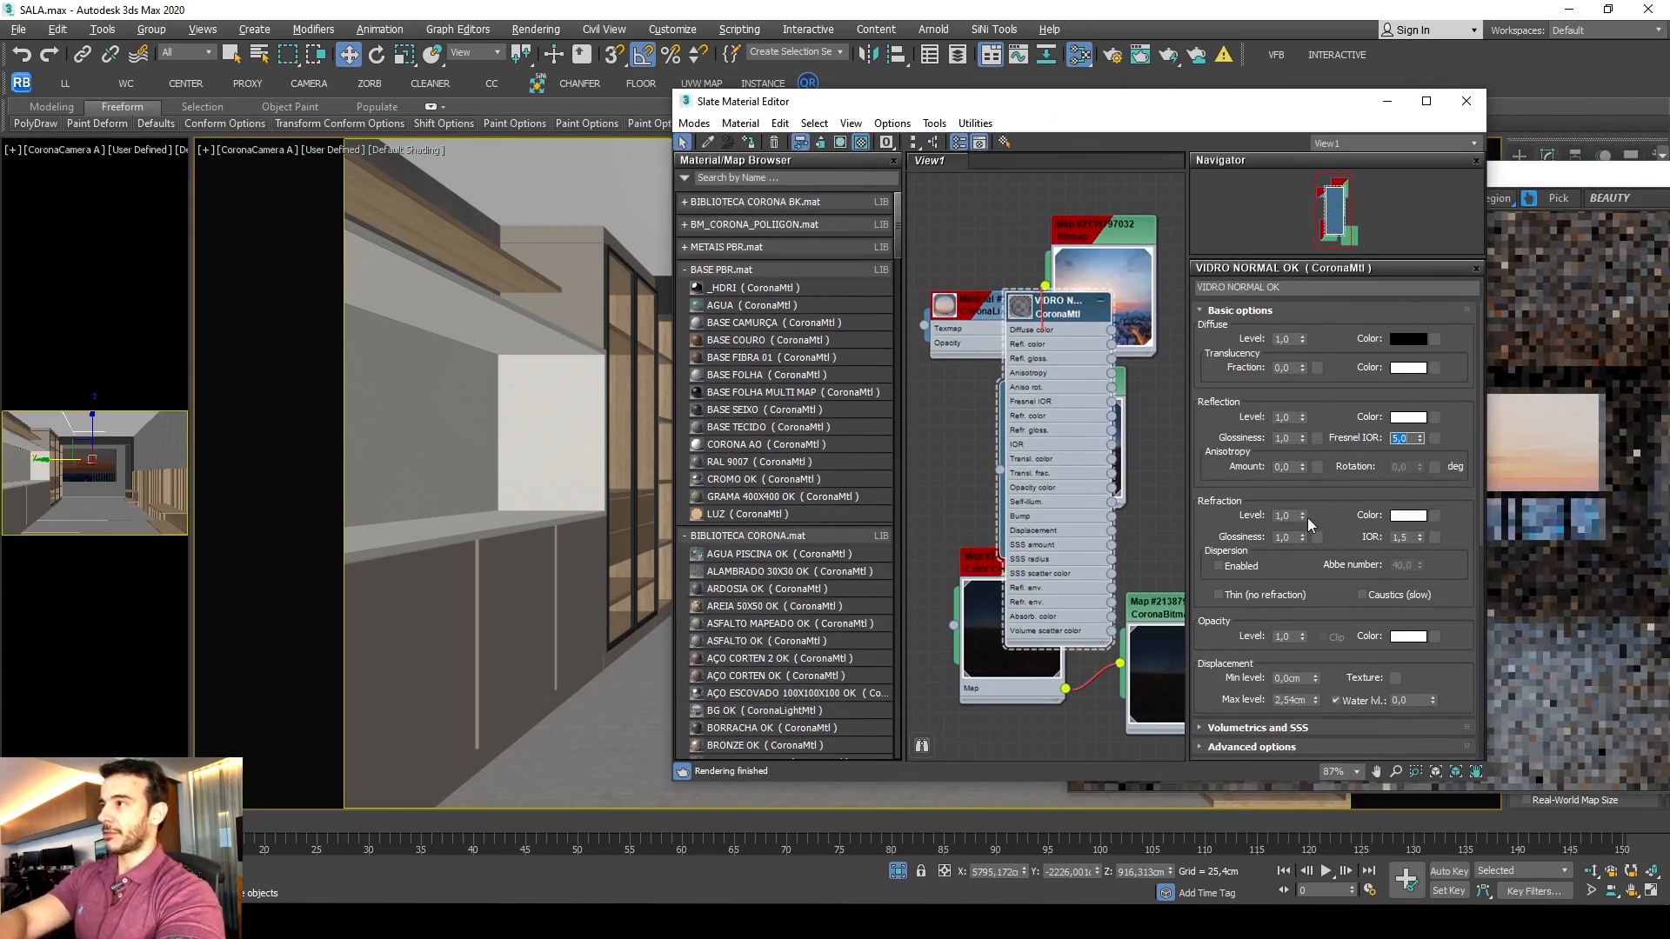
{"action": "double_click", "coordinate": [1292, 515]}
{"action": "type", "text": "0"}
{"action": "key", "text": "Return"}
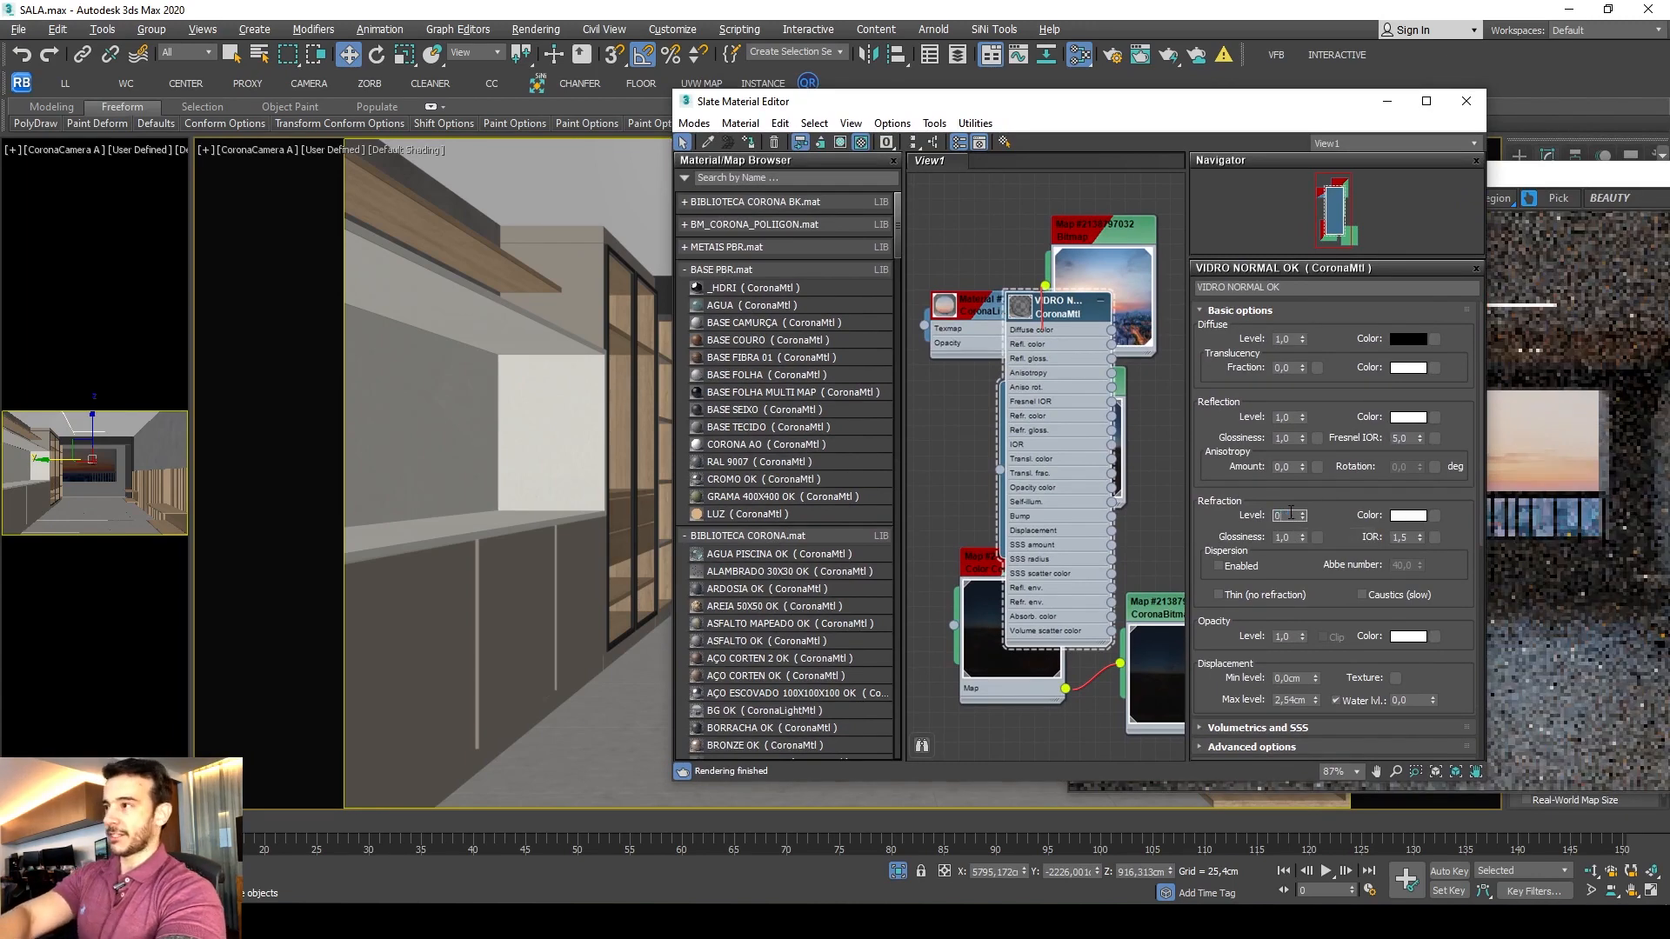
Enlarge the VIDRO NORMAL OK node's preview, reposition the node, and minimize the material editor.
{"action": "double_click", "coordinate": [1016, 315]}
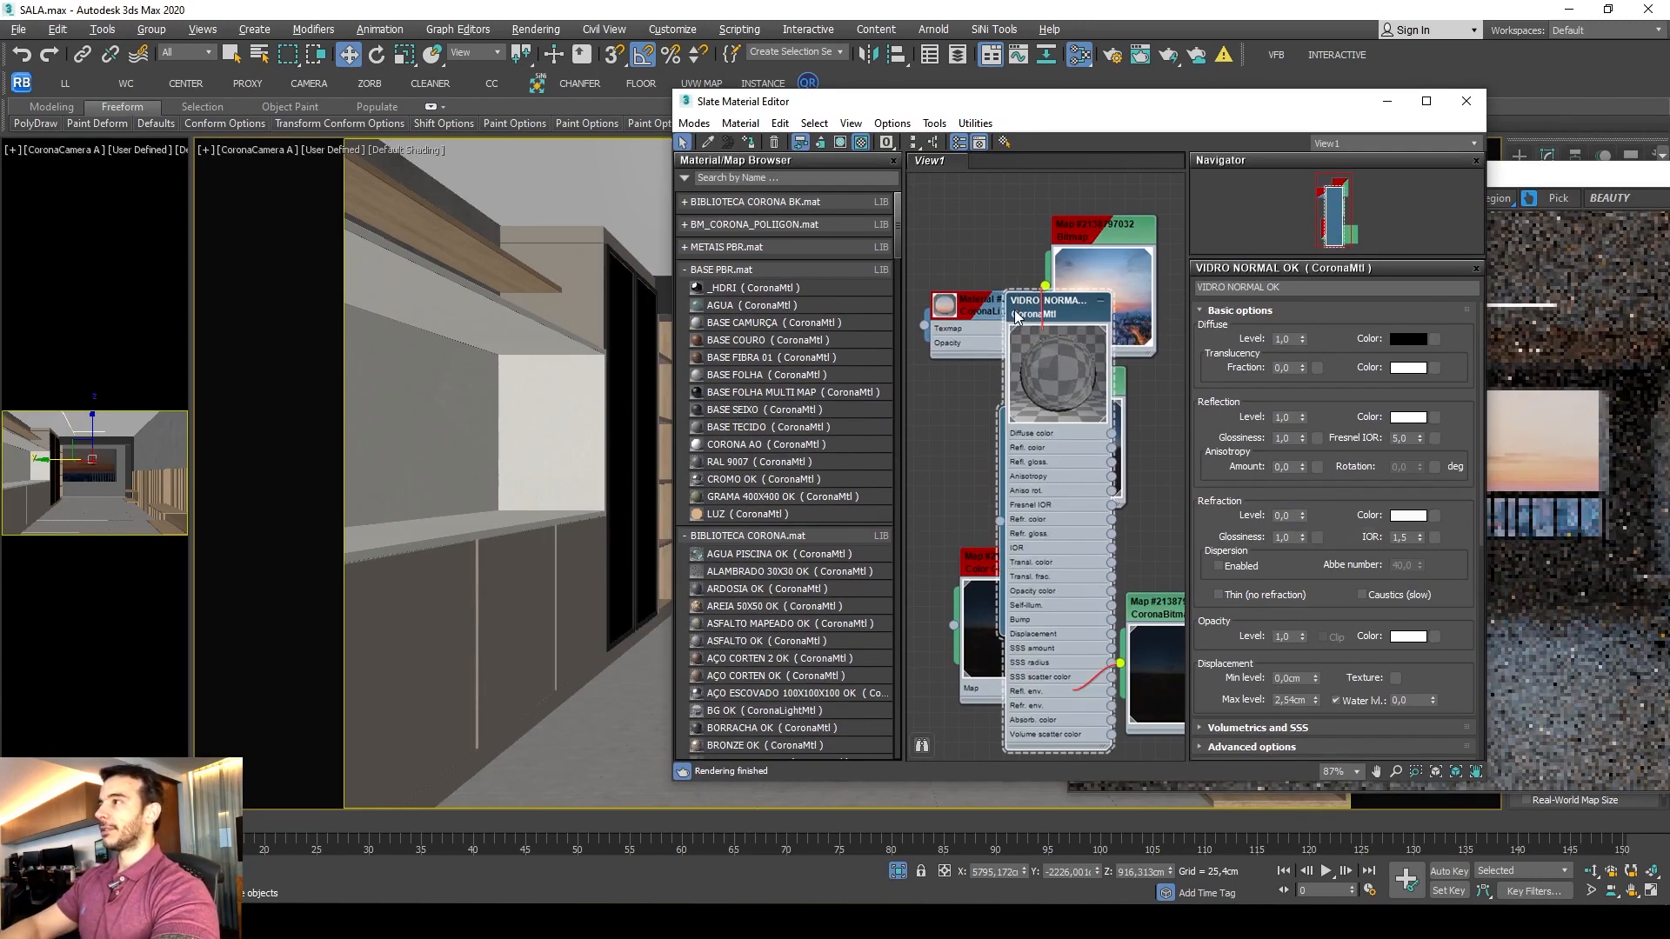
{"action": "right_click", "coordinate": [1076, 315]}
{"action": "left_click", "coordinate": [1128, 409]}
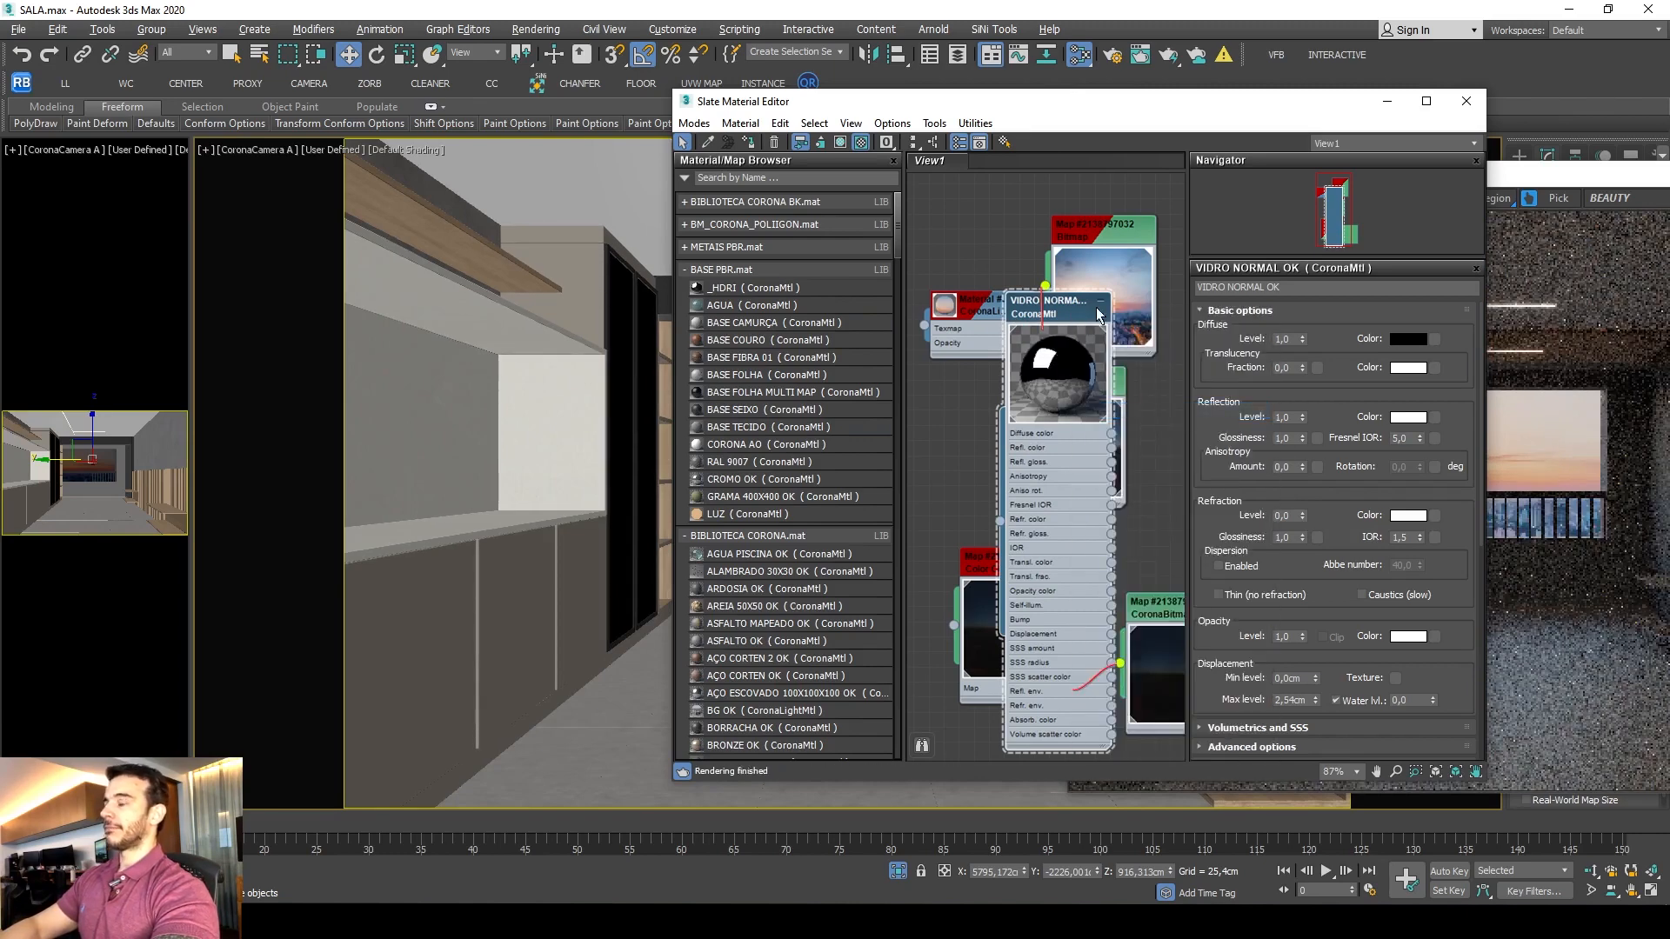
{"action": "left_click_drag", "start_coordinate": [1064, 322], "coordinate": [1034, 352]}
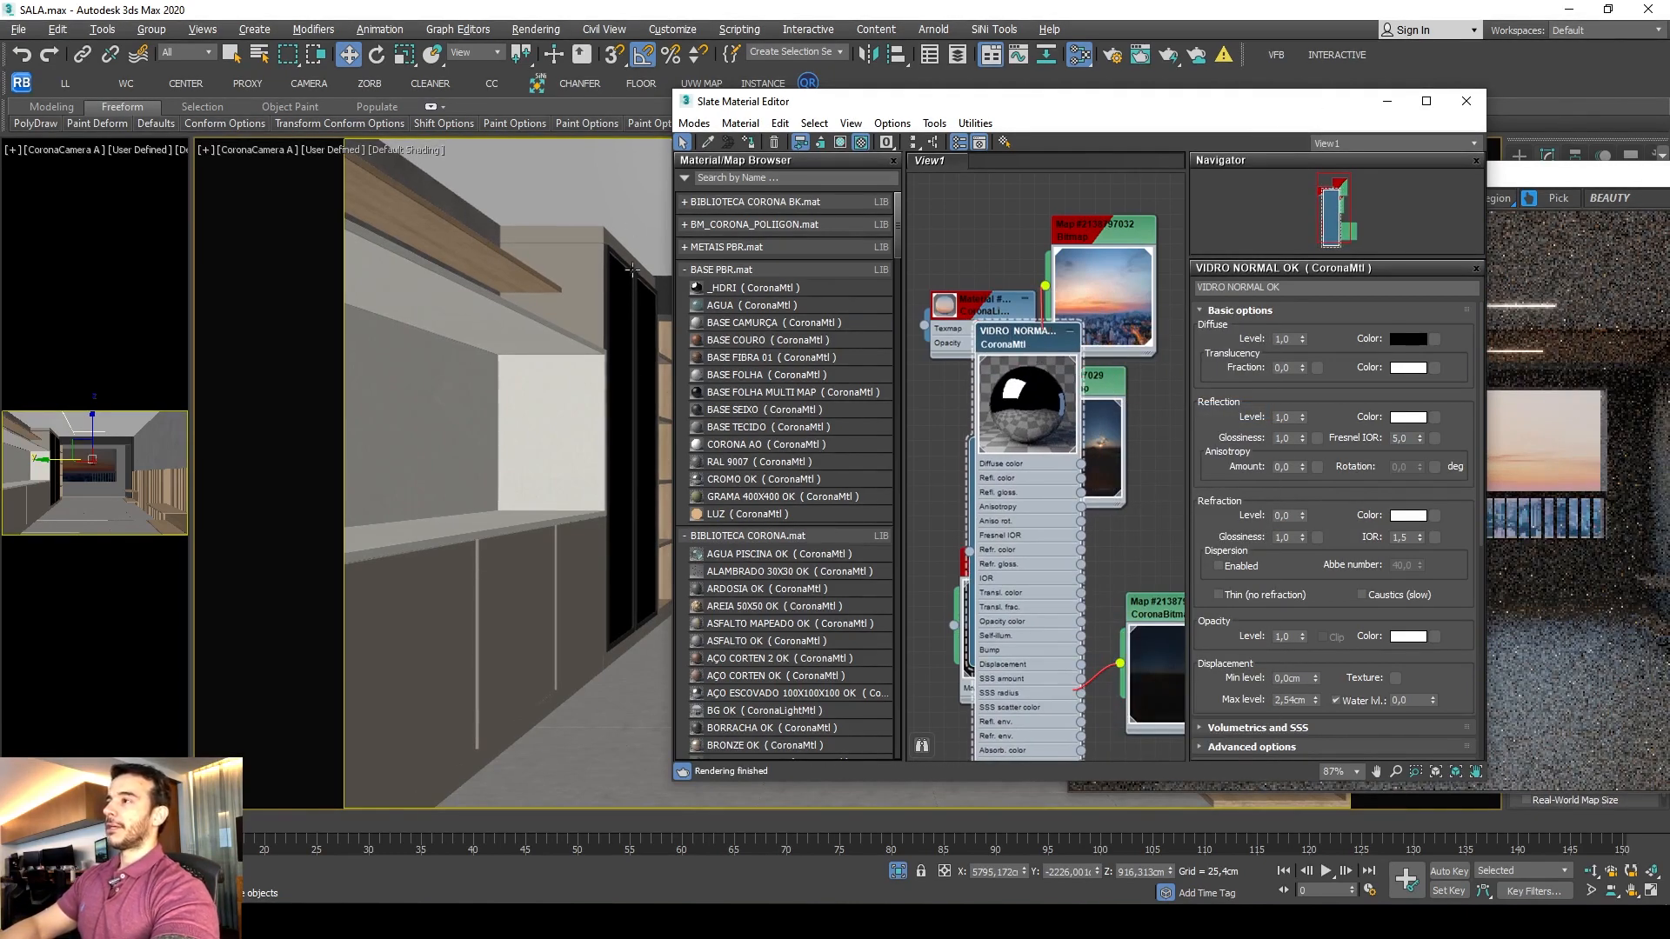
{"action": "left_click", "coordinate": [1388, 101]}
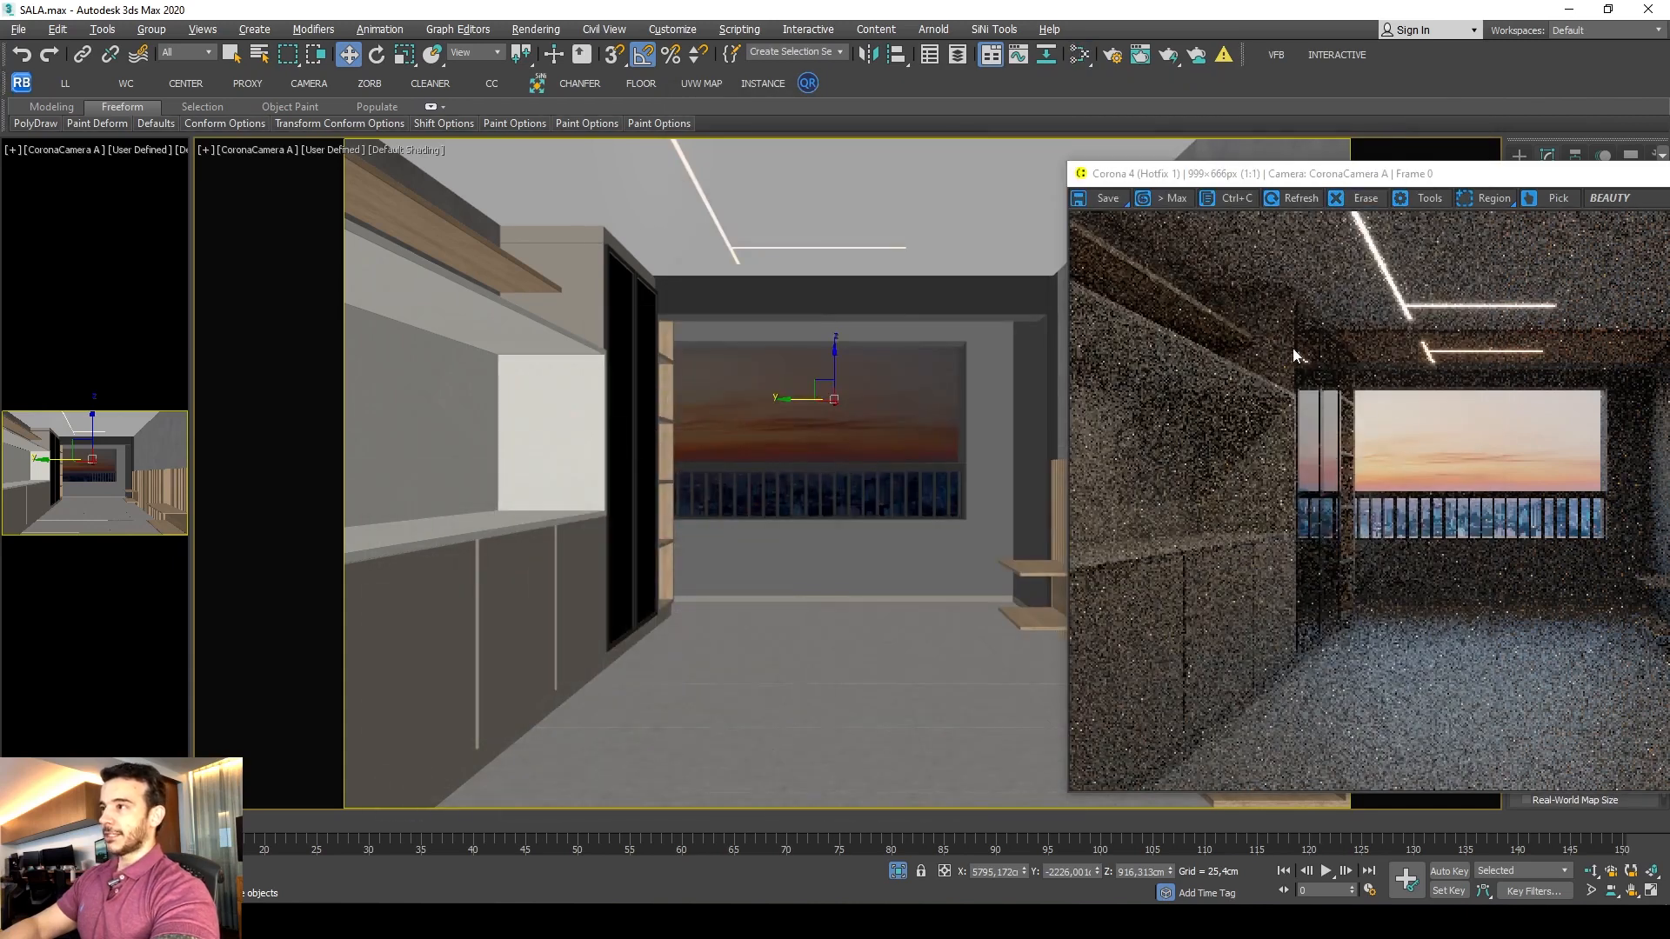
Shift the sunset plane along Y to about -188 cm while checking its reflection in the cabinet glass.
{"action": "left_click_drag", "start_coordinate": [790, 399], "coordinate": [618, 399]}
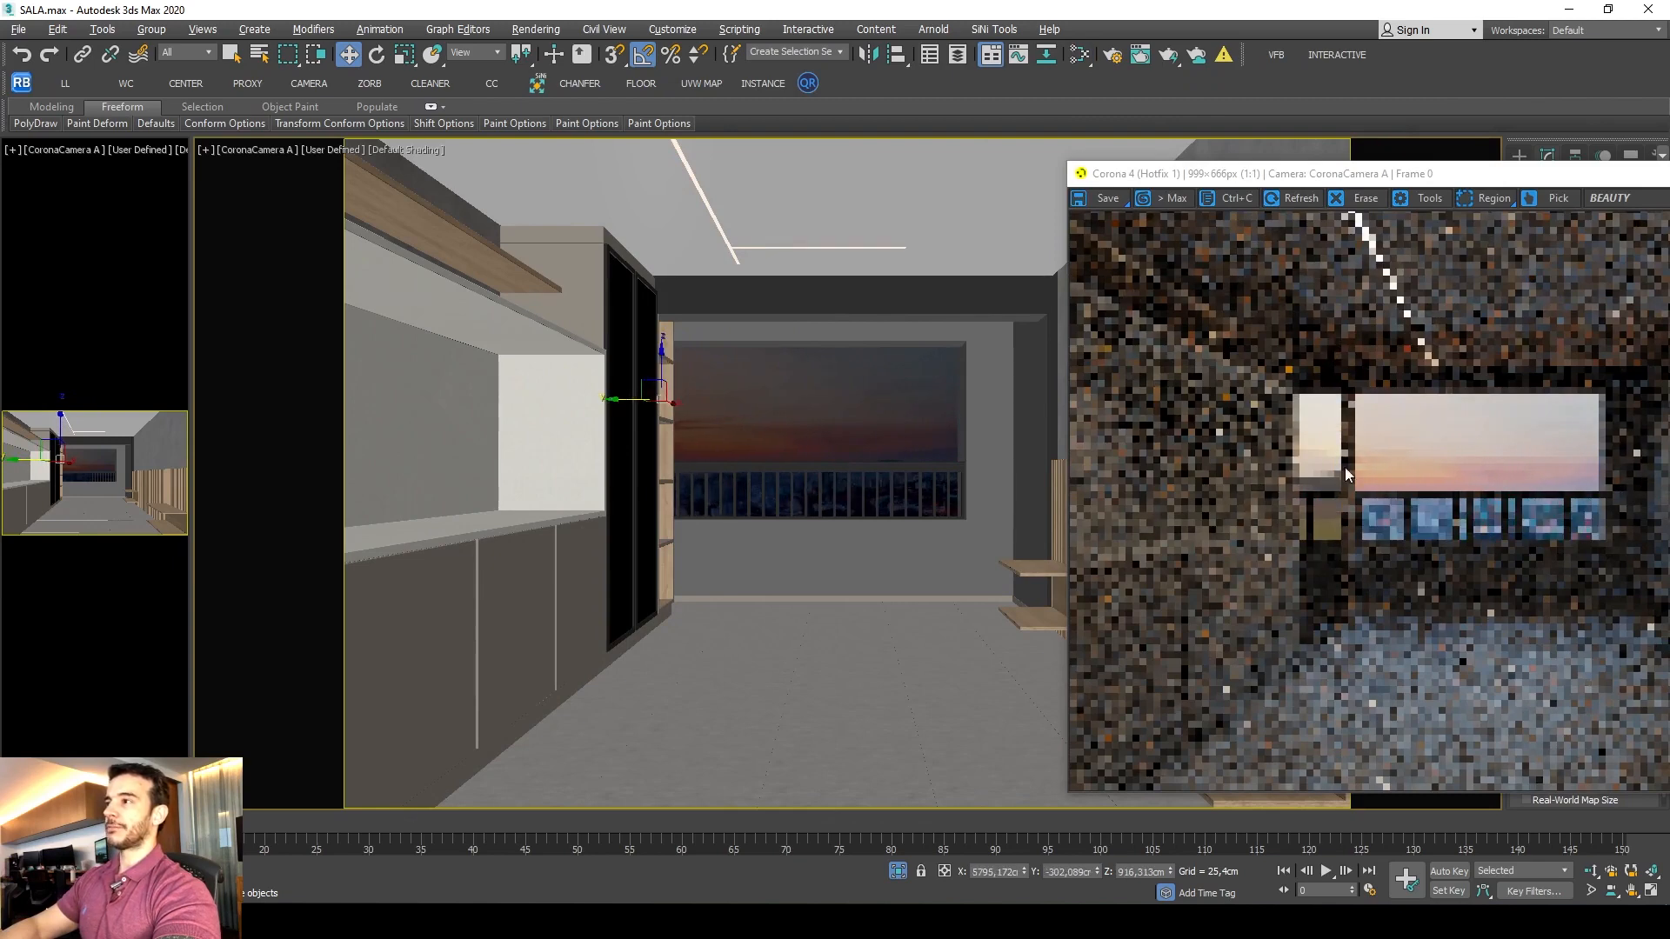
{"action": "left_click_drag", "start_coordinate": [1327, 180], "coordinate": [1104, 126]}
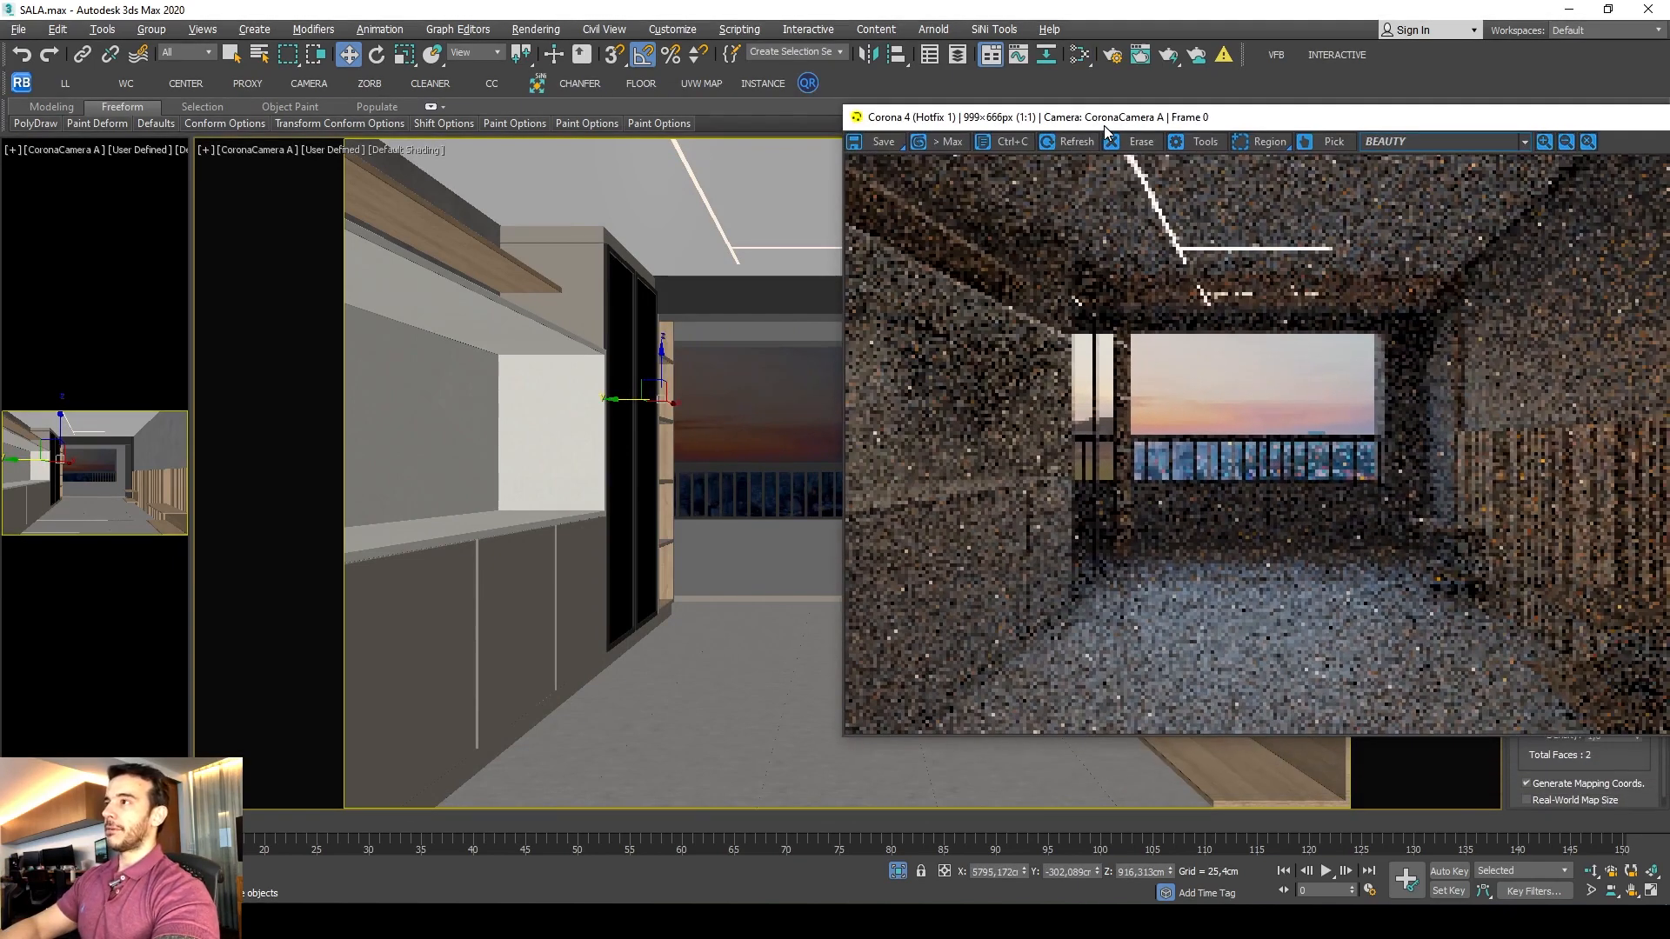
{"action": "left_click_drag", "start_coordinate": [965, 117], "coordinate": [1429, 151]}
{"action": "left_click_drag", "start_coordinate": [630, 399], "coordinate": [619, 398]}
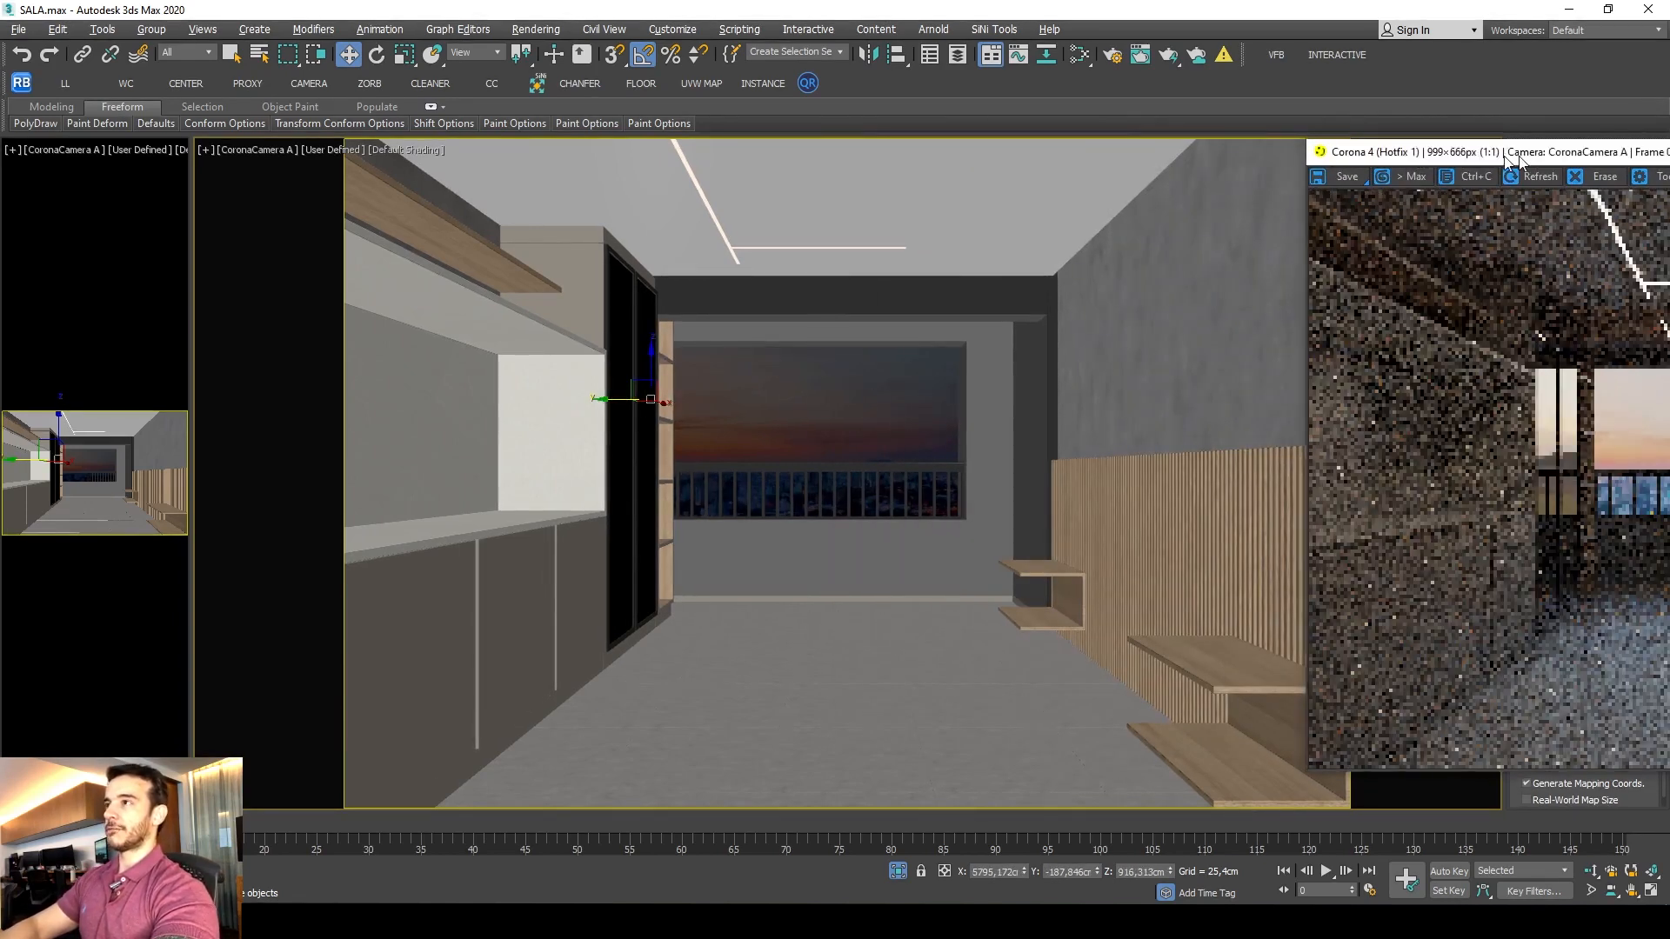
{"action": "left_click_drag", "start_coordinate": [1530, 151], "coordinate": [1294, 145]}
In the top view, copy the sunset plane rotated 90° and place it at about X 3203, Y -3968 cm.
{"action": "key", "text": "t"}
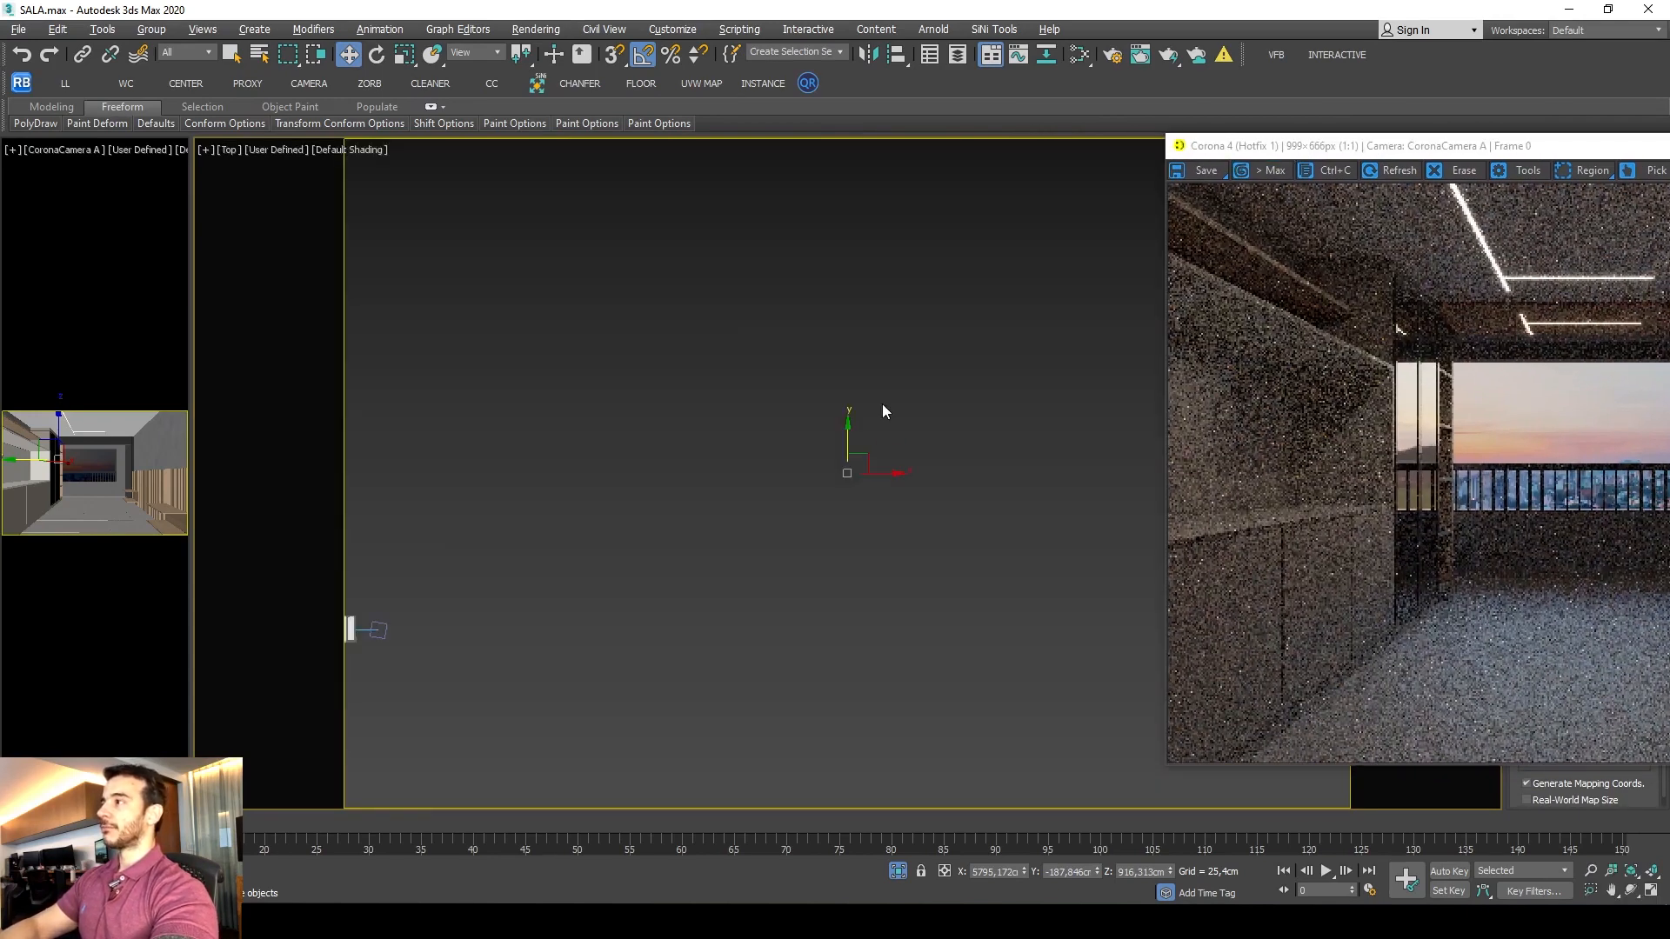
{"action": "key", "text": "F3"}
{"action": "scroll", "coordinate": [881, 411], "scroll_direction": "down", "scroll_amount": 3}
{"action": "middle_click_drag", "start_coordinate": [870, 426], "coordinate": [937, 373]}
{"action": "key", "text": "e"}
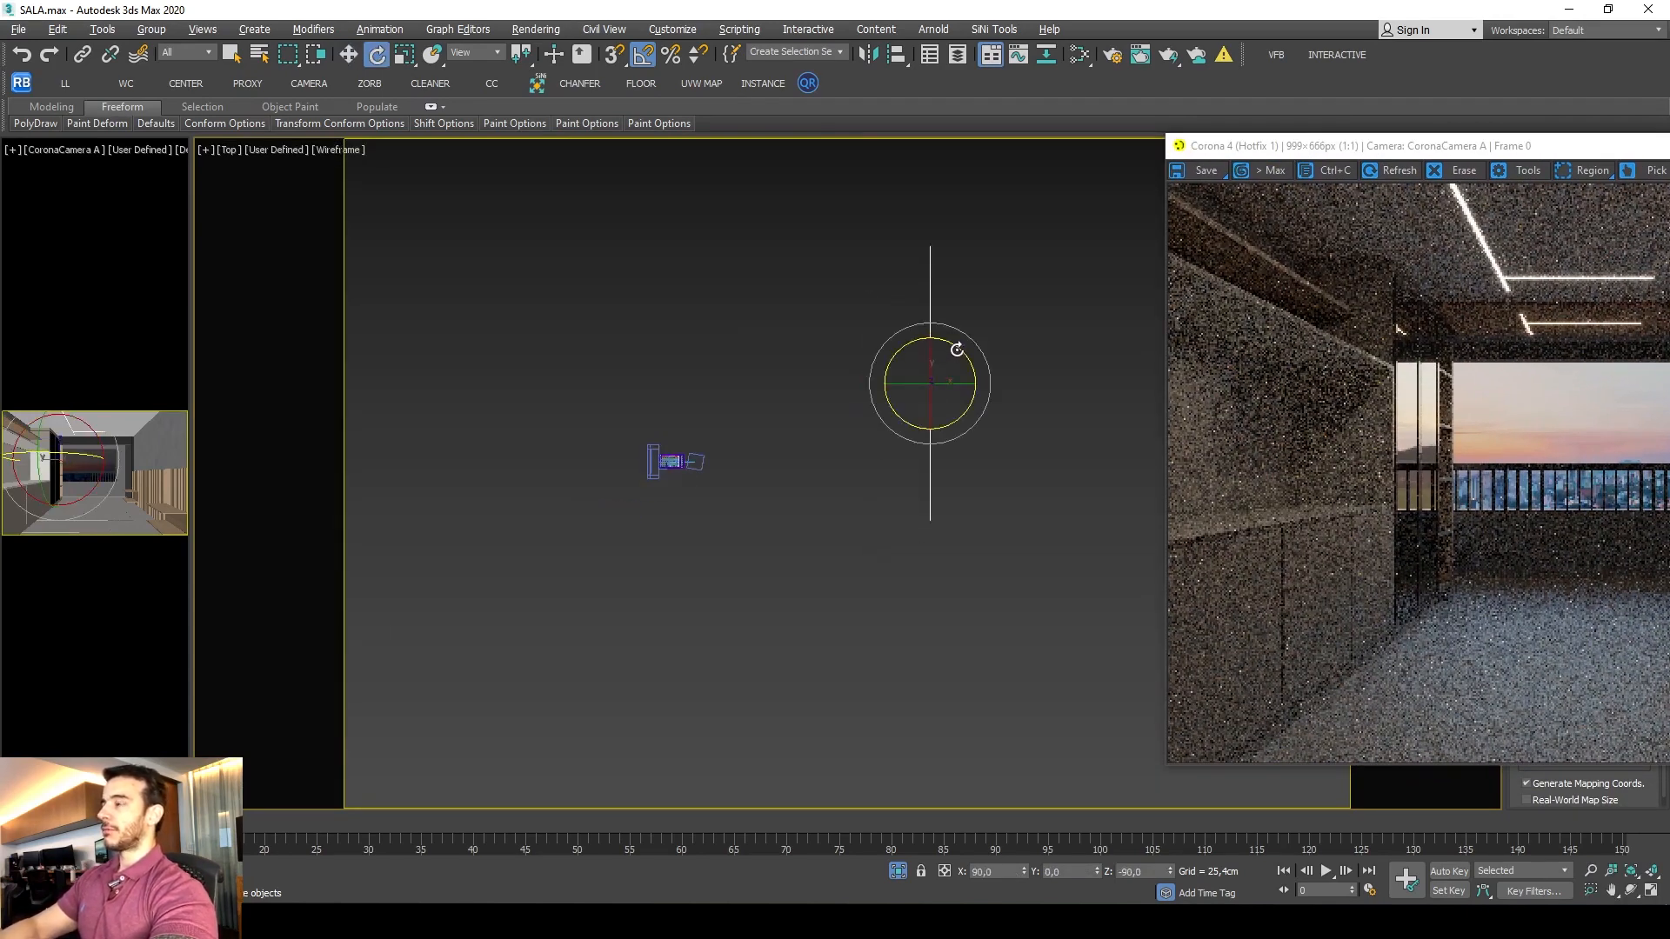
{"action": "mouse_move", "coordinate": [956, 349]}
{"action": "left_mouse_down"}
{"action": "mouse_move", "coordinate": [950, 400]}
{"action": "mouse_move", "coordinate": [870, 506]}
{"action": "mouse_move", "coordinate": [853, 499]}
{"action": "left_mouse_up"}
{"action": "left_click", "coordinate": [836, 535]}
{"action": "key", "text": "w"}
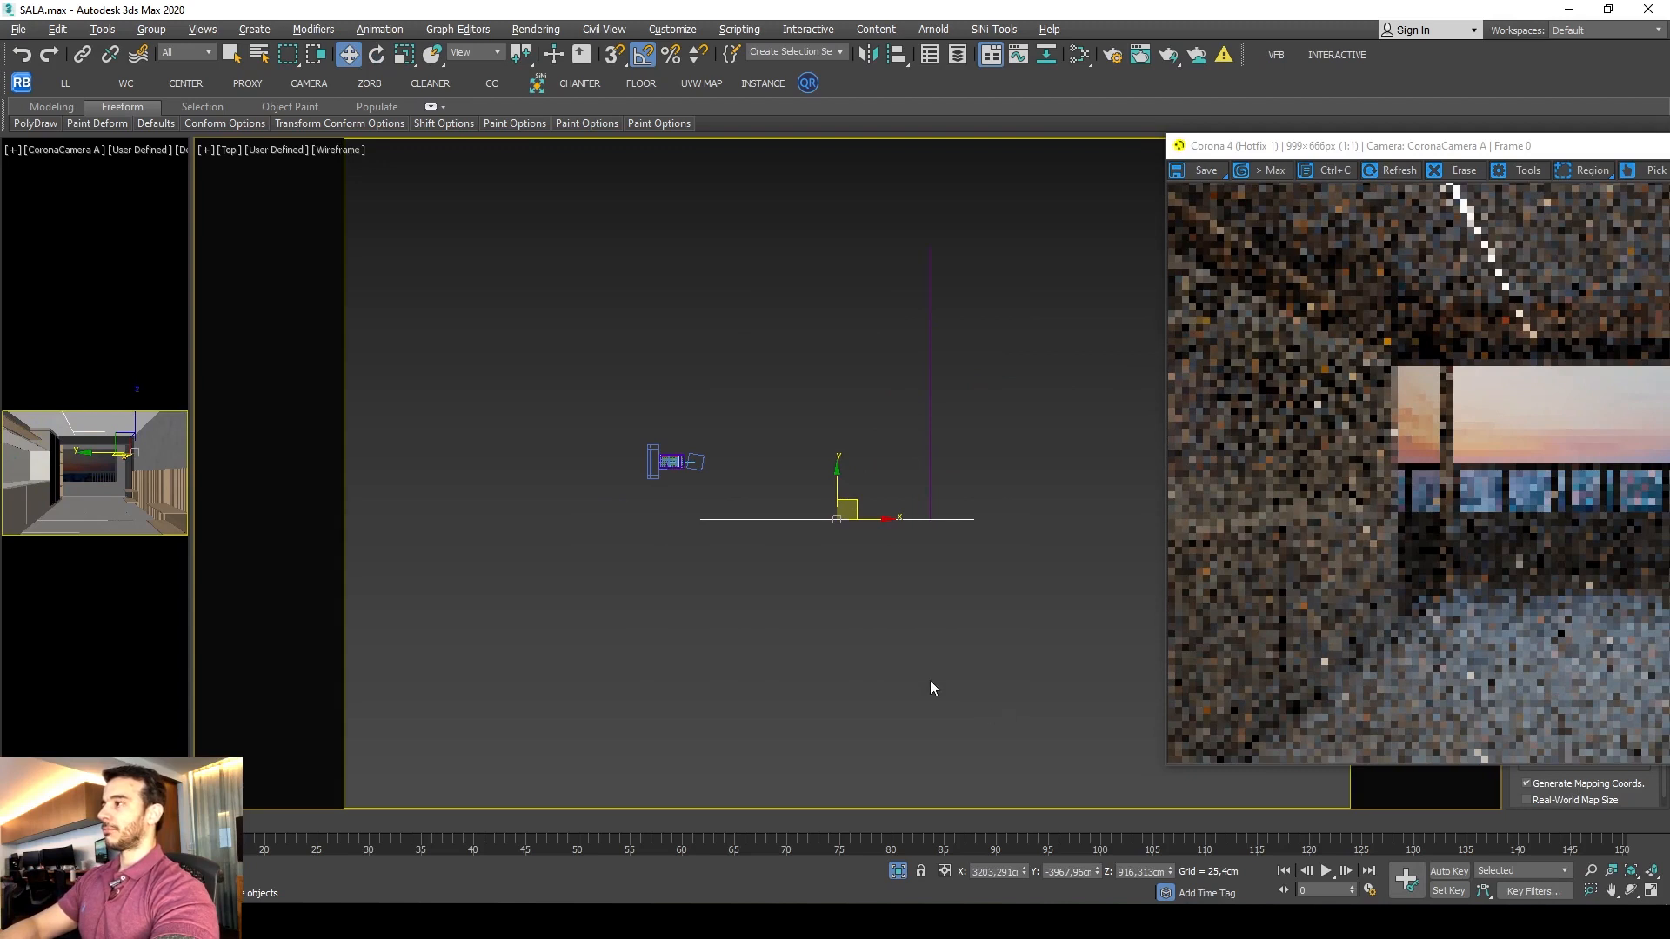
Try different X positions for the copied sunset plane against the rendered cabinet reflection, leaving it at about 4069 cm.
{"action": "middle_click_drag", "start_coordinate": [839, 495], "coordinate": [1085, 369], "text": "alt"}
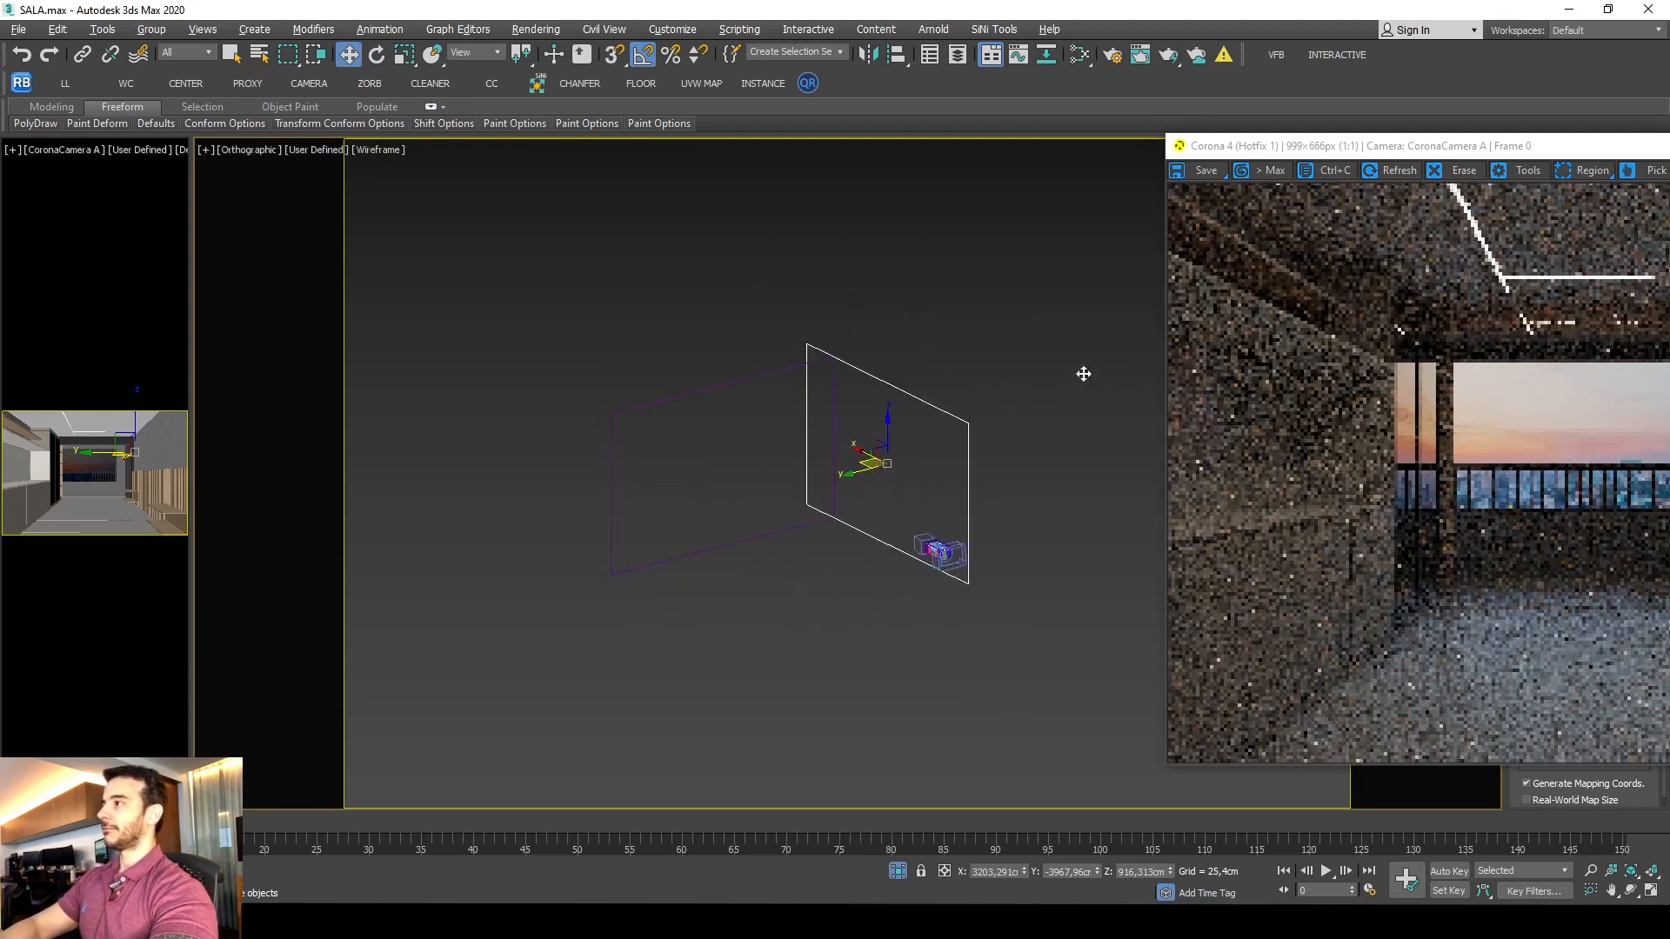
{"action": "mouse_move", "coordinate": [860, 451]}
{"action": "left_mouse_down"}
{"action": "mouse_move", "coordinate": [894, 477]}
{"action": "mouse_move", "coordinate": [828, 441]}
{"action": "left_mouse_up"}
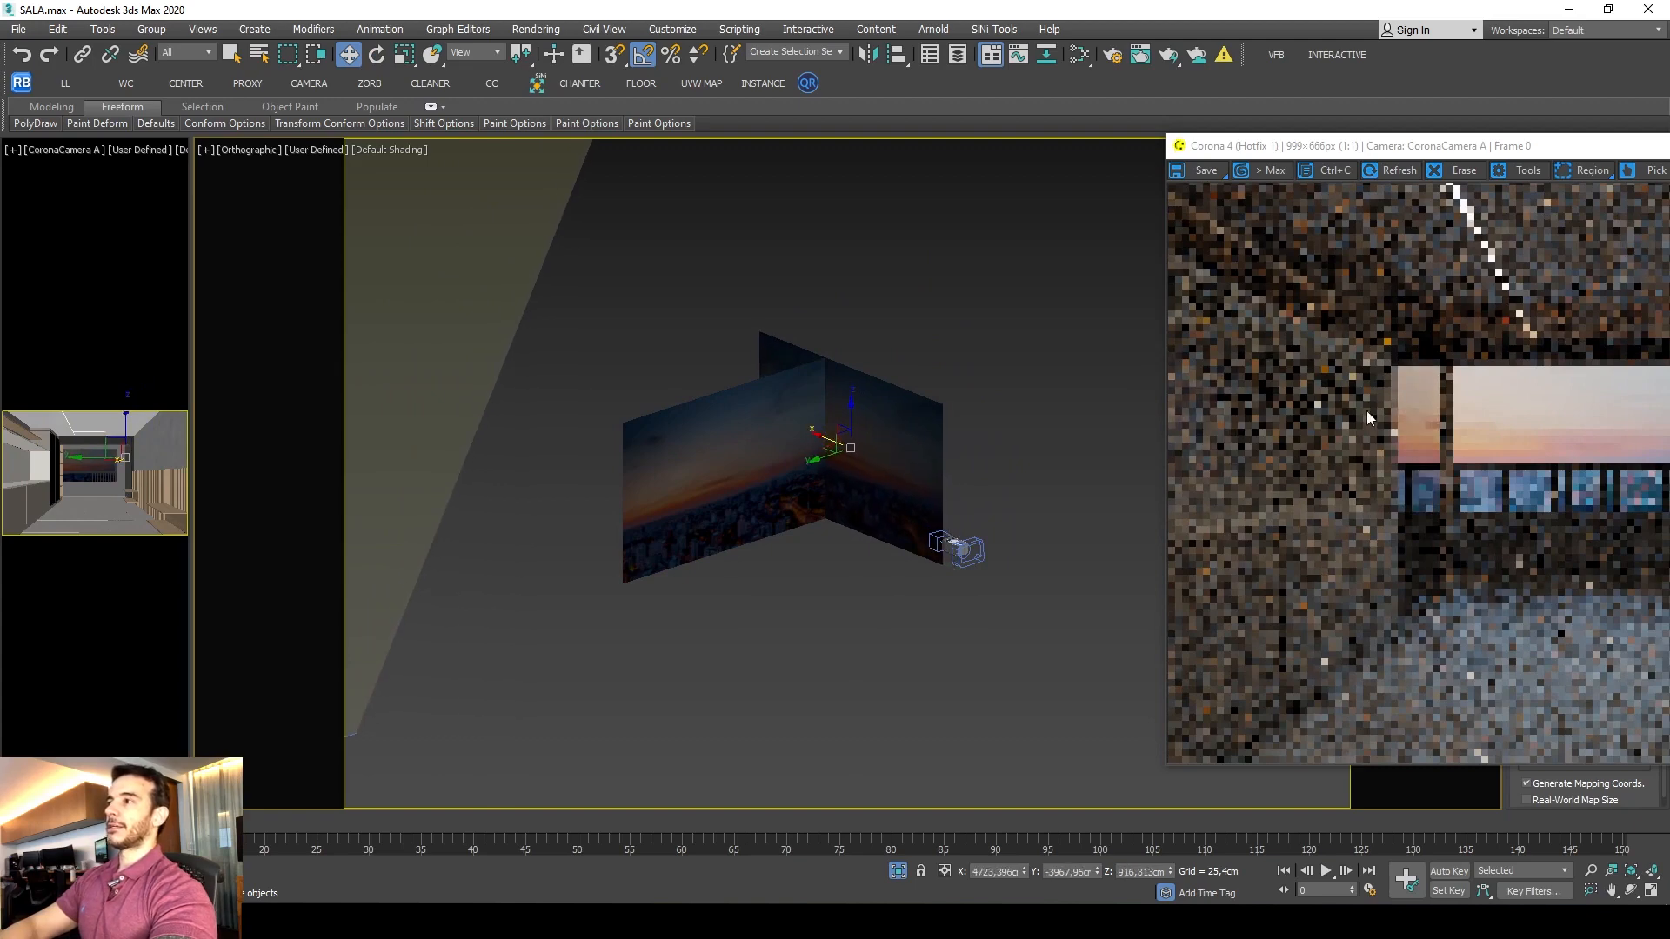
{"action": "left_click_drag", "start_coordinate": [820, 439], "coordinate": [778, 427]}
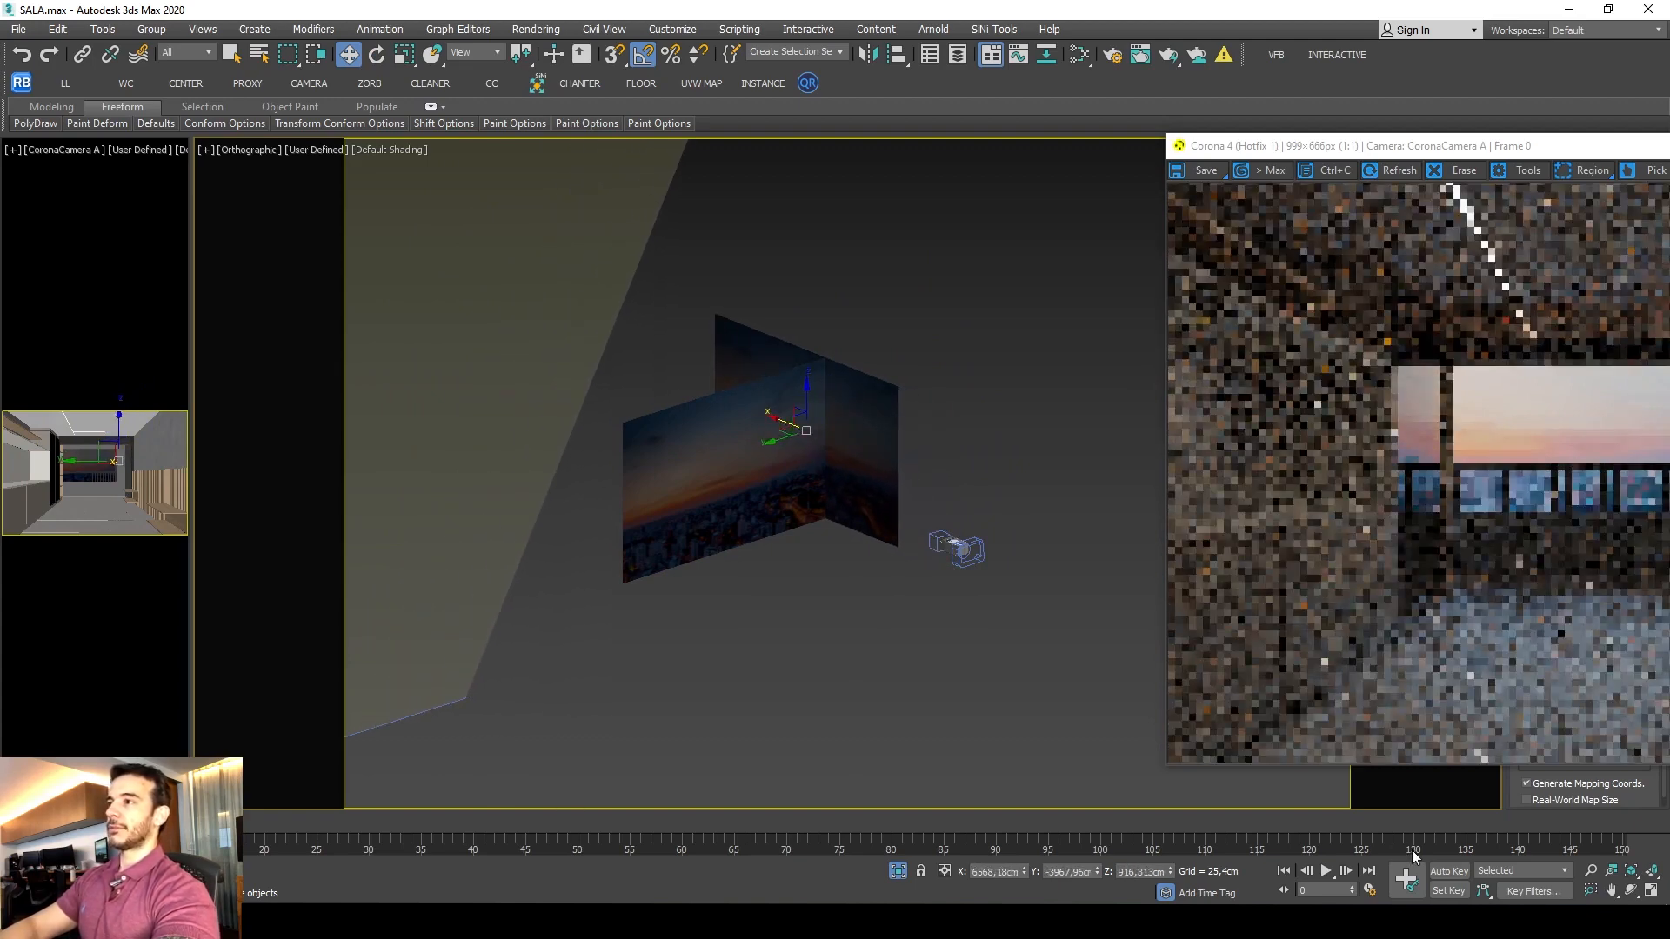
{"action": "left_click_drag", "start_coordinate": [1292, 146], "coordinate": [828, 159]}
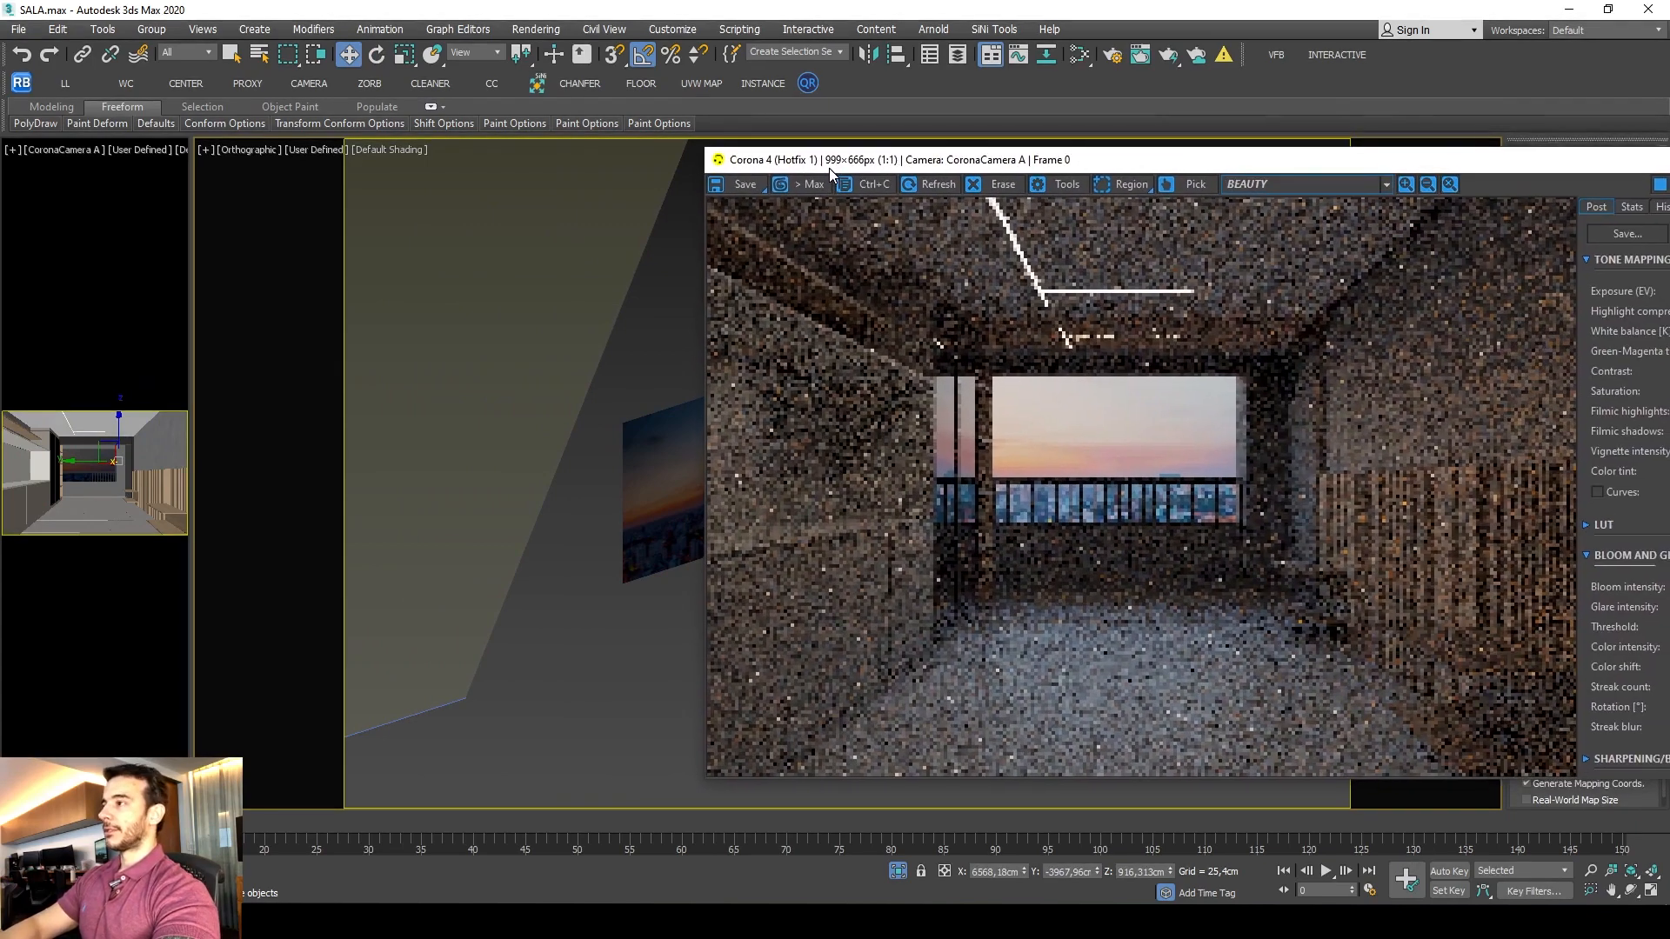
{"action": "left_click_drag", "start_coordinate": [984, 168], "coordinate": [1291, 190]}
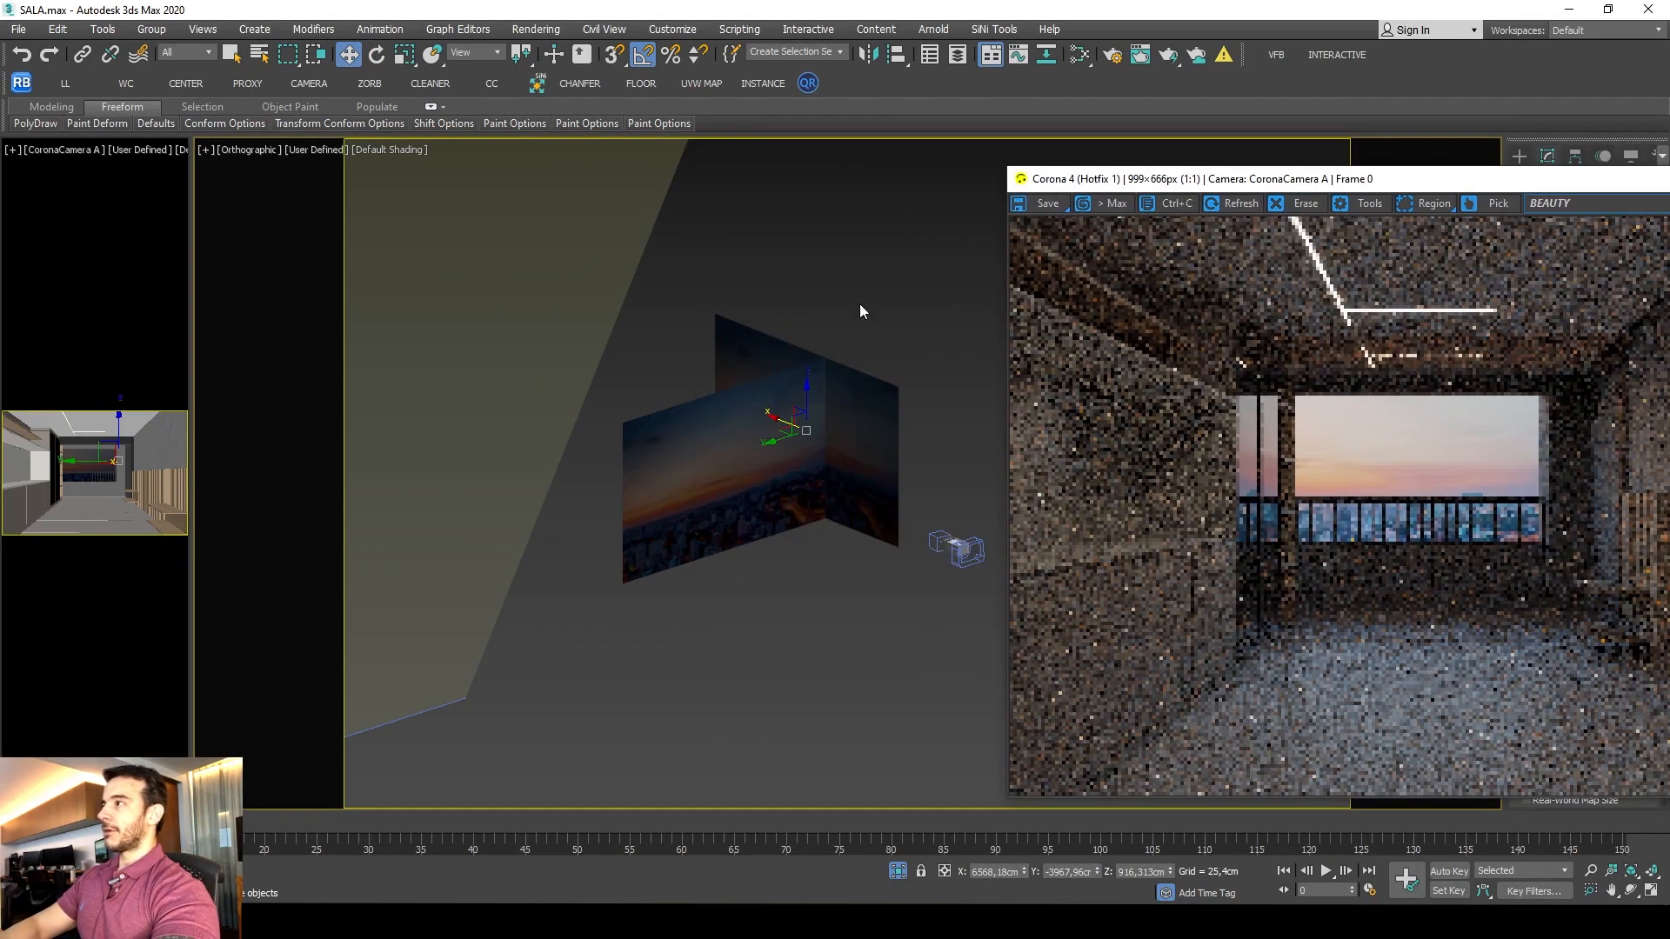
{"action": "left_click_drag", "start_coordinate": [786, 425], "coordinate": [848, 453]}
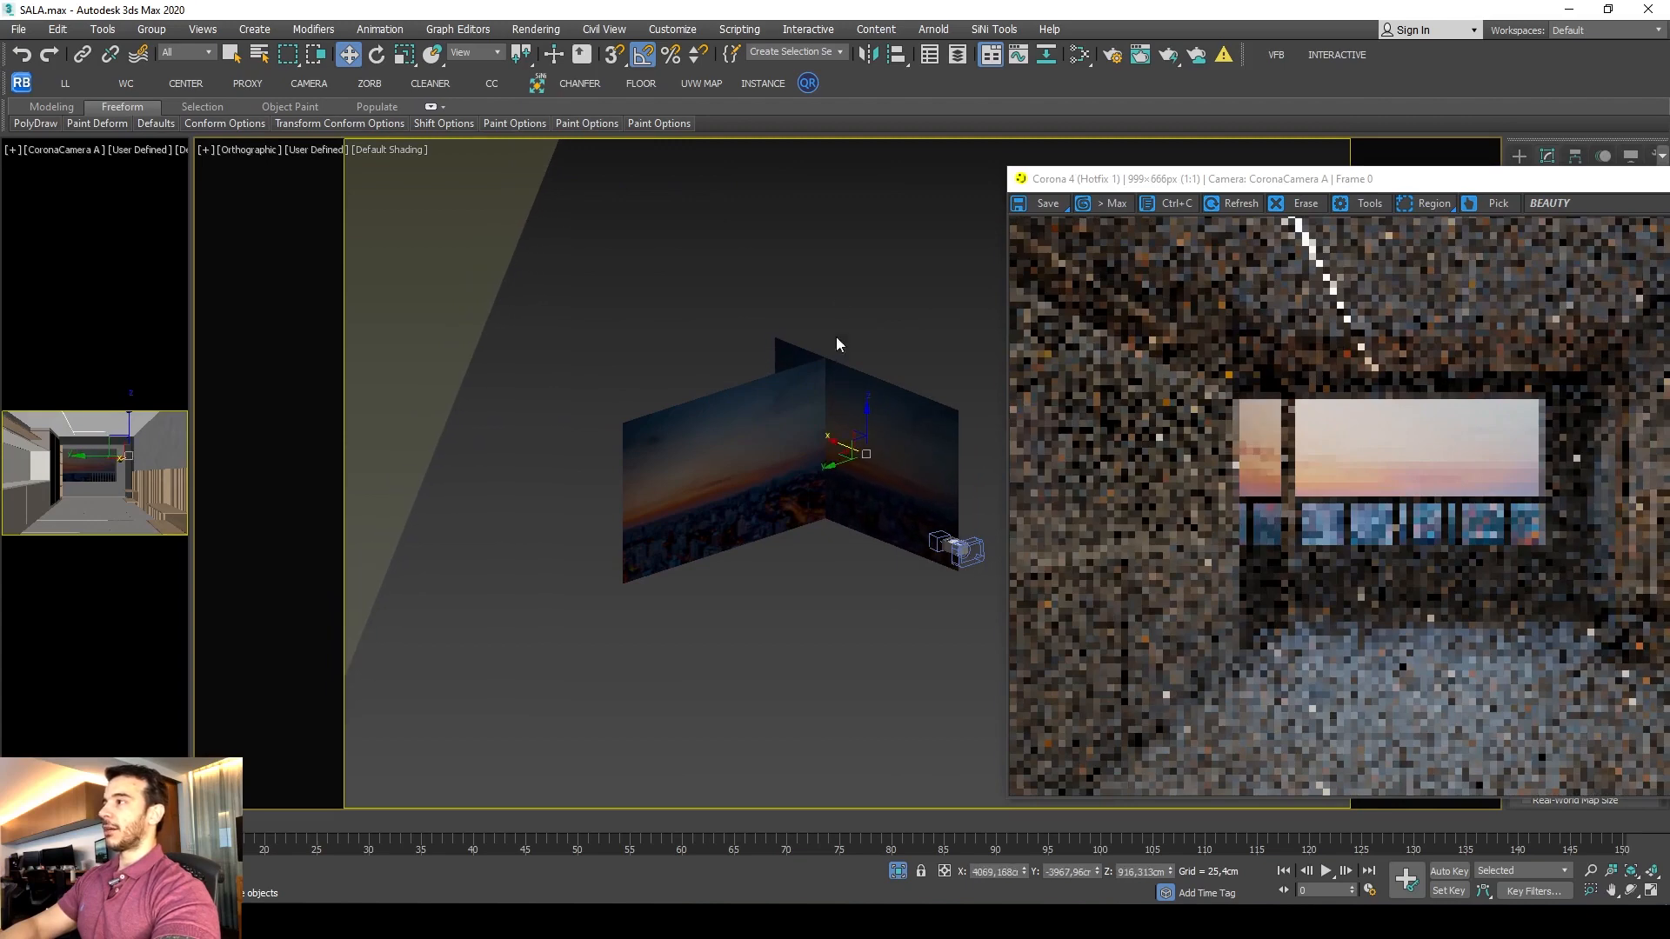
Return to the camera view and close the Corona frame buffer.
{"action": "key", "text": "c"}
{"action": "left_click_drag", "start_coordinate": [1242, 180], "coordinate": [675, 162]}
{"action": "left_click", "coordinate": [1421, 180]}
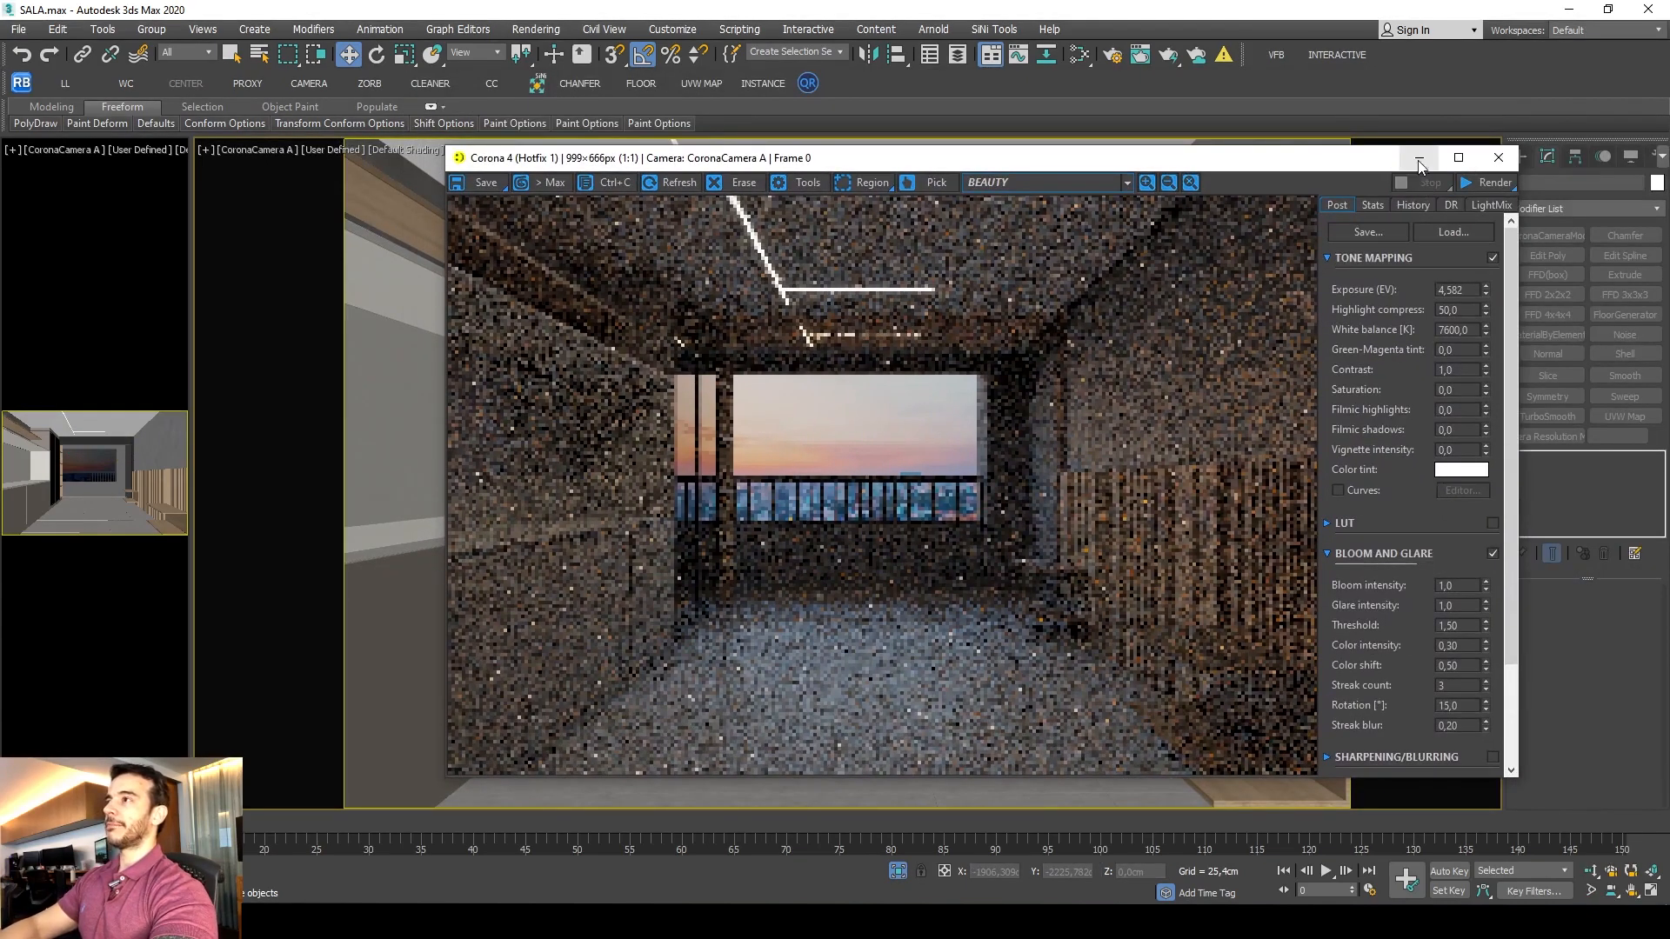
{"action": "left_click", "coordinate": [1498, 157]}
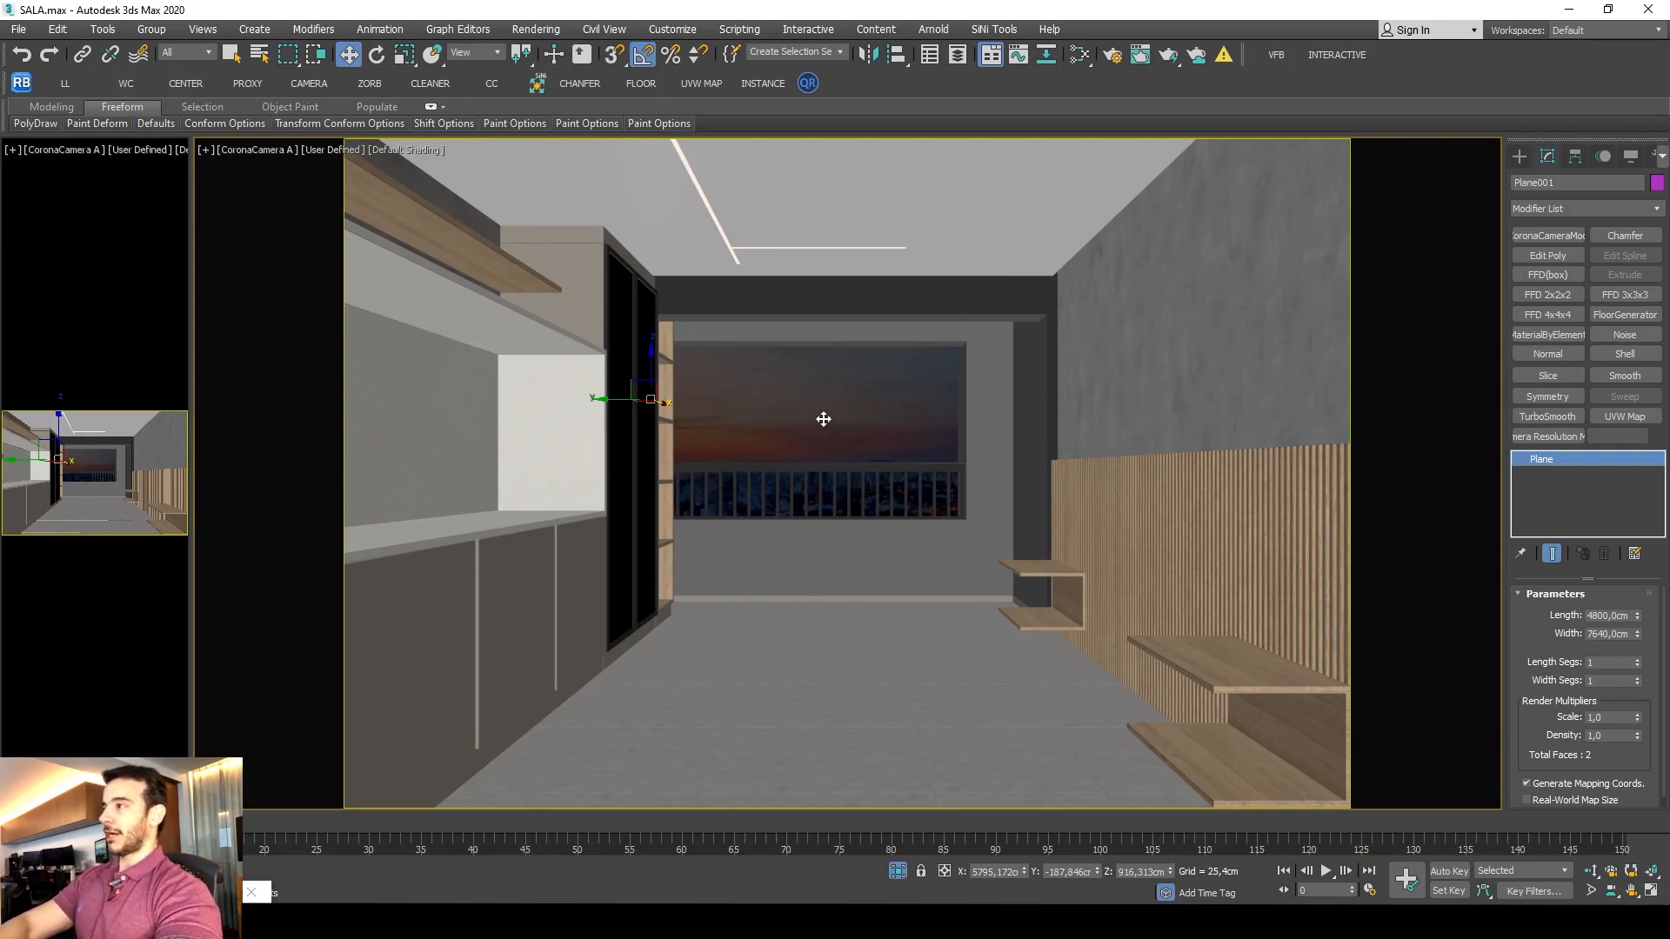
Delete the main sunset plane outside the window and start an interactive render in the reopened frame buffer.
{"action": "key", "text": "Delete"}
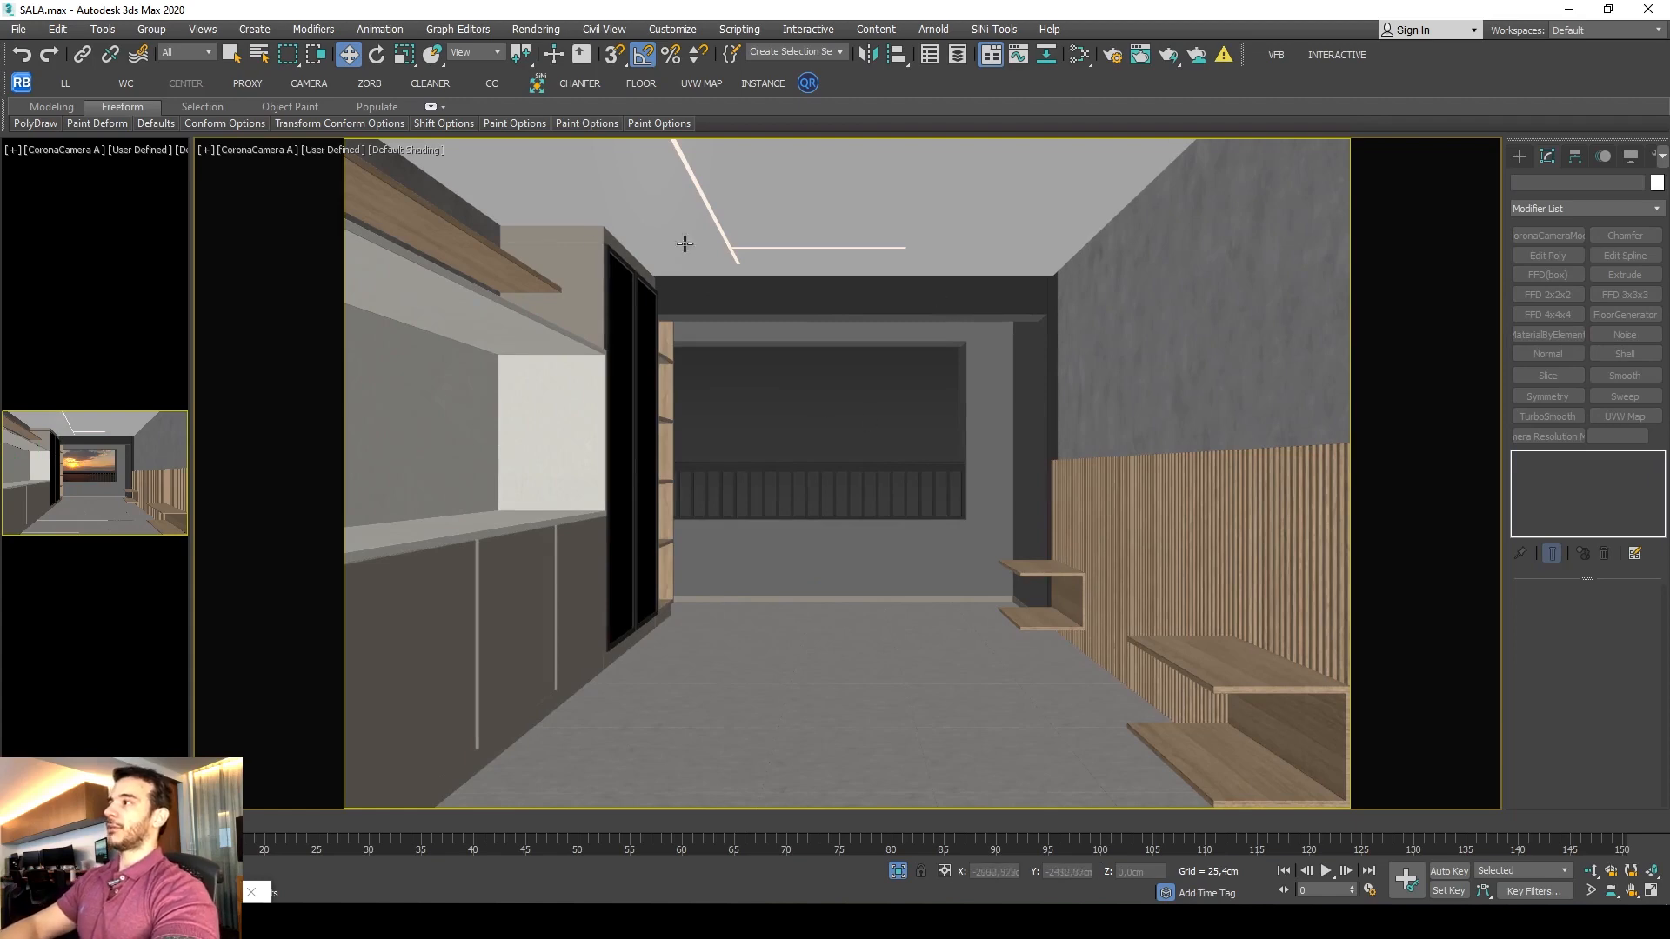
{"action": "left_click", "coordinate": [1275, 55]}
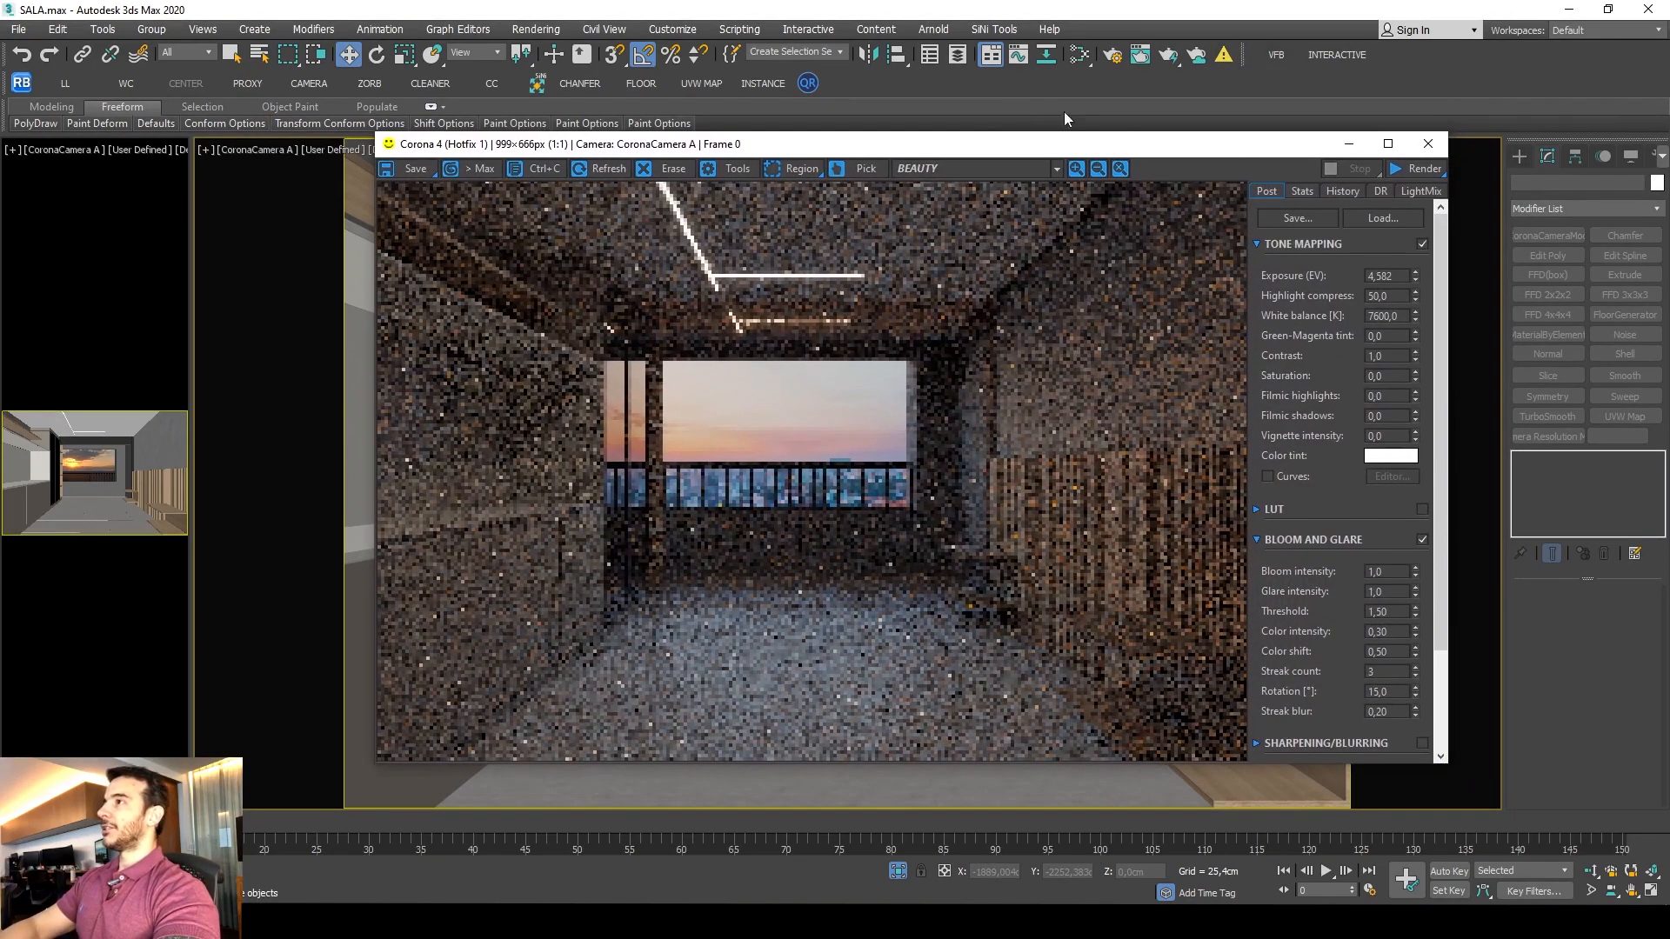
{"action": "left_click", "coordinate": [1319, 55]}
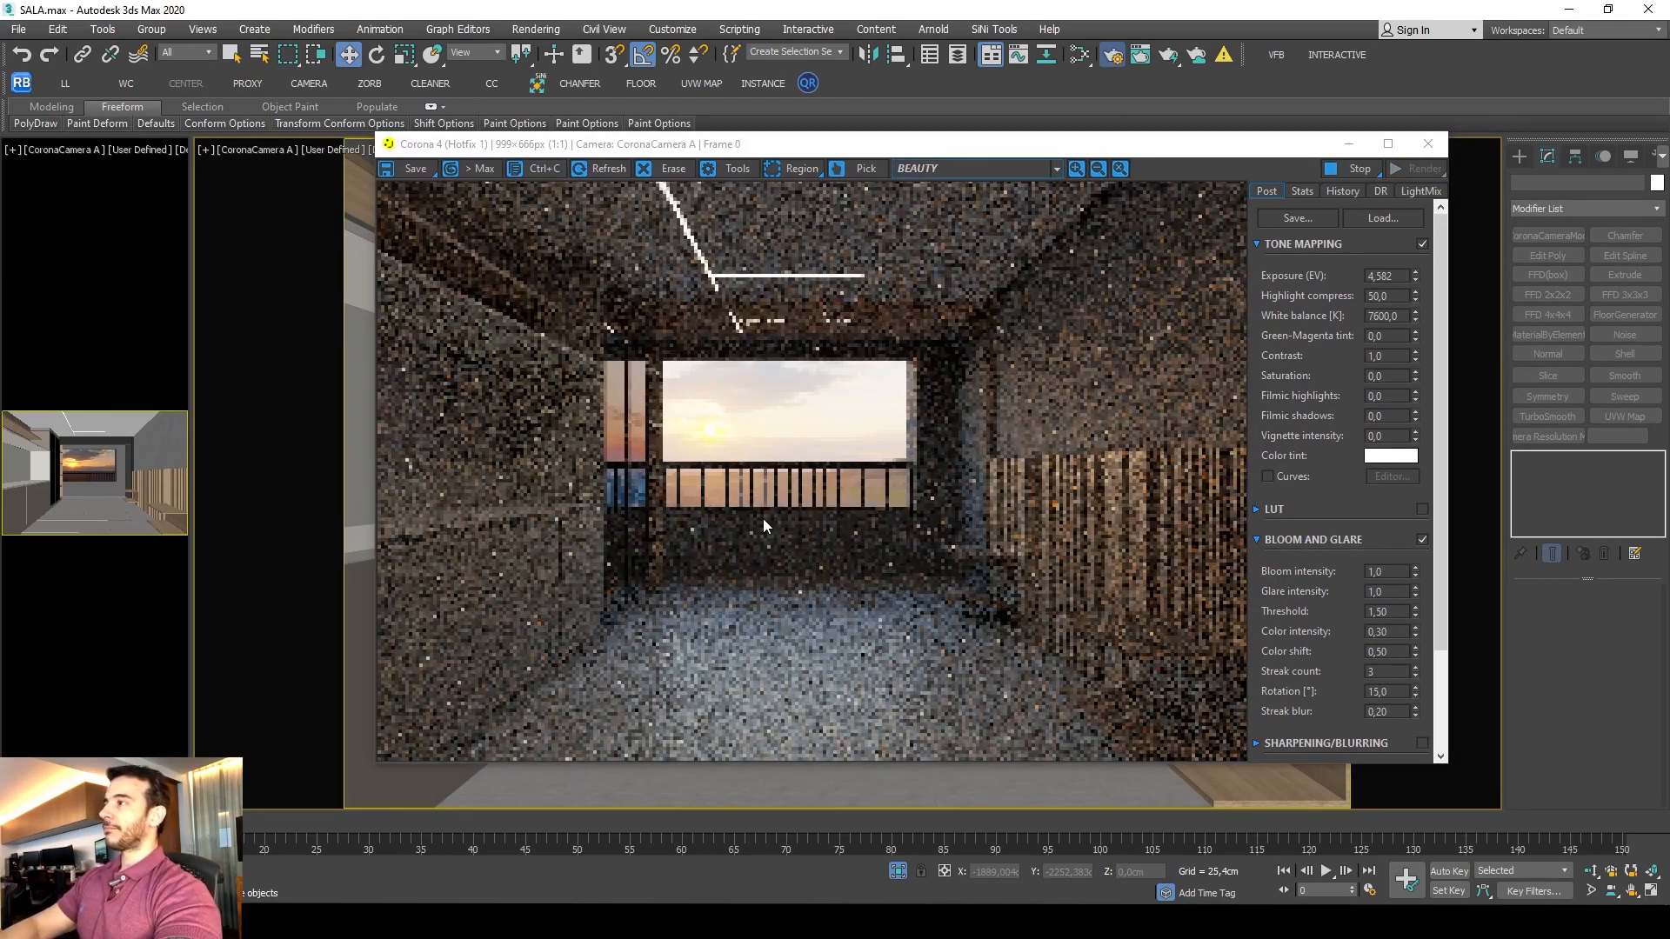
In the render setup's scene environment overrides, enable Direct visibility override and clear its Color Correction map.
{"action": "key", "text": "F10"}
{"action": "left_click_drag", "start_coordinate": [522, 122], "coordinate": [1263, 124]}
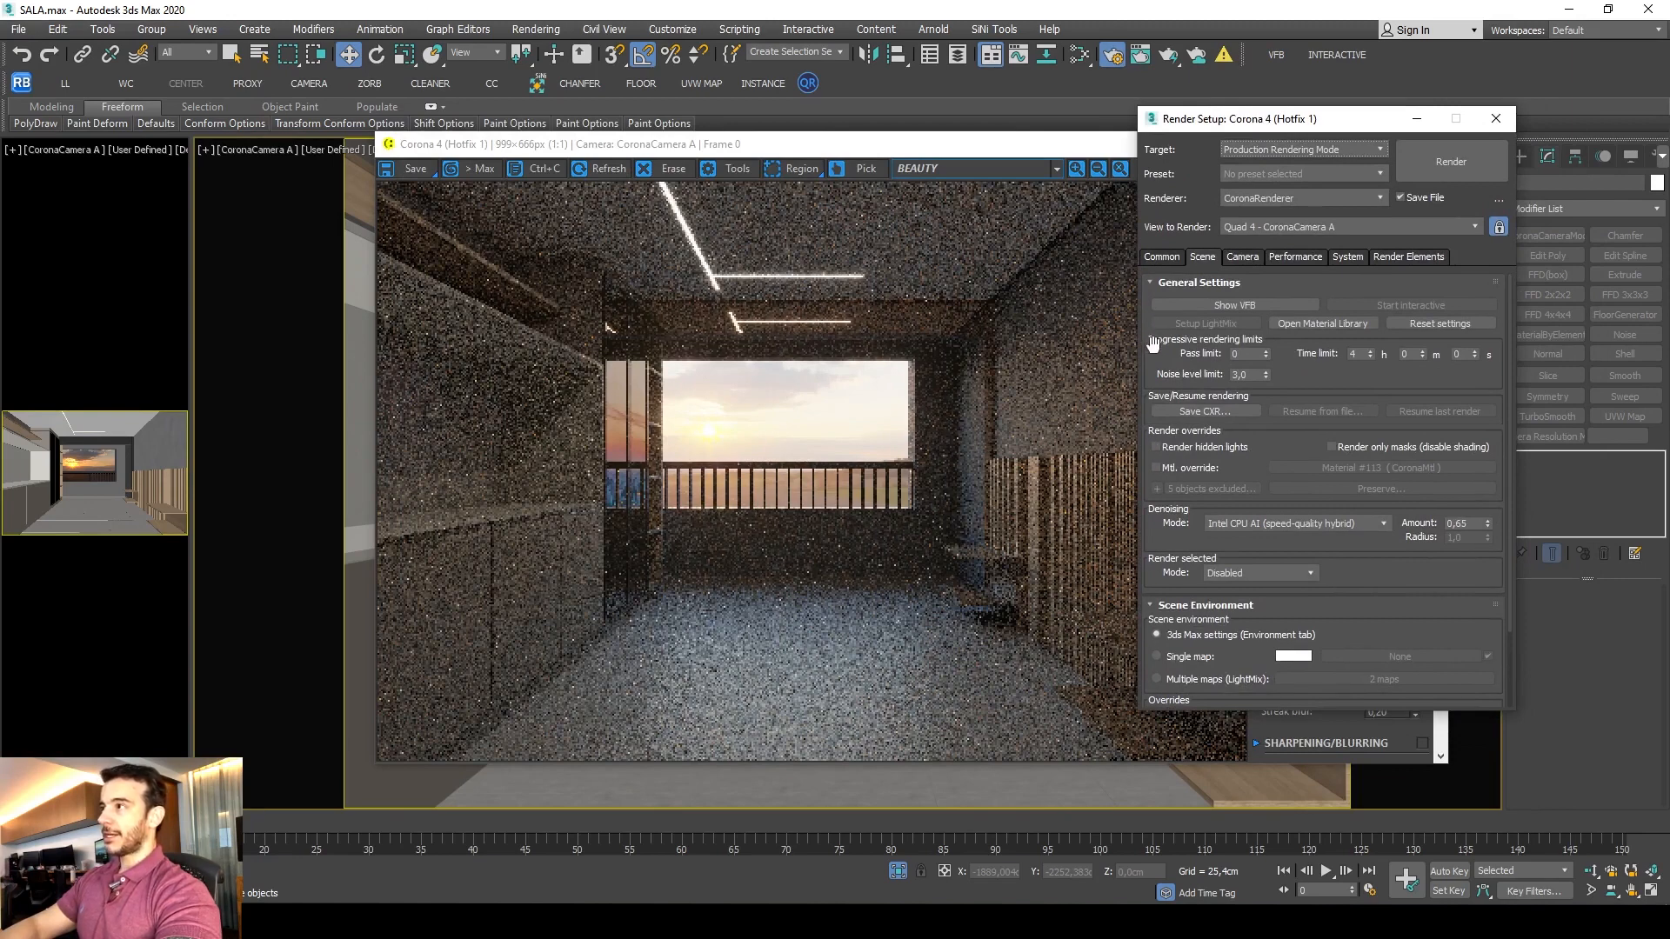
{"action": "left_click_drag", "start_coordinate": [1152, 344], "coordinate": [1153, 222]}
{"action": "left_click", "coordinate": [1159, 621]}
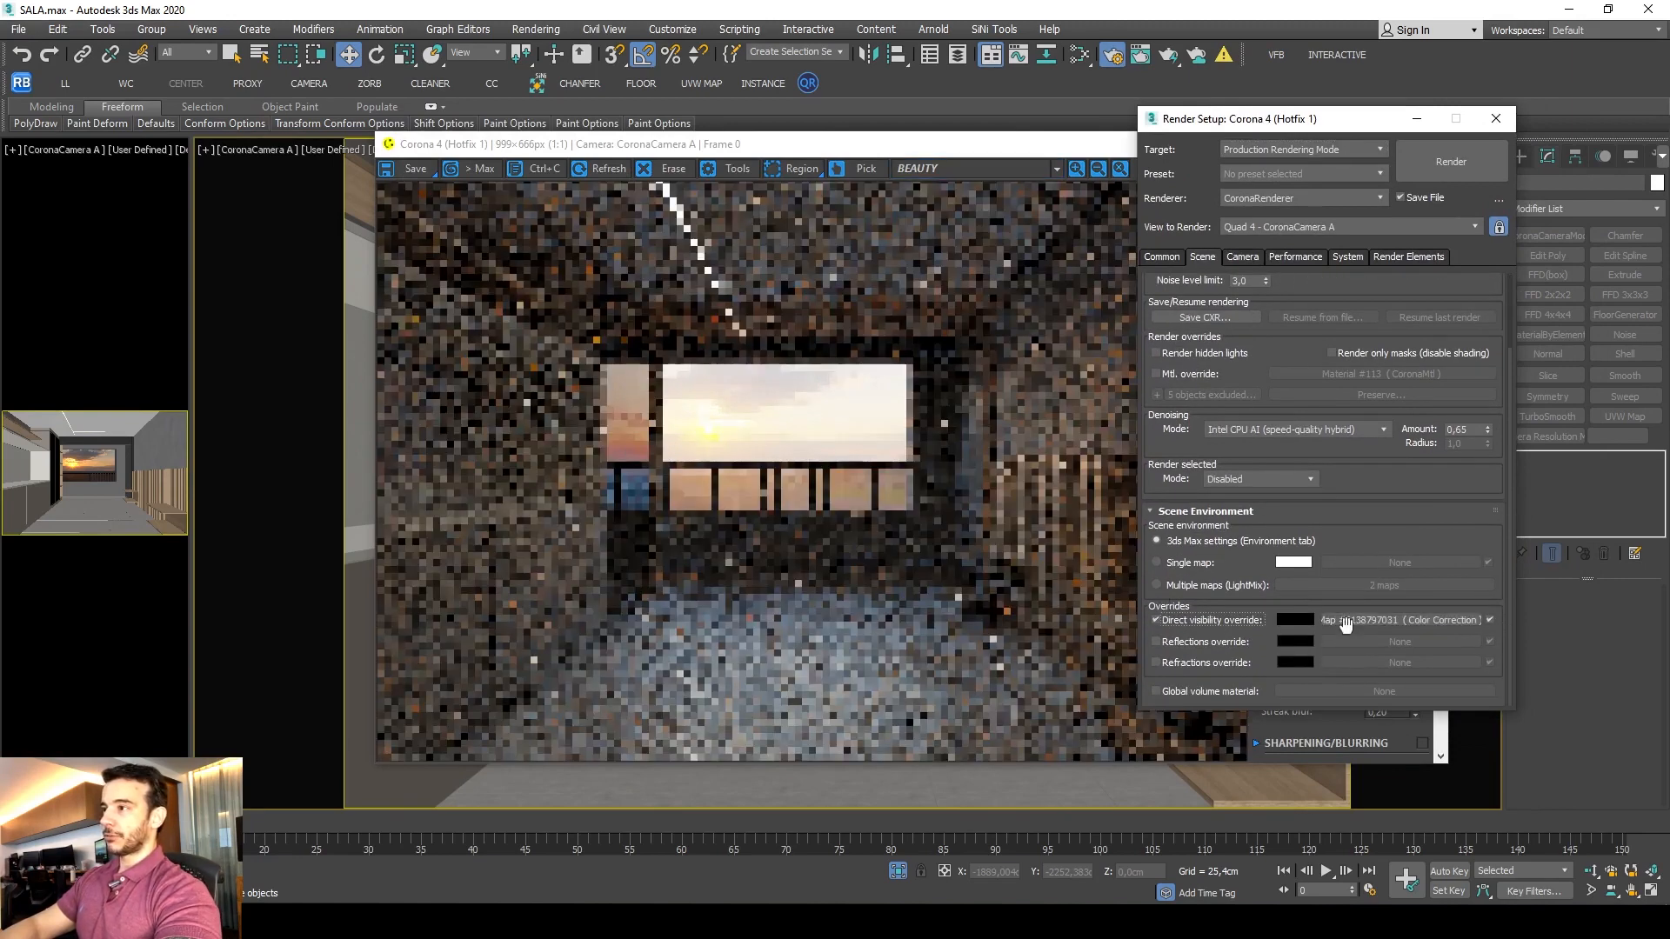
{"action": "right_click", "coordinate": [1431, 619]}
{"action": "left_click", "coordinate": [1462, 665]}
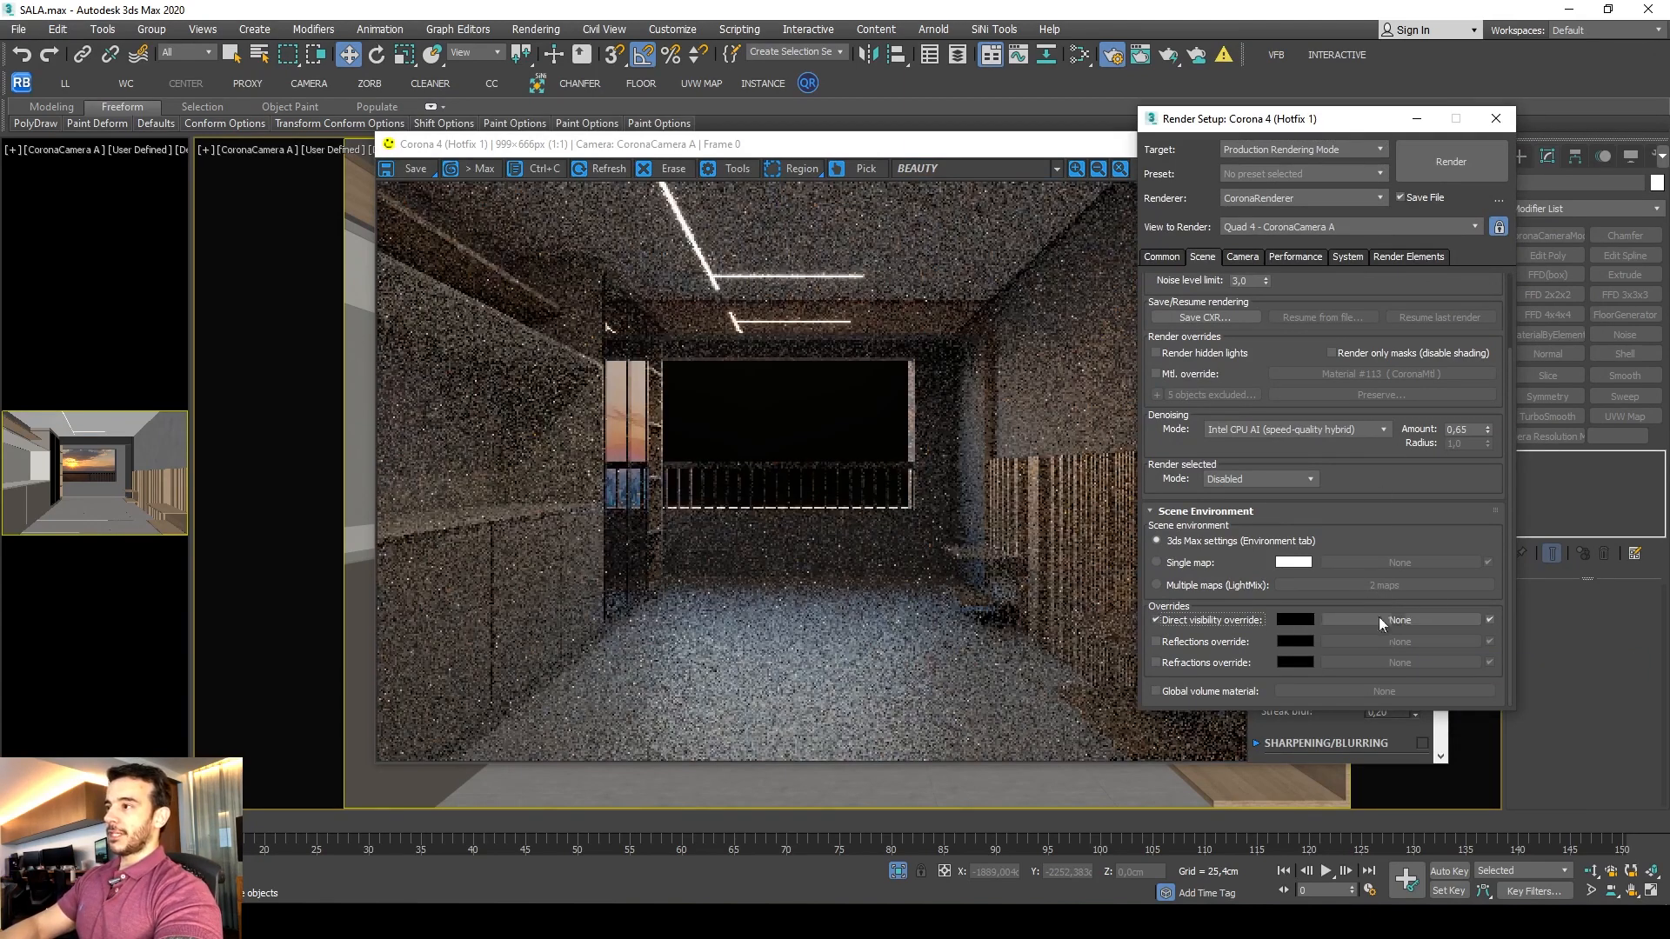
Try a brighter colour for the direct visibility override and cancel the change.
{"action": "left_click", "coordinate": [1295, 620]}
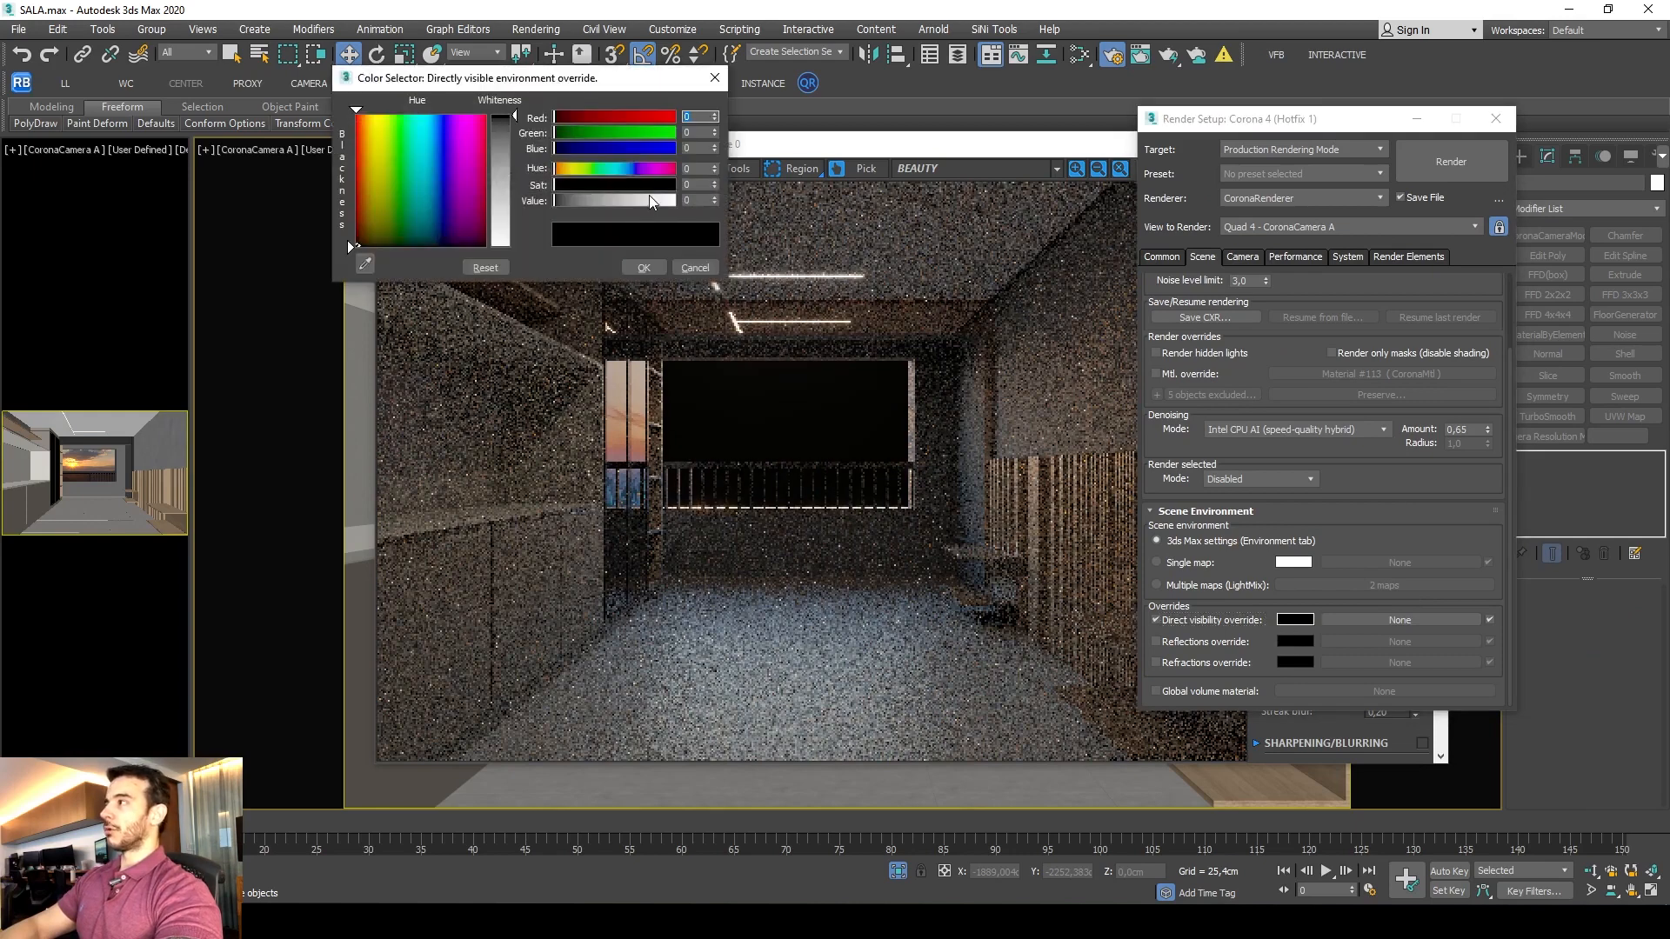
{"action": "left_click_drag", "start_coordinate": [649, 200], "coordinate": [678, 200]}
{"action": "left_click", "coordinate": [694, 269]}
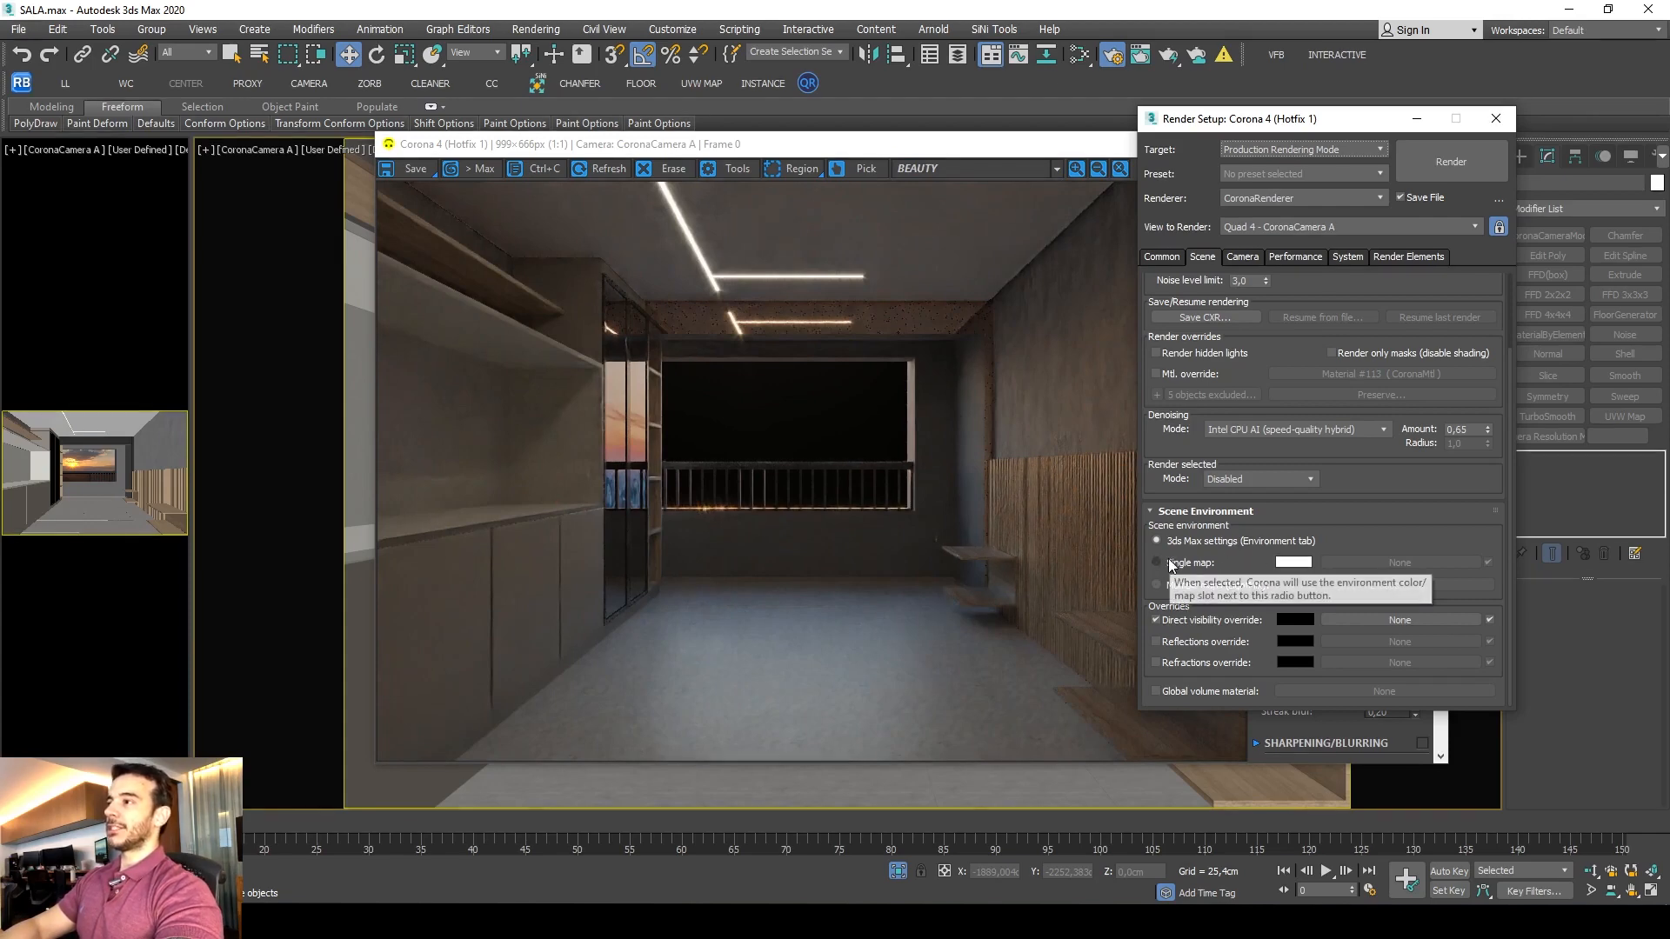
Accept black as the direct visibility override colour and draw a render region around the window.
{"action": "left_click", "coordinate": [1284, 620]}
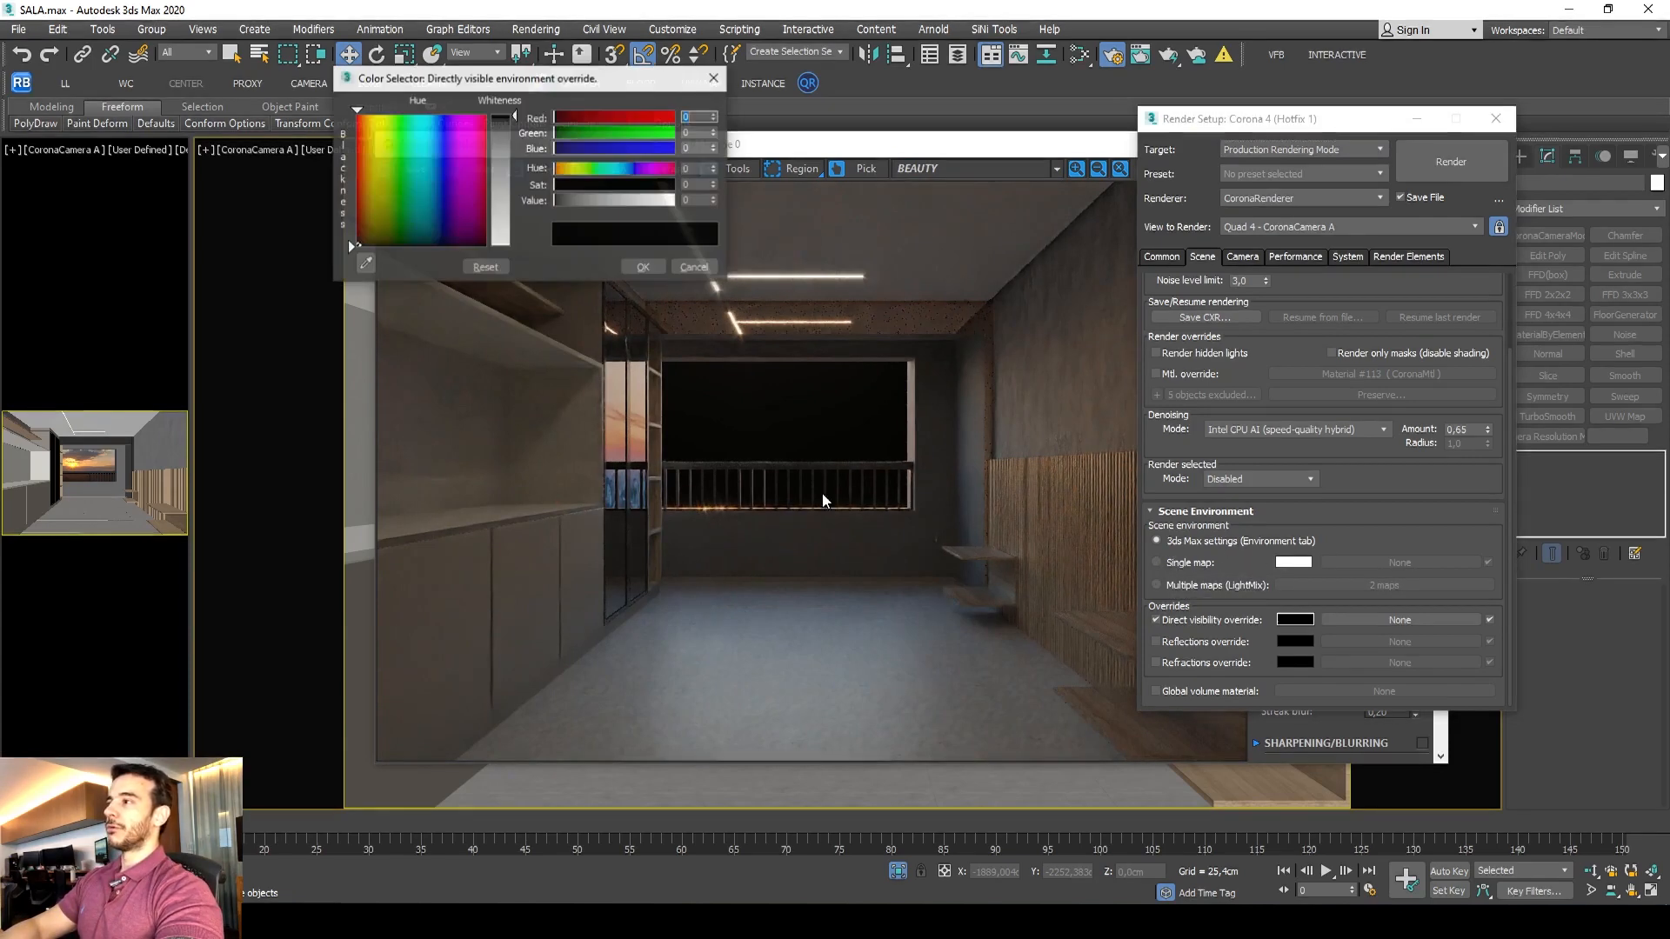
{"action": "left_click", "coordinate": [643, 267]}
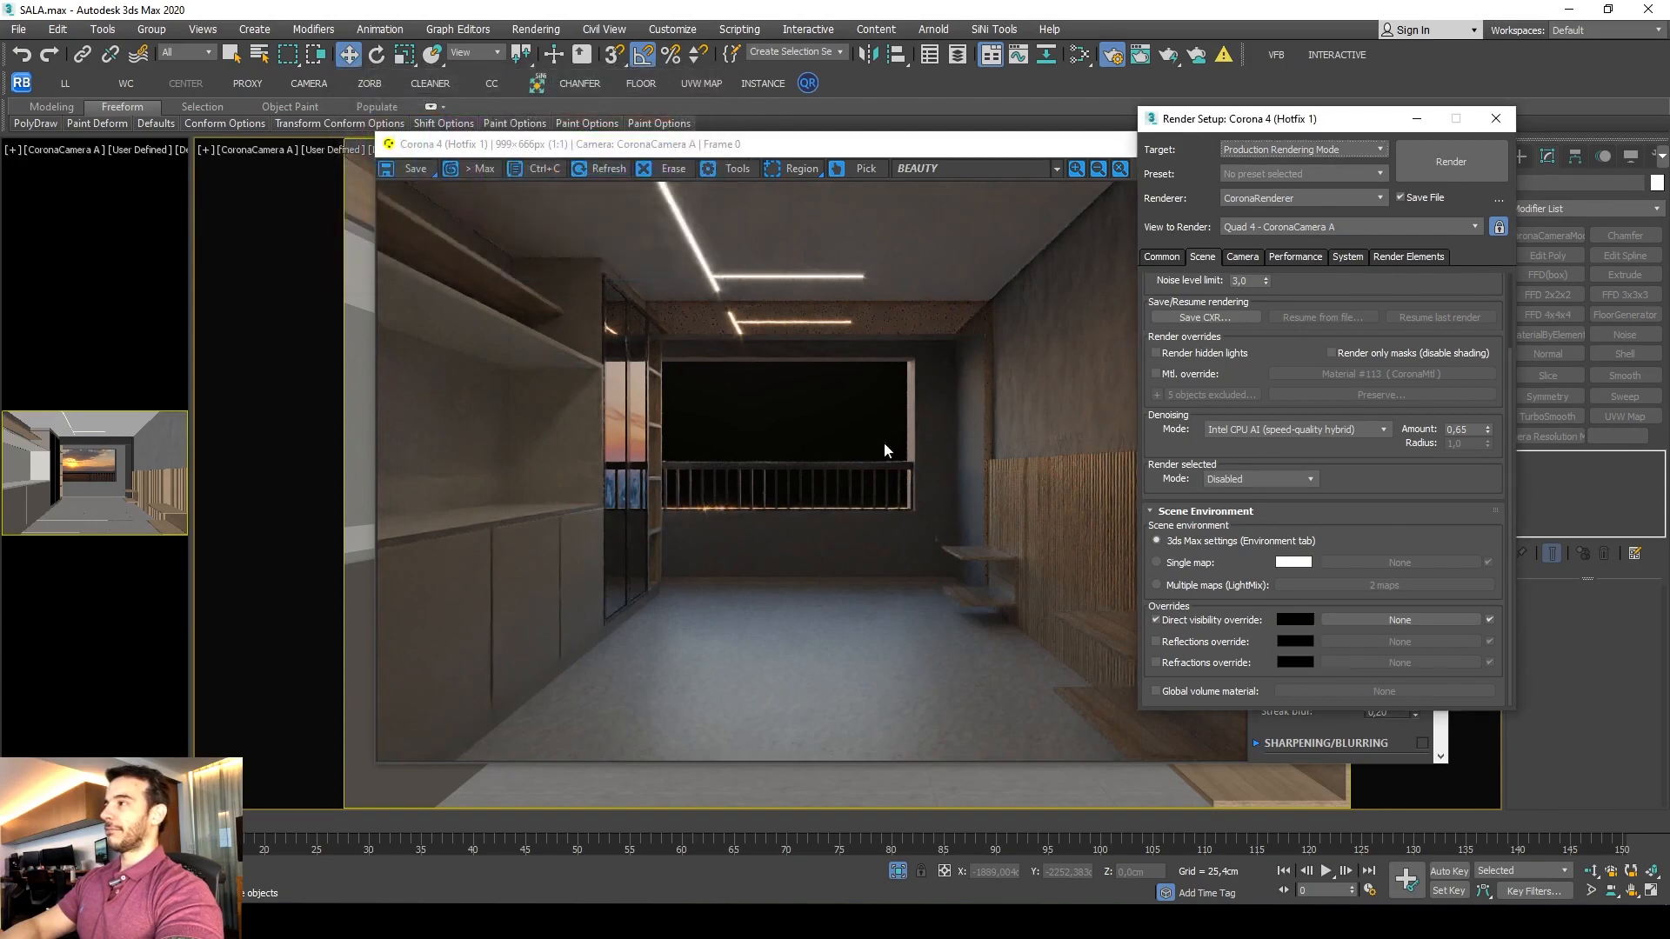
{"action": "left_click", "coordinate": [739, 152]}
{"action": "left_click_drag", "start_coordinate": [650, 336], "coordinate": [935, 535]}
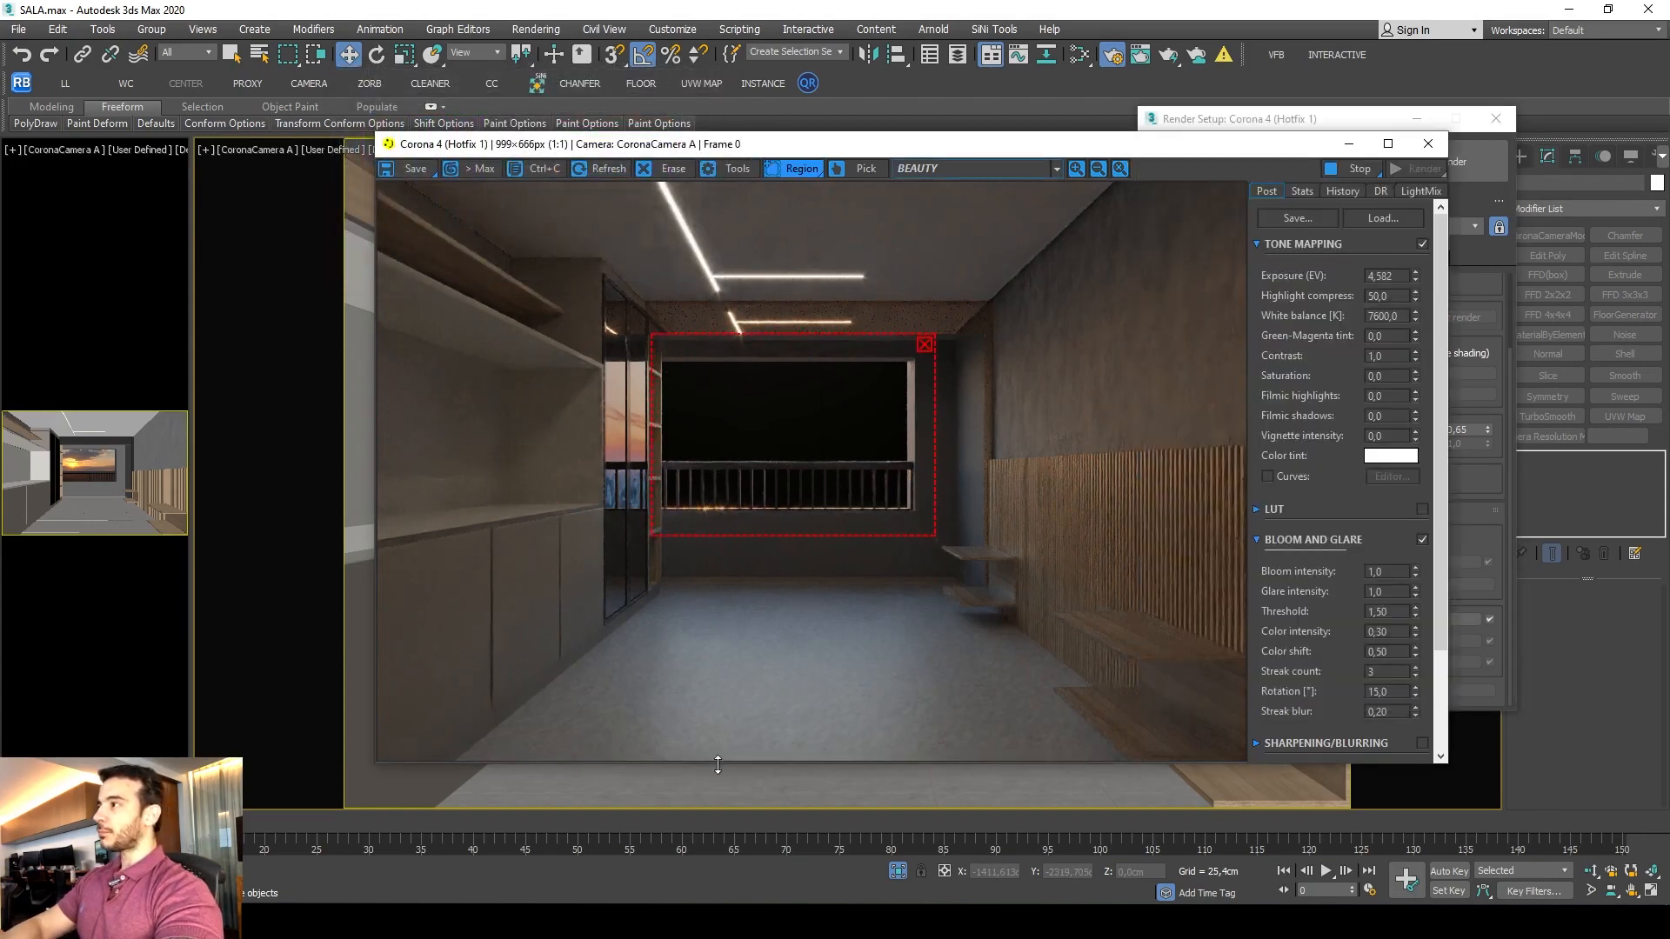
{"action": "scroll", "coordinate": [913, 480], "scroll_direction": "up", "scroll_amount": 2}
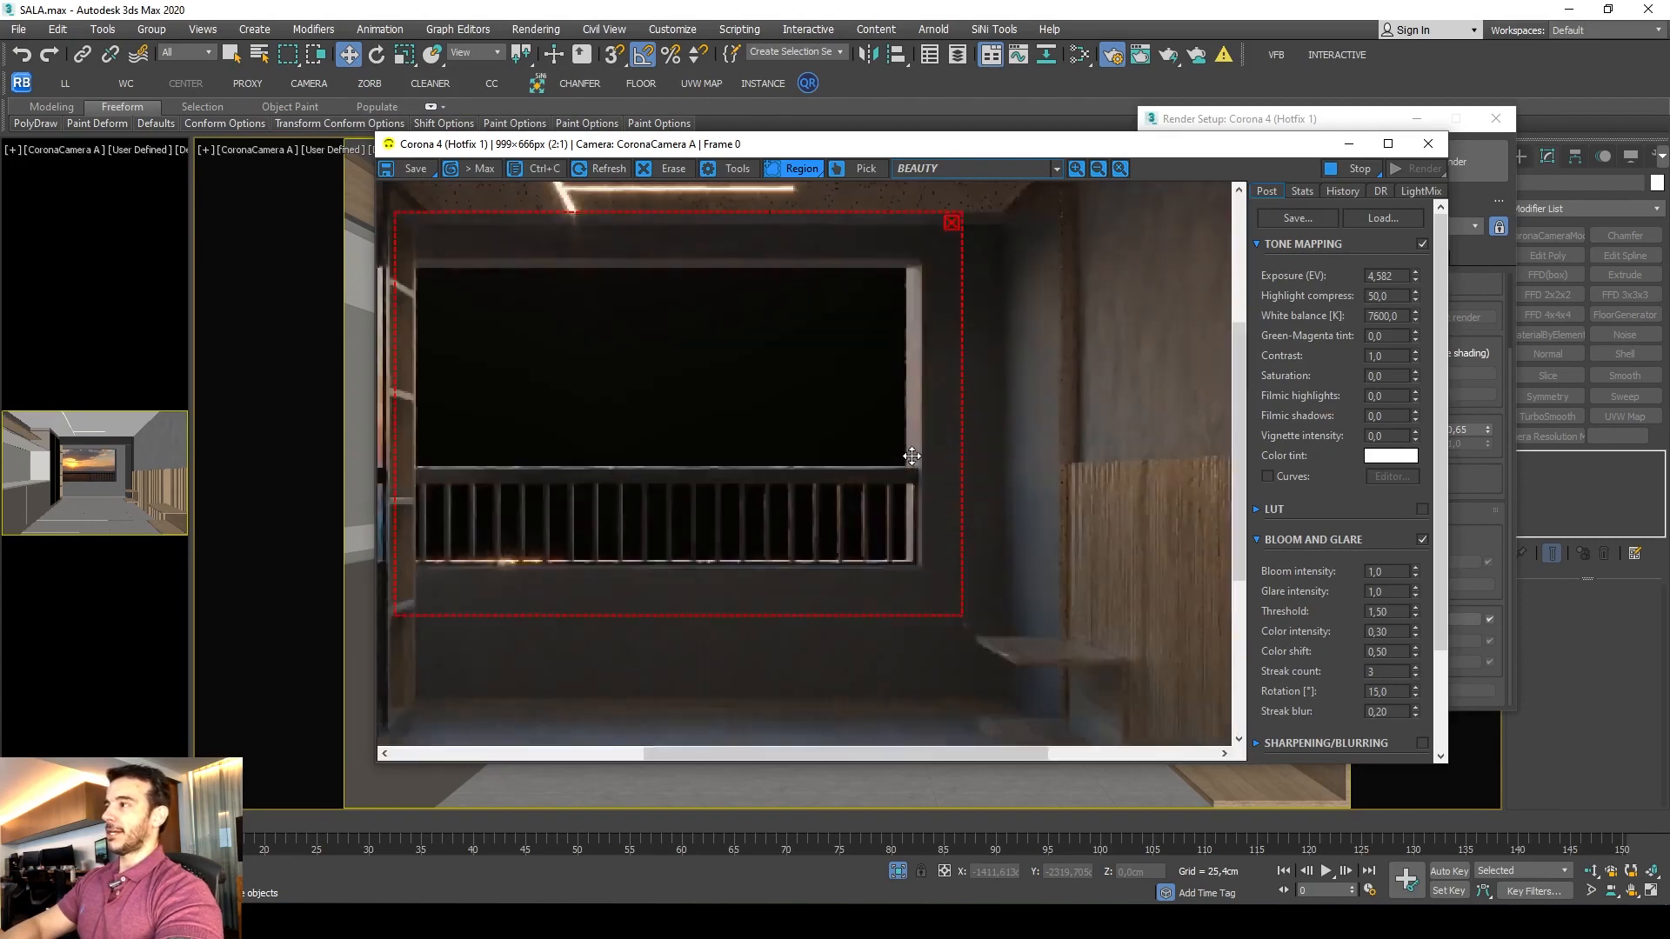
{"action": "scroll", "coordinate": [927, 435], "scroll_direction": "down", "scroll_amount": 1}
{"action": "scroll", "coordinate": [927, 434], "scroll_direction": "down", "scroll_amount": 1}
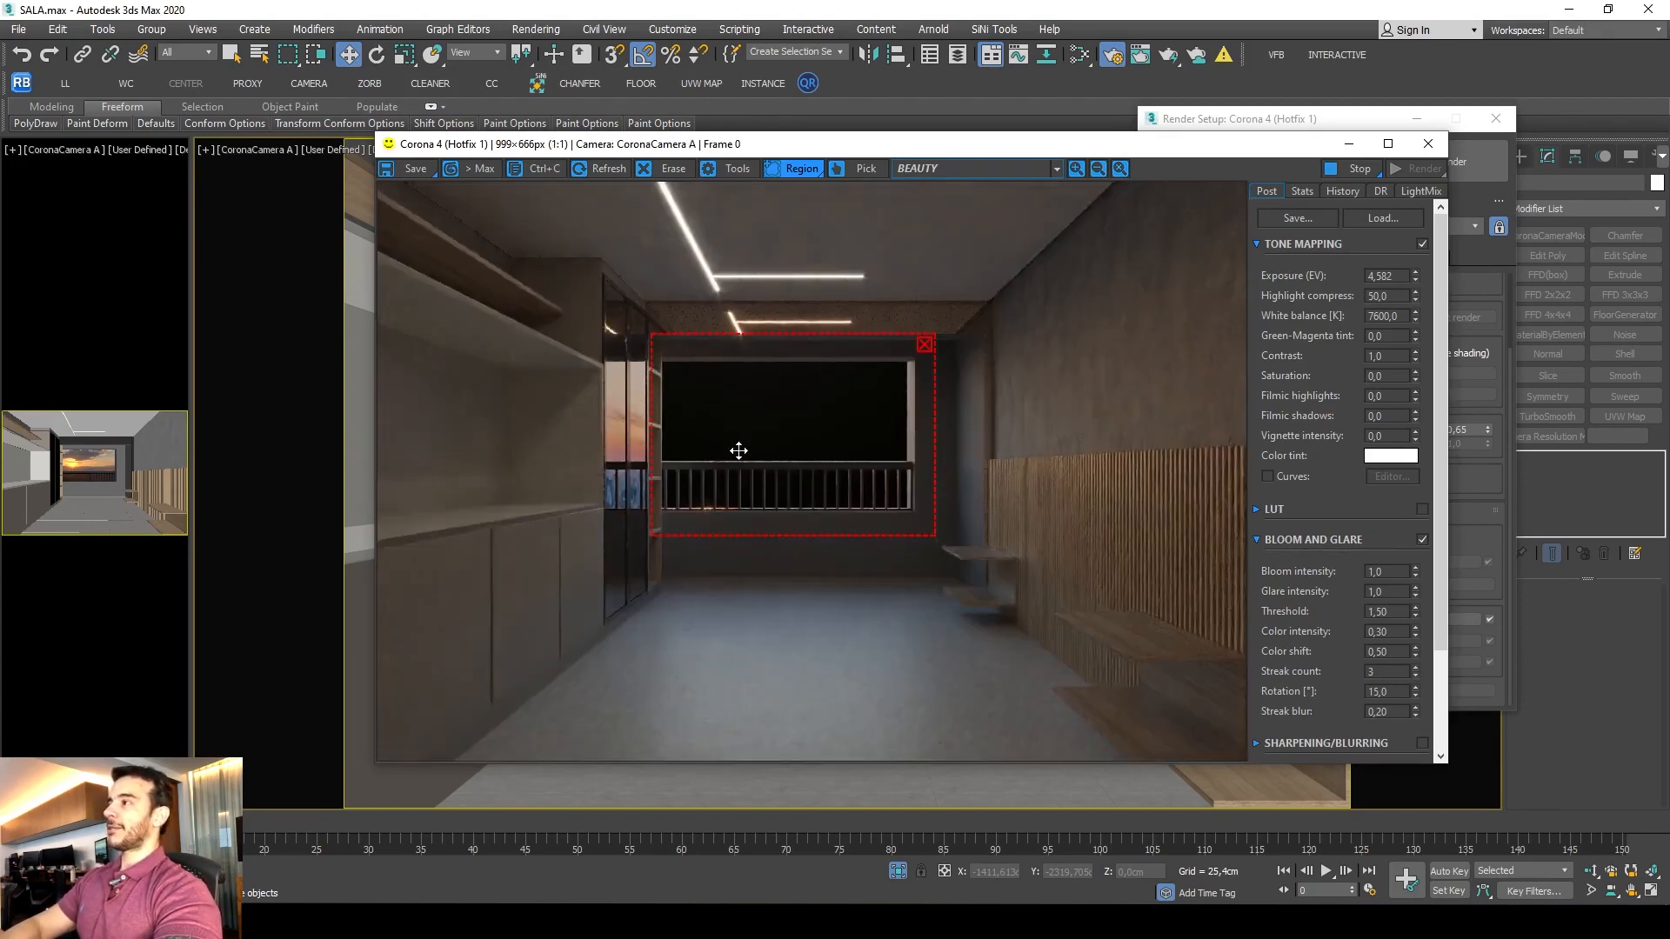
Extend the render region to cover the cabinet's glass doors and zoom in on their reflection.
{"action": "left_click_drag", "start_coordinate": [767, 451], "coordinate": [759, 448]}
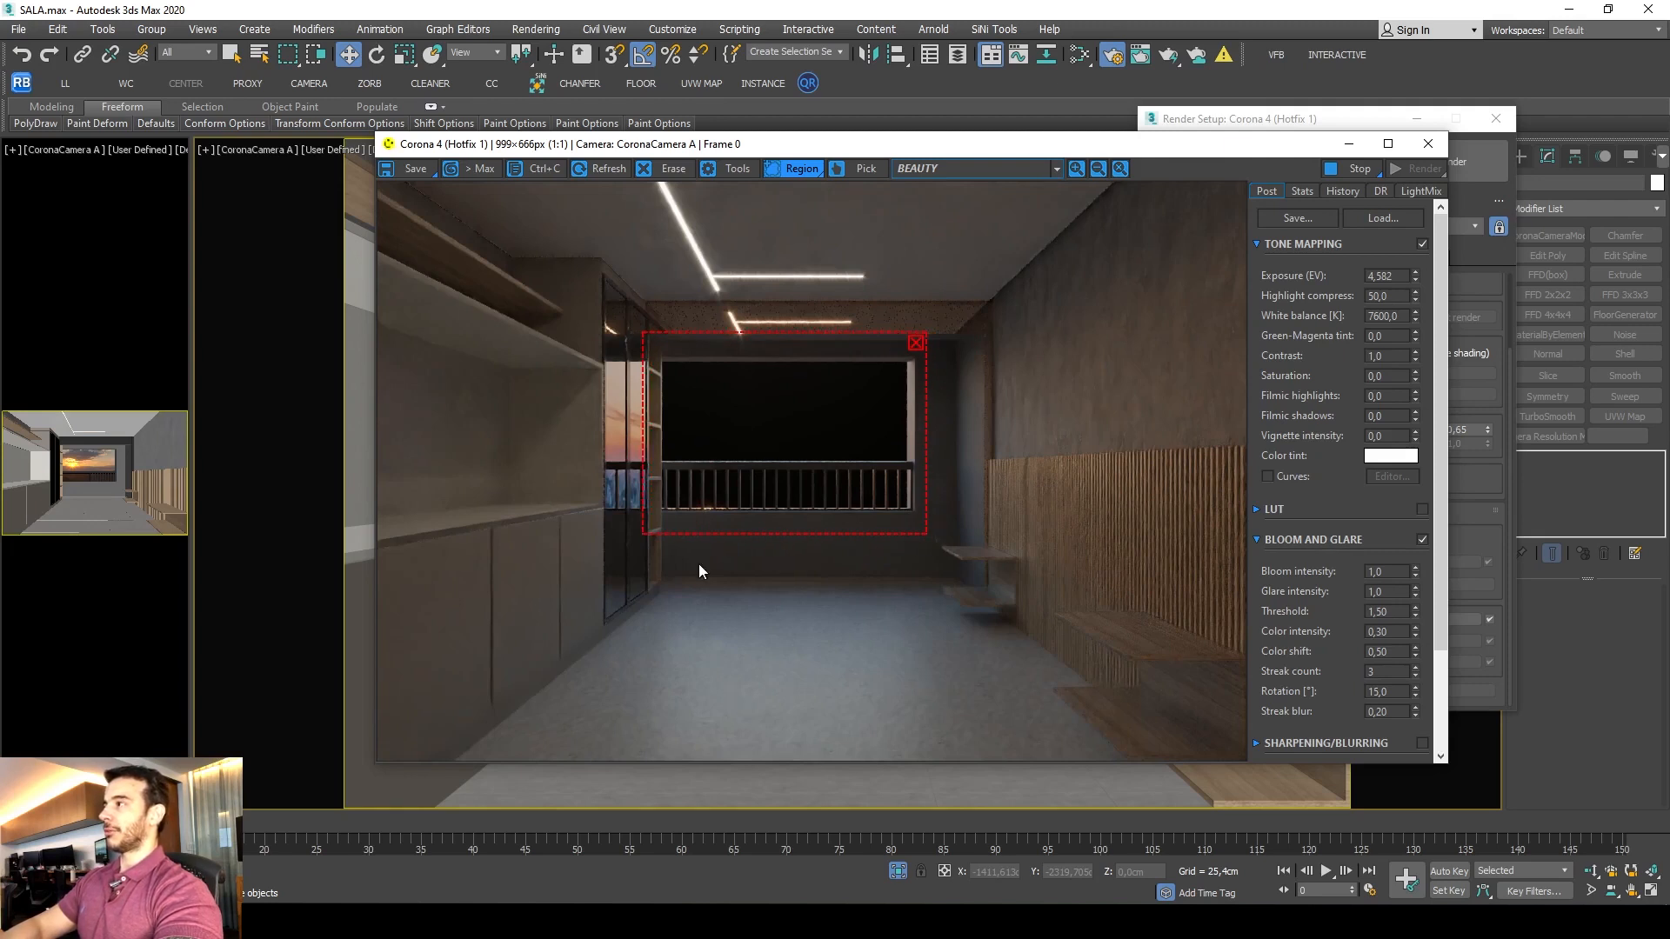
{"action": "left_click_drag", "start_coordinate": [642, 534], "coordinate": [602, 537]}
{"action": "scroll", "coordinate": [612, 435], "scroll_direction": "up", "scroll_amount": 2}
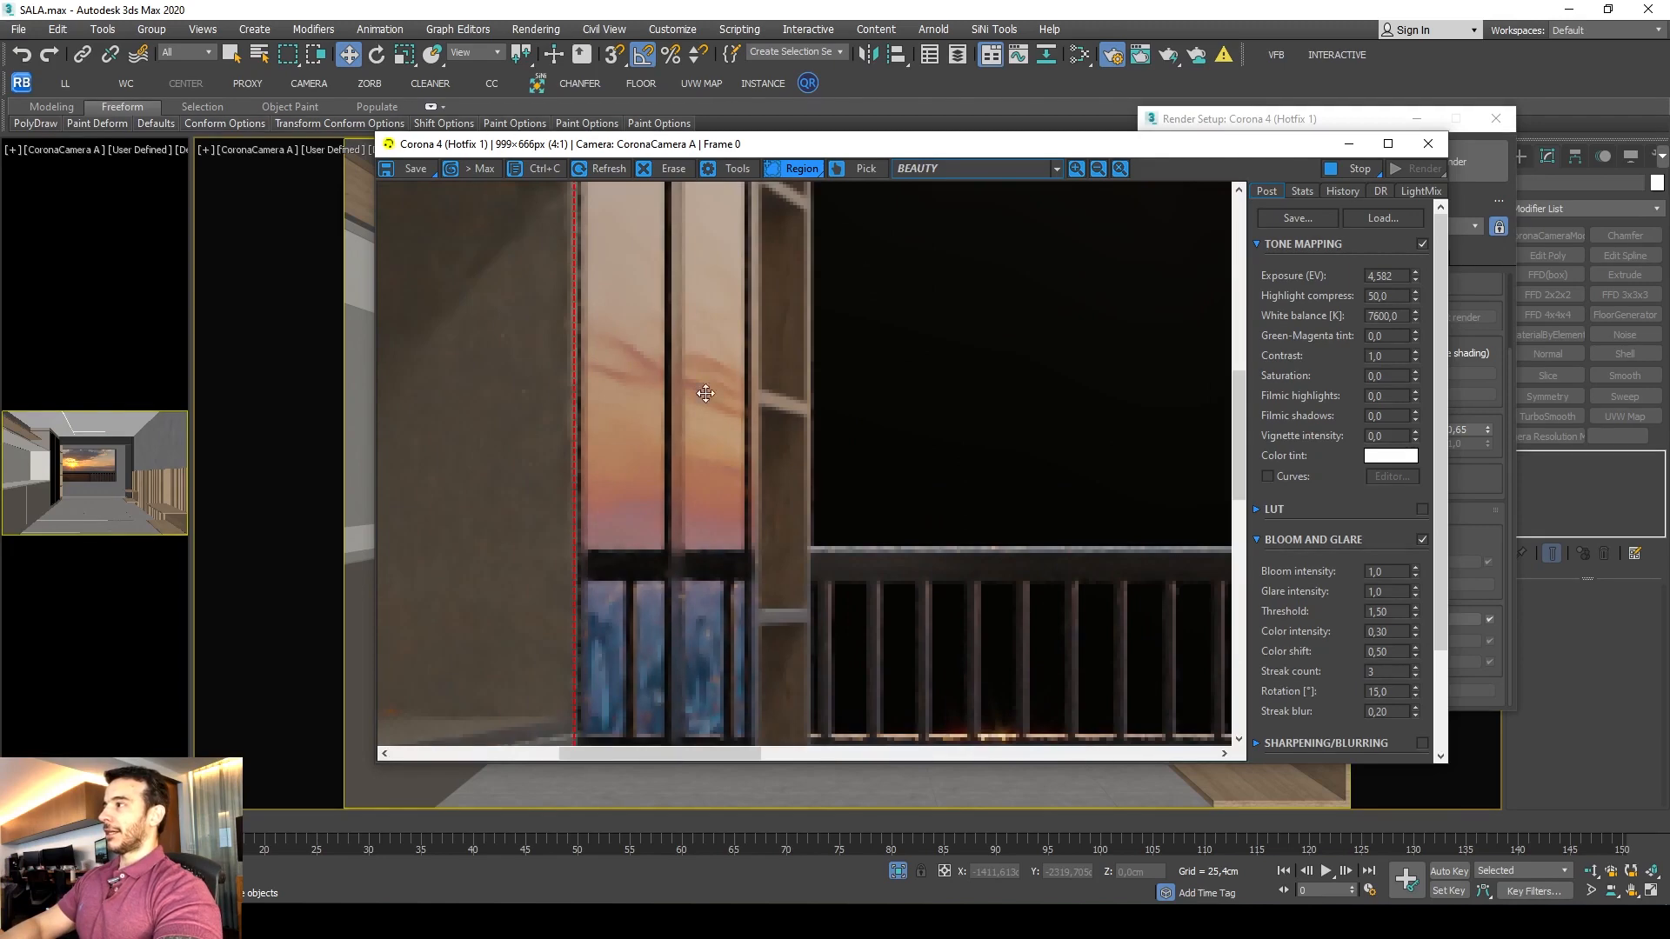
Delete the remaining sunset plane reflected in the cabinet glass and refresh the region render over the window and glass.
{"action": "left_click_drag", "start_coordinate": [1098, 152], "coordinate": [697, 276]}
{"action": "left_click", "coordinate": [1260, 369]}
{"action": "key", "text": "F3"}
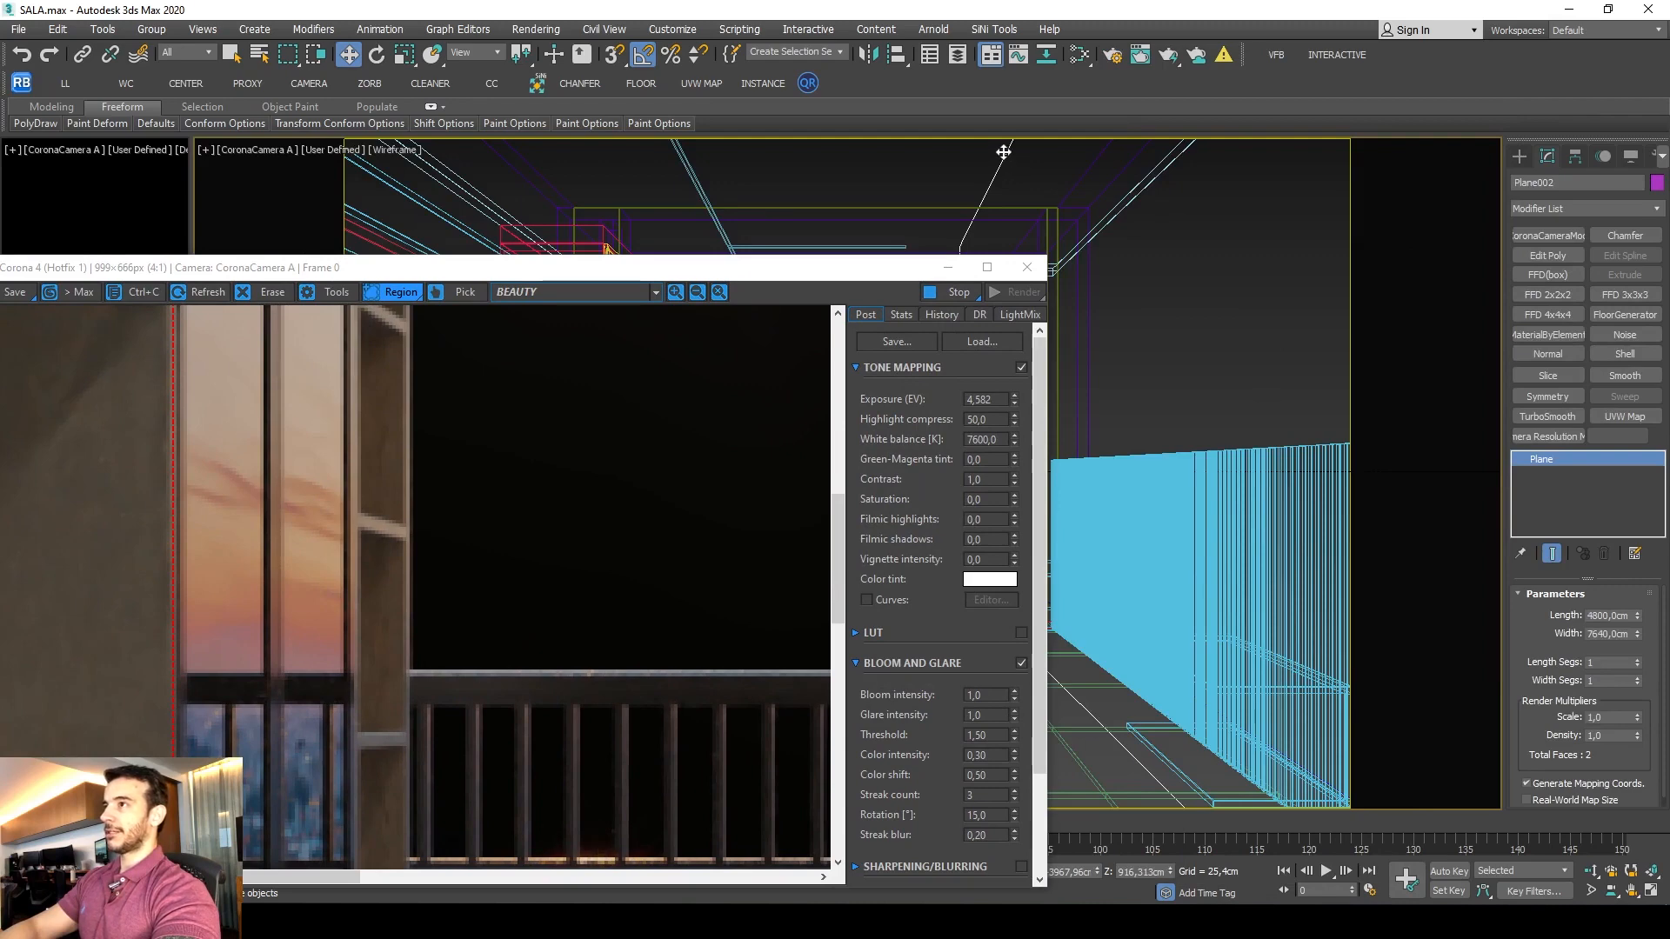
{"action": "key", "text": "Delete"}
{"action": "left_click_drag", "start_coordinate": [801, 269], "coordinate": [1044, 207]}
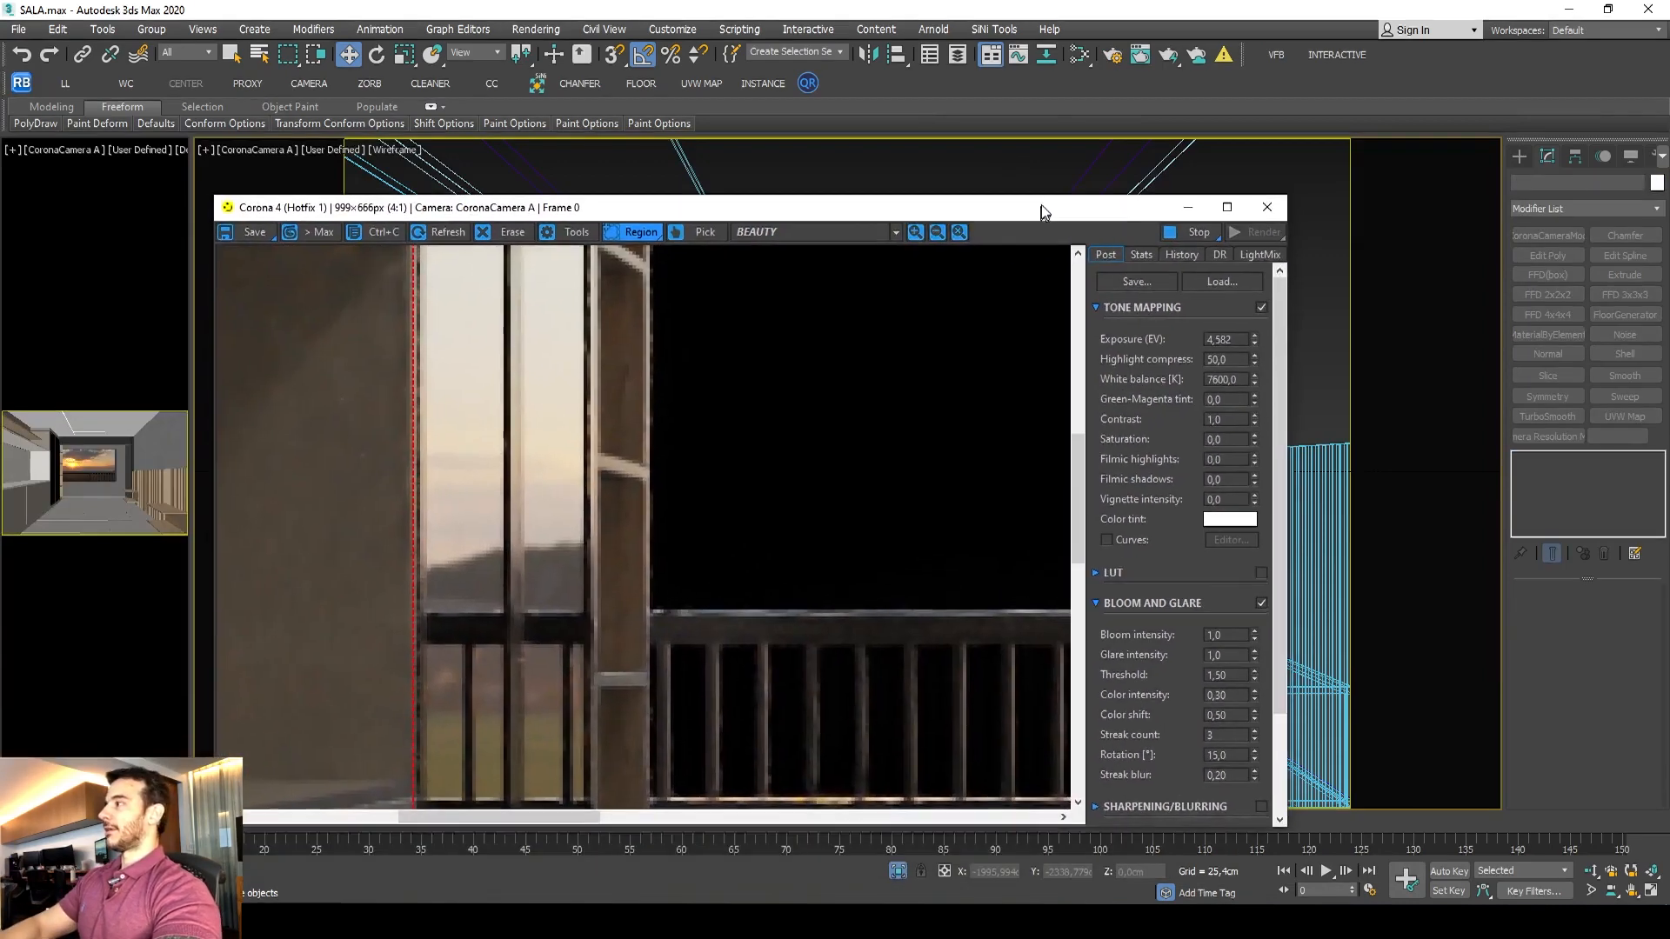
{"action": "scroll", "coordinate": [876, 432], "scroll_direction": "down", "scroll_amount": 1}
{"action": "scroll", "coordinate": [876, 439], "scroll_direction": "down", "scroll_amount": 1}
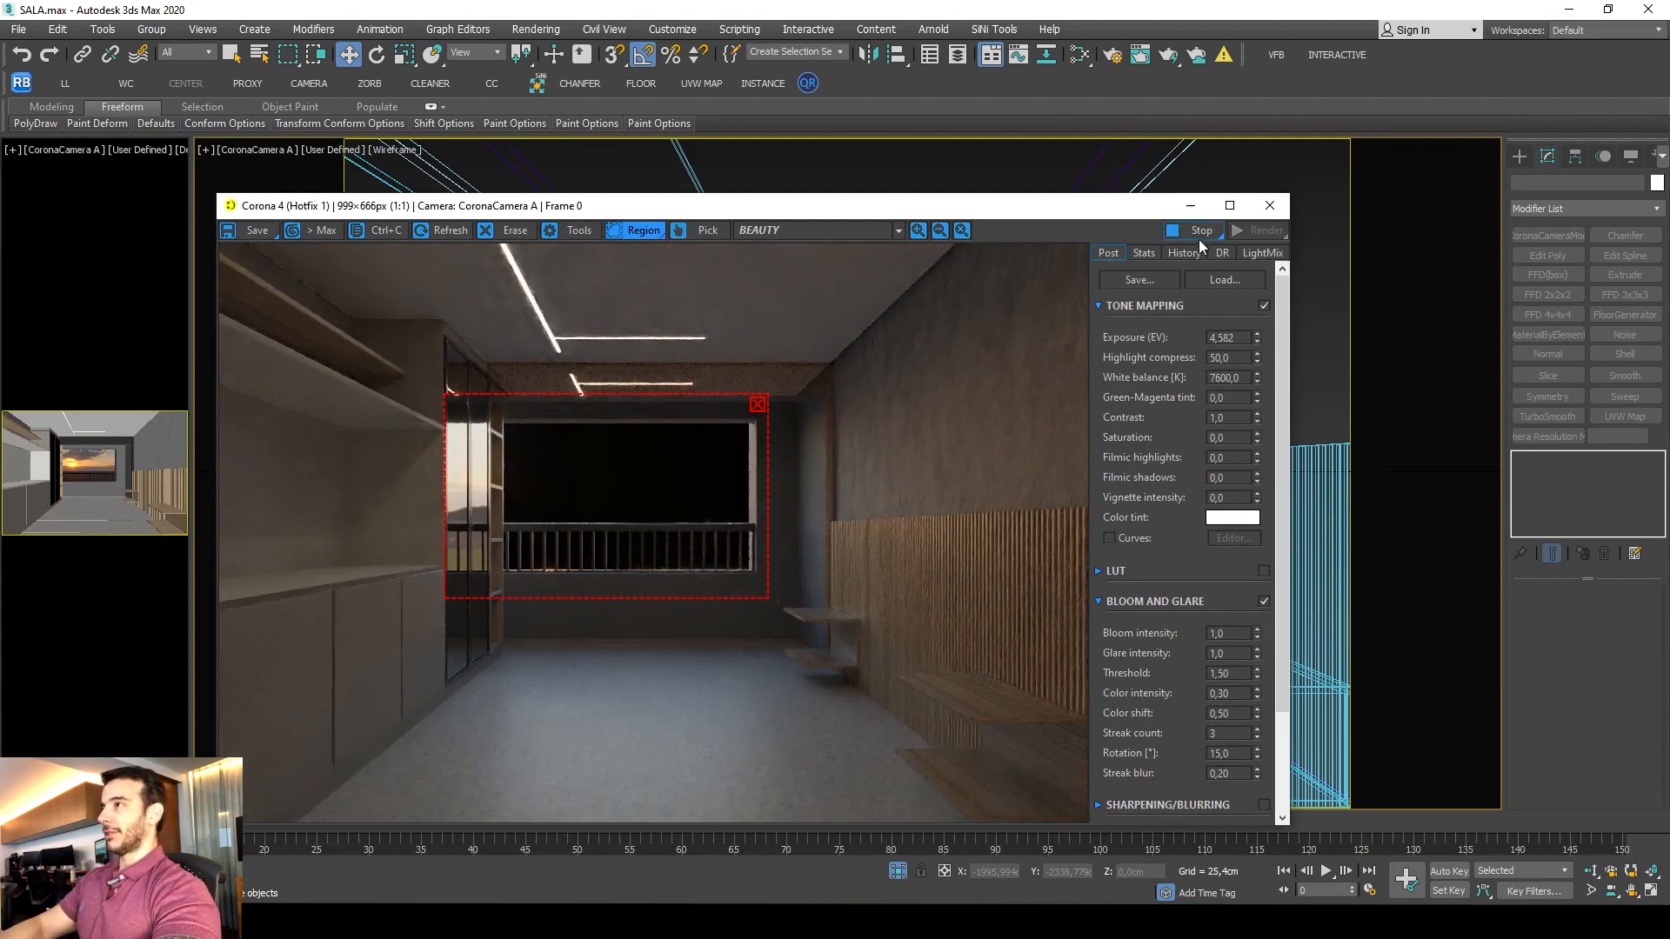
{"action": "left_click_drag", "start_coordinate": [562, 488], "coordinate": [553, 485]}
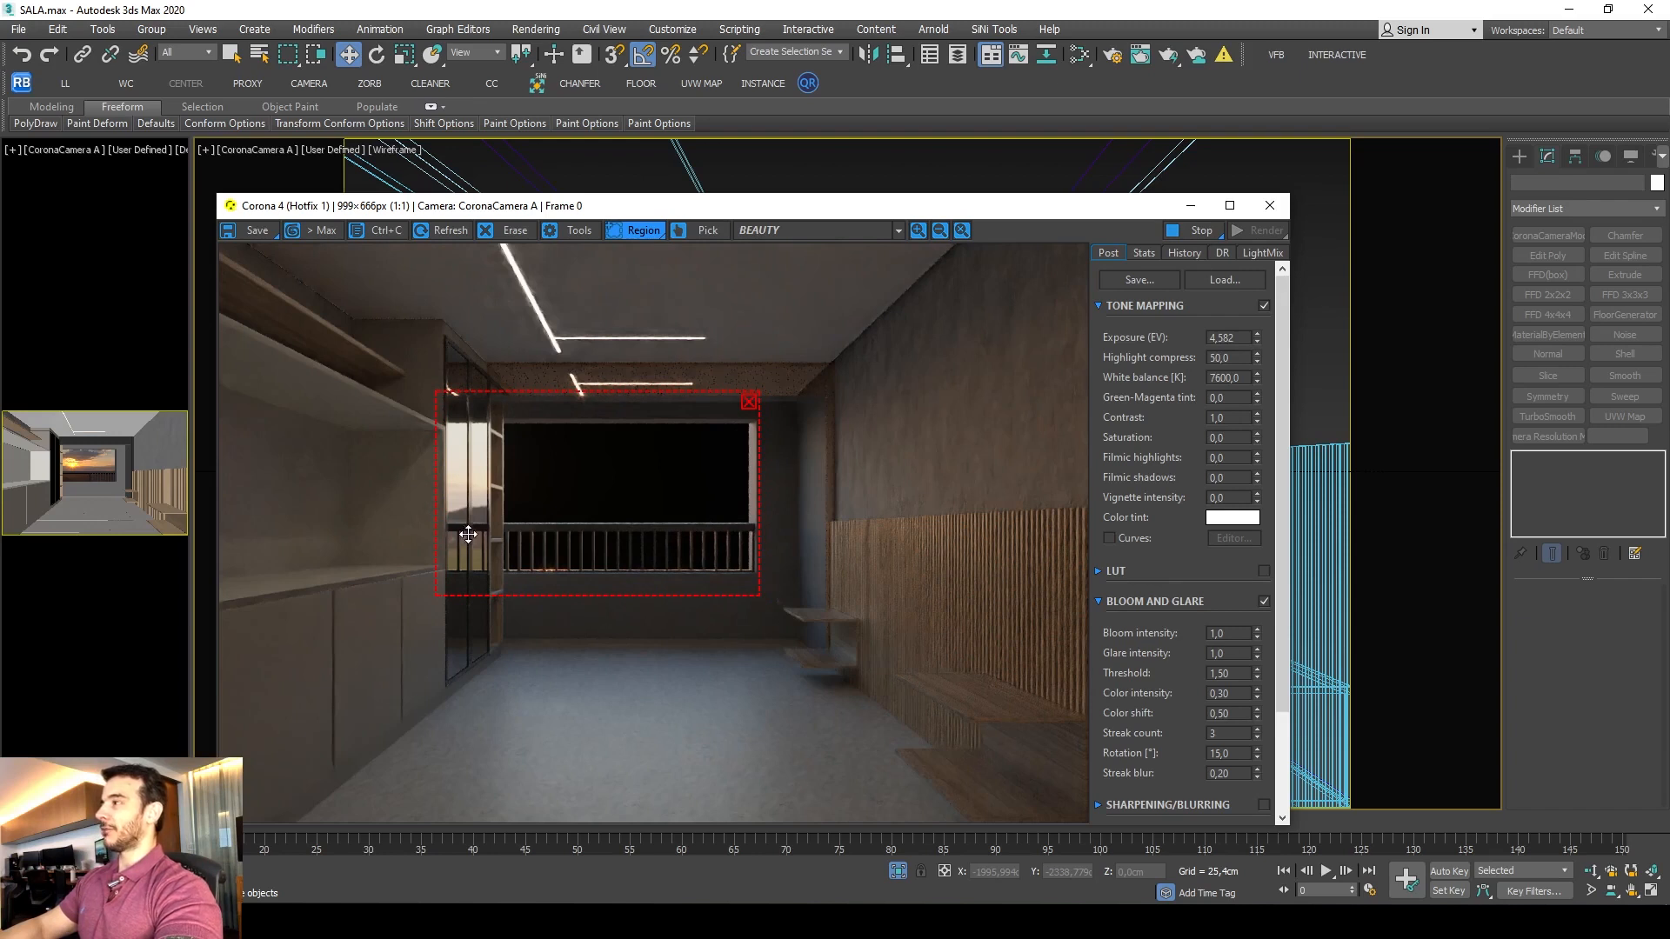
{"action": "left_click_drag", "start_coordinate": [818, 207], "coordinate": [820, 225]}
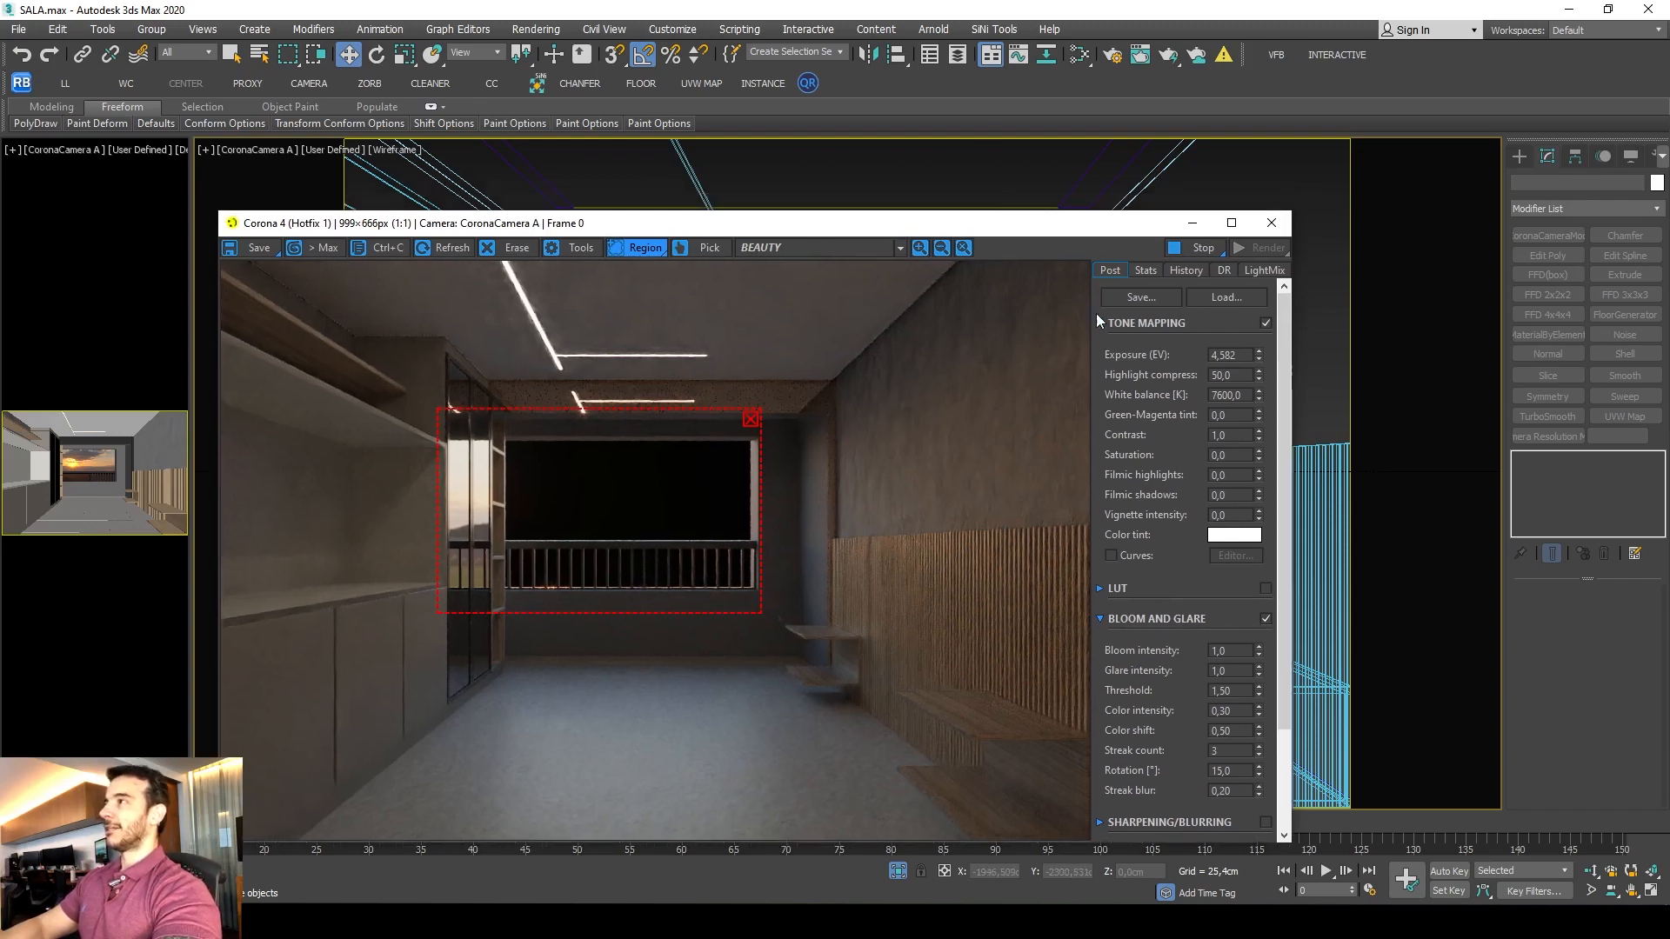
Enable the Reflections override with black in the scene environment overrides, refresh the region render and close the render setup.
{"action": "left_click", "coordinate": [1113, 54]}
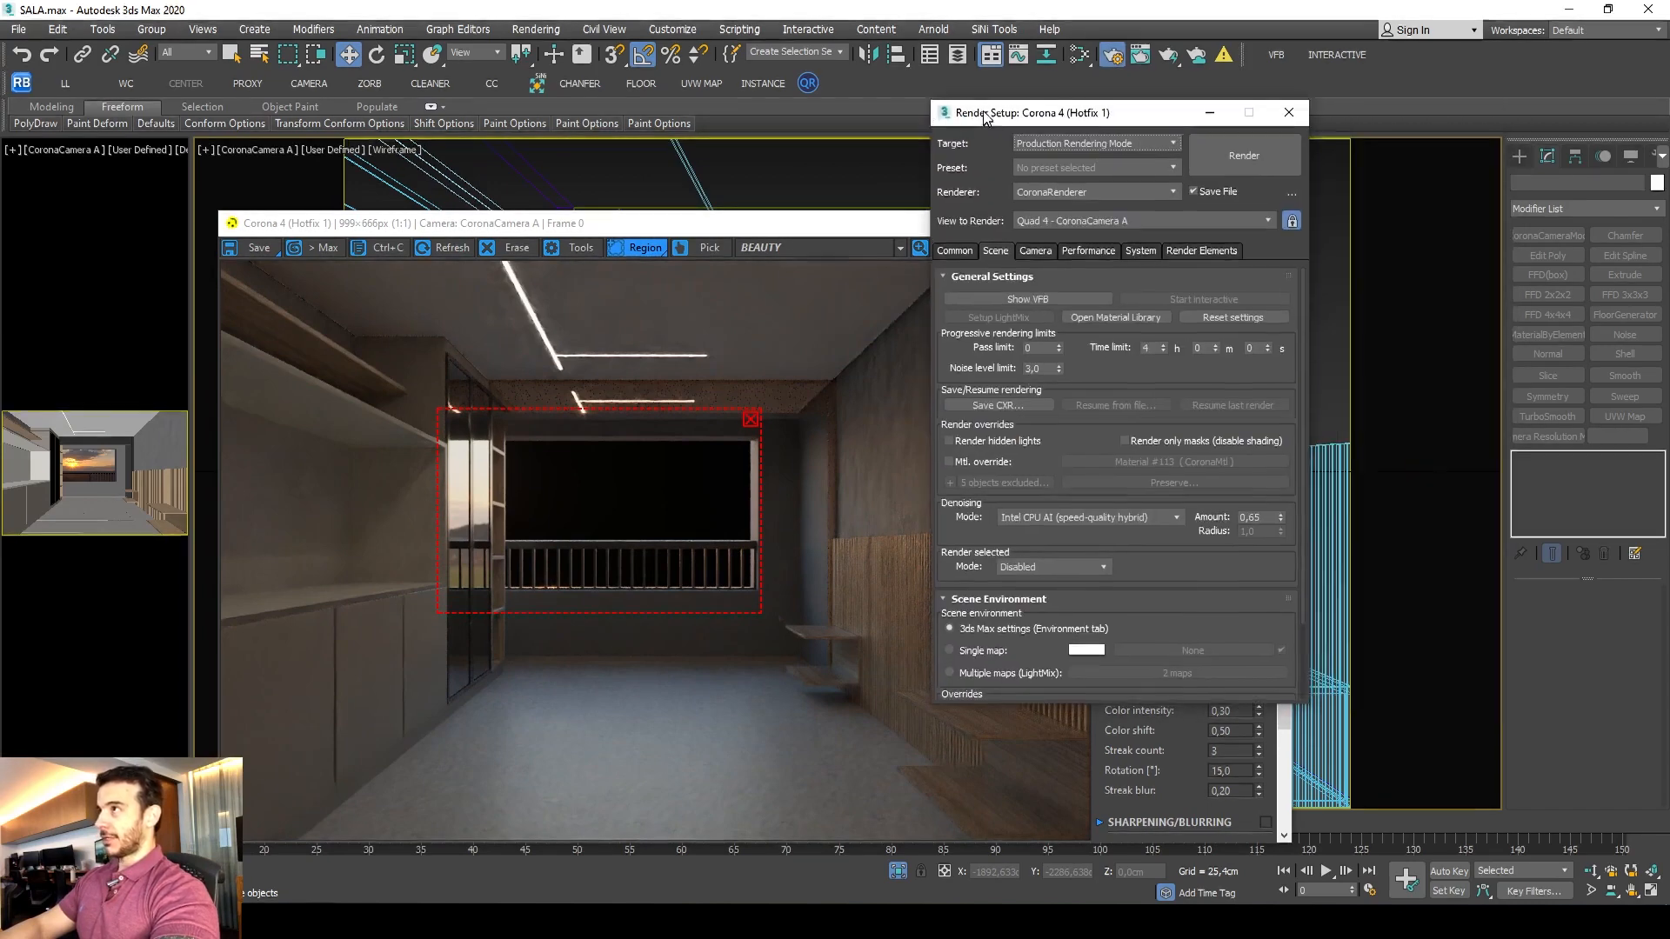
{"action": "scroll", "coordinate": [1009, 435], "scroll_direction": "down", "scroll_amount": 3}
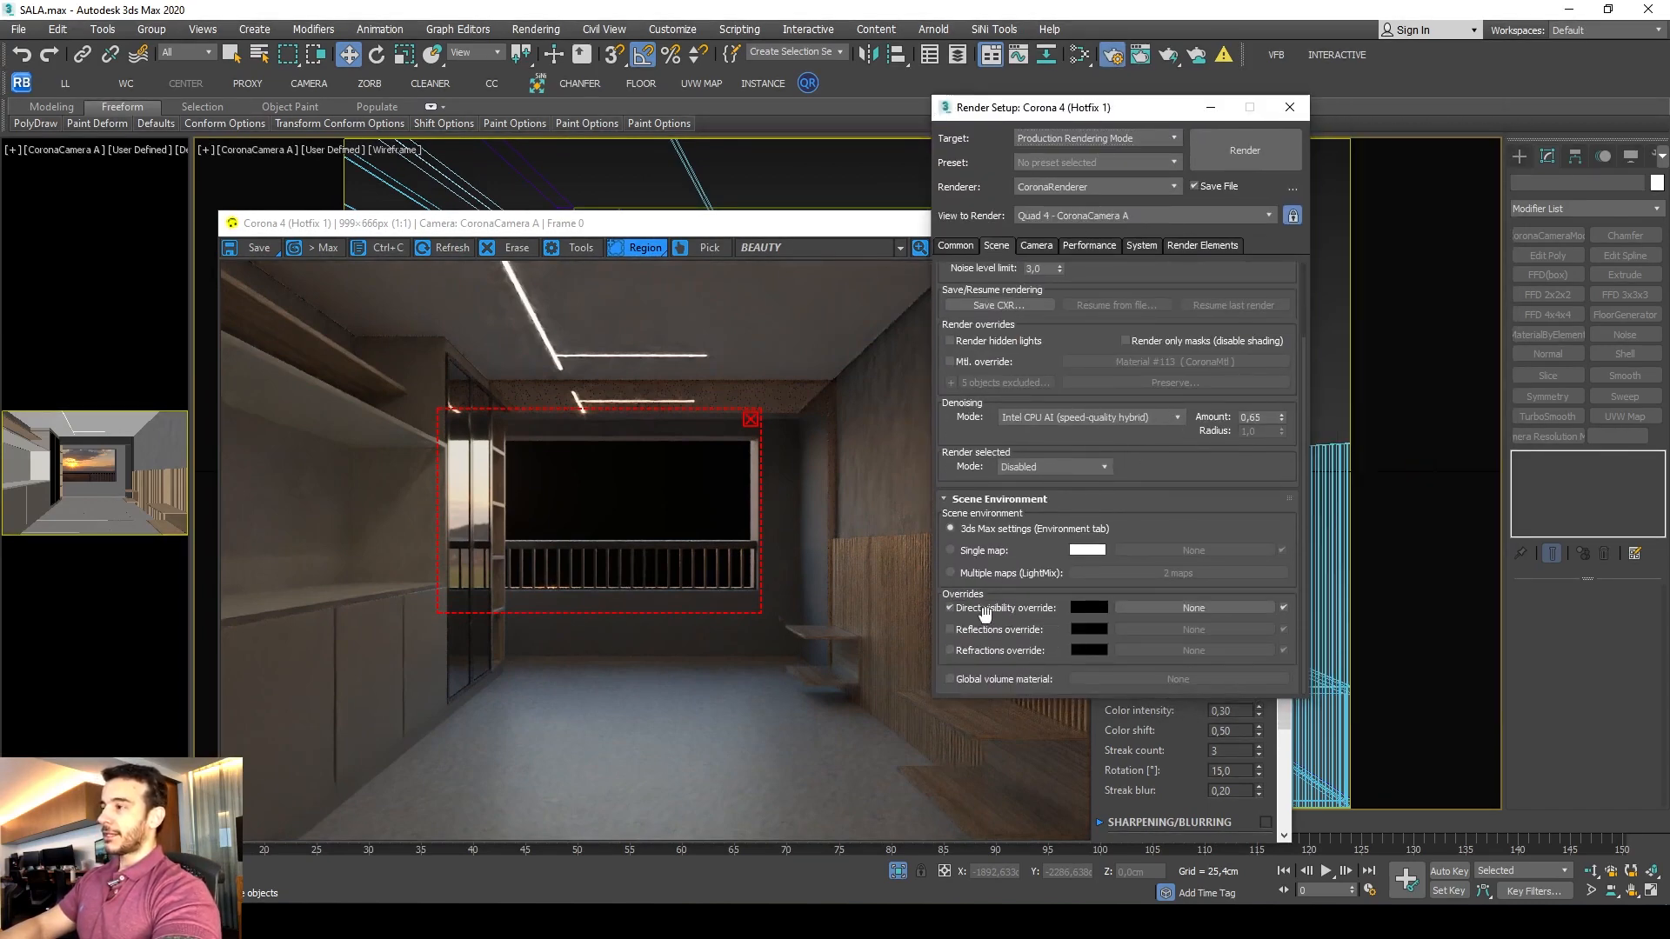
{"action": "left_click", "coordinate": [948, 607]}
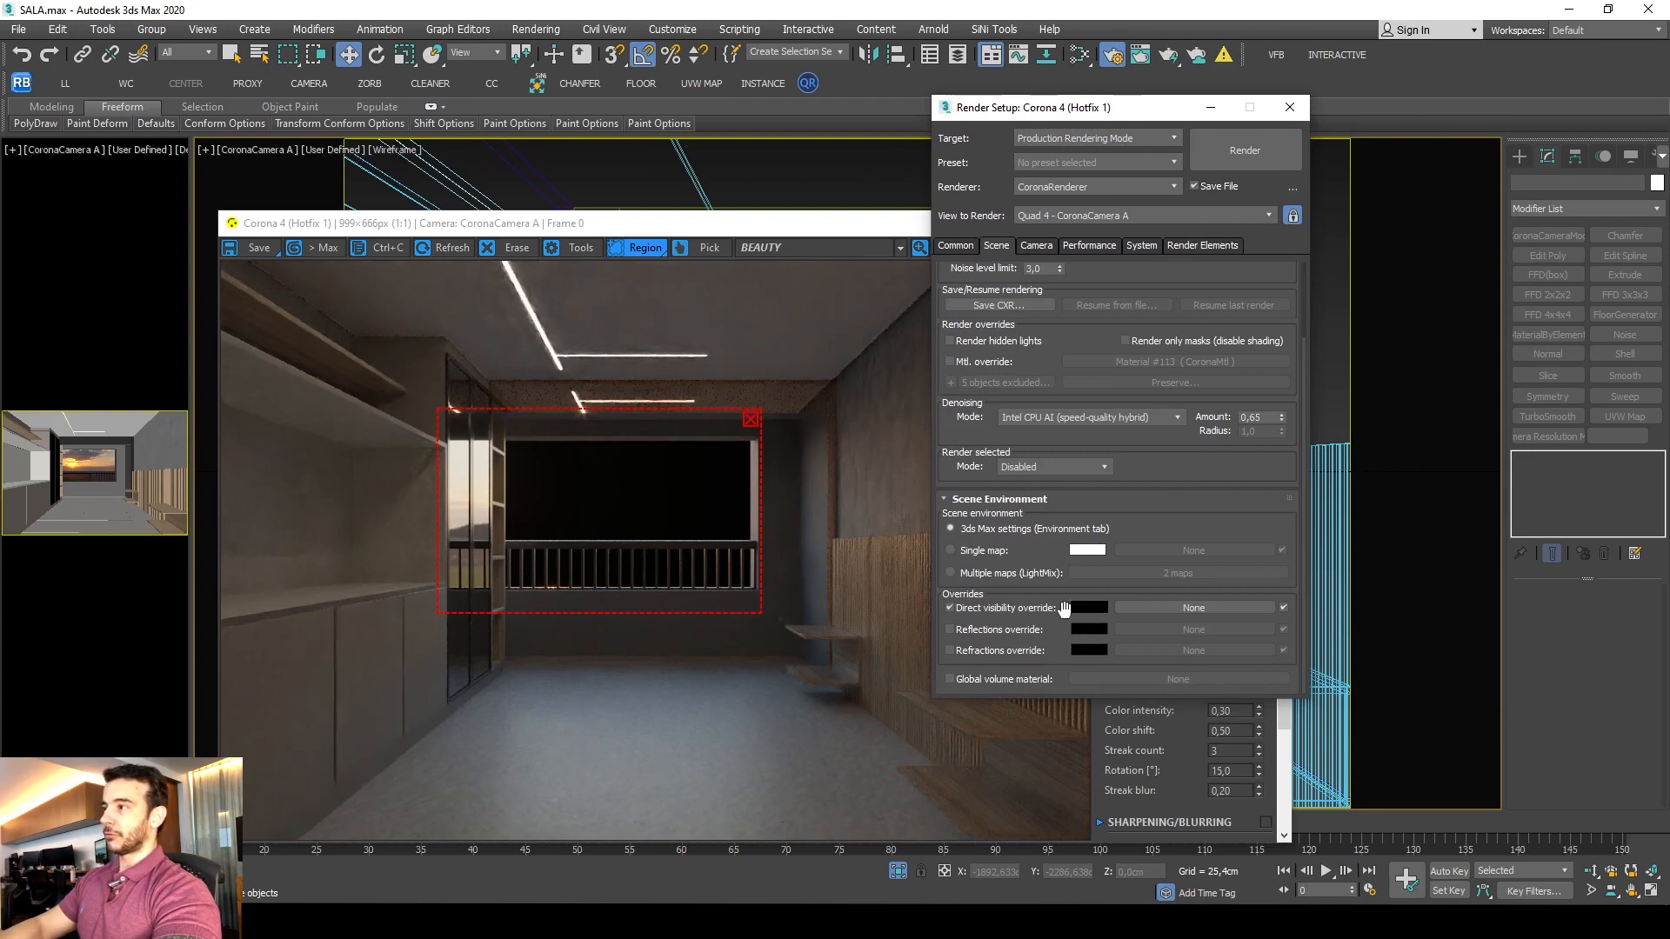
{"action": "left_click", "coordinate": [986, 631]}
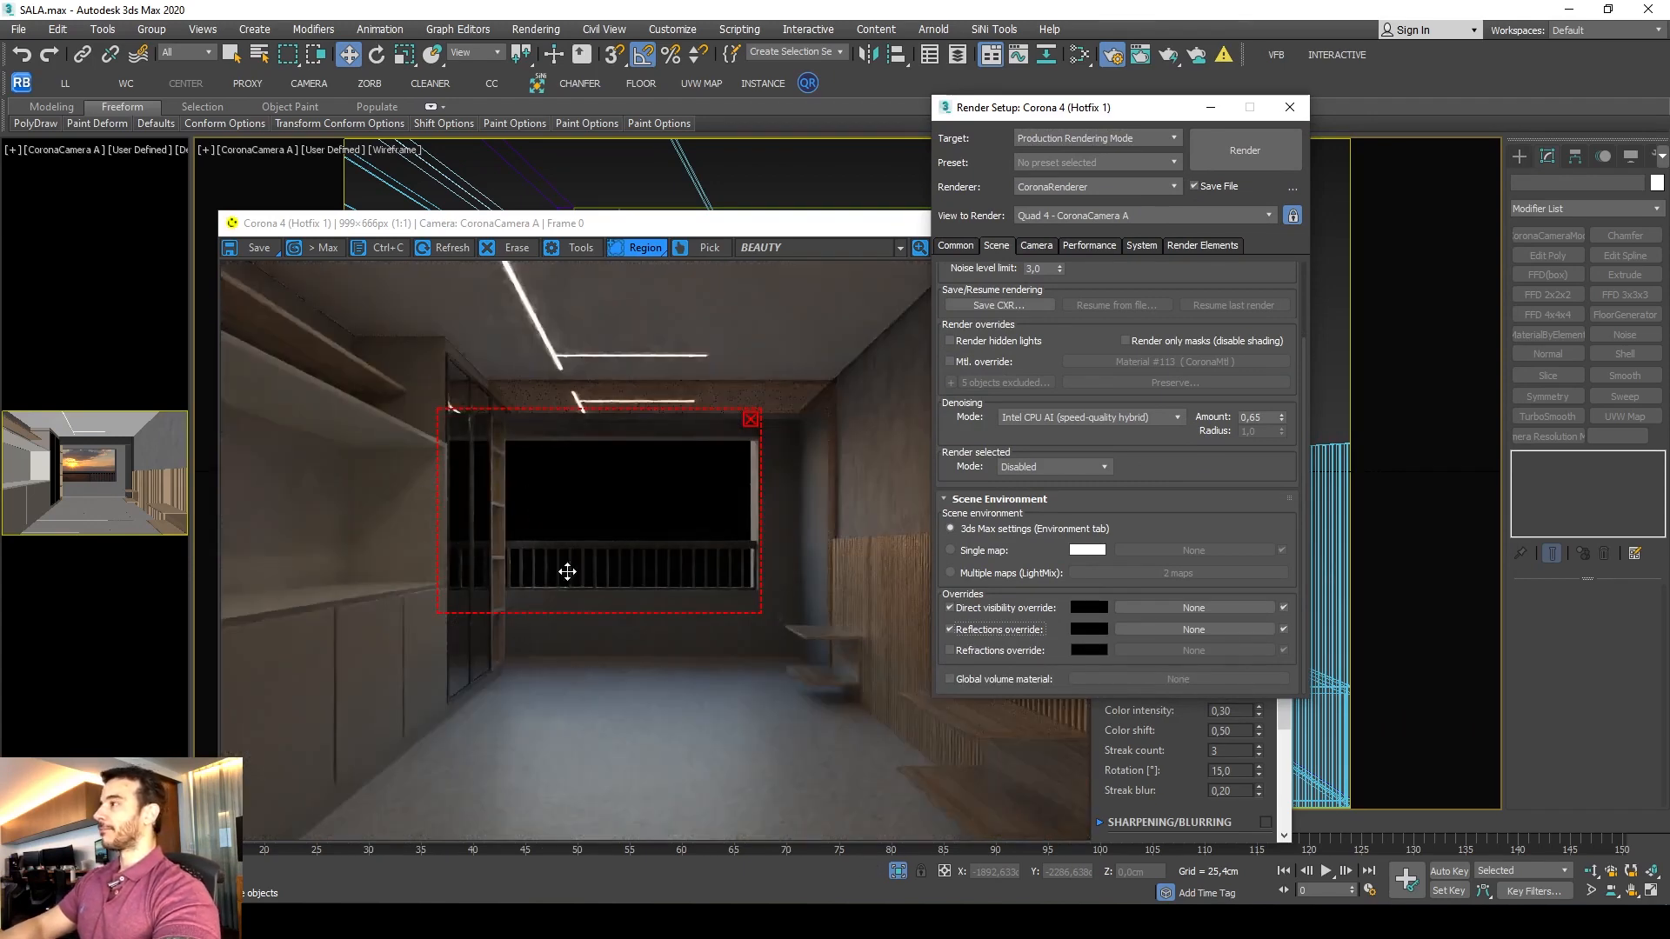
{"action": "mouse_move", "coordinate": [604, 509]}
{"action": "left_mouse_down"}
{"action": "mouse_move", "coordinate": [615, 489]}
{"action": "mouse_move", "coordinate": [611, 507]}
{"action": "left_mouse_up"}
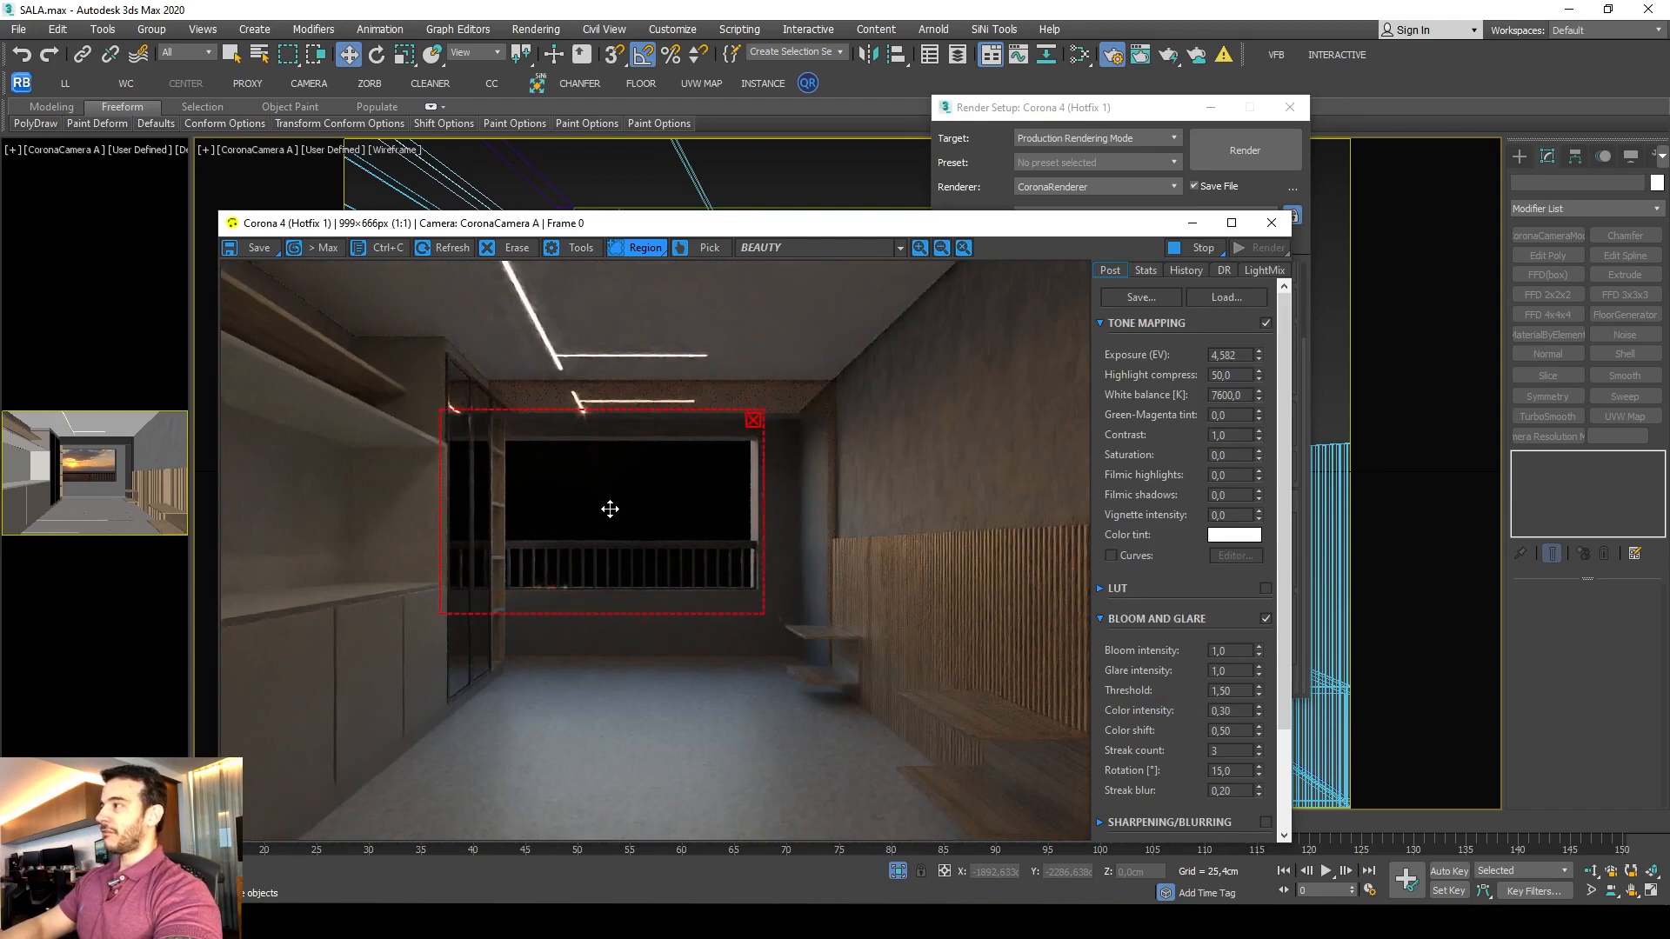
{"action": "left_click_drag", "start_coordinate": [835, 225], "coordinate": [858, 210]}
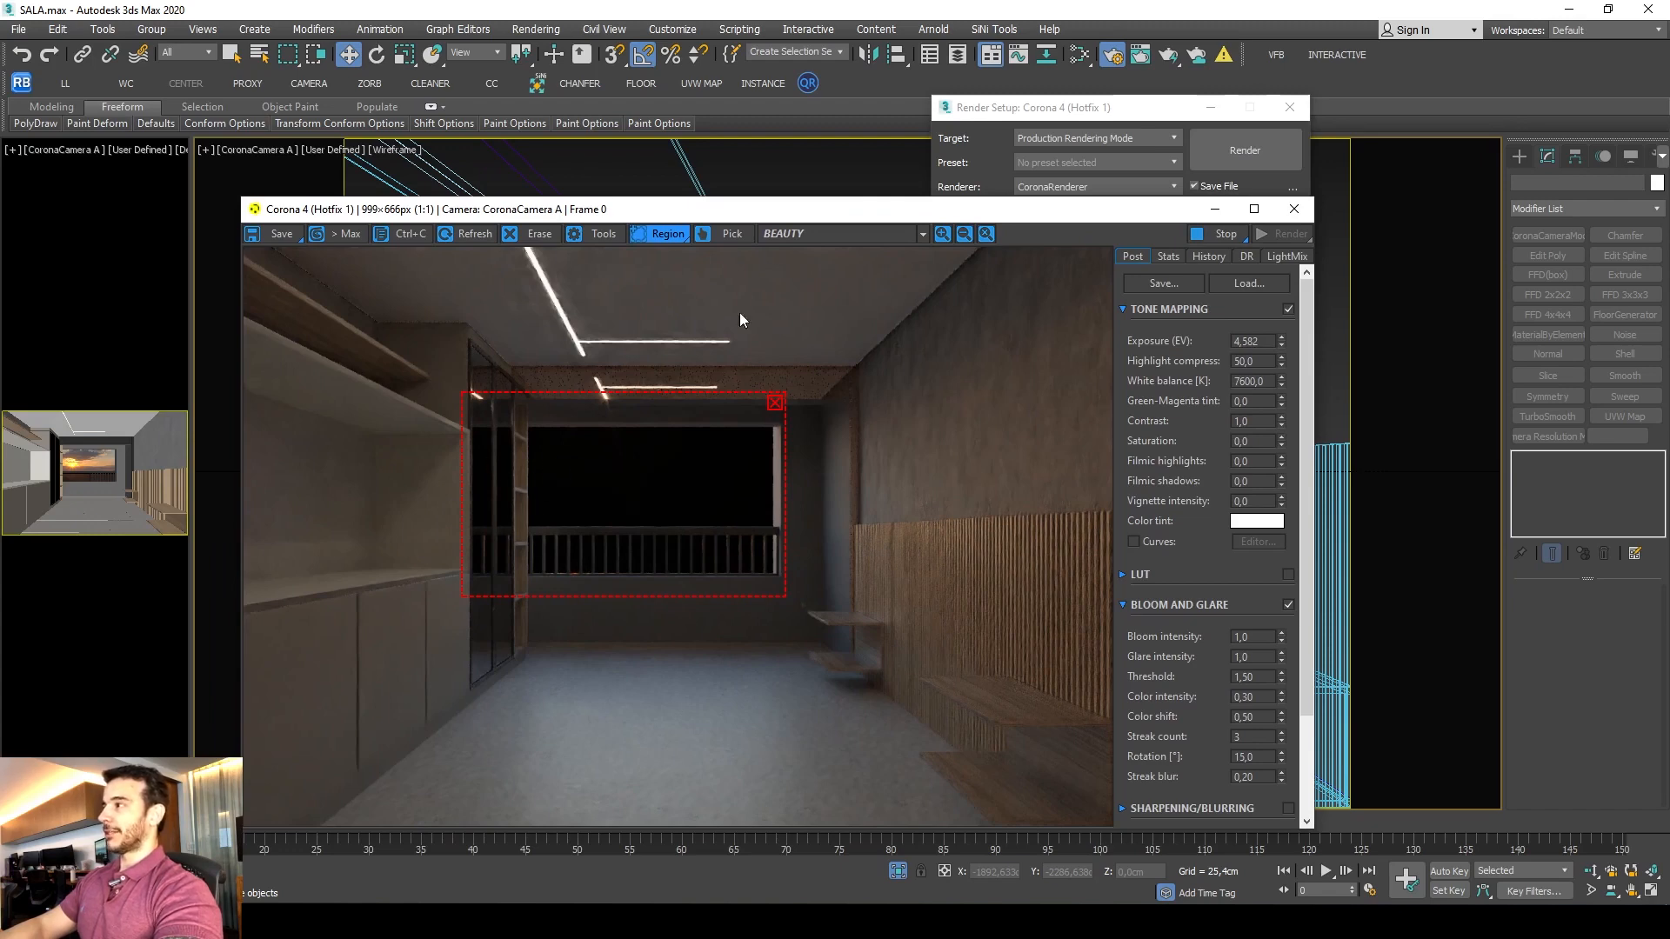
{"action": "left_click_drag", "start_coordinate": [760, 207], "coordinate": [791, 176]}
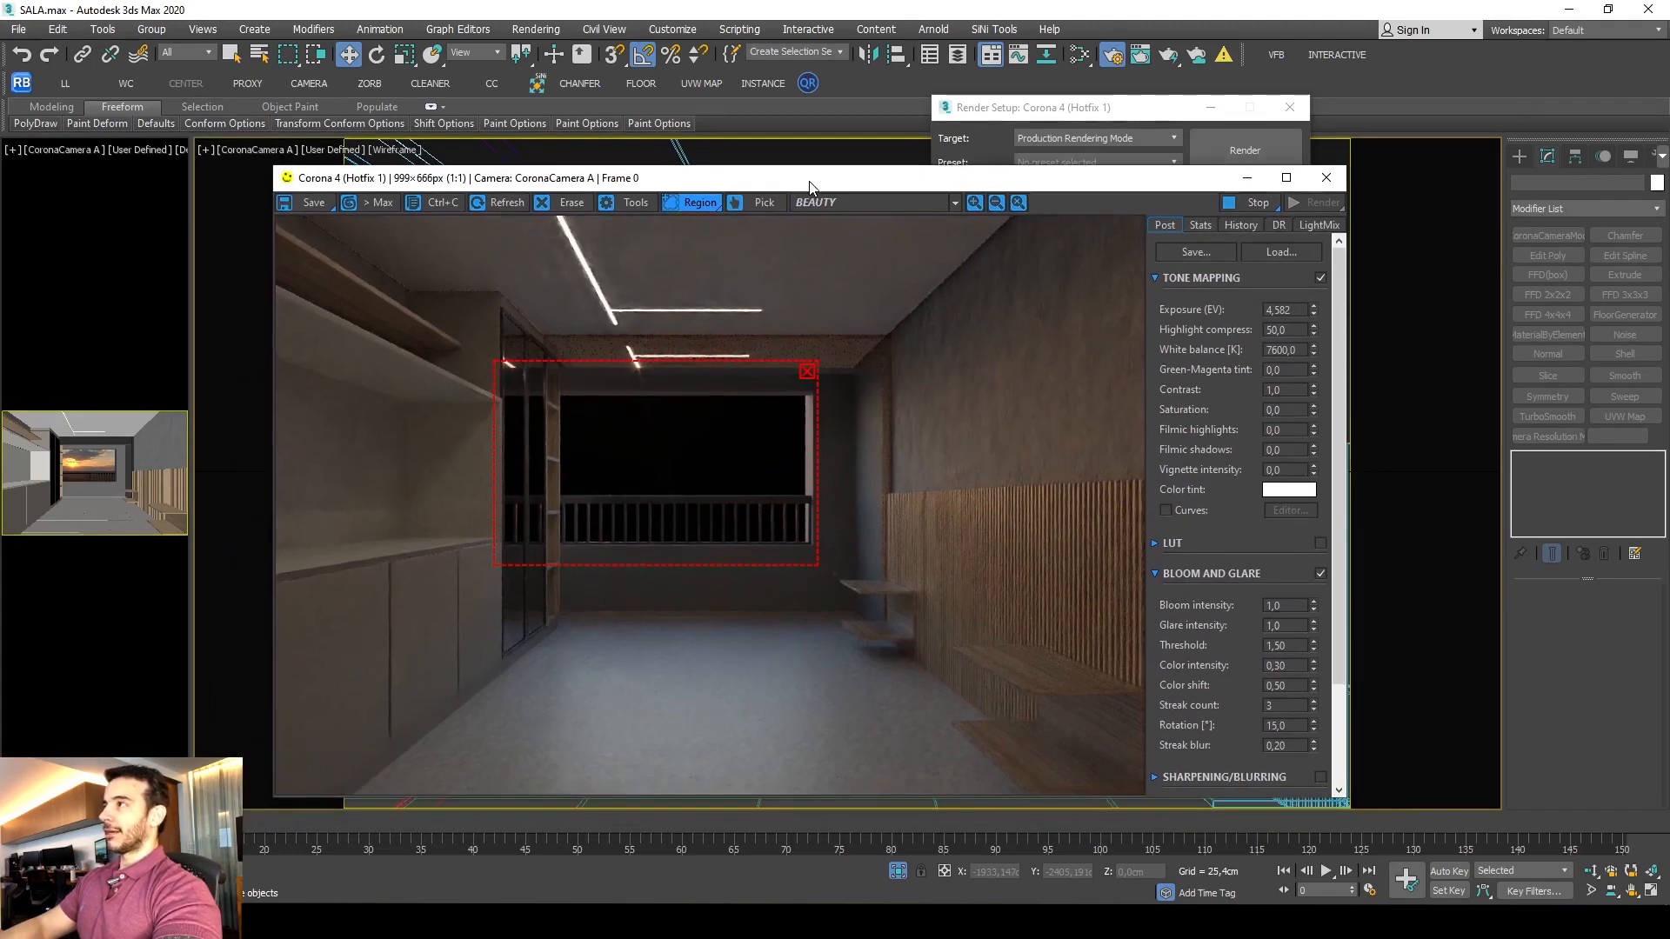
{"action": "left_click", "coordinate": [1289, 107]}
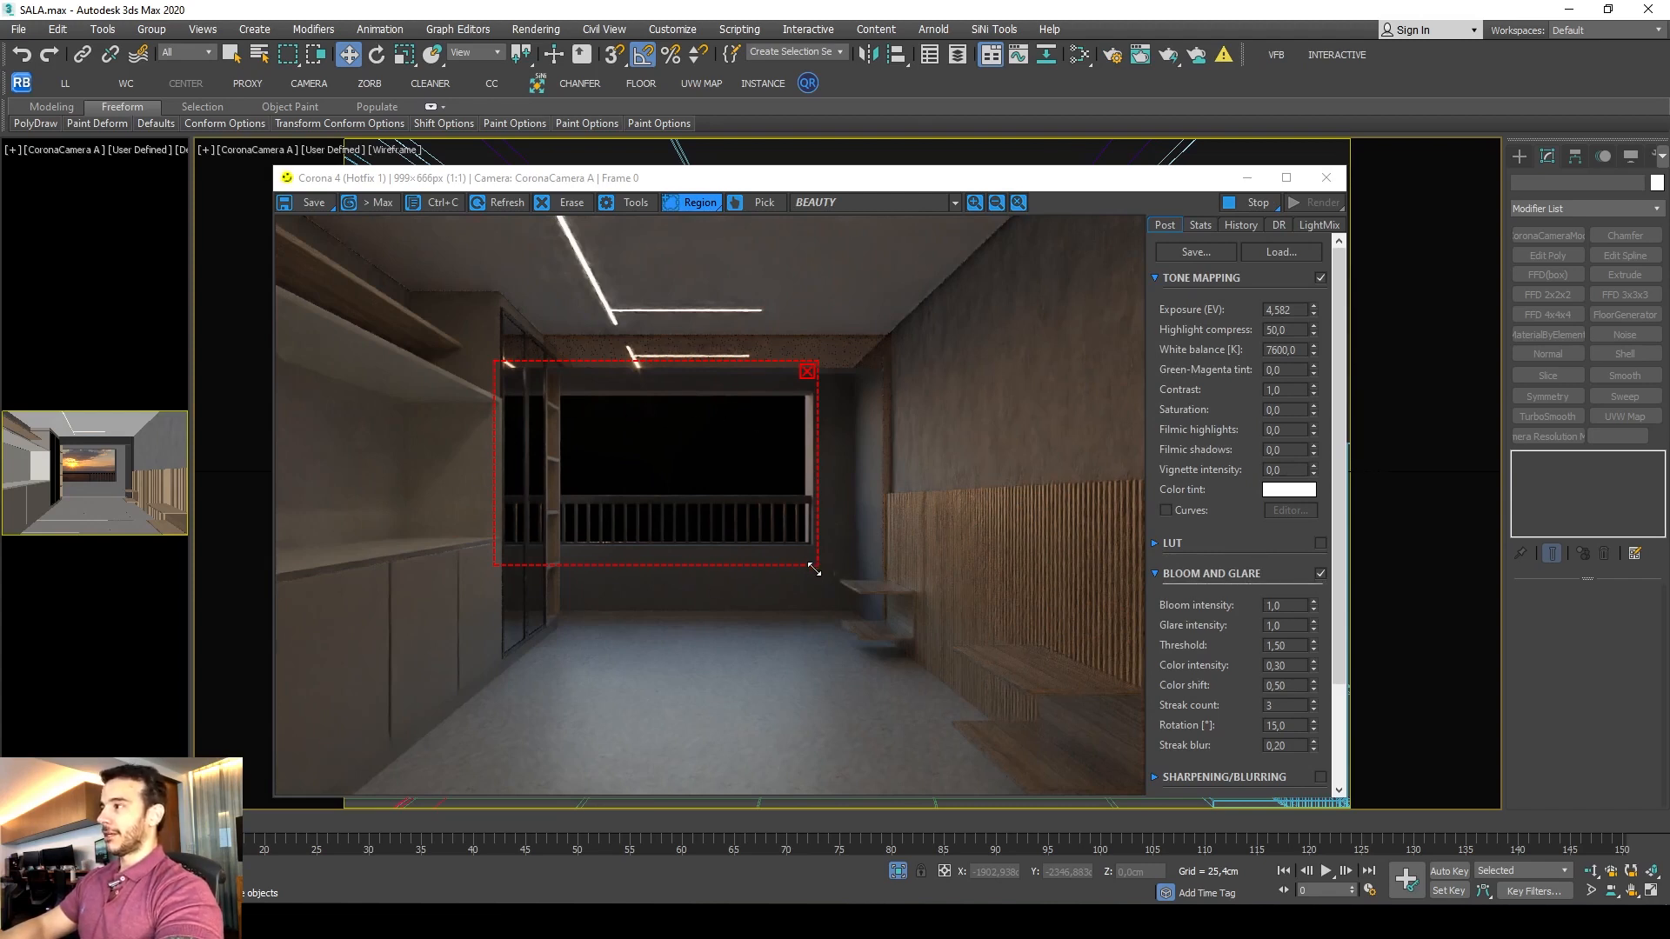
Adjust the render region around the window and cabinet glass and examine the window opening and reflections up close.
{"action": "left_click_drag", "start_coordinate": [817, 565], "coordinate": [783, 545]}
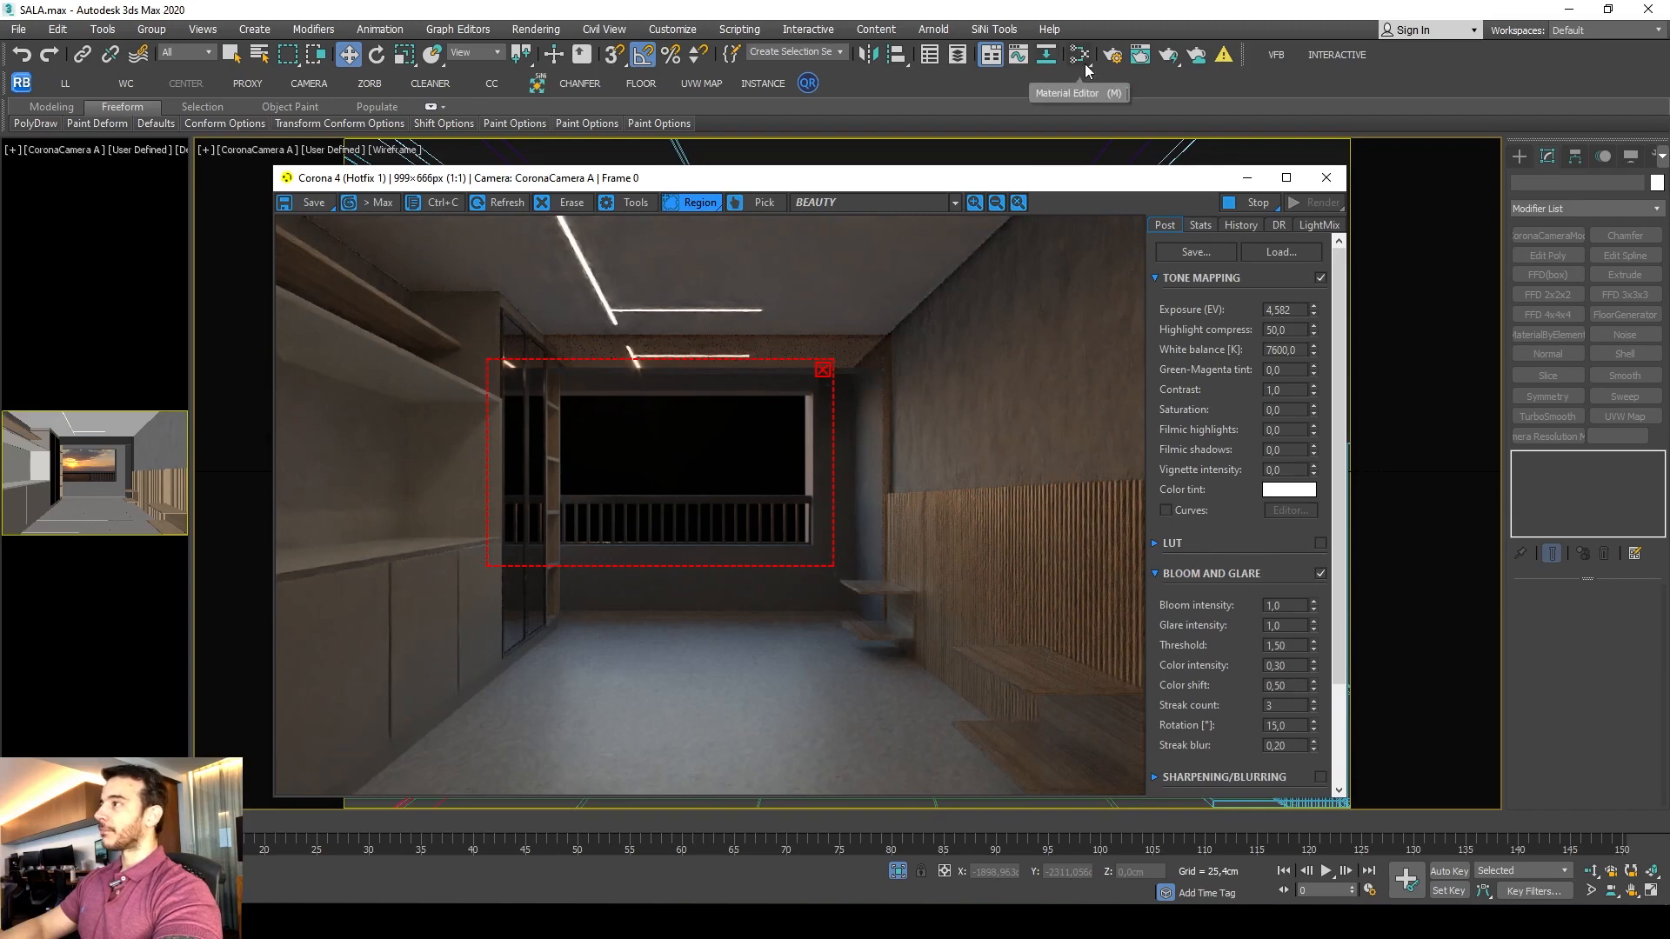
{"action": "scroll", "coordinate": [652, 448], "scroll_direction": "up", "scroll_amount": 2}
{"action": "scroll", "coordinate": [843, 343], "scroll_direction": "down", "scroll_amount": 1}
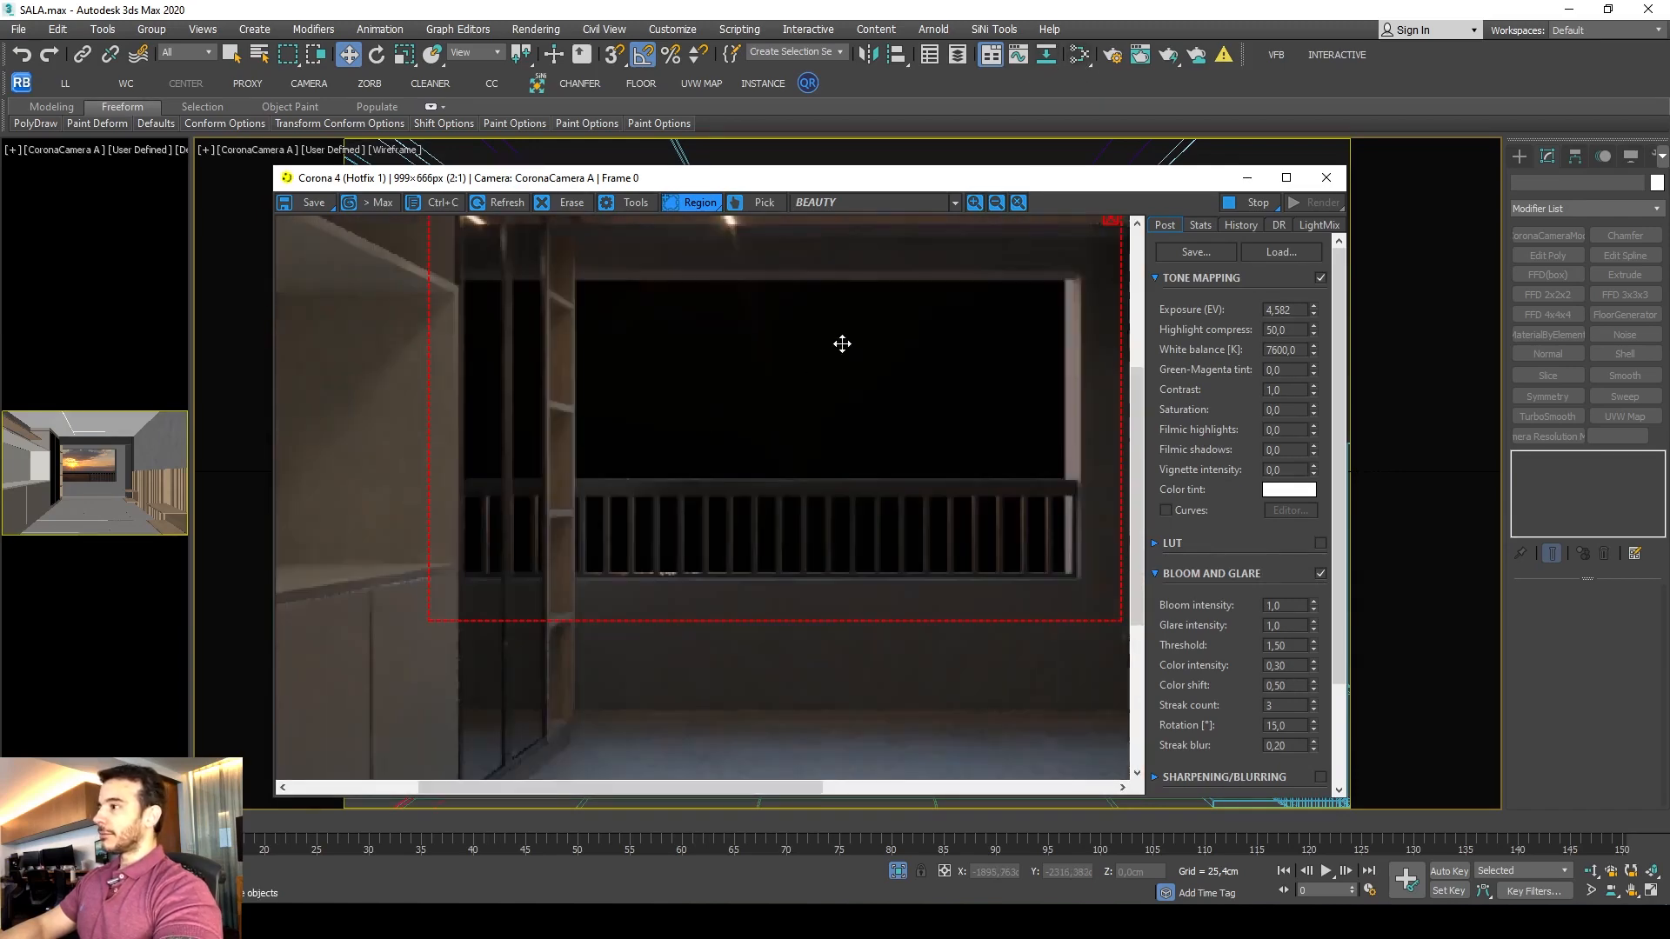
{"action": "scroll", "coordinate": [1030, 526], "scroll_direction": "up", "scroll_amount": 2}
{"action": "scroll", "coordinate": [980, 507], "scroll_direction": "down", "scroll_amount": 1}
{"action": "scroll", "coordinate": [980, 507], "scroll_direction": "down", "scroll_amount": 2}
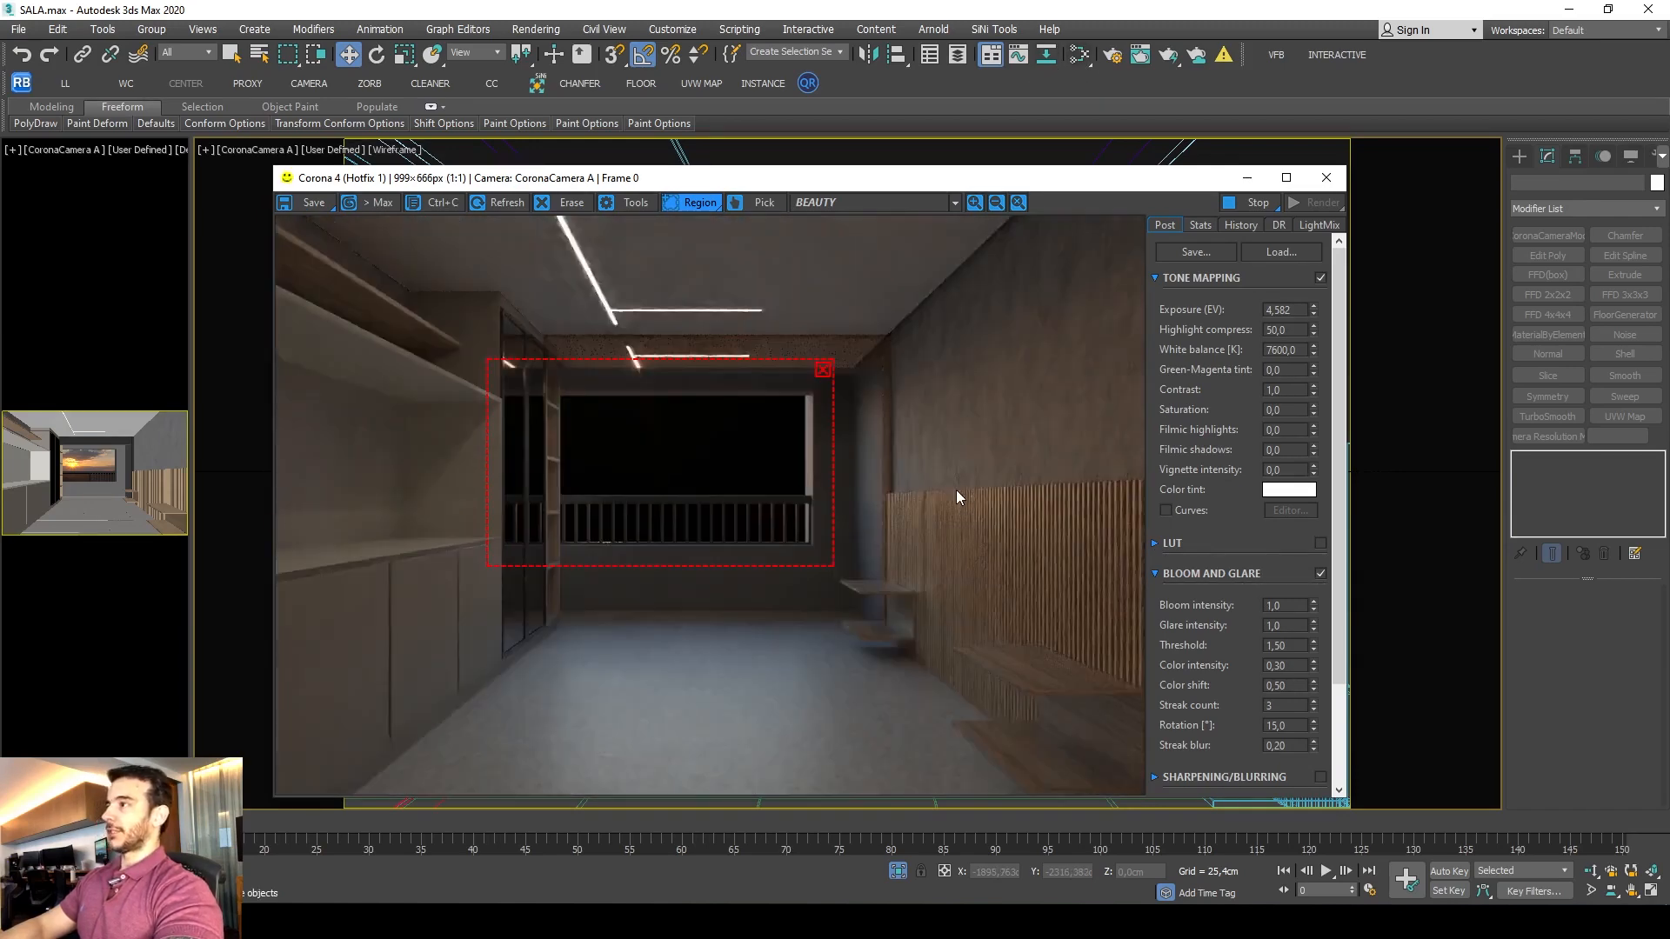
Save the render to the desktop as a 32-bit Targa image named apartamento and clear the render region.
{"action": "left_click", "coordinate": [304, 205]}
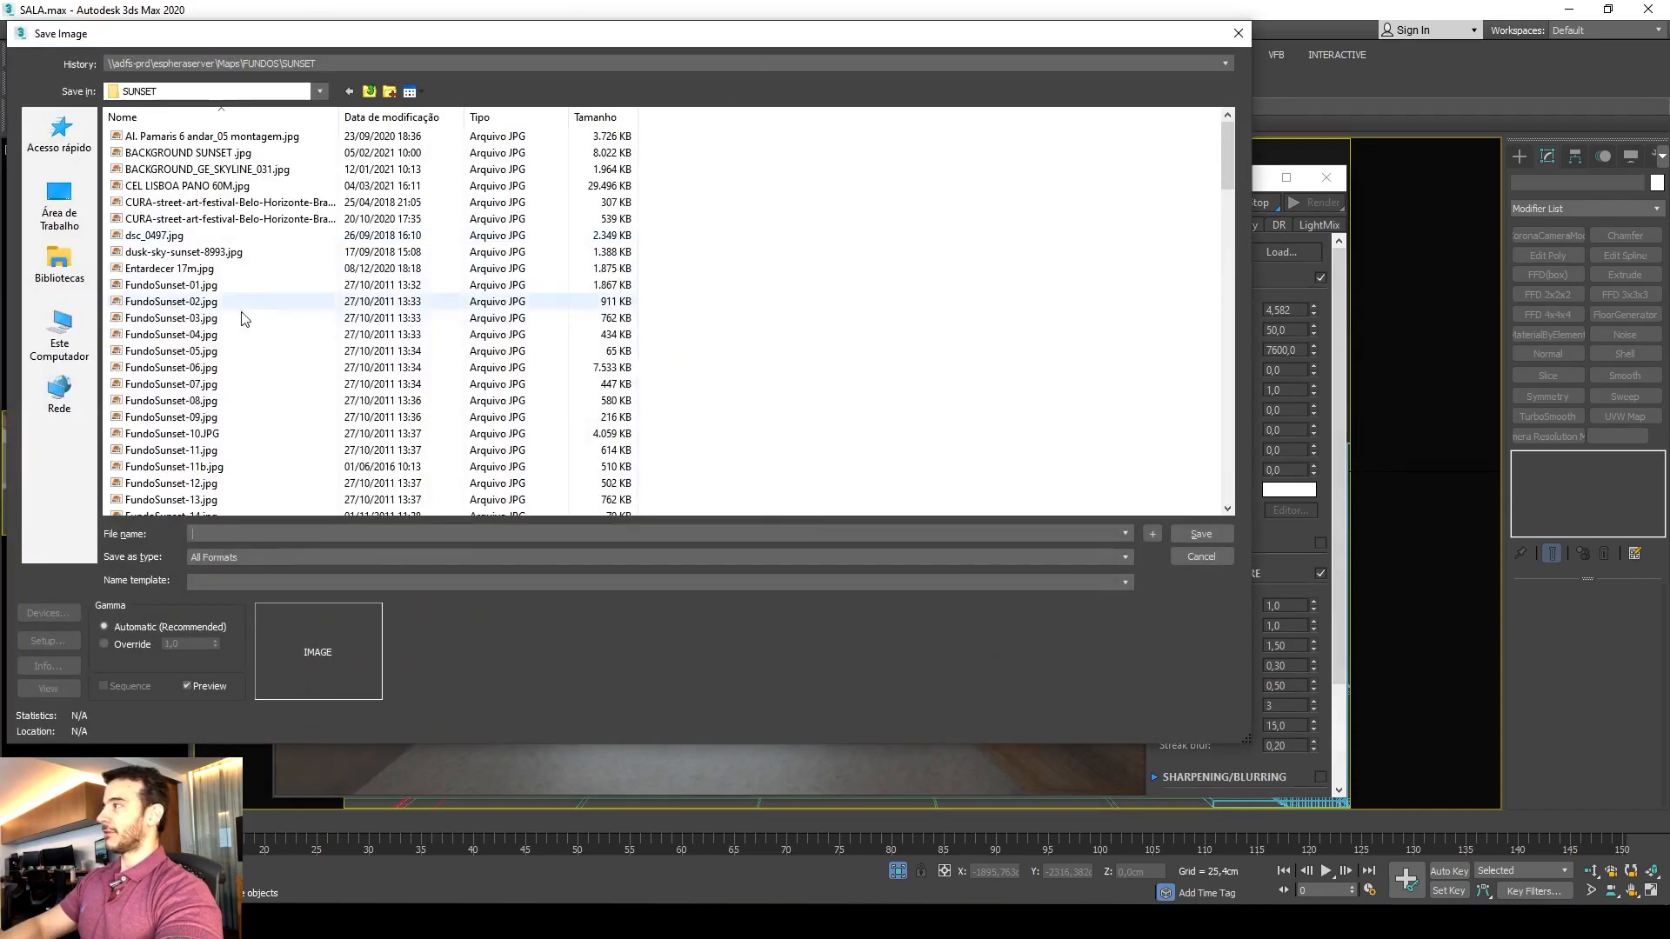
{"action": "left_click", "coordinate": [59, 137]}
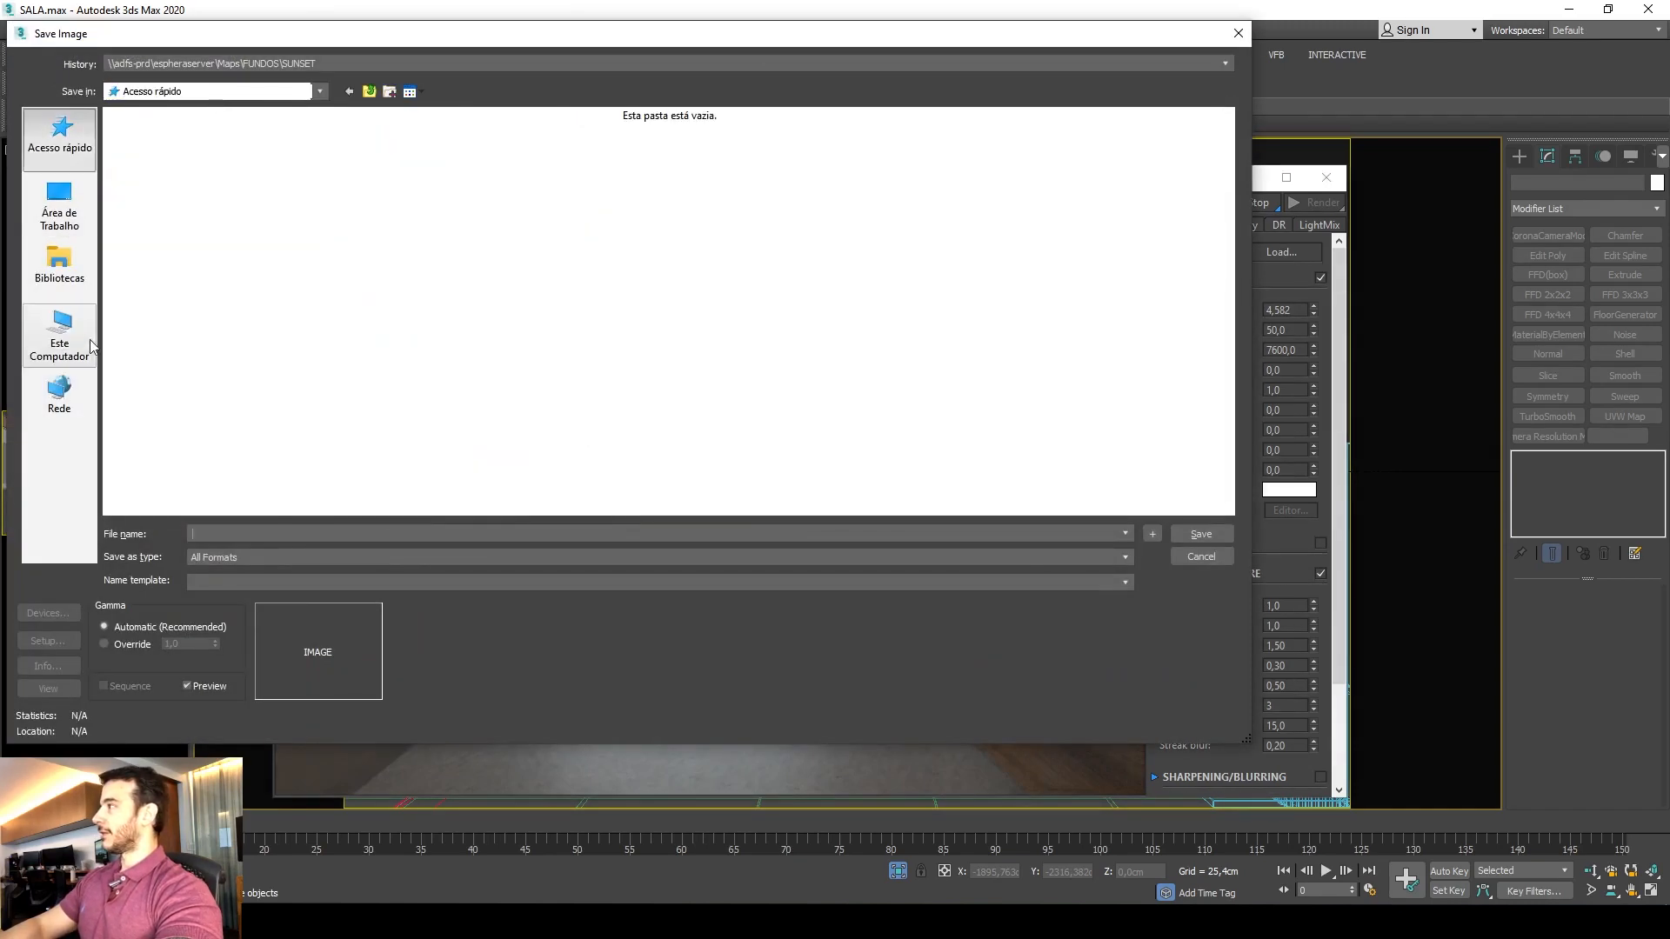
{"action": "left_click", "coordinate": [59, 208]}
{"action": "type", "text": "aparta"}
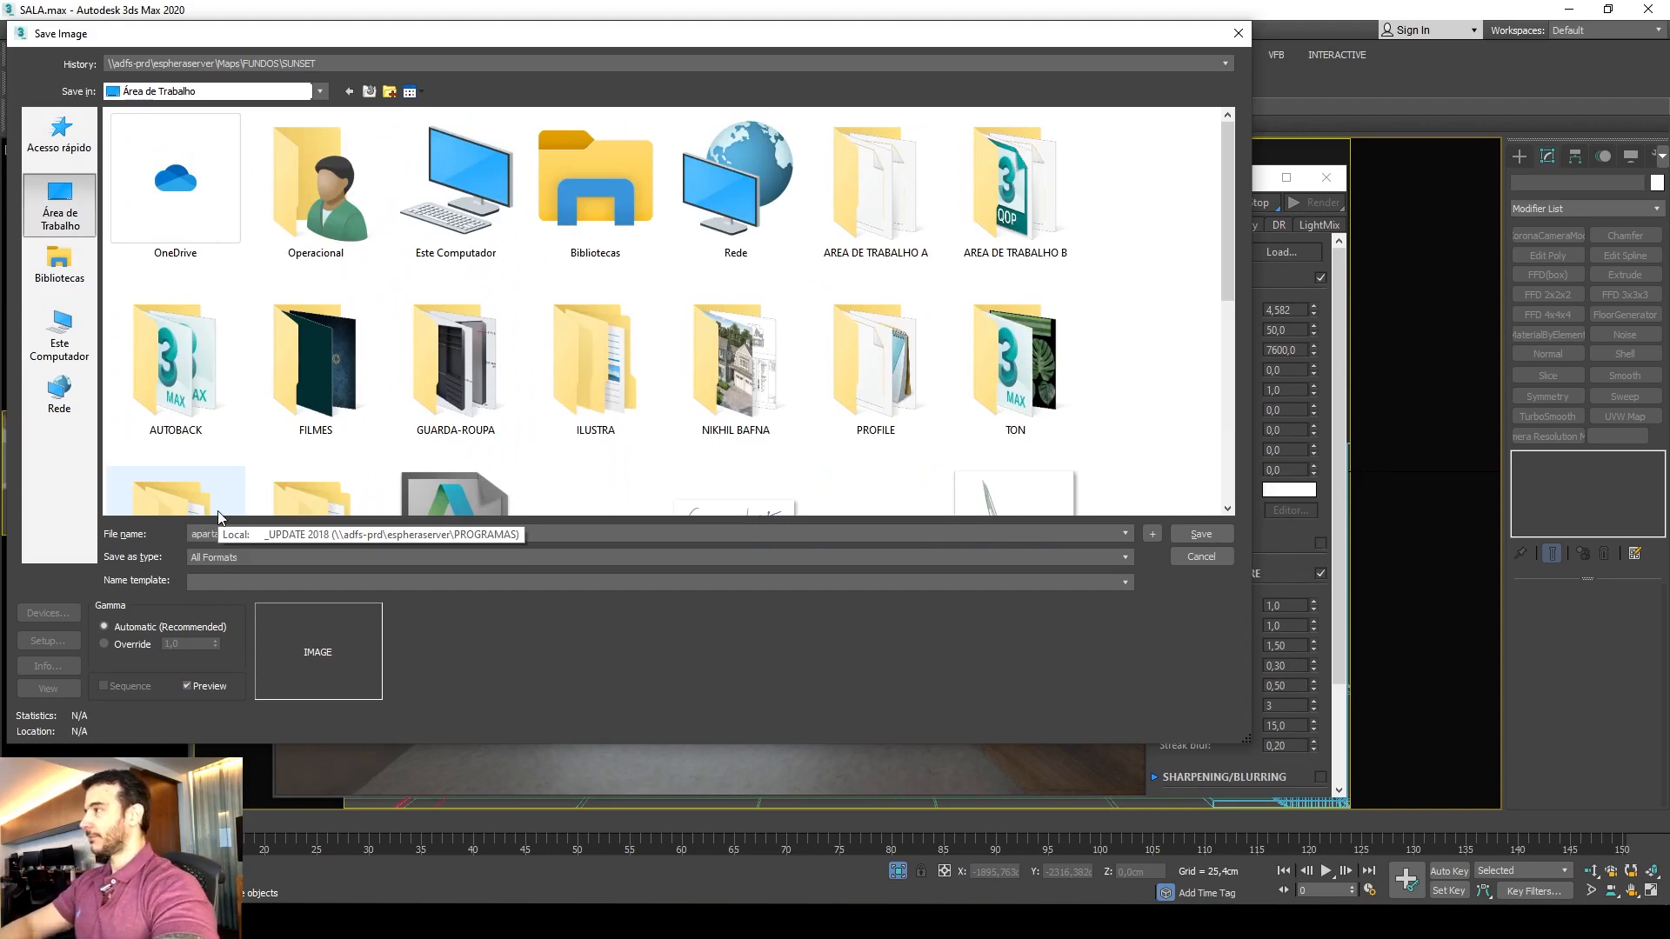
{"action": "type", "text": "mento"}
{"action": "left_click", "coordinate": [225, 557]}
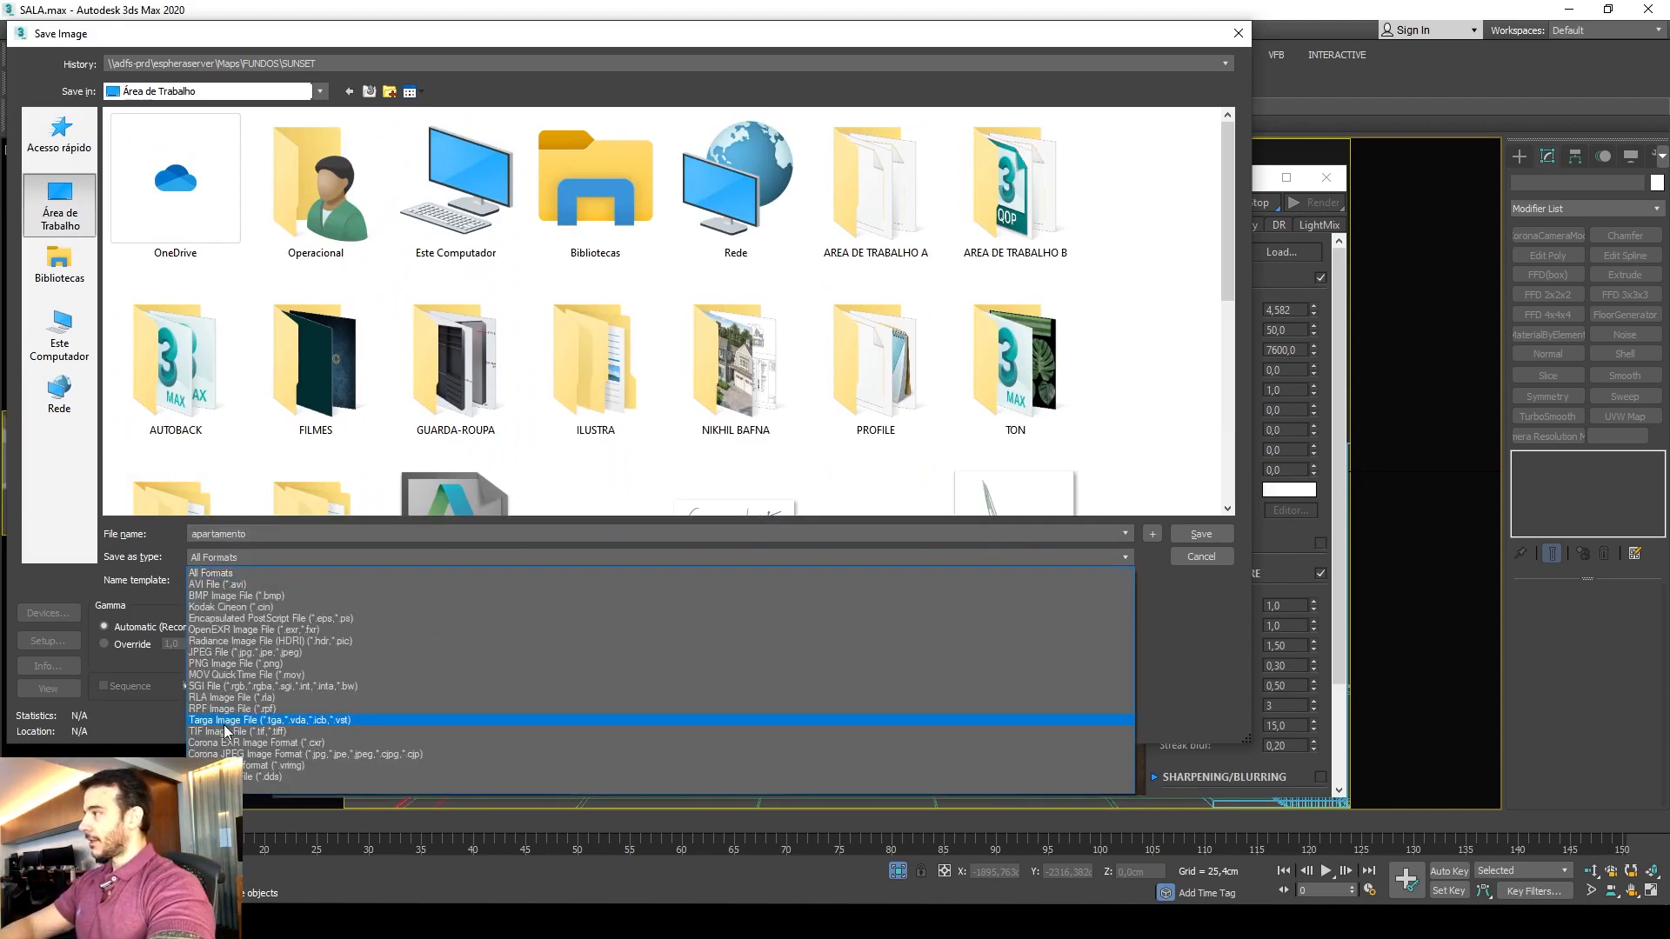
{"action": "left_click", "coordinate": [226, 723]}
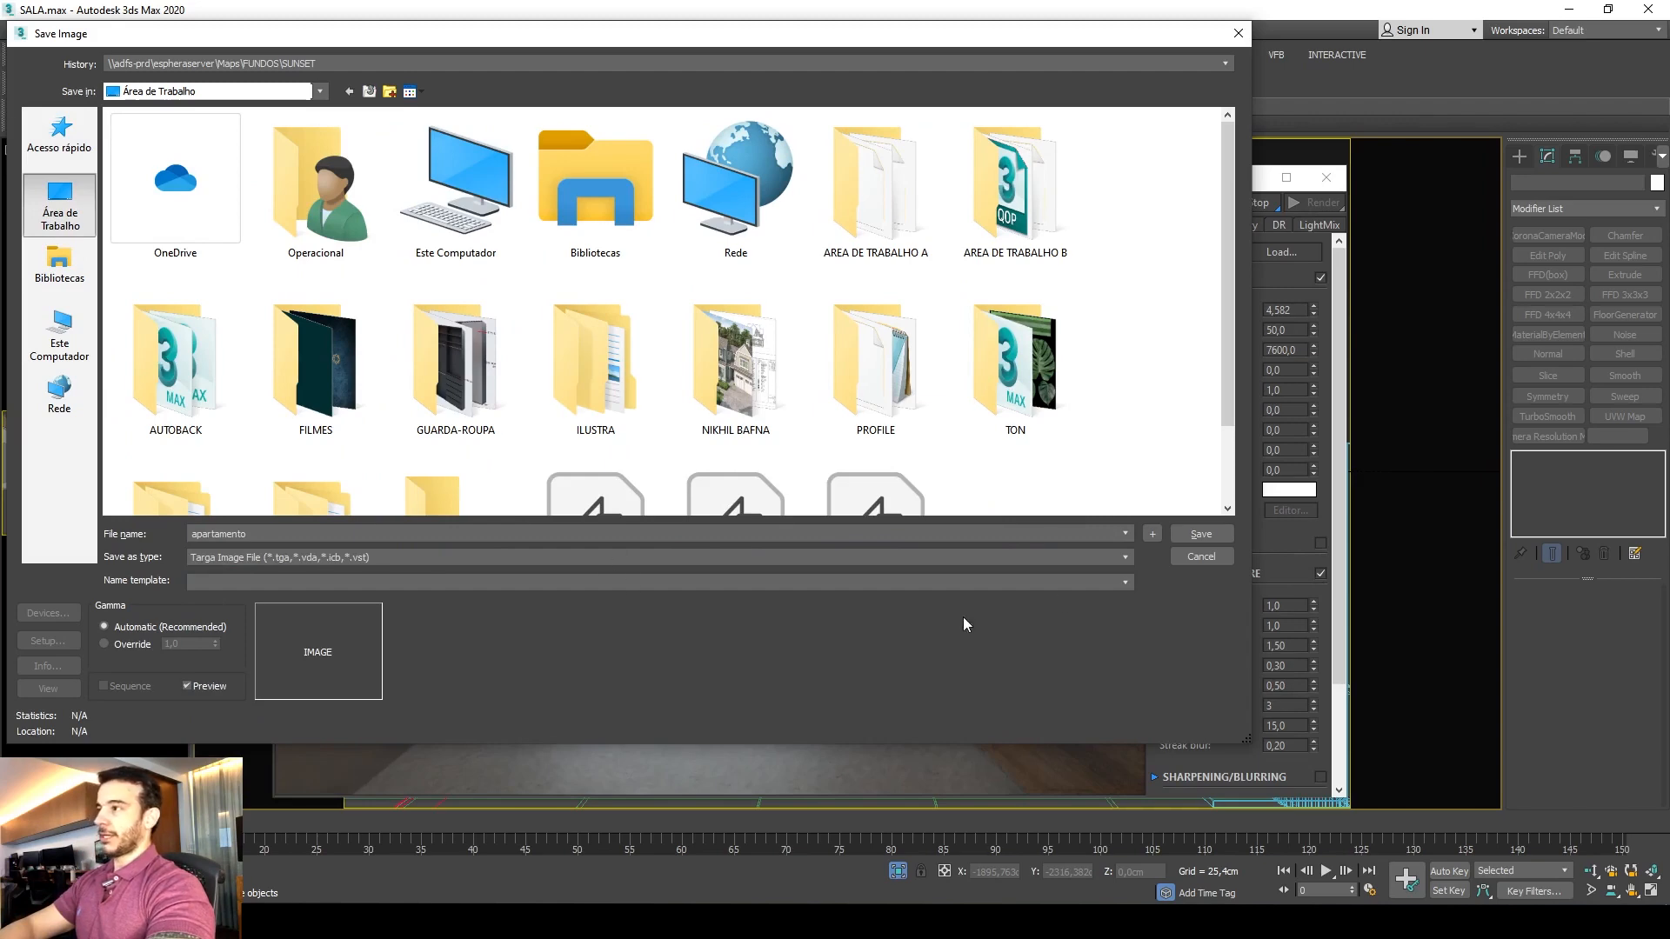
{"action": "left_click", "coordinate": [1201, 534]}
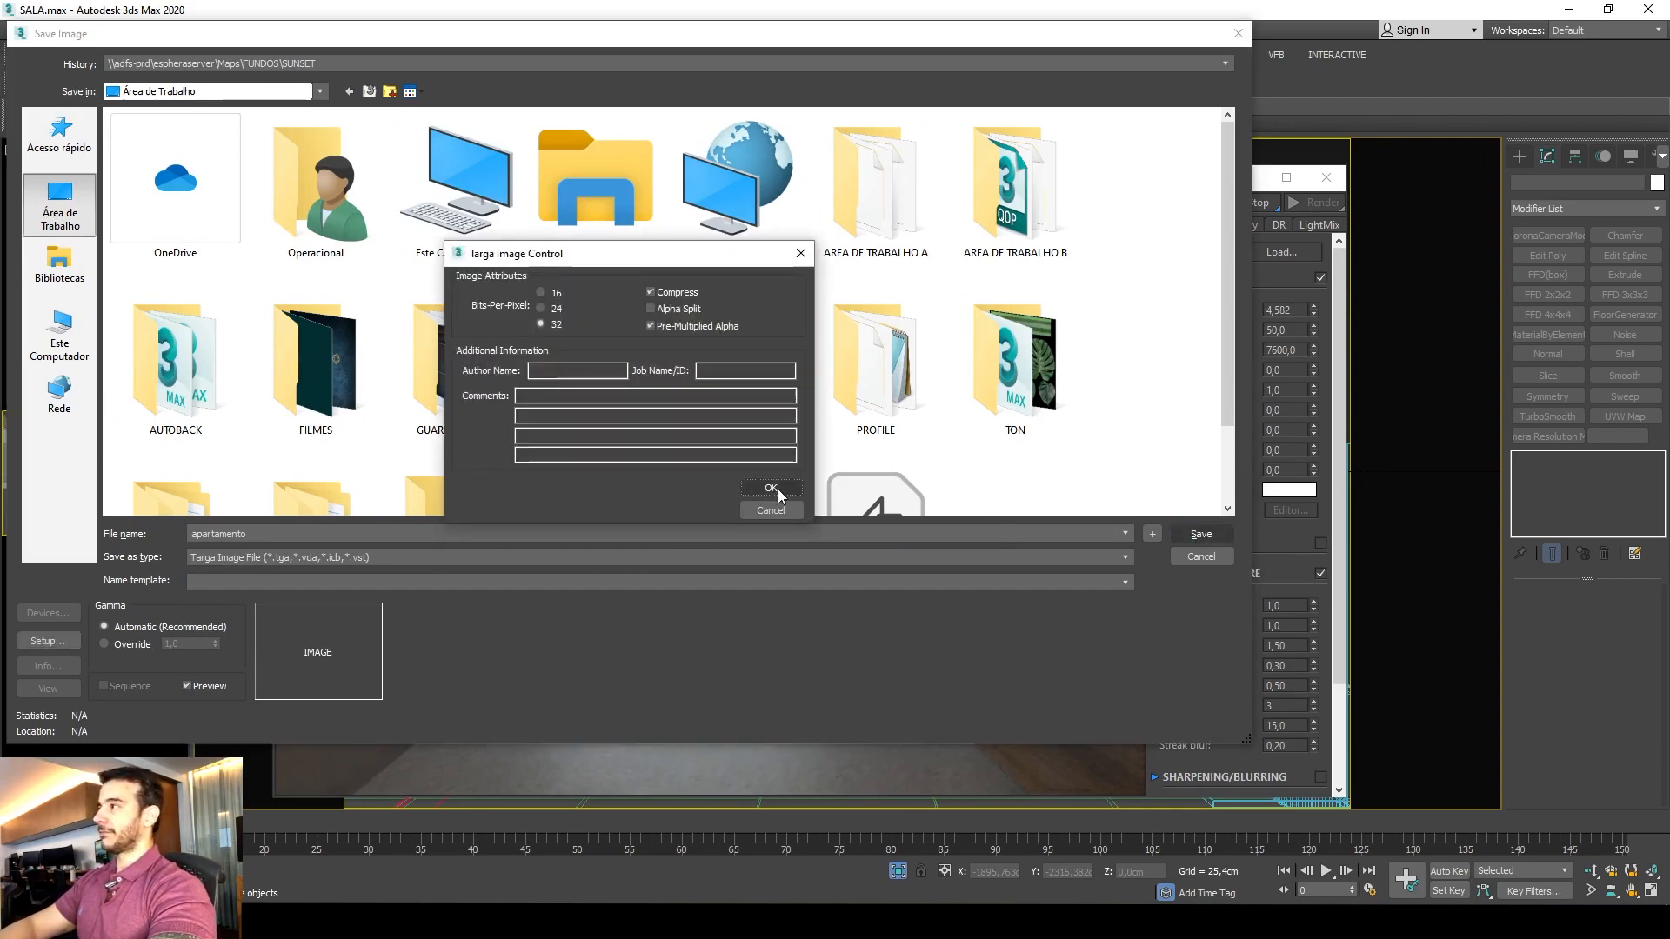
{"action": "left_click", "coordinate": [771, 488]}
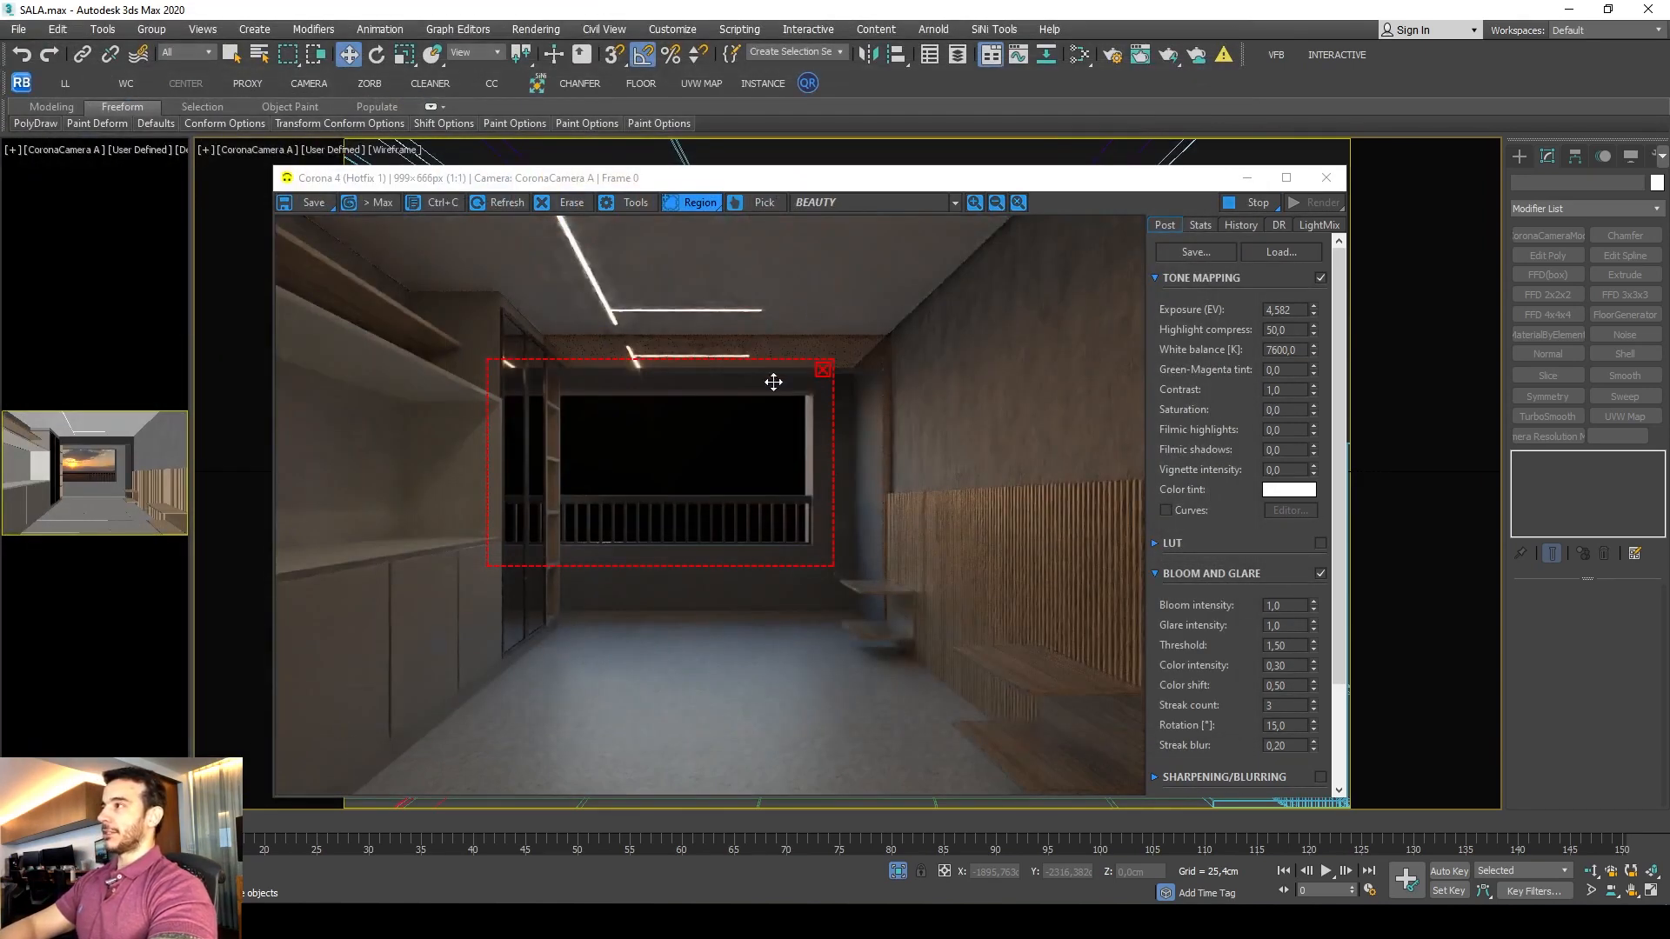
{"action": "left_click", "coordinate": [824, 372]}
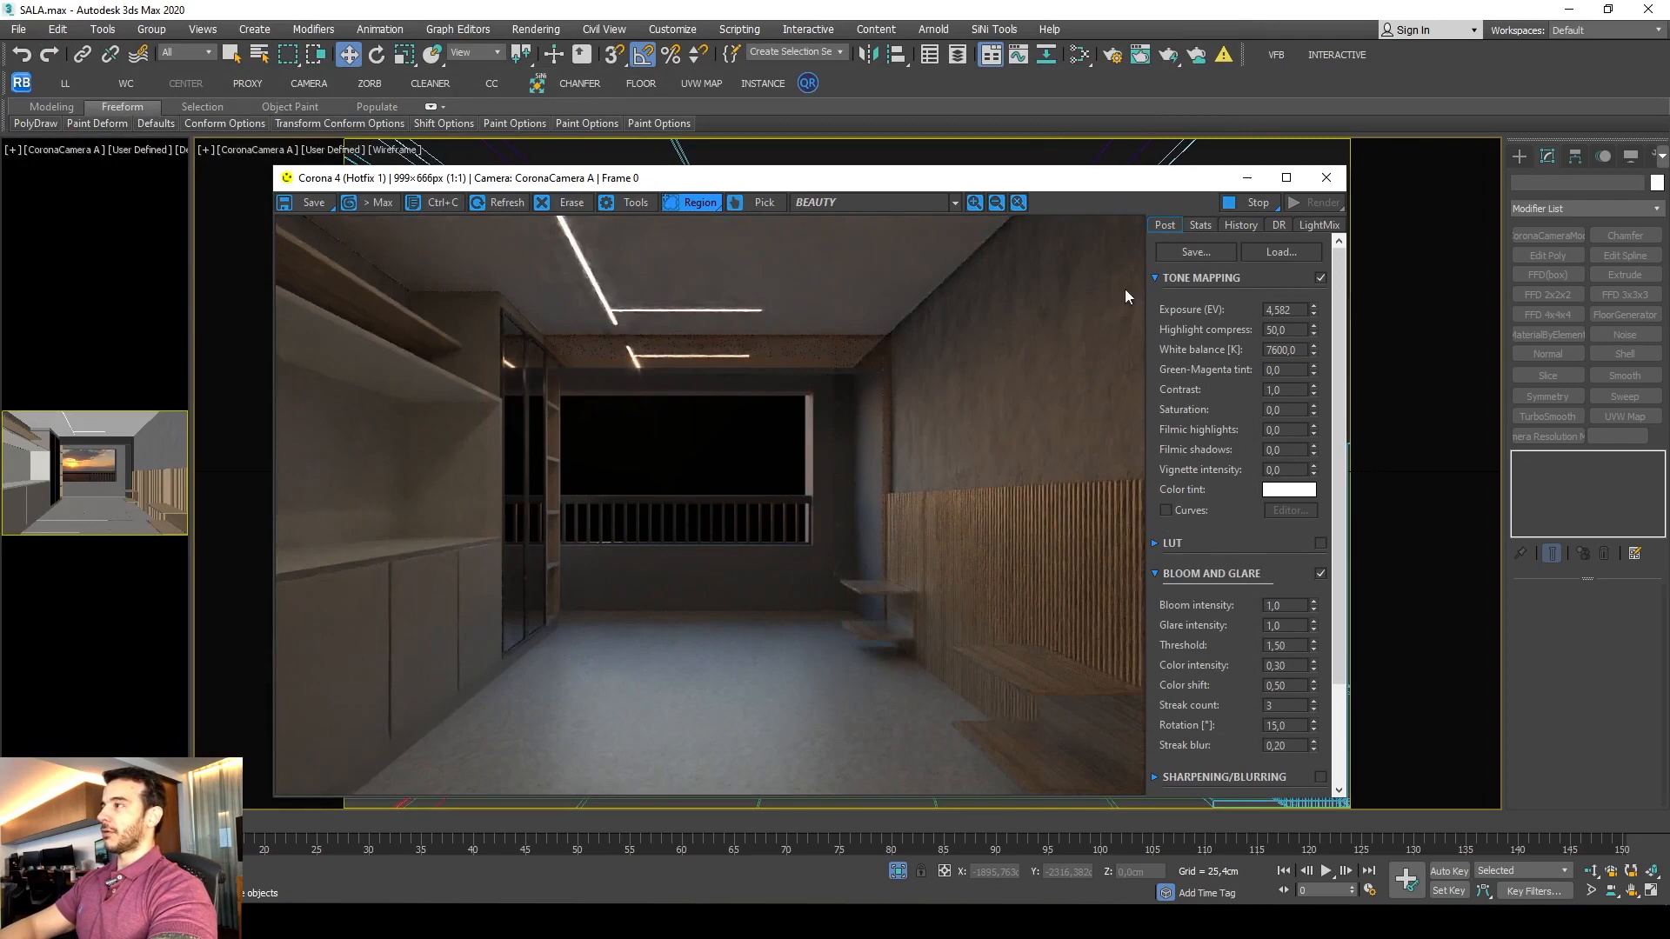
Minimize the frame buffer, sort the desktop files by modification date and open apartamento.tga in Photoshop.
{"action": "left_click", "coordinate": [1245, 179]}
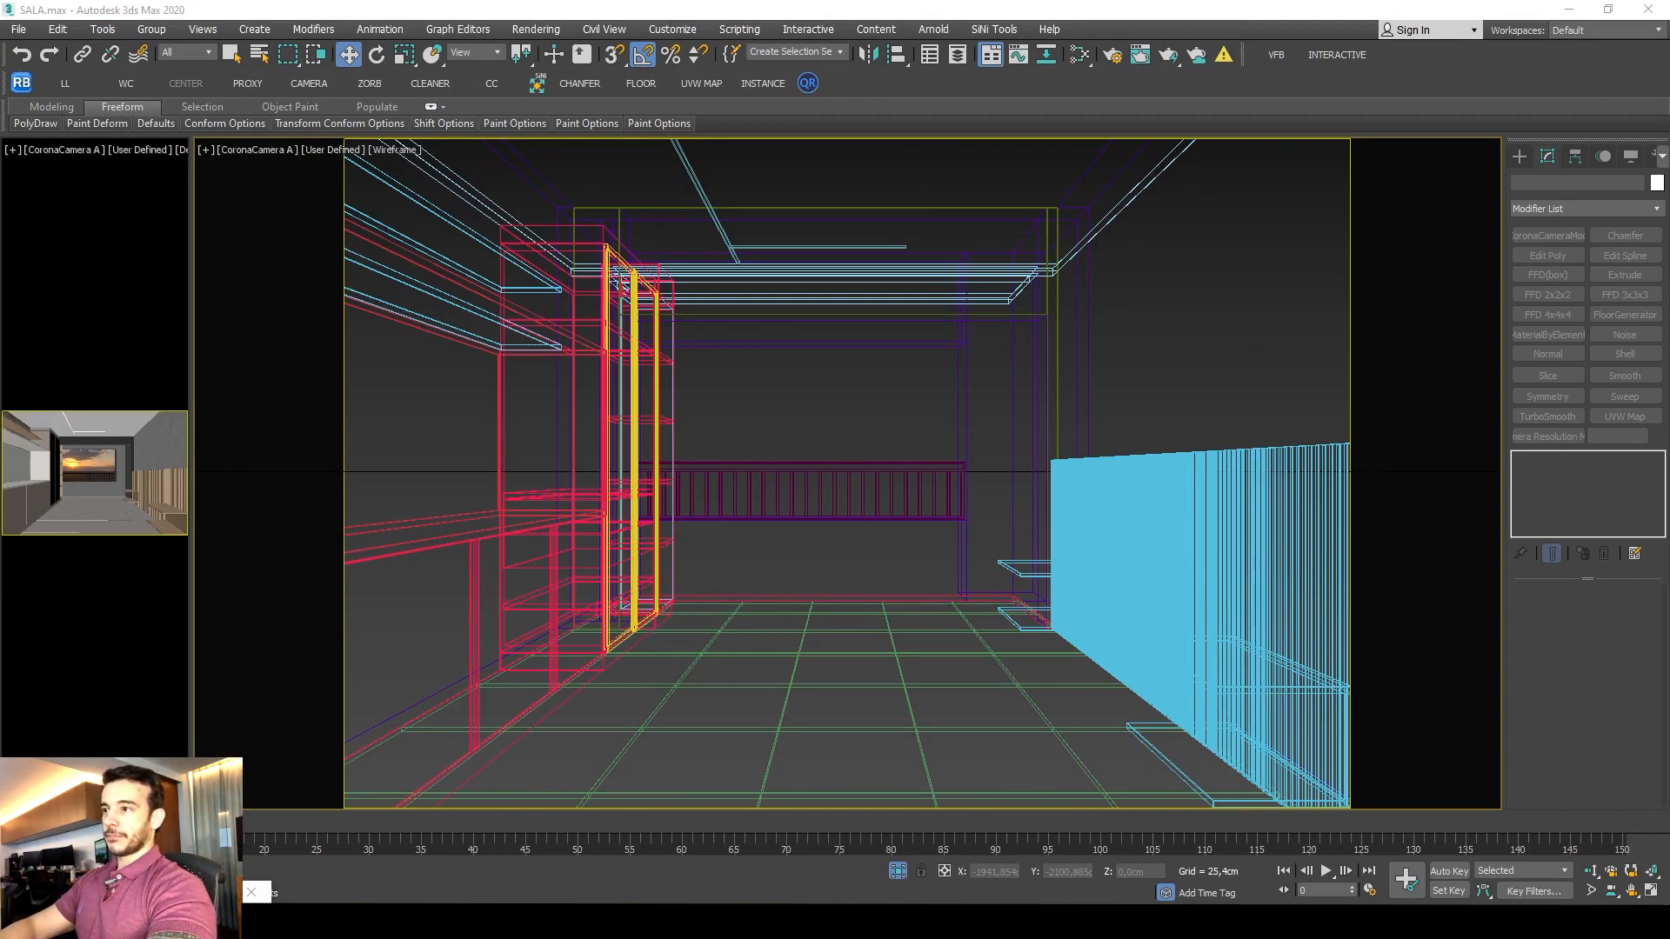
{"action": "left_click", "coordinate": [261, 922]}
{"action": "left_click", "coordinate": [530, 174]}
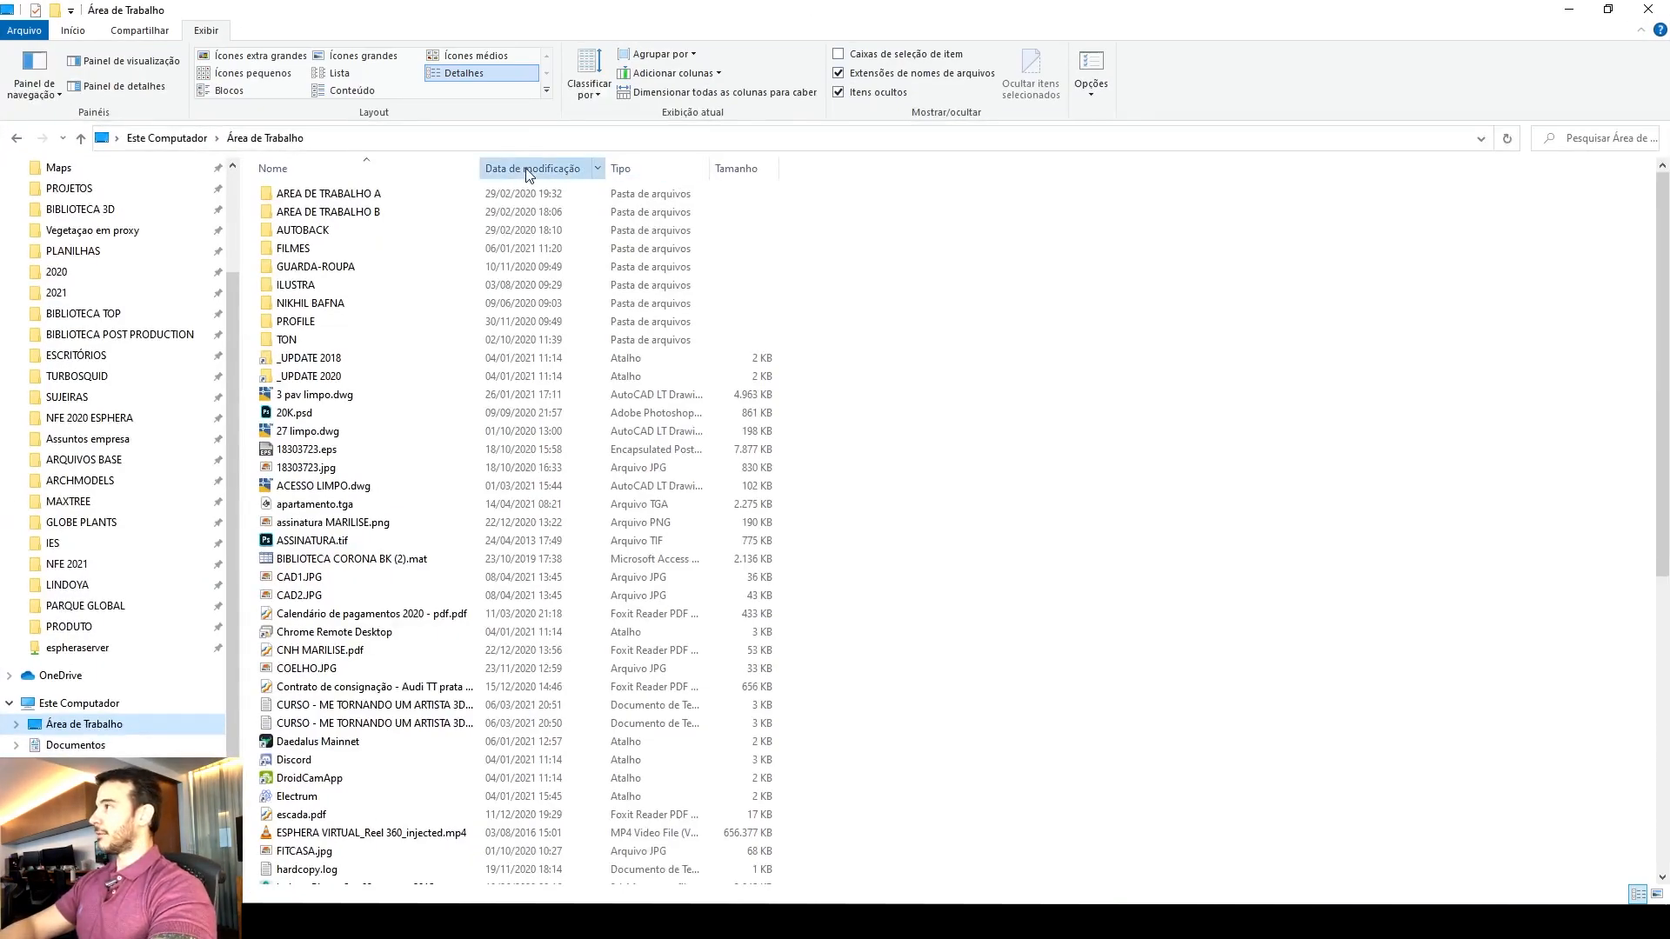
{"action": "left_click", "coordinate": [294, 200]}
{"action": "left_click_drag", "start_coordinate": [294, 200], "coordinate": [735, 483]}
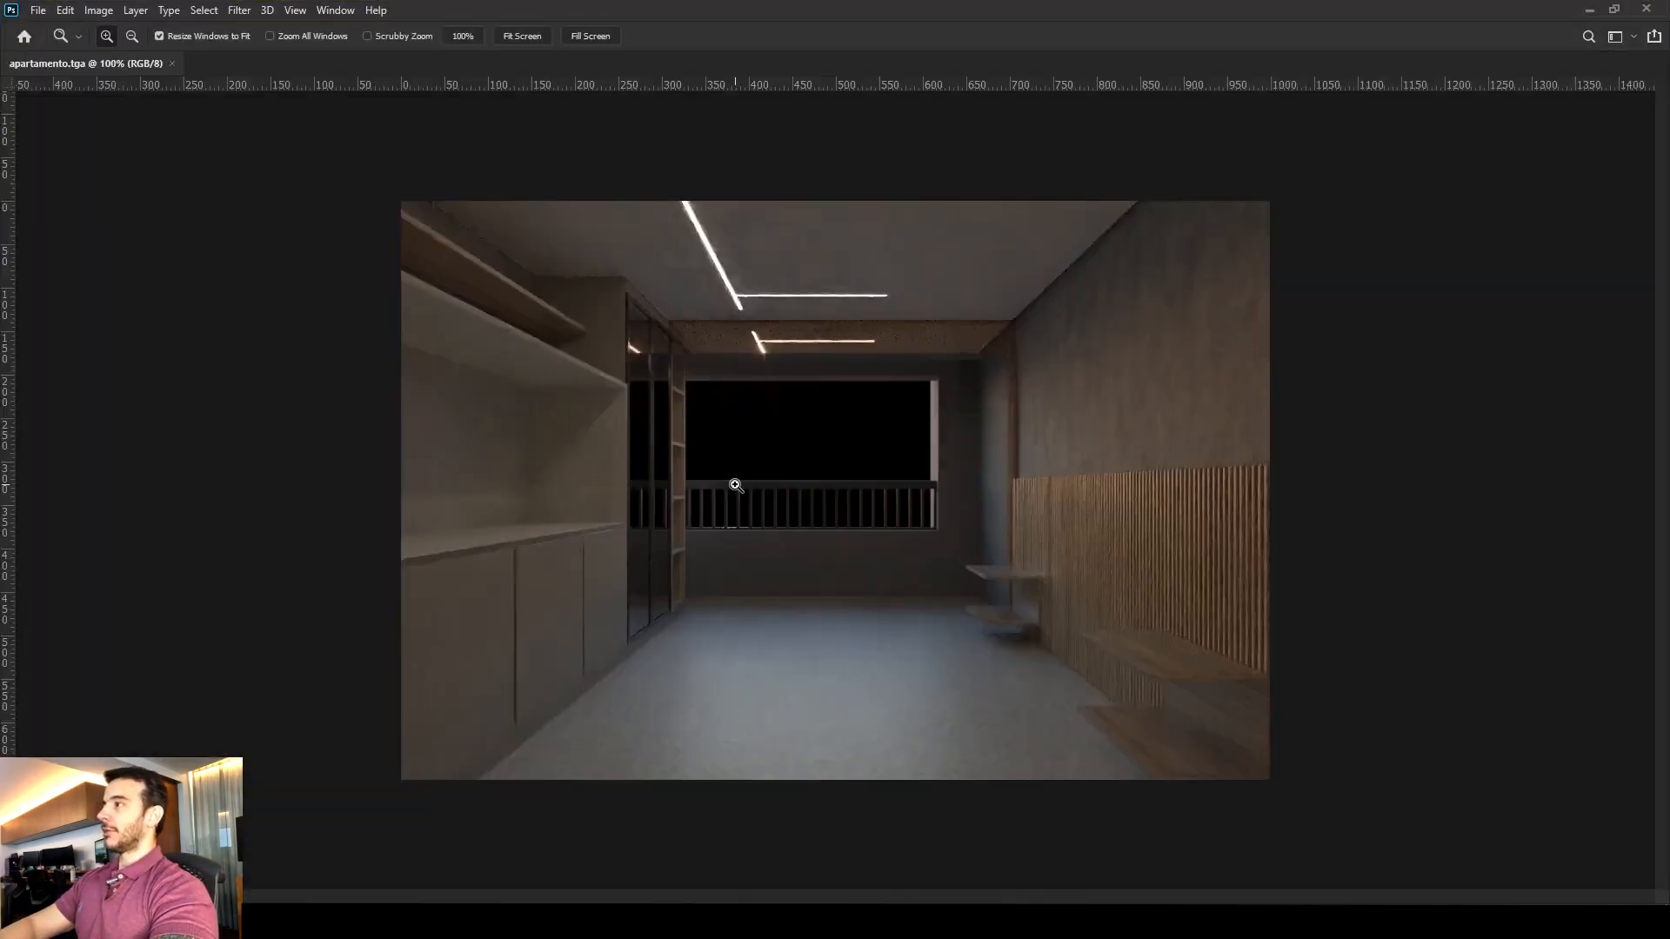
{"action": "right_click", "coordinate": [721, 432]}
{"action": "left_click", "coordinate": [740, 457]}
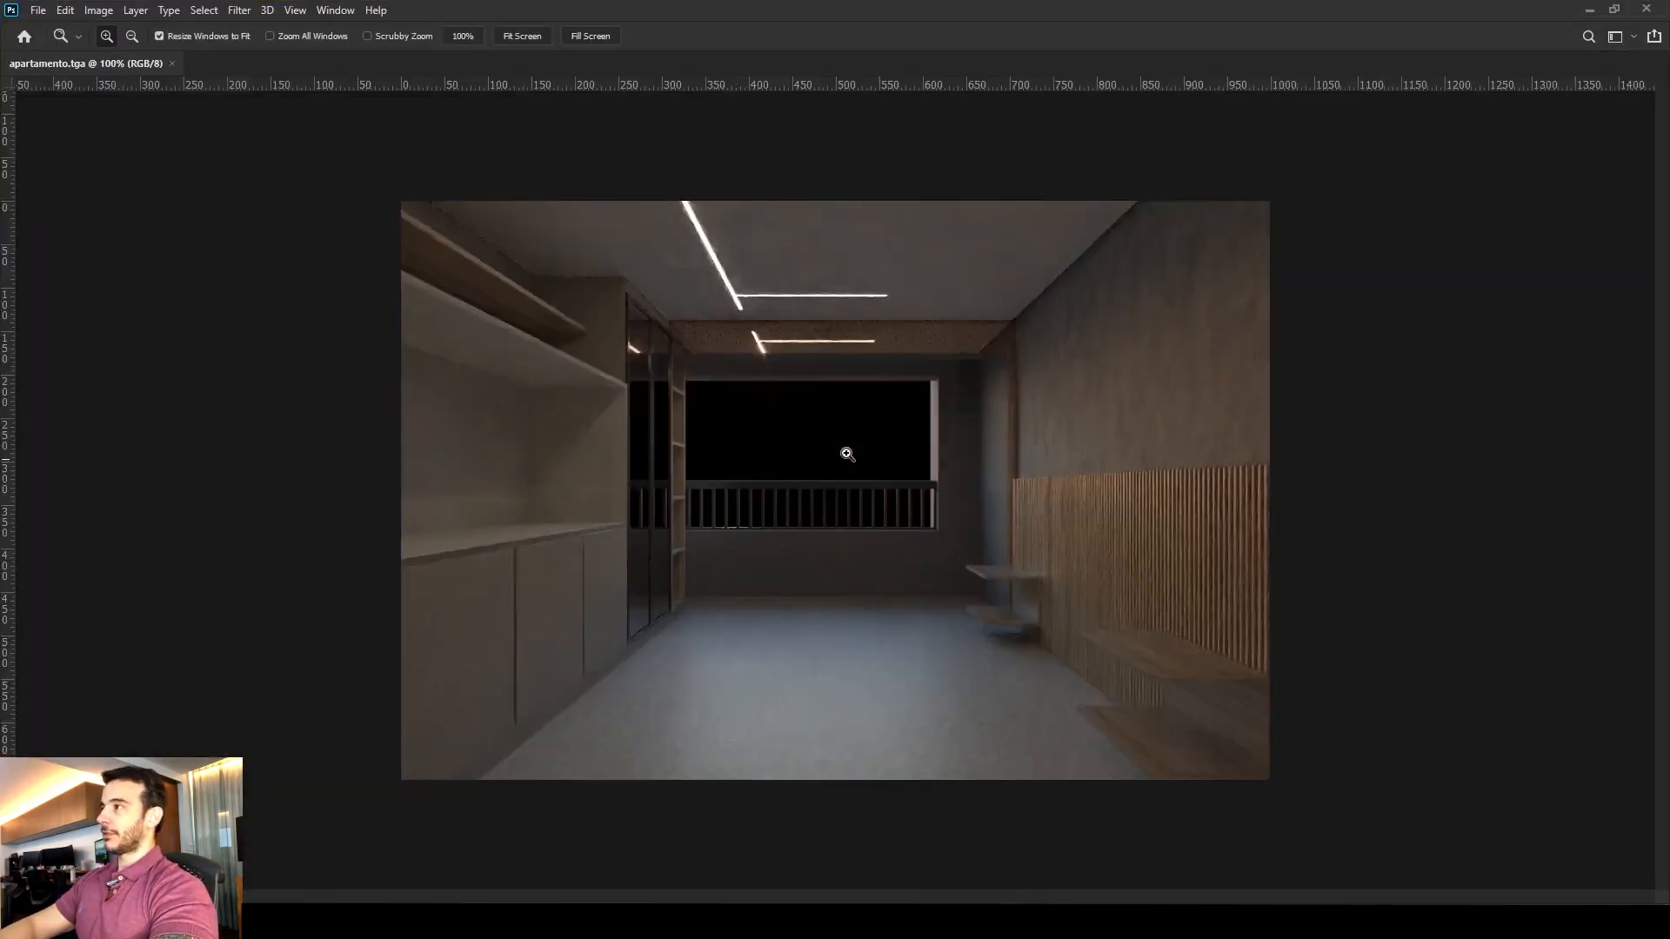
Examine the render's window opening, railing and cabinet glass up close, and fit the whole image back on screen.
{"action": "left_click", "coordinate": [756, 431]}
{"action": "left_click_drag", "start_coordinate": [850, 525], "coordinate": [728, 675]}
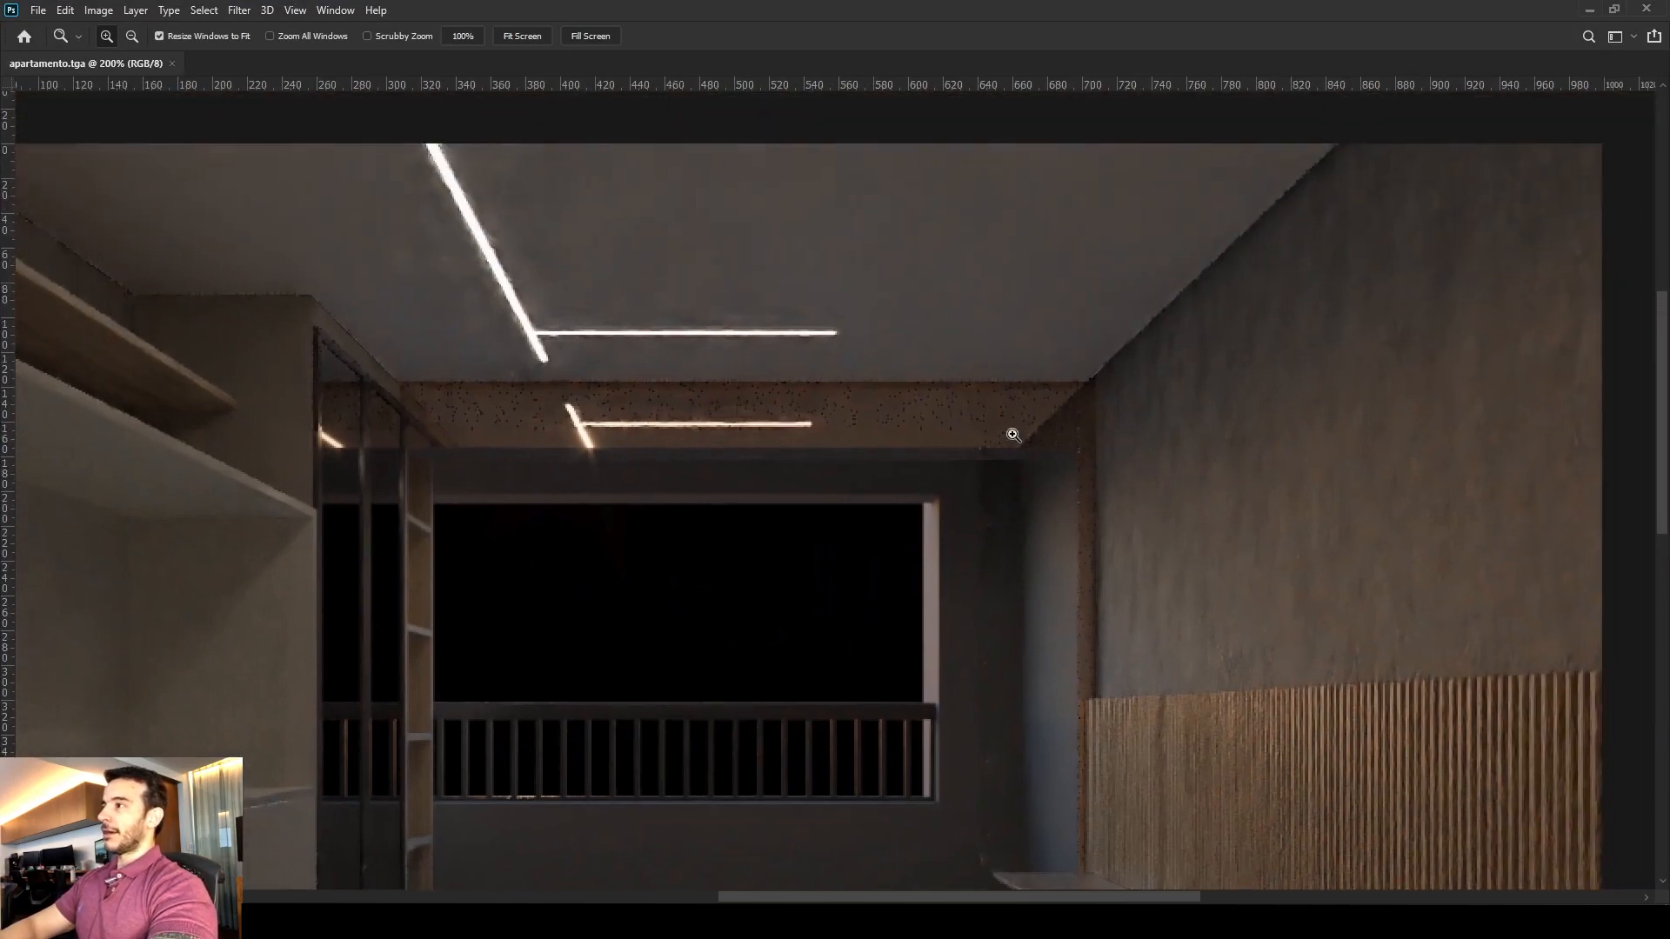
{"action": "left_click_drag", "start_coordinate": [684, 522], "coordinate": [780, 282]}
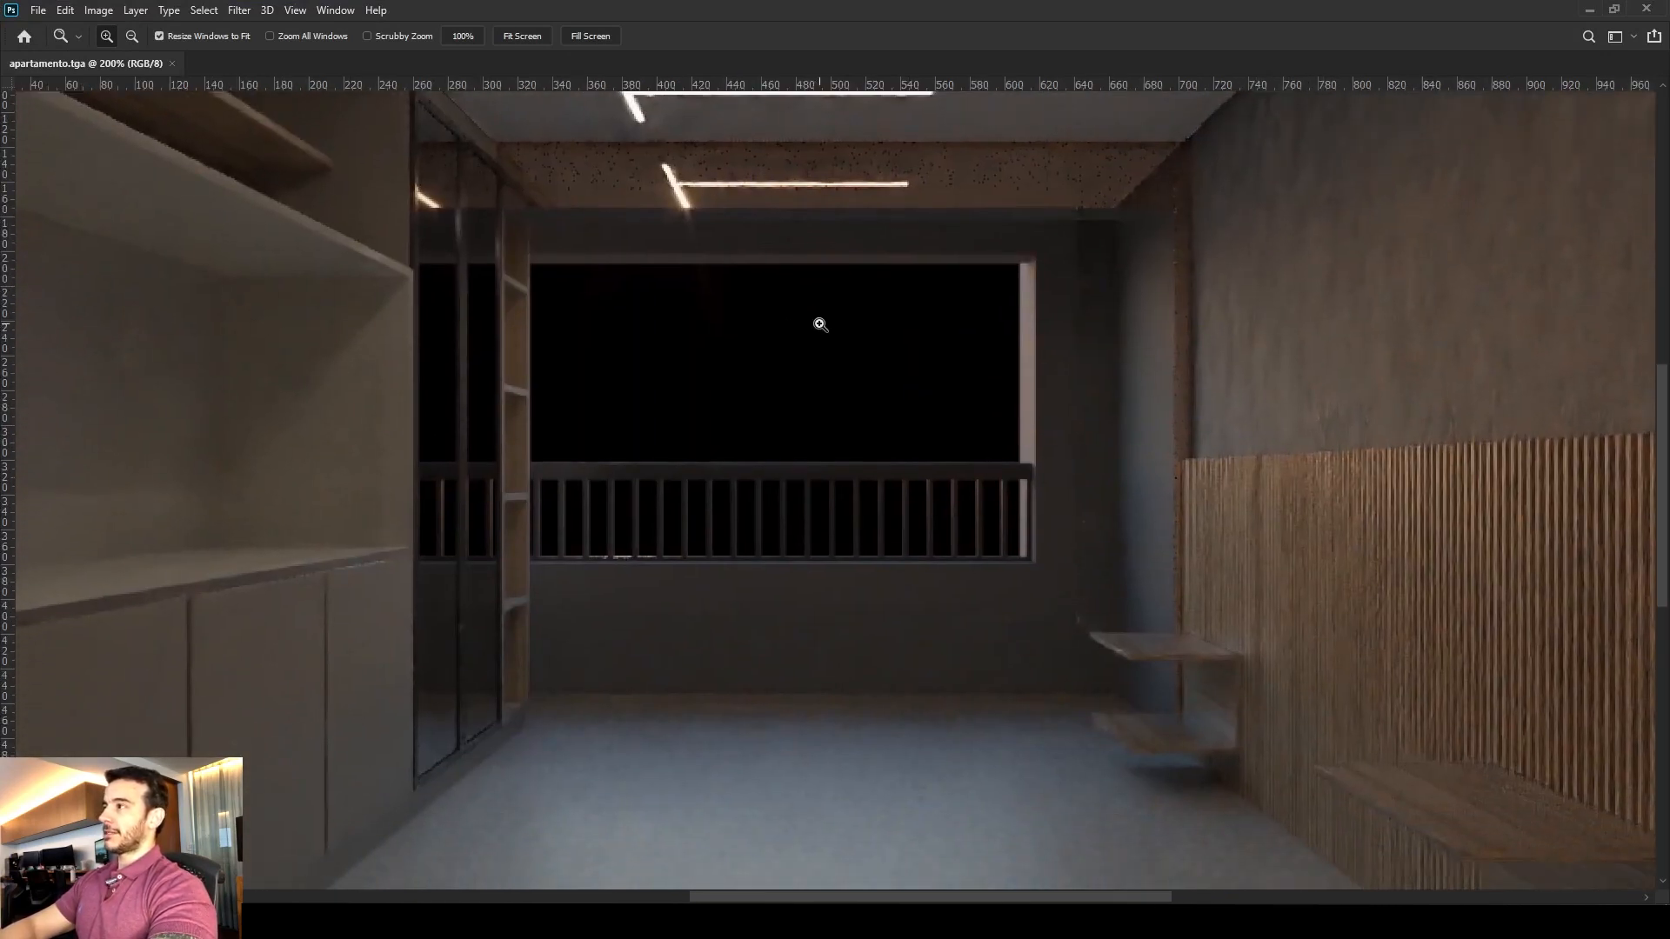
{"action": "right_click", "coordinate": [820, 324]}
{"action": "left_click", "coordinate": [855, 338]}
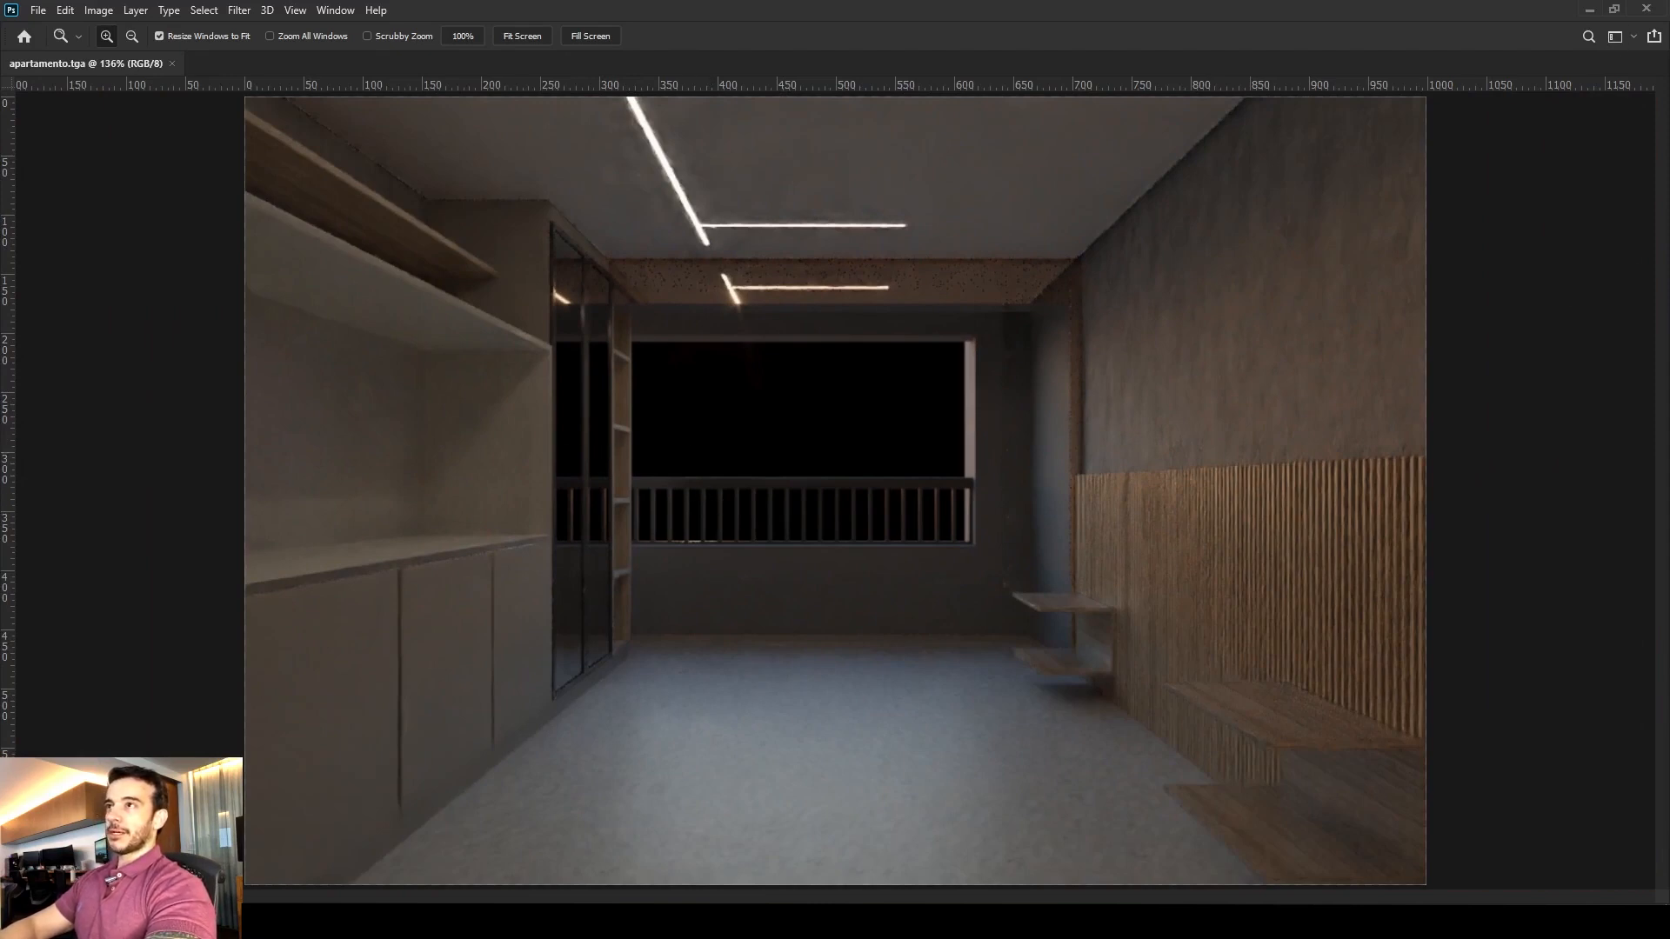
Show the layers and tools, inspect the render's Alpha 1 channel on its own and restore the RGB composite view.
{"action": "key", "text": "F7"}
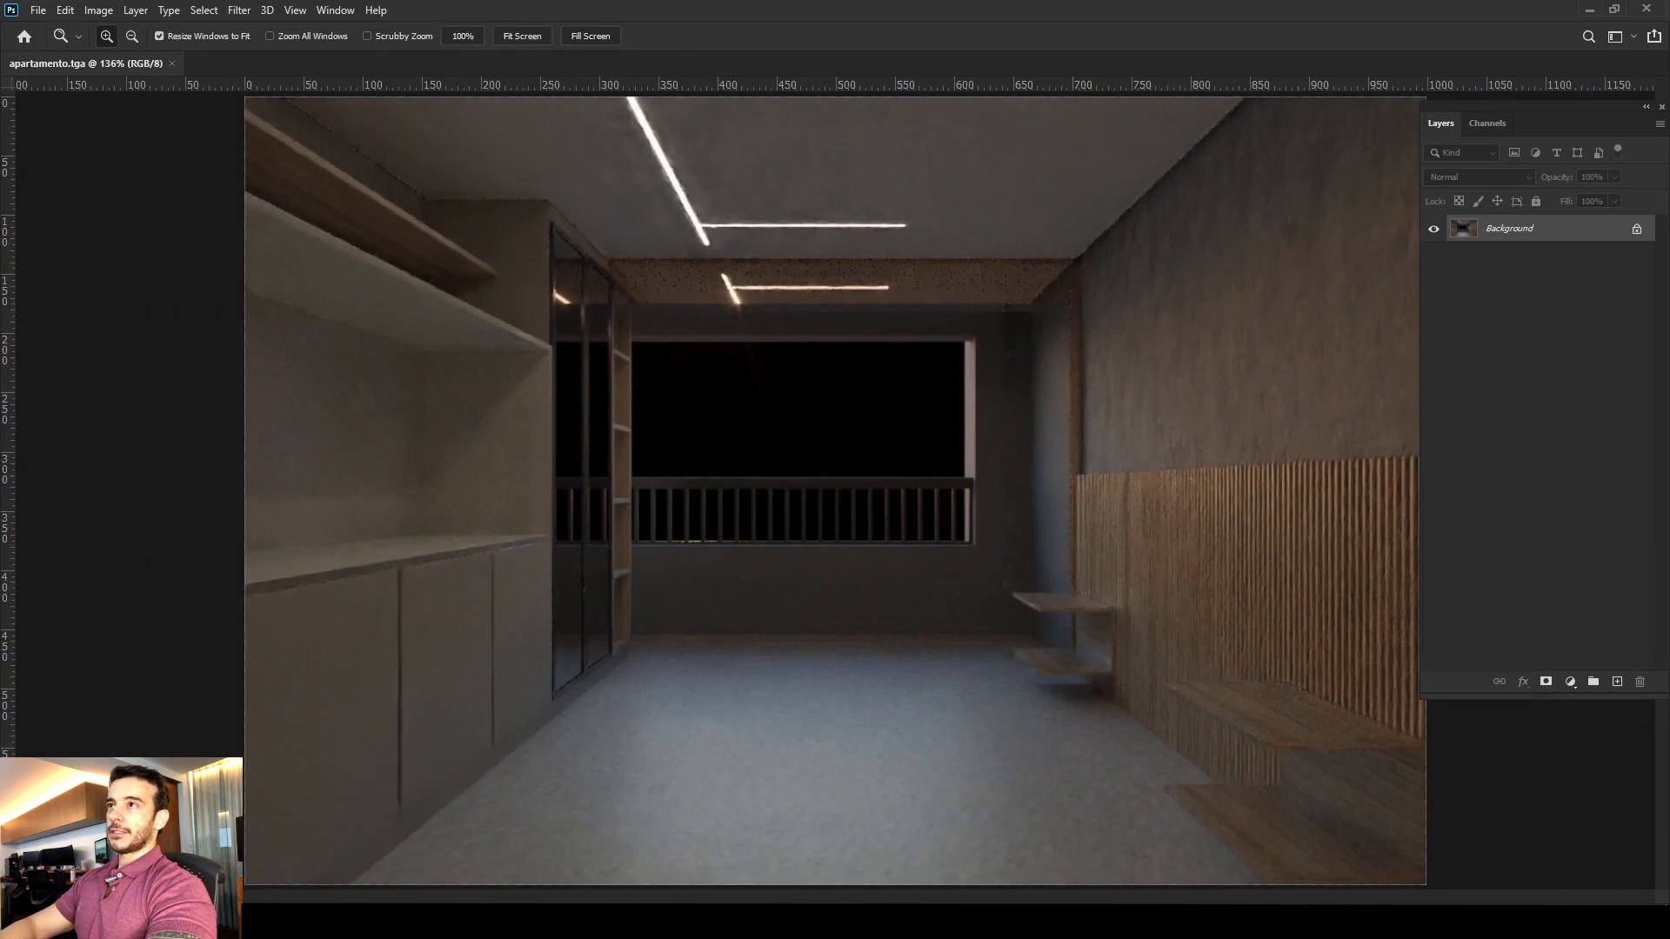
{"action": "left_click_drag", "start_coordinate": [1669, 276], "coordinate": [1401, 117]}
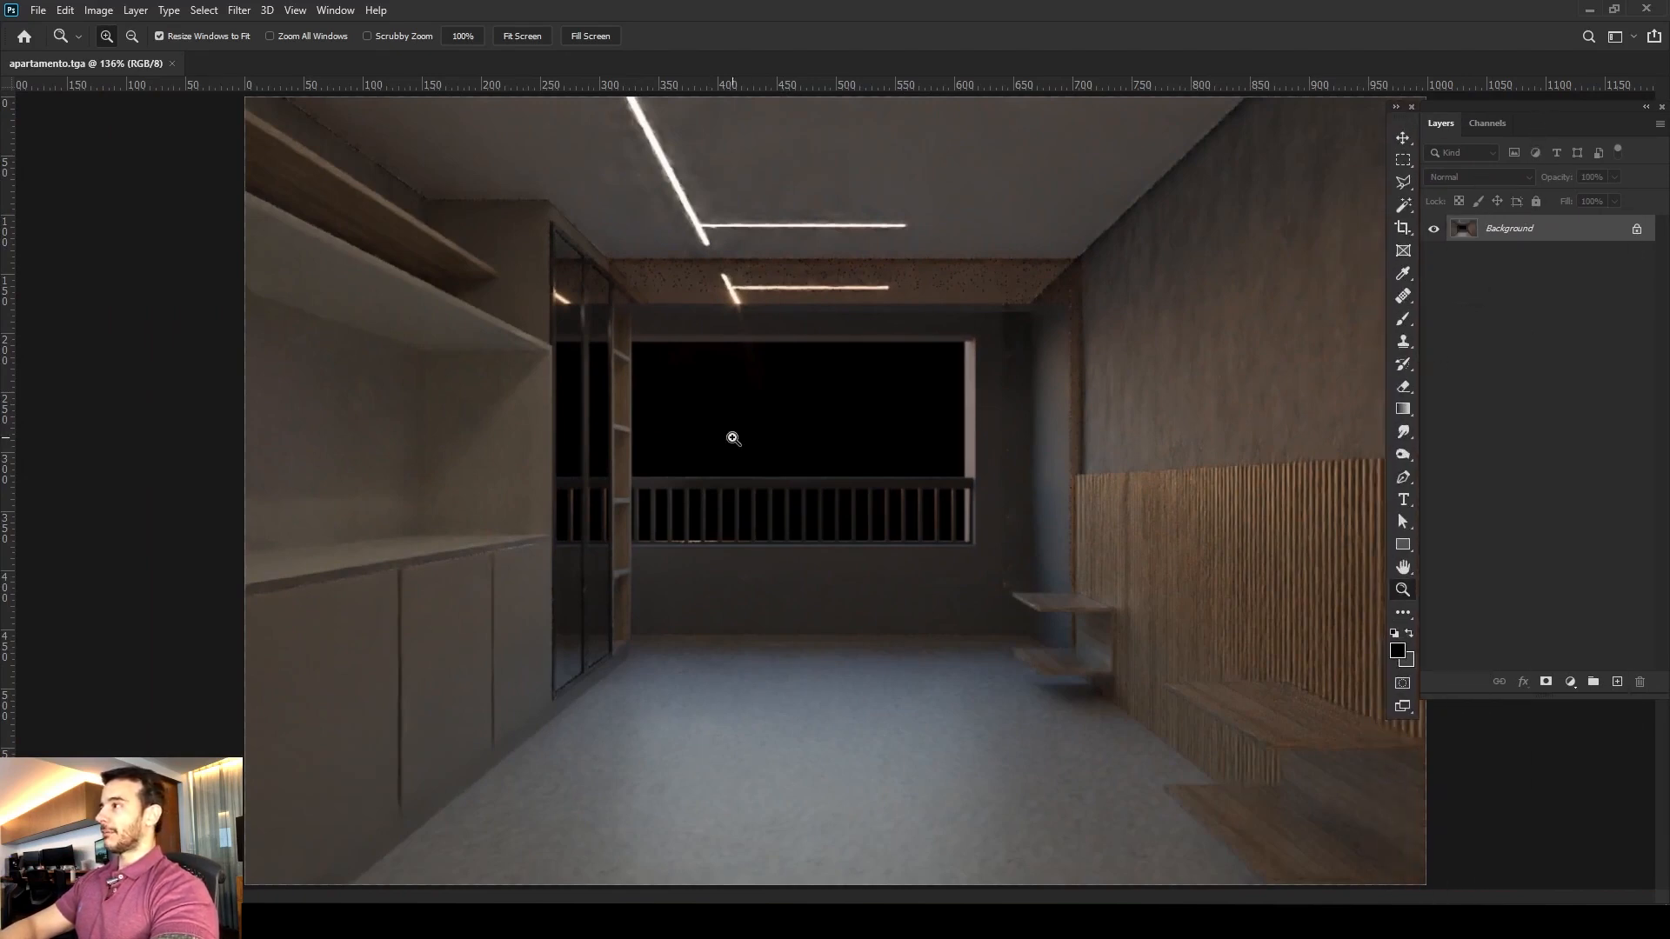
{"action": "left_click", "coordinate": [1487, 125]}
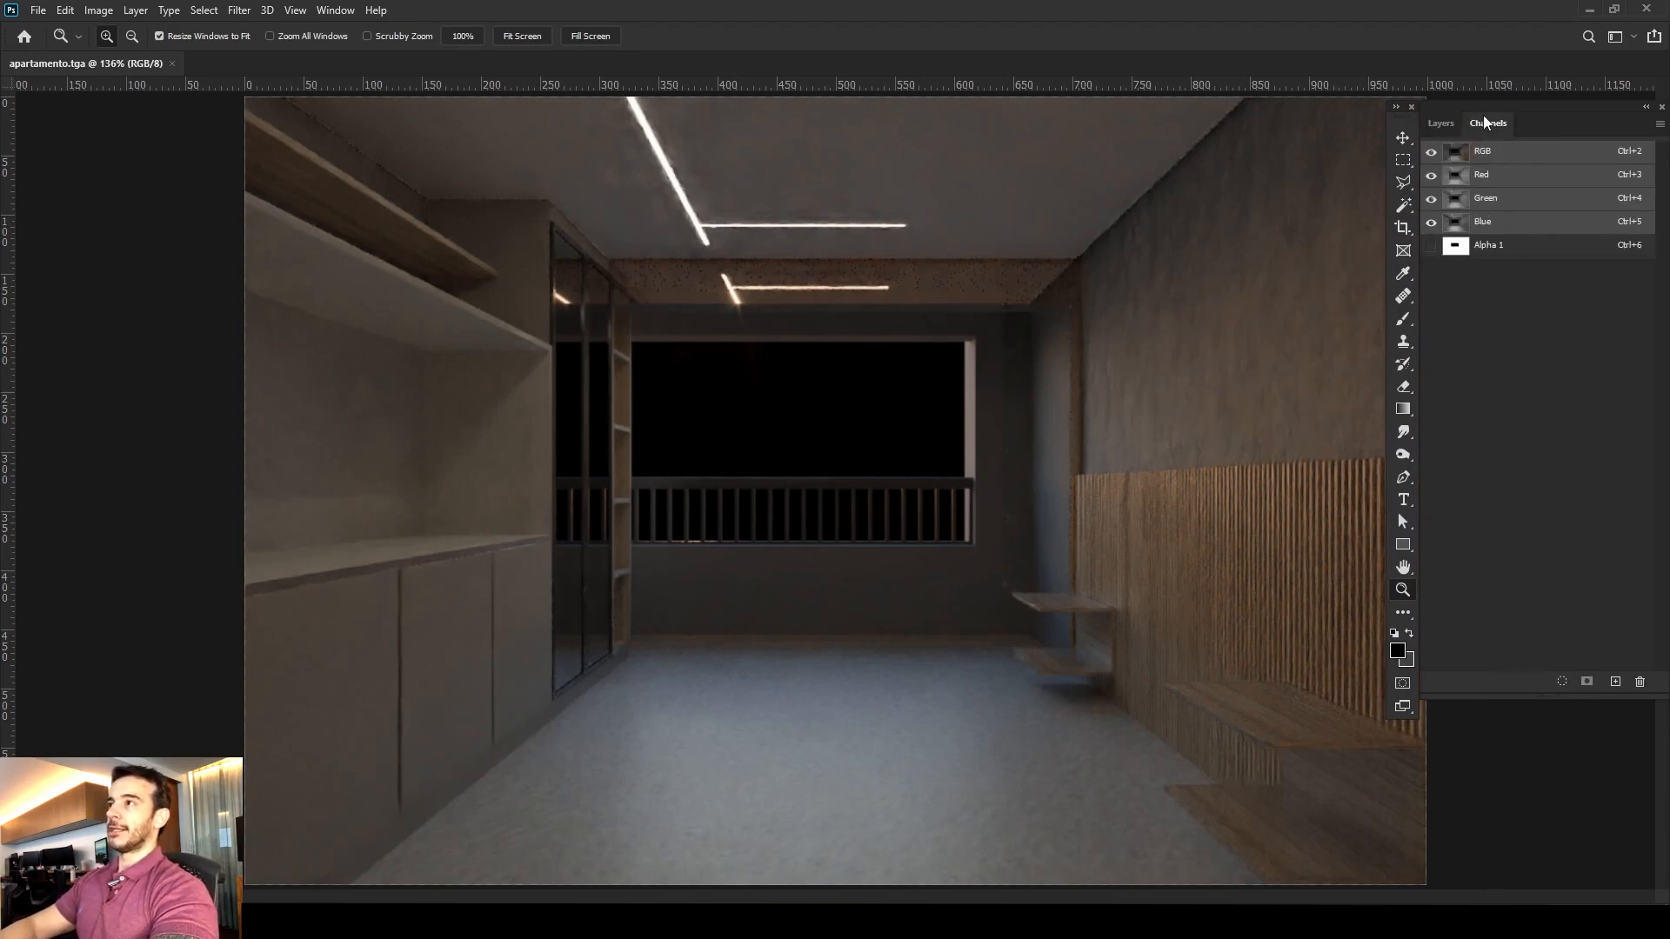
{"action": "left_click", "coordinate": [1524, 252]}
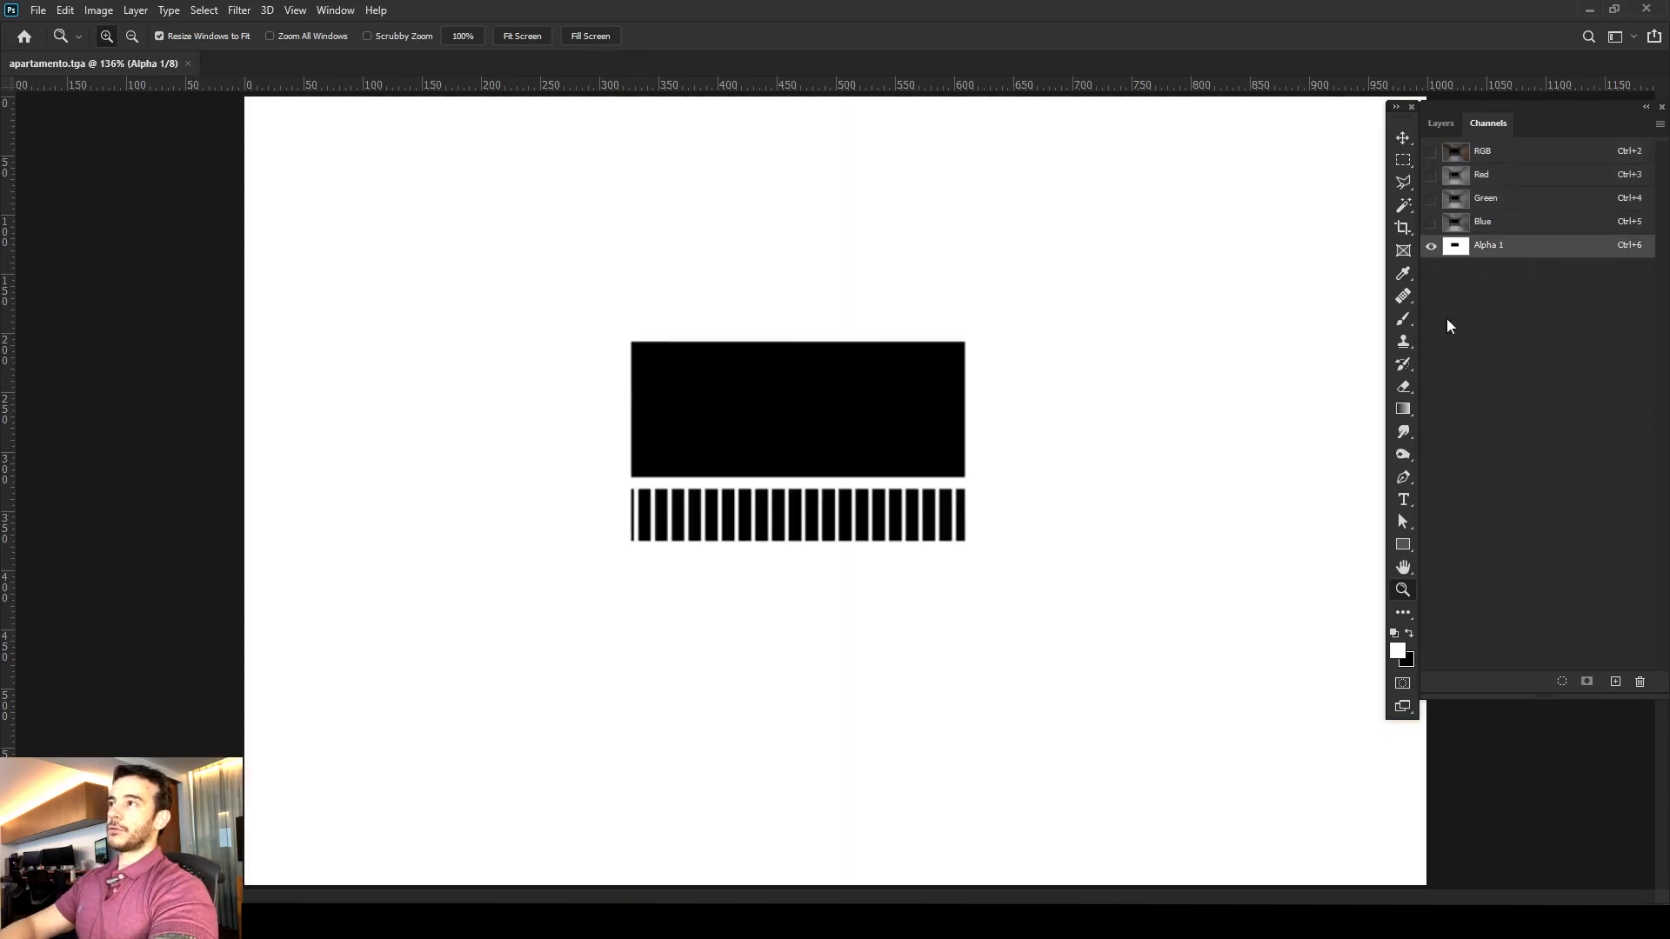
{"action": "left_click", "coordinate": [1508, 154]}
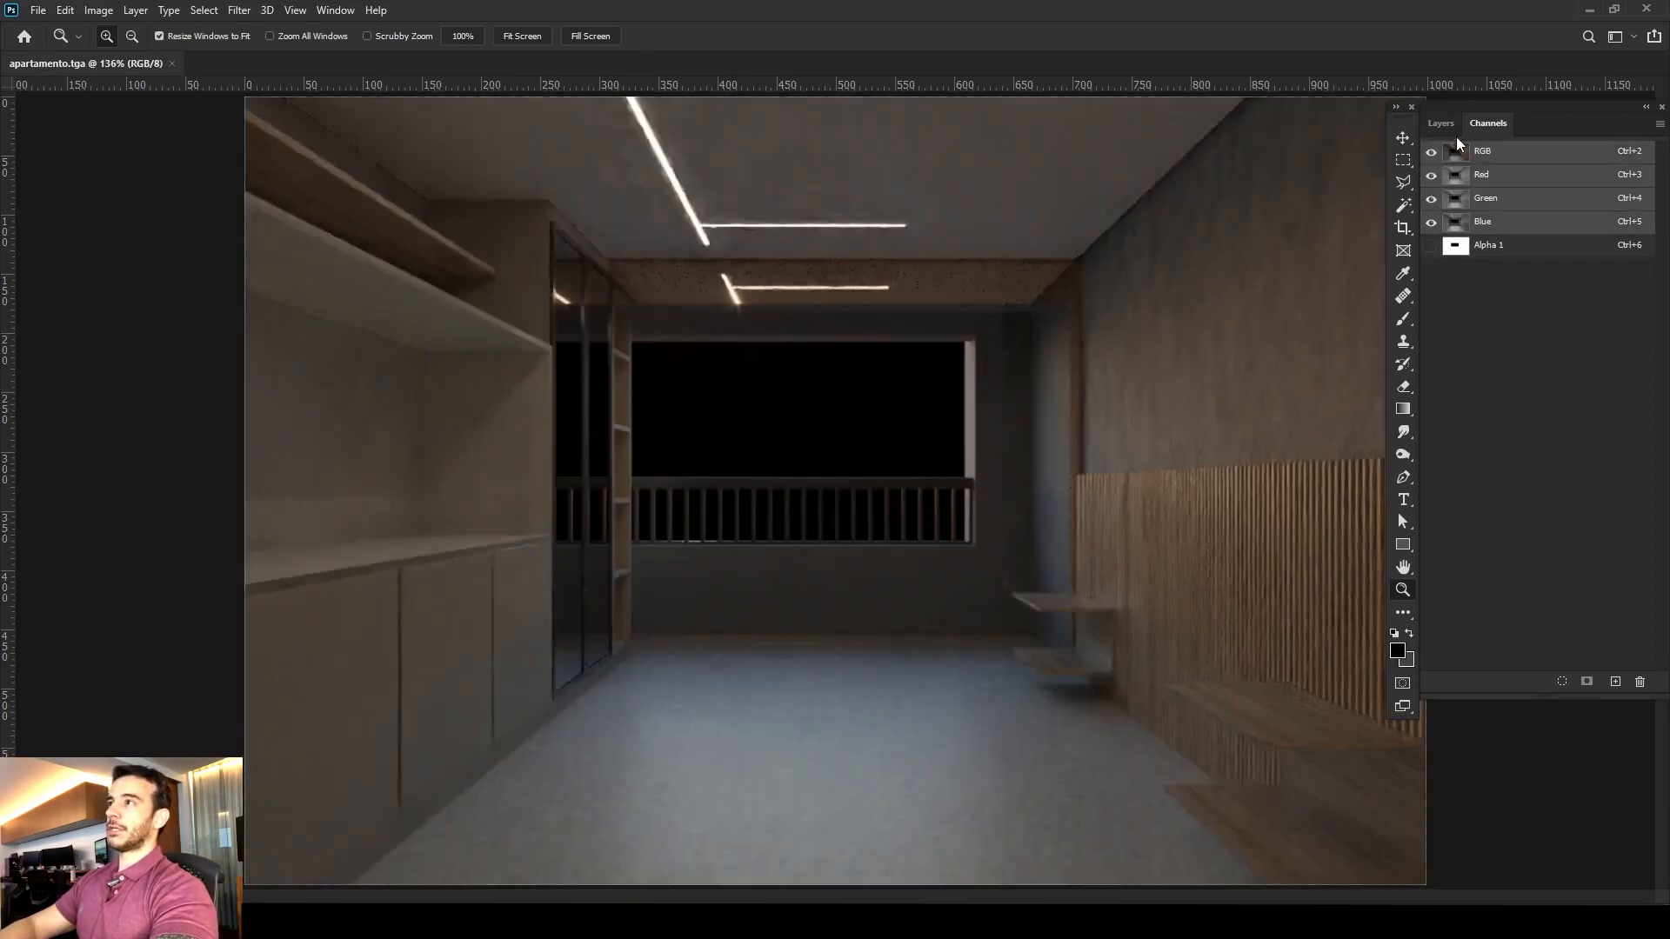
{"action": "left_click", "coordinate": [1440, 122]}
{"action": "left_click", "coordinate": [1488, 124]}
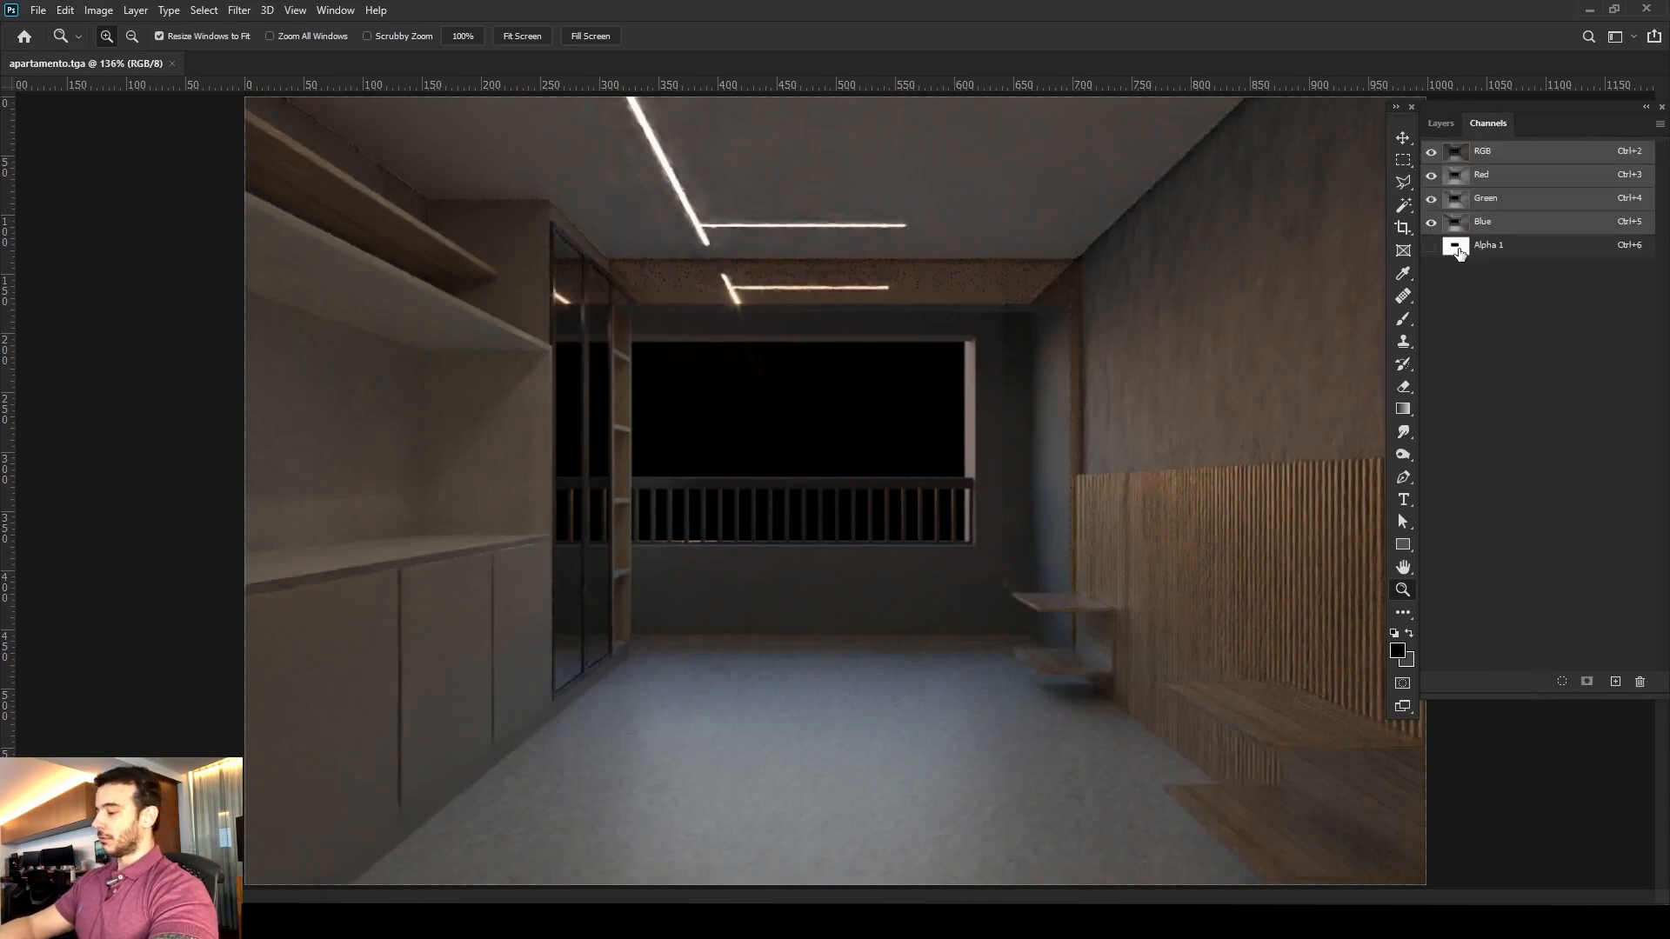
Load the Alpha 1 channel as a selection and mask the Background layer with it, cutting out the window opening.
{"action": "left_click", "coordinate": [1459, 249], "text": "ctrl"}
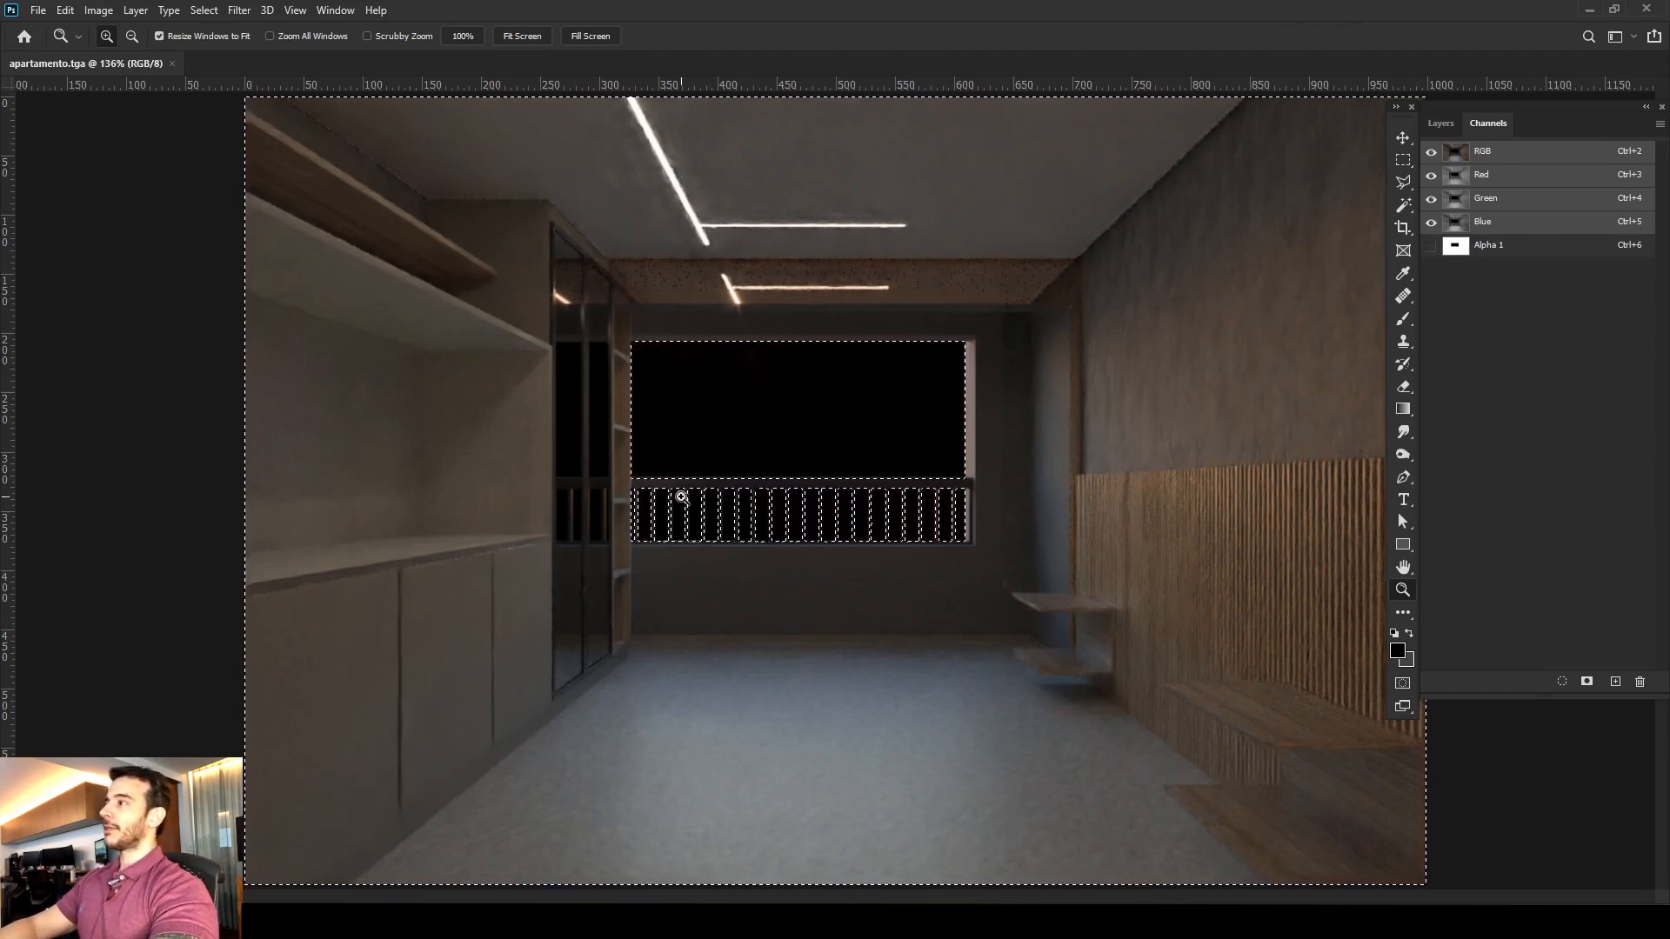
{"action": "key", "text": "ctrl+d"}
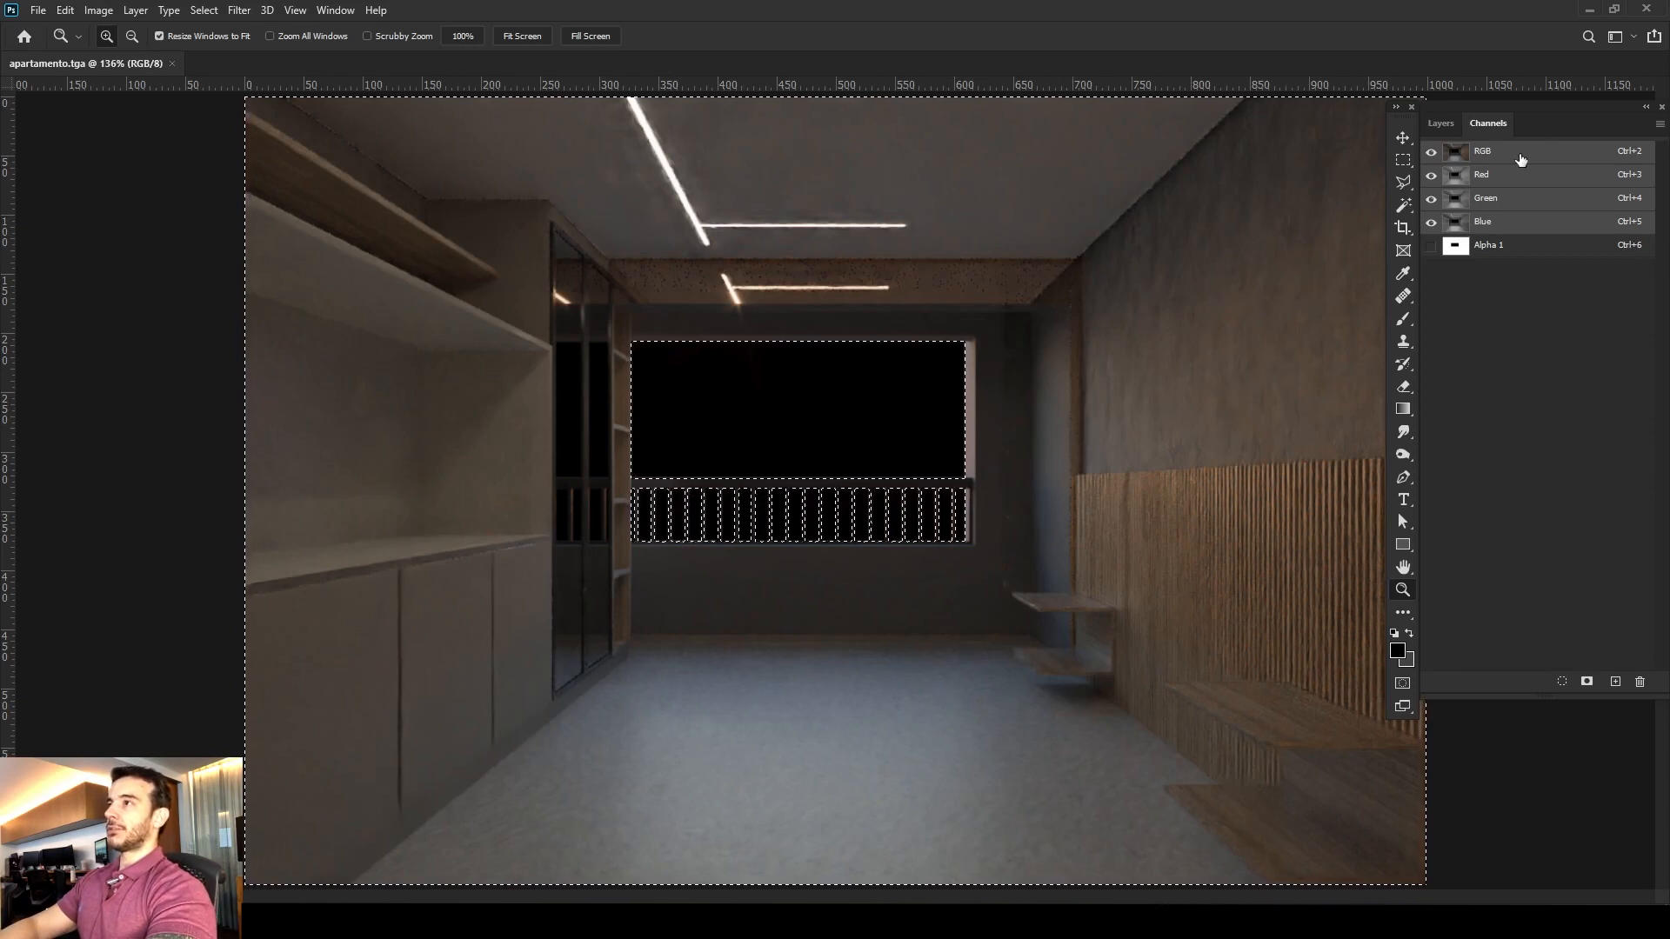
{"action": "left_click", "coordinate": [1442, 124]}
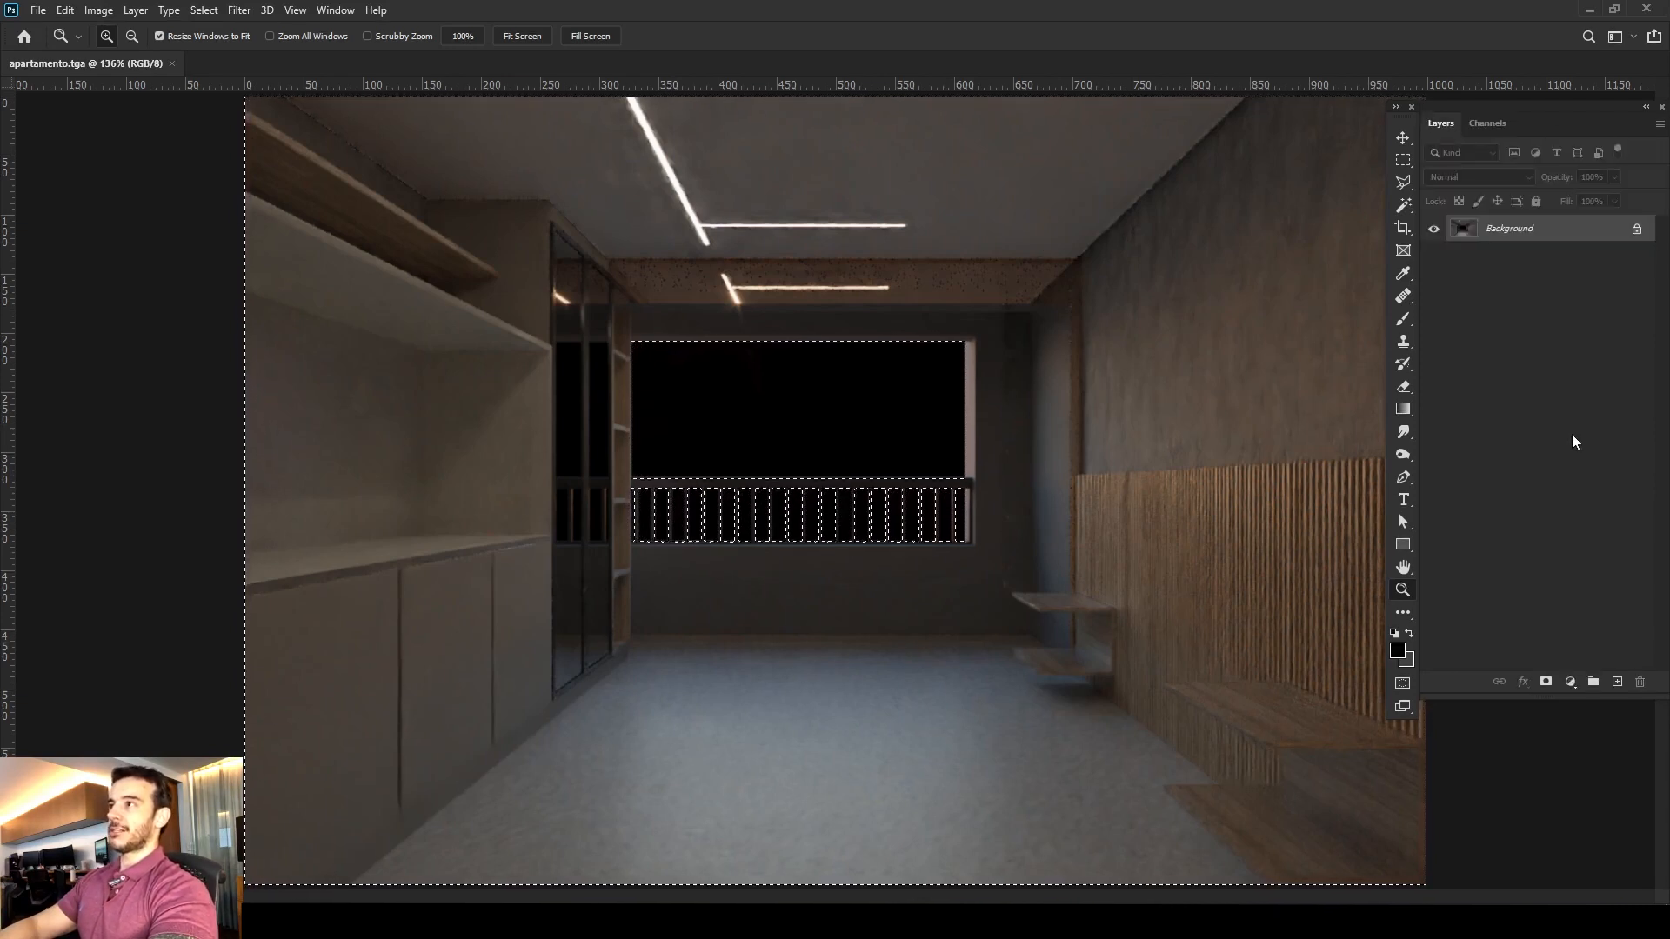
{"action": "left_click", "coordinate": [1547, 683]}
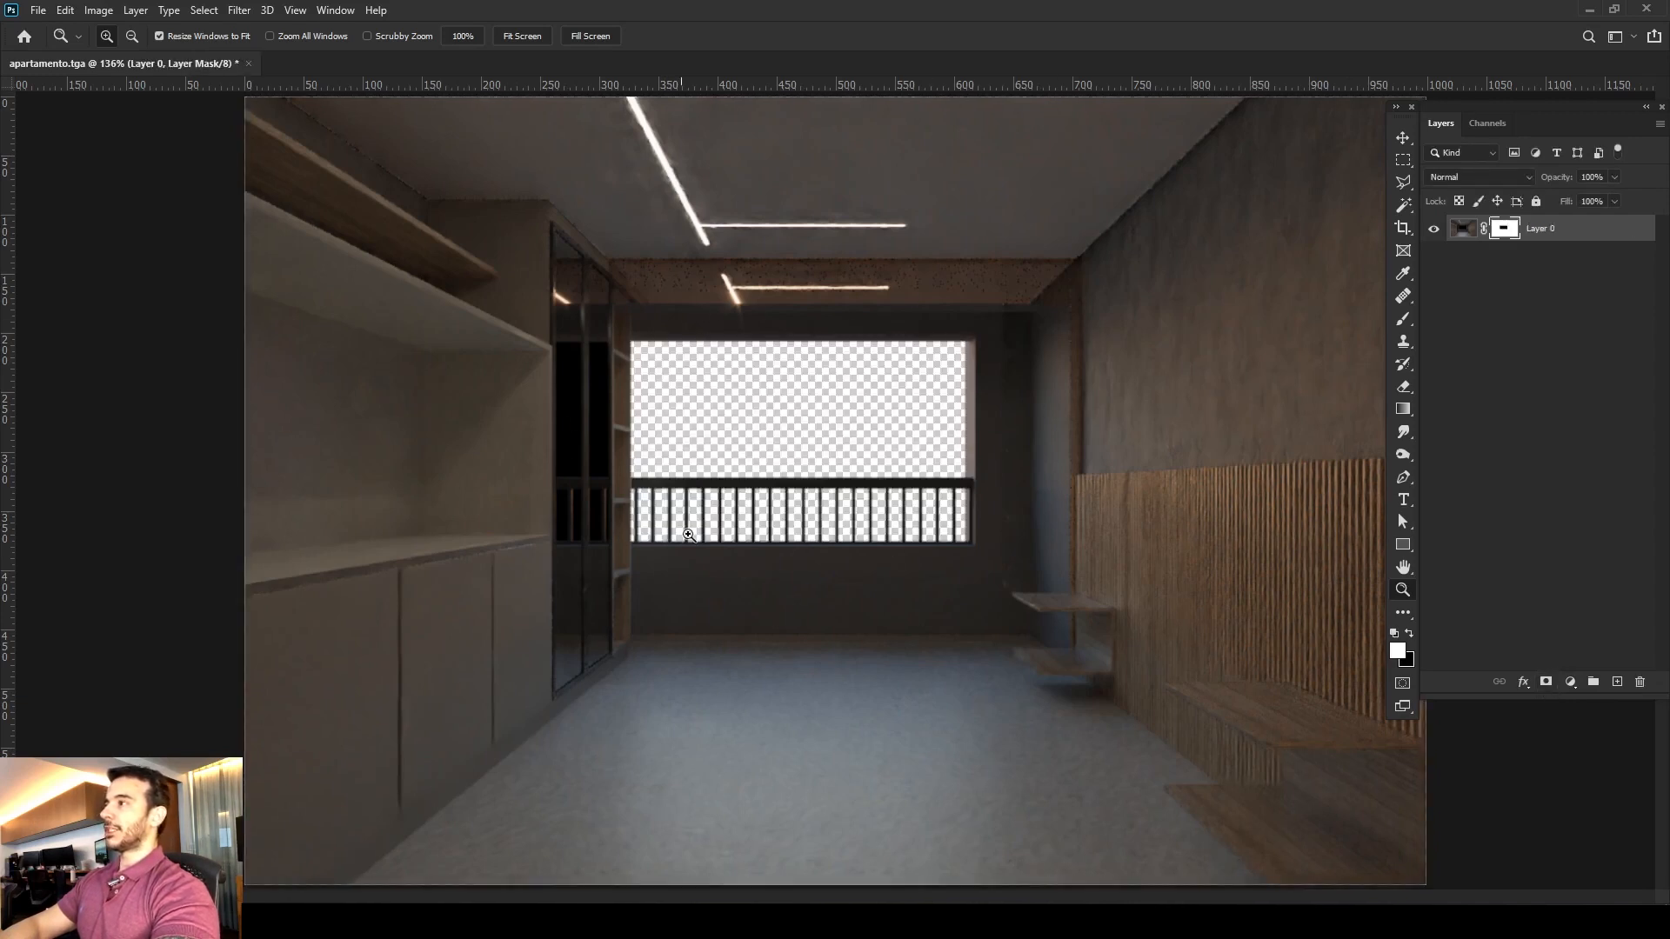
{"action": "left_click_drag", "start_coordinate": [1005, 299], "coordinate": [642, 593]}
{"action": "right_click", "coordinate": [747, 490]}
{"action": "left_click", "coordinate": [787, 499]}
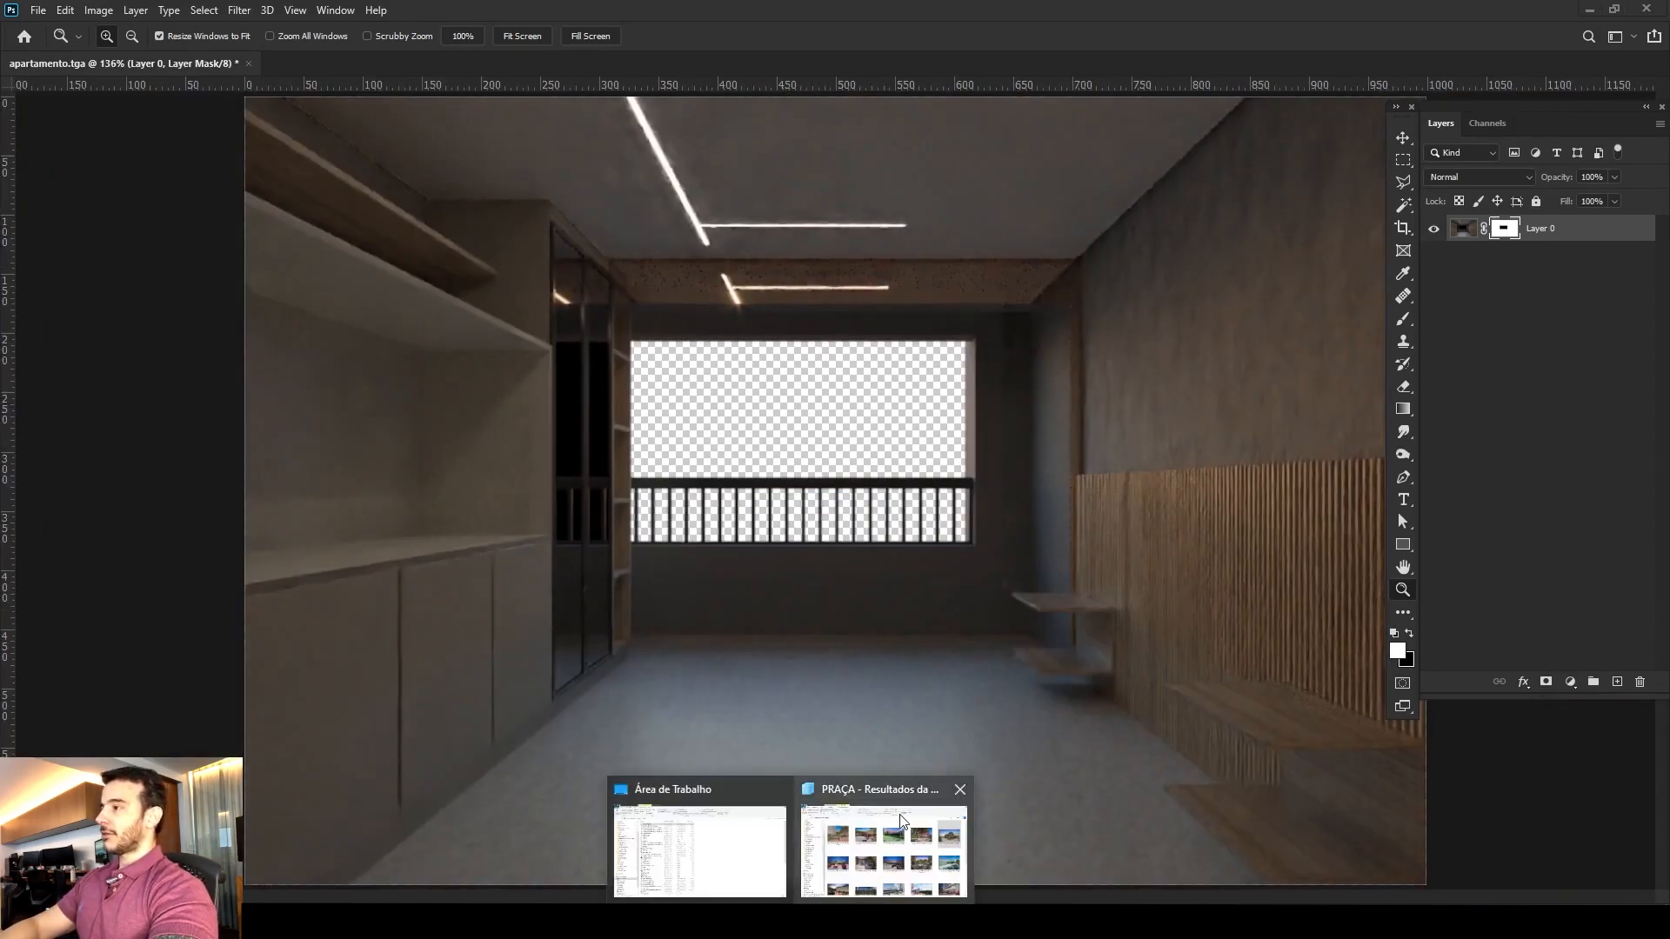
Place the BACKGROUND SUNSET image from the SUNSET folder in Maps > FUNDOS and move its layer beneath Layer 0.
{"action": "left_click", "coordinate": [691, 822]}
{"action": "scroll", "coordinate": [56, 261], "scroll_direction": "up", "scroll_amount": 3}
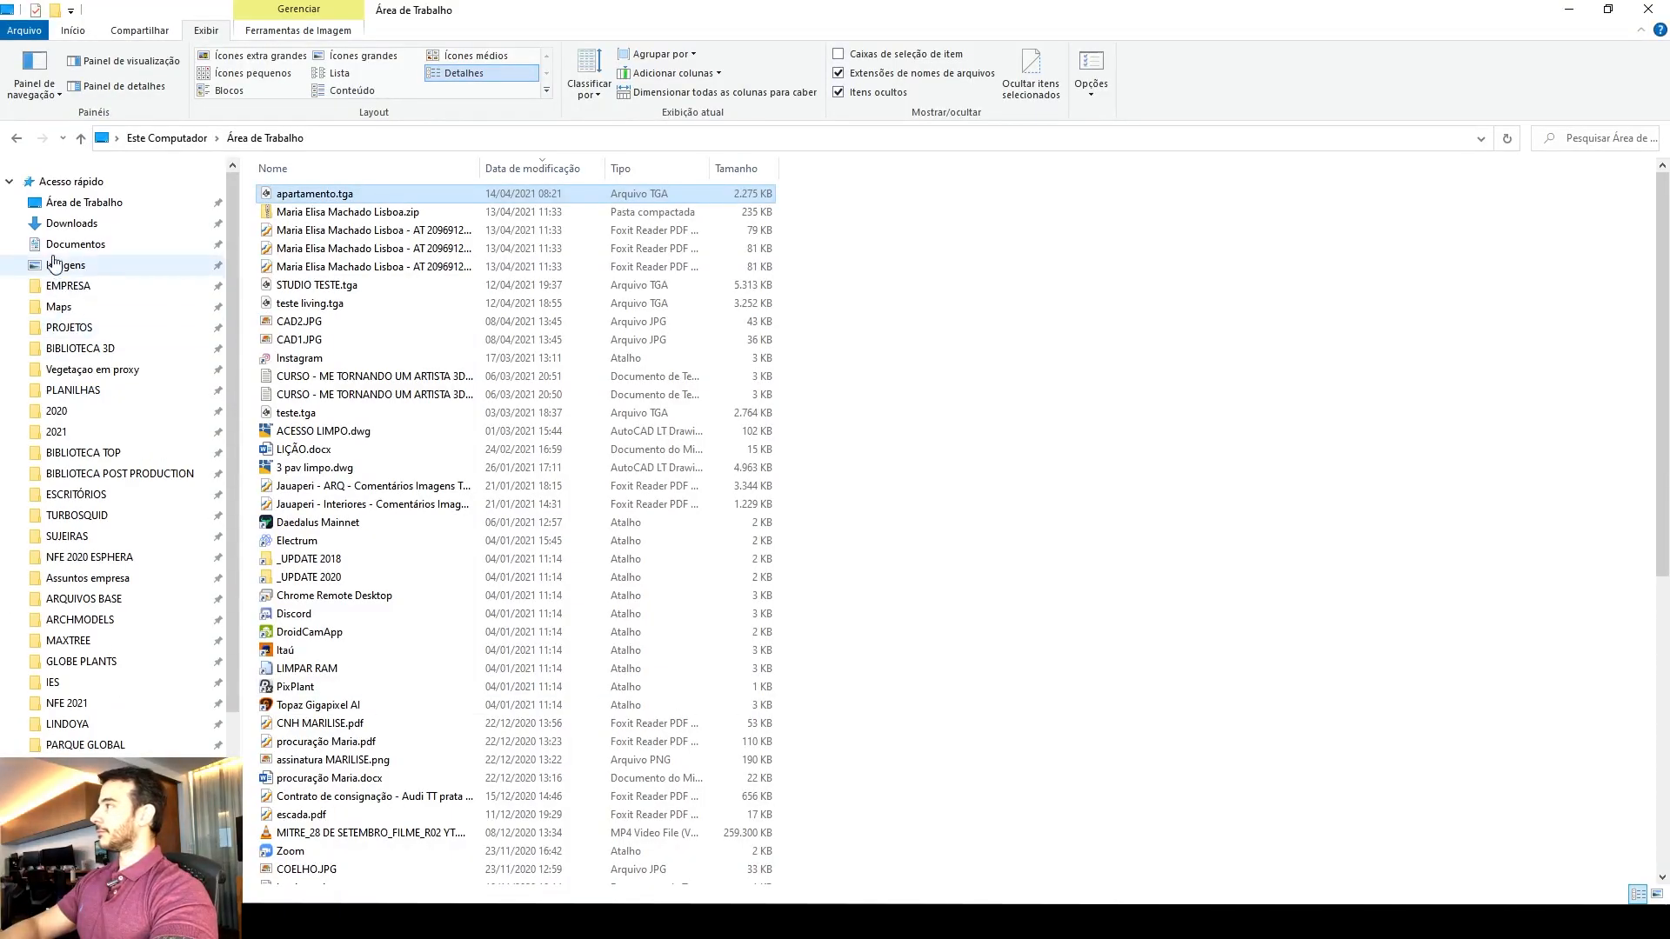
{"action": "left_click", "coordinate": [70, 313]}
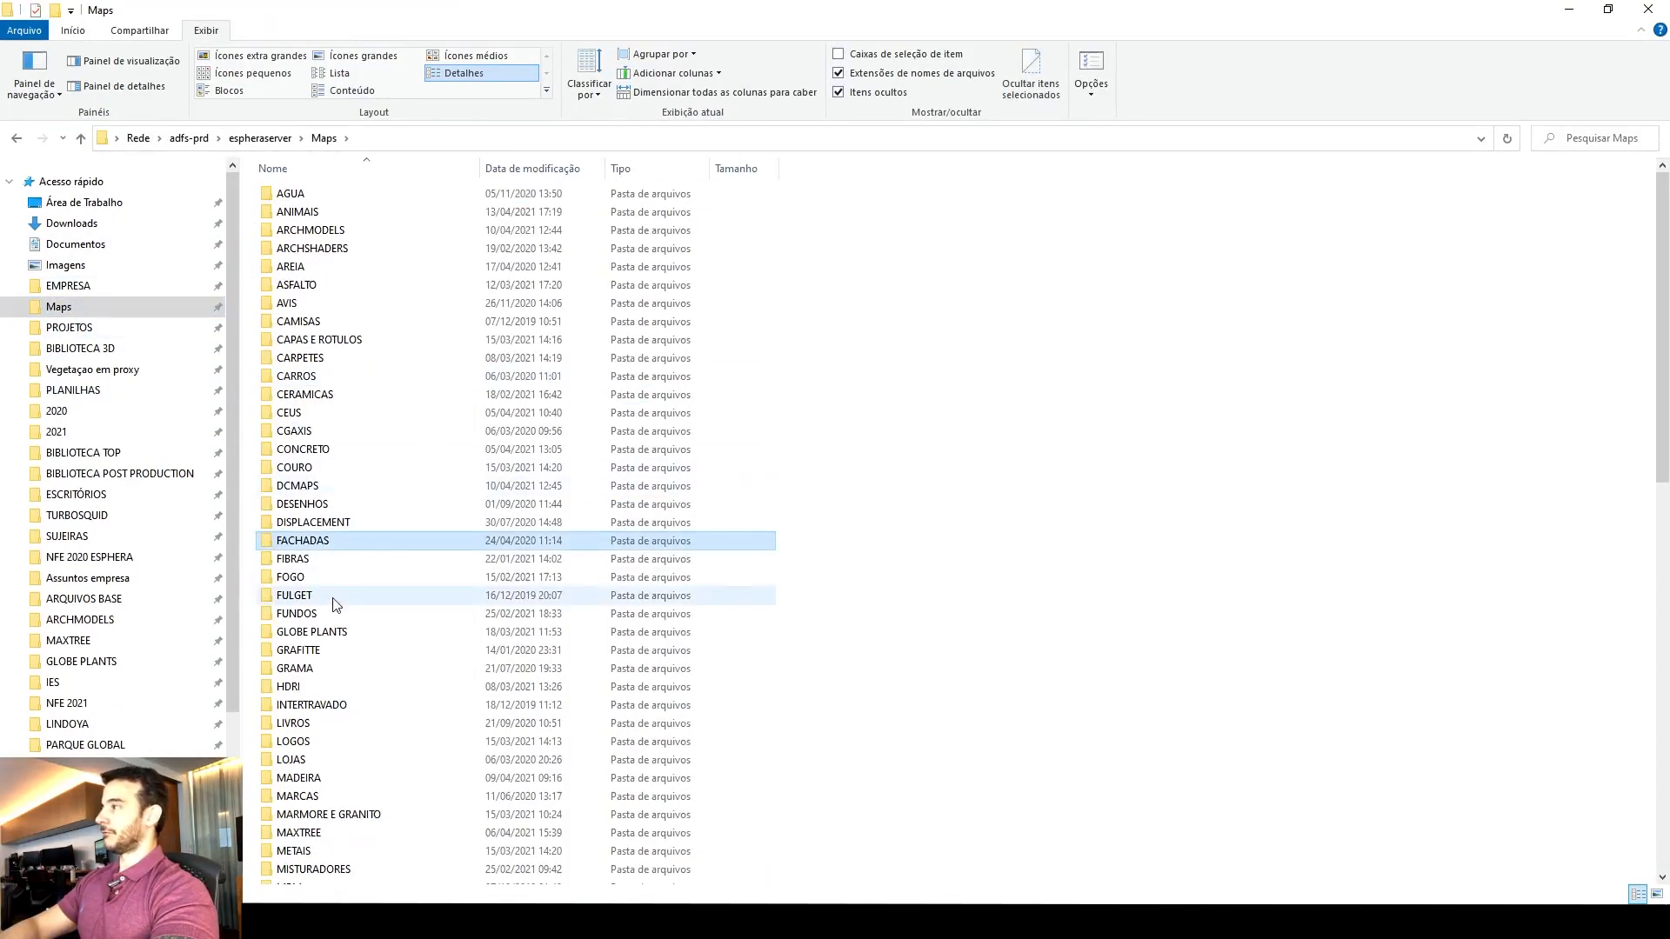
{"action": "double_click", "coordinate": [296, 614]}
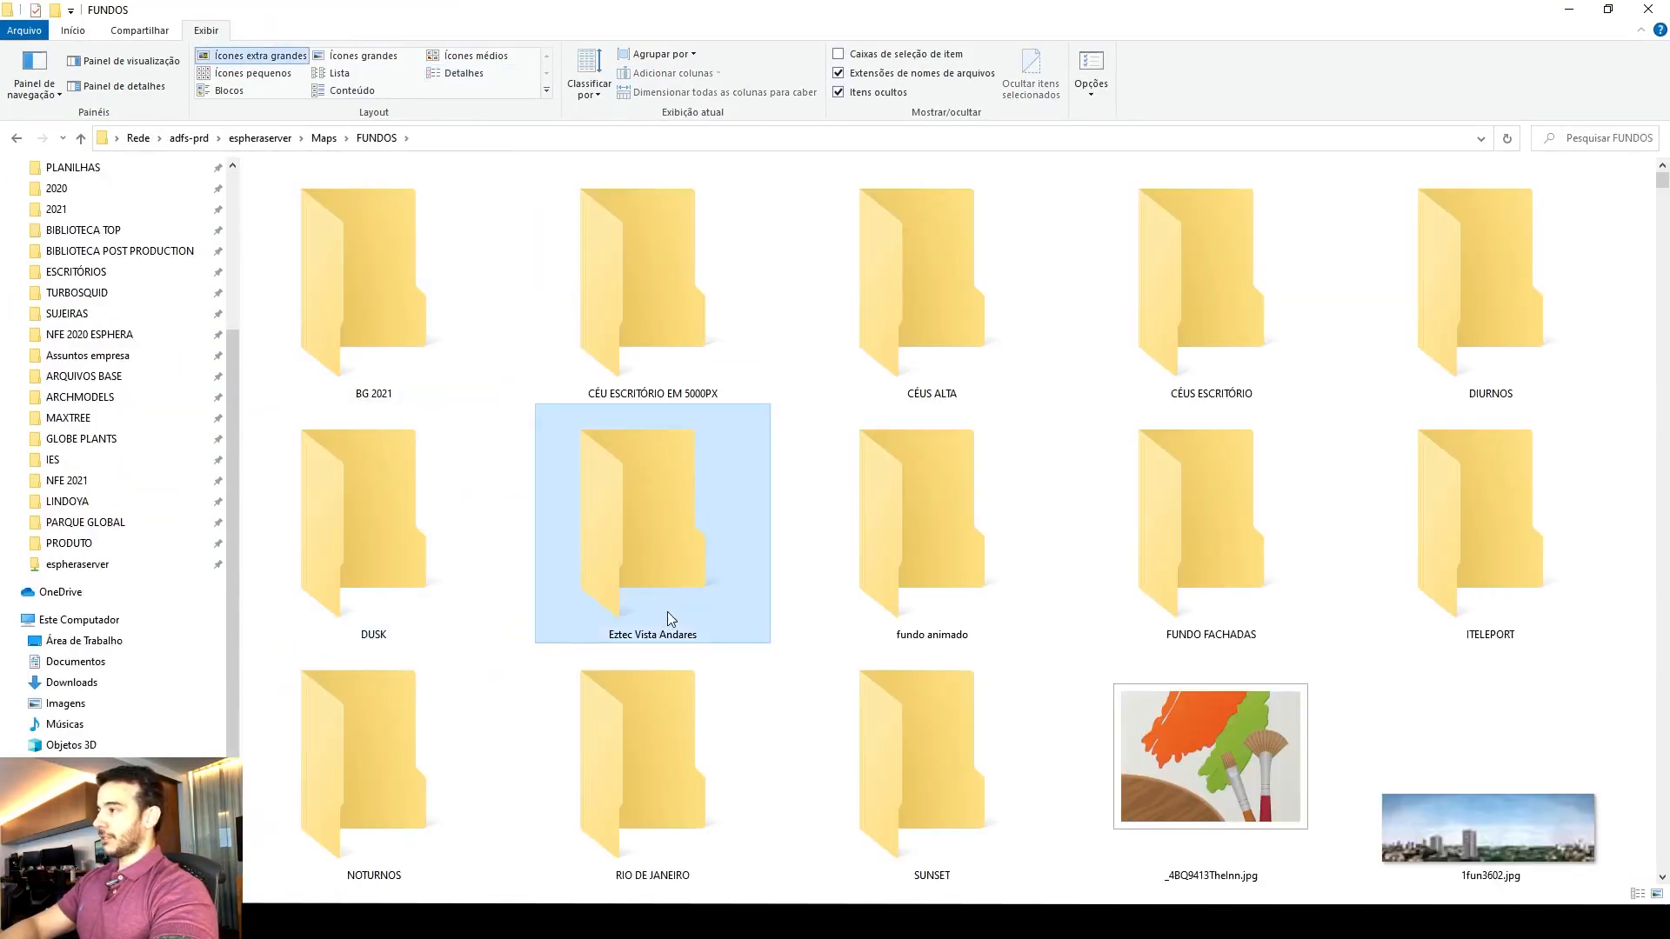
{"action": "double_click", "coordinate": [906, 762]}
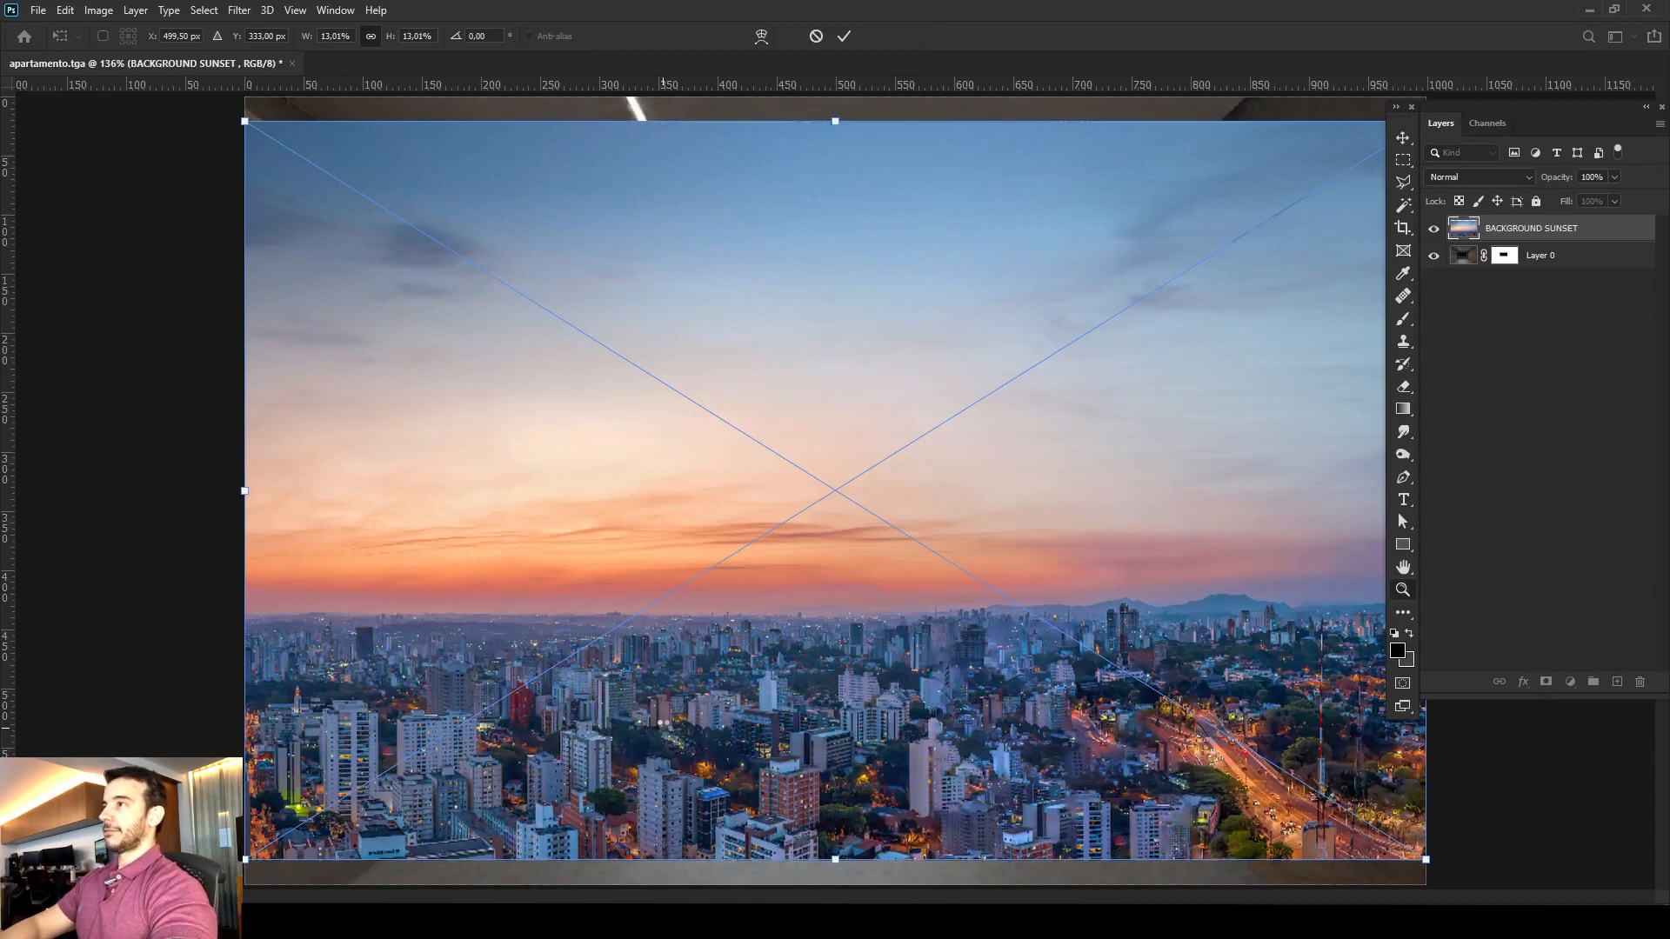
{"action": "key", "text": "Return"}
{"action": "left_click_drag", "start_coordinate": [1551, 235], "coordinate": [1551, 265]}
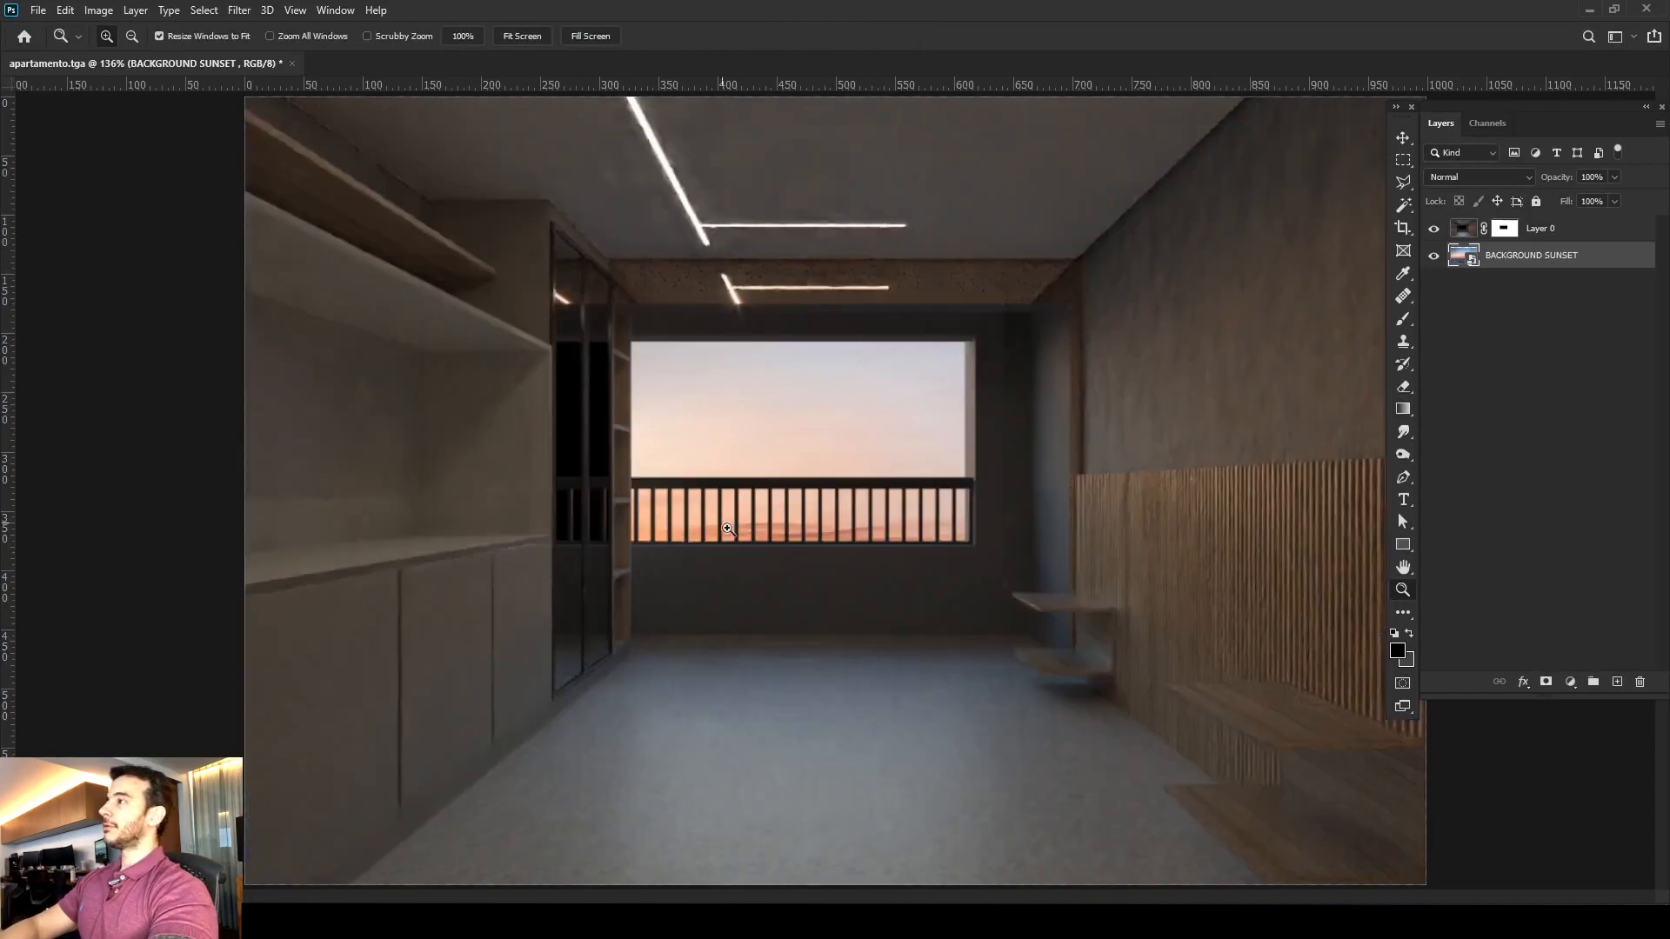
Reposition the BACKGROUND SUNSET layer behind the window so the city skyline lines up with the top of the balcony railing.
{"action": "left_click_drag", "start_coordinate": [729, 529], "coordinate": [1098, 405], "text": "ctrl"}
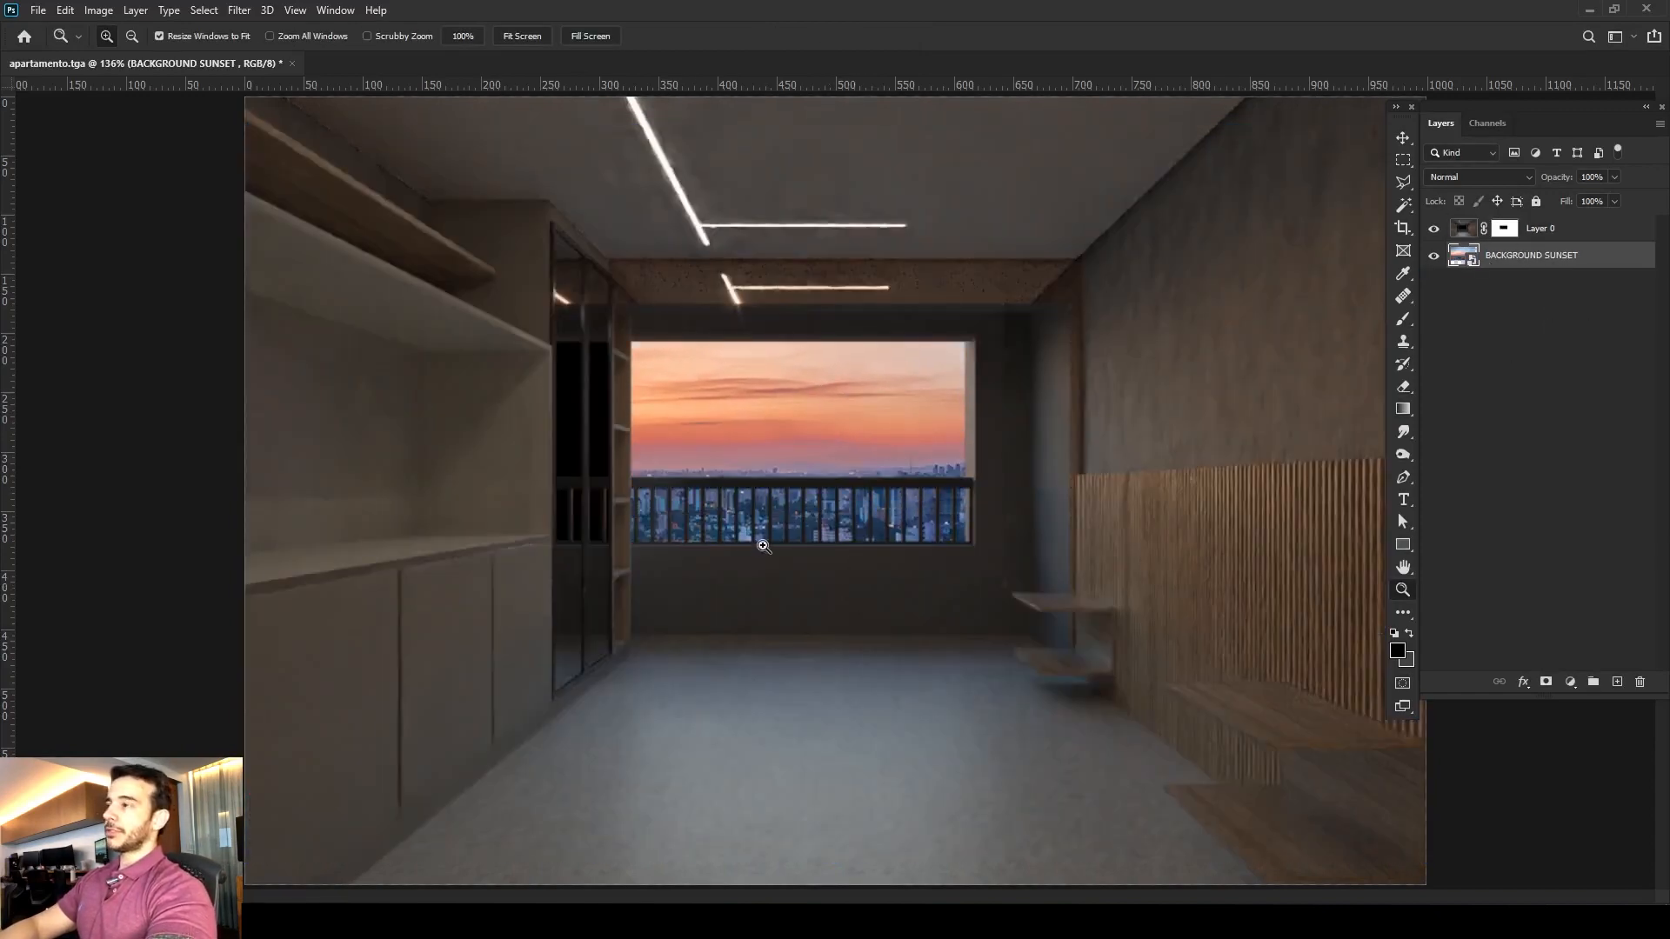
{"action": "left_click_drag", "start_coordinate": [763, 545], "coordinate": [792, 437], "text": "ctrl"}
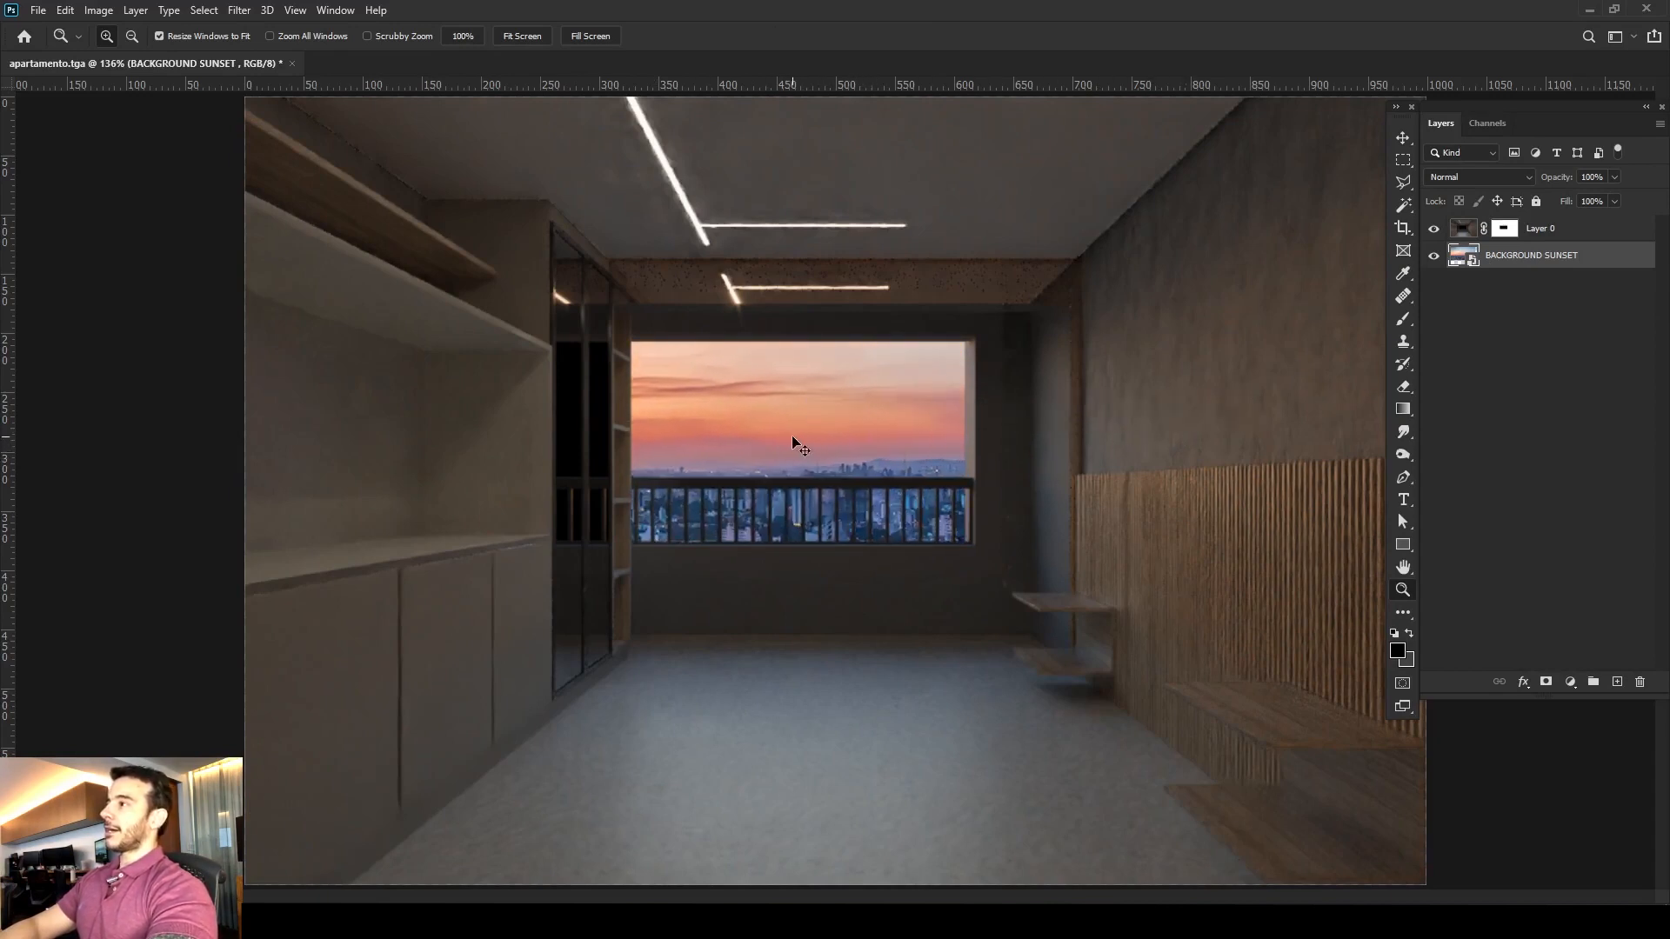
{"action": "right_click", "coordinate": [813, 446]}
{"action": "left_click", "coordinate": [870, 463]}
{"action": "left_click_drag", "start_coordinate": [1075, 251], "coordinate": [560, 624]}
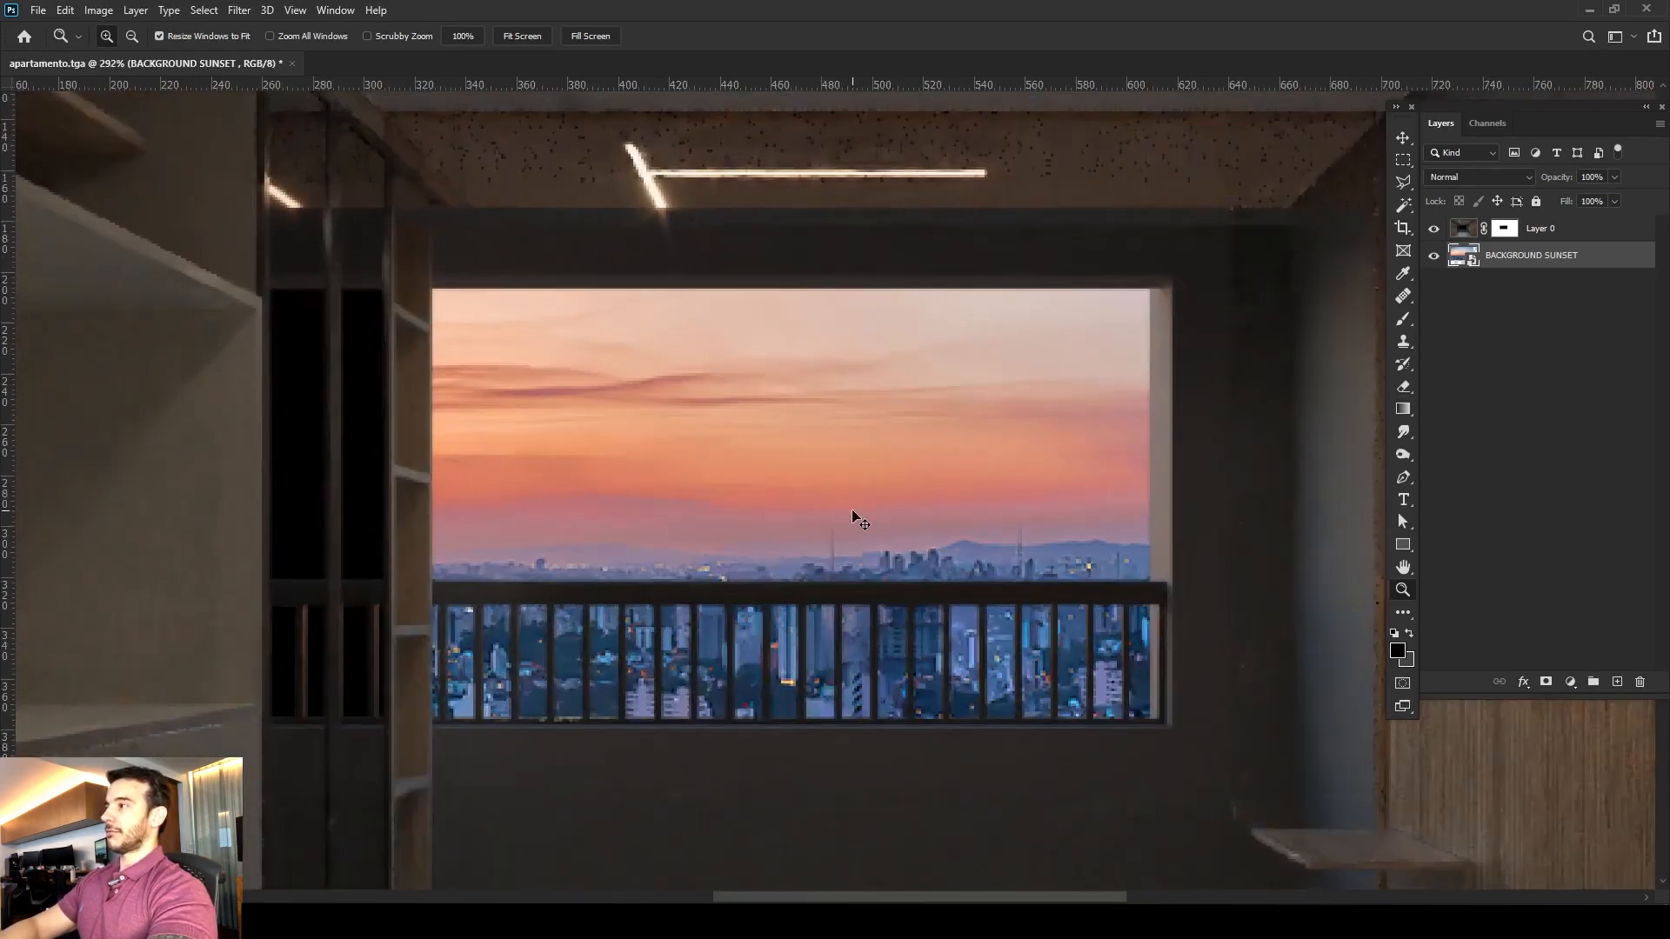
{"action": "left_click_drag", "start_coordinate": [853, 515], "coordinate": [845, 537], "text": "ctrl"}
{"action": "right_click", "coordinate": [856, 537]}
{"action": "left_click", "coordinate": [904, 551]}
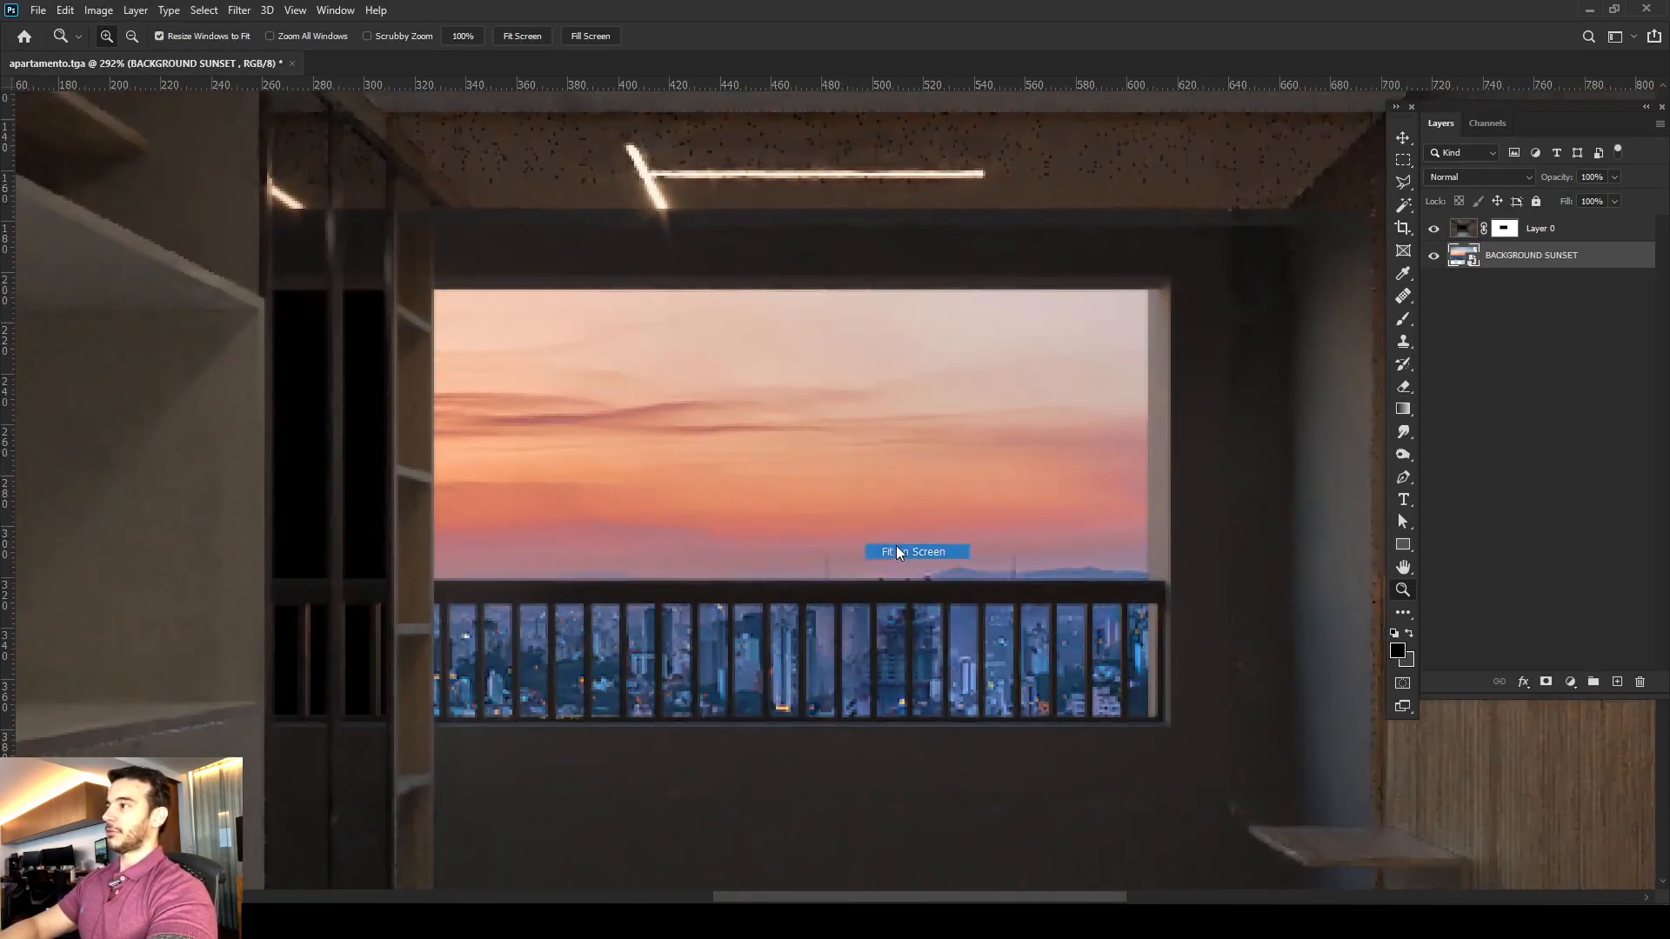
{"action": "key", "text": "alt+Tab"}
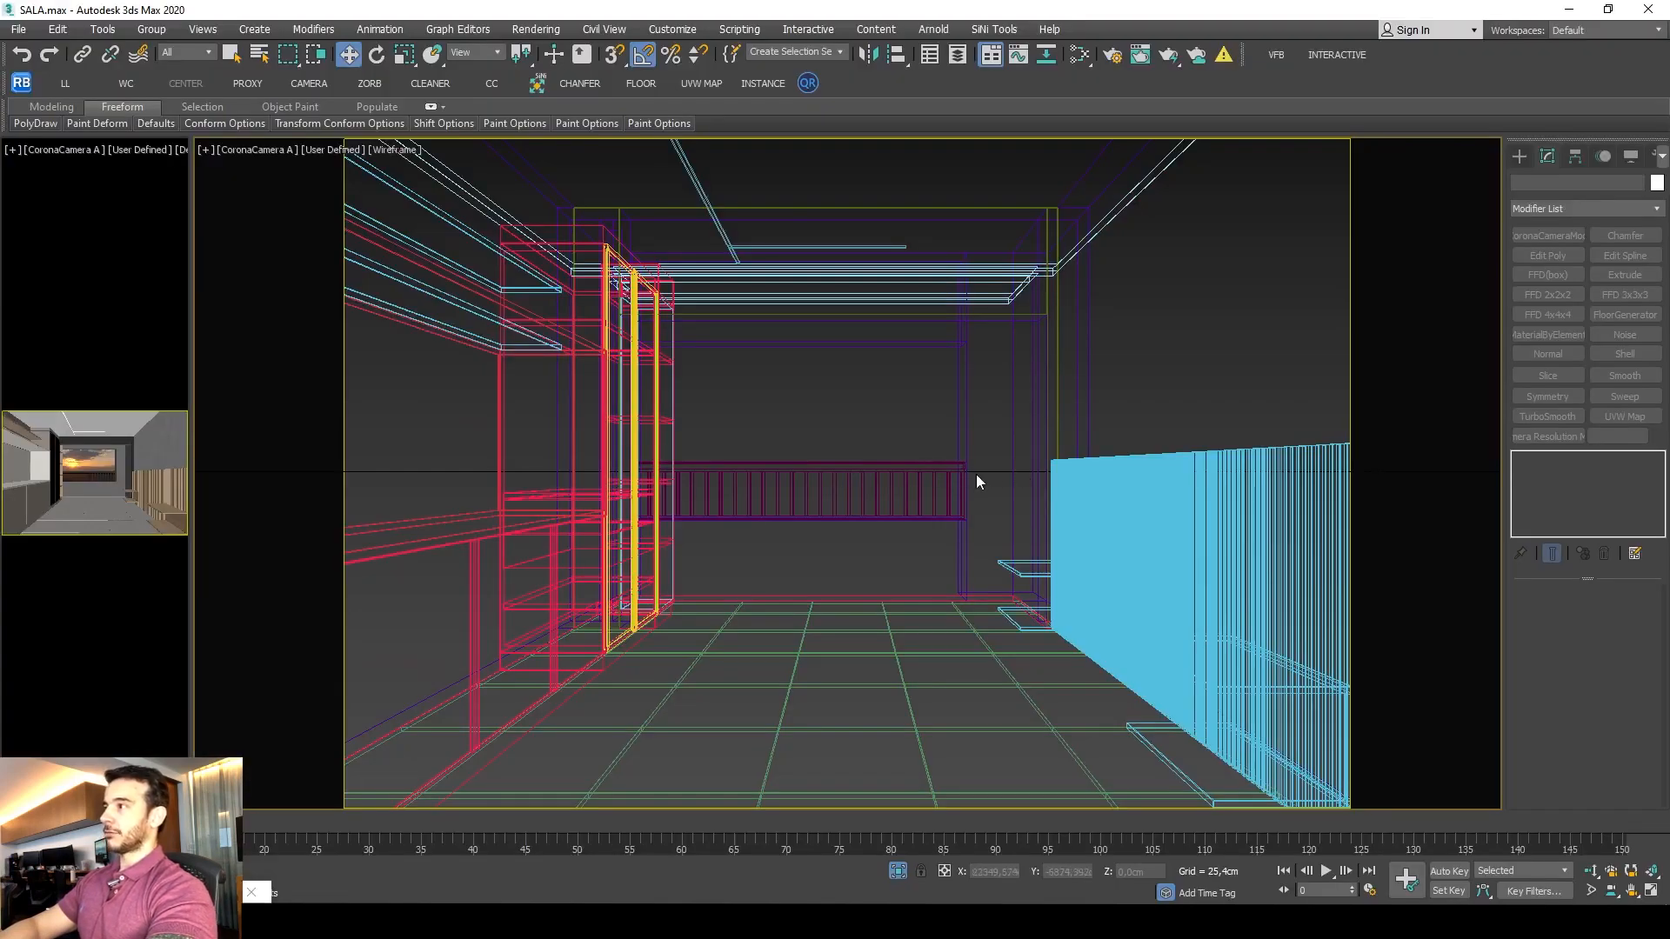
{"action": "key", "text": "alt+Tab"}
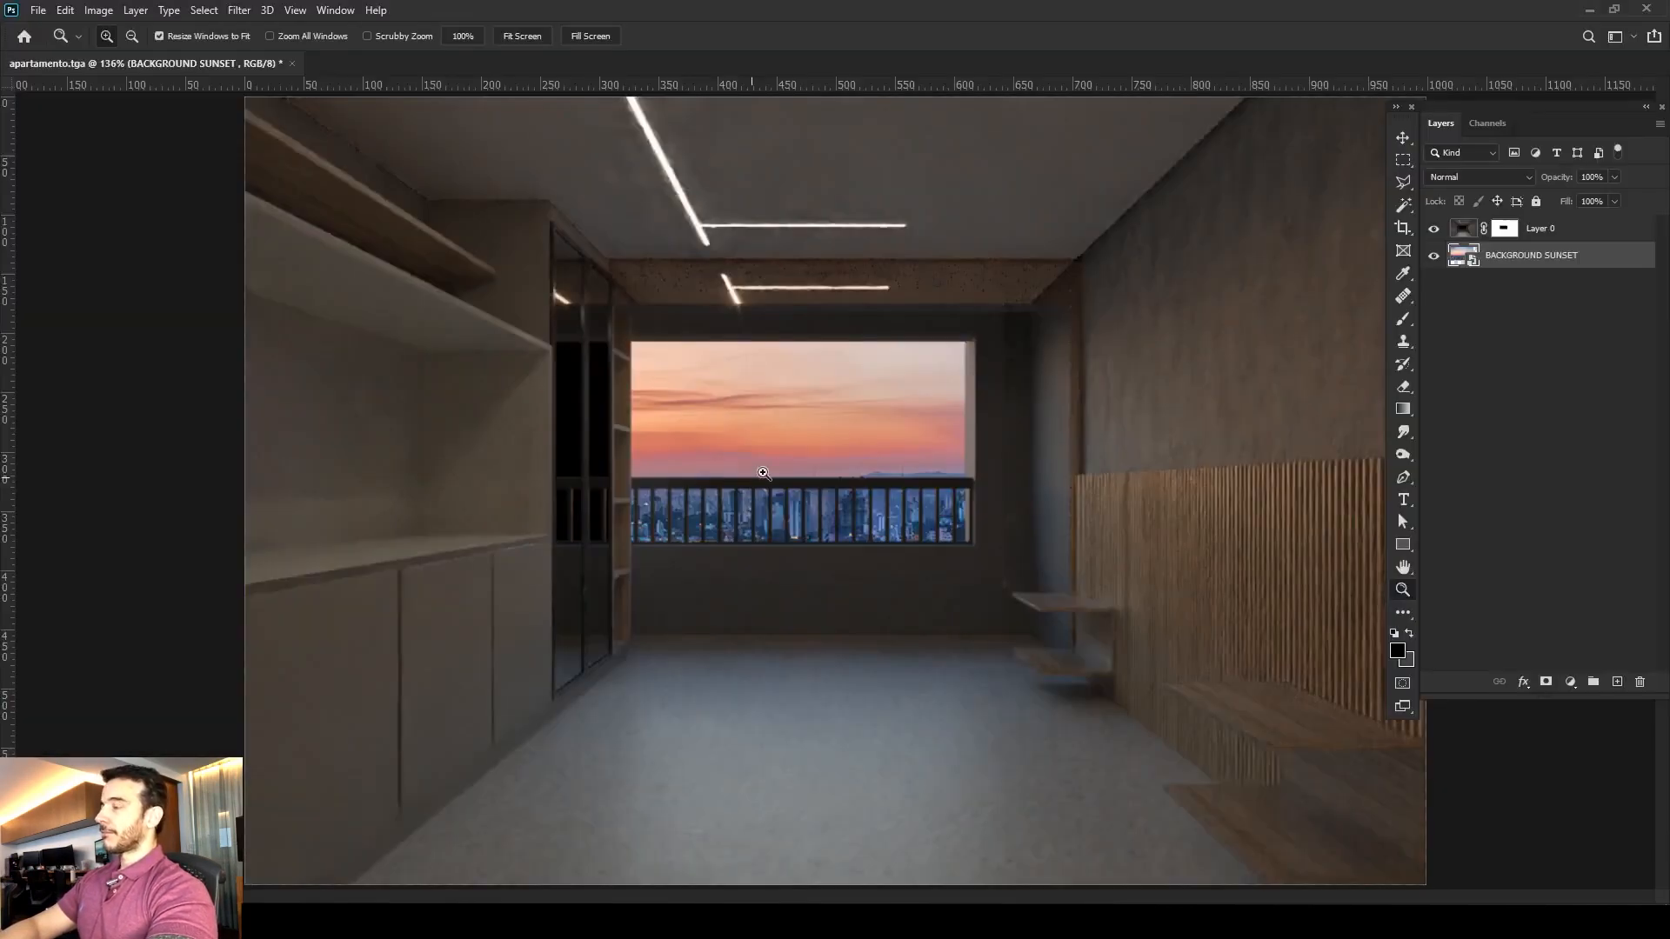
{"action": "left_click_drag", "start_coordinate": [763, 473], "coordinate": [844, 494], "text": "ctrl"}
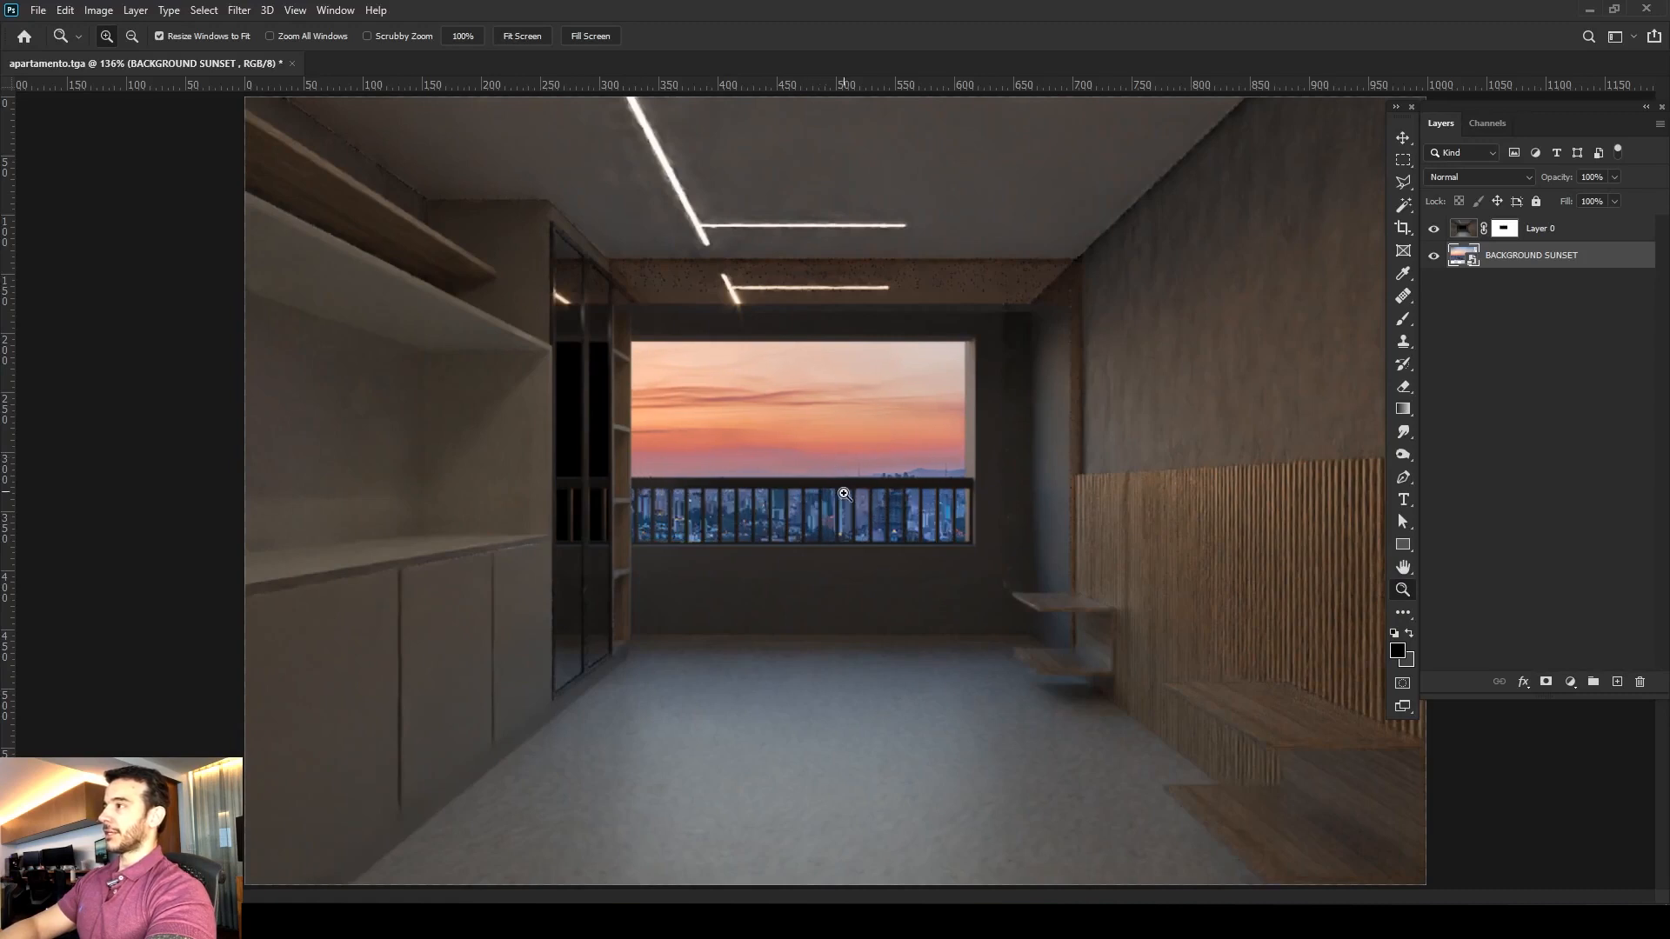
Try different sizes for the BACKGROUND SUNSET layer, settle on 12.96% and shift it so the mountains sit above the railing.
{"action": "key", "text": "ctrl+minus"}
{"action": "key", "text": "ctrl+minus"}
{"action": "key", "text": "ctrl+t"}
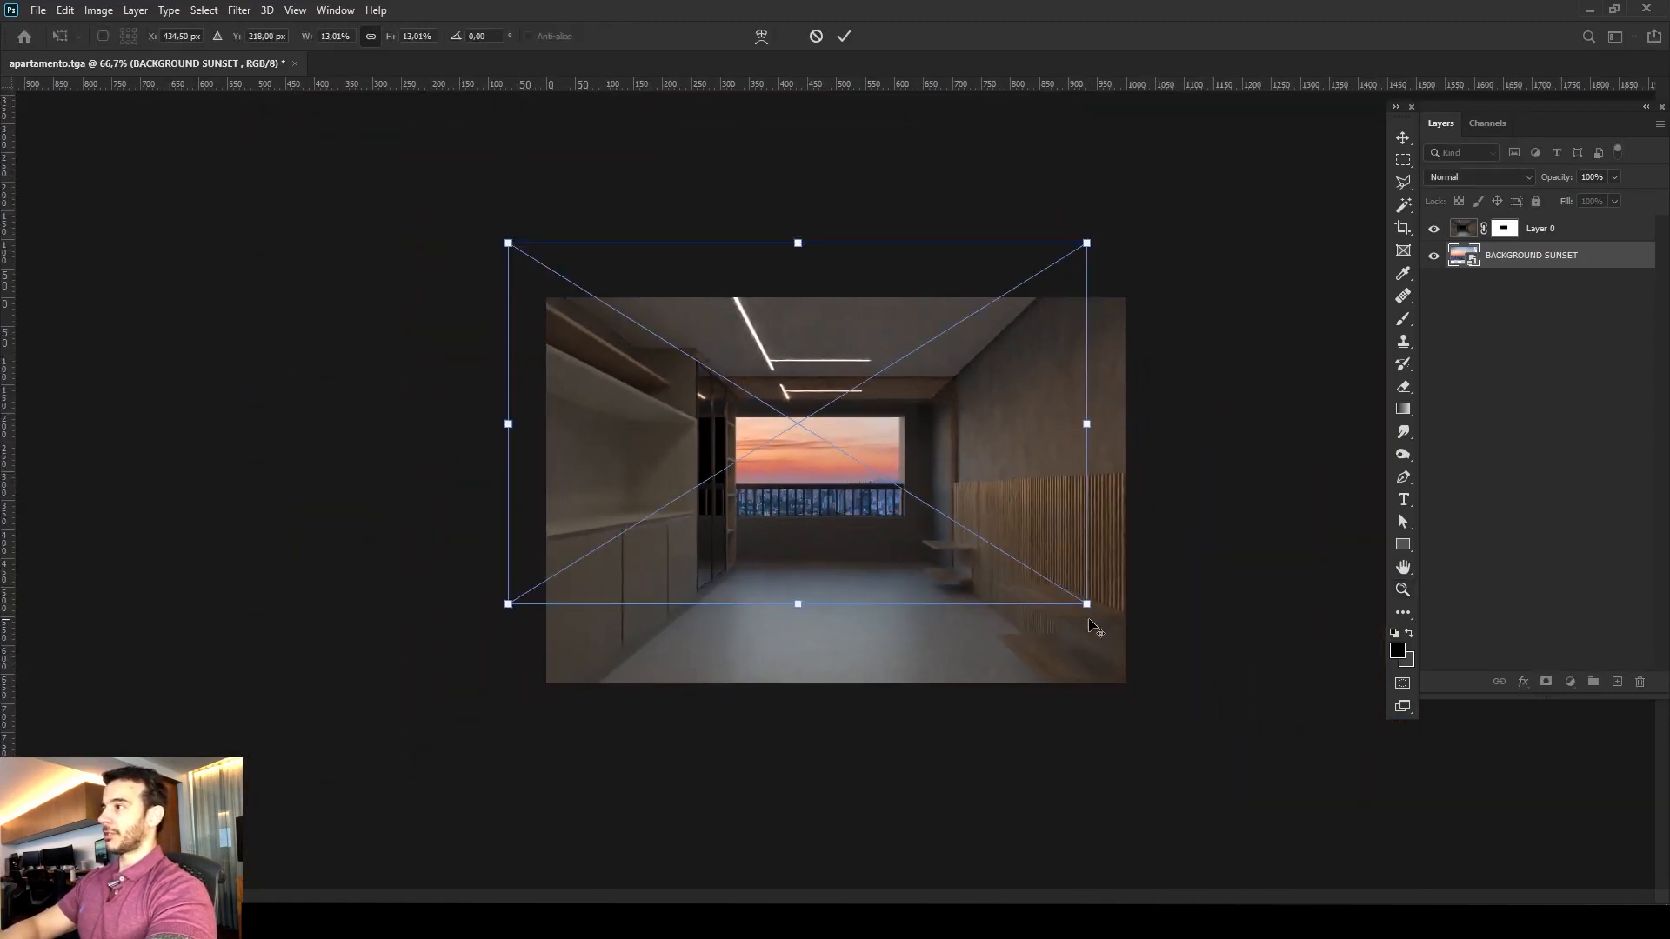
{"action": "left_click_drag", "start_coordinate": [1095, 626], "coordinate": [1312, 734], "text": "alt"}
{"action": "left_click_drag", "start_coordinate": [807, 634], "coordinate": [615, 593]}
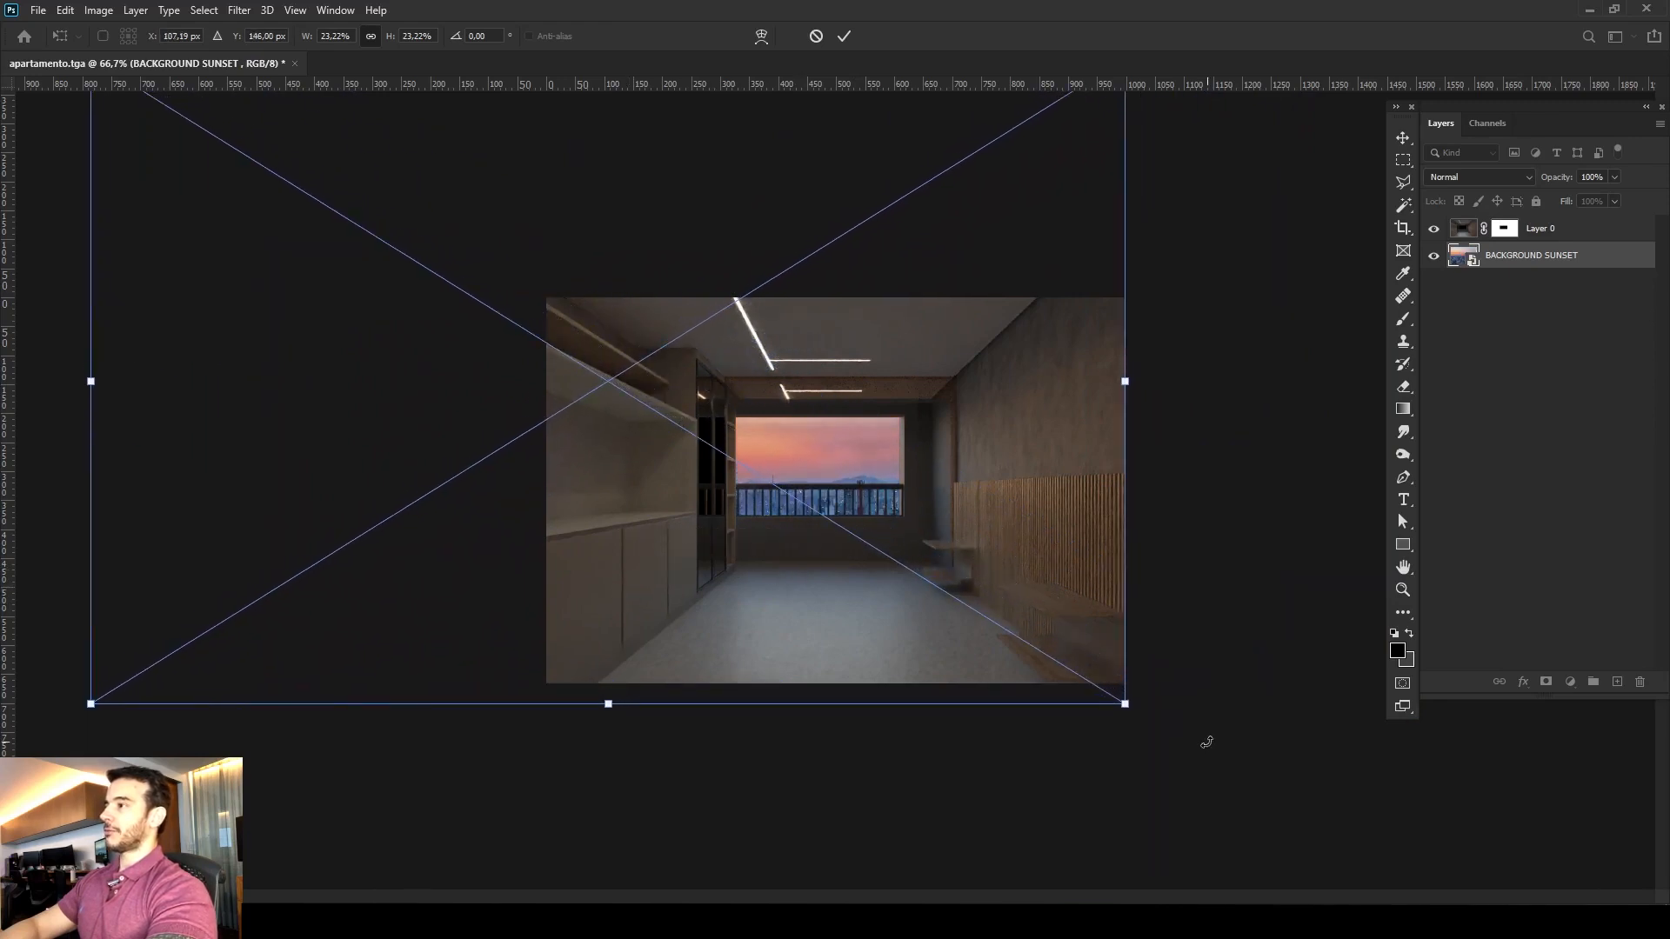
{"action": "left_click_drag", "start_coordinate": [1125, 703], "coordinate": [895, 563], "text": "alt"}
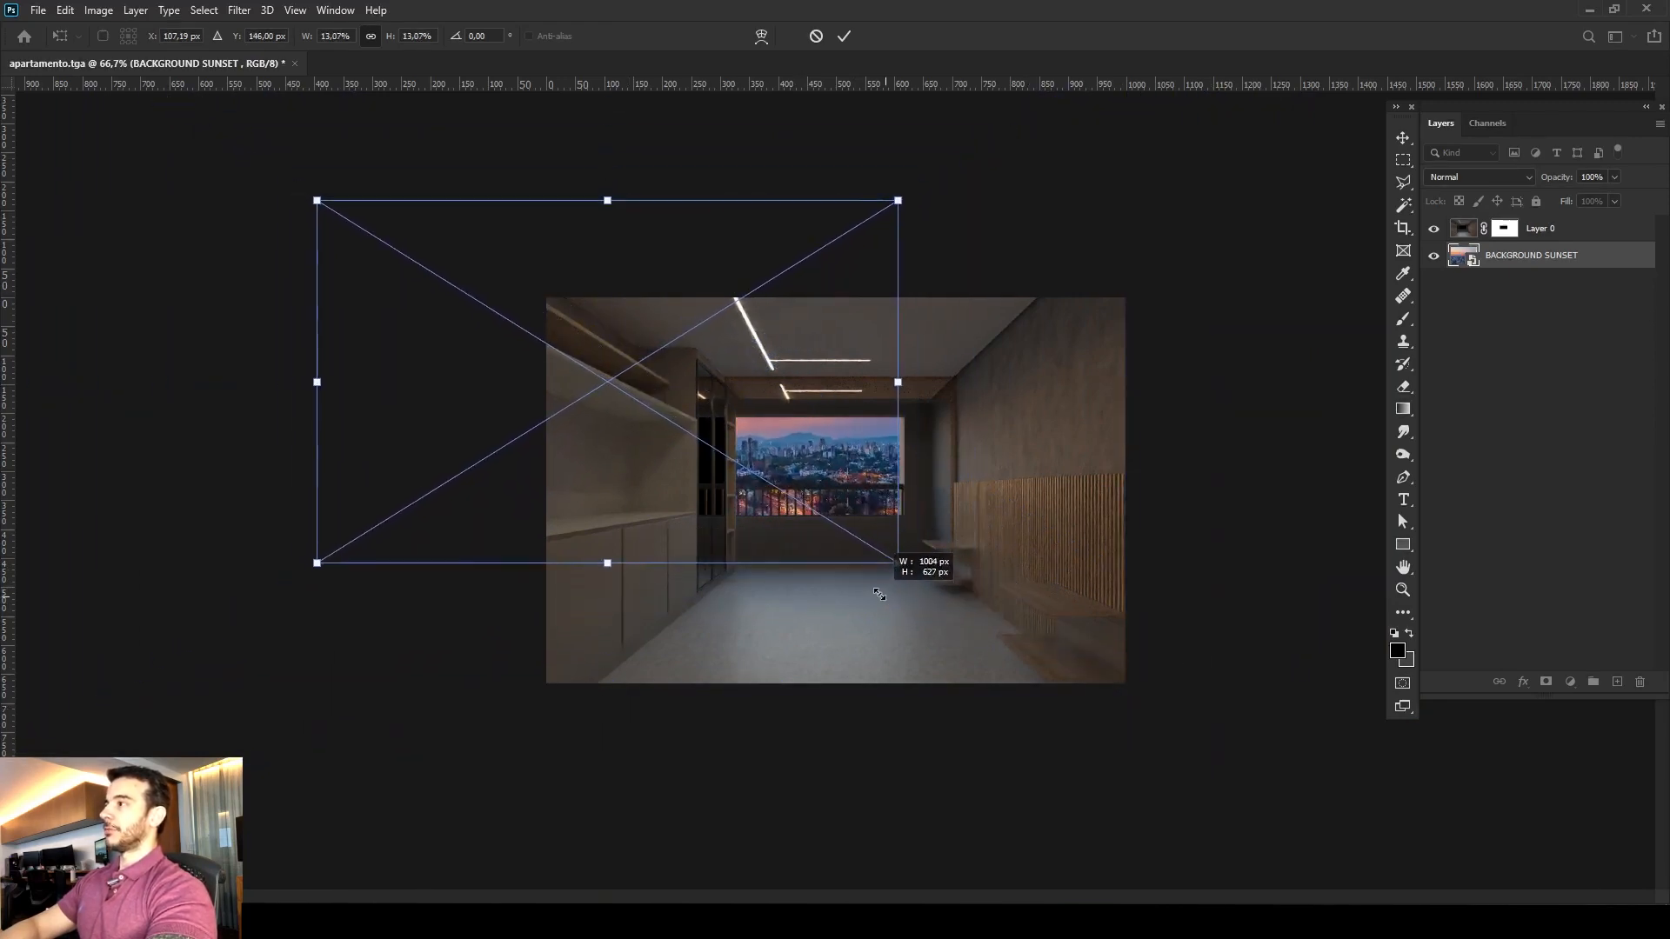
{"action": "left_click_drag", "start_coordinate": [710, 544], "coordinate": [733, 580]}
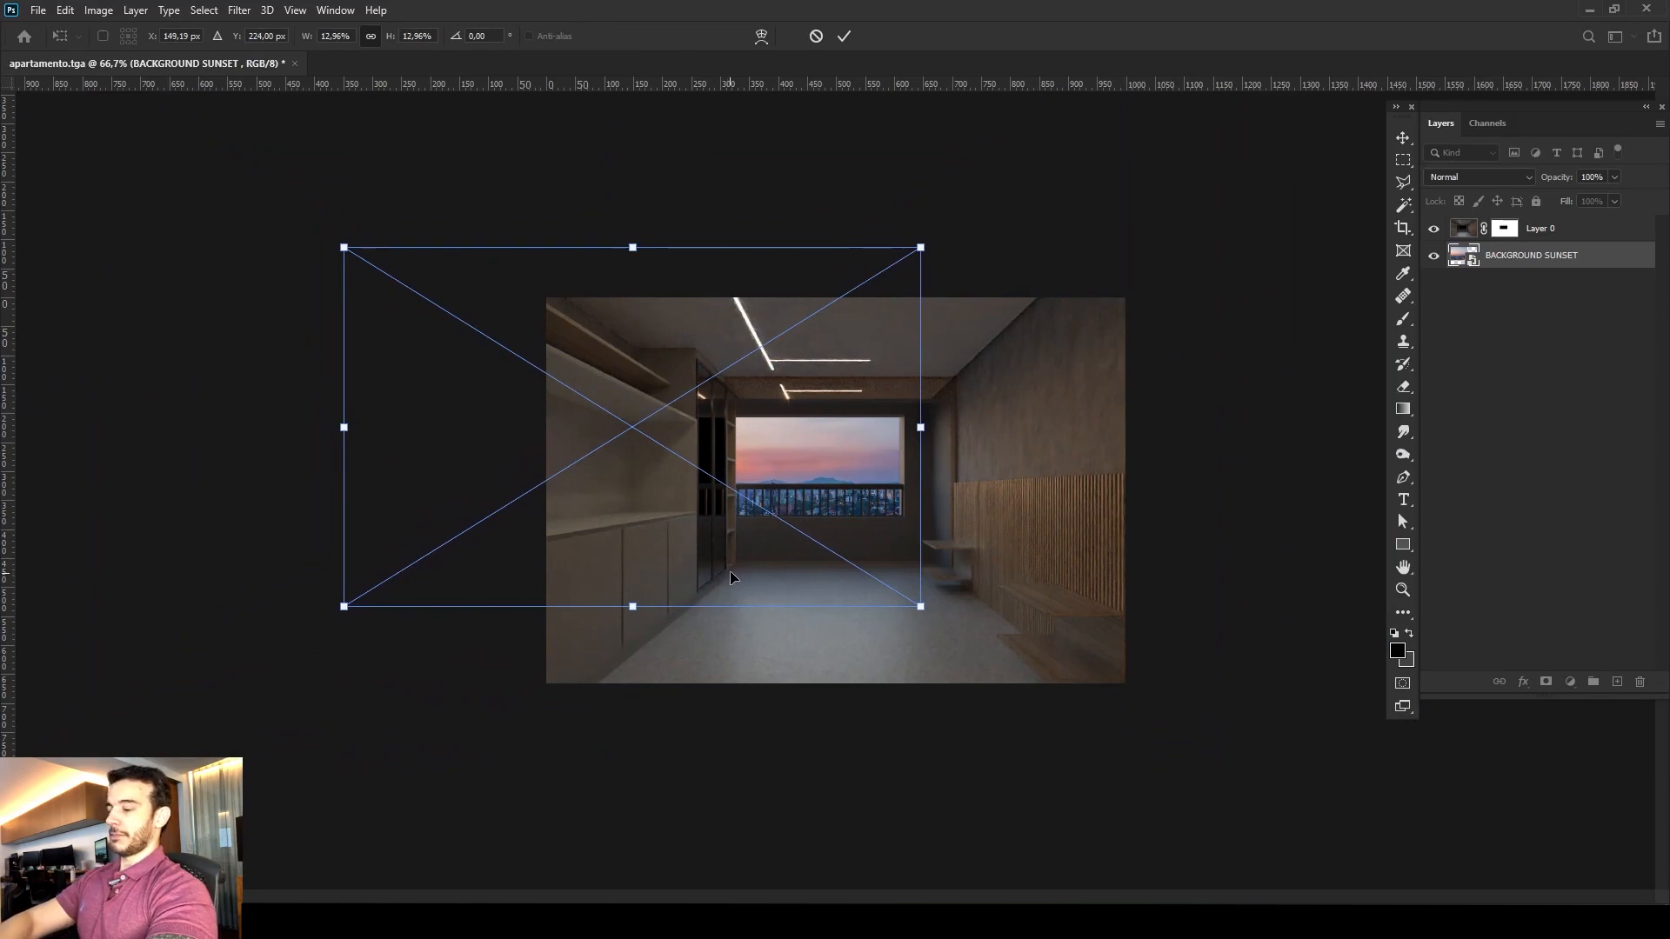
{"action": "key", "text": "Return"}
{"action": "key", "text": "ctrl+0"}
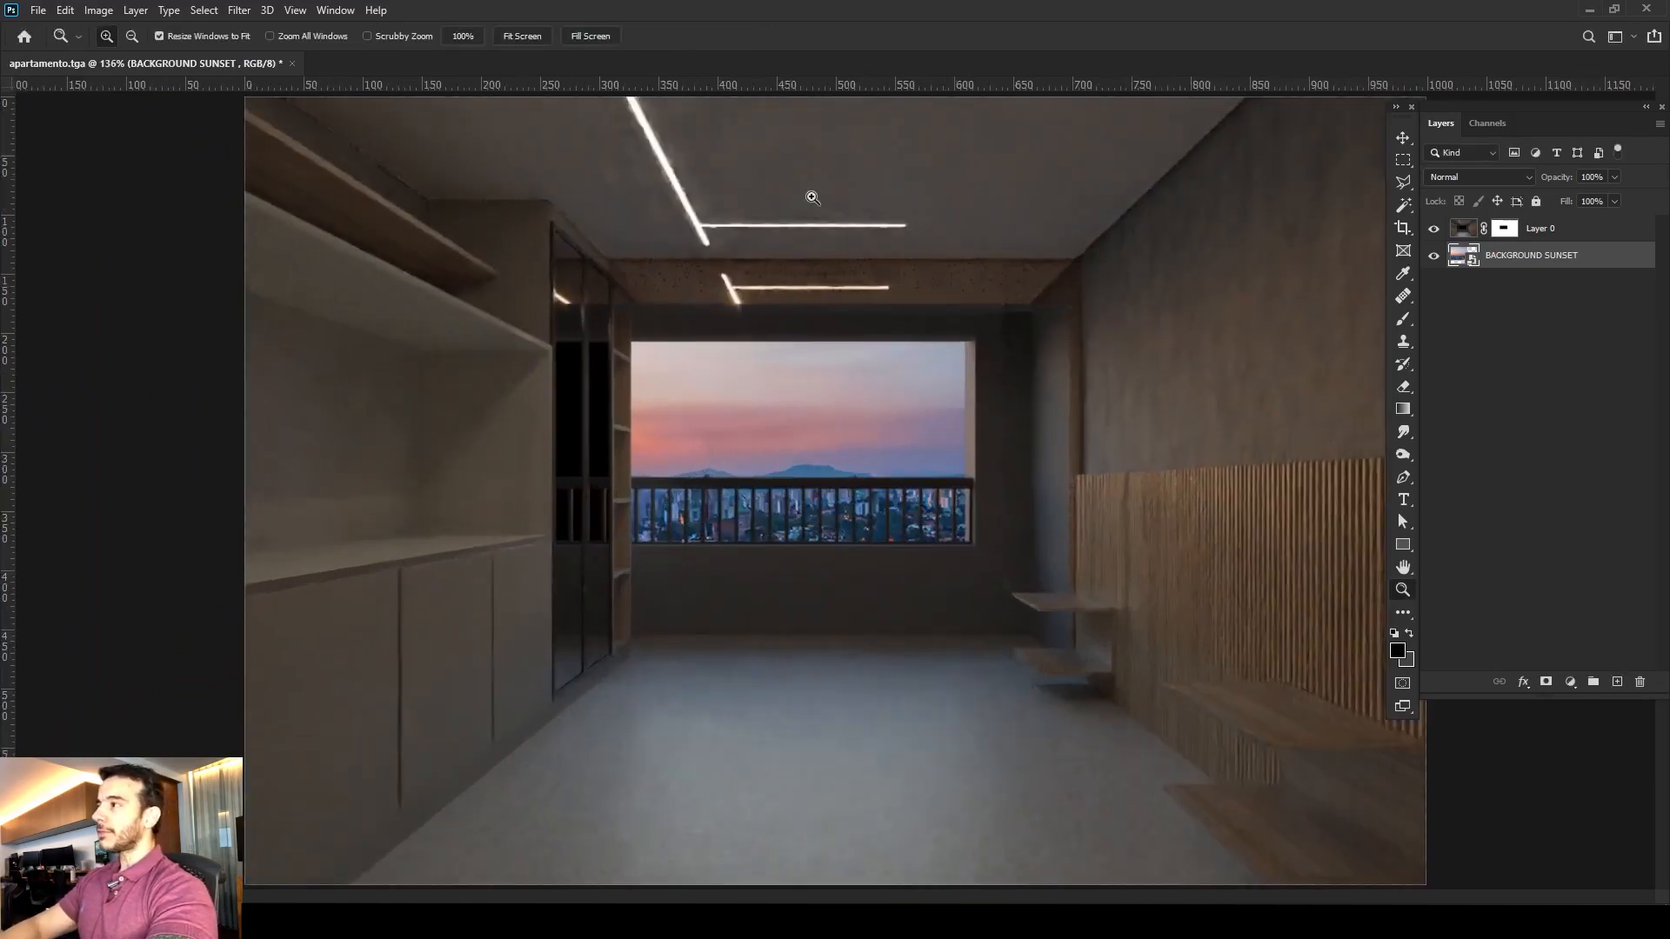
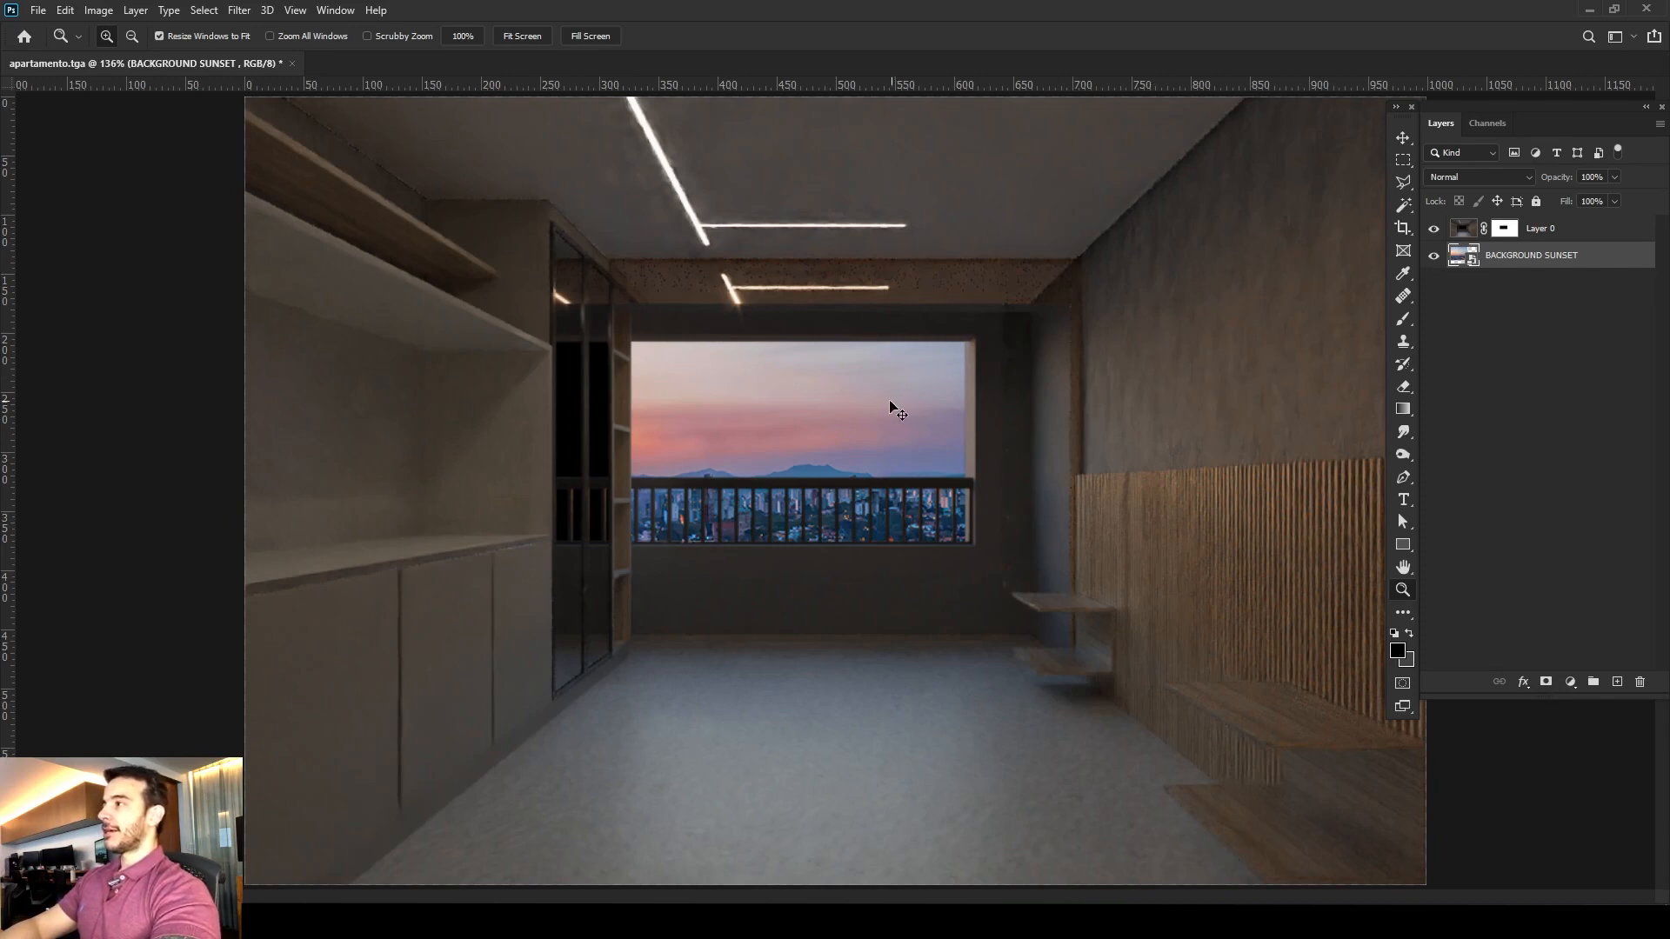
{"action": "left_click_drag", "start_coordinate": [892, 387], "coordinate": [962, 405], "text": "ctrl"}
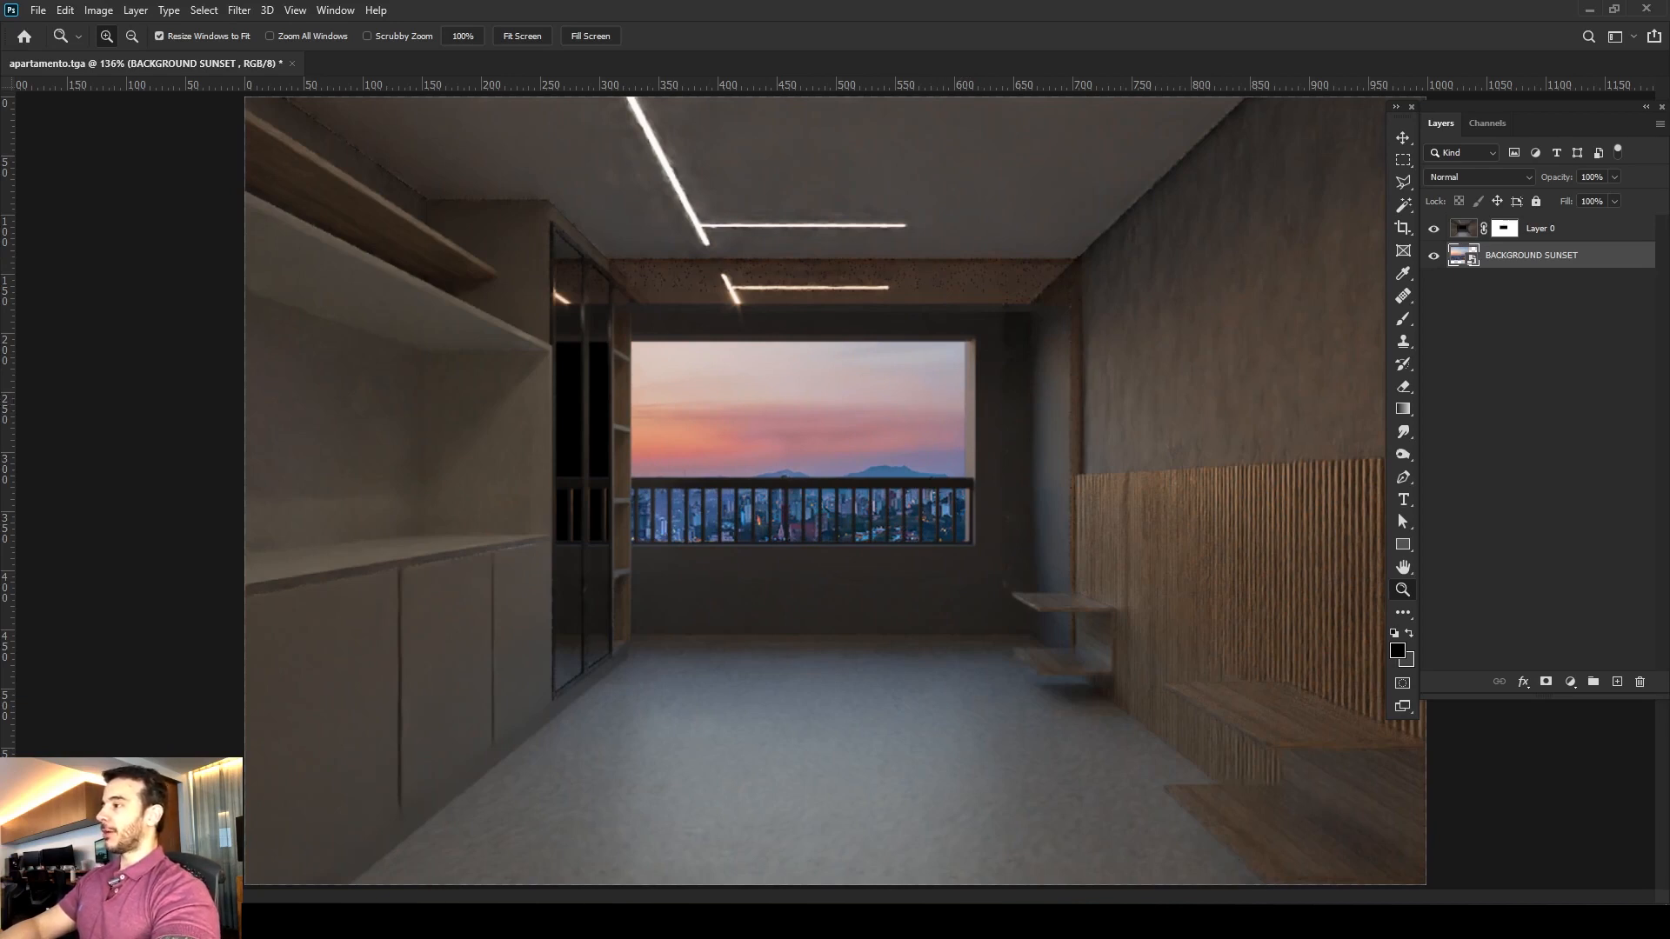
Switch to 3ds Max and display the environment background in the camera viewport.
{"action": "key", "text": "alt+Tab"}
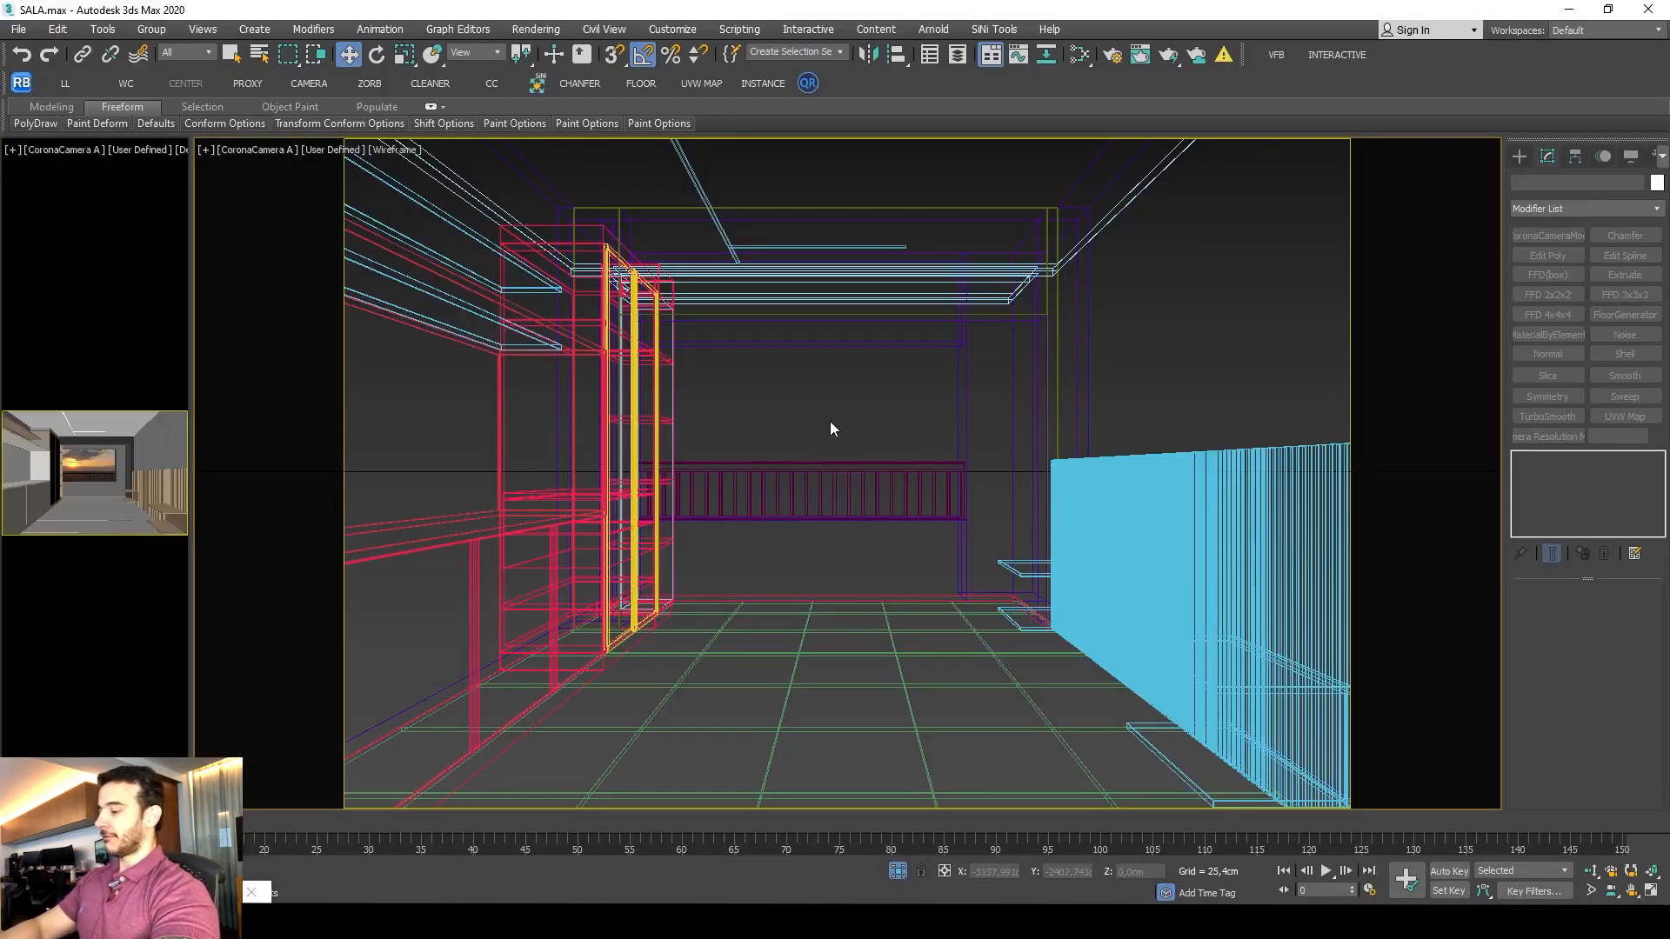
{"action": "key", "text": "alt+b"}
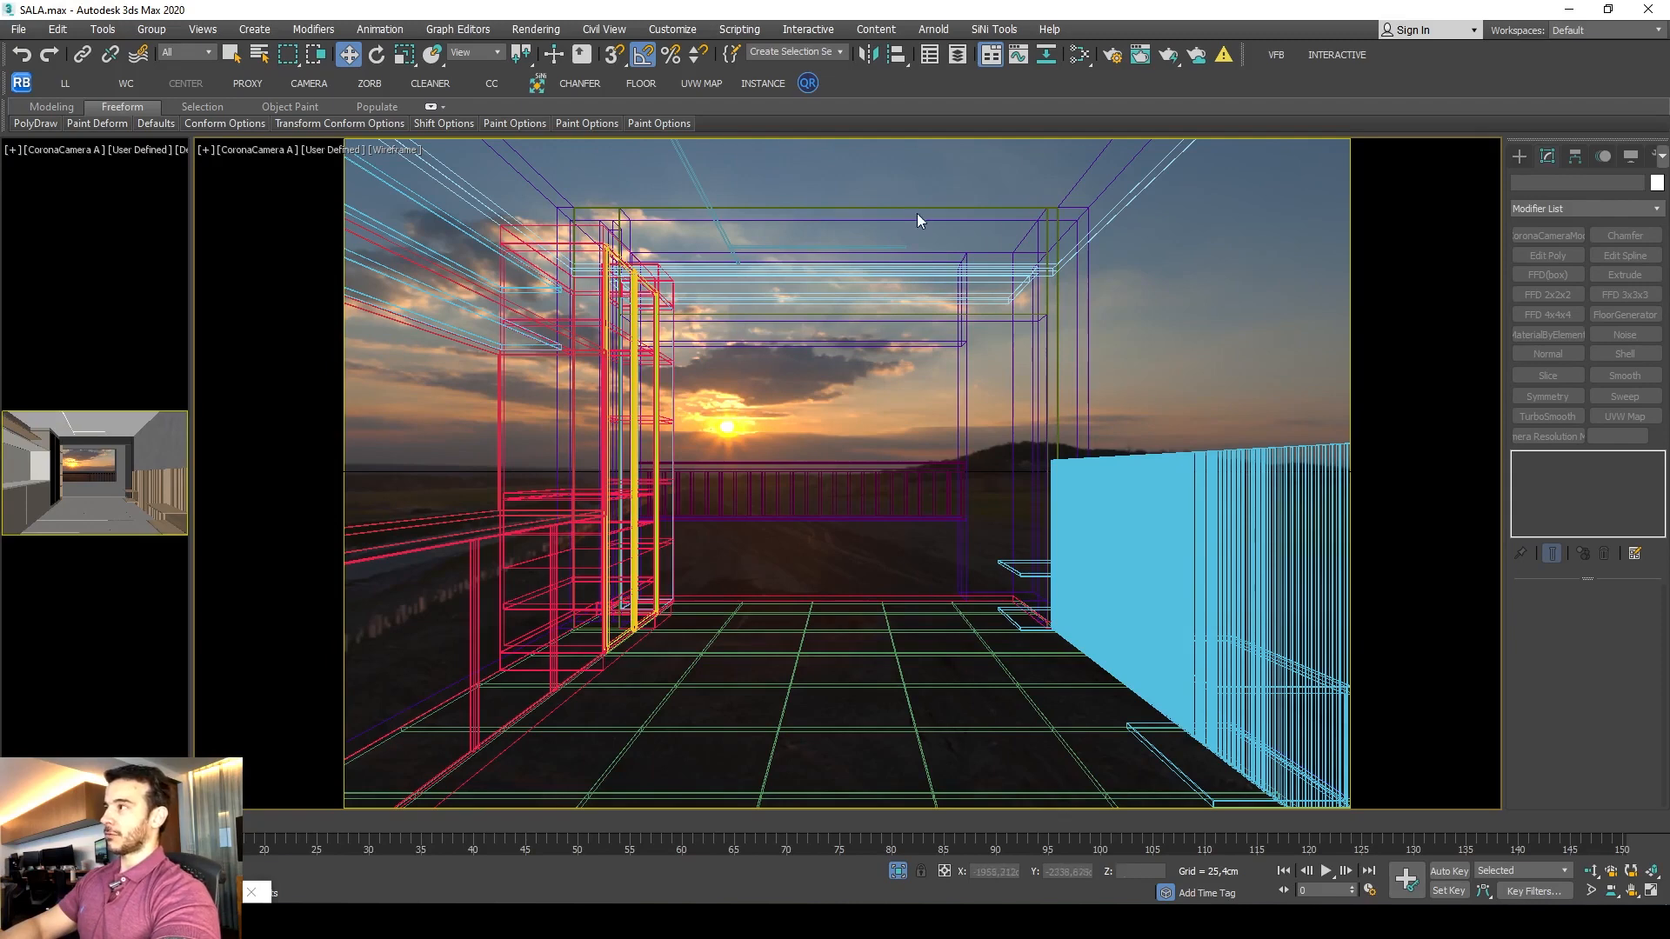
Display the rendered living room from CoronaCamera A in the Corona frame buffer.
{"action": "left_click", "coordinate": [1276, 55]}
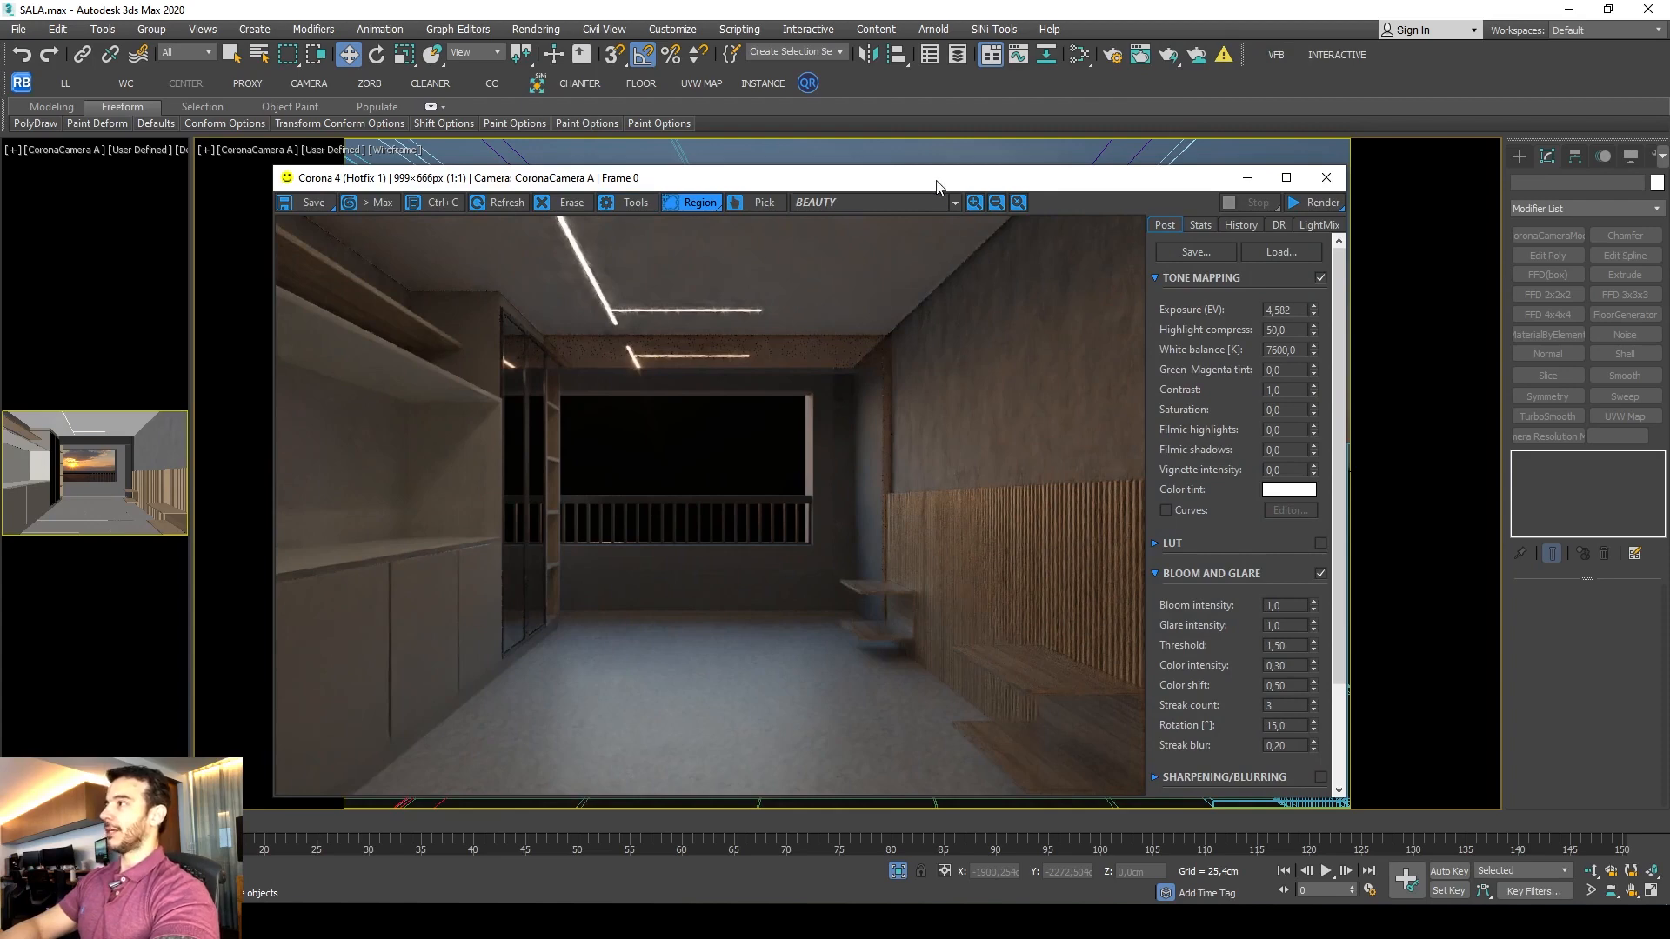
{"action": "left_click_drag", "start_coordinate": [937, 186], "coordinate": [1009, 198]}
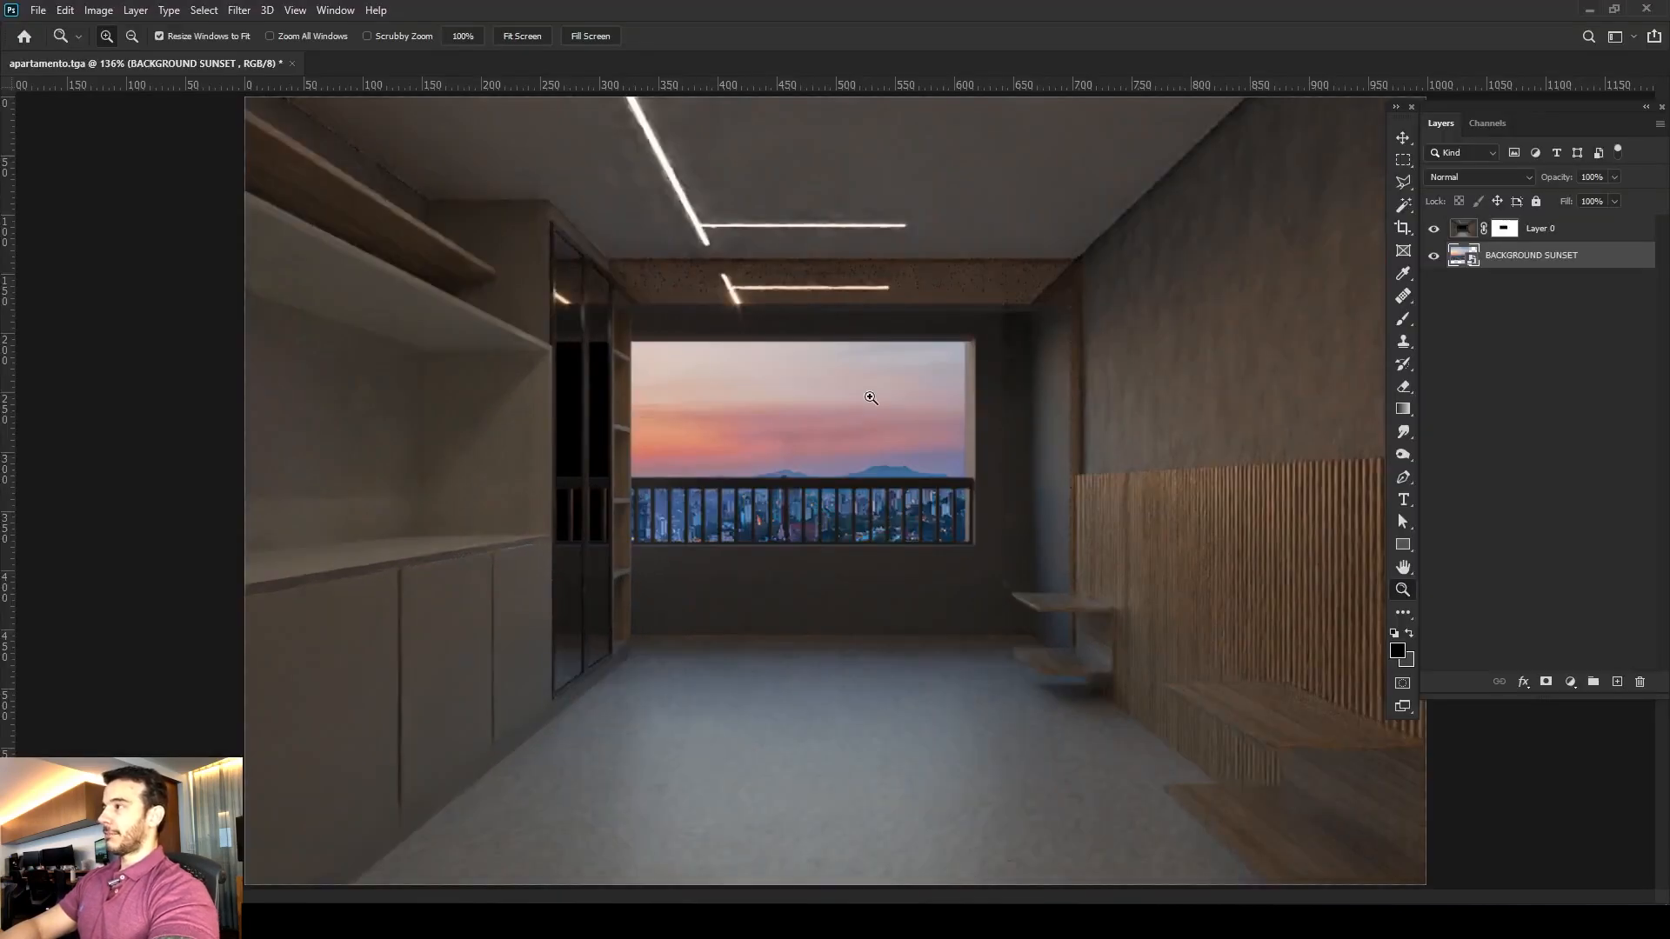
Switch to Photoshop and add a Hue/Saturation adjustment layer directly above the BACKGROUND SUNSET layer.
{"action": "left_click", "coordinate": [1570, 682]}
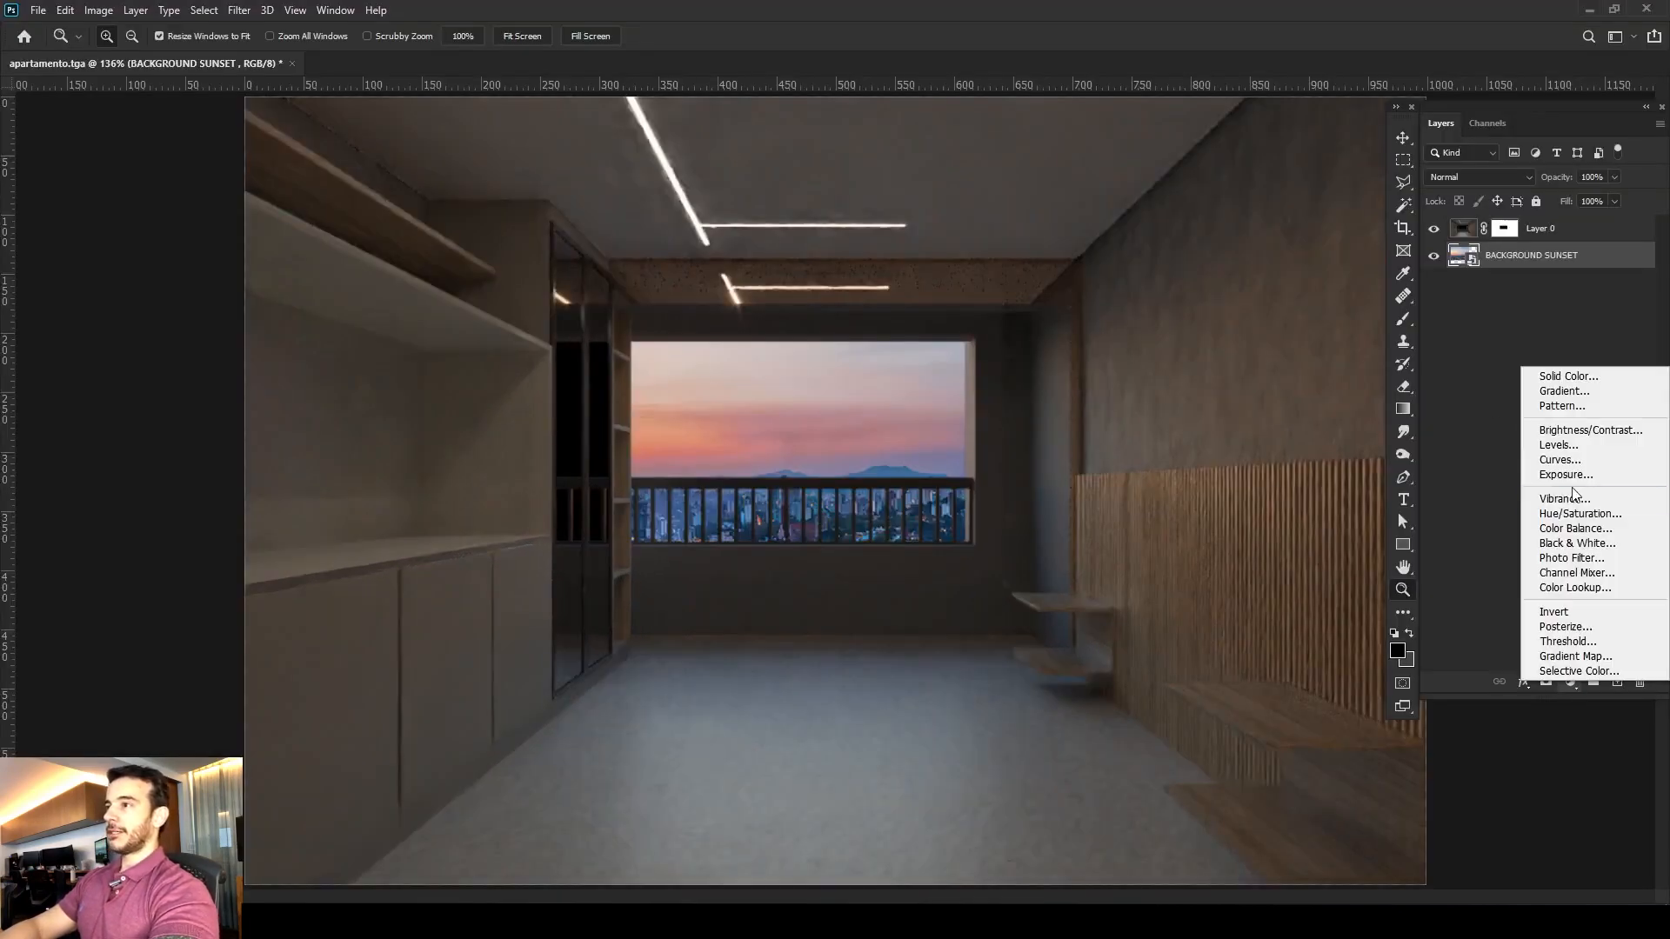
{"action": "left_click", "coordinate": [1462, 262]}
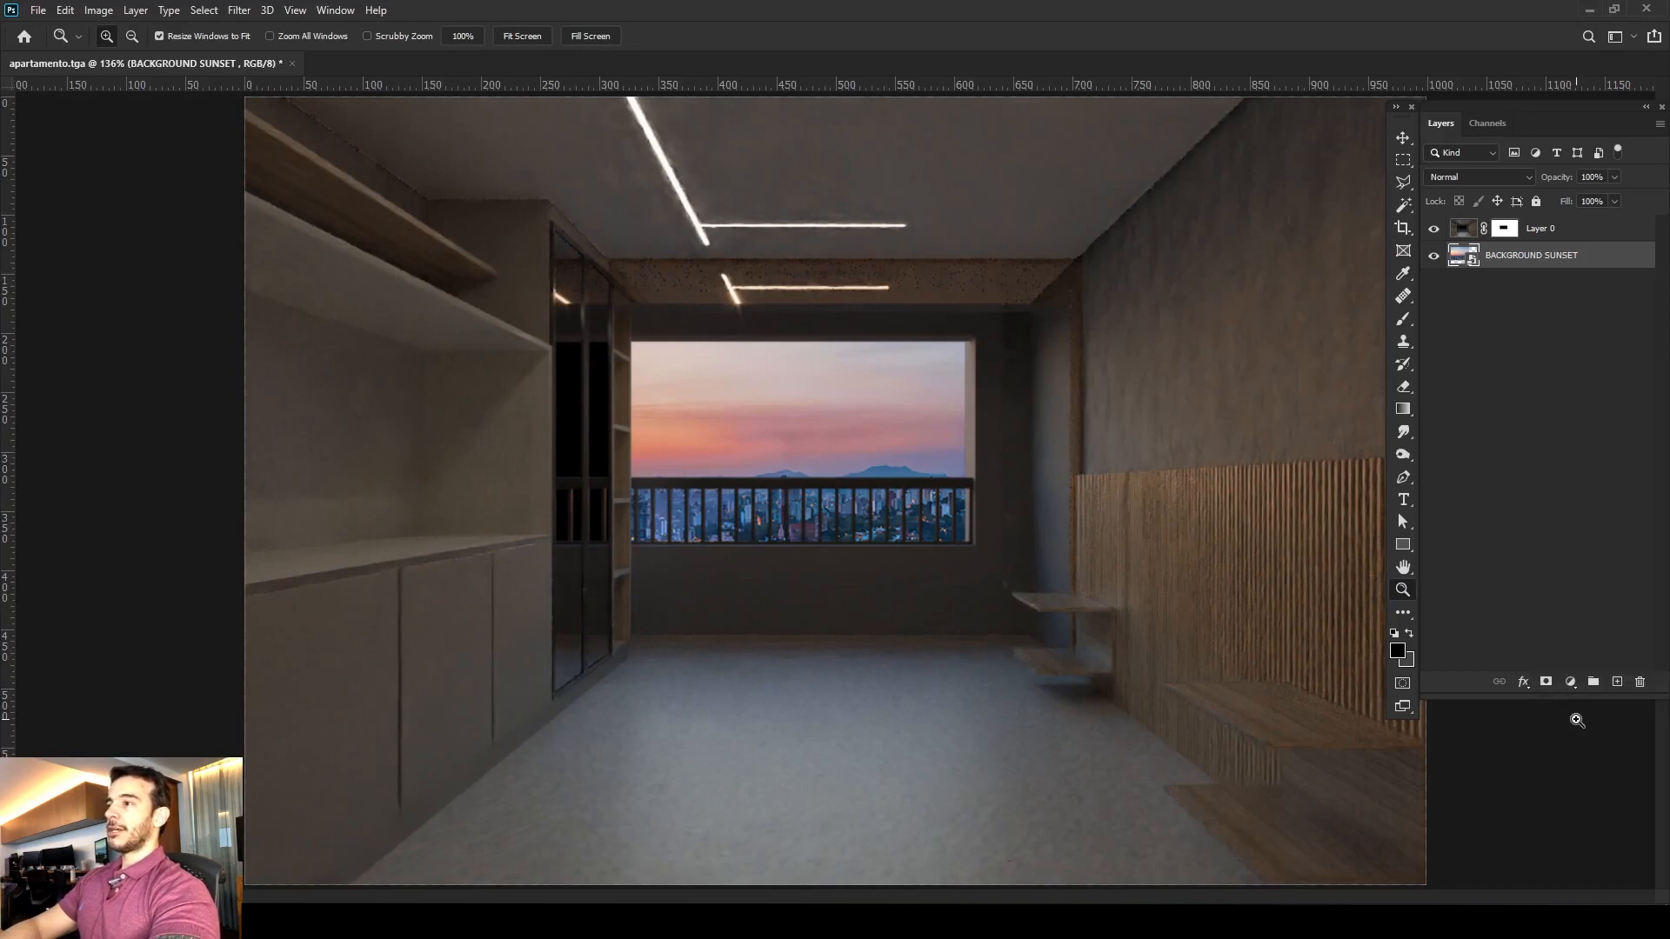
{"action": "left_click", "coordinate": [1570, 682]}
{"action": "left_click", "coordinate": [1533, 512]}
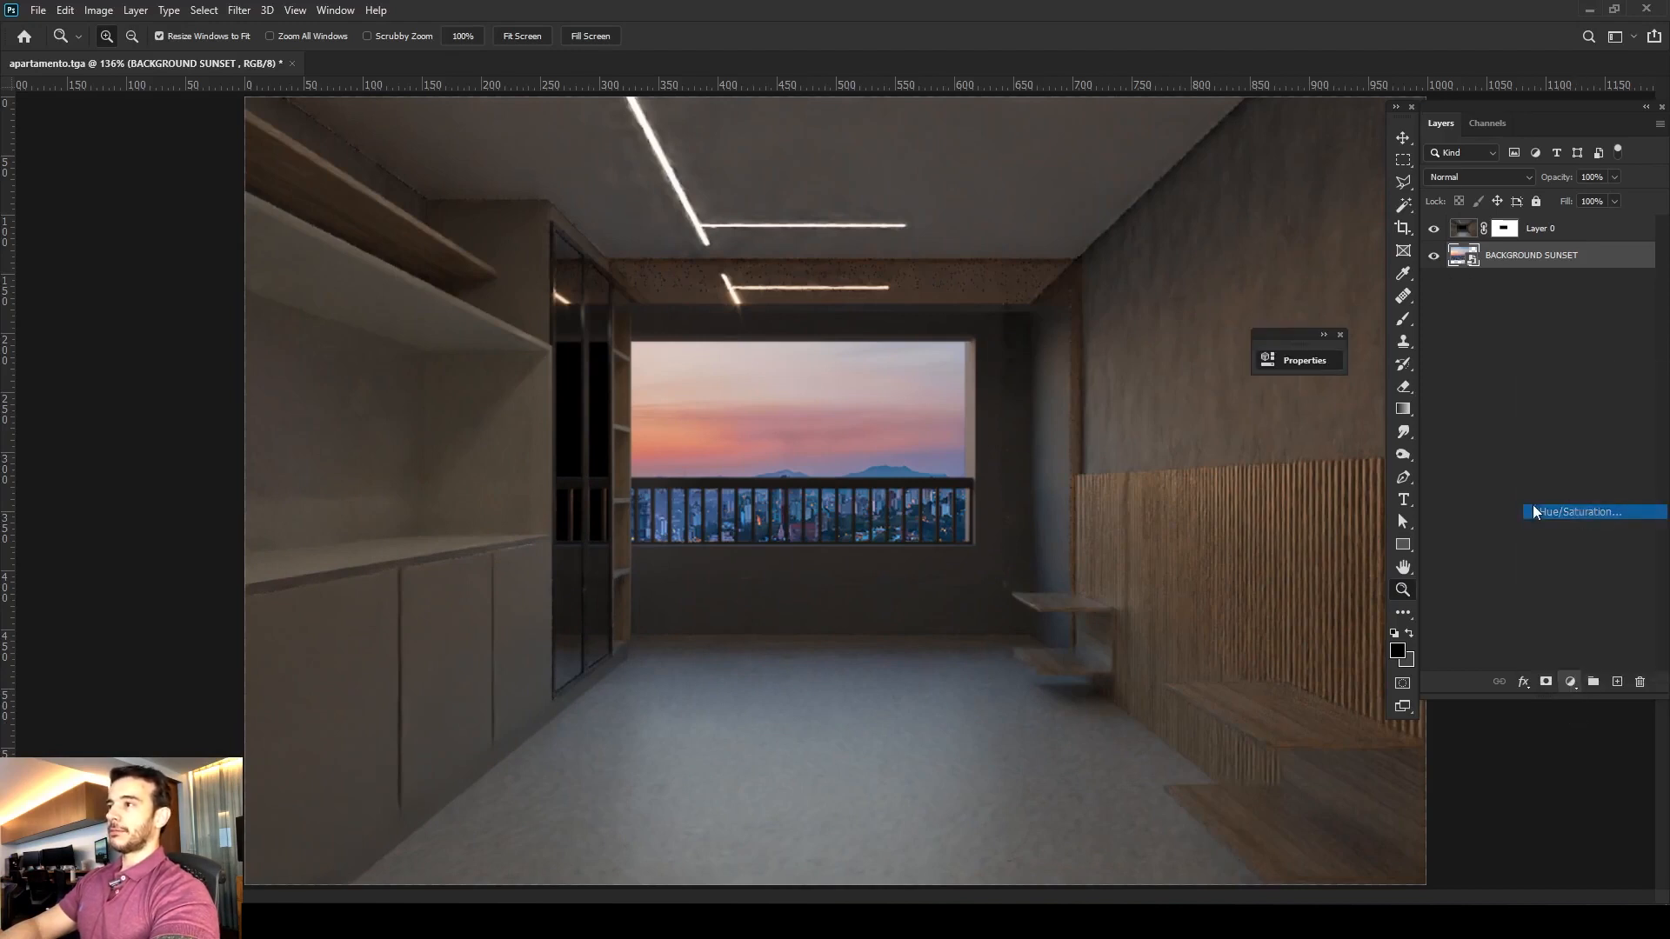
{"action": "left_click_drag", "start_coordinate": [1104, 364], "coordinate": [1105, 402]}
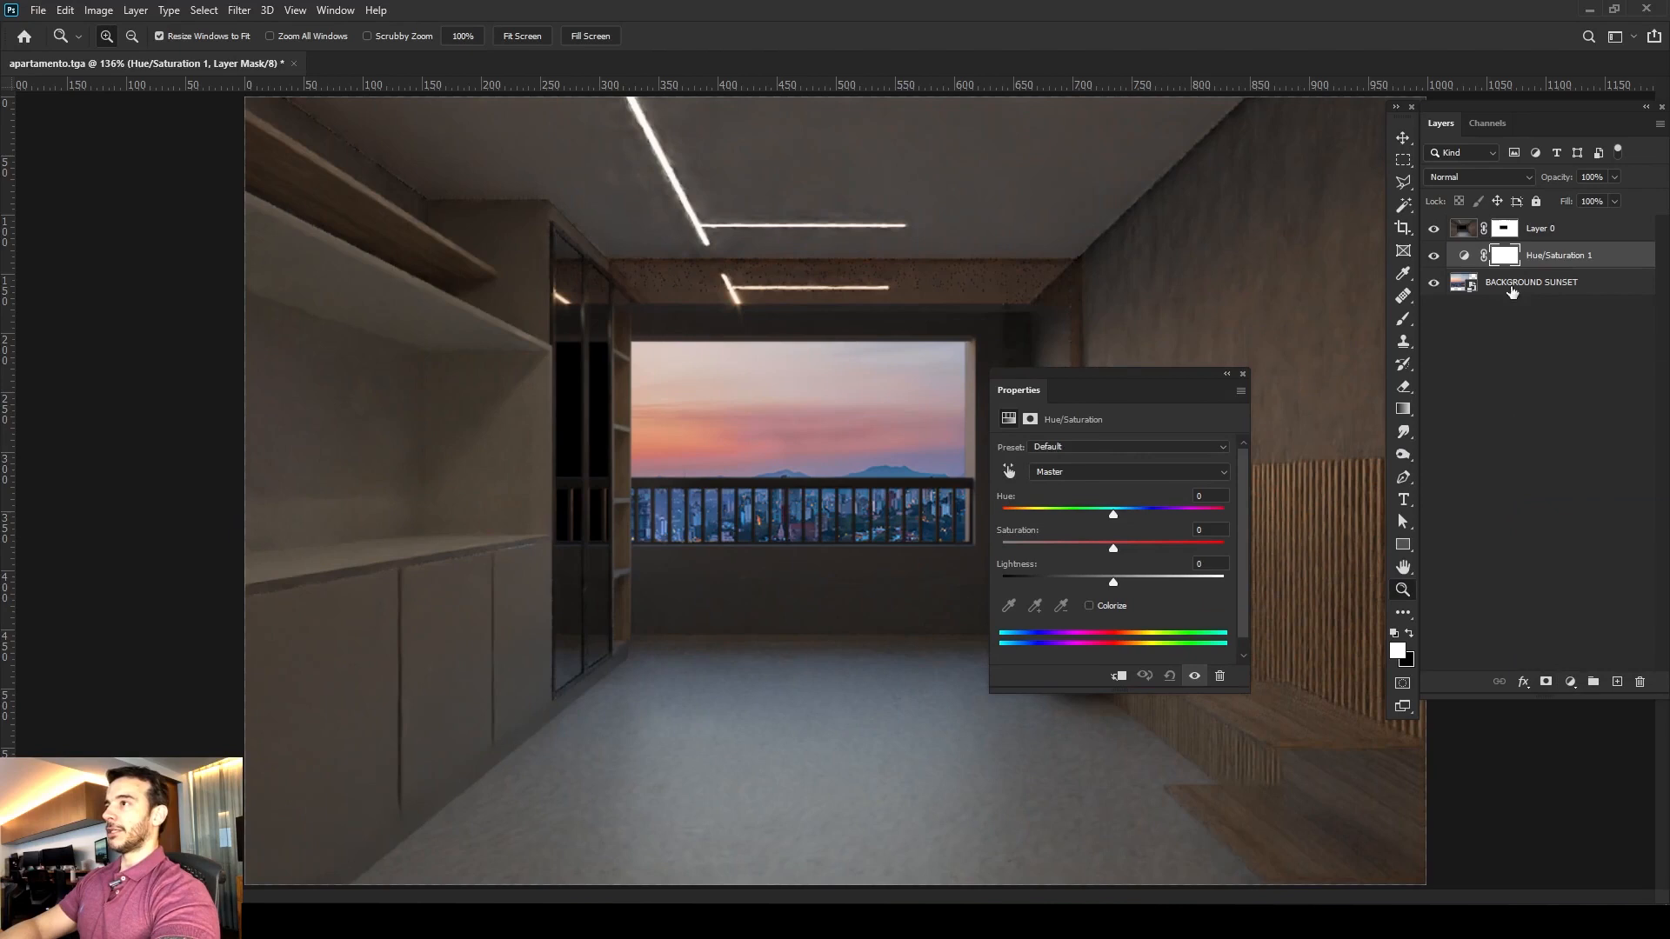
{"action": "left_click", "coordinate": [1462, 256]}
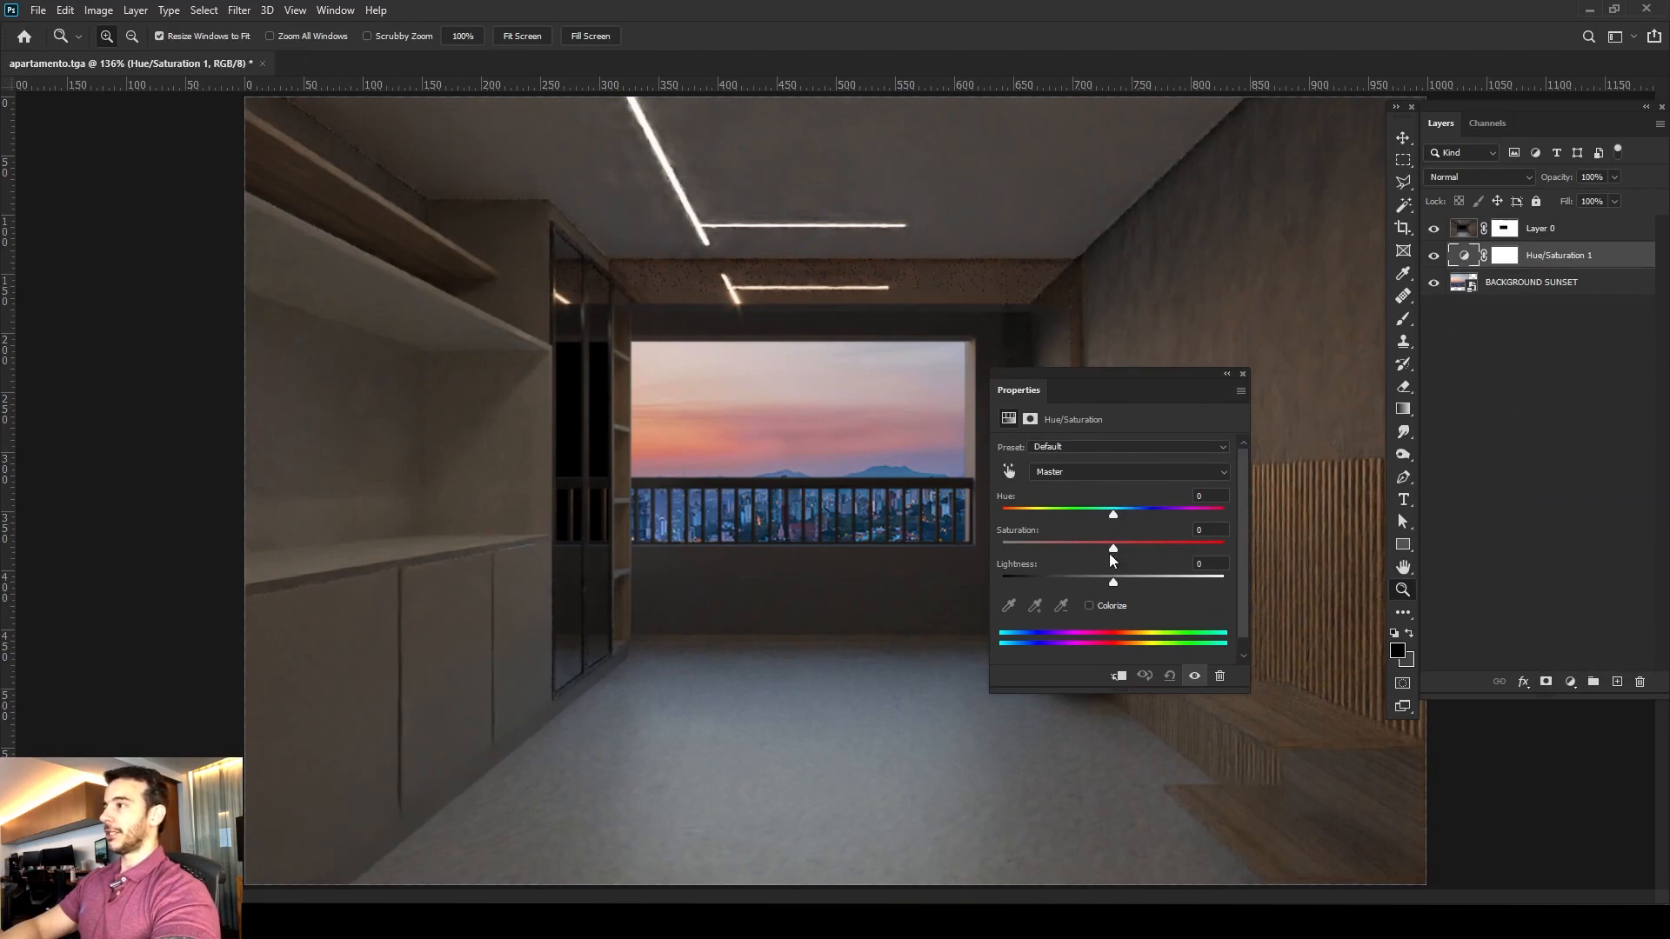
Starting from Yellows, shift the Hue/Saturation range to 344°/349°–59°\90° to cover the sunset's reds, then set Saturation to -44 and Hue to -6.
{"action": "left_click", "coordinate": [1084, 474]}
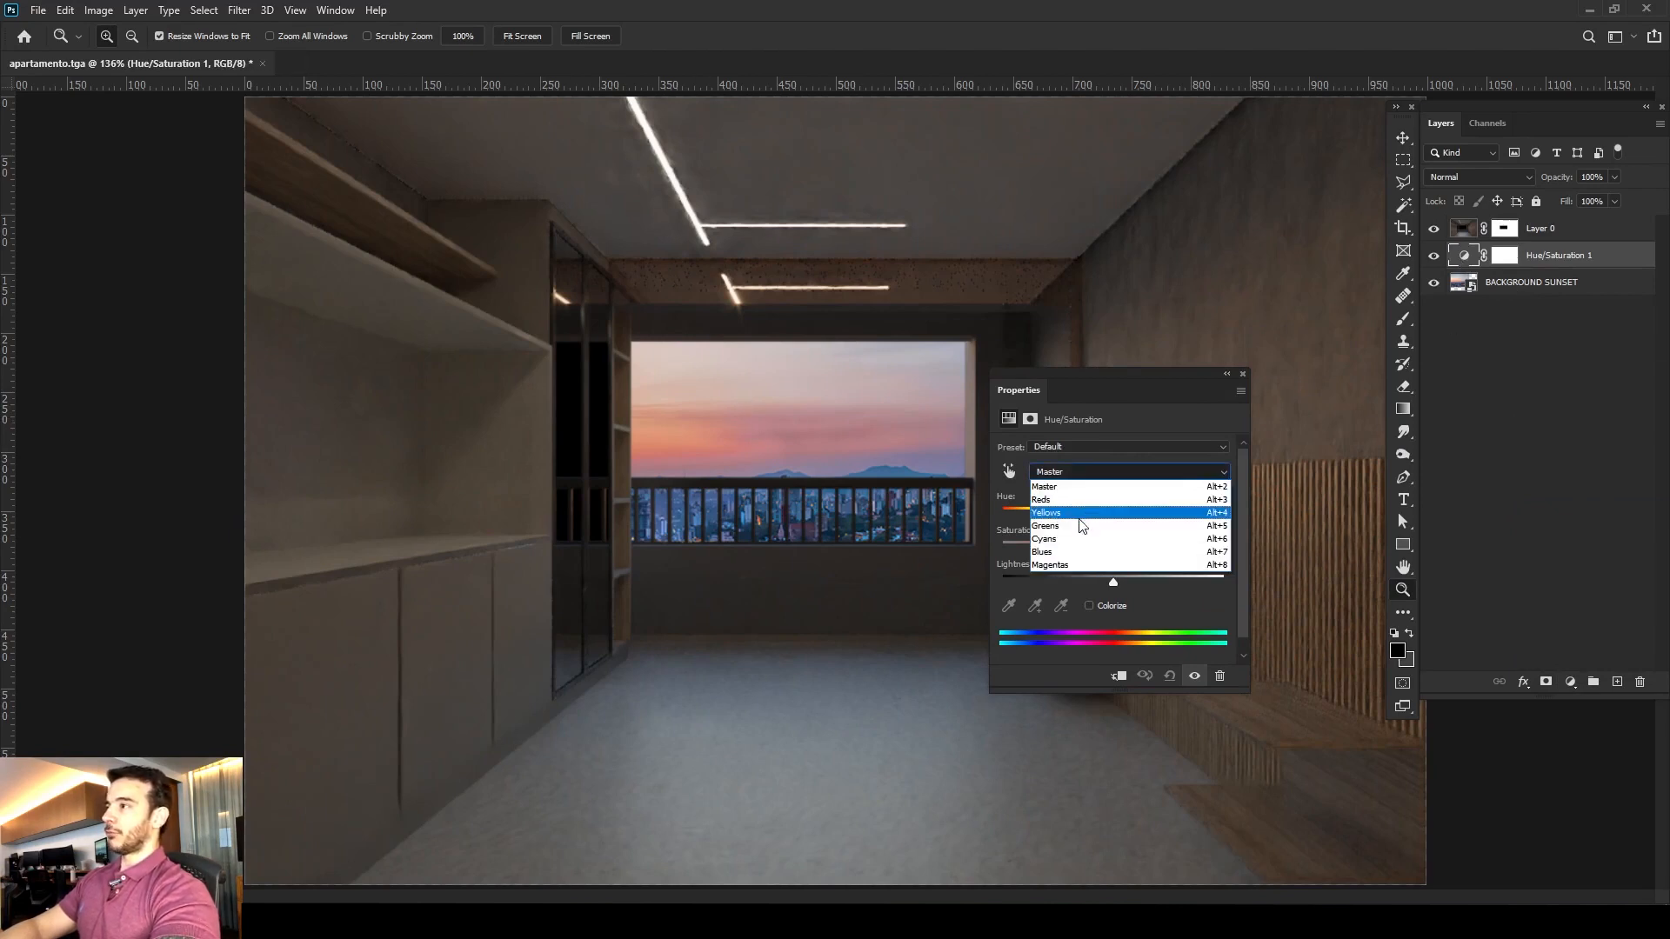
{"action": "left_click", "coordinate": [1070, 515]}
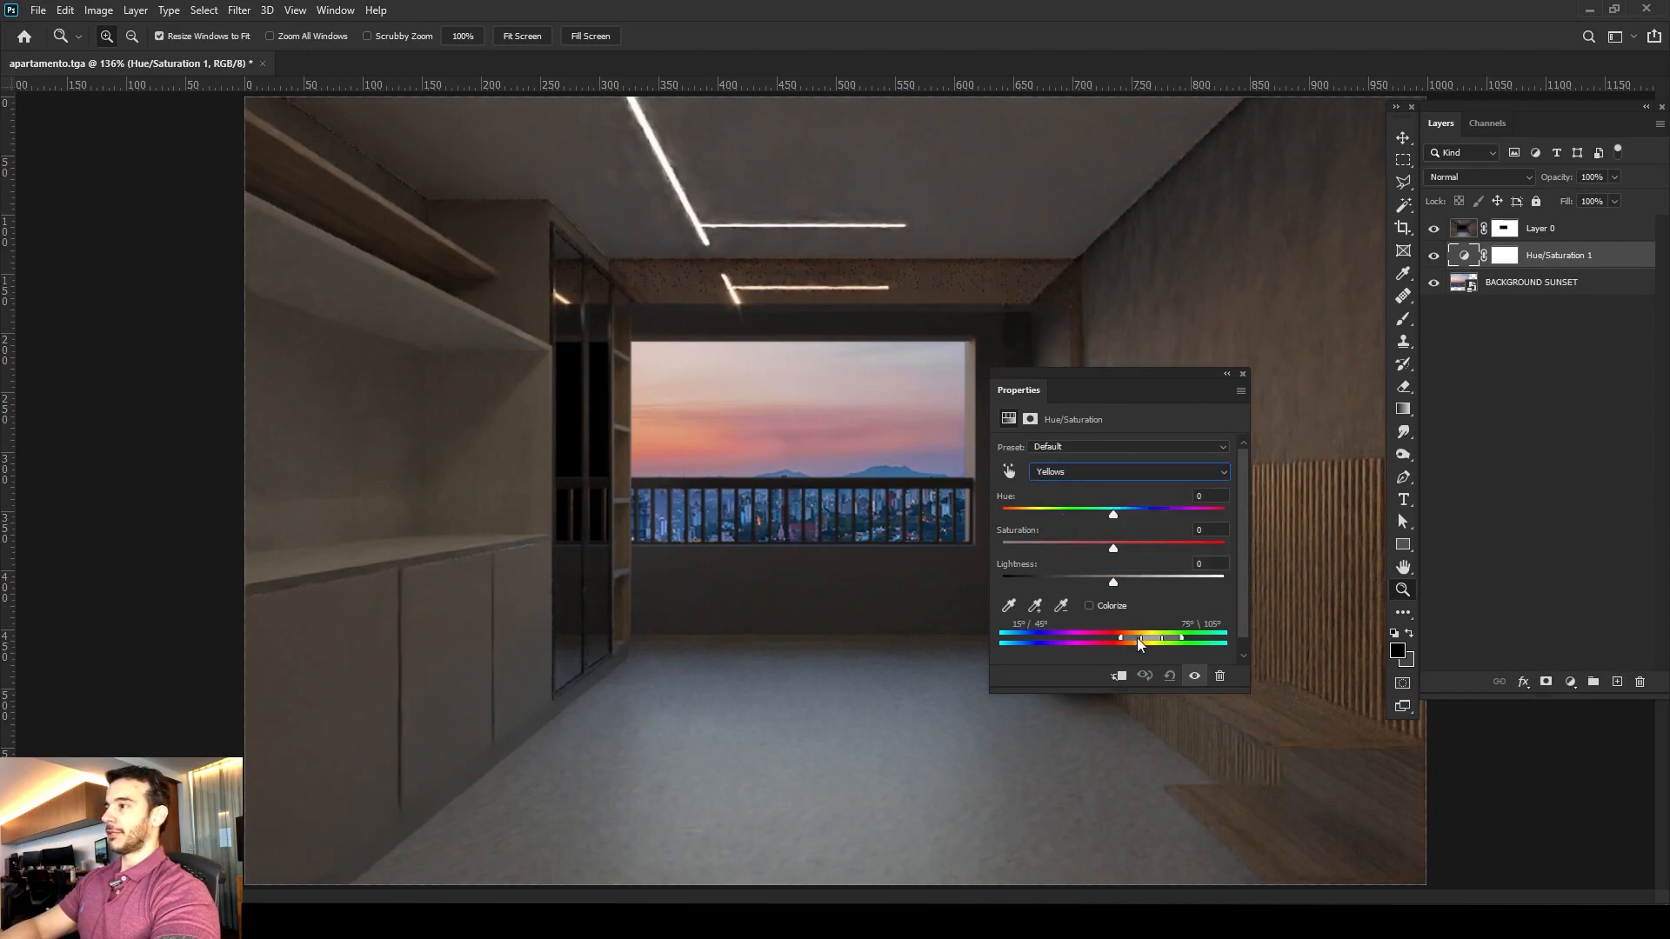
{"action": "mouse_move", "coordinate": [1139, 640]}
{"action": "left_mouse_down"}
{"action": "mouse_move", "coordinate": [1115, 636]}
{"action": "mouse_move", "coordinate": [1129, 641]}
{"action": "left_mouse_up"}
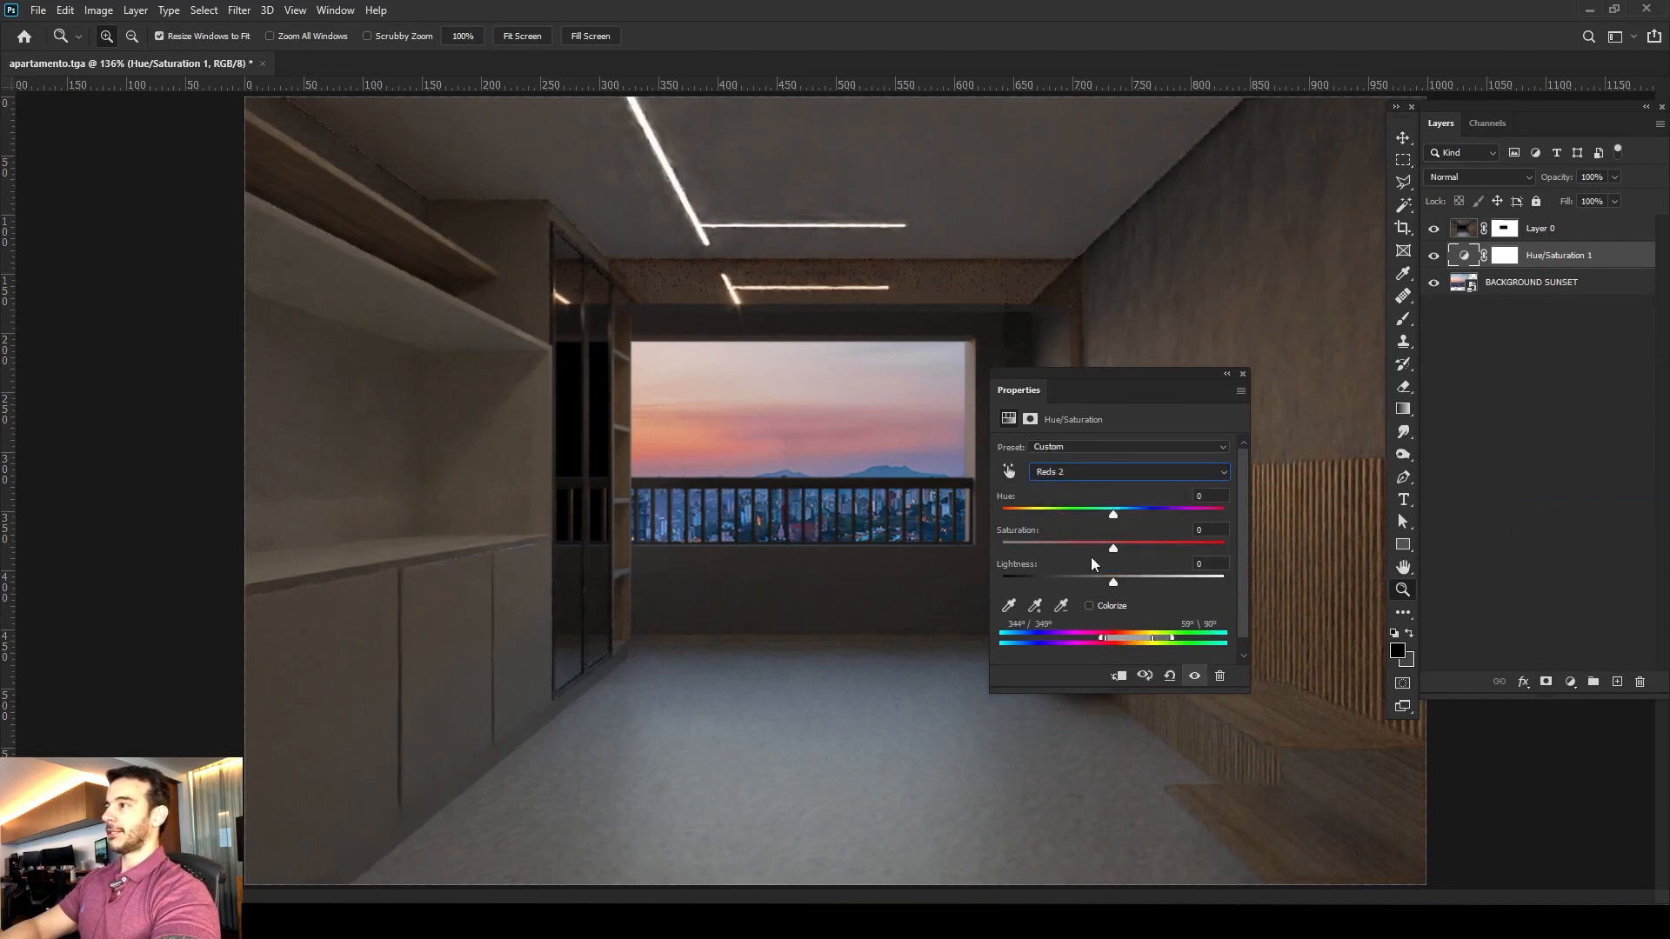
{"action": "left_click_drag", "start_coordinate": [1114, 548], "coordinate": [1054, 550]}
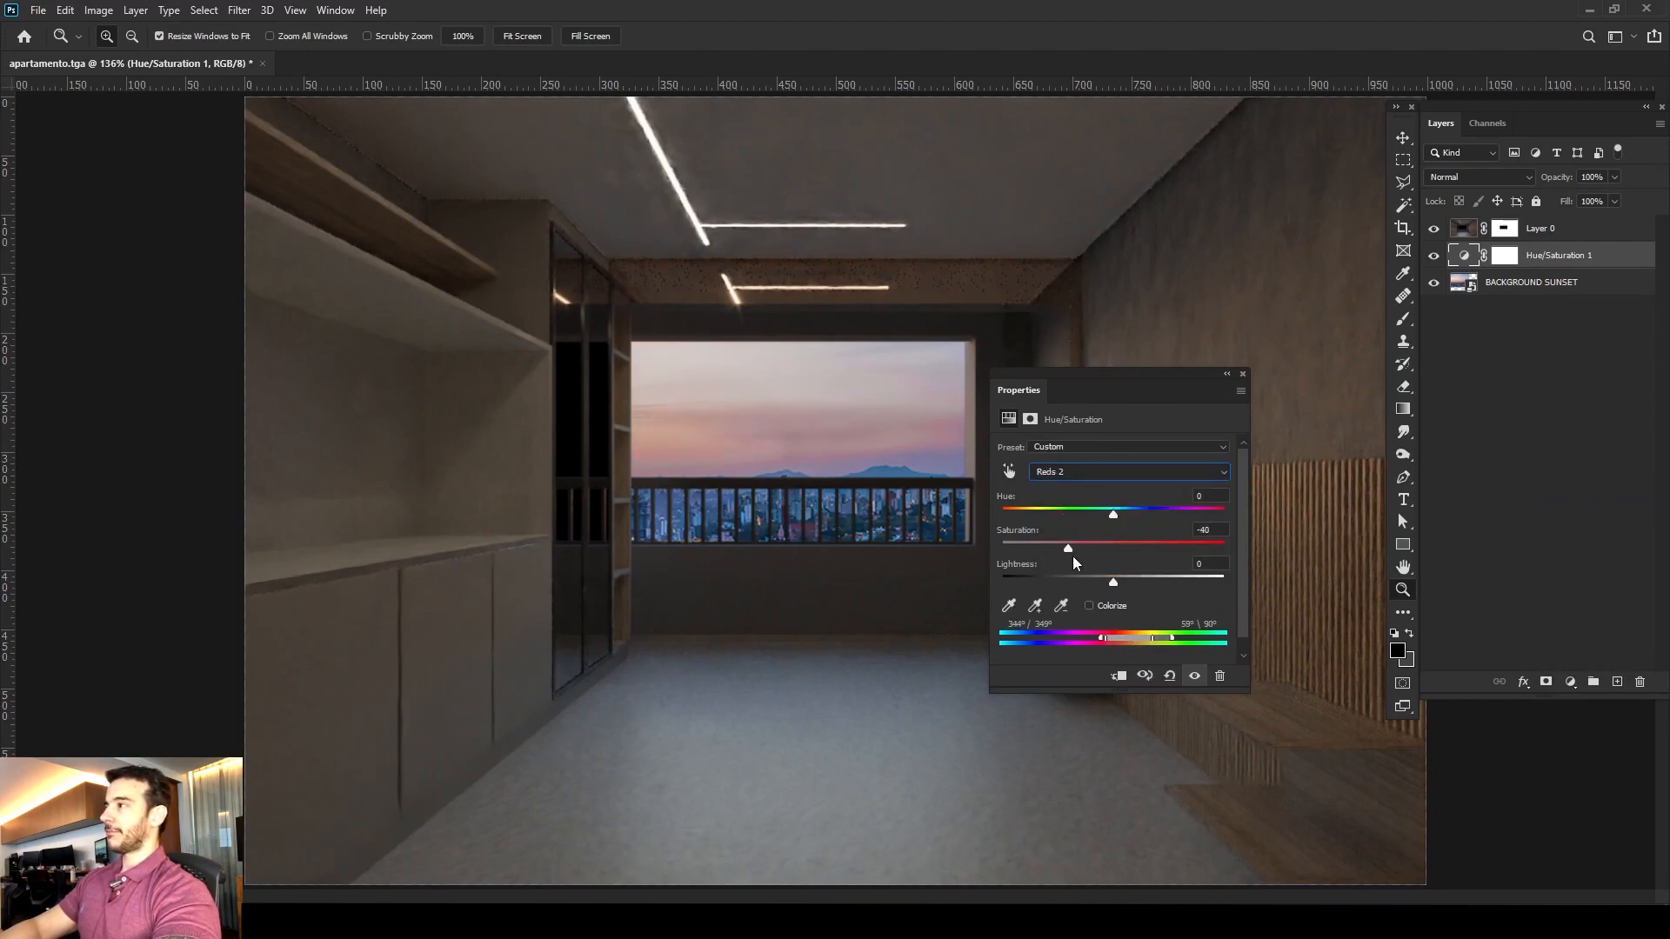
{"action": "mouse_move", "coordinate": [1113, 516]}
{"action": "left_mouse_down"}
{"action": "mouse_move", "coordinate": [1093, 516]}
{"action": "mouse_move", "coordinate": [1148, 524]}
{"action": "mouse_move", "coordinate": [1085, 518]}
{"action": "left_mouse_up"}
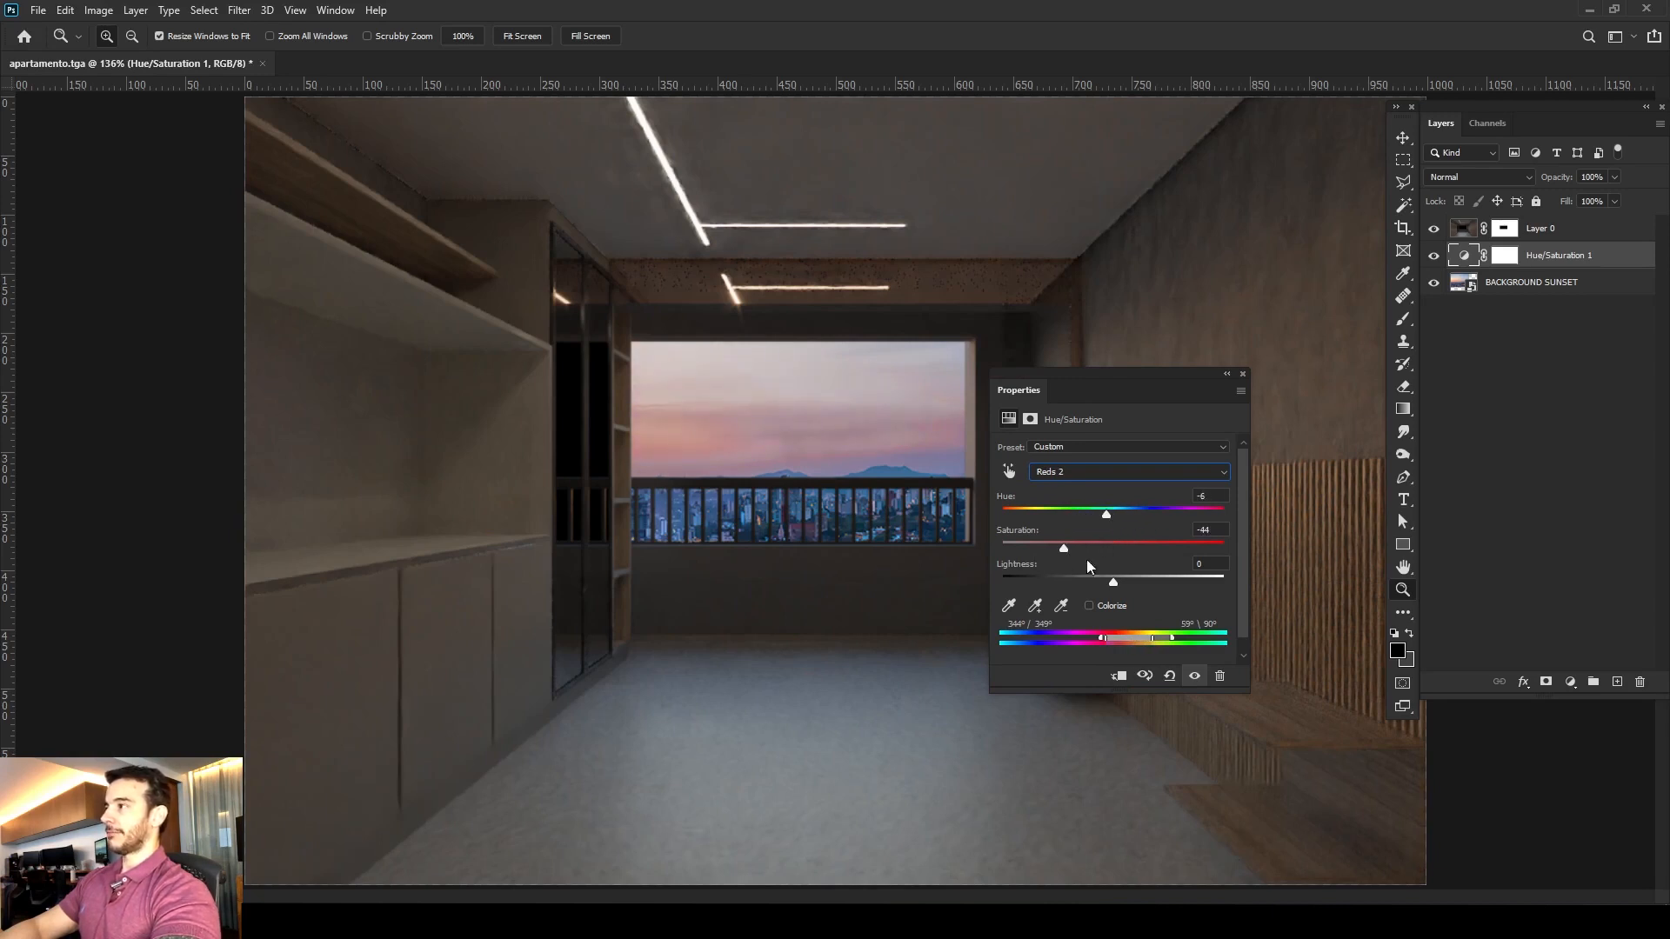
{"action": "left_click", "coordinate": [1243, 376]}
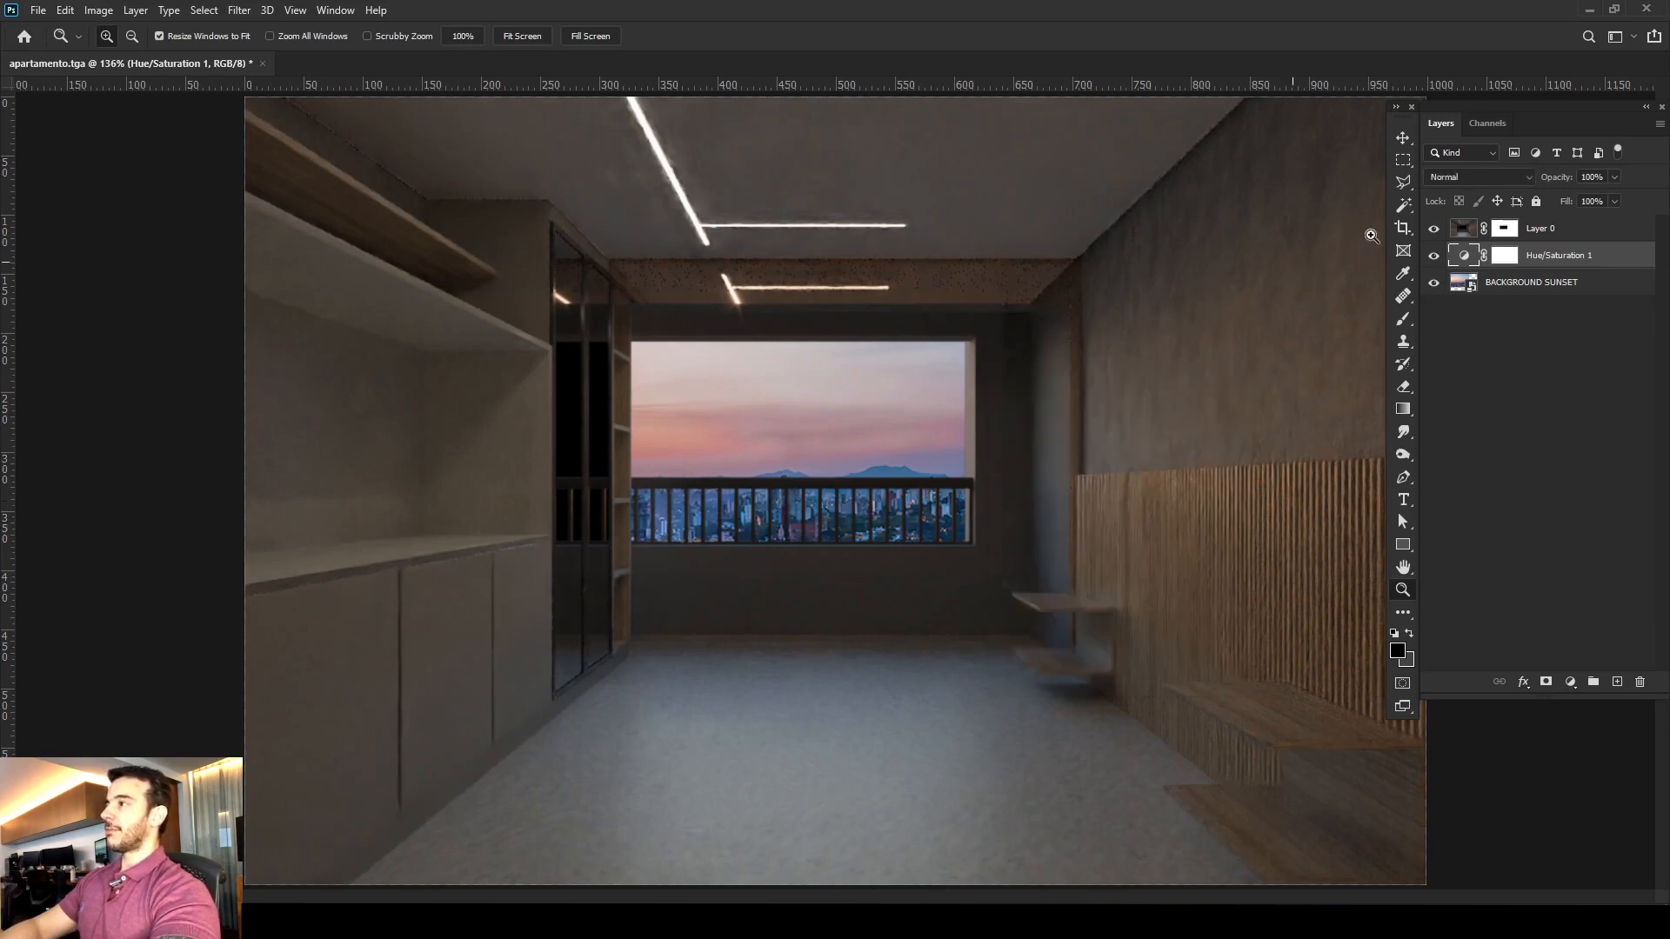
Add an Exposure adjustment layer above Hue/Saturation 1 with exposure +0.81 and gamma correction 1.27.
{"action": "left_click", "coordinate": [1570, 682]}
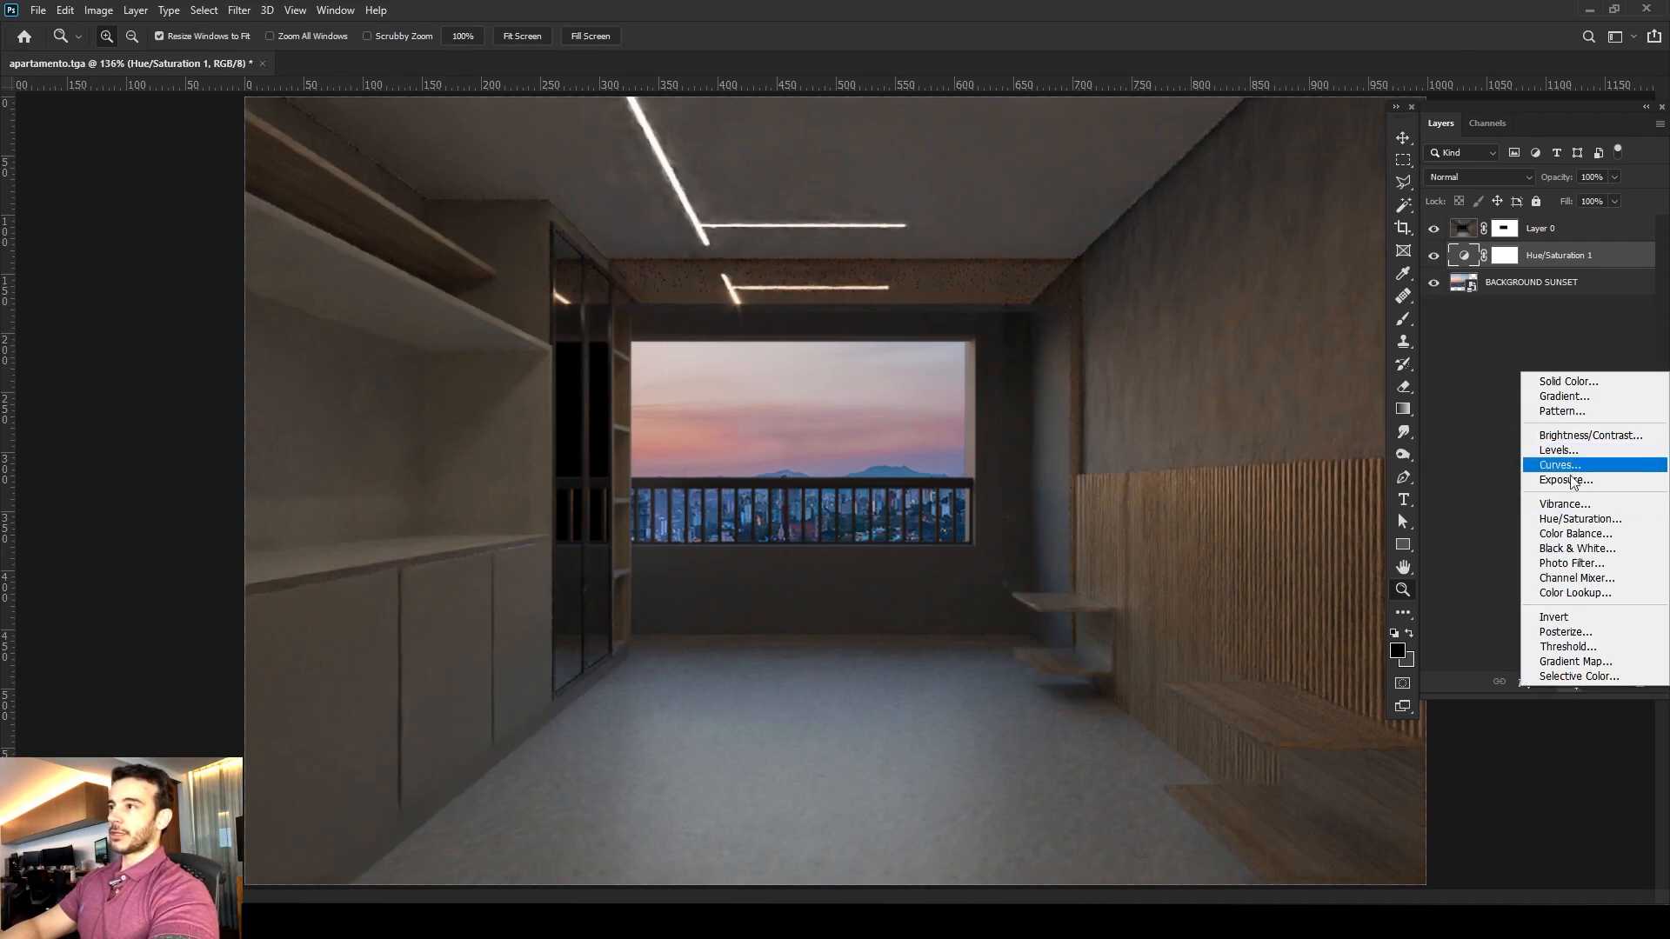
{"action": "left_click", "coordinate": [1557, 474]}
{"action": "left_click_drag", "start_coordinate": [1103, 396], "coordinate": [1143, 380]}
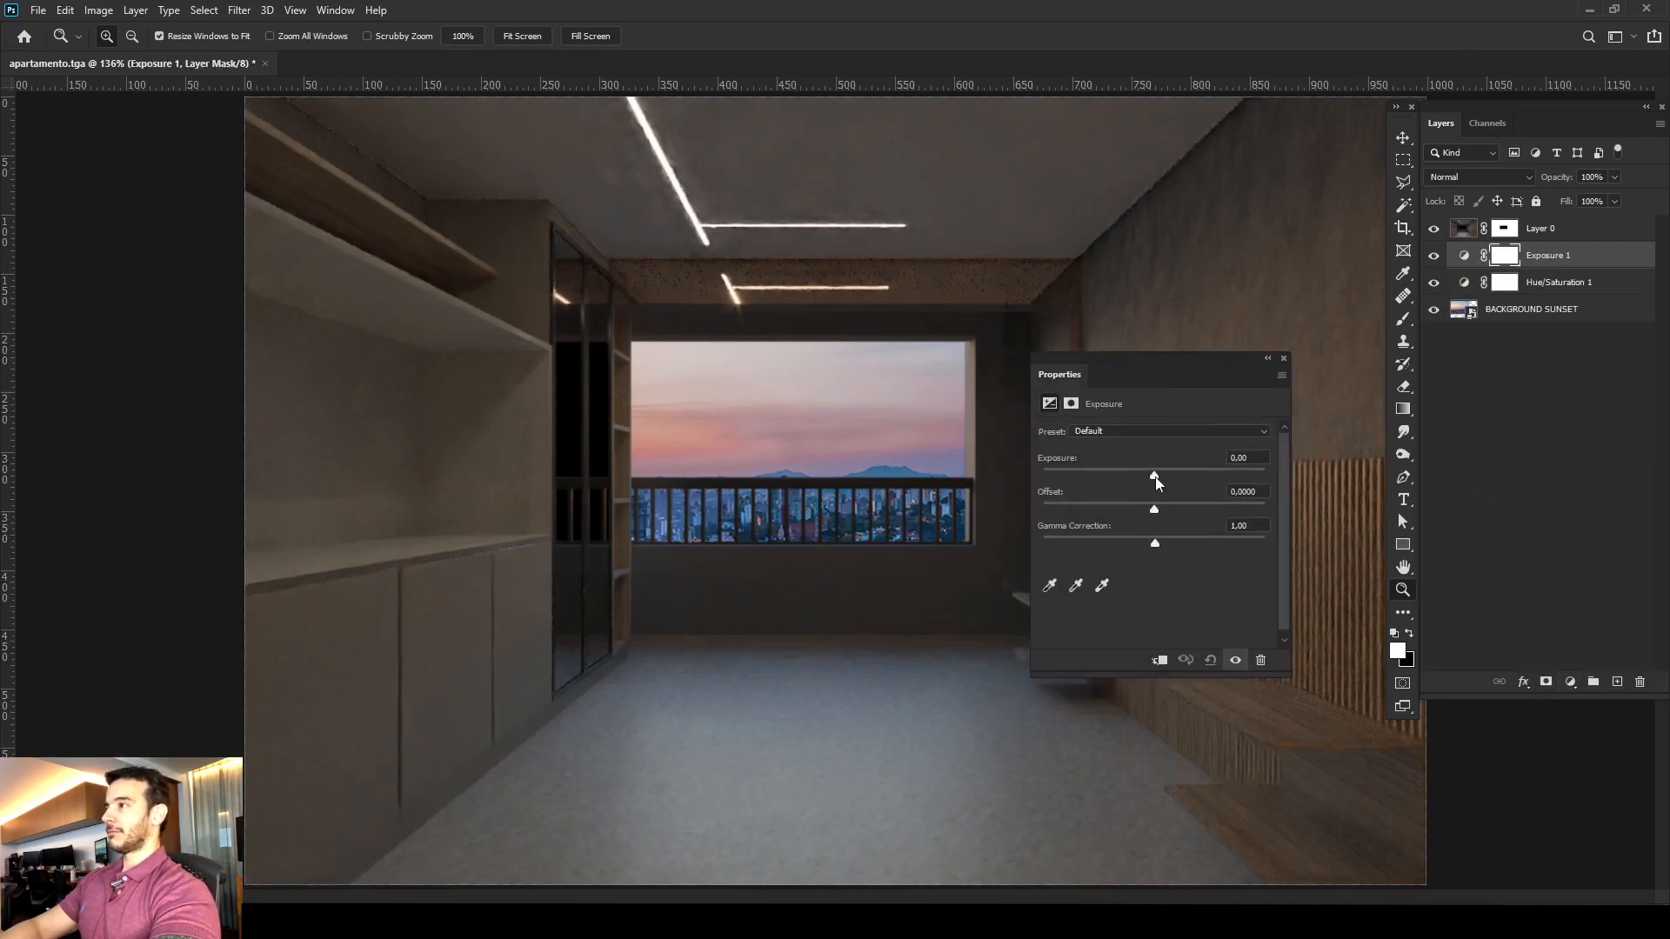
{"action": "mouse_move", "coordinate": [1155, 470]}
{"action": "left_mouse_down"}
{"action": "mouse_move", "coordinate": [1174, 469]}
{"action": "mouse_move", "coordinate": [1135, 468]}
{"action": "mouse_move", "coordinate": [1168, 468]}
{"action": "left_mouse_up"}
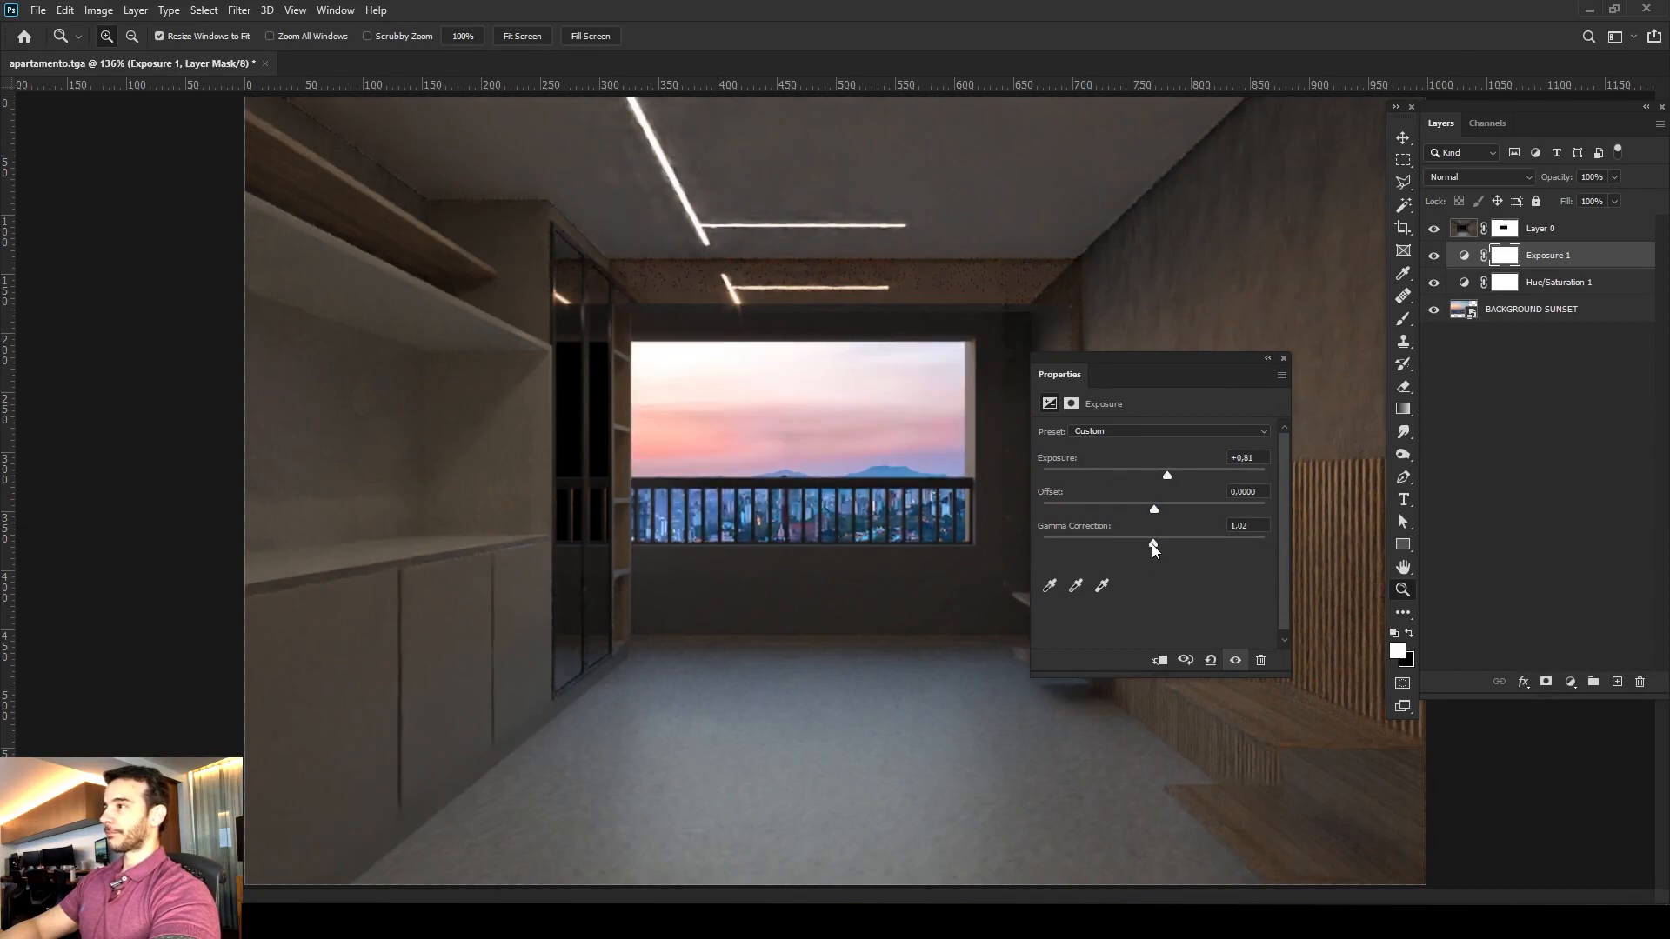
{"action": "left_click_drag", "start_coordinate": [1153, 542], "coordinate": [1149, 539]}
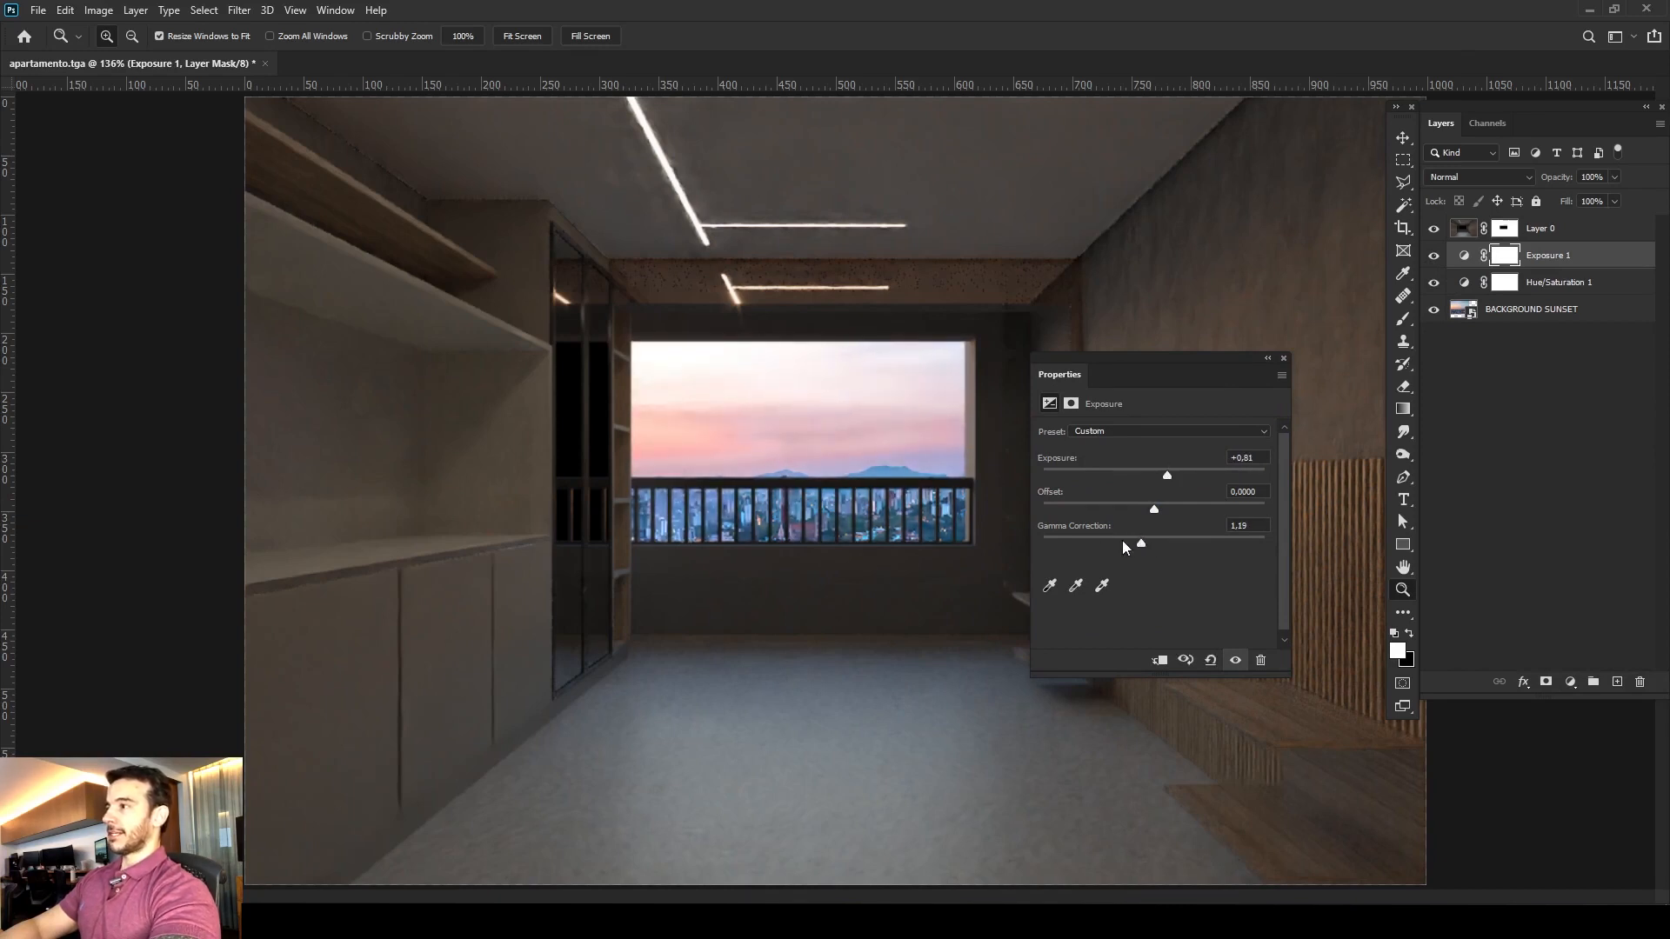
{"action": "mouse_move", "coordinate": [1141, 543]}
{"action": "left_mouse_down"}
{"action": "mouse_move", "coordinate": [1174, 541]}
{"action": "mouse_move", "coordinate": [1134, 532]}
{"action": "left_mouse_up"}
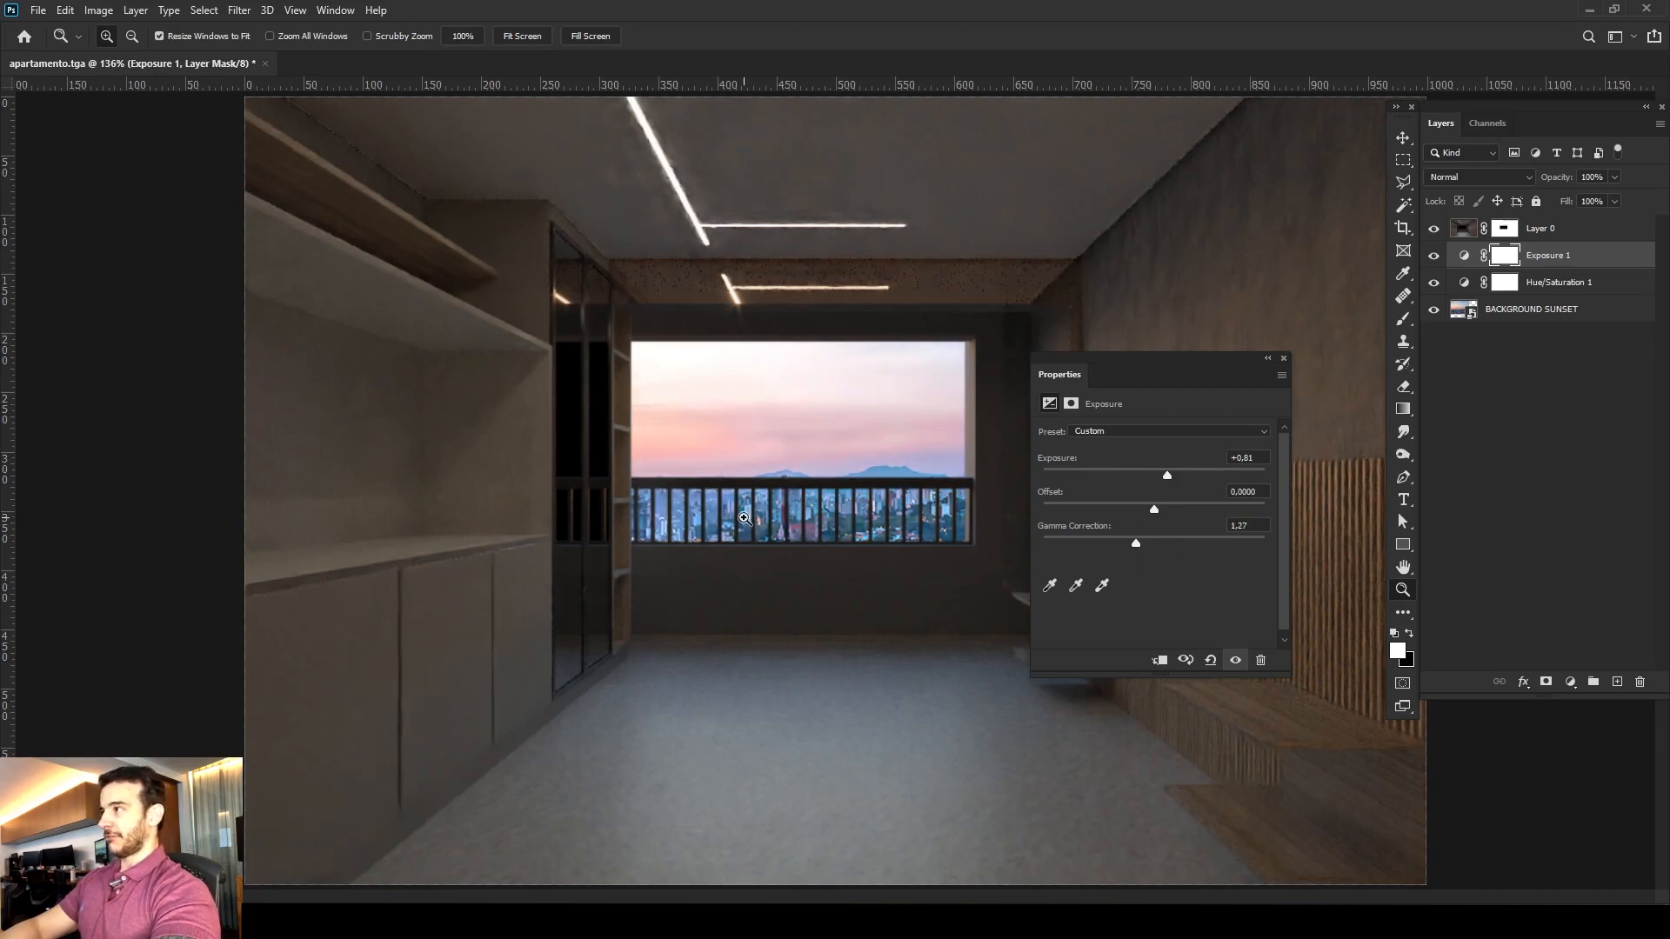
Raise the Exposure layer's gamma correction to 1.57 and lower its exposure to soften the sunset.
{"action": "left_click_drag", "start_coordinate": [1137, 365], "coordinate": [1167, 356]}
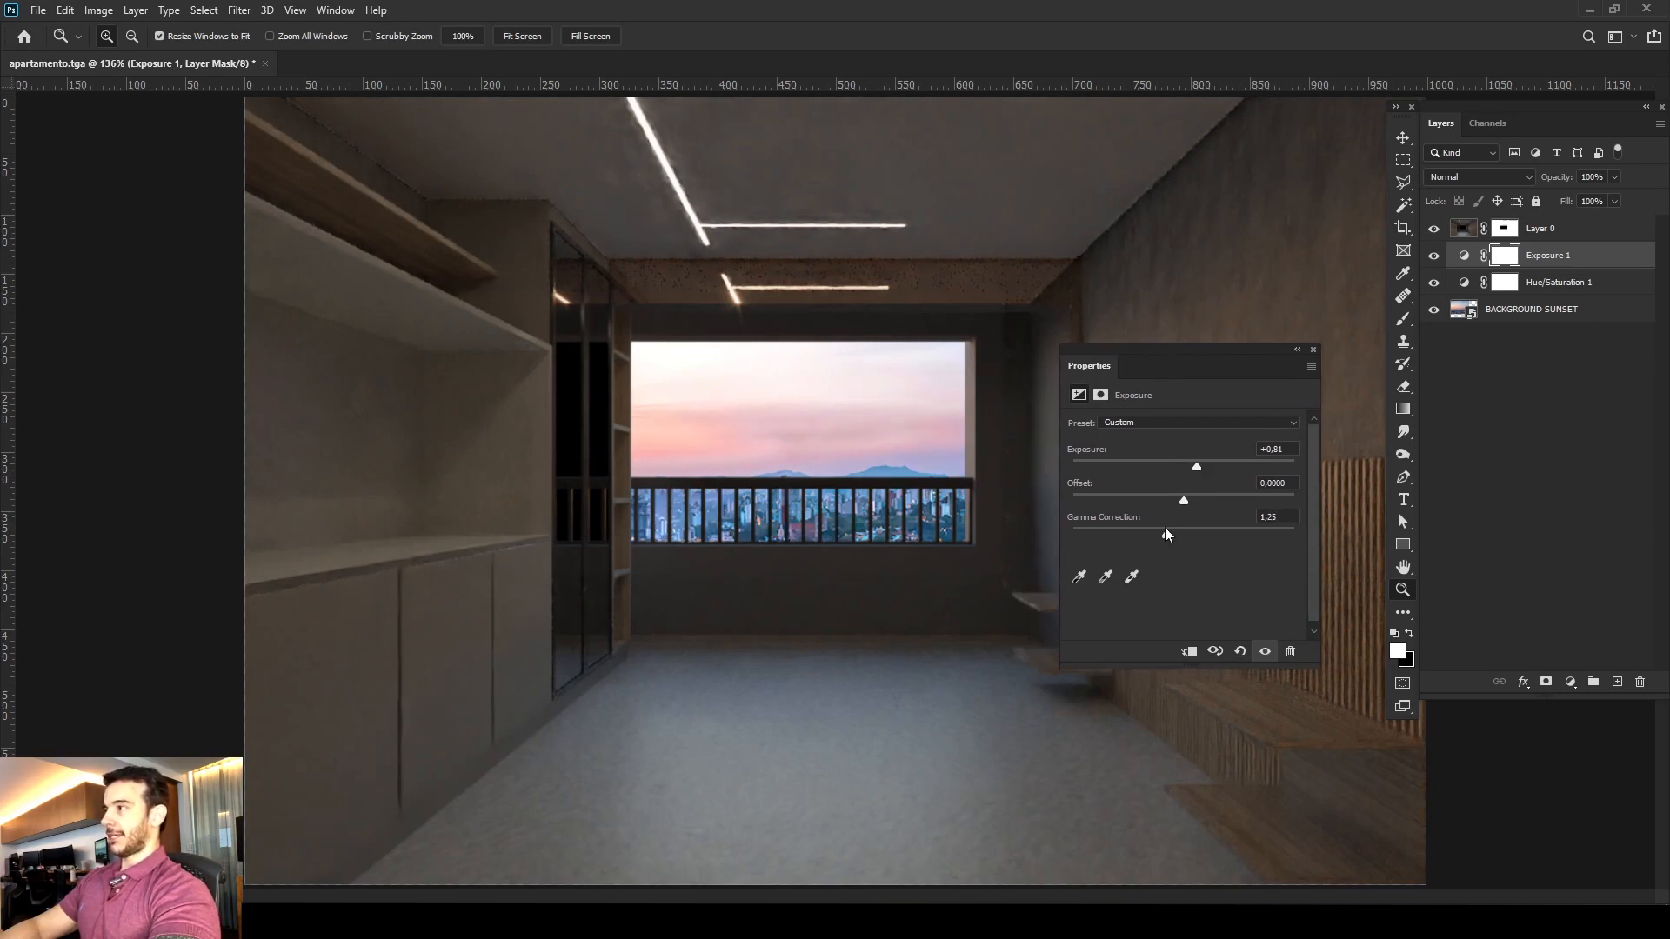
{"action": "left_click_drag", "start_coordinate": [1166, 527], "coordinate": [1193, 475]}
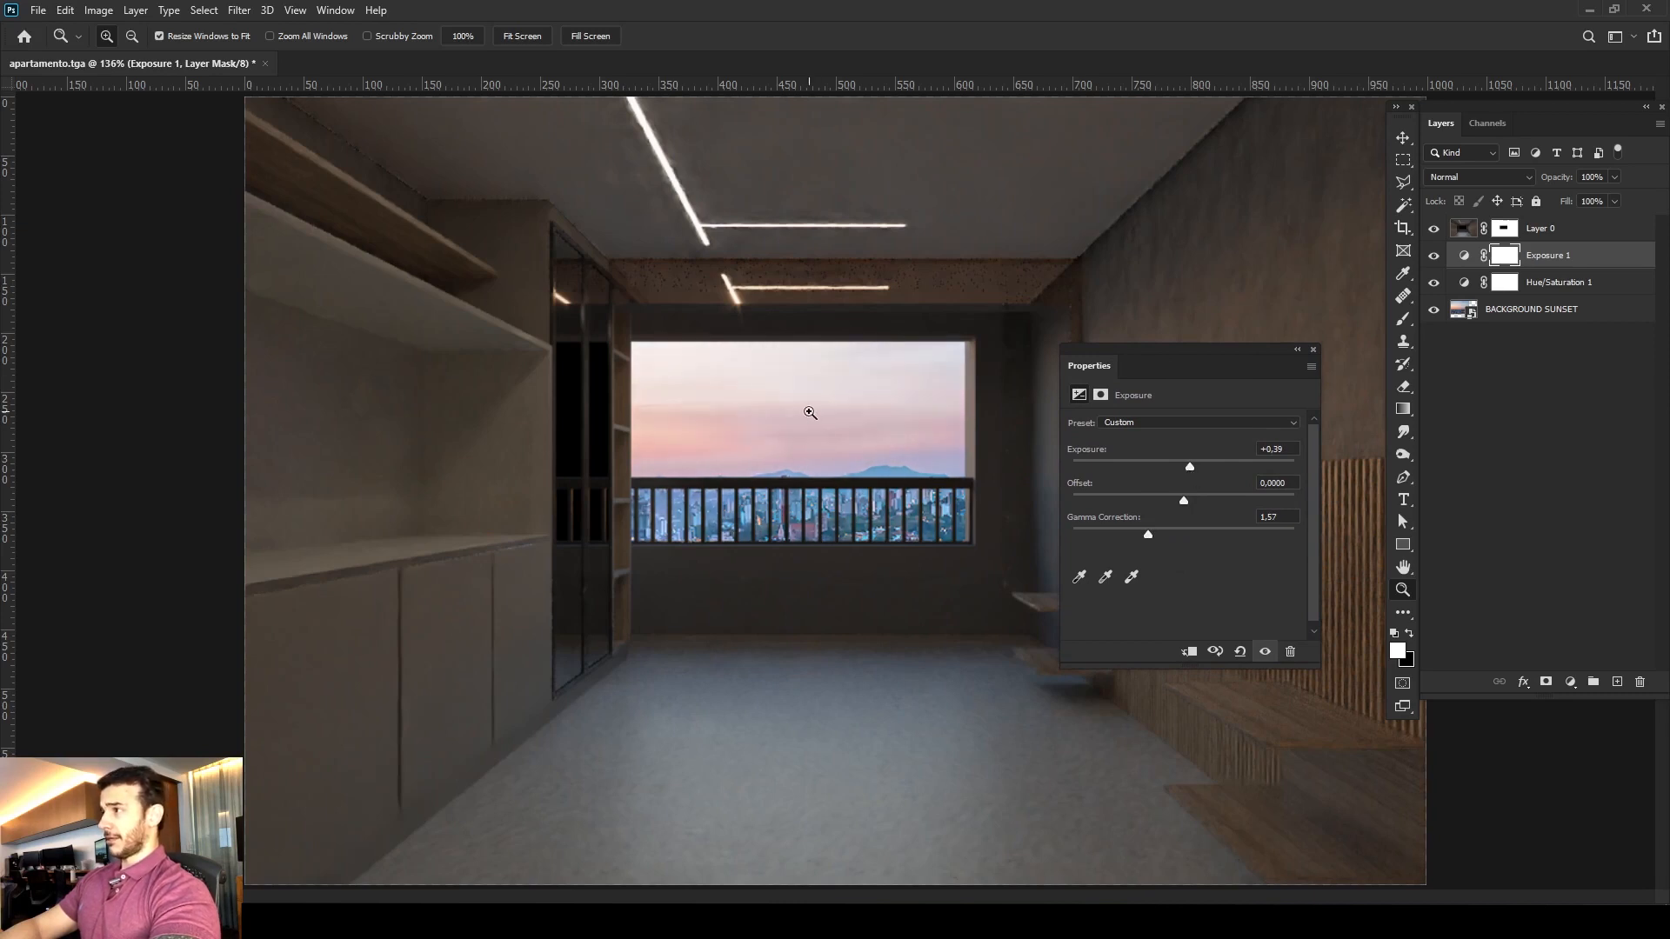
{"action": "left_click_drag", "start_coordinate": [1188, 468], "coordinate": [1192, 469]}
{"action": "left_click", "coordinate": [1313, 348]}
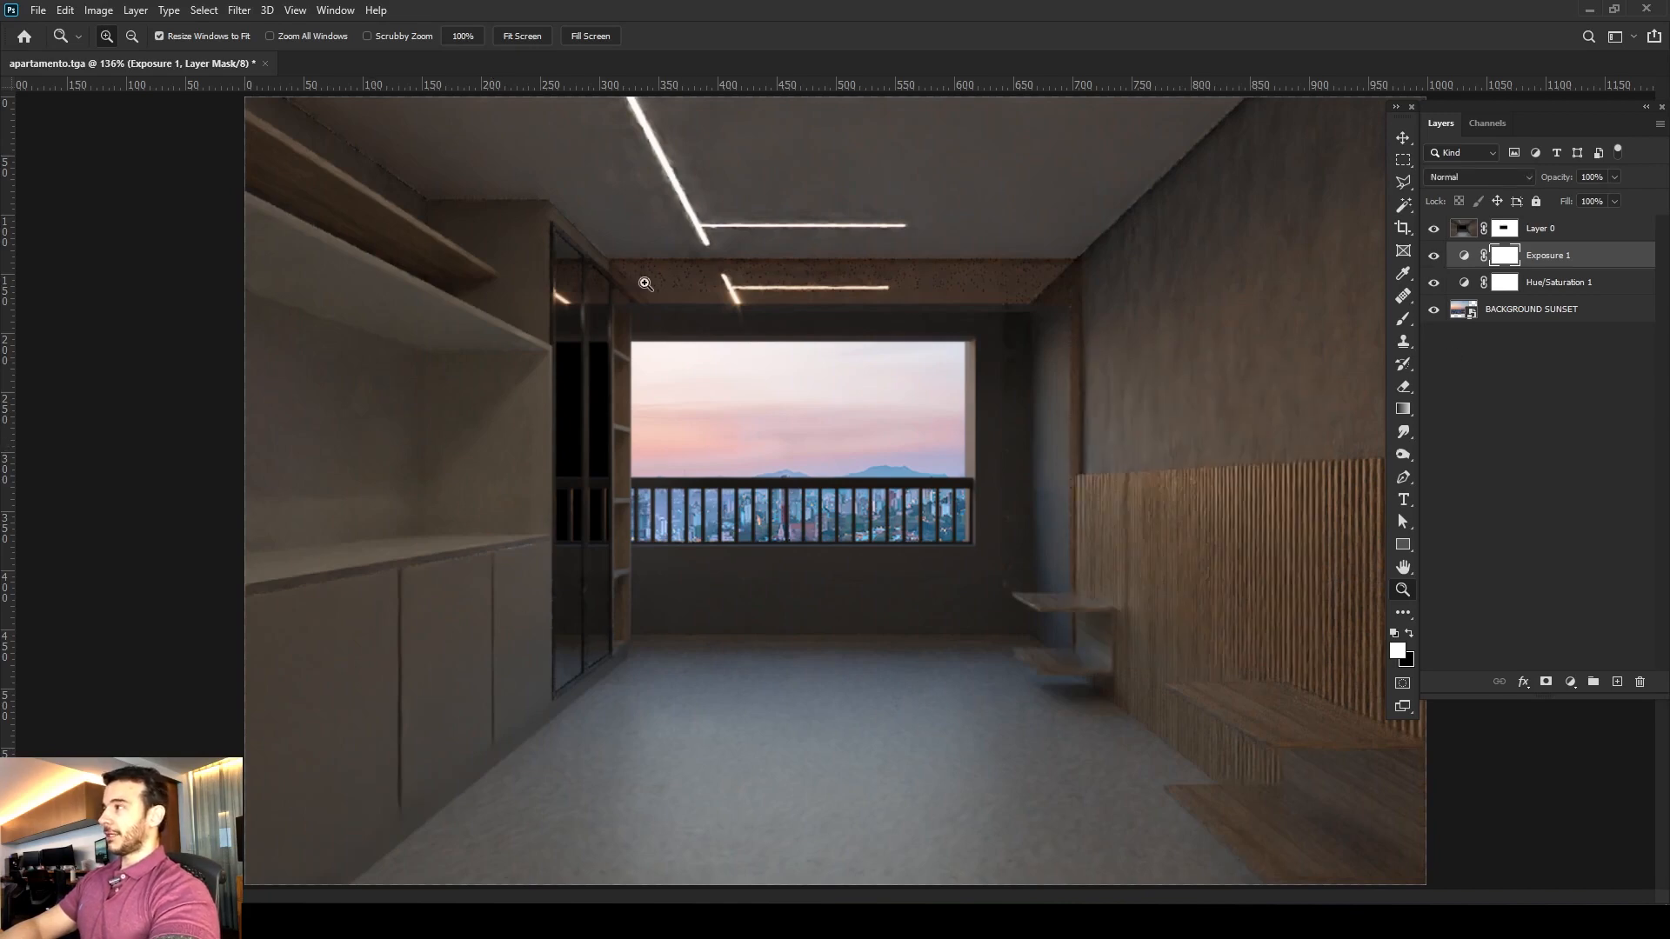
On Layer 0, select the black window reflections in the glass cabinet doors using the Magic Wand with tolerance 5.
{"action": "left_click", "coordinate": [557, 411]}
{"action": "left_click", "coordinate": [556, 410]}
{"action": "left_click_drag", "start_coordinate": [541, 380], "coordinate": [956, 516]}
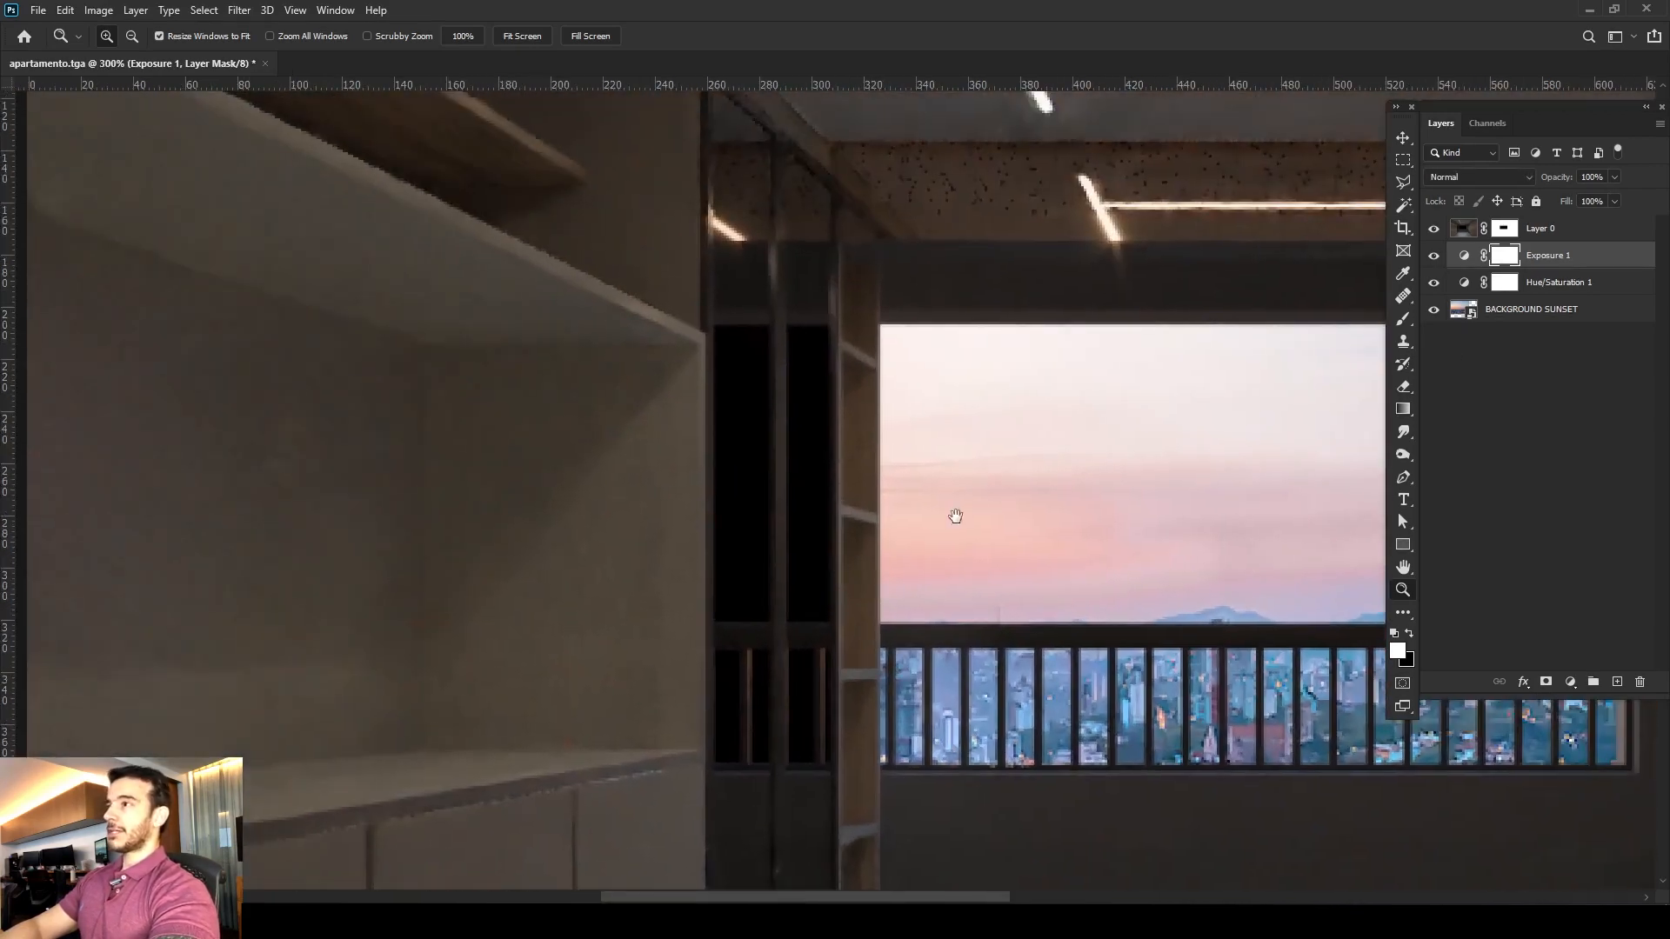
{"action": "left_click", "coordinate": [1464, 236]}
{"action": "key", "text": "w"}
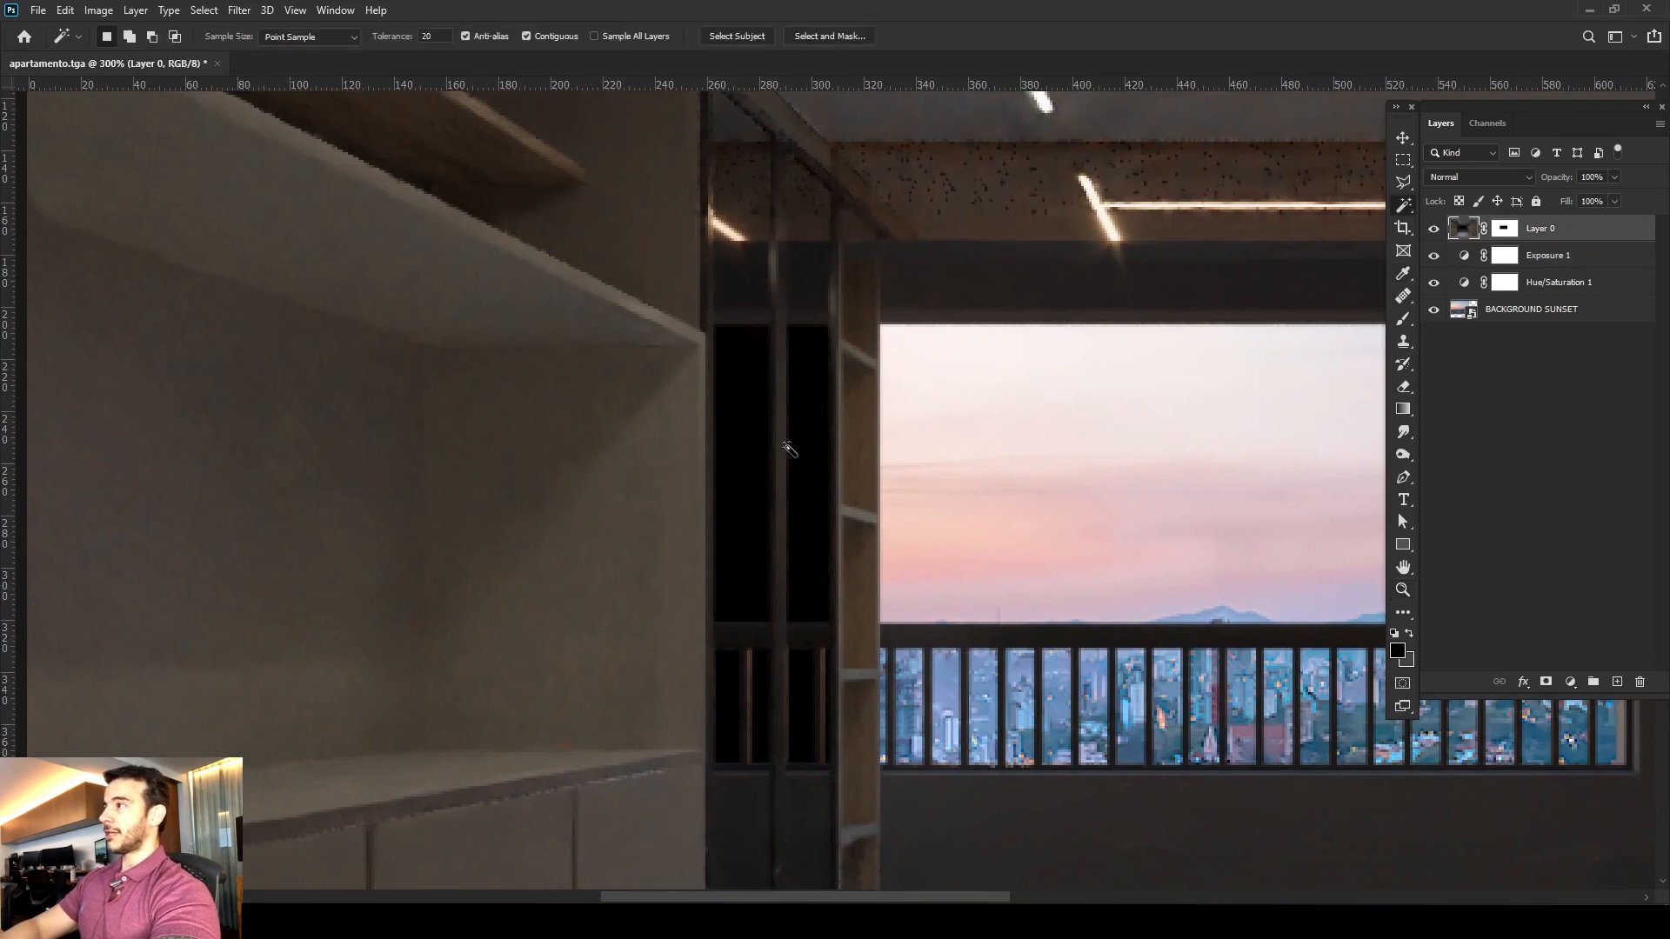
{"action": "left_click", "coordinate": [806, 394]}
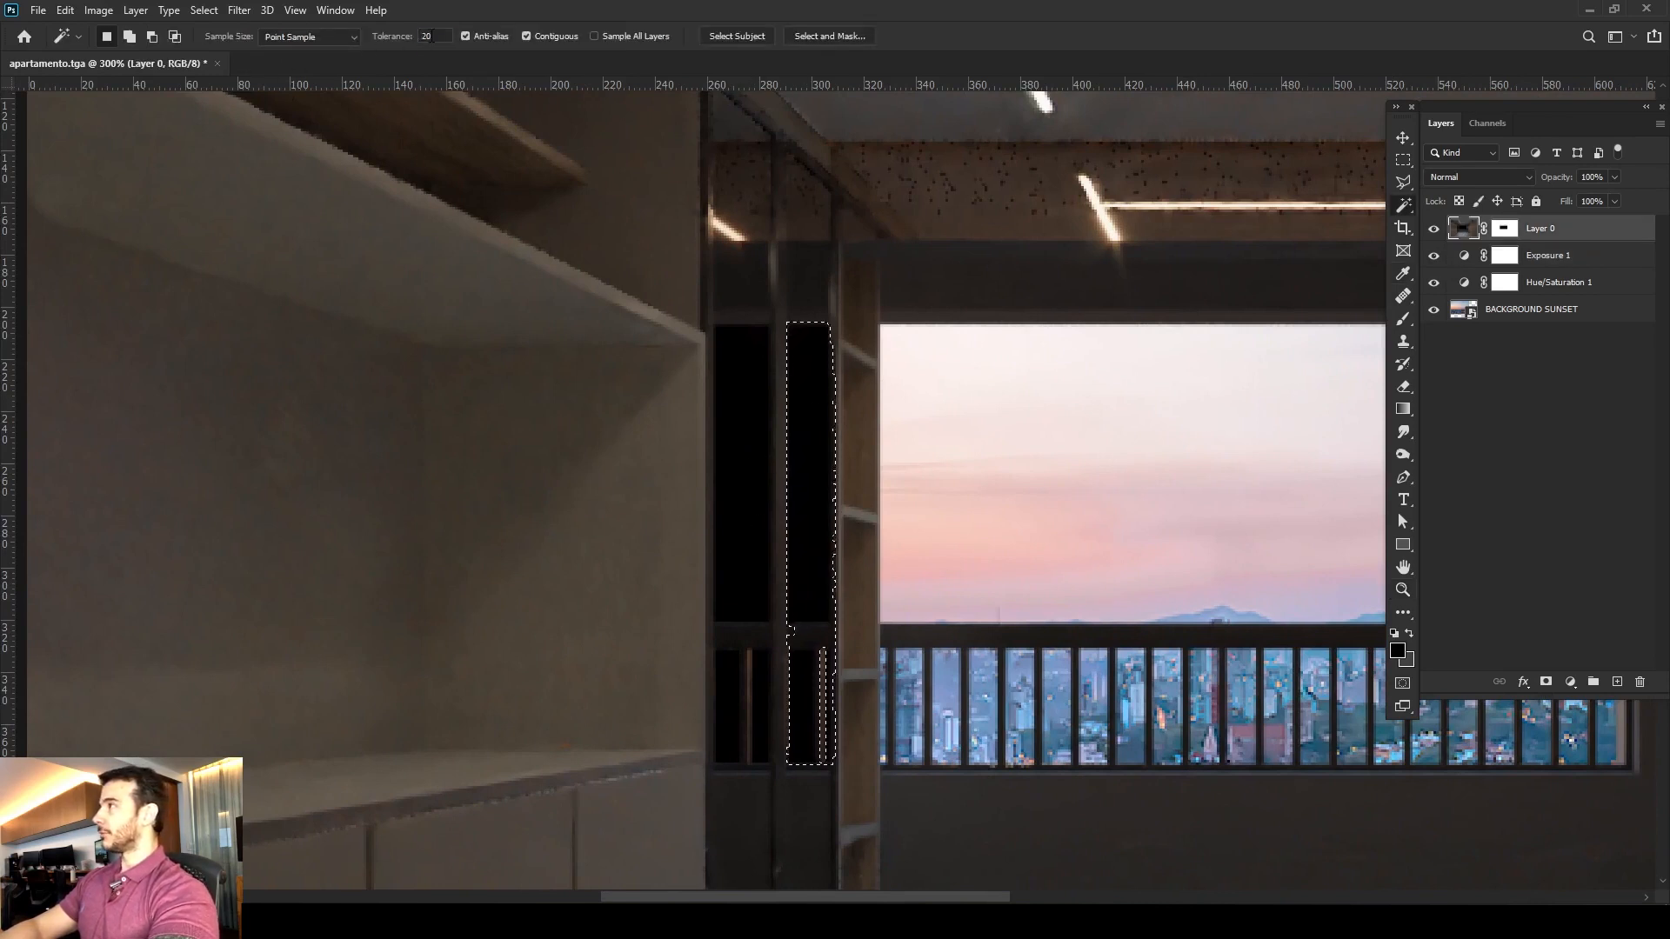
{"action": "double_click", "coordinate": [431, 36]}
{"action": "type", "text": "5"}
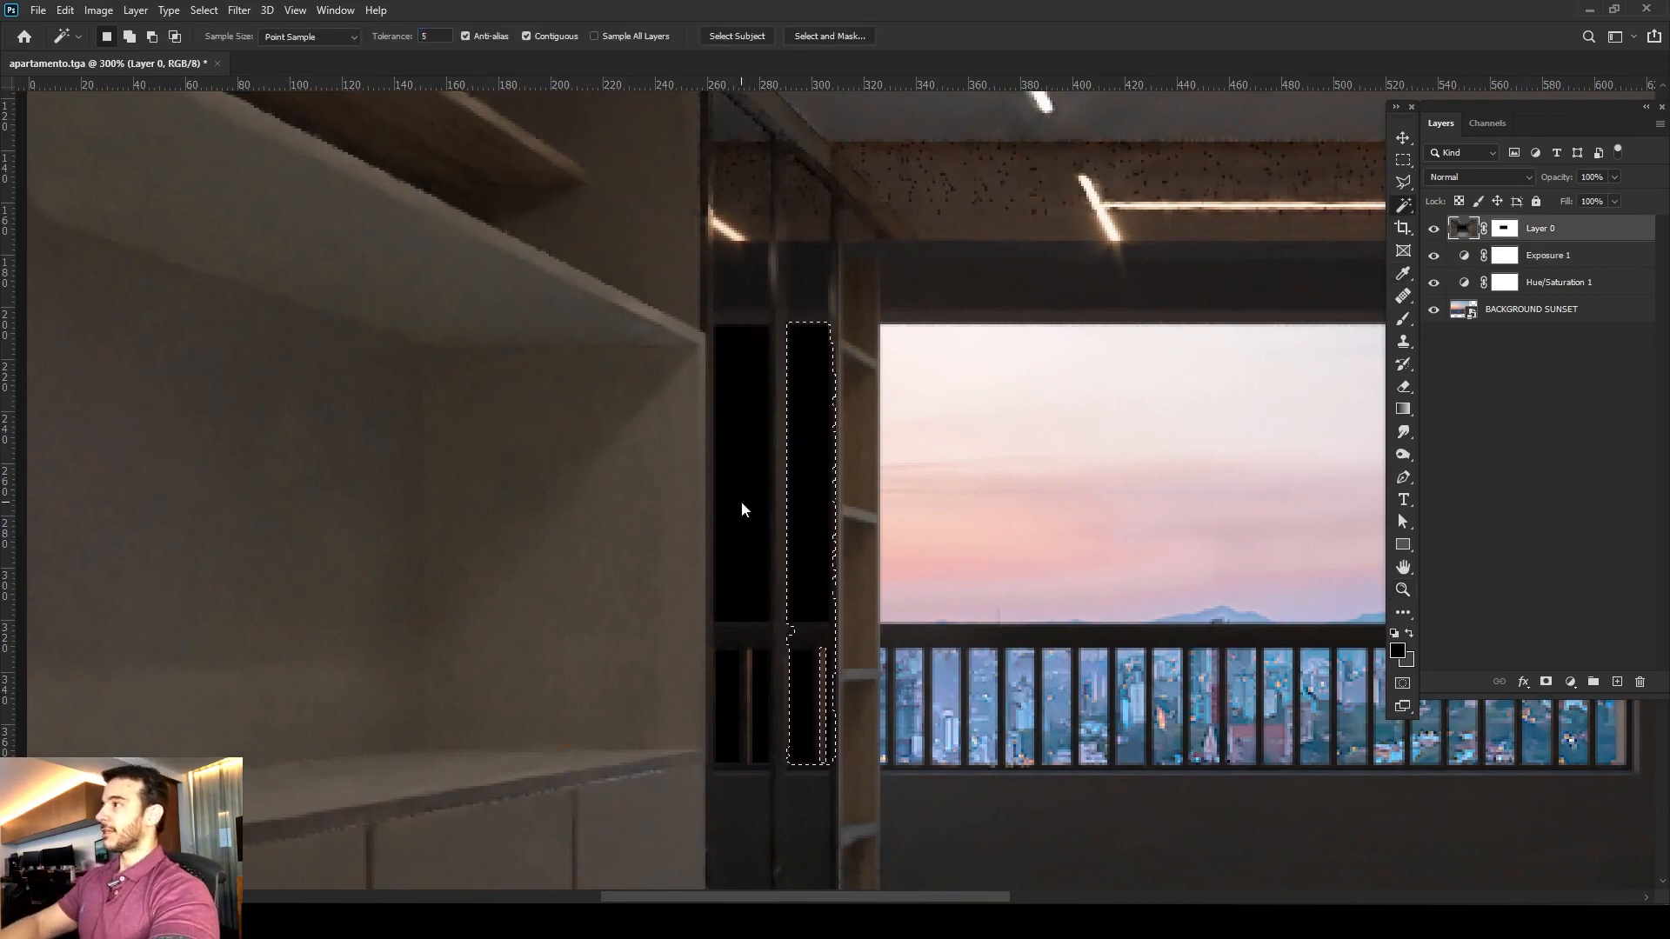
{"action": "left_click", "coordinate": [745, 513], "text": "shift"}
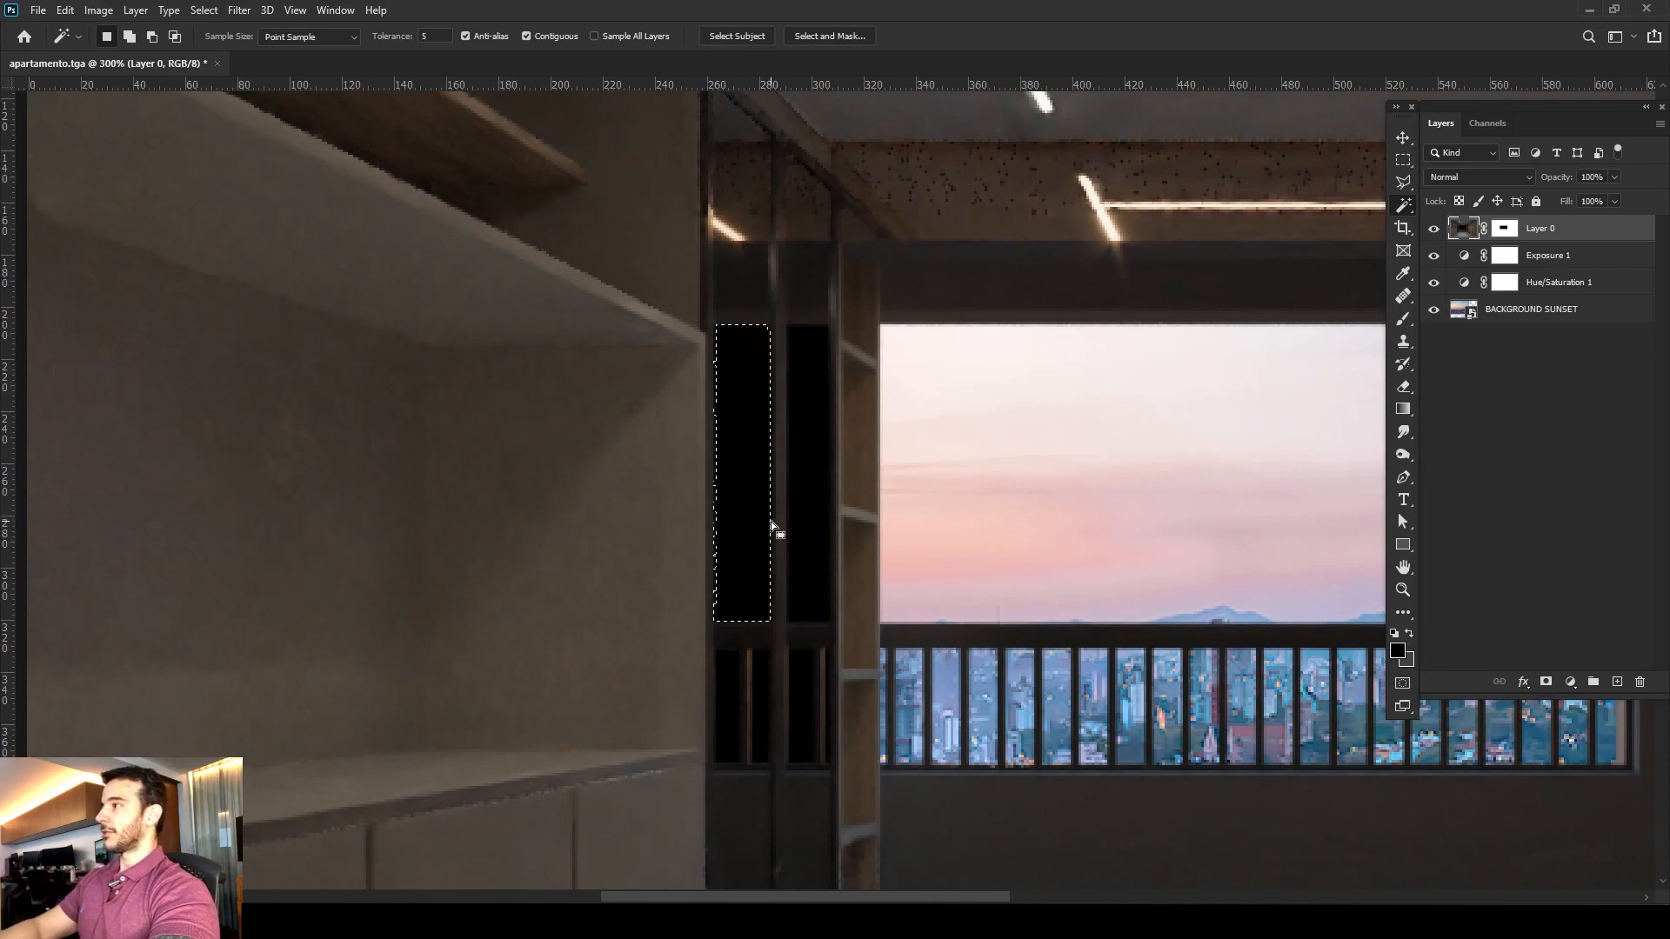
{"action": "left_click", "coordinate": [763, 729], "text": "shift"}
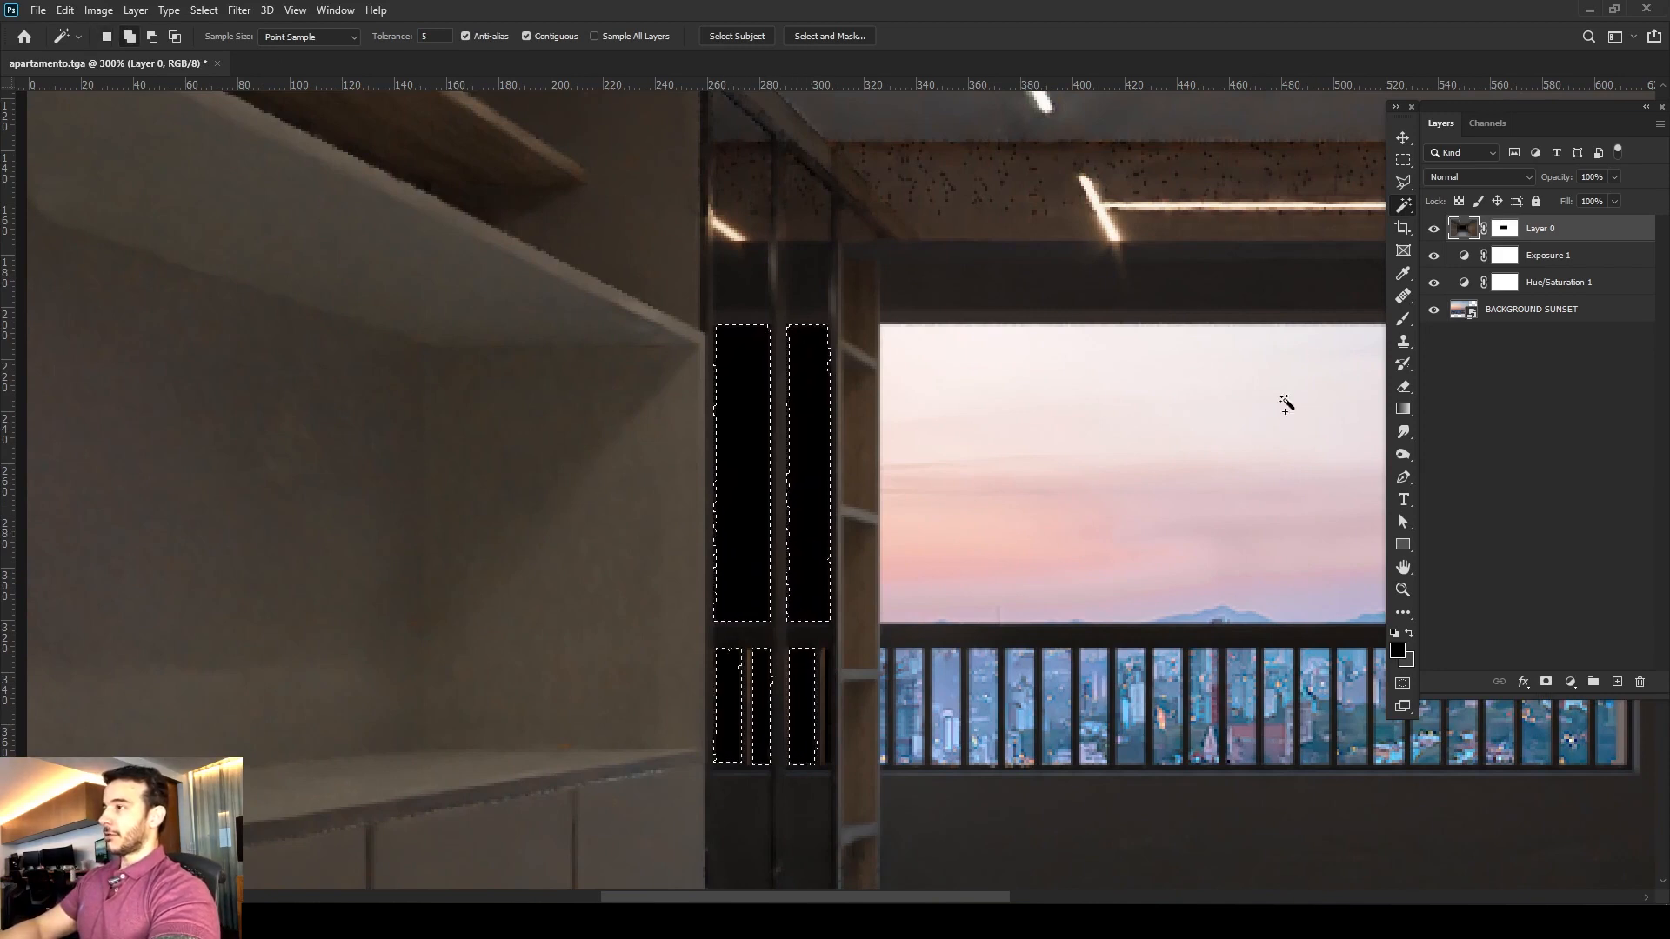
Clear the selected reflection areas from Layer 0's mask to reveal the sunset through the cabinet doors, and deselect.
{"action": "left_click", "coordinate": [1512, 241]}
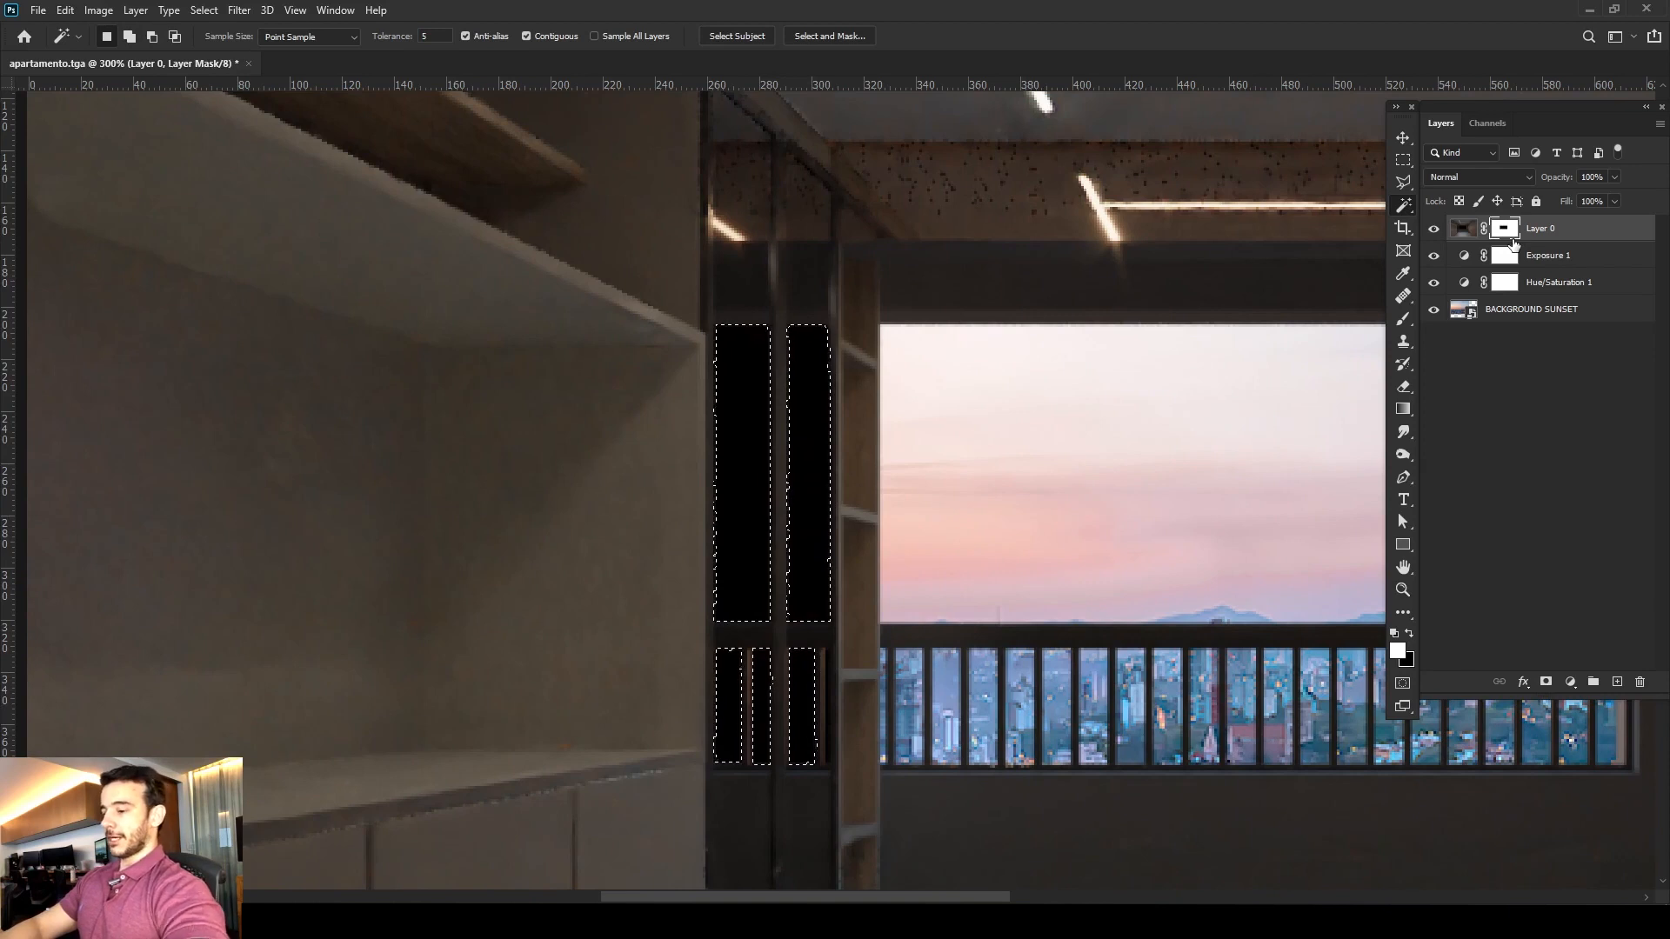
{"action": "key", "text": "Delete"}
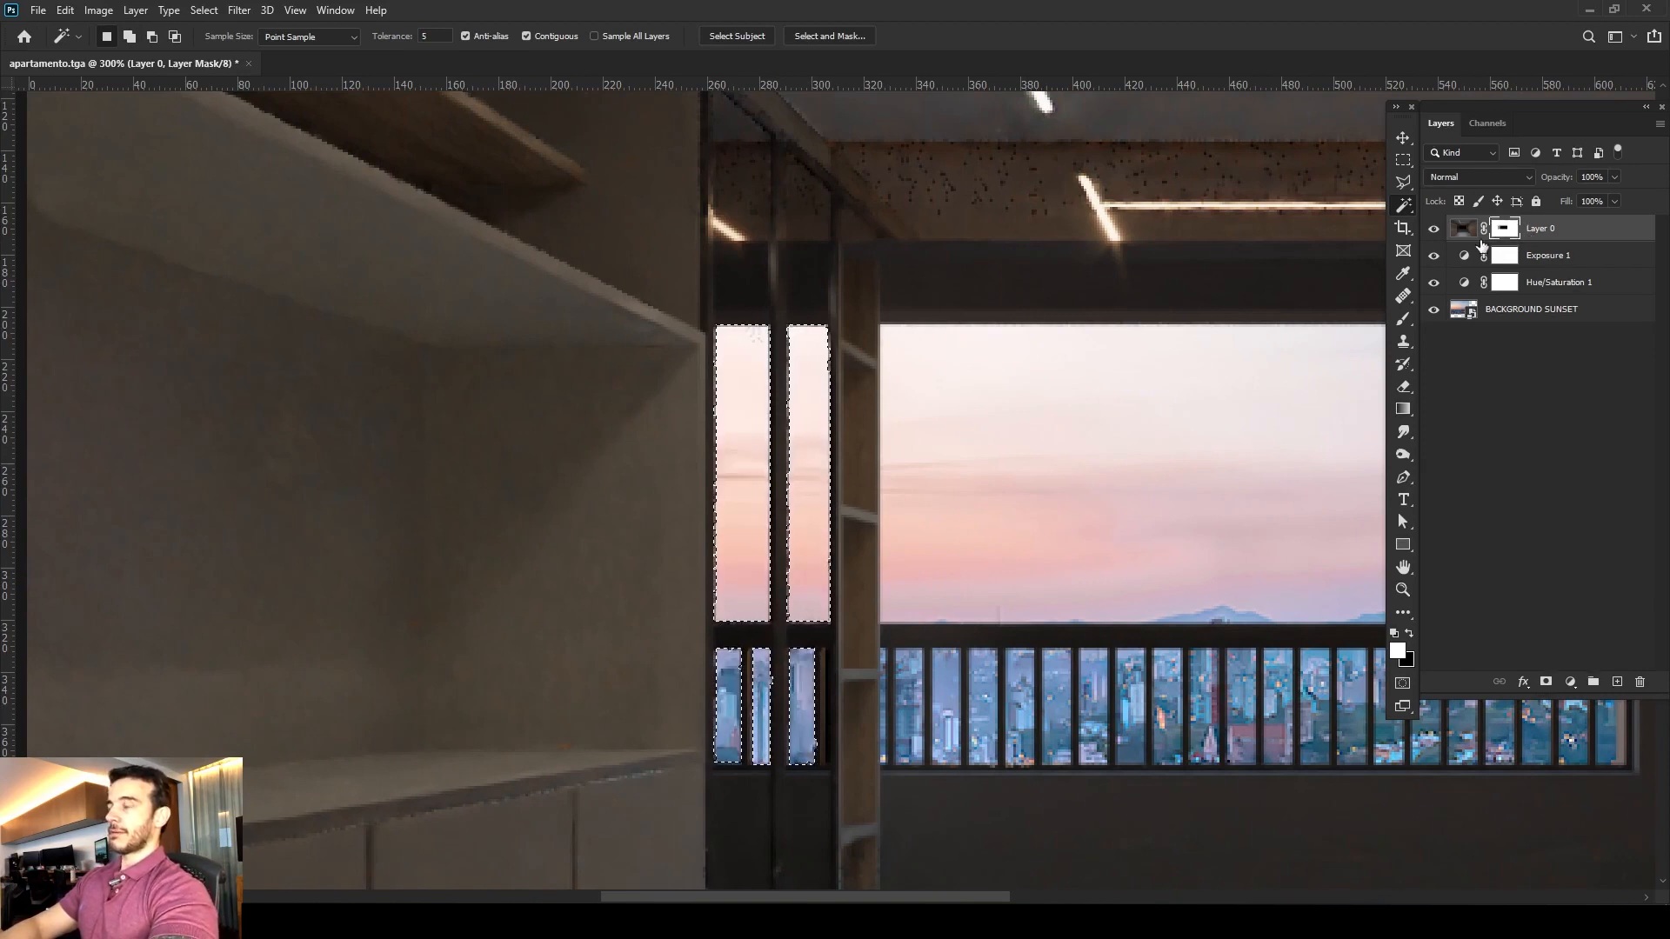
{"action": "key", "text": "ctrl+d"}
{"action": "key", "text": "z"}
{"action": "right_click", "coordinate": [783, 448]}
{"action": "left_click", "coordinate": [800, 468]}
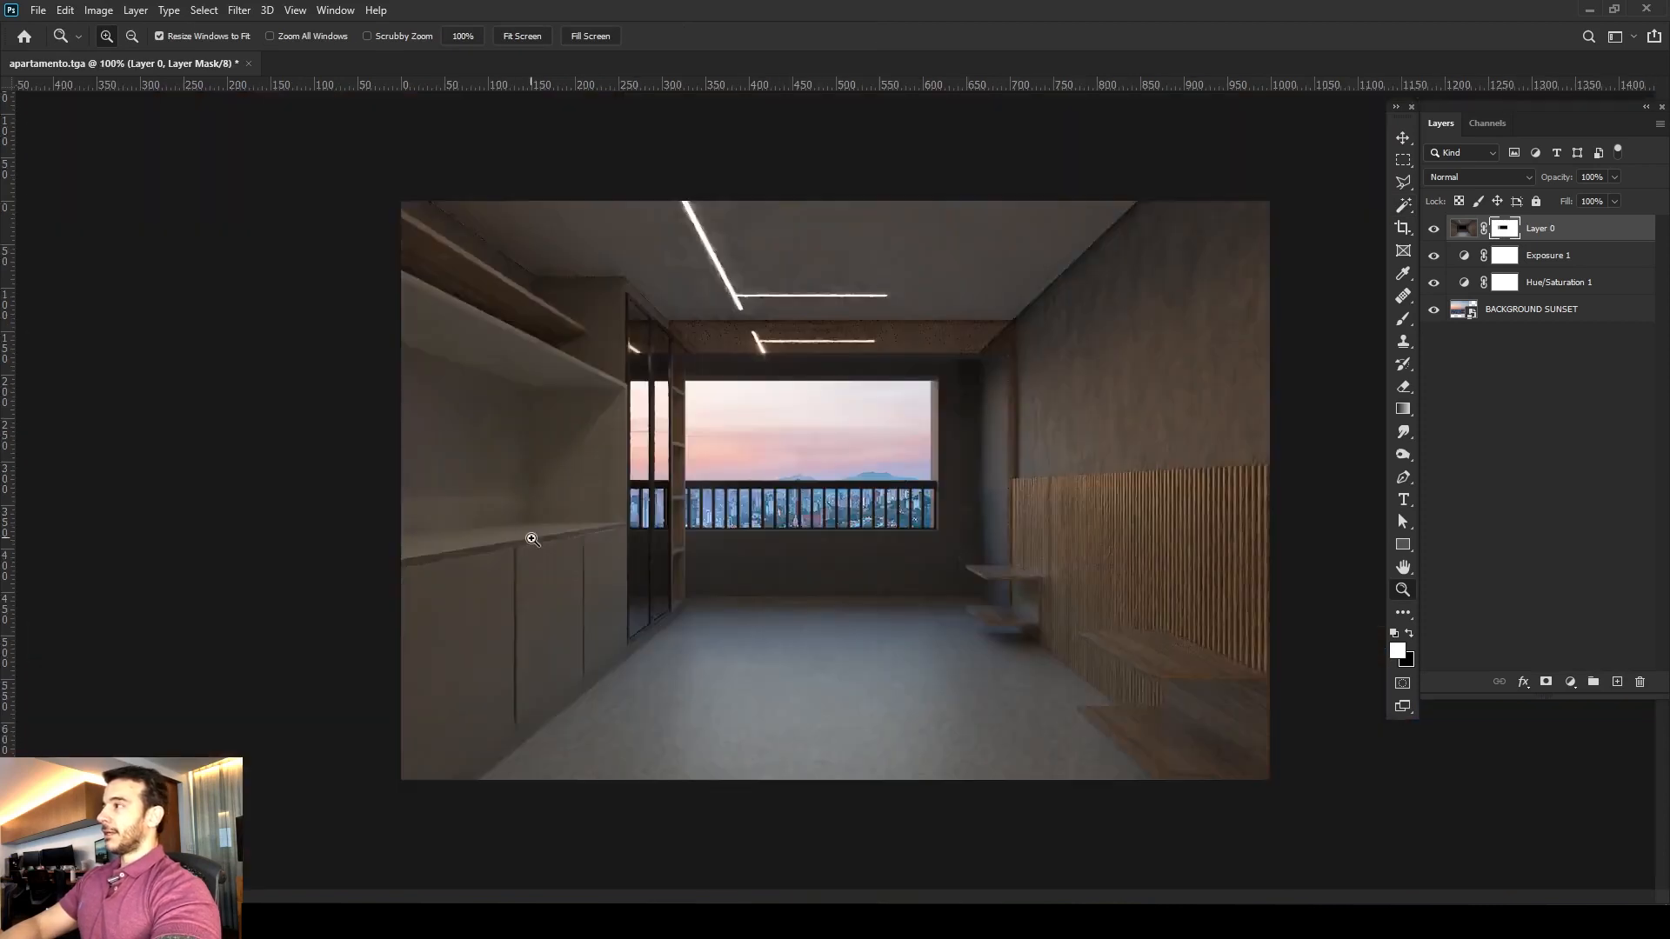
Select the BACKGROUND SUNSET layer and shift it slightly to the right behind the window.
{"action": "key", "text": "v"}
{"action": "left_click", "coordinate": [792, 449], "text": "ctrl"}
{"action": "key", "text": "z"}
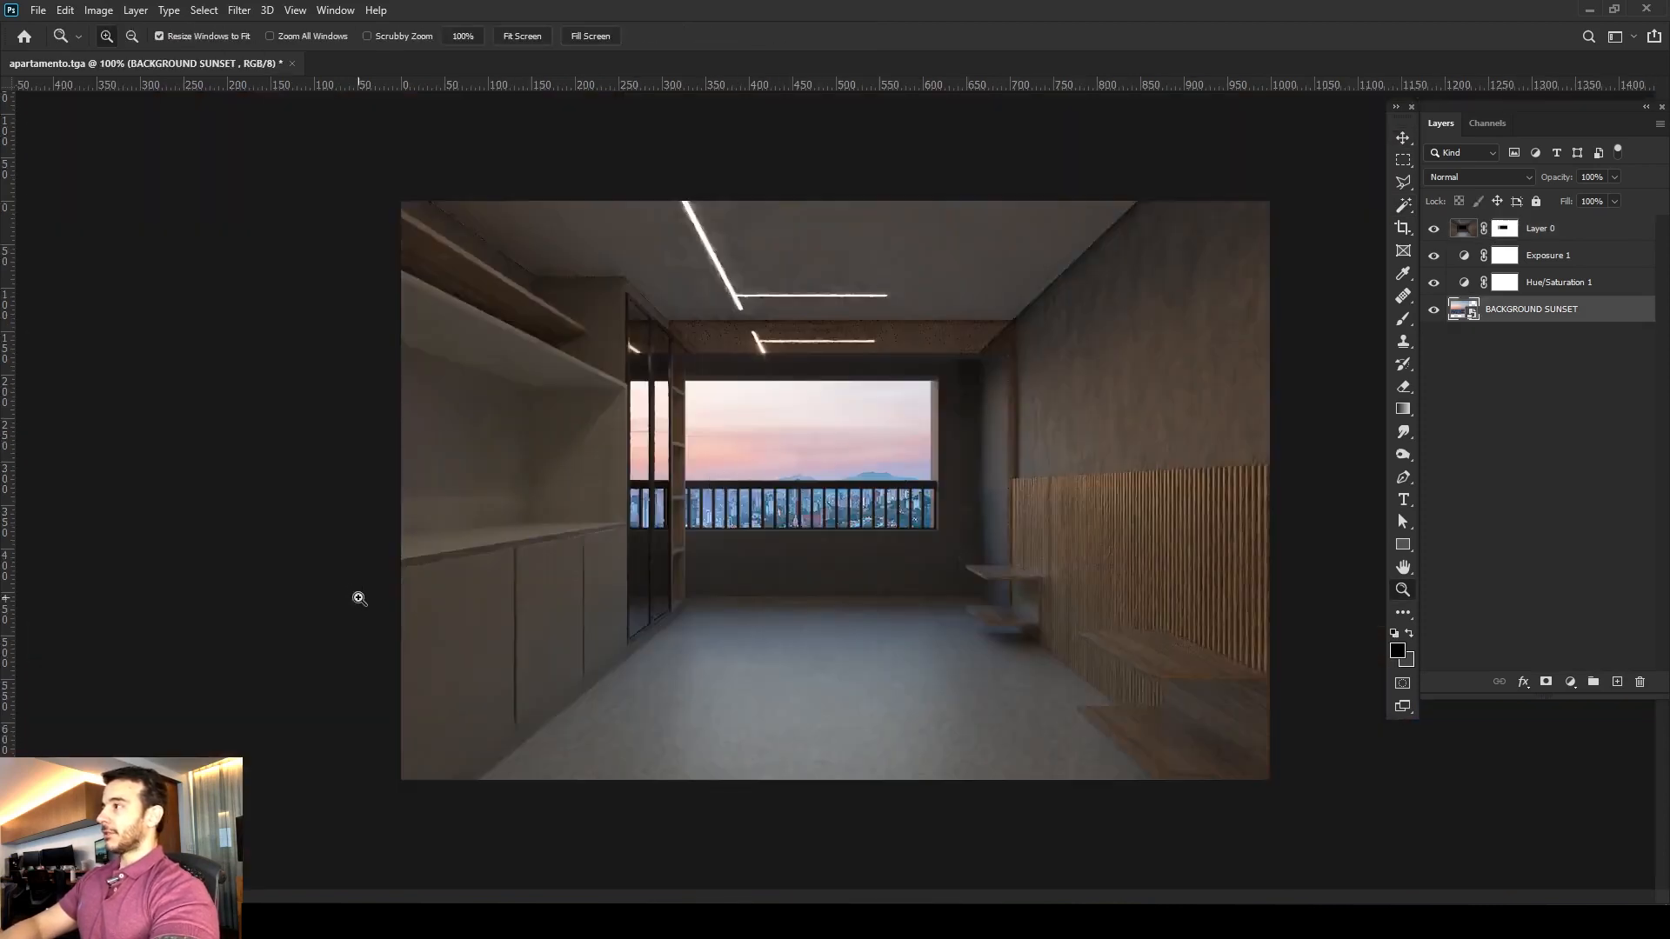
{"action": "left_click", "coordinate": [643, 430]}
{"action": "left_click_drag", "start_coordinate": [549, 441], "coordinate": [576, 315]}
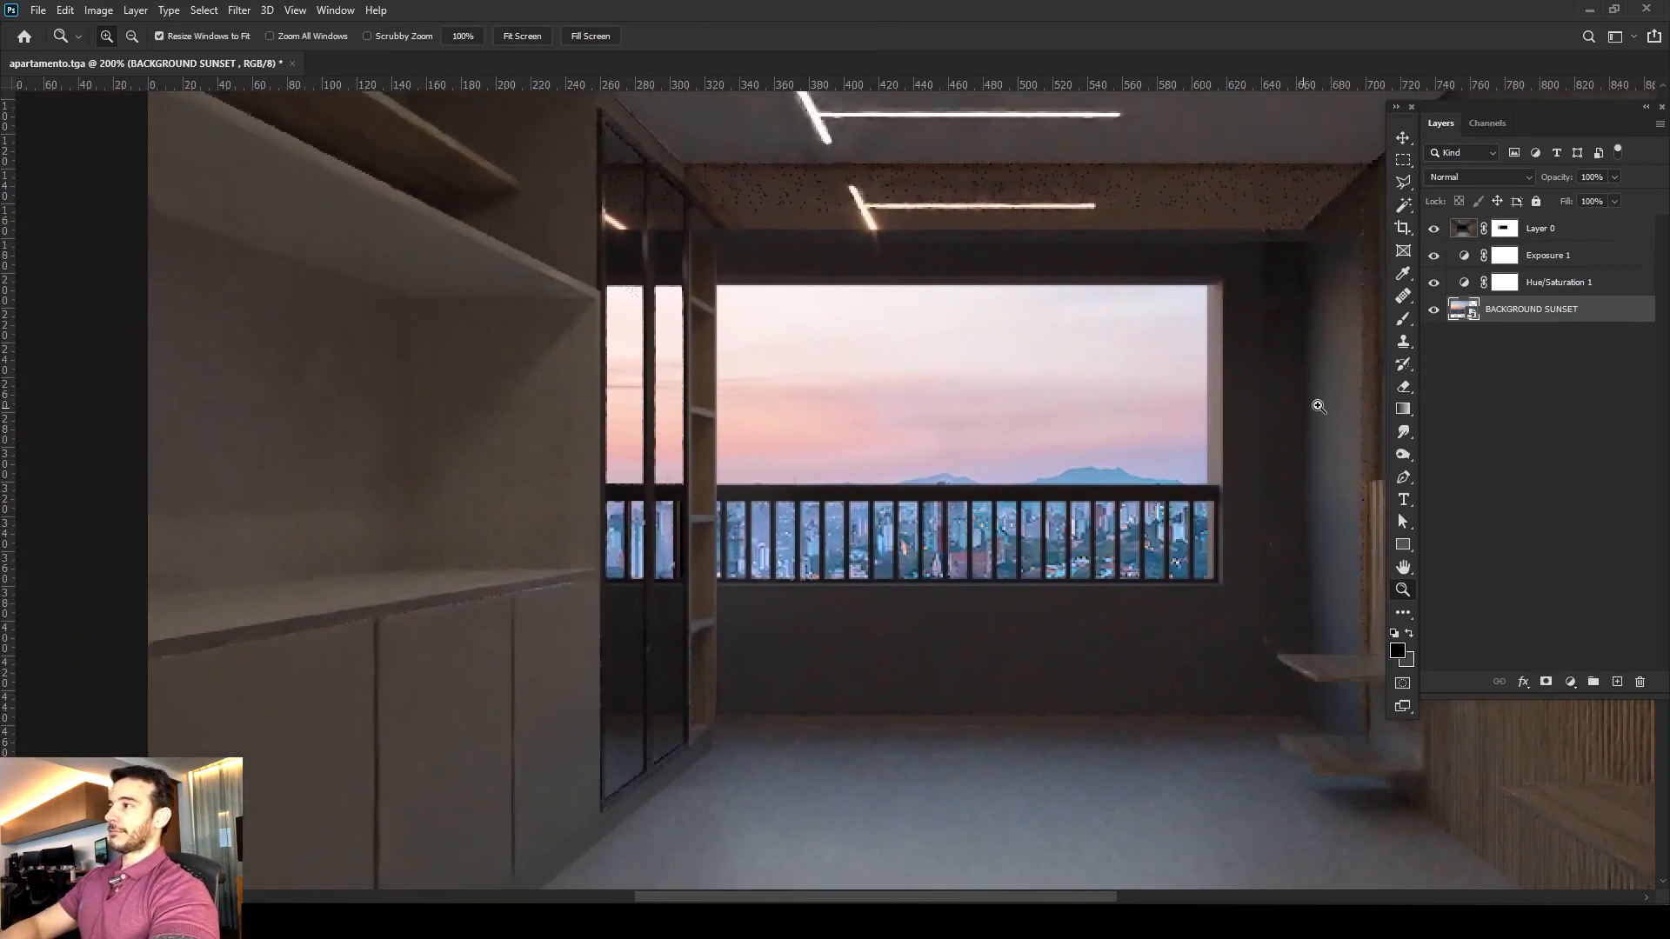
{"action": "left_click_drag", "start_coordinate": [897, 439], "coordinate": [924, 384], "text": "ctrl+shift"}
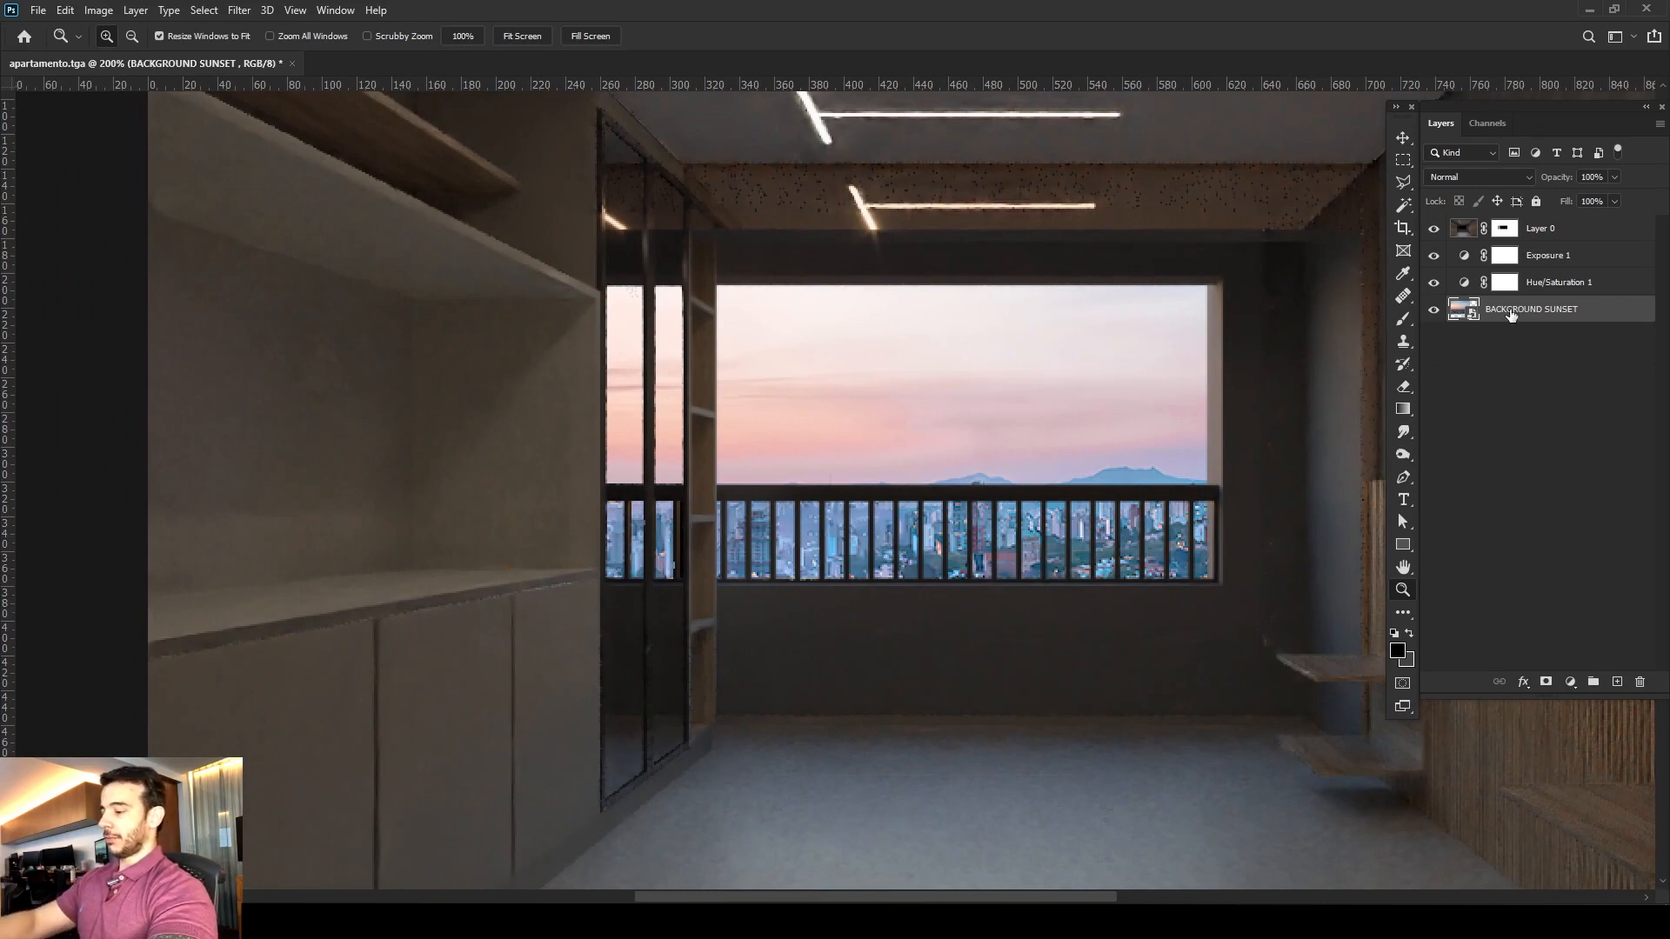
Duplicate the BACKGROUND SUNSET layer, flip the copy horizontally and reposition it behind the window and cabinet doors.
{"action": "key", "text": "ctrl+j"}
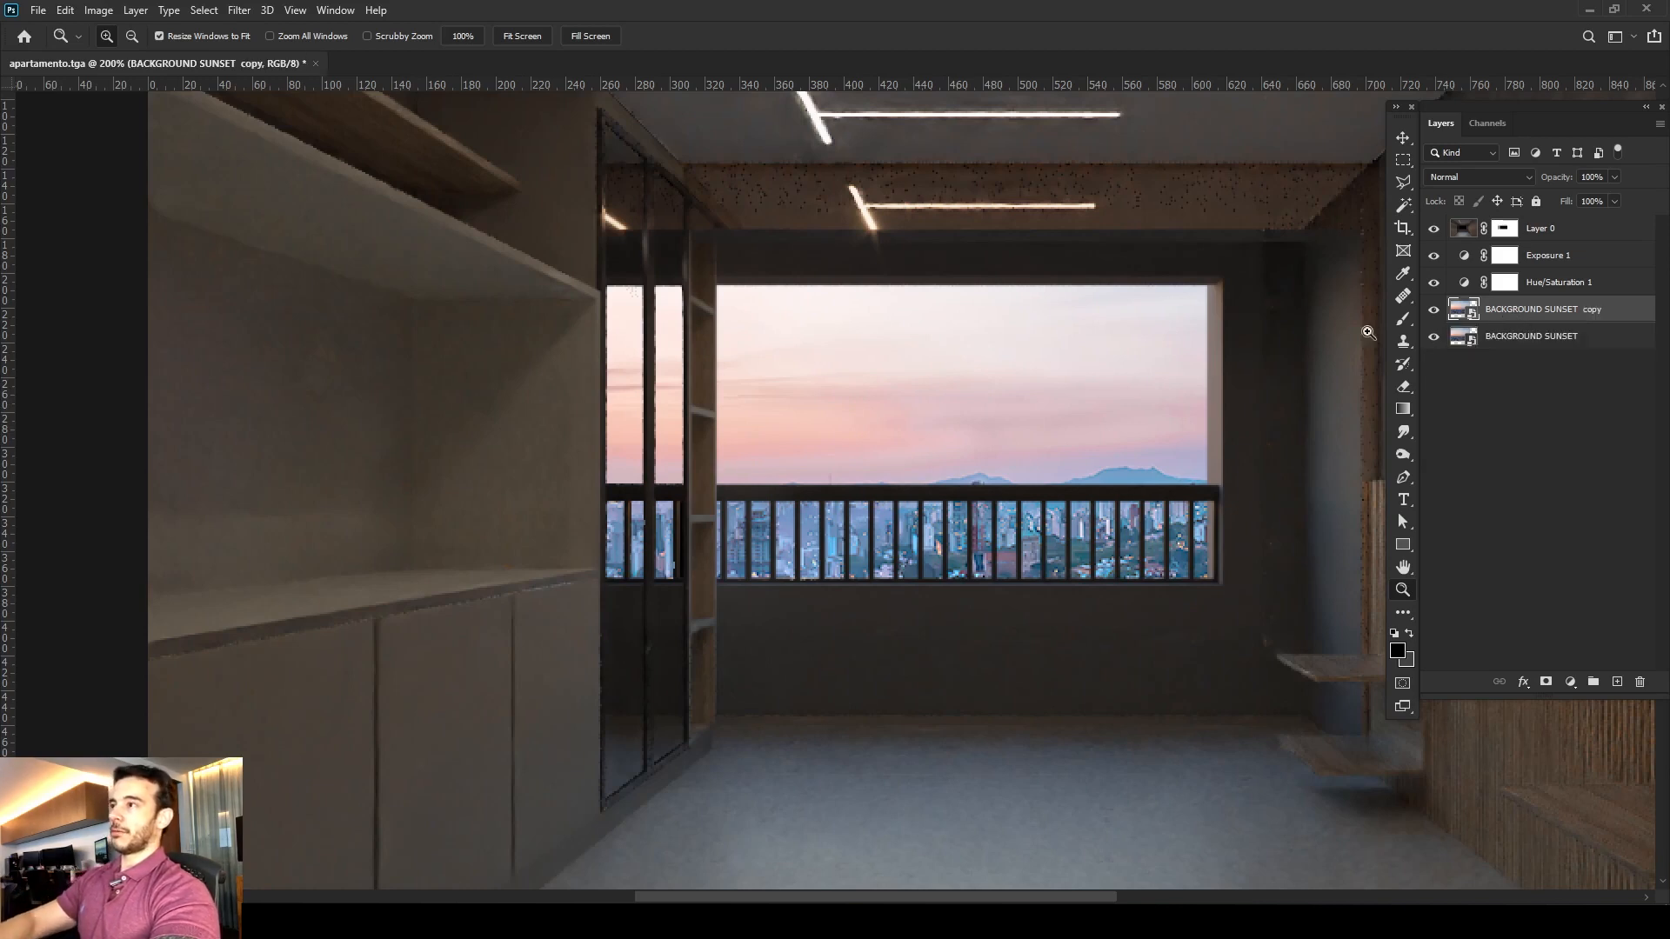
{"action": "key", "text": "ctrl+t"}
{"action": "right_click", "coordinate": [959, 373]}
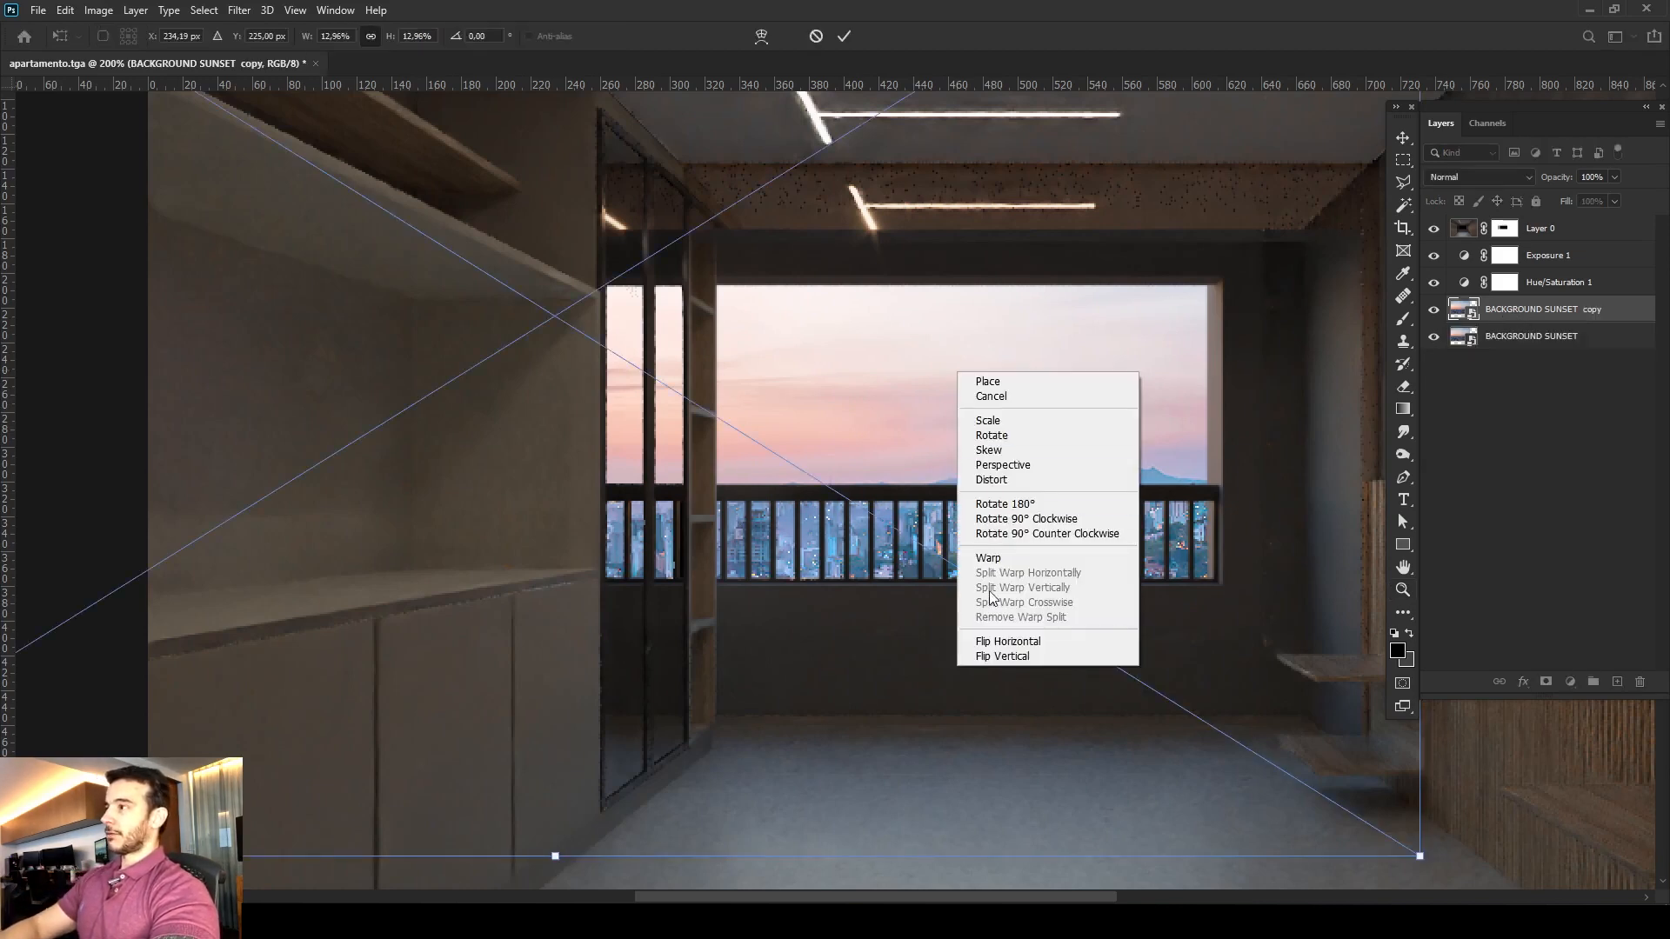
{"action": "left_click", "coordinate": [1005, 642]}
{"action": "key", "text": "Return"}
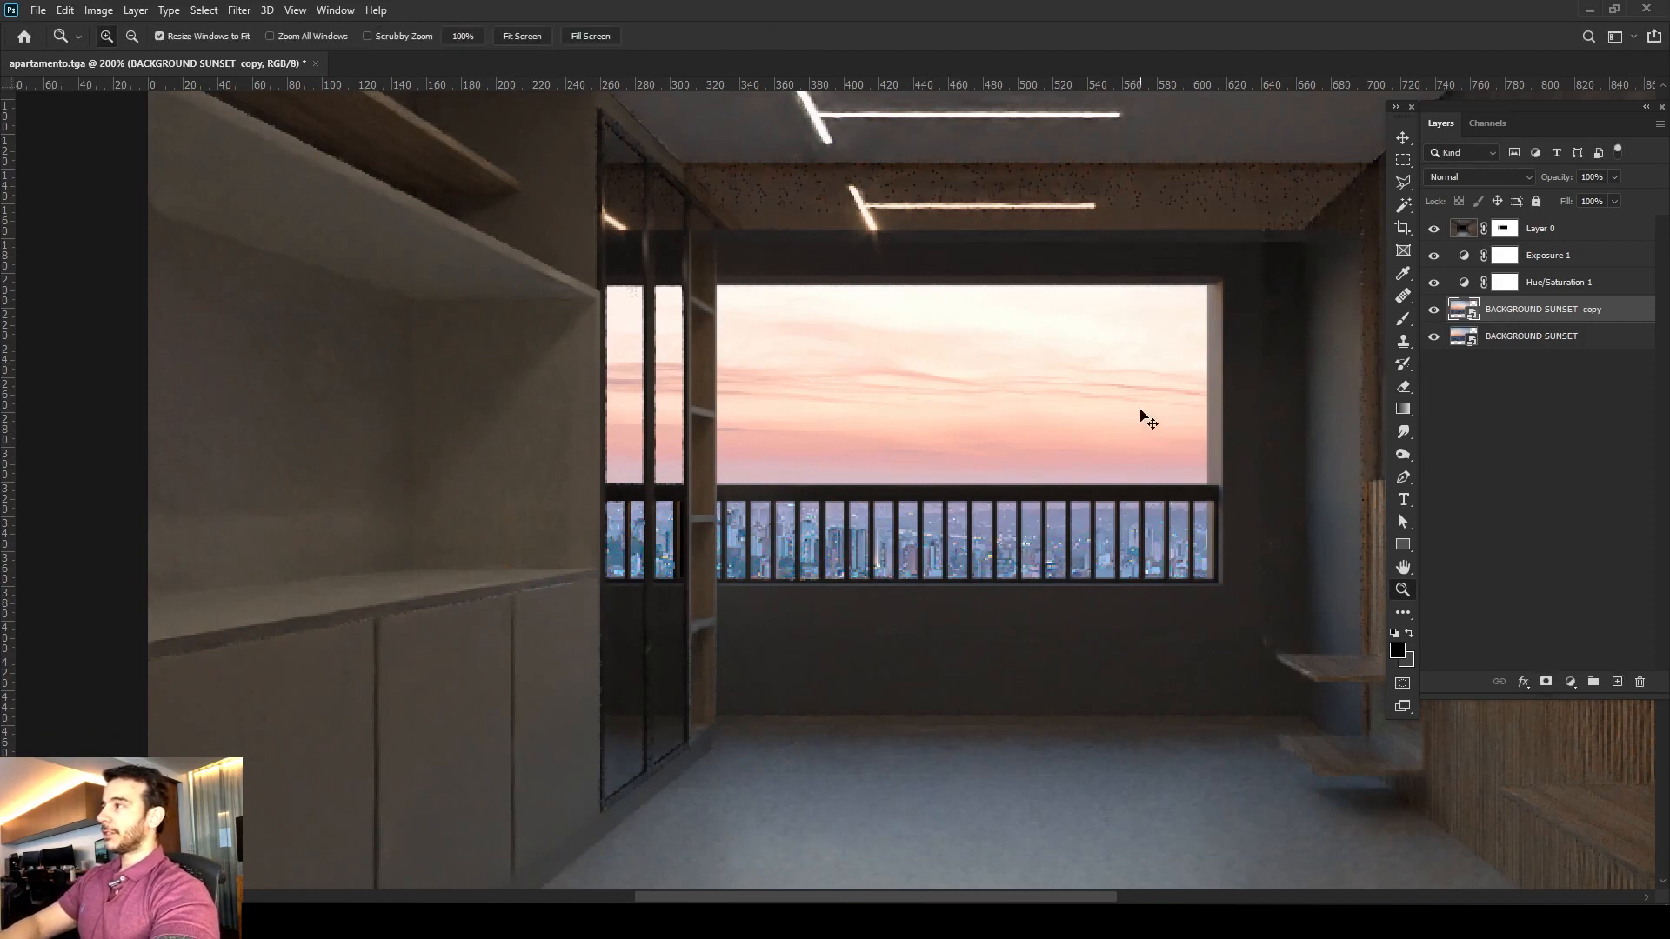
{"action": "left_click_drag", "start_coordinate": [1145, 414], "coordinate": [904, 435], "text": "ctrl"}
{"action": "left_click_drag", "start_coordinate": [729, 492], "coordinate": [879, 447], "text": "ctrl"}
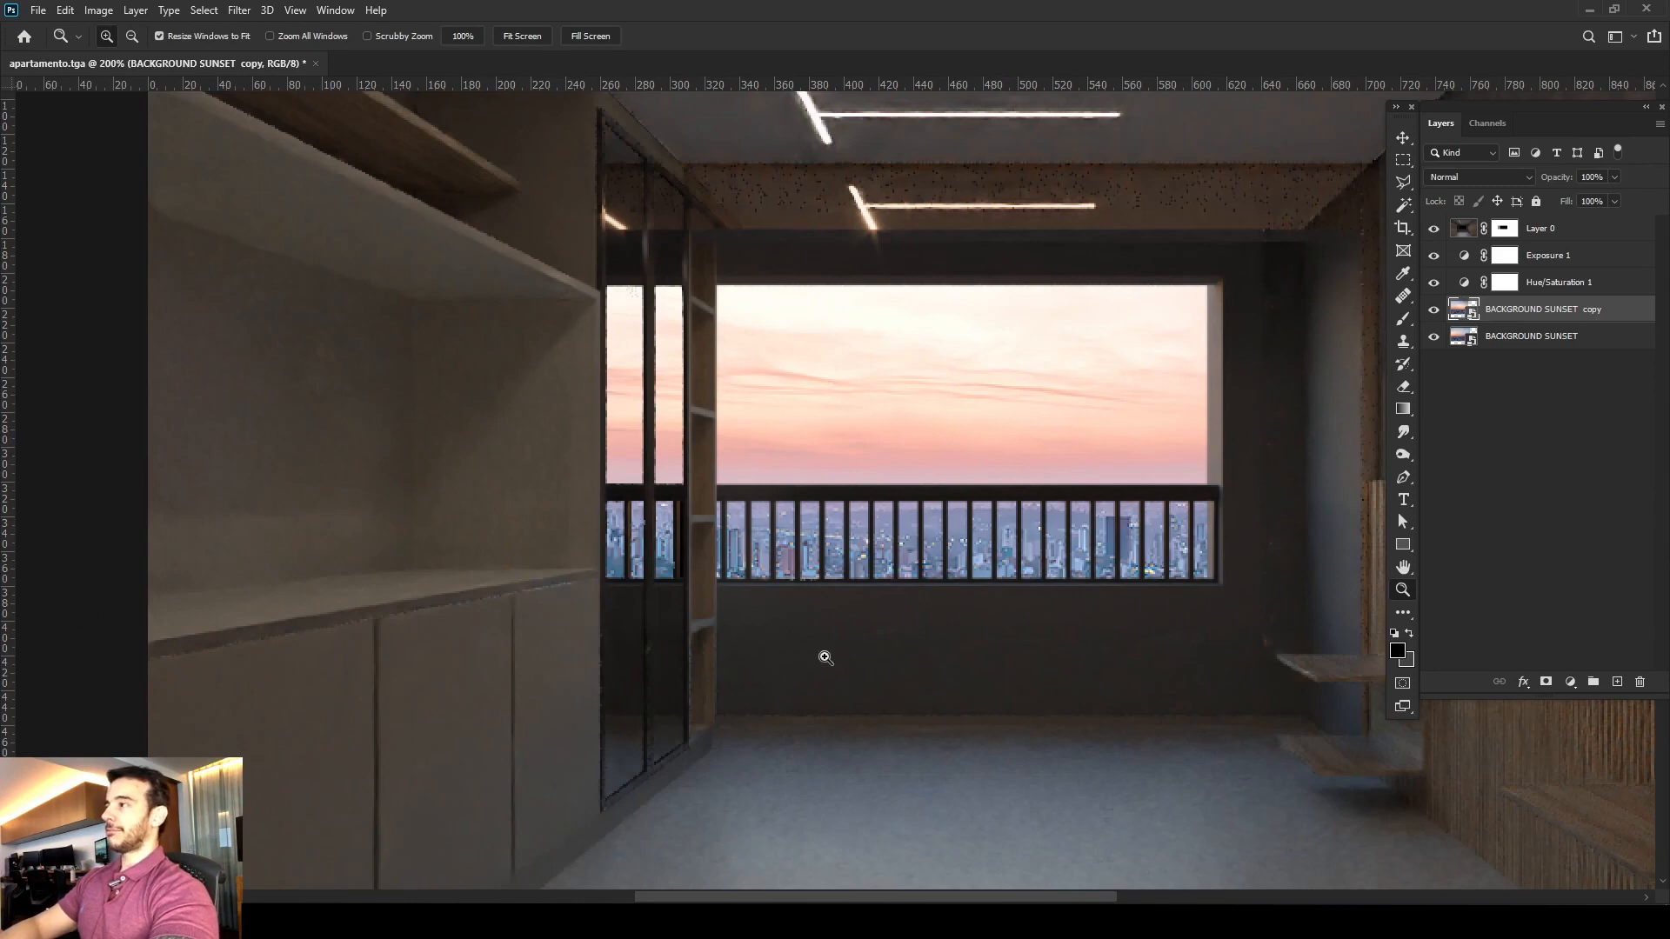
Mask the BACKGROUND SUNSET copy to a rectangular area around the glass cabinet doors and compare the reflection with the copy hidden and shown.
{"action": "key", "text": "m"}
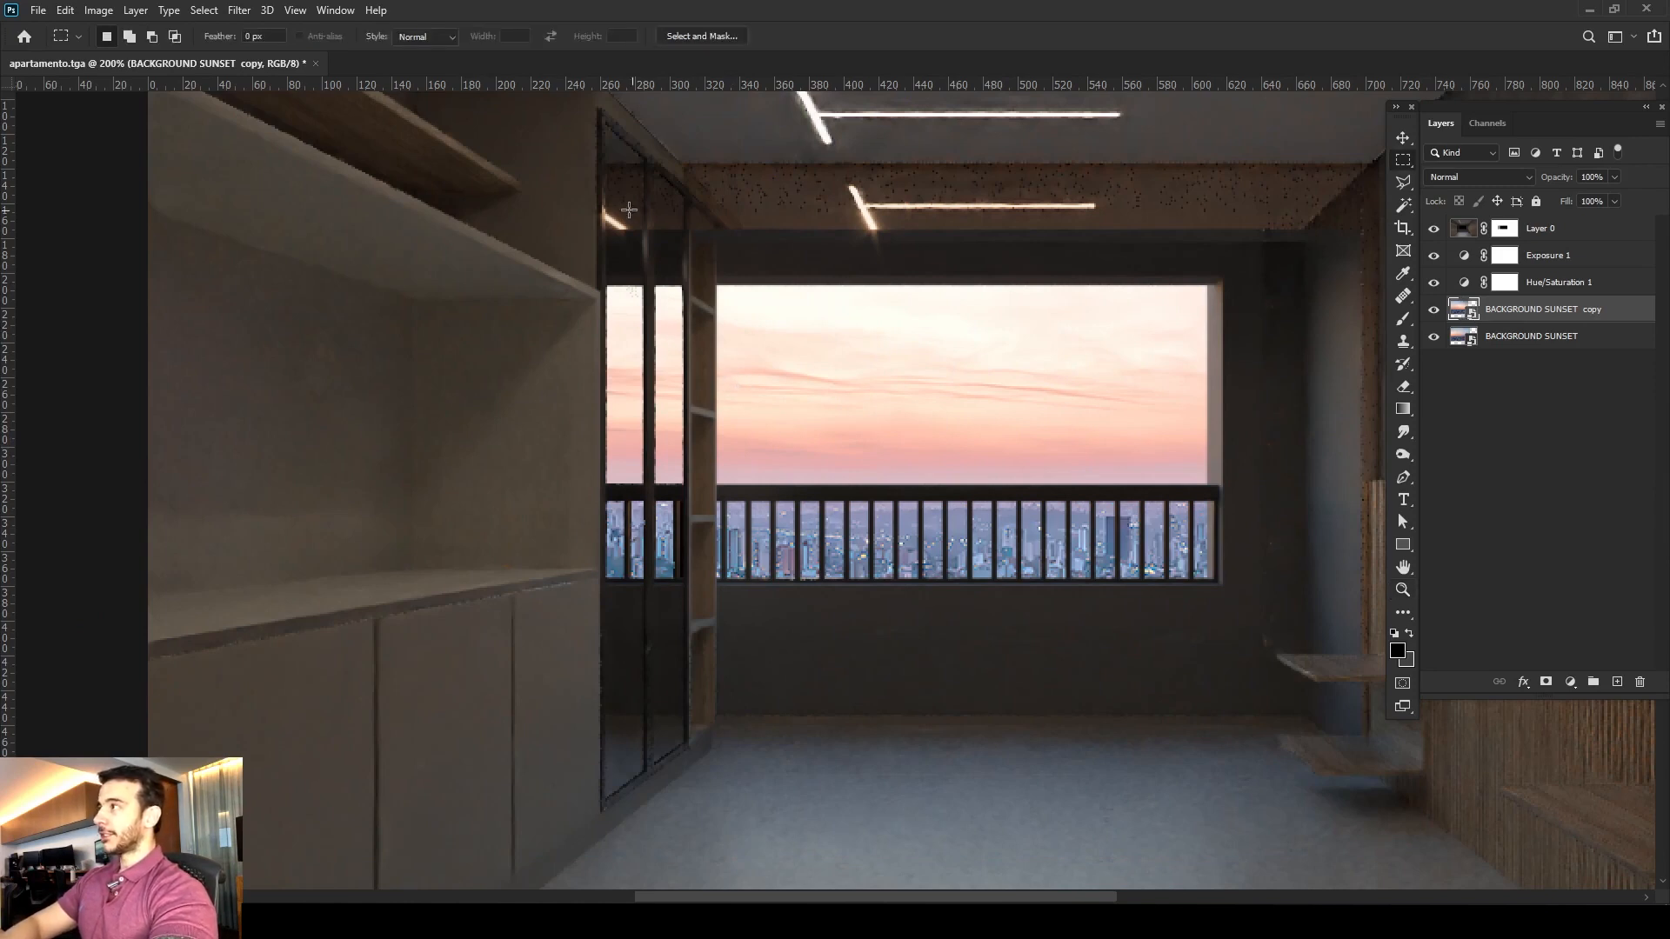
{"action": "left_click_drag", "start_coordinate": [572, 172], "coordinate": [704, 681]}
{"action": "left_click", "coordinate": [1545, 682]}
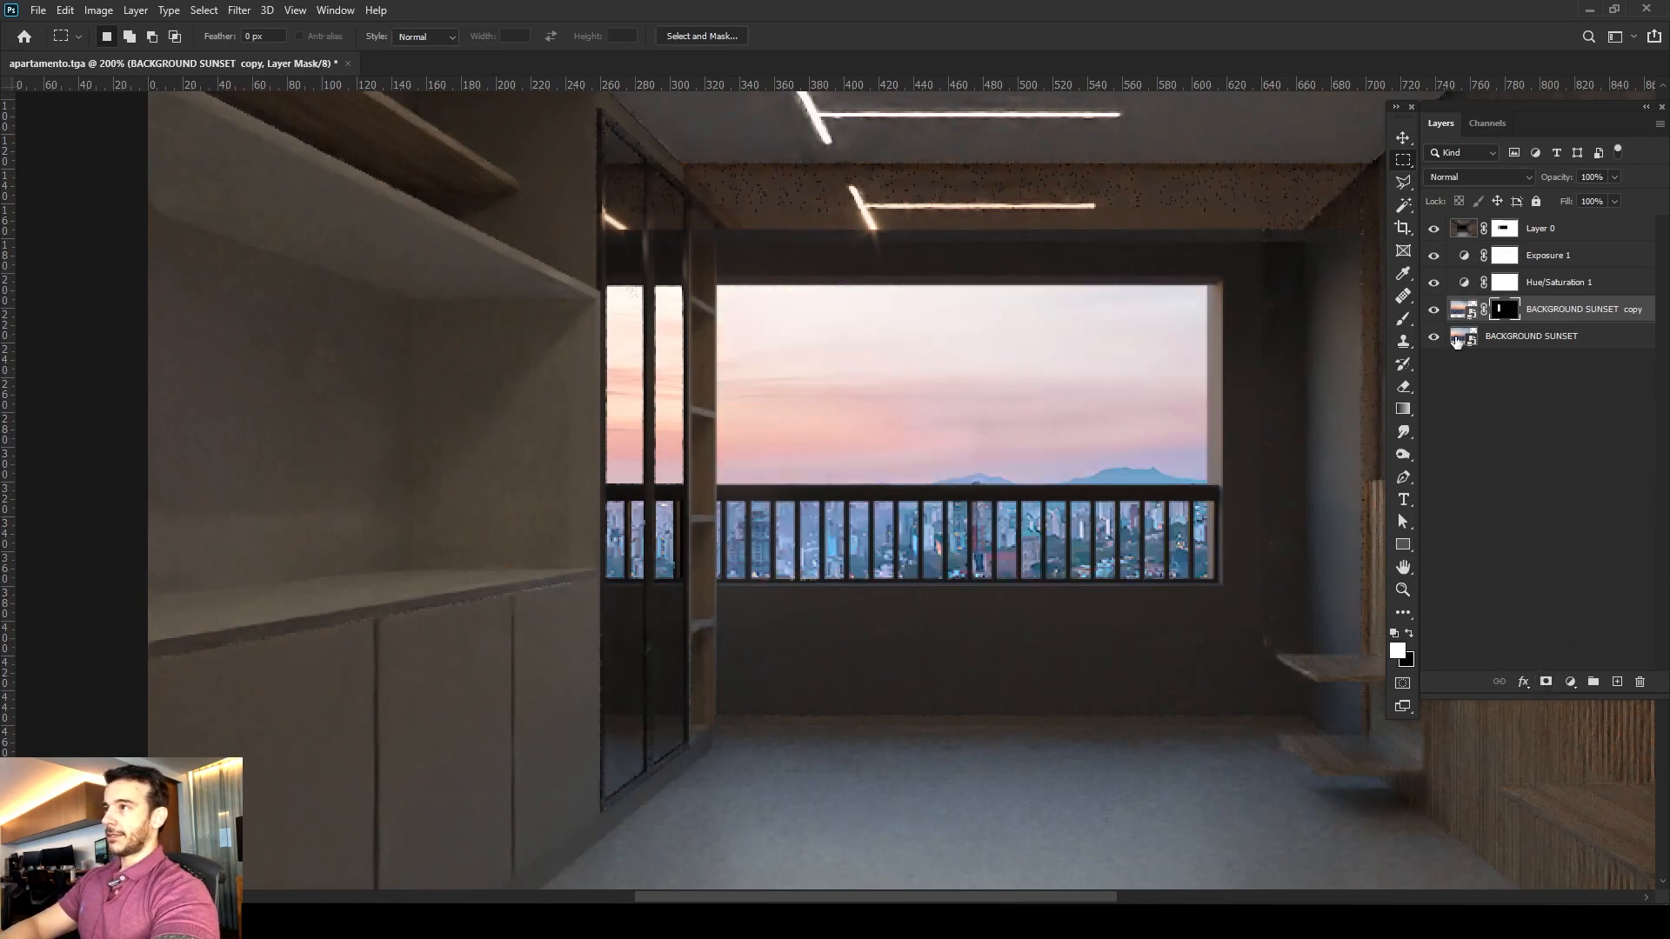
{"action": "left_click", "coordinate": [1434, 312]}
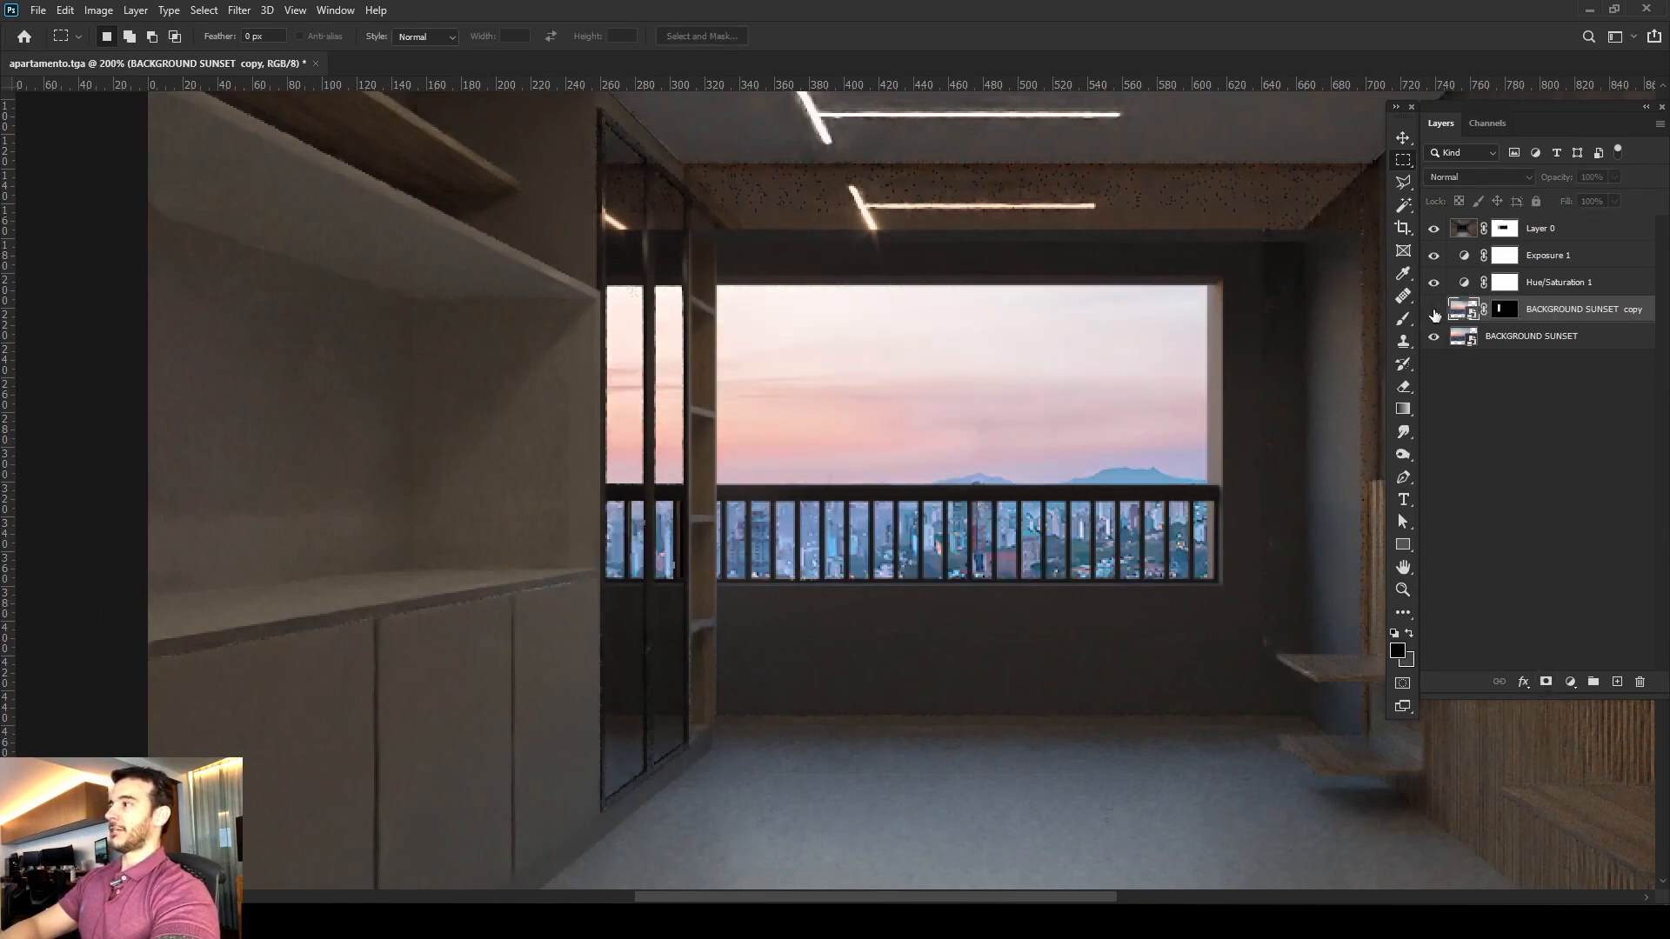
{"action": "left_click", "coordinate": [1434, 311]}
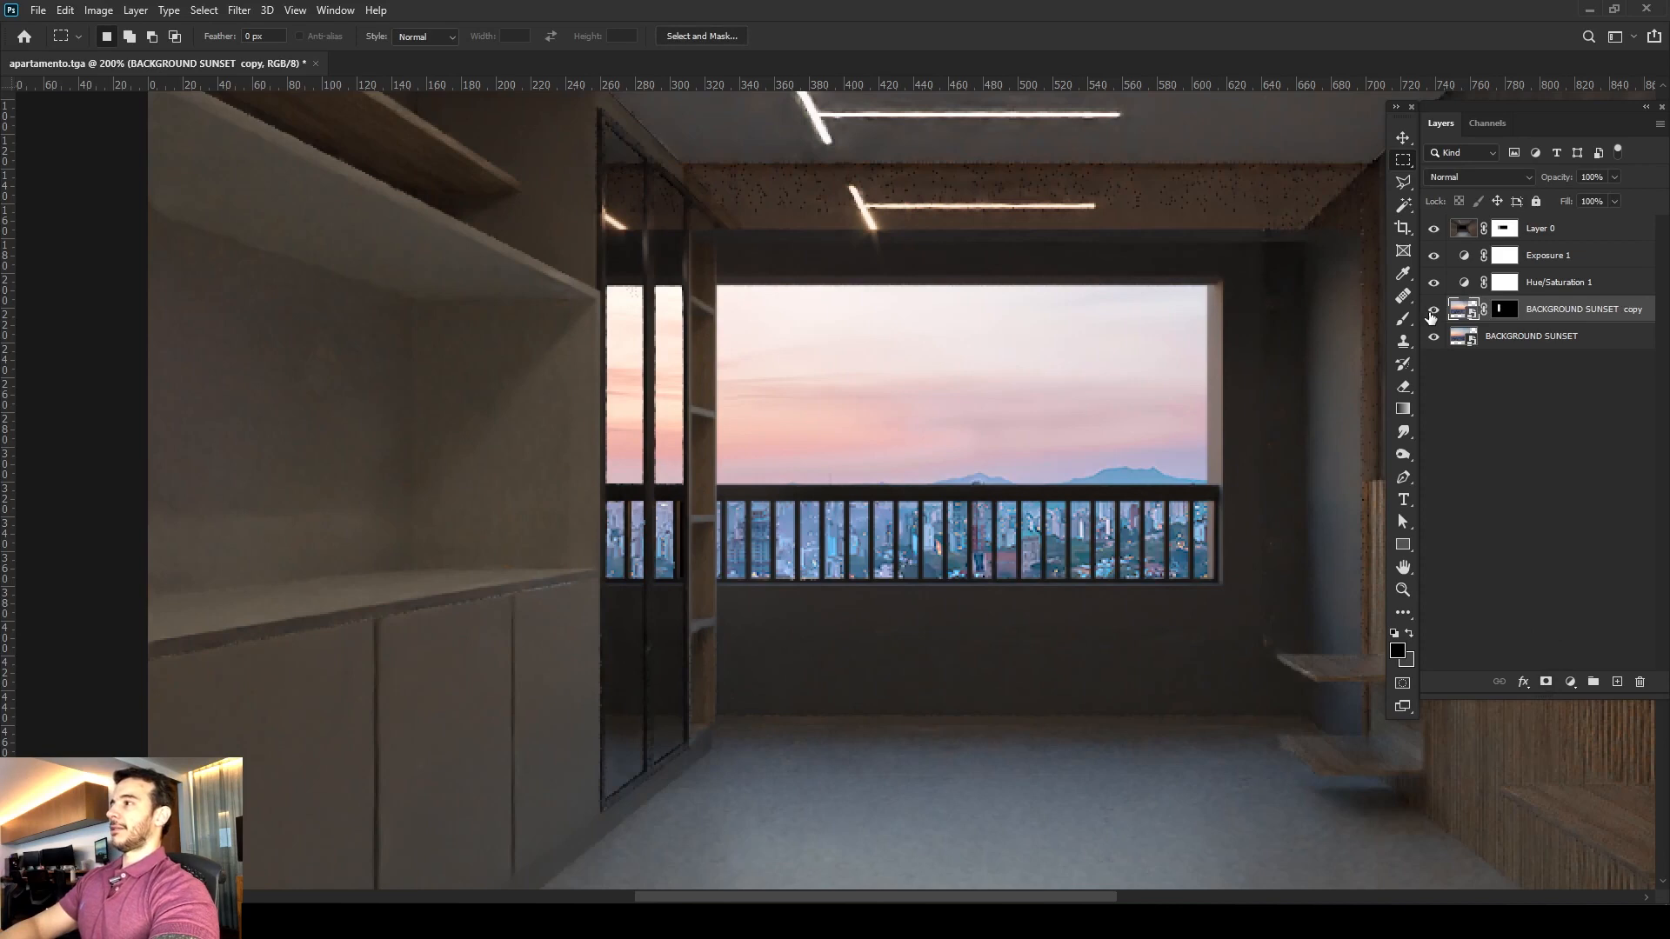
With the copy's mask unlinked, shift the mirrored sunset to the right so the mountains fall within the cabinet door reflections.
{"action": "key", "text": "z"}
{"action": "key", "text": "ctrl+0"}
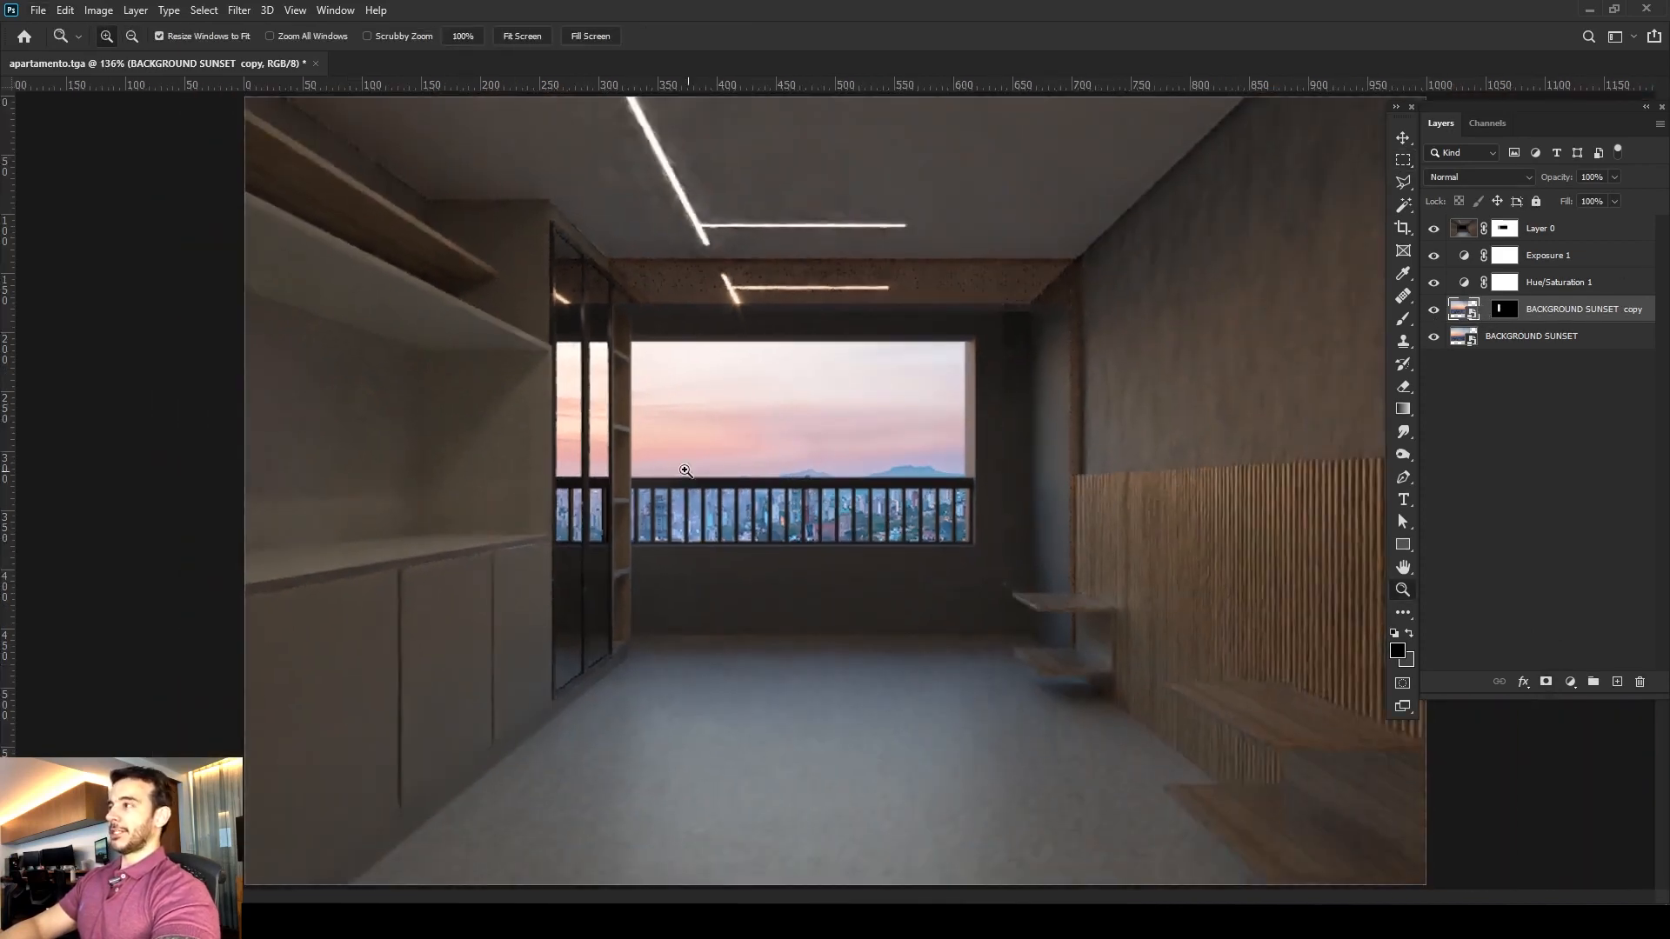
{"action": "left_click_drag", "start_coordinate": [589, 448], "coordinate": [821, 472]}
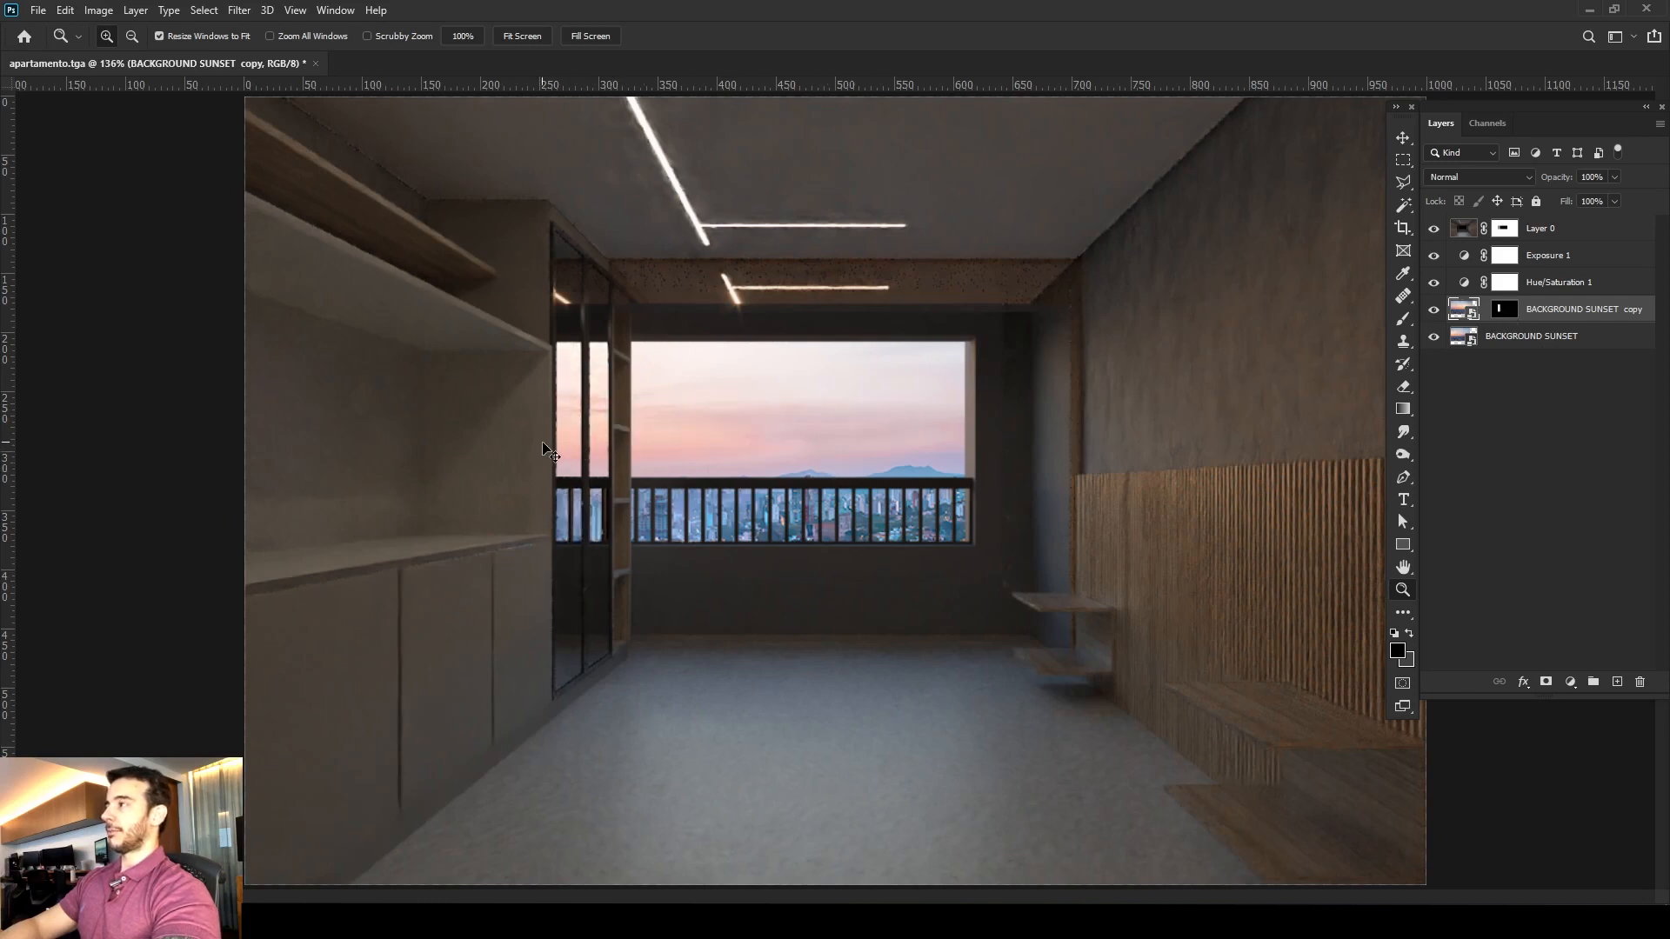
{"action": "left_click_drag", "start_coordinate": [580, 453], "coordinate": [837, 492], "text": "ctrl"}
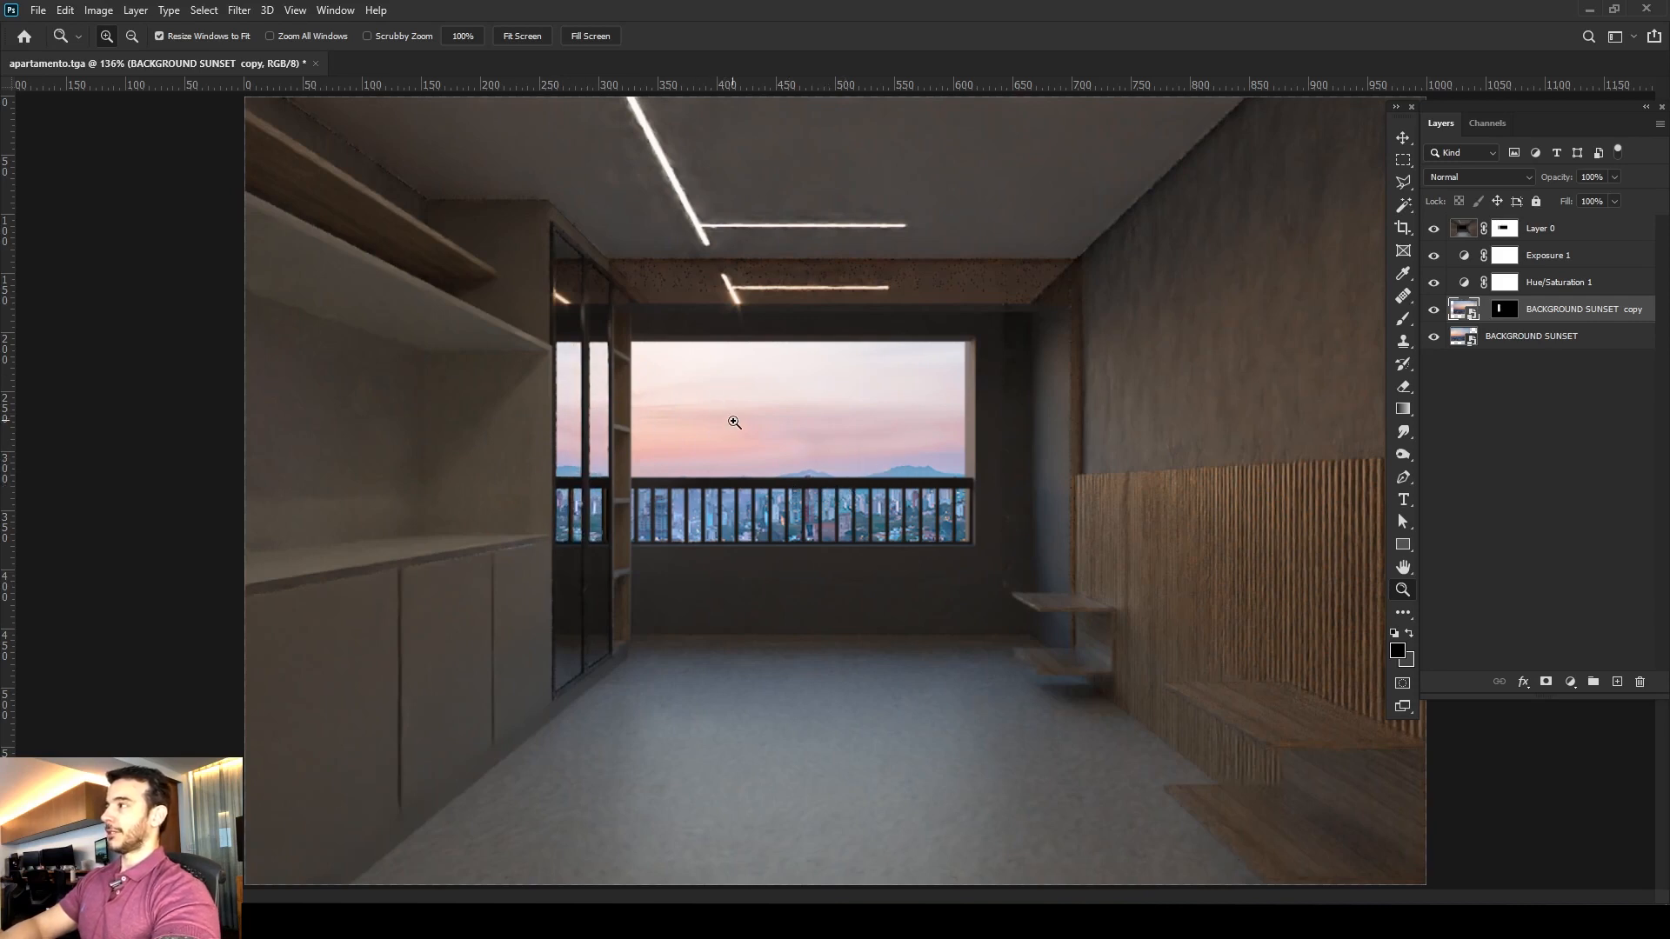
{"action": "right_click", "coordinate": [734, 422]}
{"action": "left_click", "coordinate": [764, 541]}
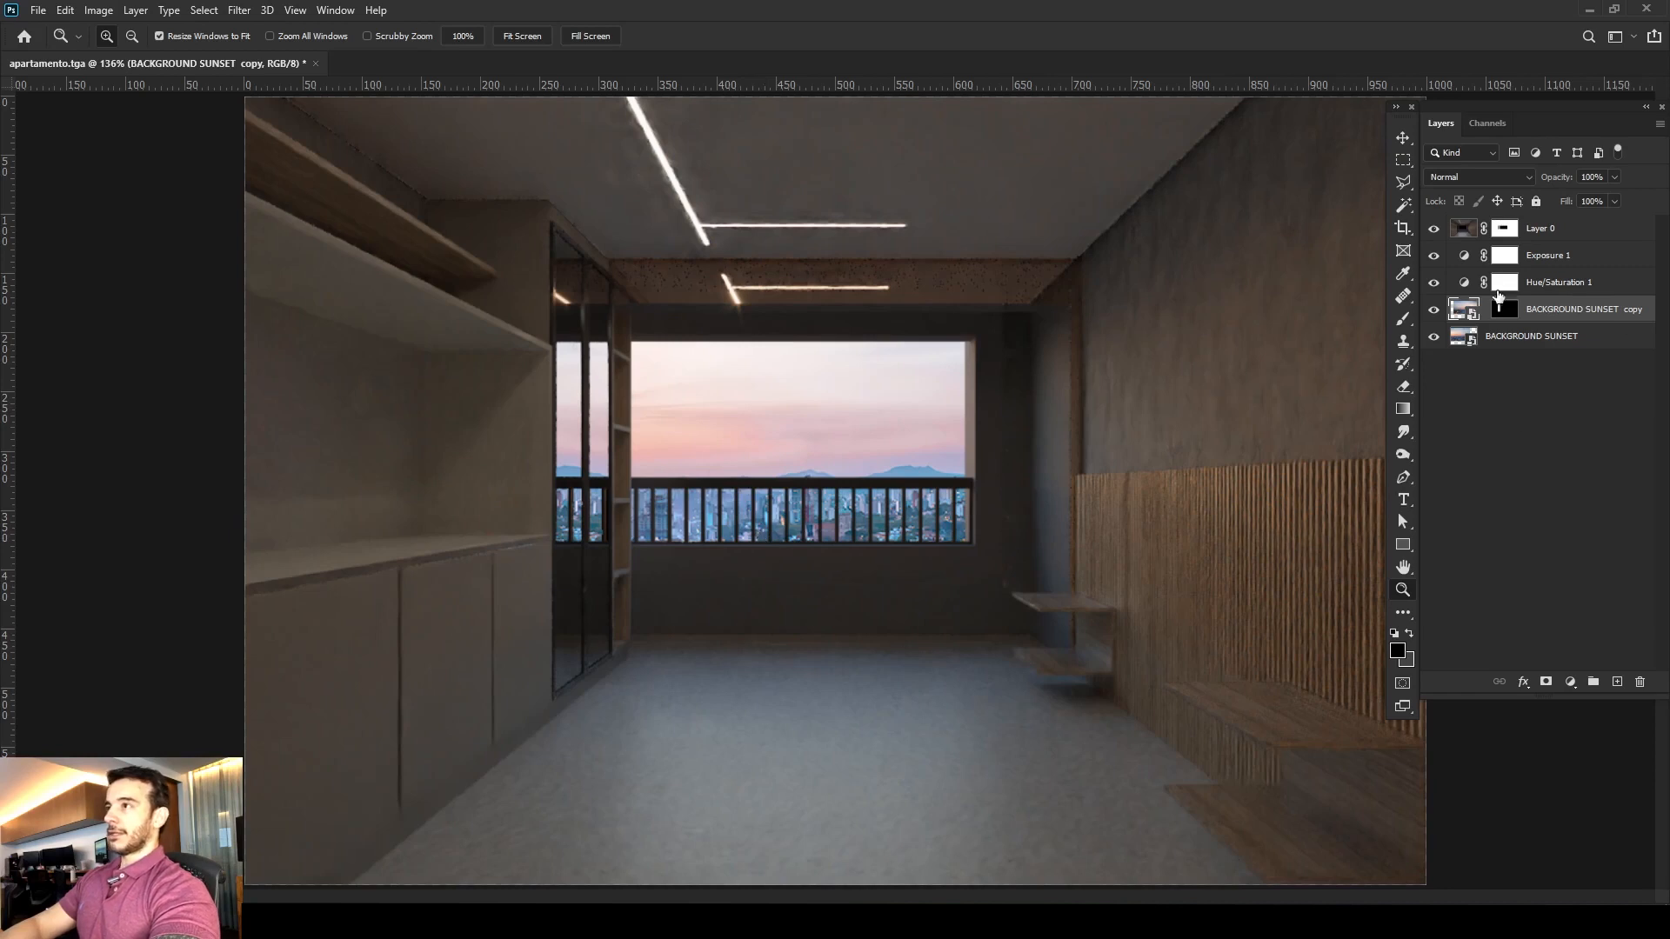
Hide Layer 0 to examine the masked mirrored sunset against the original background.
{"action": "left_click", "coordinate": [1540, 233]}
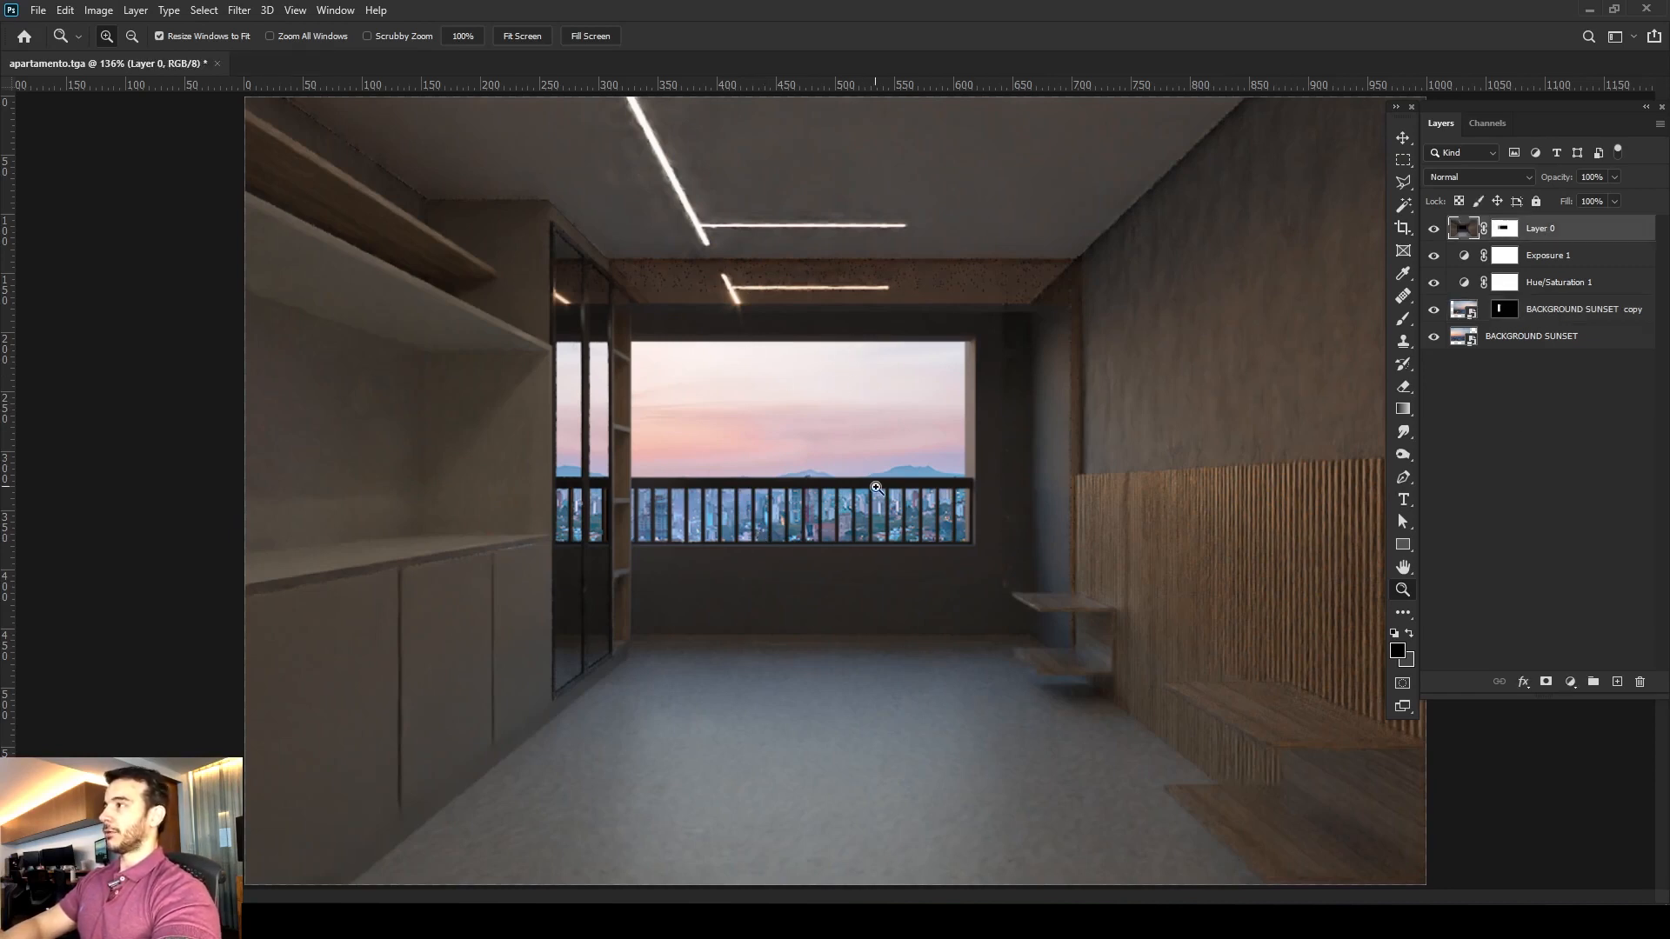
{"action": "left_click", "coordinate": [1434, 228]}
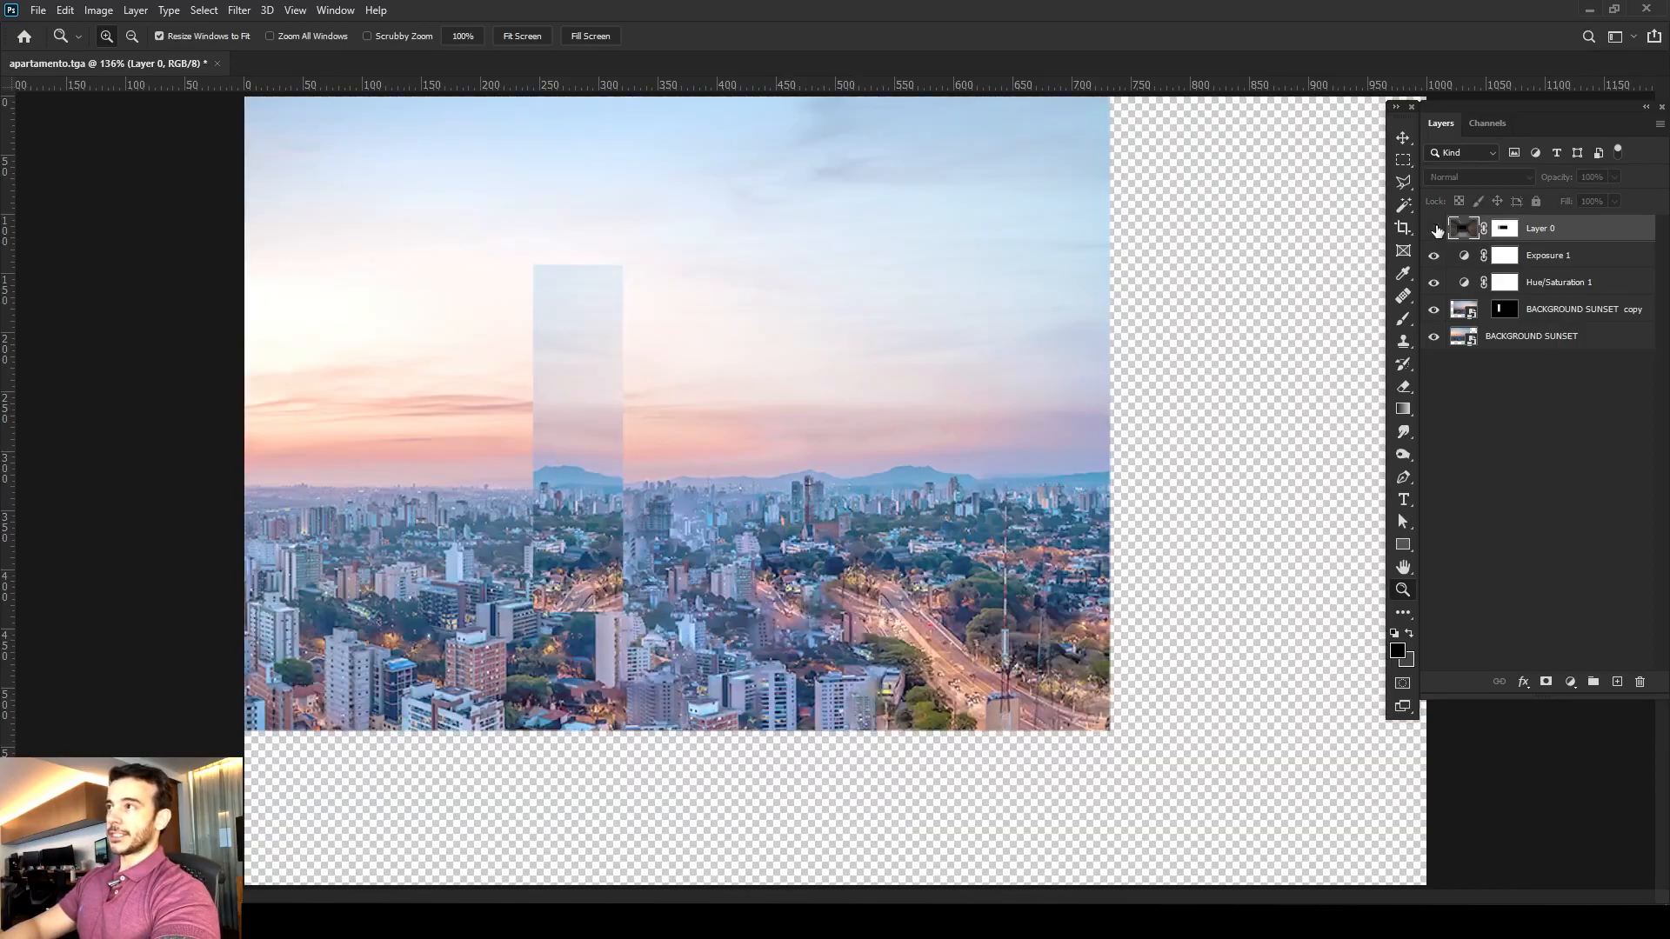